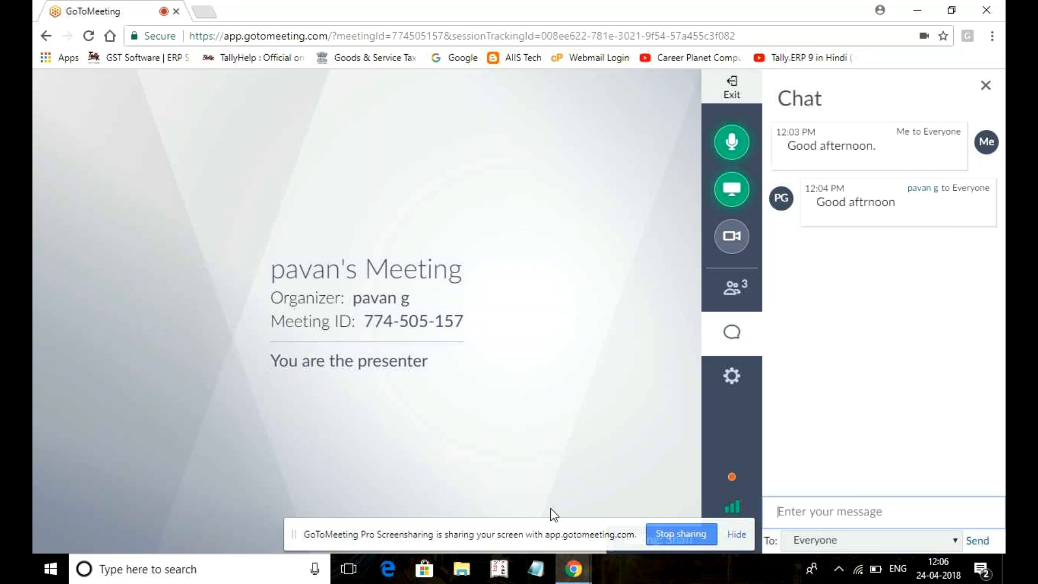
Step: Open the Charts of Accounts document from the desktop and go to the ledger table on page 8
key(super+d)
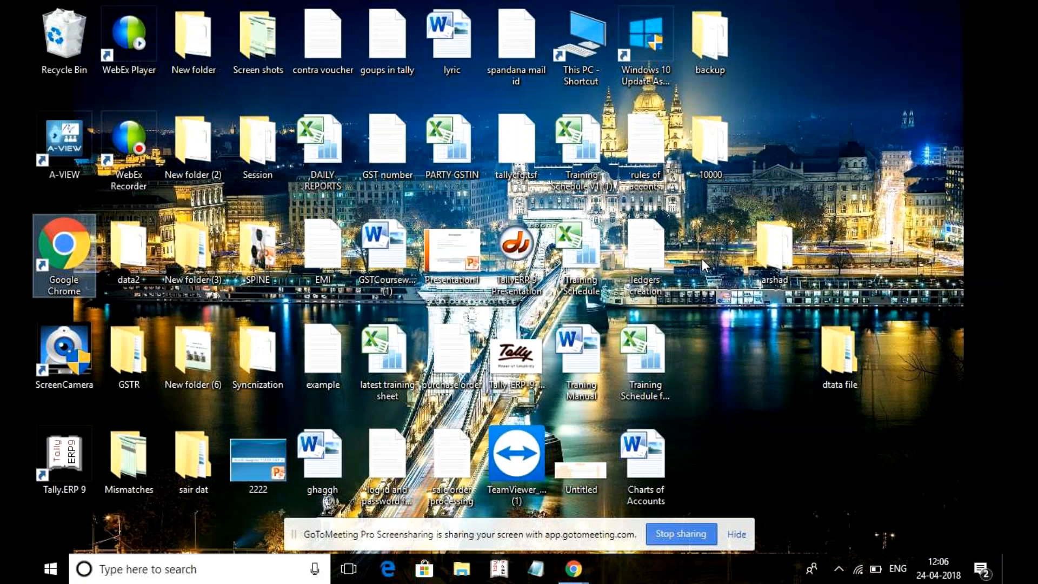
double_click(659, 243)
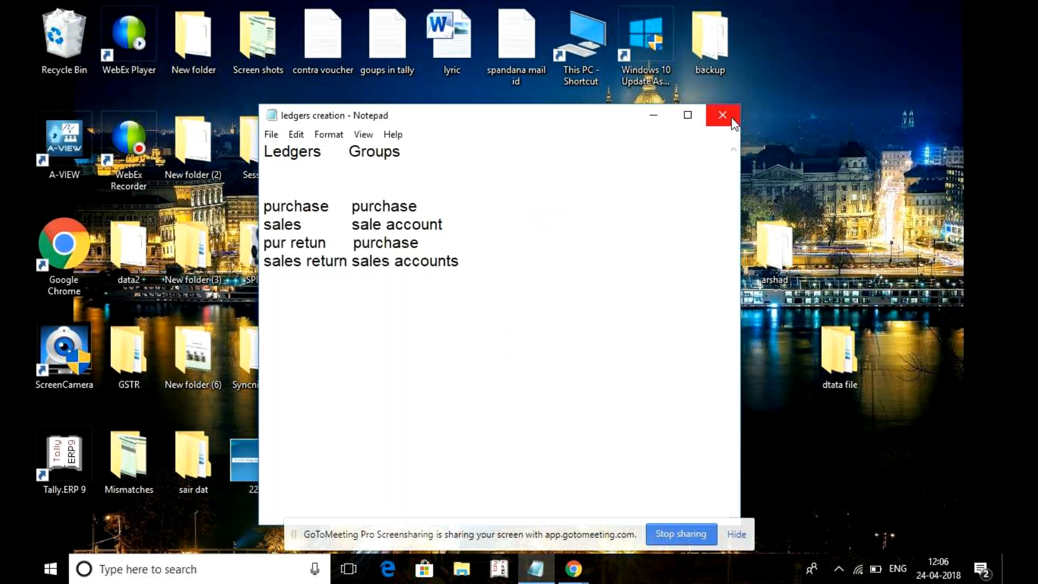
click(721, 115)
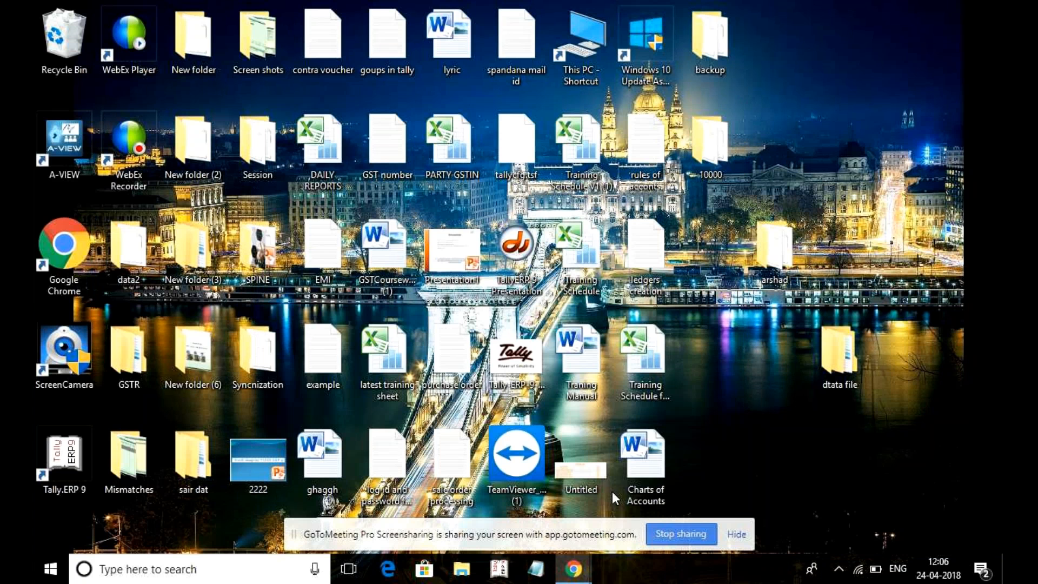
double_click(650, 485)
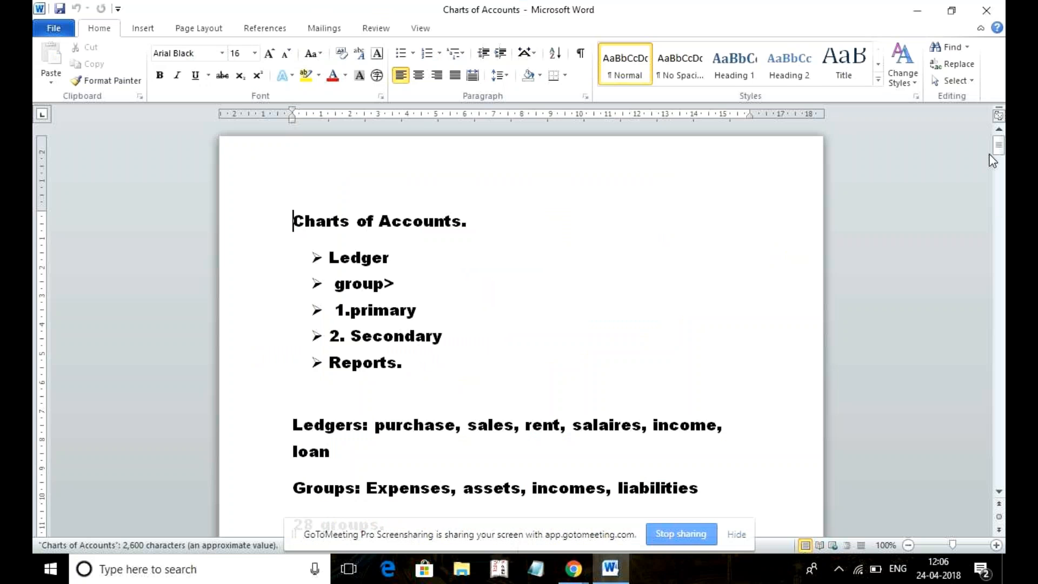
click(1000, 145)
drag(1000, 146, 965, 449)
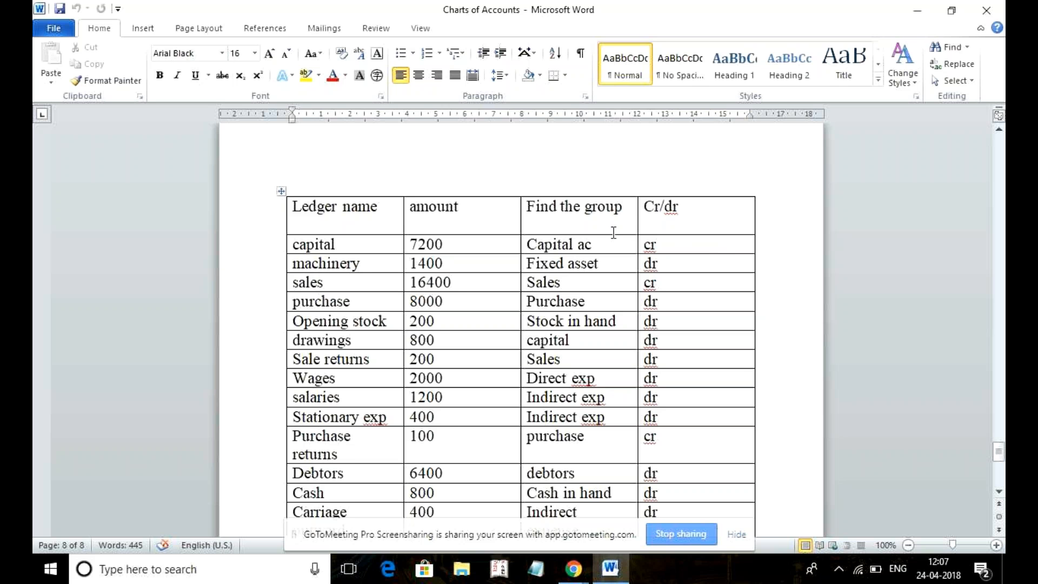
Step: Examine the groups and Cr/dr classifications of the capital, machinery and sales ledgers in the table
click(339, 248)
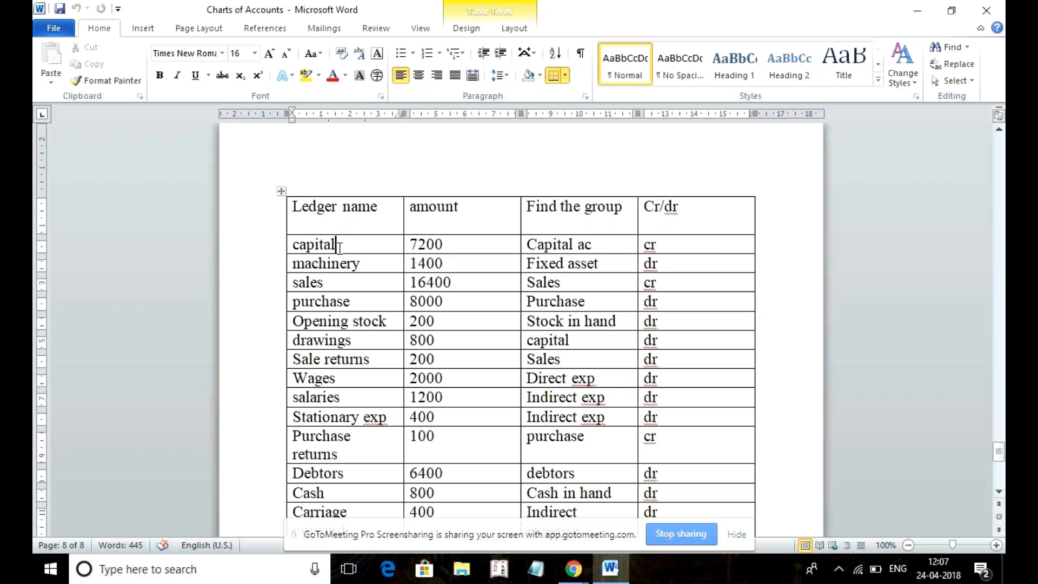
click(582, 242)
click(682, 249)
click(334, 264)
scroll(999, 456, down, 3)
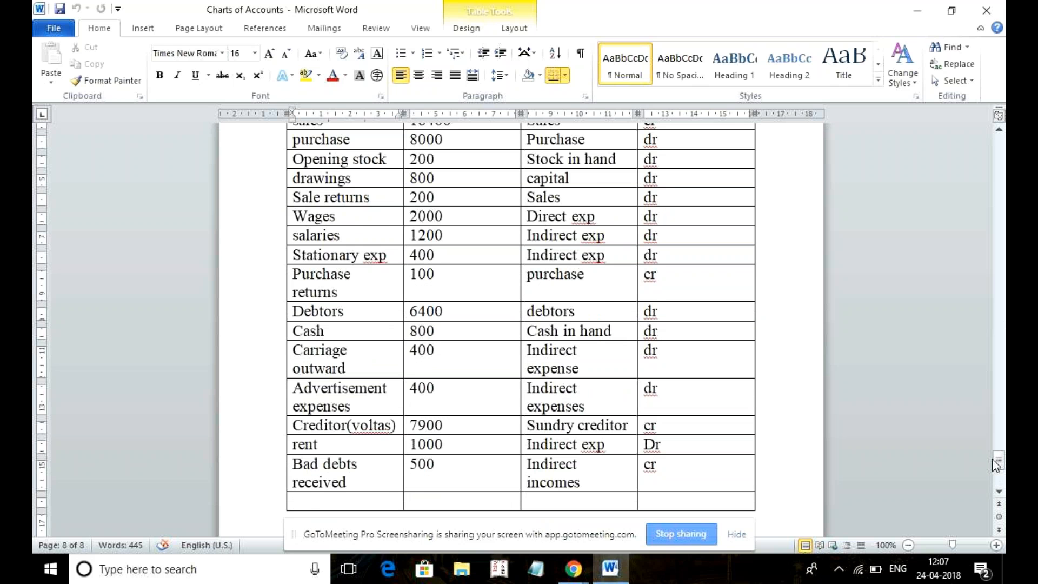
drag(996, 465, 1000, 457)
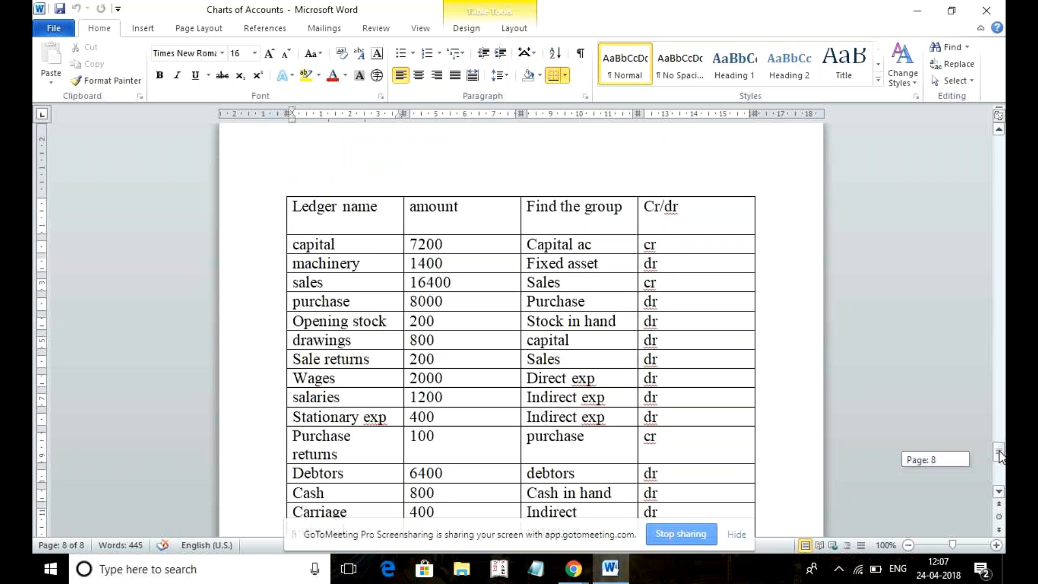
click(678, 285)
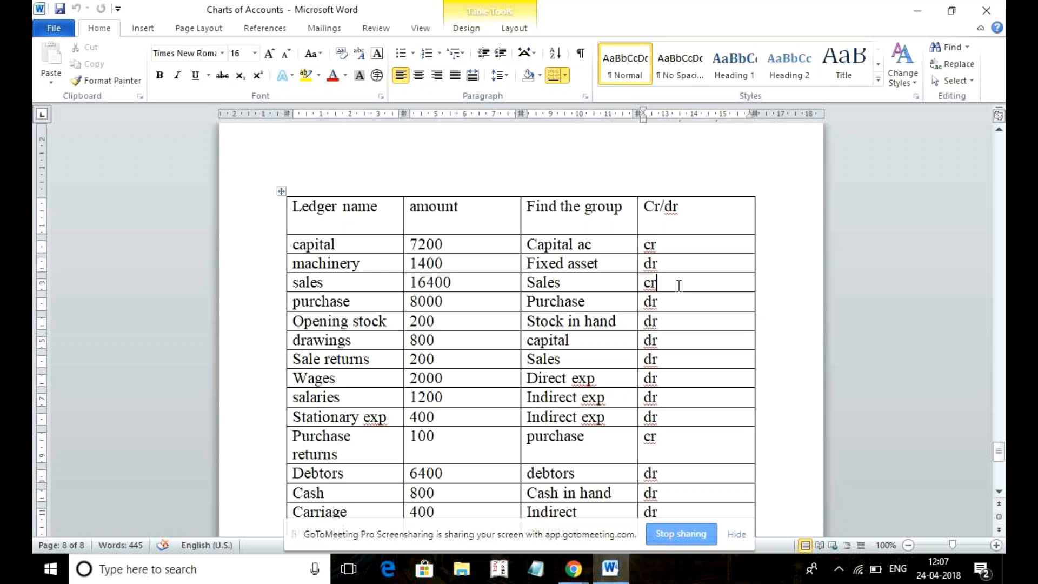
click(378, 269)
click(658, 270)
click(336, 261)
click(659, 248)
Step: Review the Cr/dr classification of the sales, purchase, opening stock and drawings ledgers
click(327, 283)
click(365, 299)
click(668, 309)
click(358, 299)
click(350, 301)
click(347, 320)
click(676, 325)
click(322, 349)
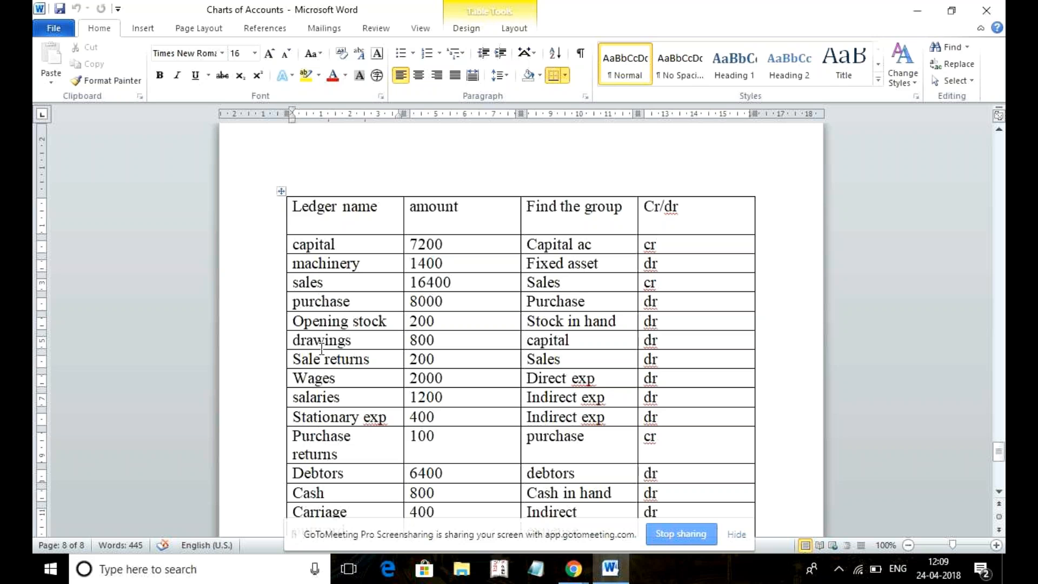
Step: Compare the Cr/dr entries of capital with drawings, and of sales with sale returns
click(348, 249)
click(666, 241)
click(435, 341)
click(363, 360)
click(659, 287)
click(662, 356)
Step: Review the wages, salaries, stationary, purchase returns, debtors and cash rows and their Cr/dr entries
click(343, 378)
click(662, 380)
click(367, 397)
click(671, 419)
click(360, 416)
click(344, 457)
click(375, 479)
click(672, 488)
click(664, 476)
click(340, 489)
Step: Review the groups and Cr/dr entries of the remaining ledgers, from cash through creditor and rent to bad debts received
drag(996, 452, 999, 471)
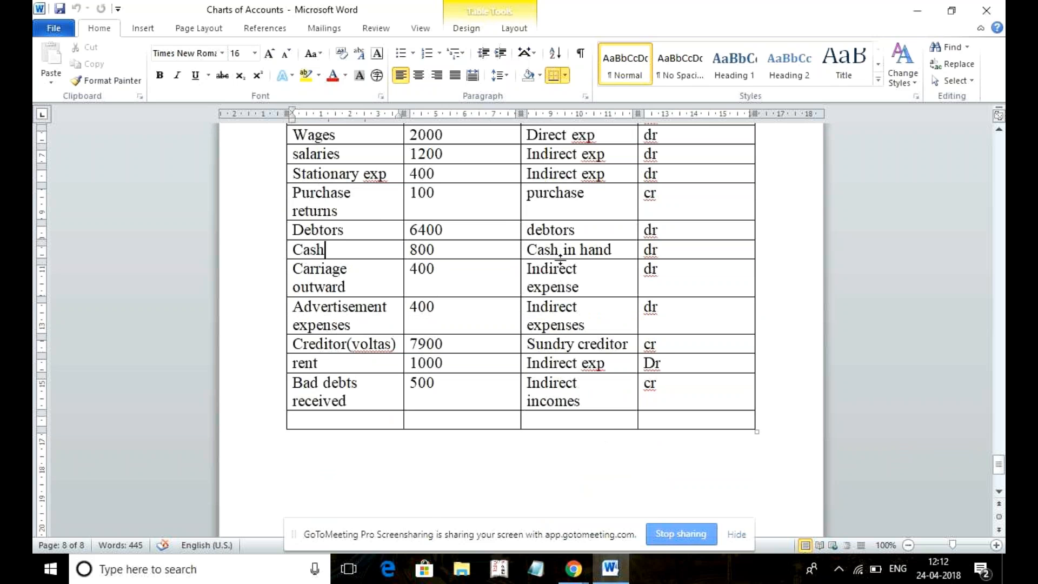
click(588, 249)
click(589, 247)
click(341, 277)
click(597, 341)
click(375, 364)
drag(577, 363, 633, 363)
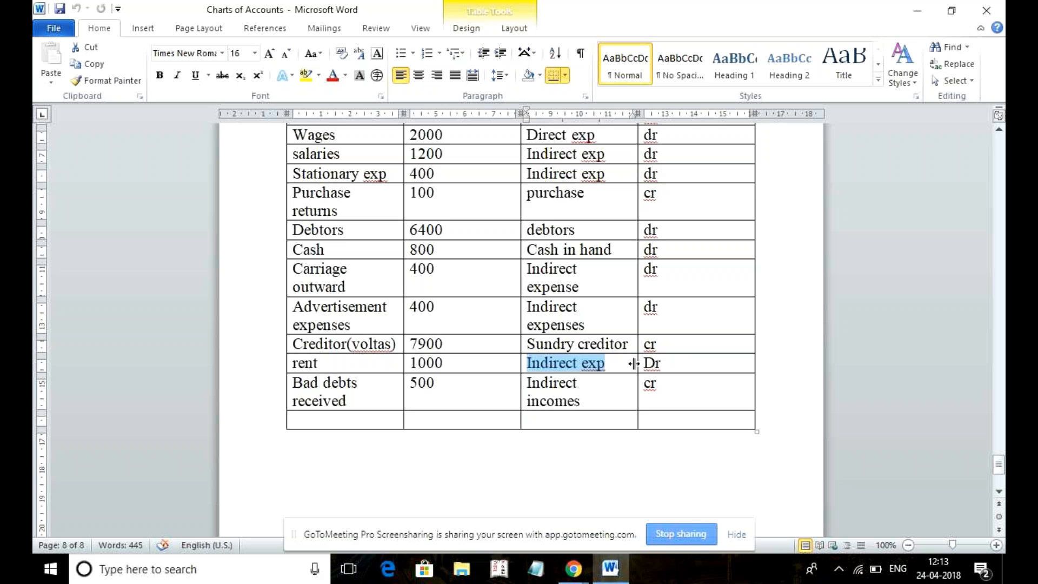
click(338, 390)
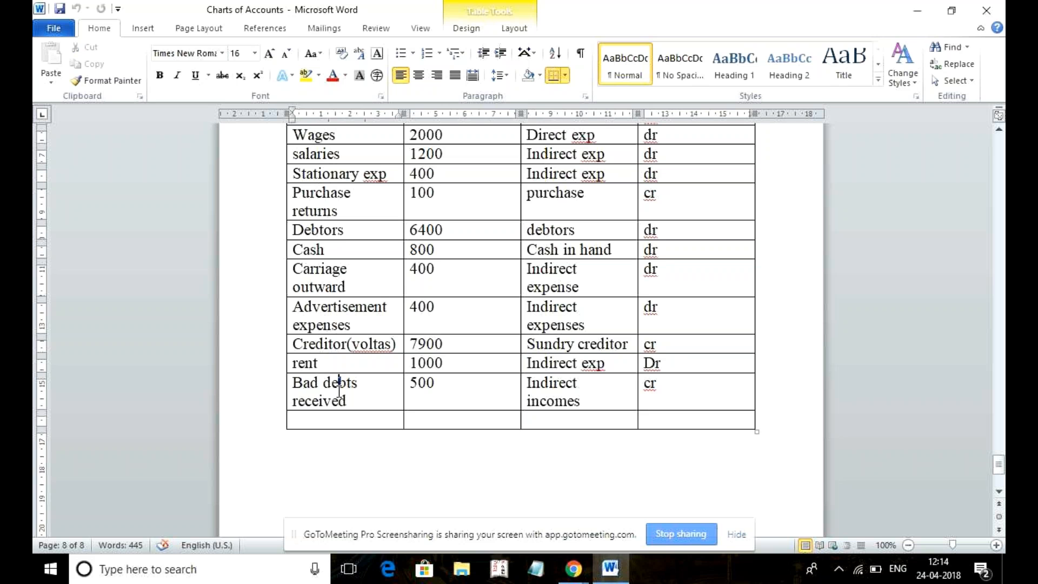
click(678, 383)
Step: Start a new page after the ledger table and enter the heading "Problem no. 2"
click(783, 430)
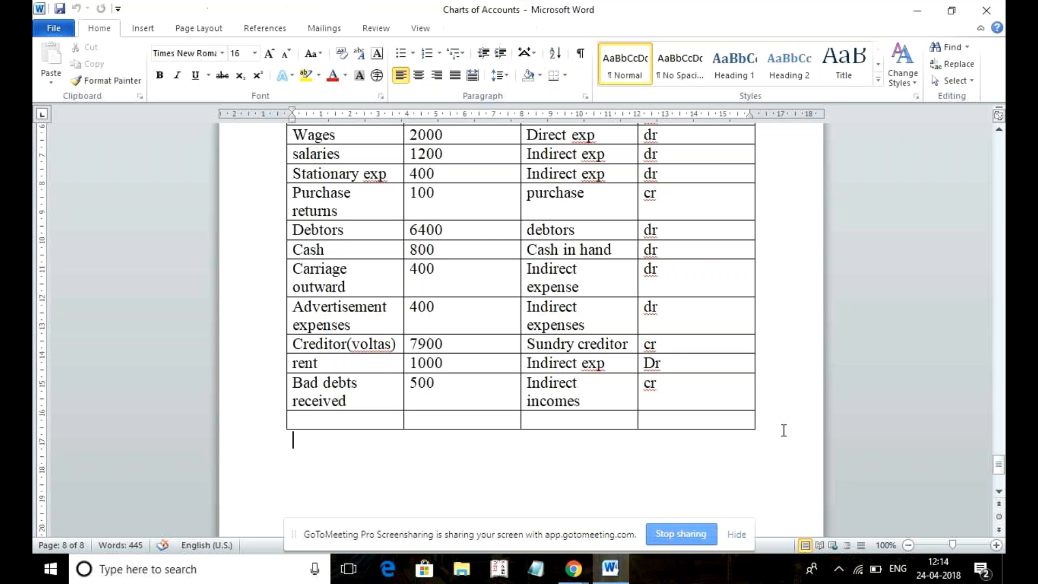
key(ctrl+Return)
text(Problem no. @.)
key(Return)
key(BackSpace)
key(BackSpace)
key(BackSpace)
text(2)
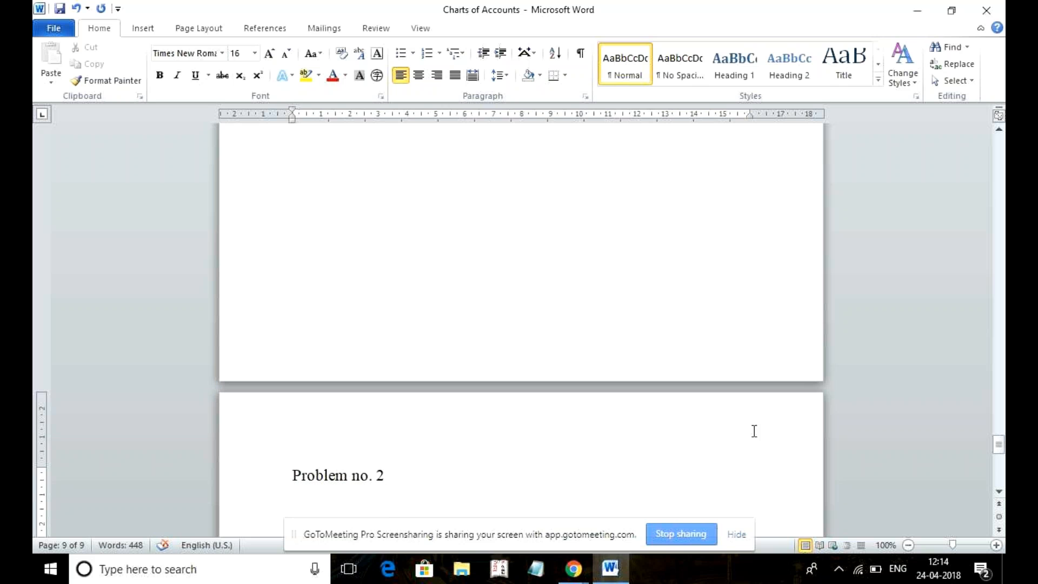
Step: Below the heading, enter transaction 1 stating that the named proprietor started business with 50000, numbered "1."
key(Return)
text(Rajesh started busin)
text(ess with)
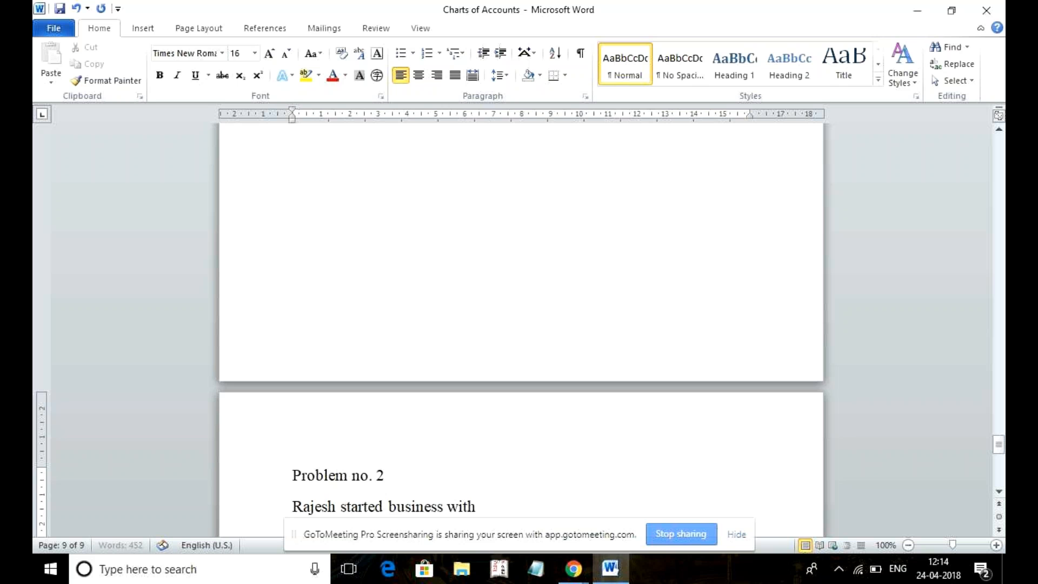
text( 50000.)
click(291, 506)
text(1)
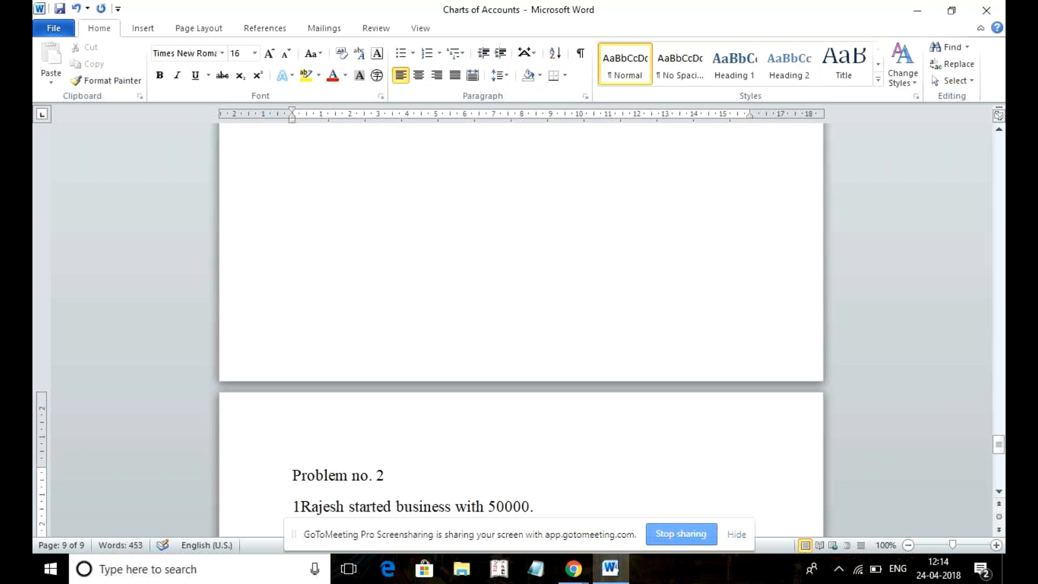
text(.)
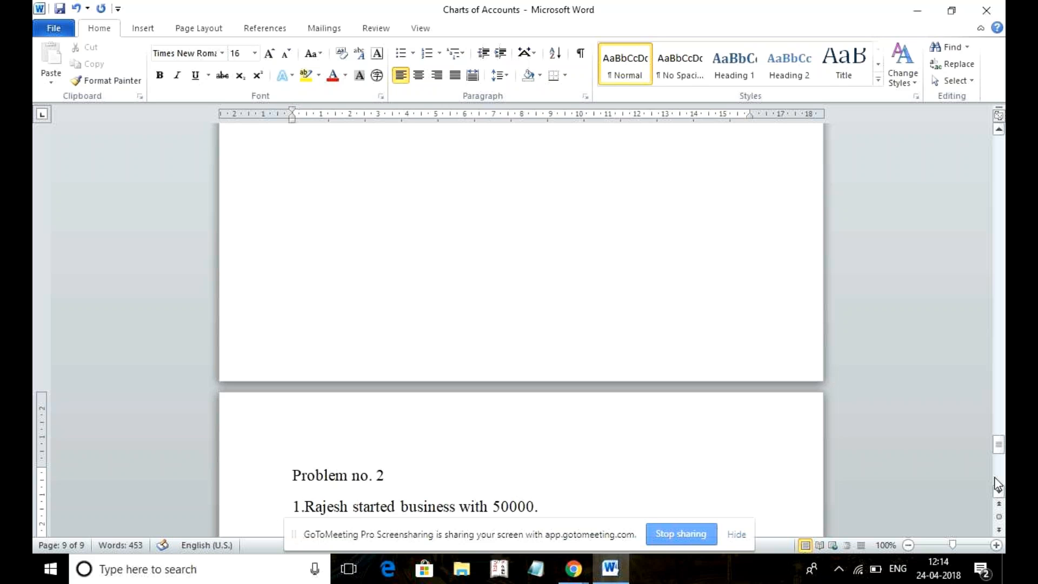
Step: Continue the numbered list with item 2, "Good purchase by cash 6000."
click(998, 493)
click(998, 493)
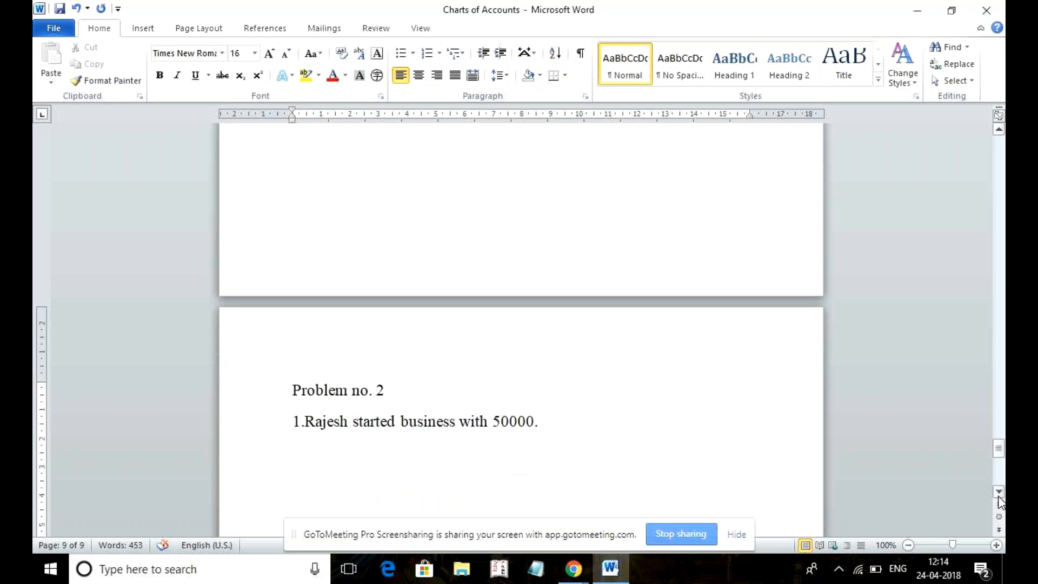
click(998, 495)
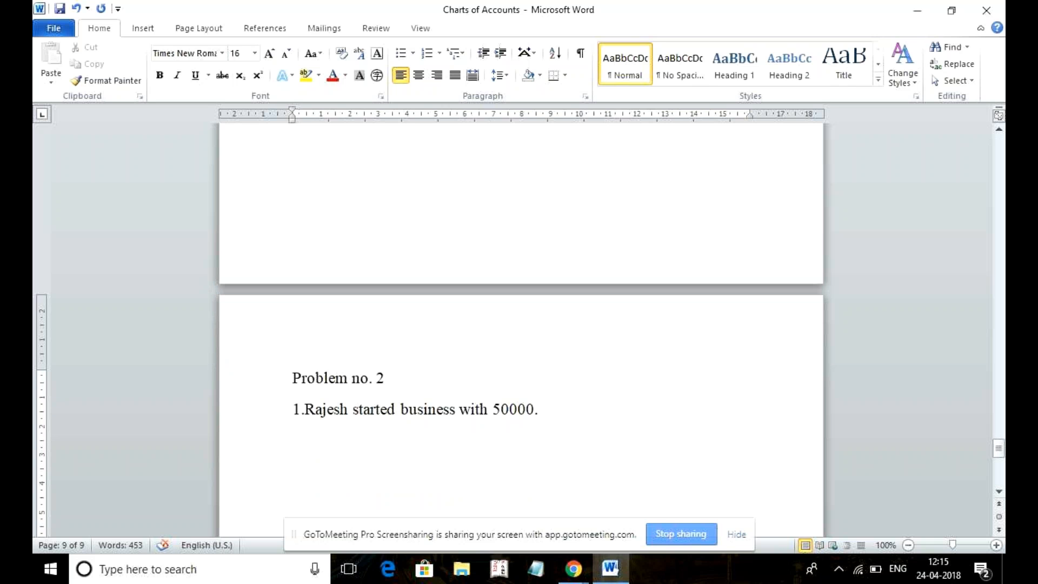
key(Return)
text(good )
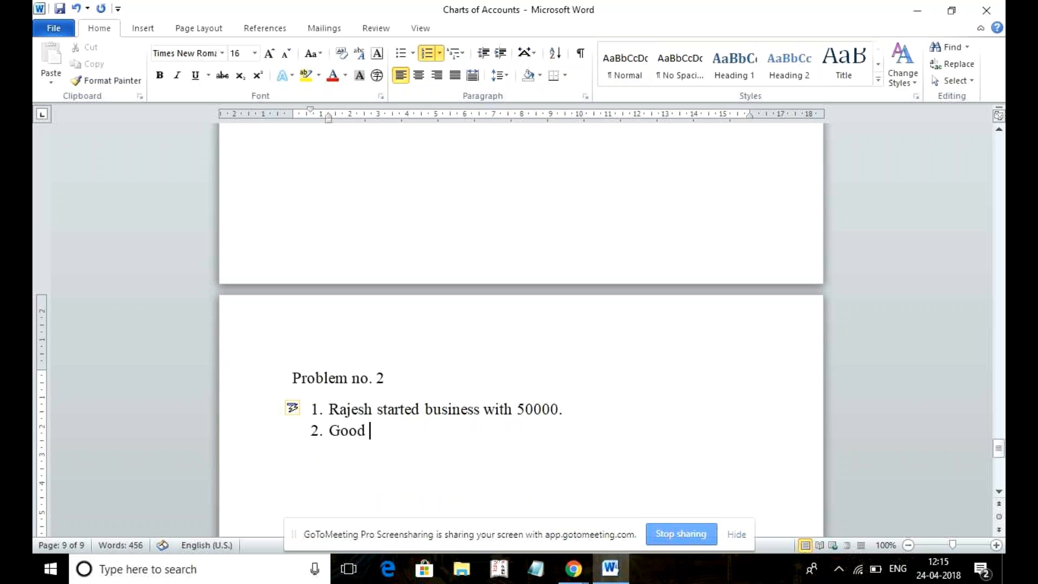
text(purchase by cash)
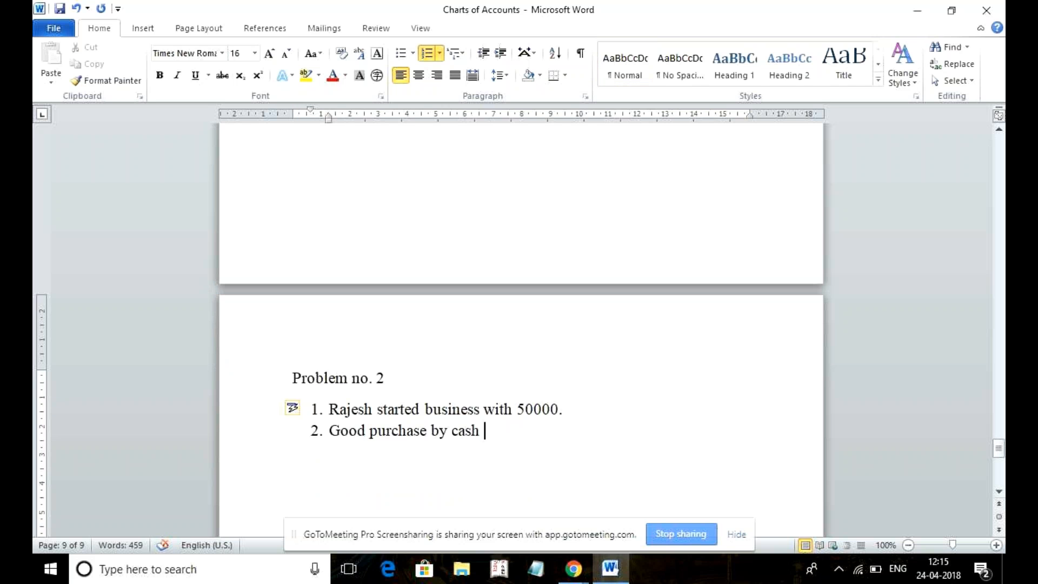
text( 6000.)
key(Return)
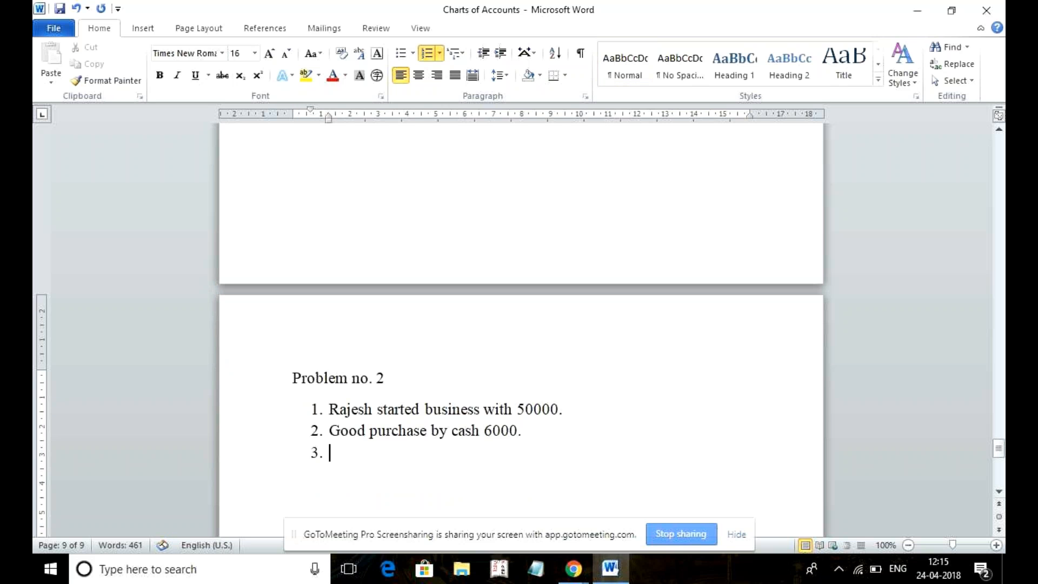
Step: Add item 3, "Cash deposited in bank. 10000", to the numbered list
text(cash)
text( de)
text(poi)
text(sit)
text(ed in)
text( bank)
text(. )
text(1)
text(0000)
key(Return)
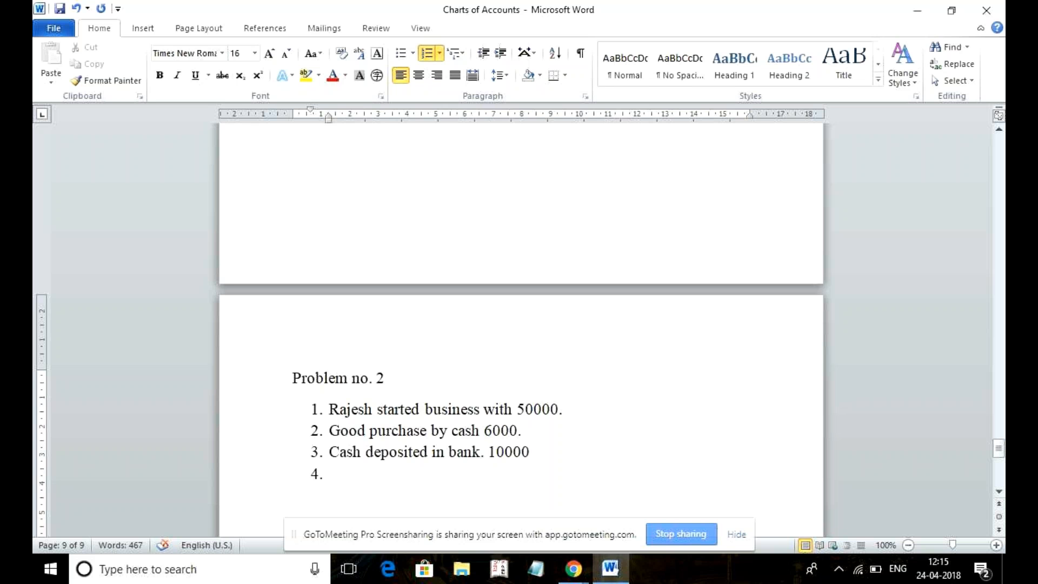
Step: Add item 4, "Sasle to srikanth & co 10000", and item 5, "Purchase furniture 4000."
text(Sasle to srikanth)
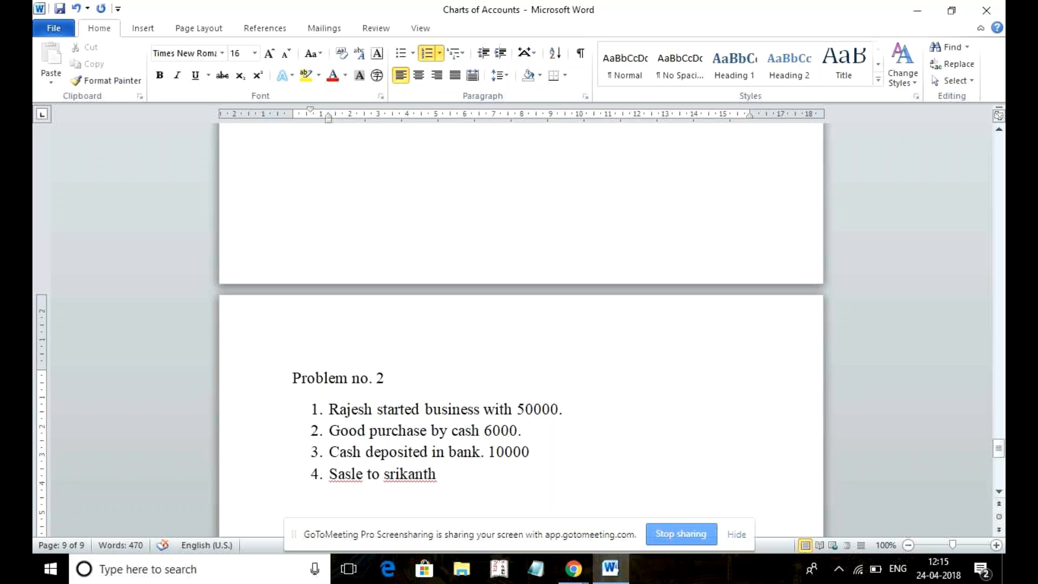
text( & co 10000)
key(Return)
text(pru)
key(BackSpace)
key(BackSpace)
text(urchase furniture)
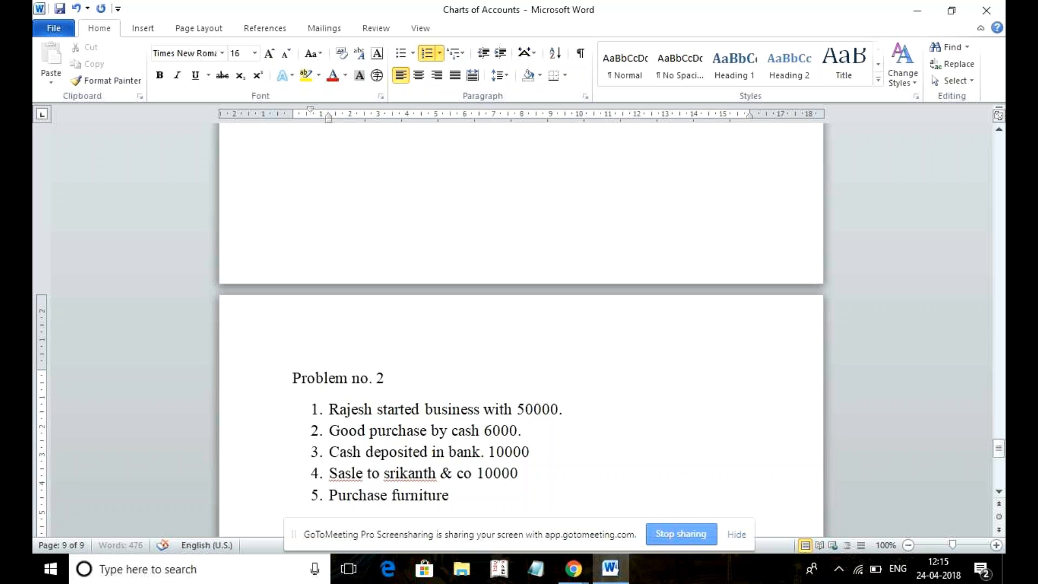
text( 4000.)
key(Return)
Step: Add item 6, "Adverstimer expenses pai 200", and item 7, "Cash sale for the month 1000"
text(adverstimer expenses pai 200)
key(Return)
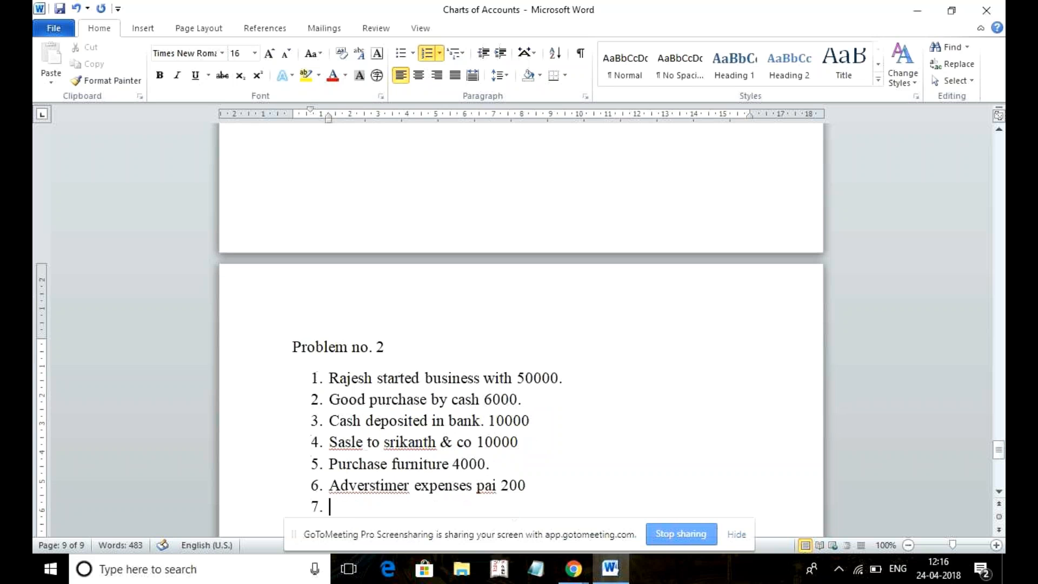
text(cash sale for the month)
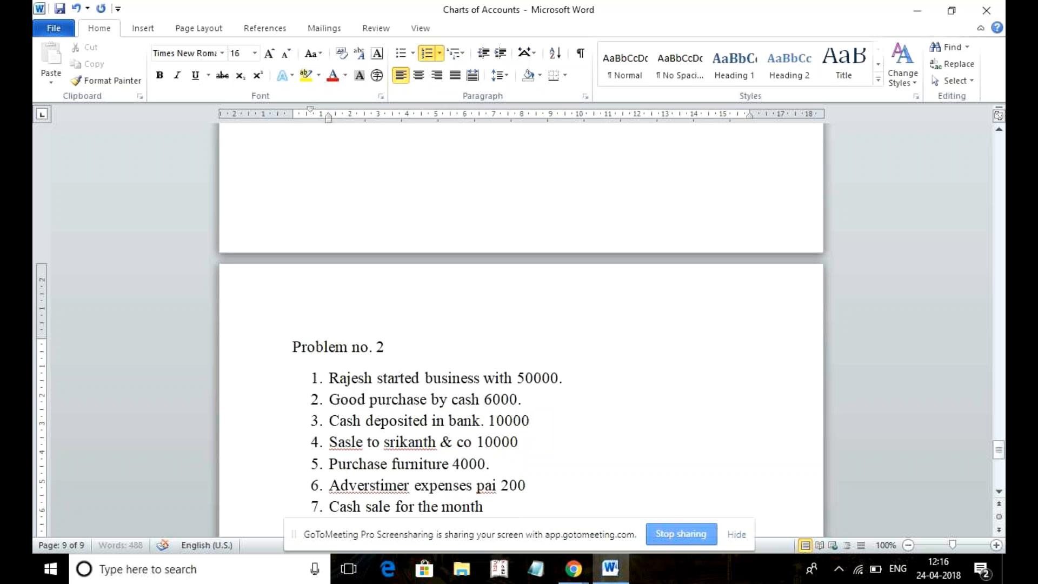
text( 1000)
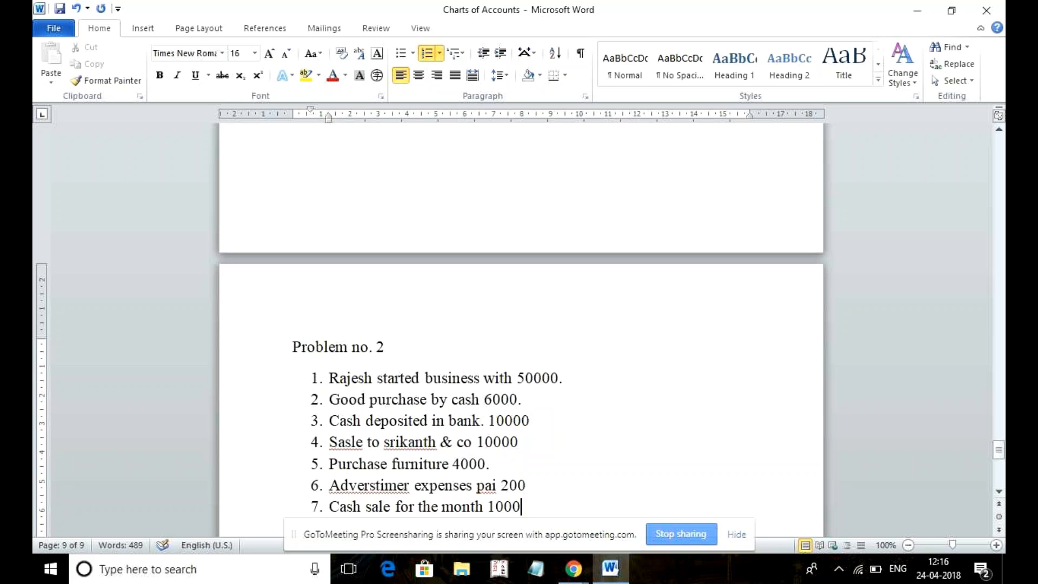
Step: Add item 8, "Cash purchase worth of 600.", to the transaction list
text(P)
text(ash purchase)
text( worth)
text( of)
text( 6)
text(0000)
key(BackSpace)
key(BackSpace)
click(998, 493)
click(998, 493)
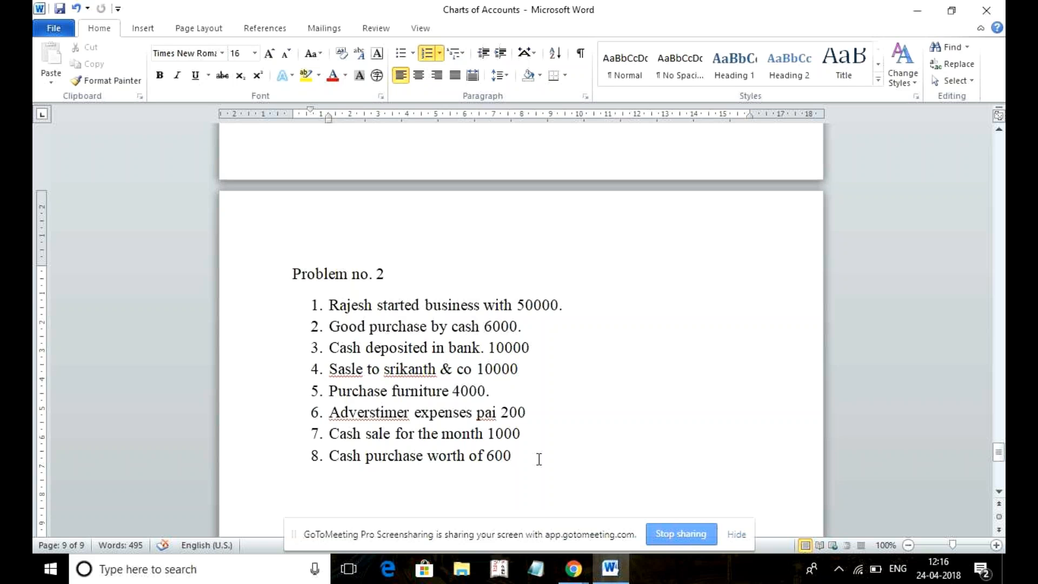
text(.)
key(Return)
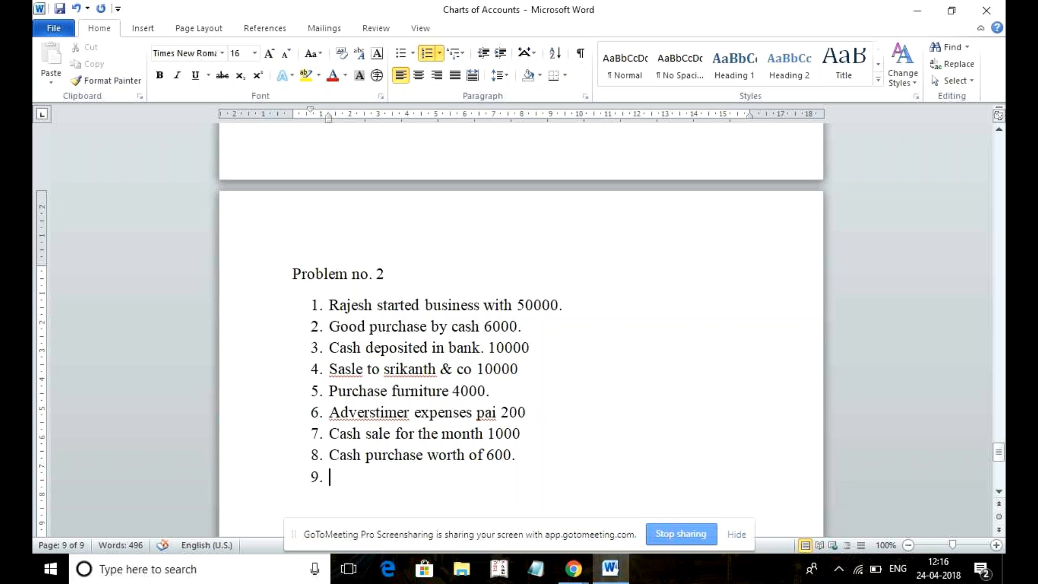
Step: Add item 9, "Rent paid.", and start item 10 with "stationary expen" in the transaction list
text(Rent paid.)
key(Return)
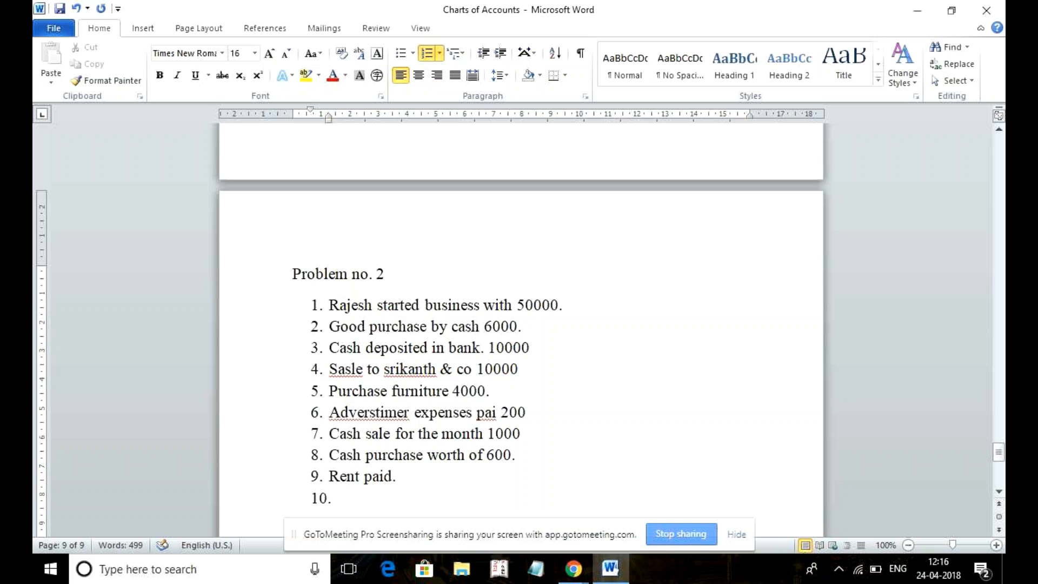
text(s)
key(BackSpace)
key(BackSpace)
key(ctrl+z)
text(stationary)
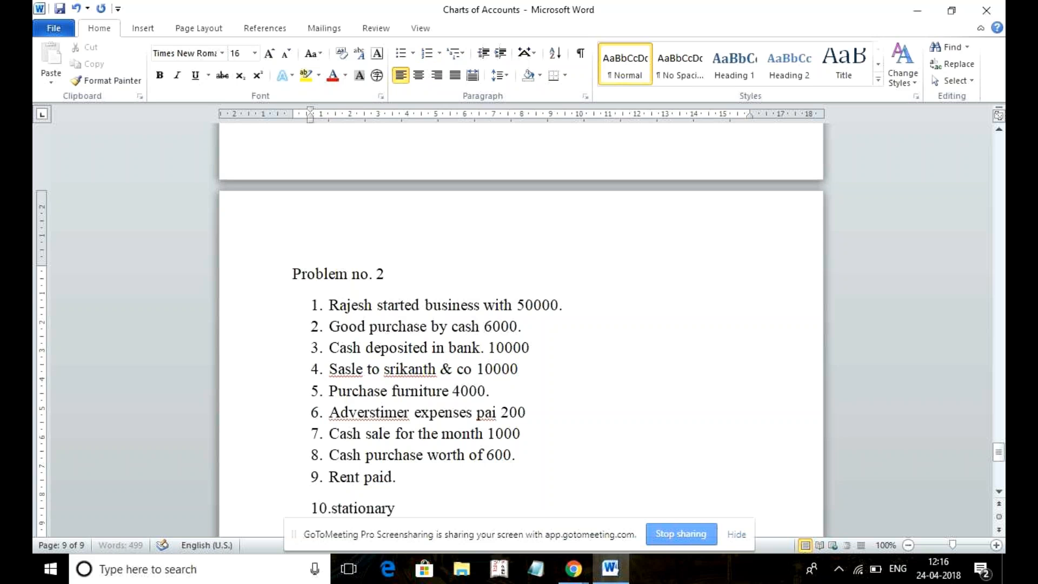
text( expen)
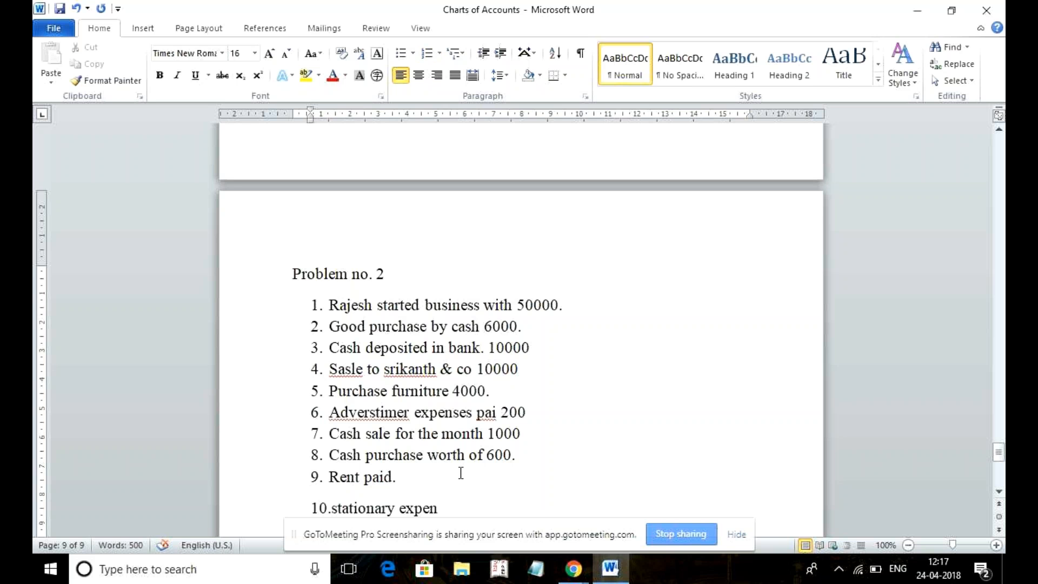
Step: Add the amount 1000 to the end of the "Rent paid." item and start a new list line below it
click(446, 476)
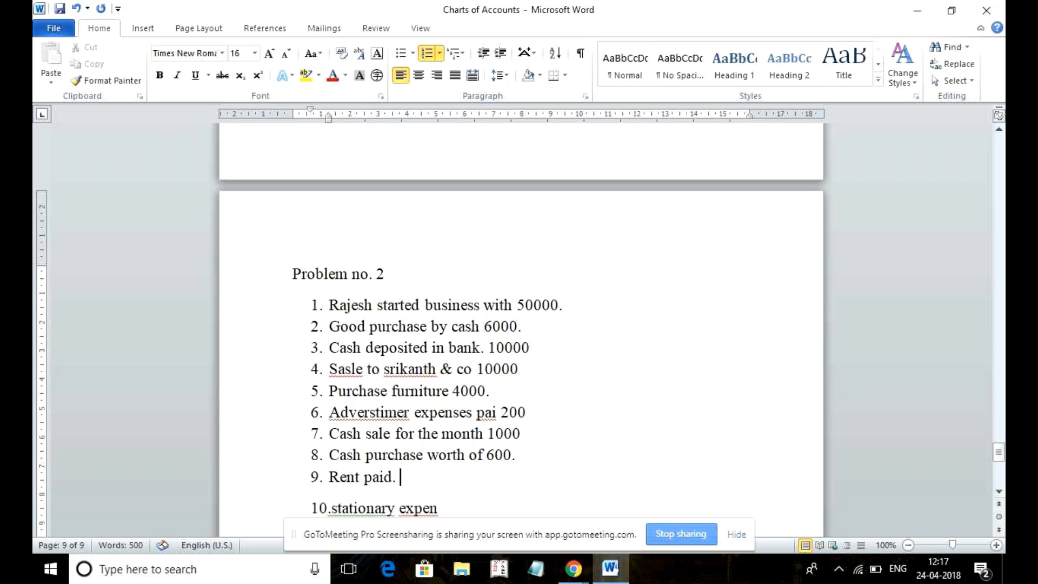
text(1000)
key(Return)
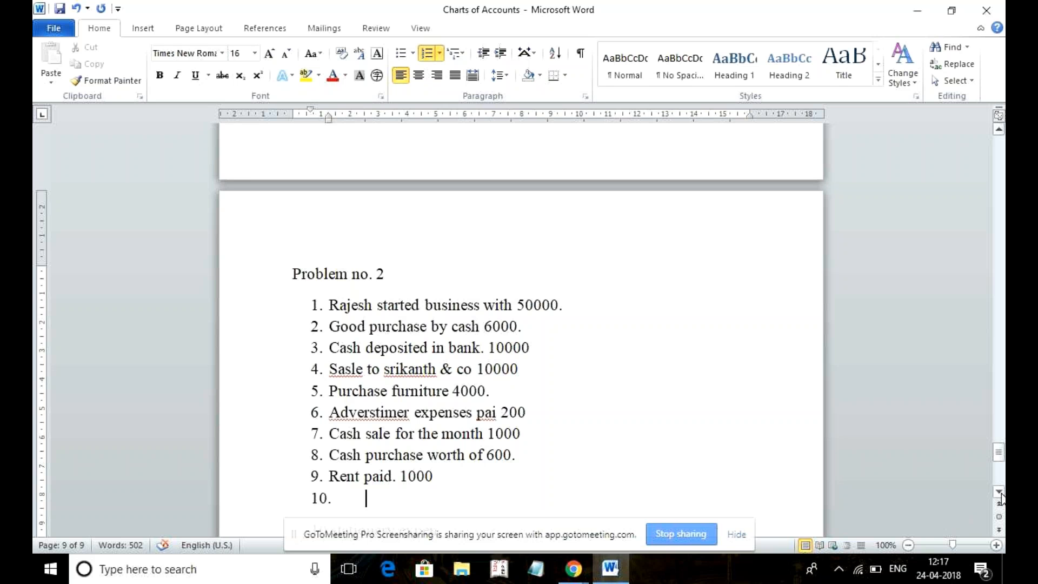
Step: Remove the empty item 10 and the duplicate number in front of "stationary expen"
click(999, 491)
click(332, 466)
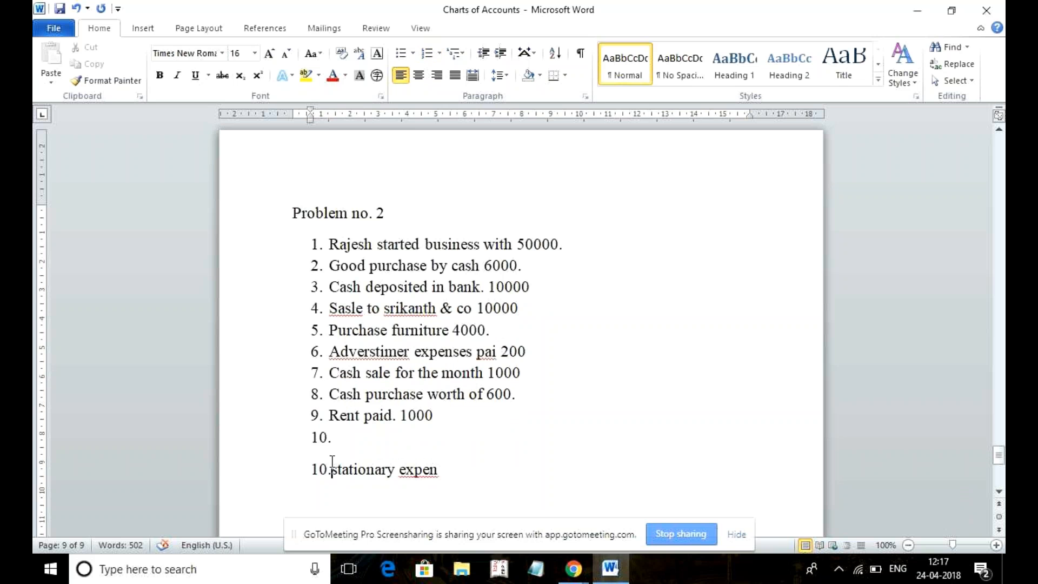
key(BackSpace)
key(BackSpace)
key(BackSpace)
key(BackSpace)
key(BackSpace)
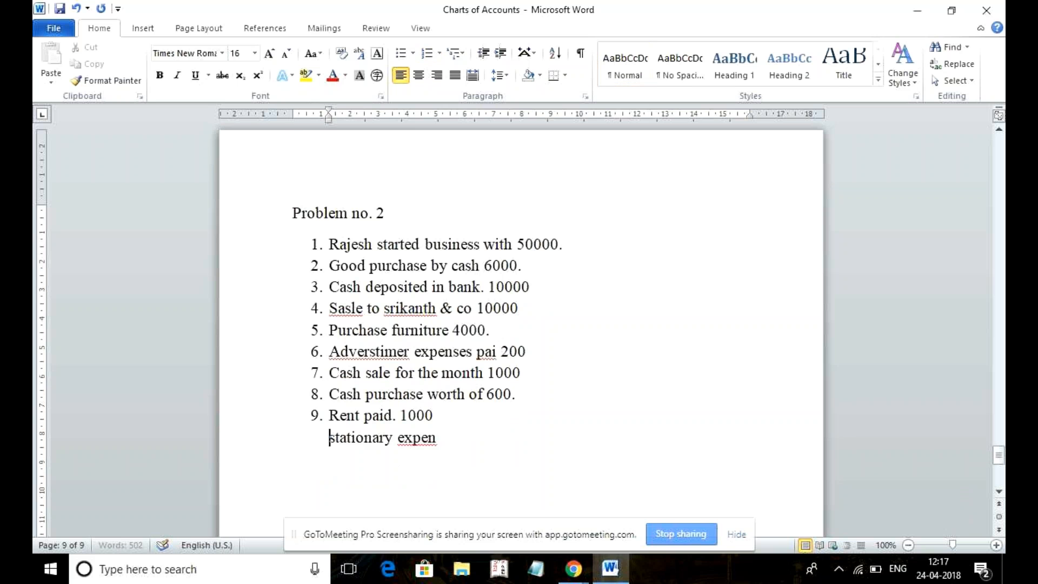
key(BackSpace)
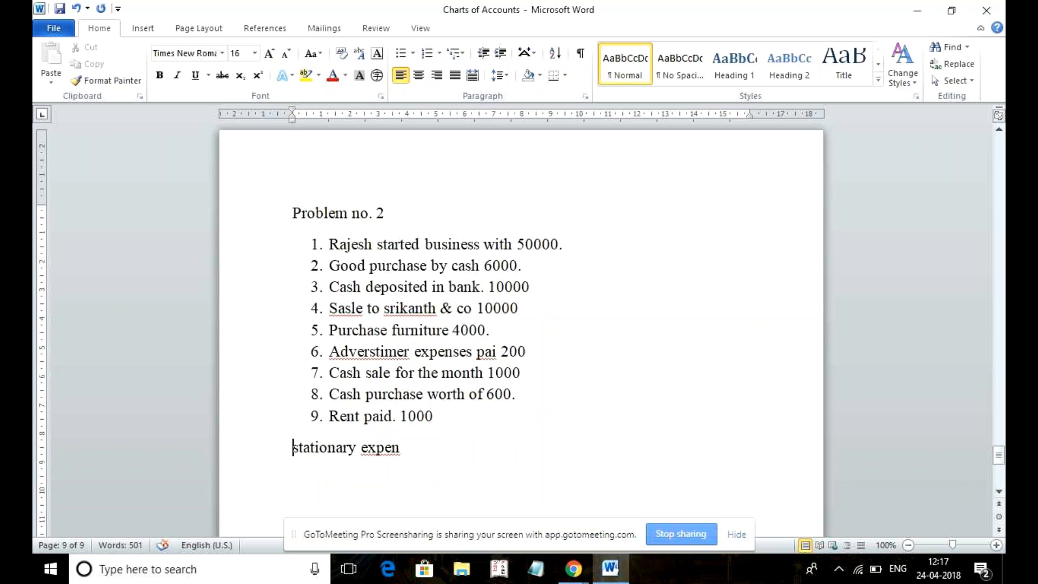
Step: Indent and number the stationary line as item 10 and complete it to read "stationary expense 500."
key(Tab)
text(1)
text(. )
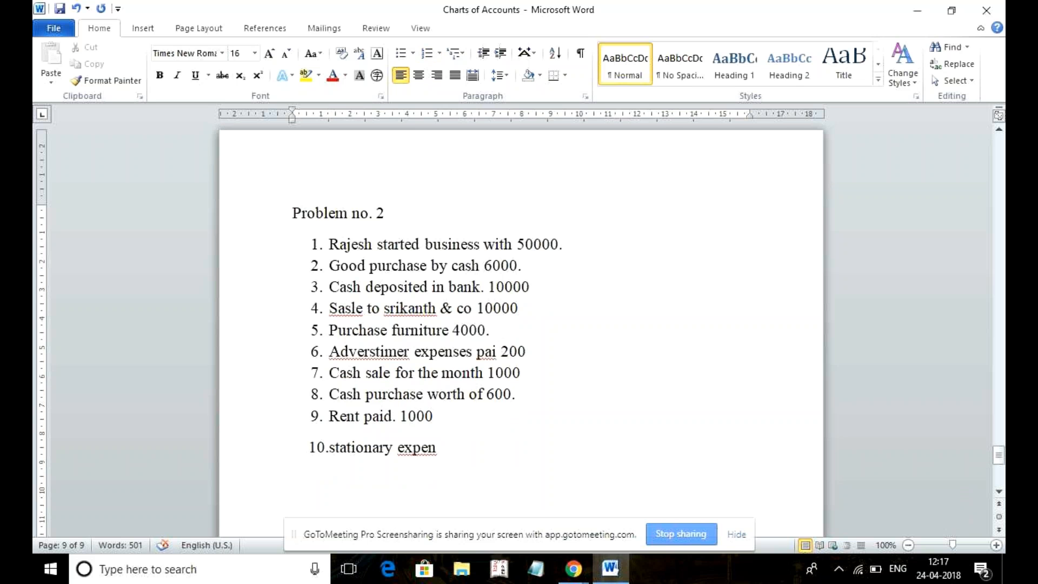
text(se)
text( 50)
text(0)
text(.)
key(Return)
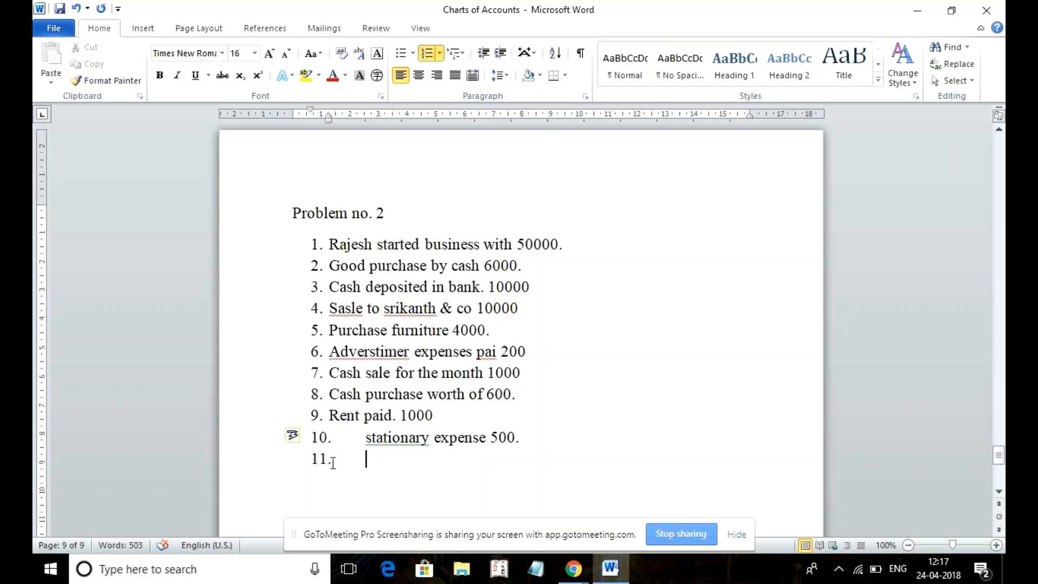
Step: Add item 11, consisting of "Received from", the first name of the item 4 customer and the amount 6000
key(BackSpace)
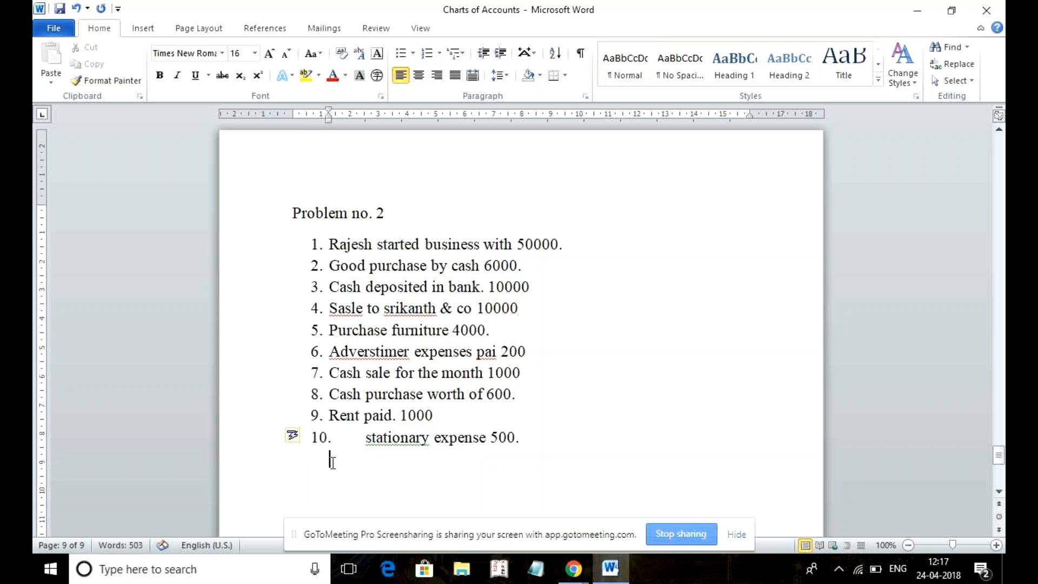
text(11.)
key(BackSpace)
text(.)
key(Return)
text(Received m)
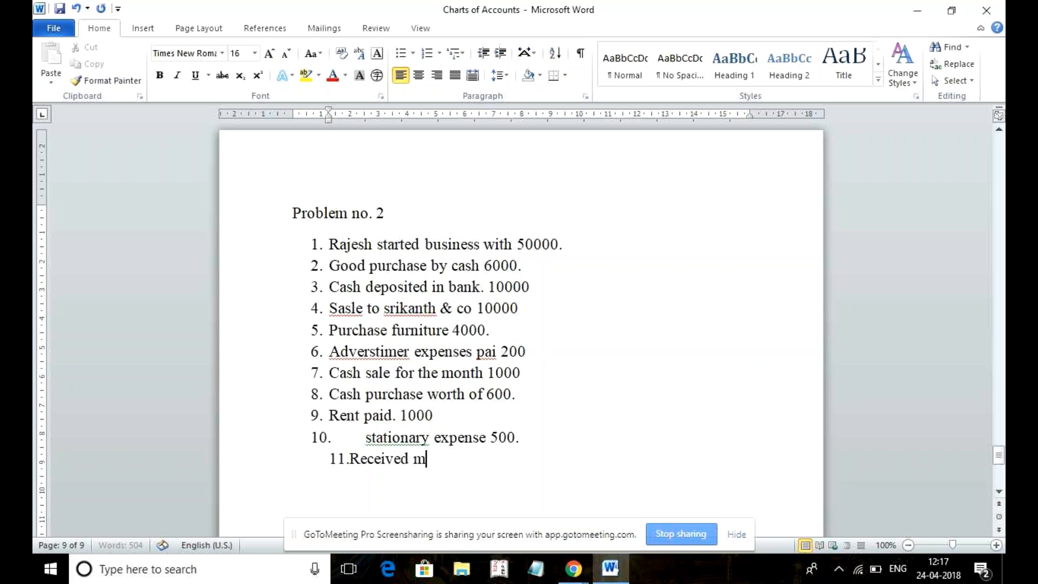
text(oney)
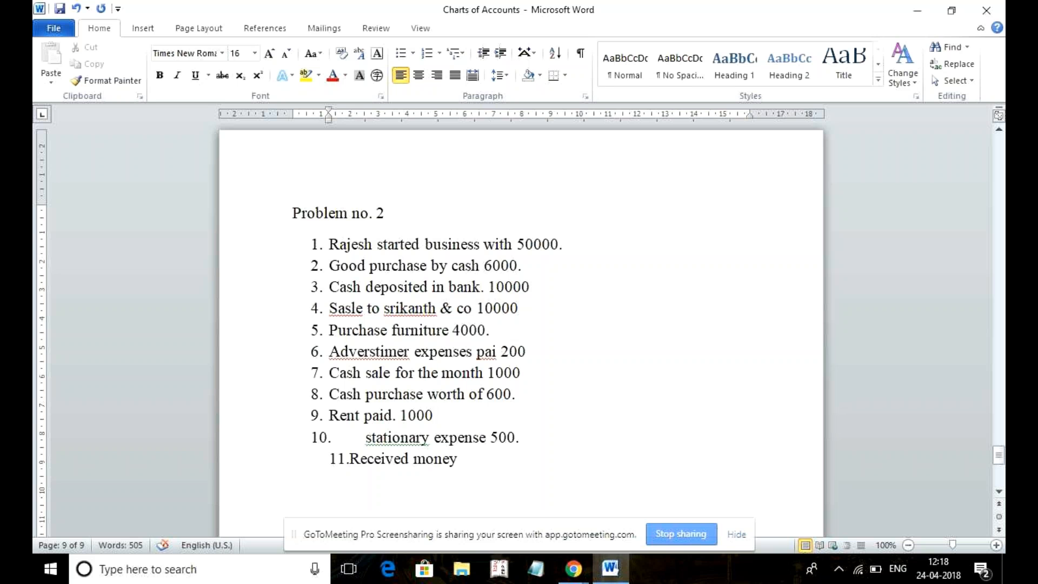
key(BackSpace)
text(from skrianth 6000)
key(Return)
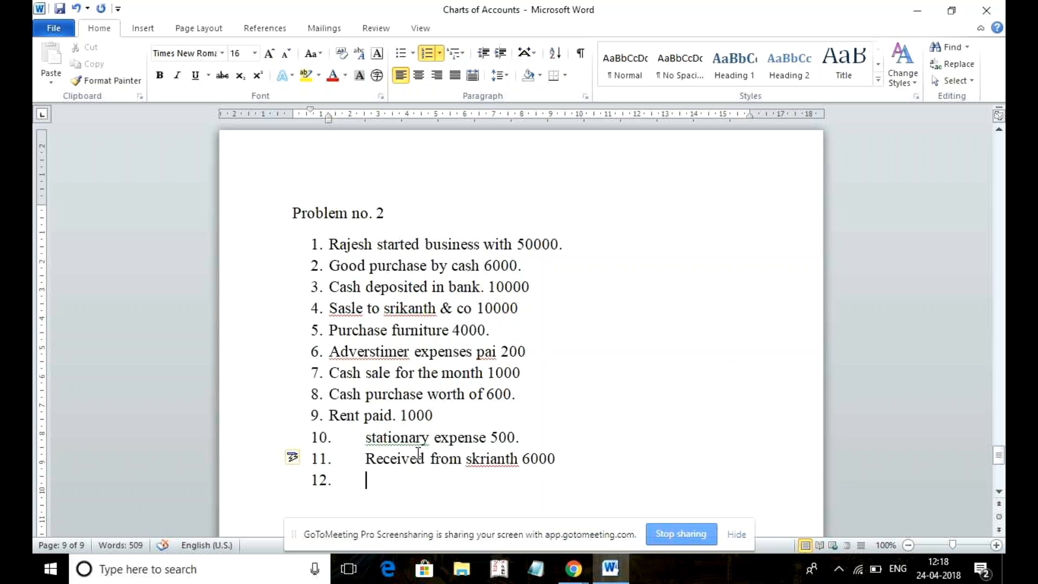
Step: Add item 12, "Wages paid 400.", to the transaction list
text(wages pad)
key(BackSpace)
text(id 400.)
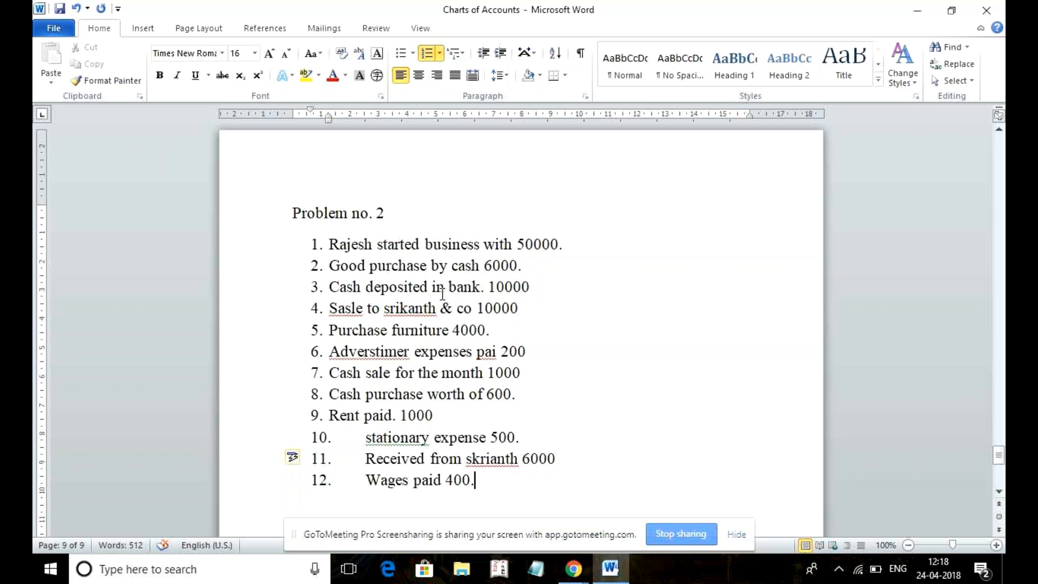
Step: Correct "Sasle" to "Sale" in item 4 and change item 6 to "Adverstime expenses paid 200"
click(349, 308)
key(BackSpace)
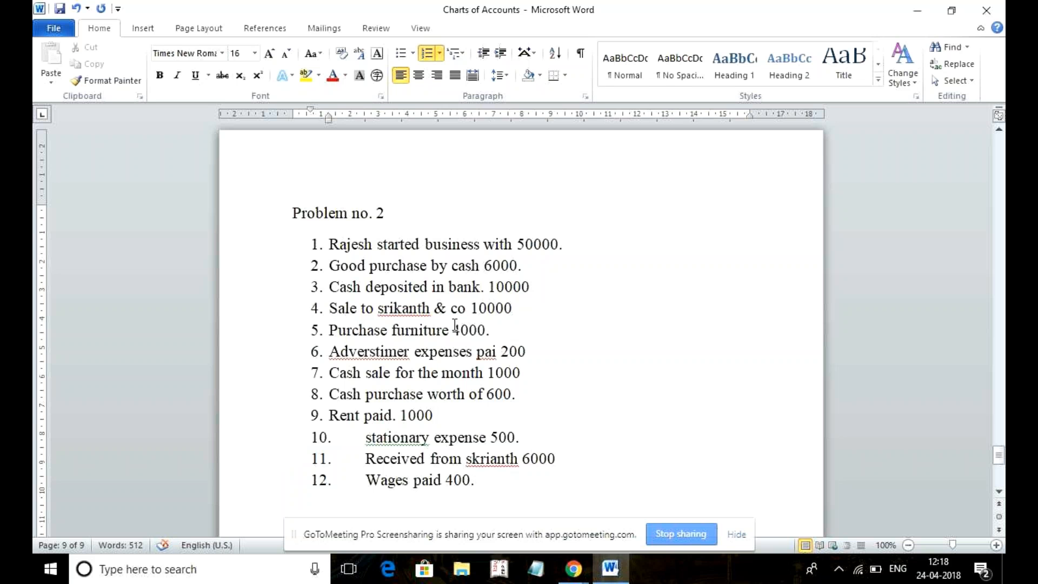
click(409, 351)
key(BackSpace)
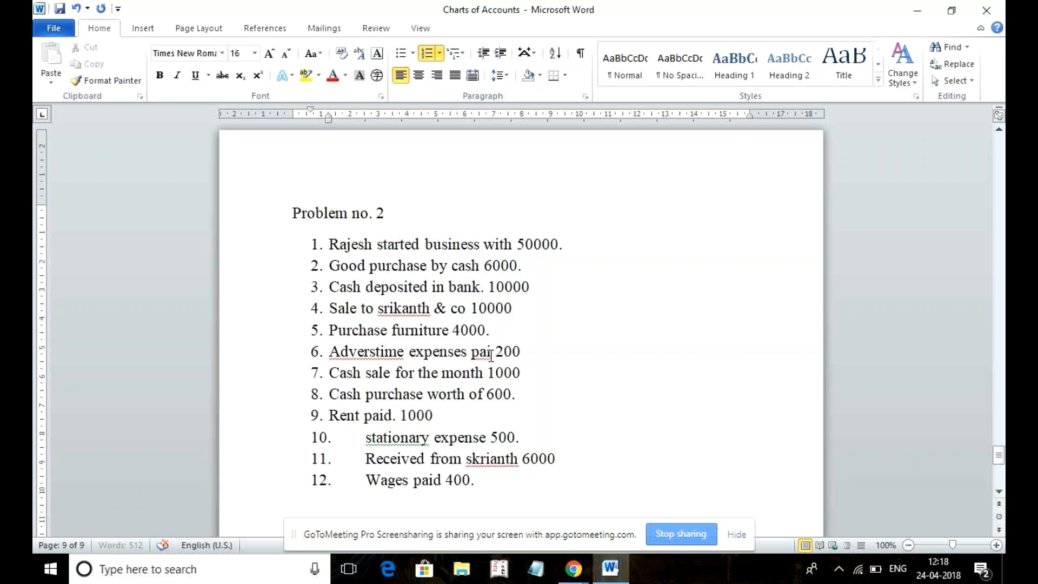
click(491, 353)
text(d)
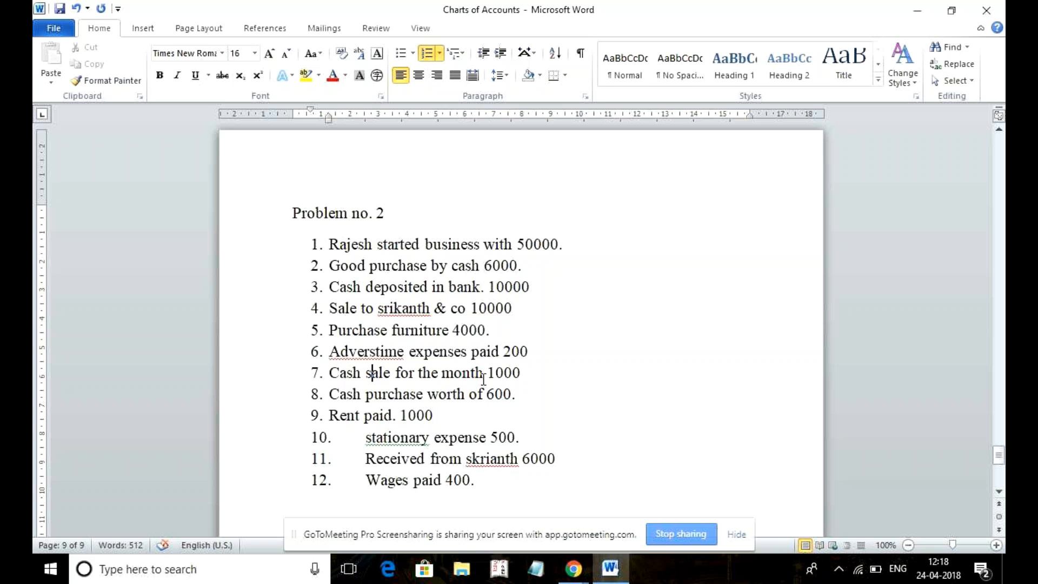
Step: Change "Adverstime" to "Adverstise" in item 6
click(440, 395)
click(538, 459)
click(396, 354)
key(BackSpace)
text(s)
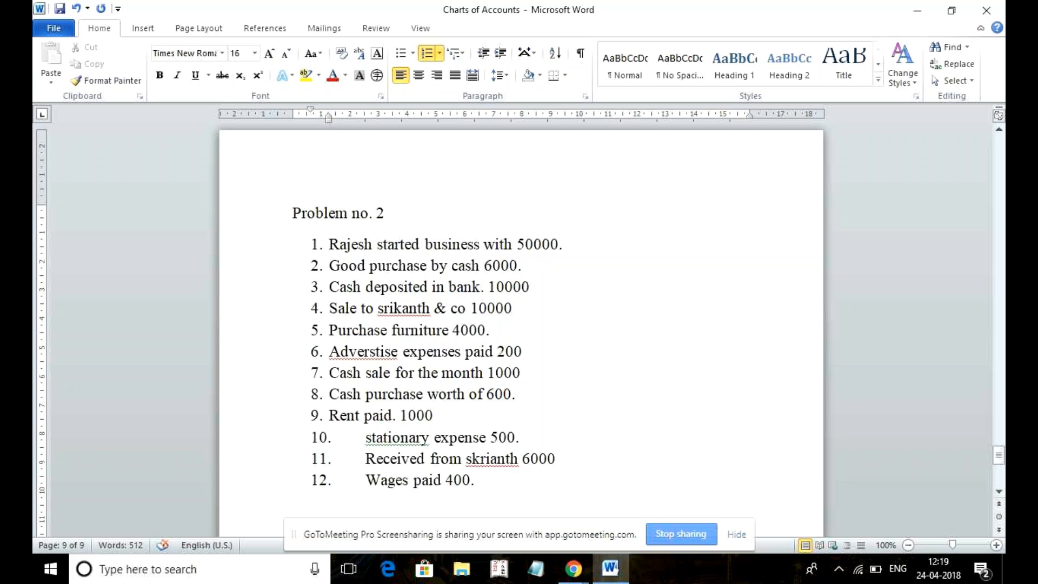
Step: Set the sale amount in item 4 to 15000 and the received amount in item 11 to 10000
click(479, 310)
text(5)
click(531, 461)
key(BackSpace)
text(10)
click(499, 315)
key(BackSpace)
click(488, 307)
key(BackSpace)
key(BackSpace)
text(15)
click(424, 459)
drag(999, 460, 996, 461)
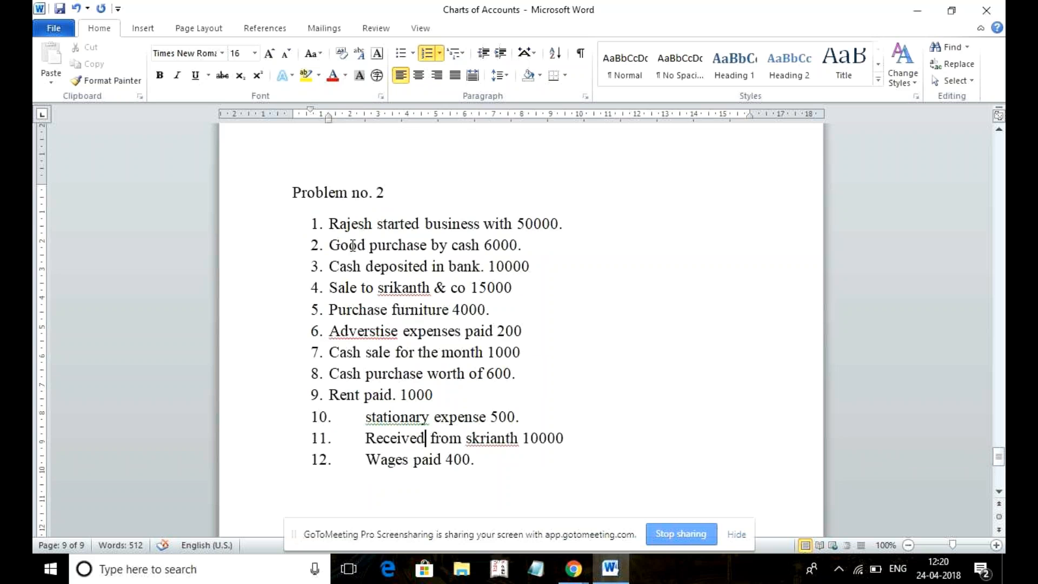
click(349, 246)
click(405, 446)
click(404, 460)
click(529, 249)
Step: Switch to Tally.ERP 9 and start creating a new company named "Rajesh and Co"
click(506, 576)
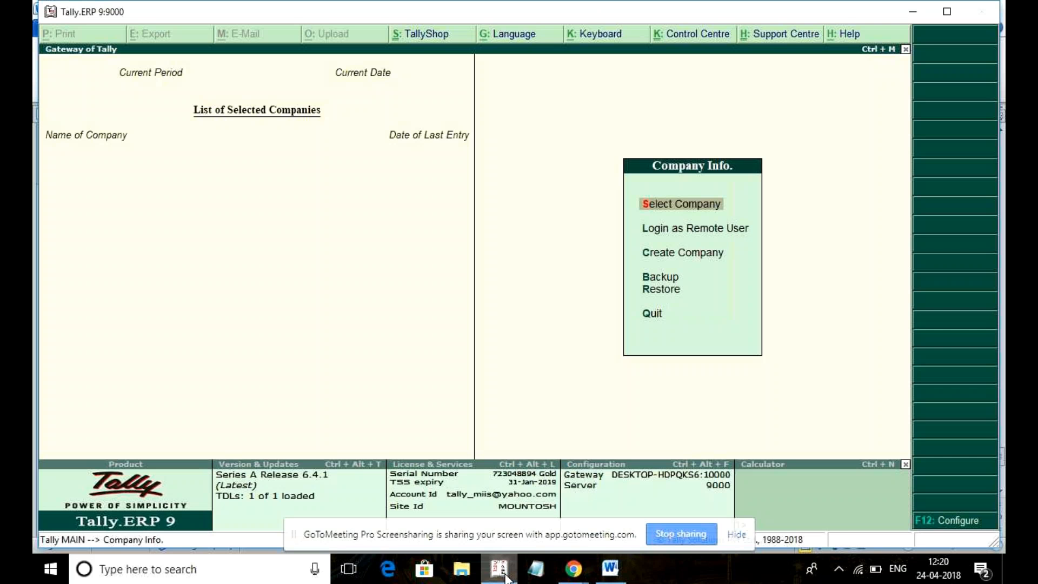
key(Return)
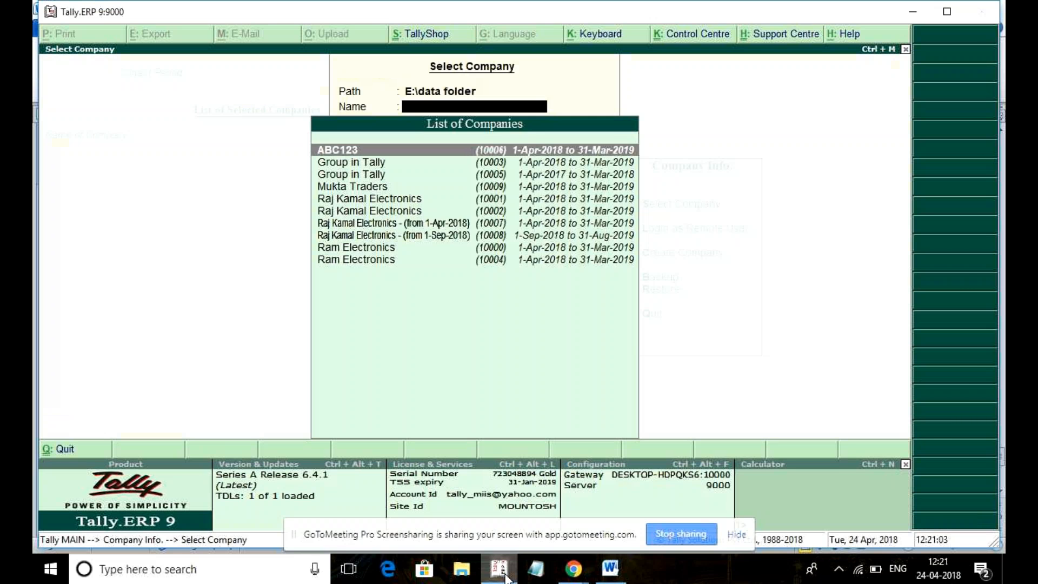
key(Escape)
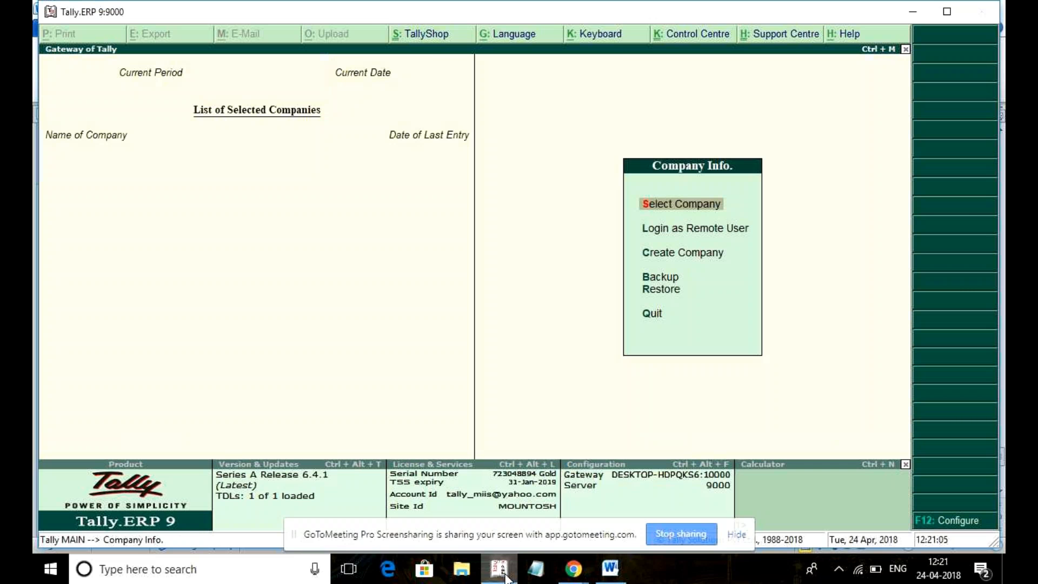
key(Down)
key(Down)
key(Return)
text(Re)
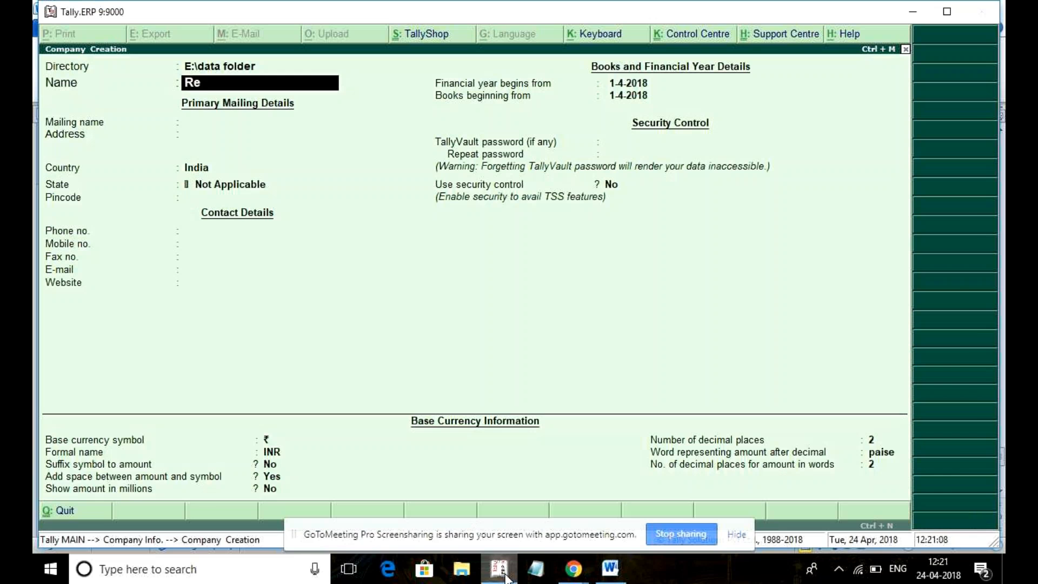
key(BackSpace)
text(ajesh and Co)
Step: Keep the default mailing name and country India, and set the company's state to Andhra Pradesh
key(Return)
key(Return)
key(Return)
key(Return)
text(Andhr)
key(Return)
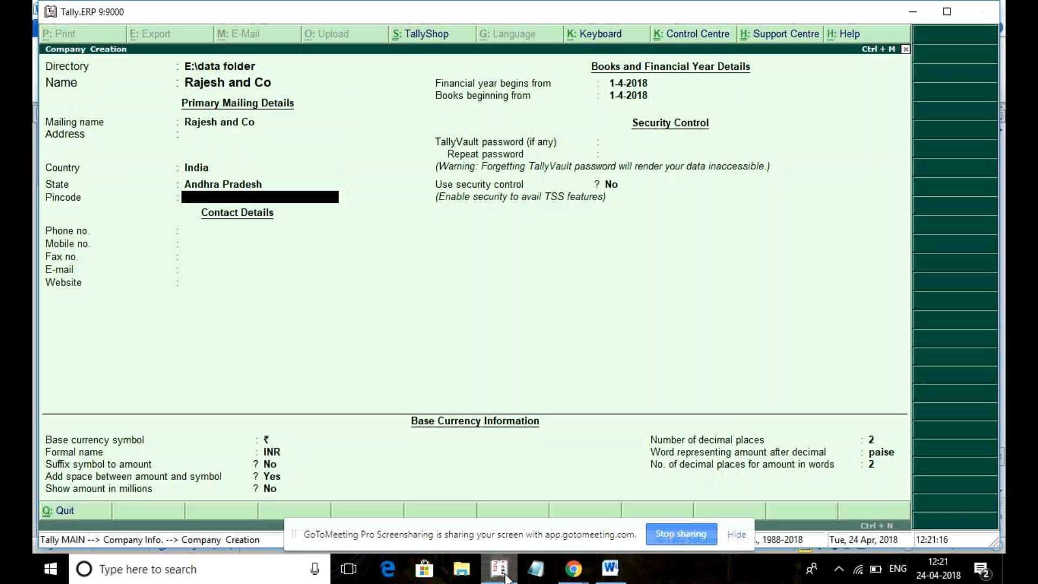
Step: Keep the remaining contact, financial year, security and currency settings at their defaults and save the company
key(Return)
key(Return)
key(Return)
key(Return)
key(Return)
key(Return)
key(Return)
key(Return)
key(Return)
key(Return)
key(Return)
key(Return)
key(Return)
key(Return)
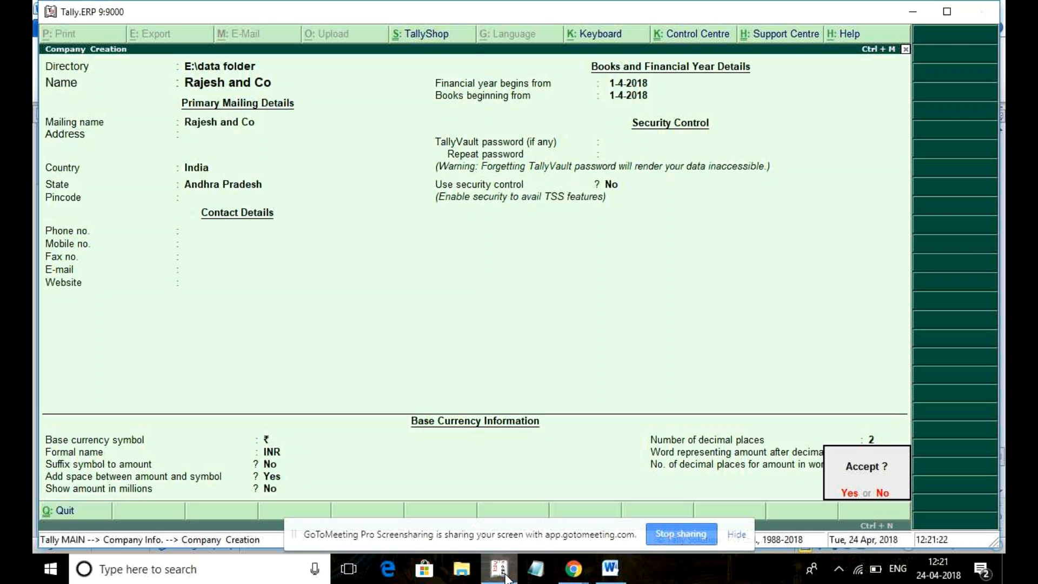
key(Return)
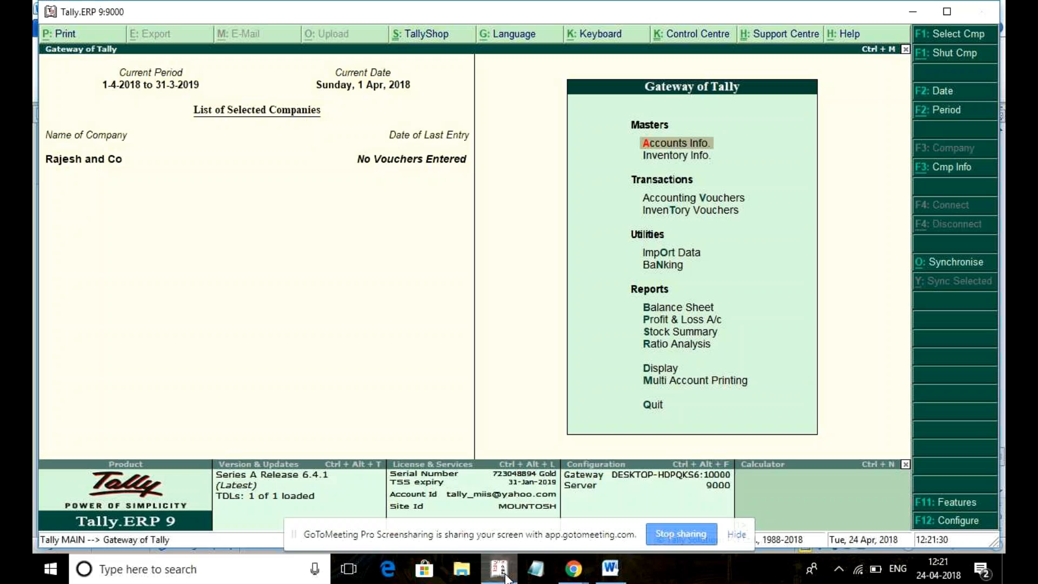
Step: Start creating a single ledger and name it with the proprietor's first name followed by "Capital A/c"
key(Return)
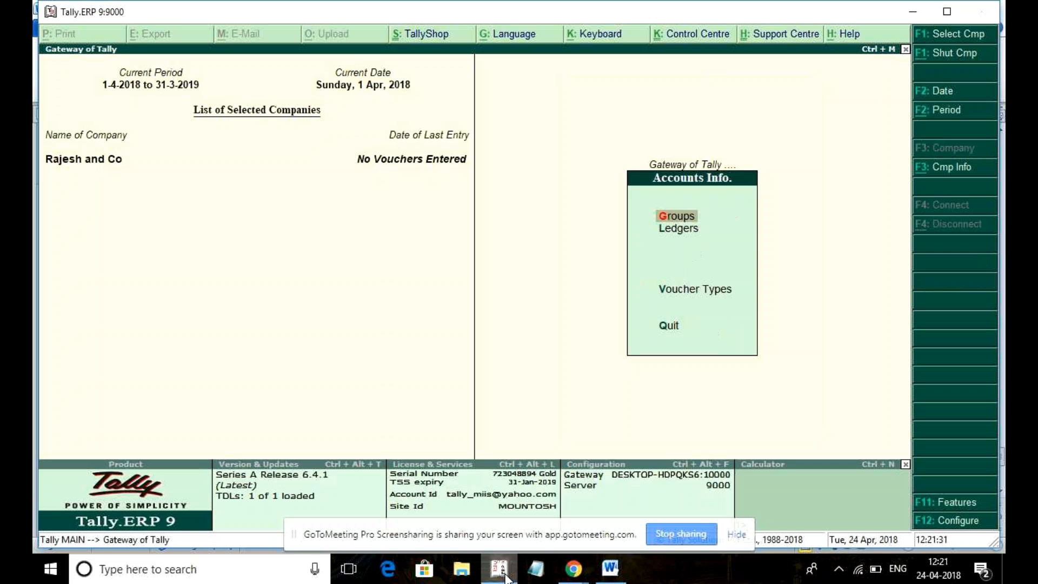
key(l)
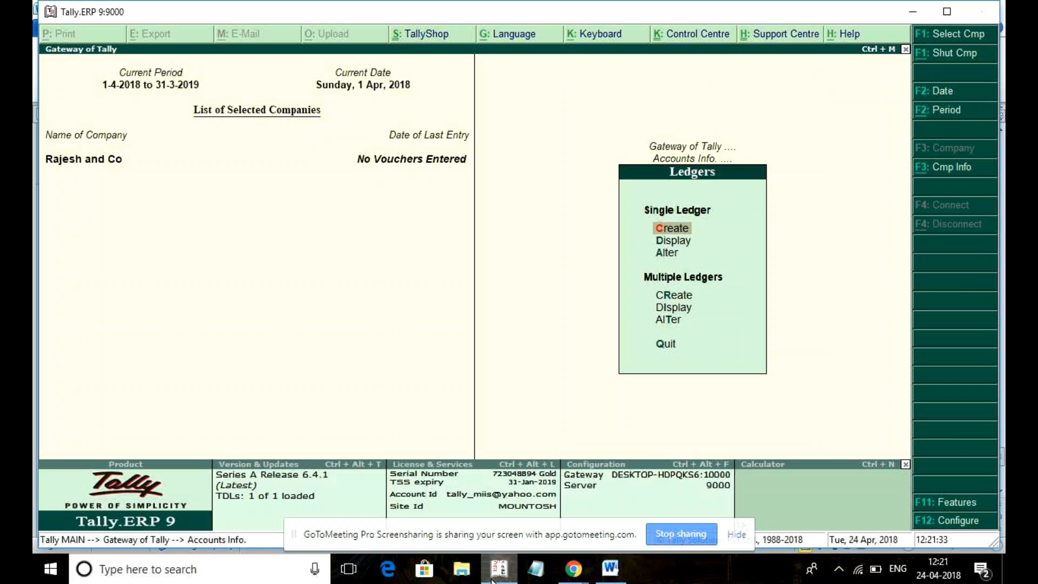
key(Return)
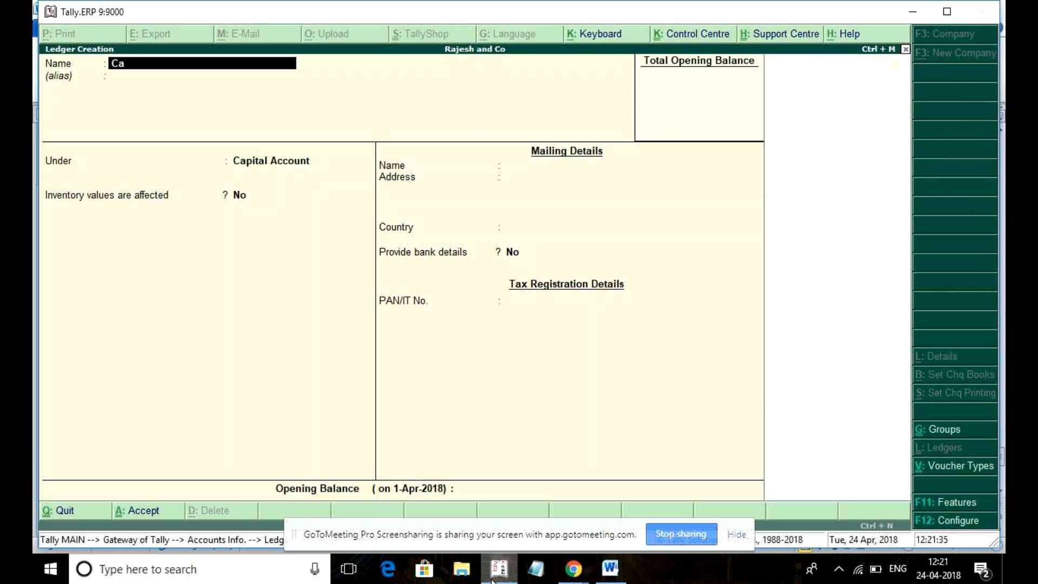
text(Re)
text(jes)
text(ch)
key(BackSpace)
key(BackSpace)
text(h Capital Ac)
key(BackSpace)
key(BackSpace)
text(al A)
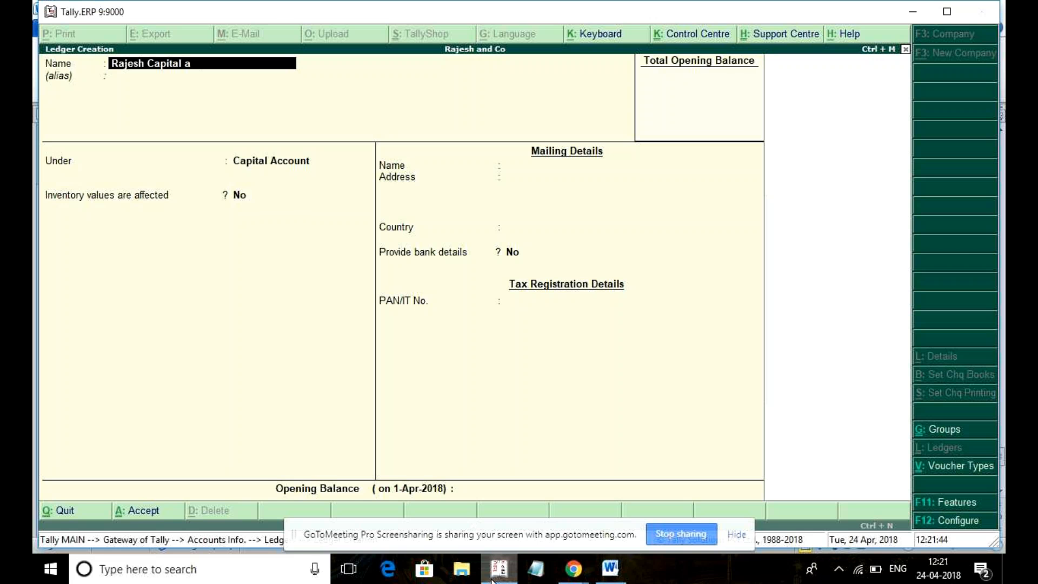
text(/c)
key(Return)
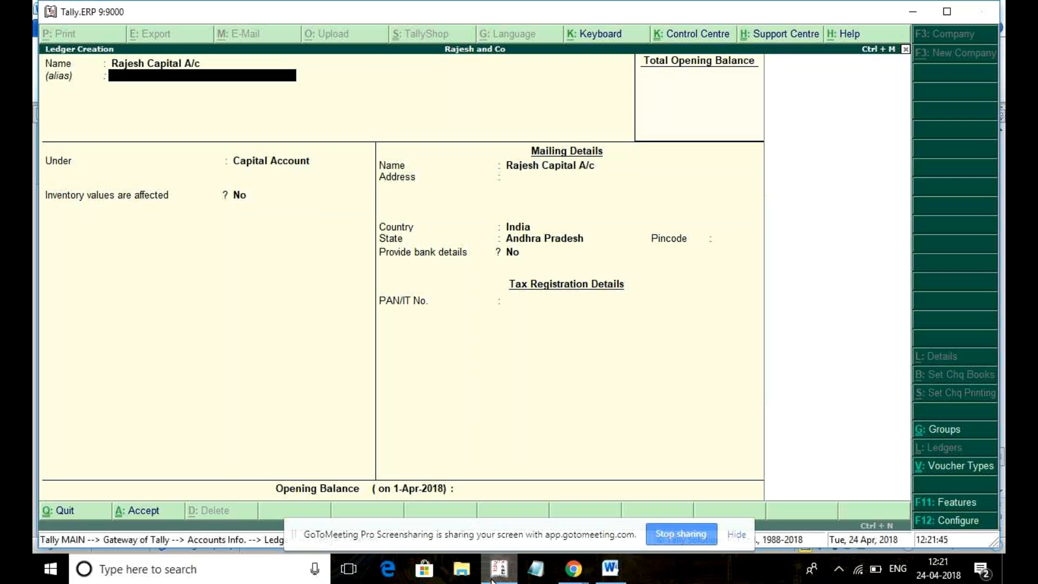
Step: Keep the ledger under Capital Account with its other defaults and no opening balance, and save it
key(Return)
key(Return)
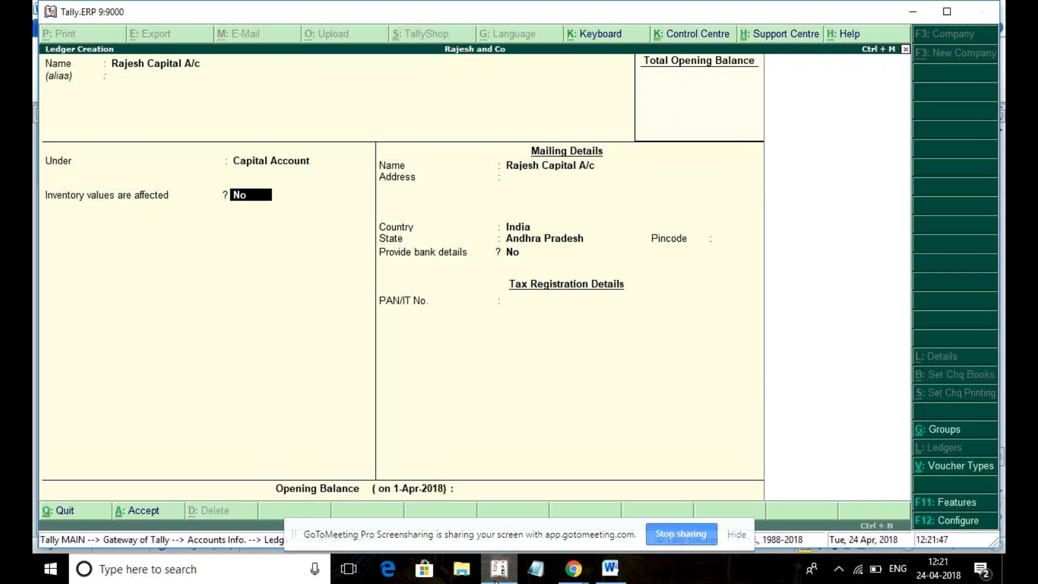
key(Return)
key(Return)
key(Return)
key(Return)
key(Return)
key(Return)
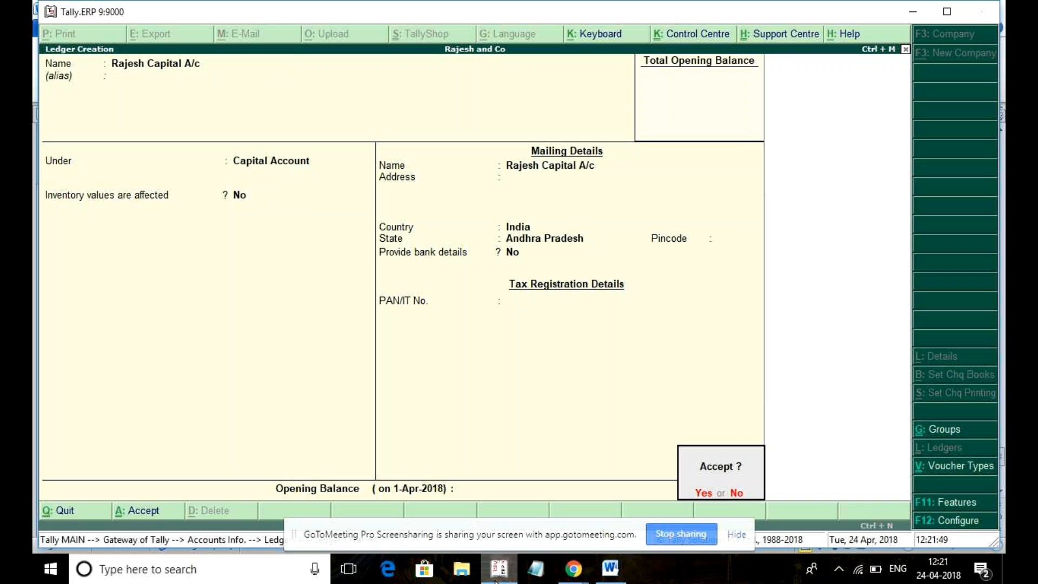
key(Return)
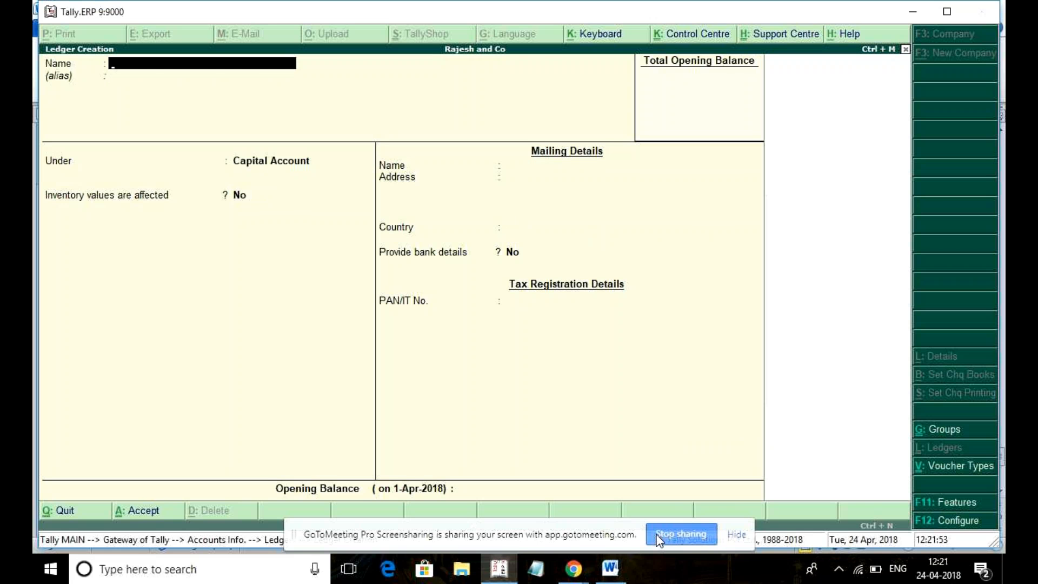
Step: Consult the Word transaction list and create a Purchase ledger under Purchase Accounts in Tally, with inventory values affected set to No
click(602, 575)
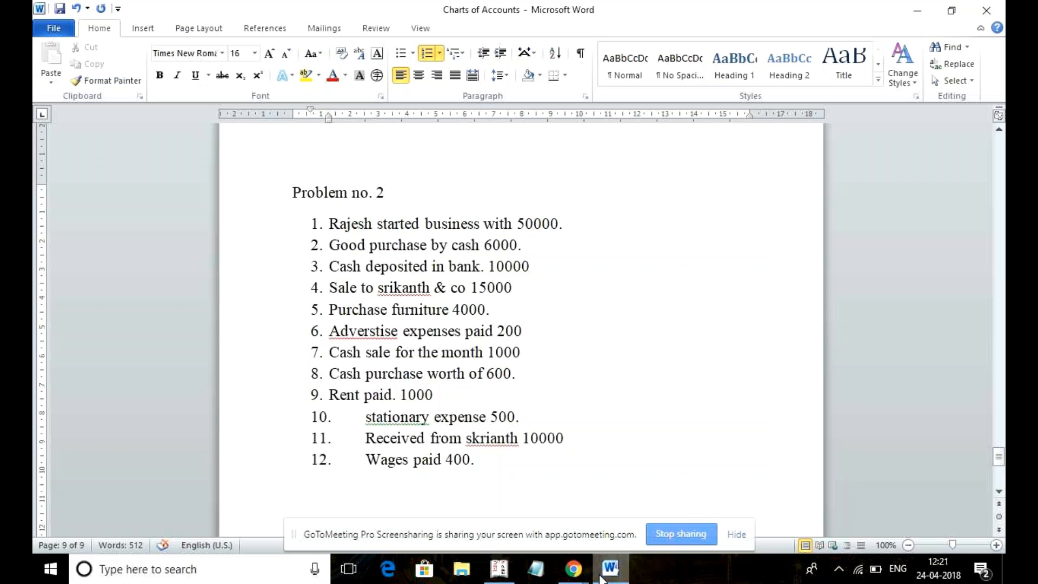
click(601, 577)
text(Purchase)
key(Return)
key(Return)
text(Pur)
key(Return)
text(n)
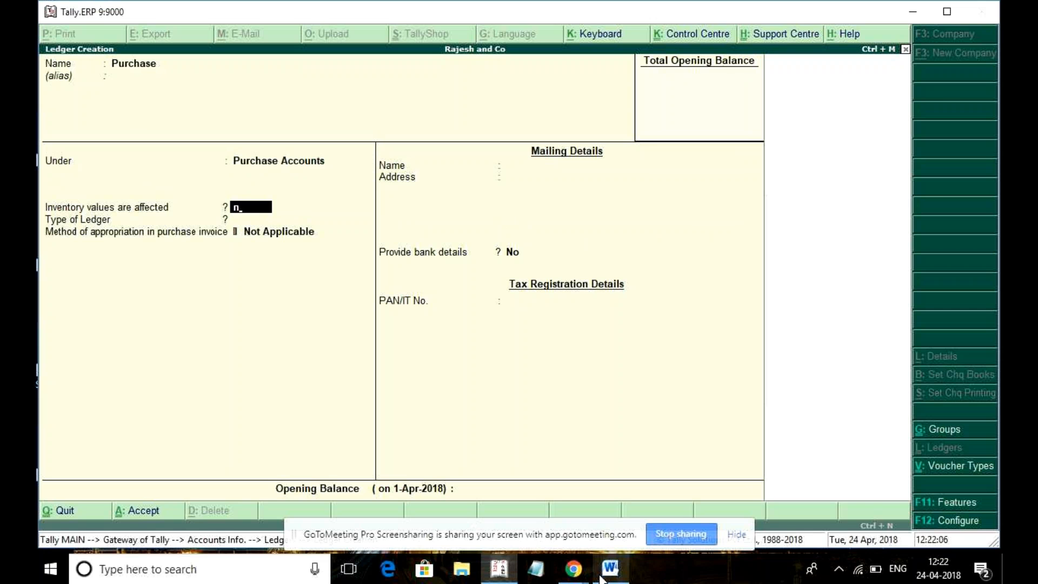
key(Return)
key(Return)
key(Return)
key(Return)
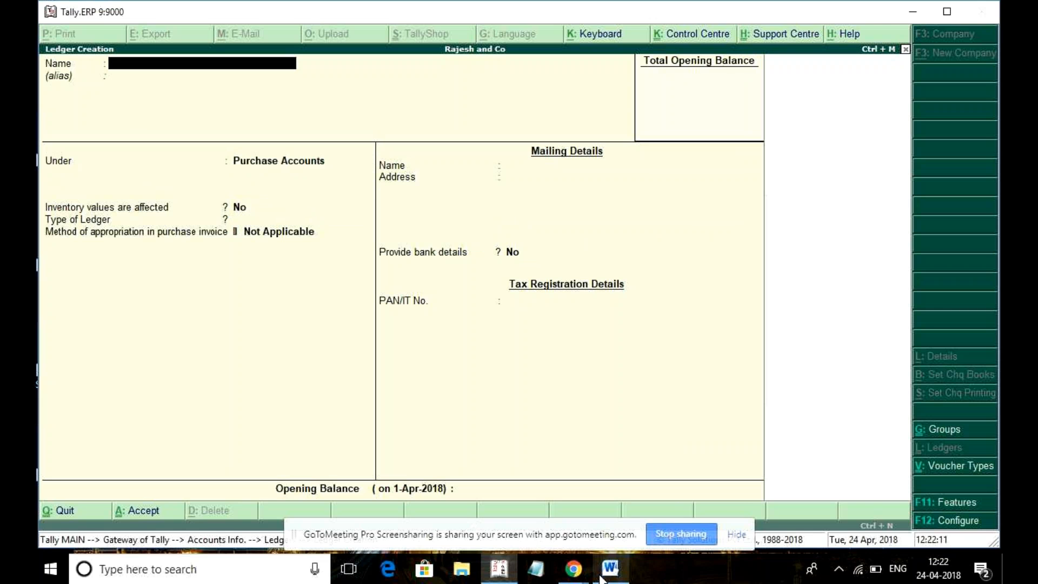
Step: Check the transaction list in Word and start an Icici Bank ledger in Tally under Bank Accounts
click(617, 571)
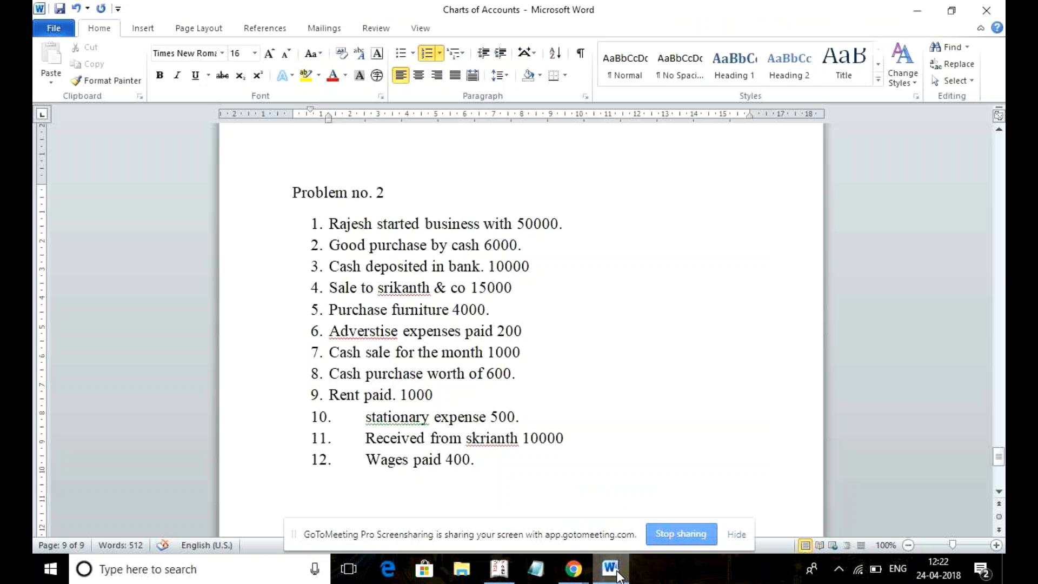
click(616, 571)
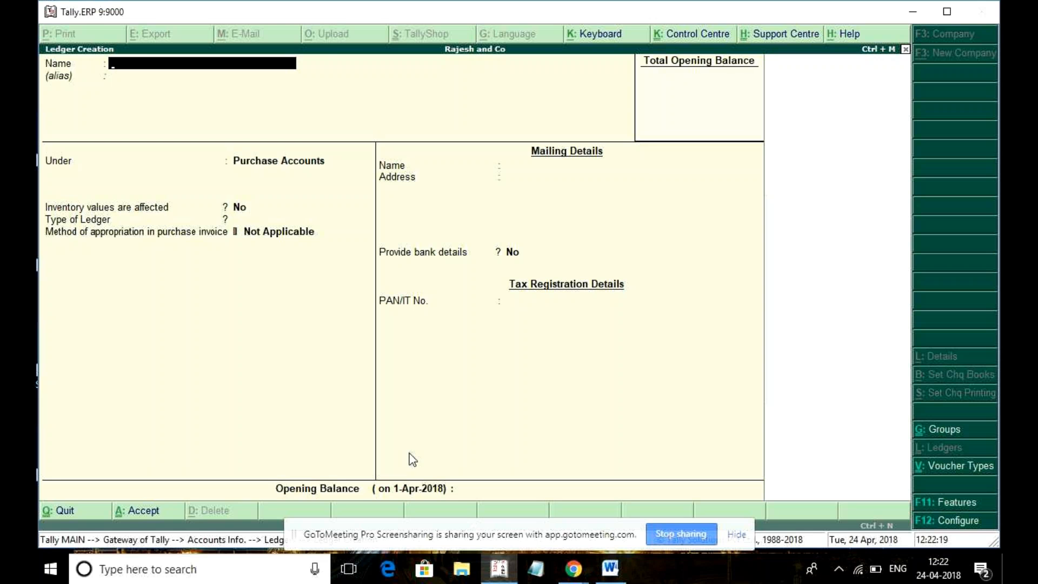
text(Icici Bank)
key(Return)
key(Return)
text(in)
key(BackSpace)
key(BackSpace)
text(ban)
key(Return)
Step: Keep the bank ledger's reconciliation date, account, cheque and mailing details at their defaults and save it
key(Return)
key(Return)
key(Return)
key(Return)
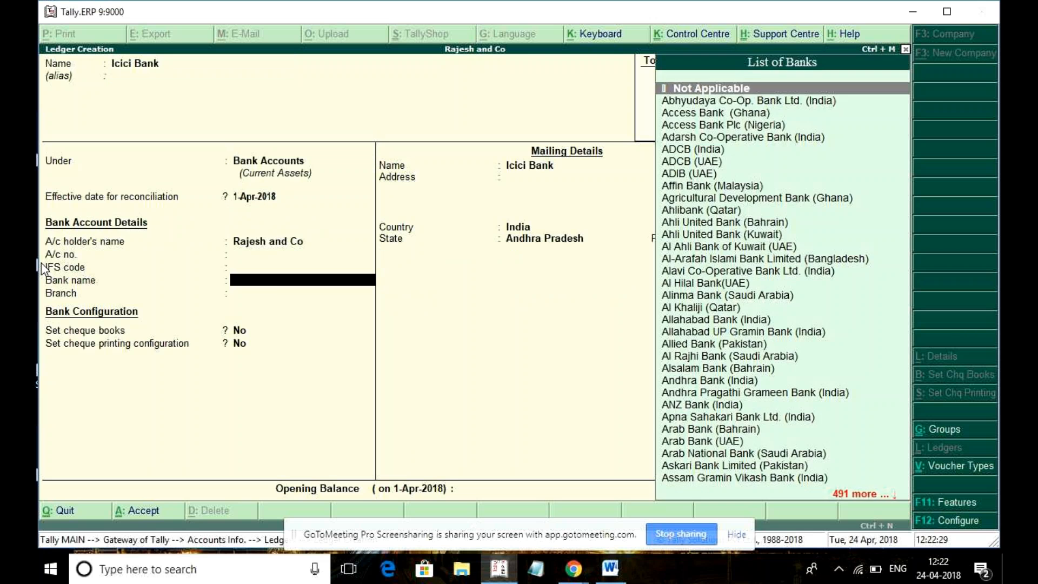
key(Return)
key(Return)
key(Return)
key(Return)
key(Return)
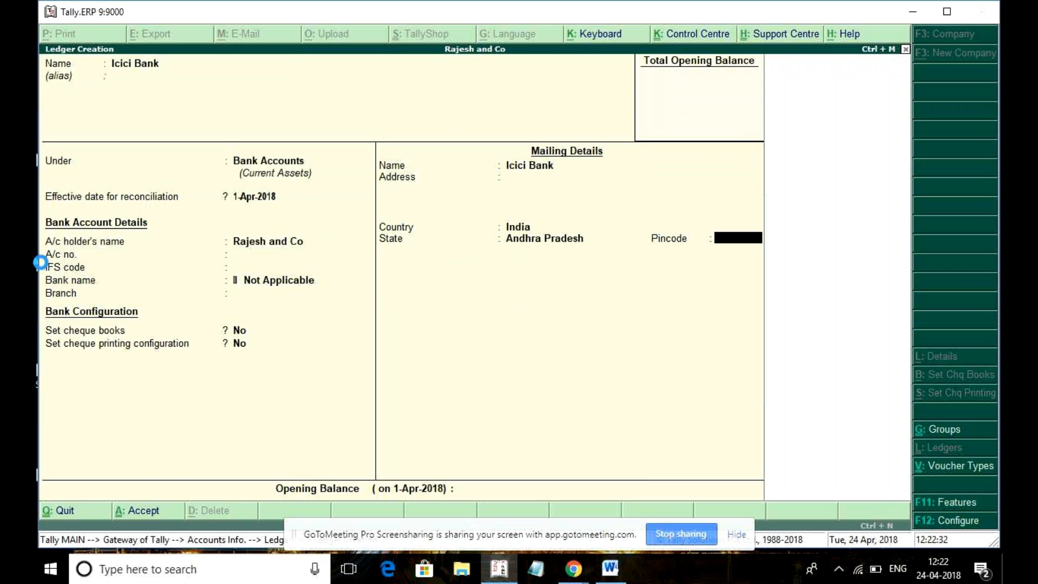
Step: Check the transaction list in Word and create a Sale ledger in Tally under Sales Accounts, with inventory values affected set to No
click(616, 567)
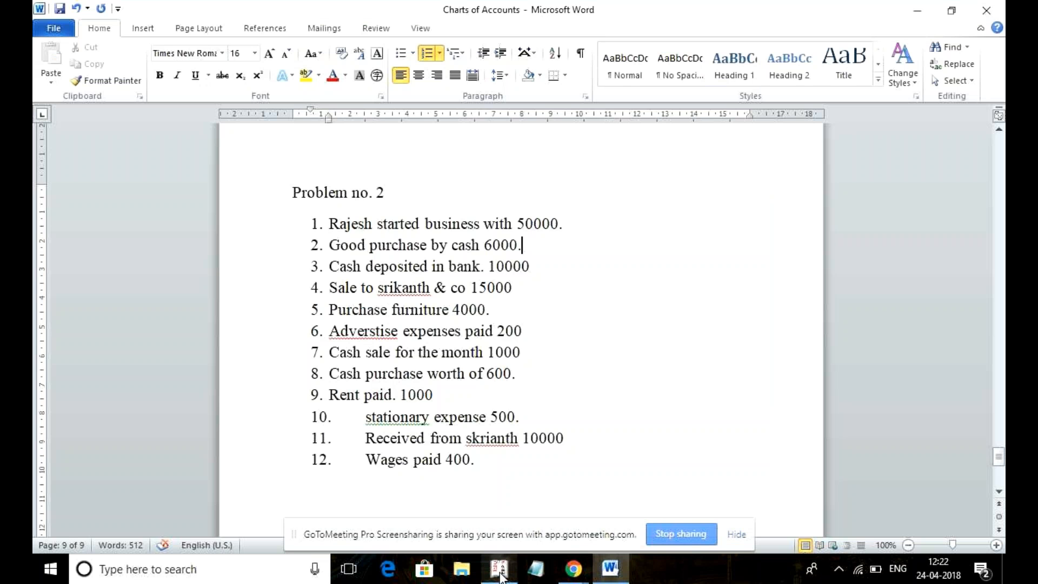
click(500, 575)
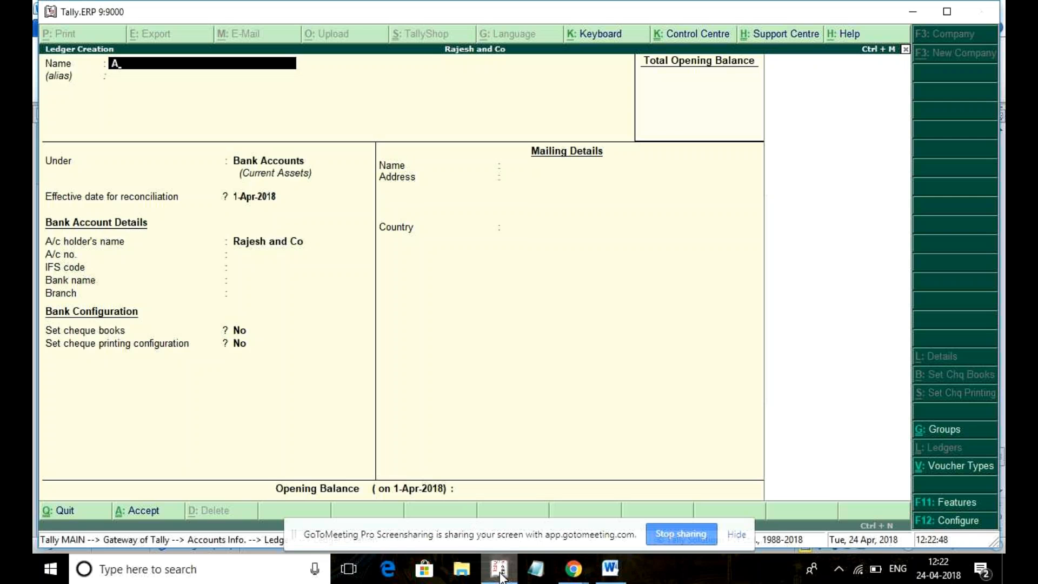
key(BackSpace)
text(Sale)
key(Return)
key(Return)
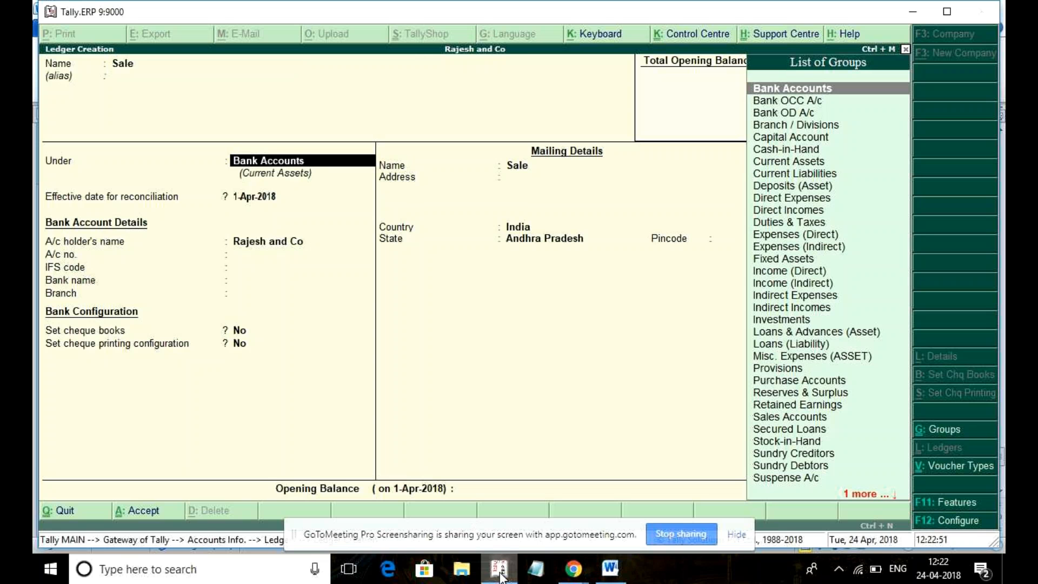
text(Sale)
key(Return)
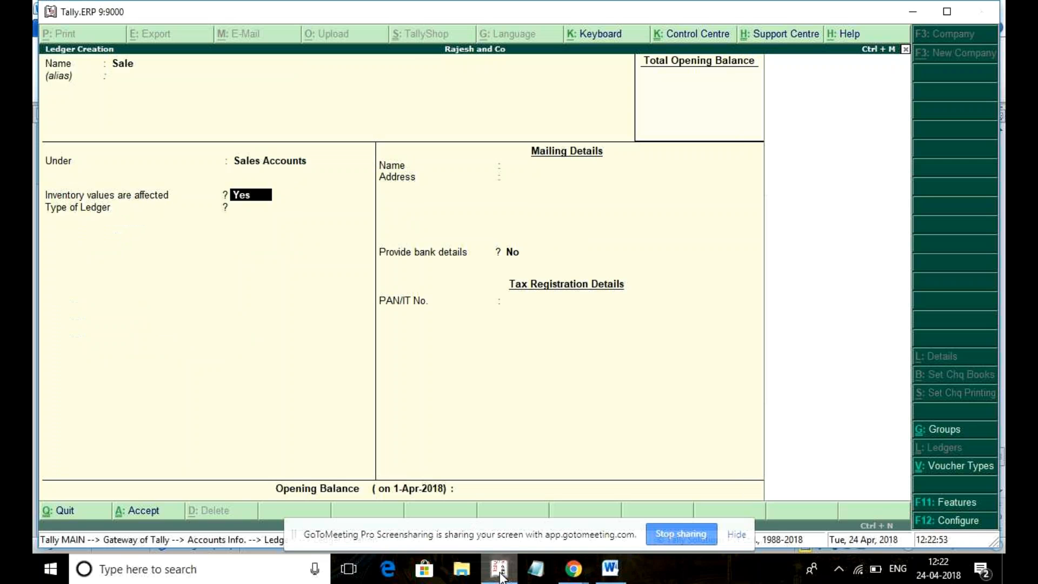
key(n)
key(Return)
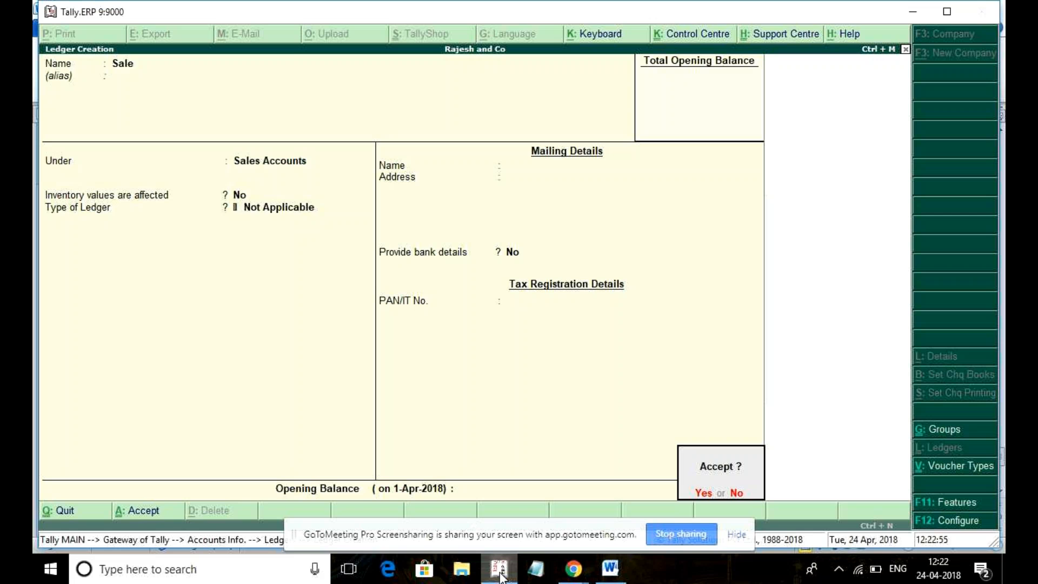
key(Return)
Step: Start a ledger named after the credit customer in transaction 4 and place it under Sundry Debtors
text(Srik)
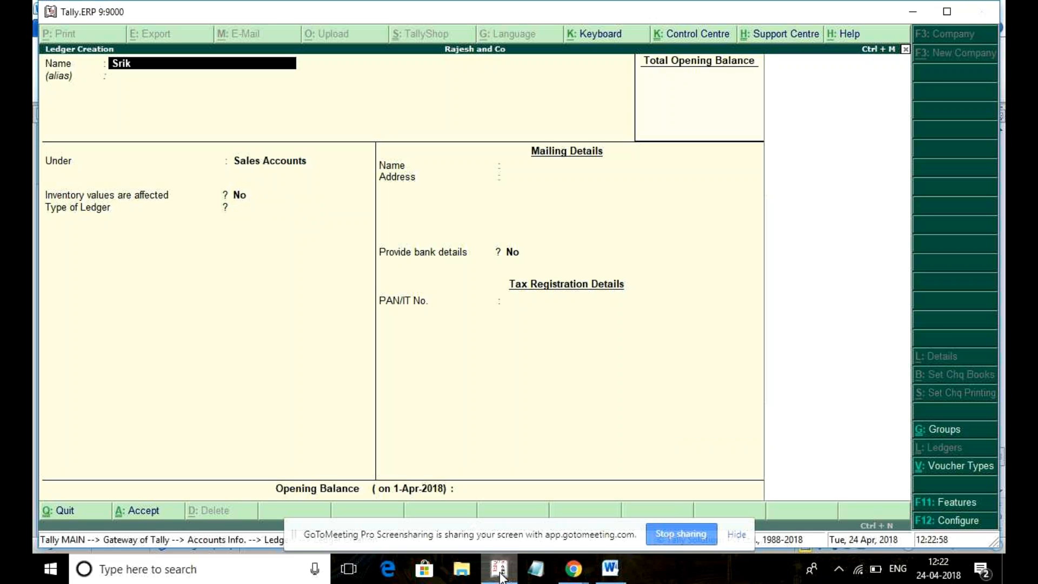
text(anth)
key(Return)
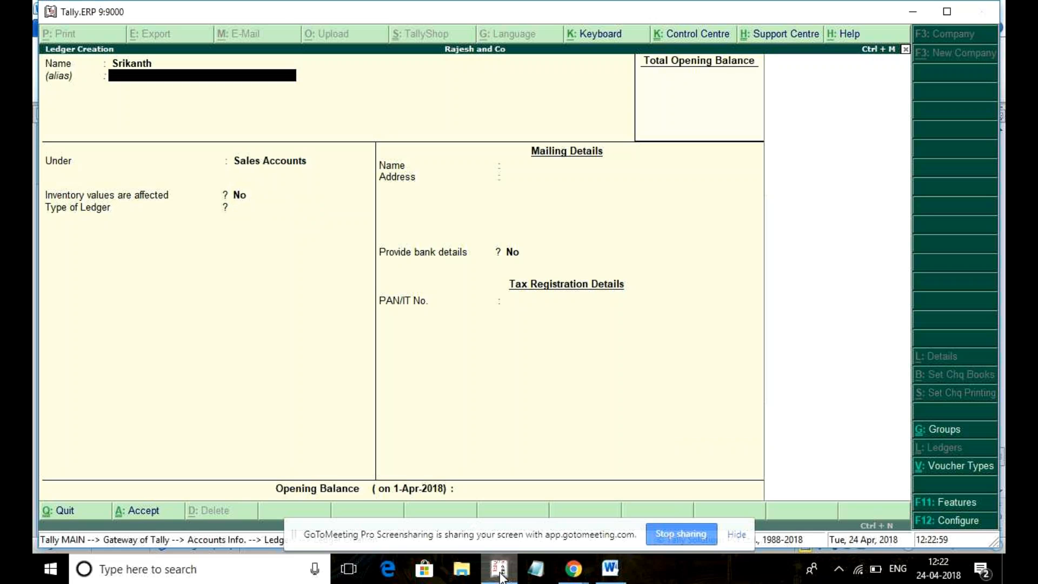
key(Return)
text(Deb)
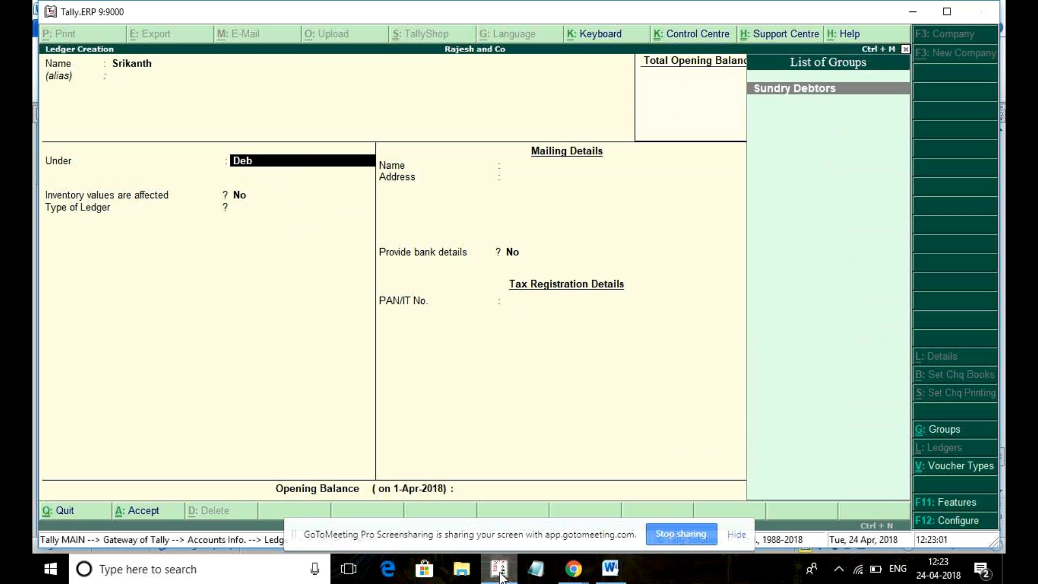
key(Return)
Step: Set the customer ledger's bill-by-bill balances to No, keep its other defaults and save it
key(Return)
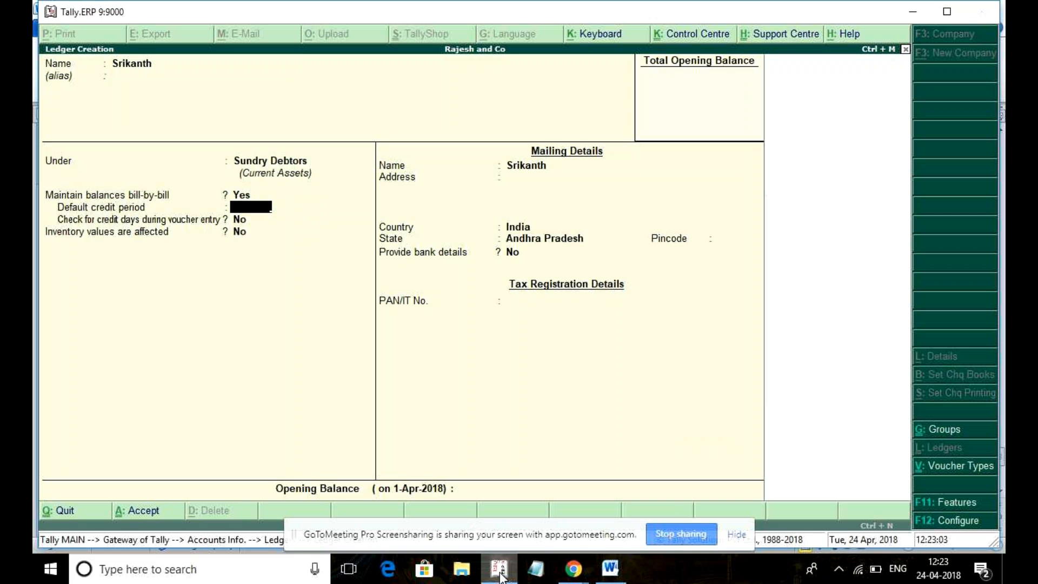
key(Return)
key(Up)
key(Up)
text(n)
key(Return)
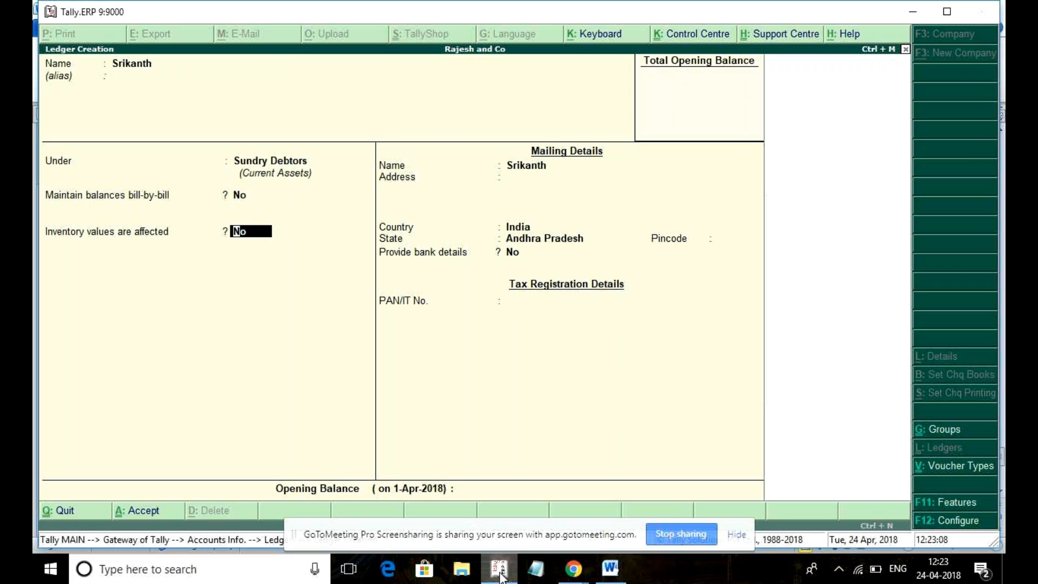
key(ctrl+a)
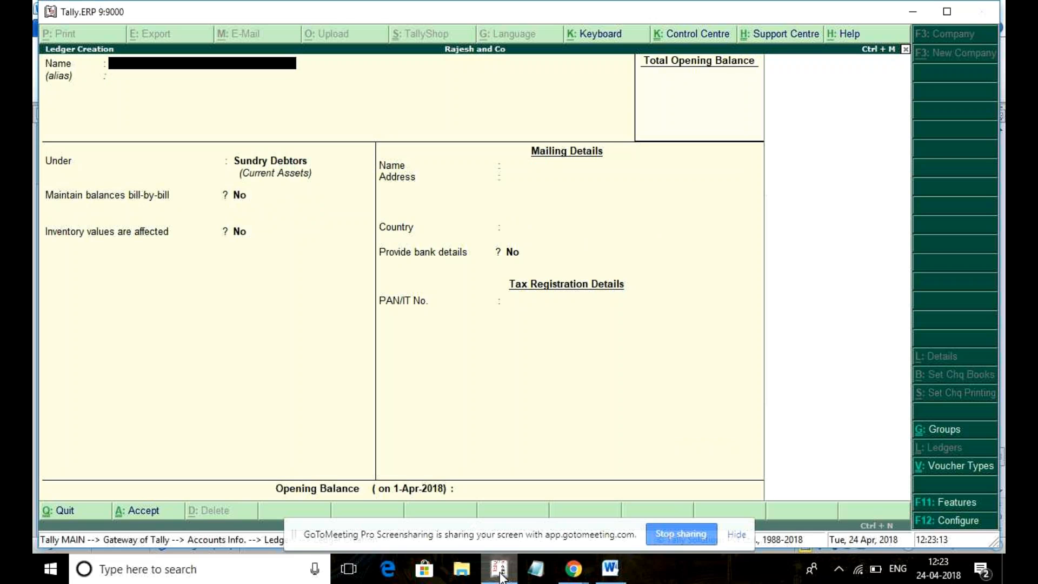
Step: Check the transaction list in Word and start a Furniture ledger in Tally under Fixed Assets
click(610, 569)
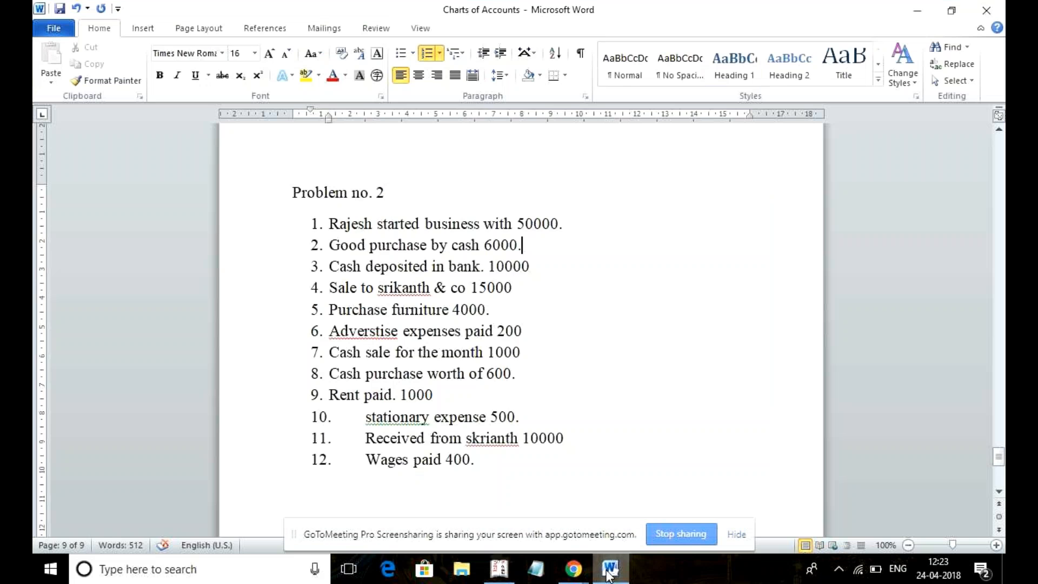
click(607, 571)
text(Furniture)
key(Return)
key(Return)
text(fix)
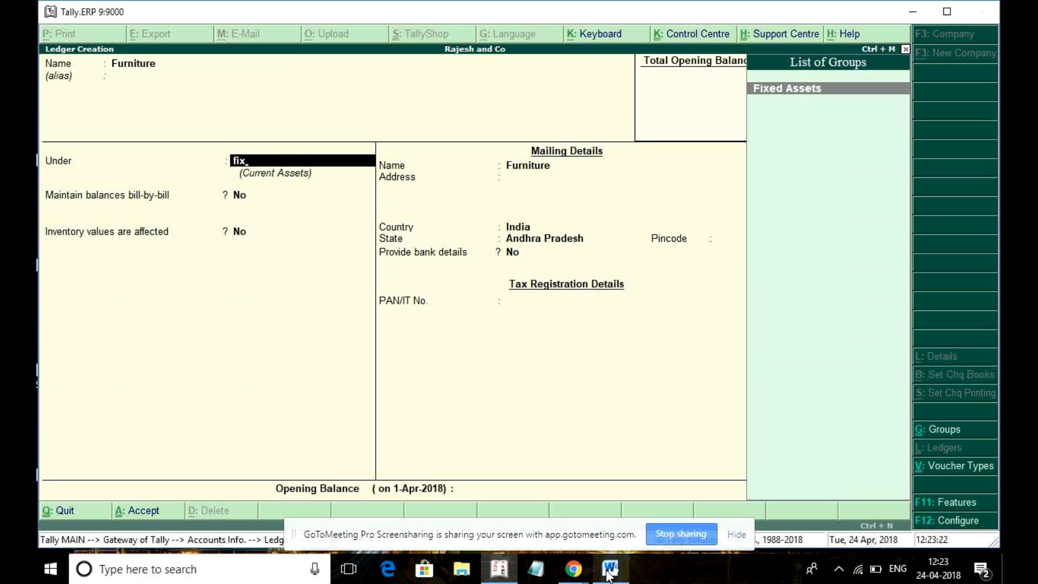
key(Return)
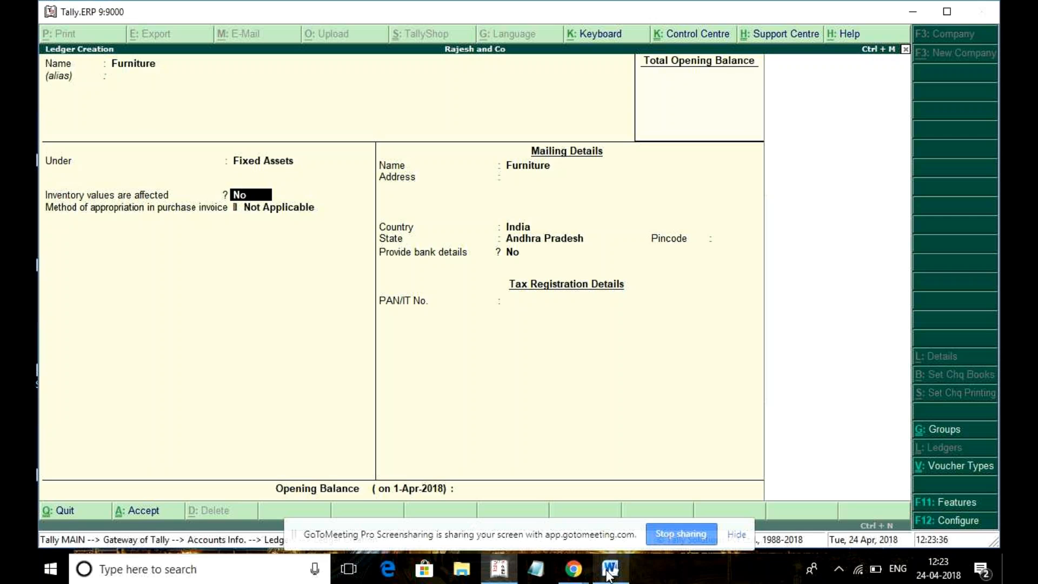
Step: Keep the Furniture ledger's inventory, mailing and tax settings at their defaults and save it
key(Return)
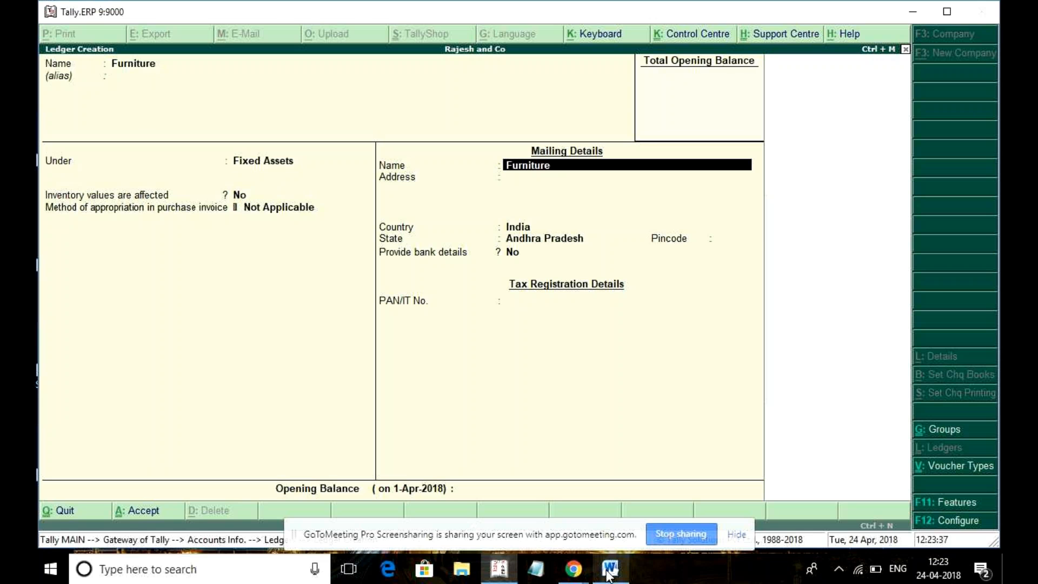
key(Return)
key(Return)
key(Return)
key(Return)
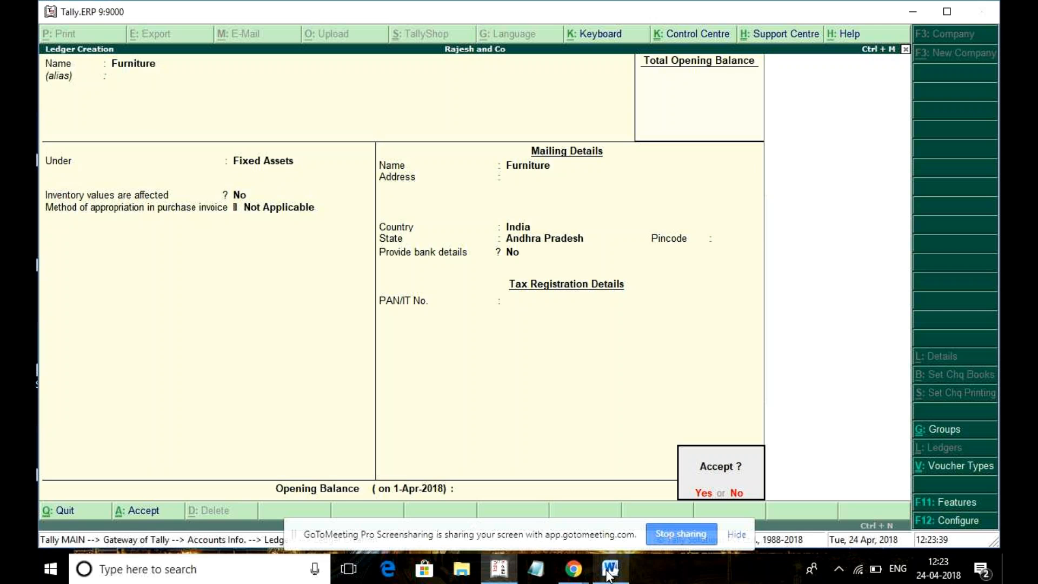
key(Return)
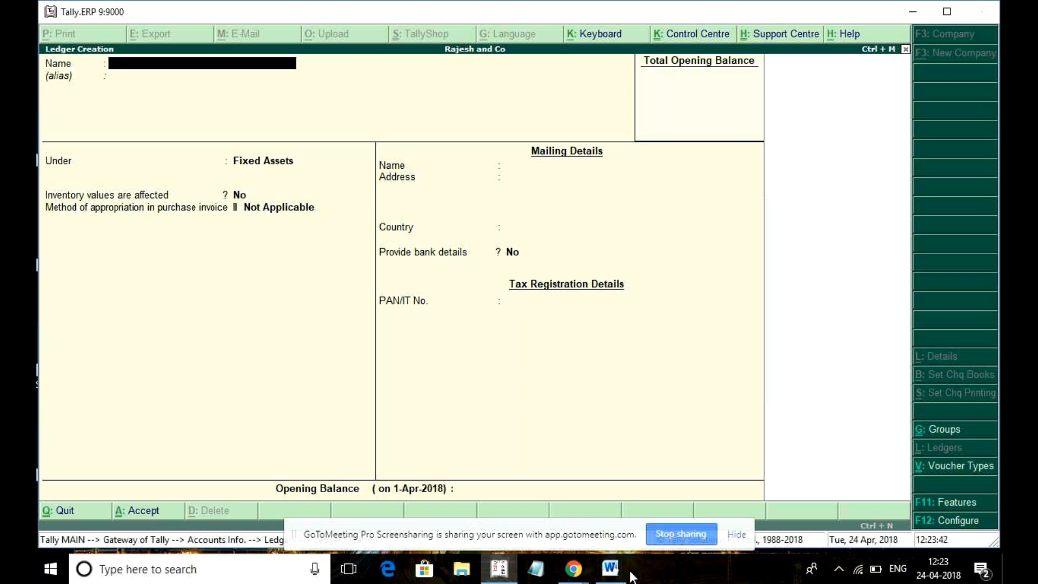
Step: Check the transaction list in Word and create an Advertise Expenses ledger in Tally under Indirect Expenses with the default settings
click(607, 578)
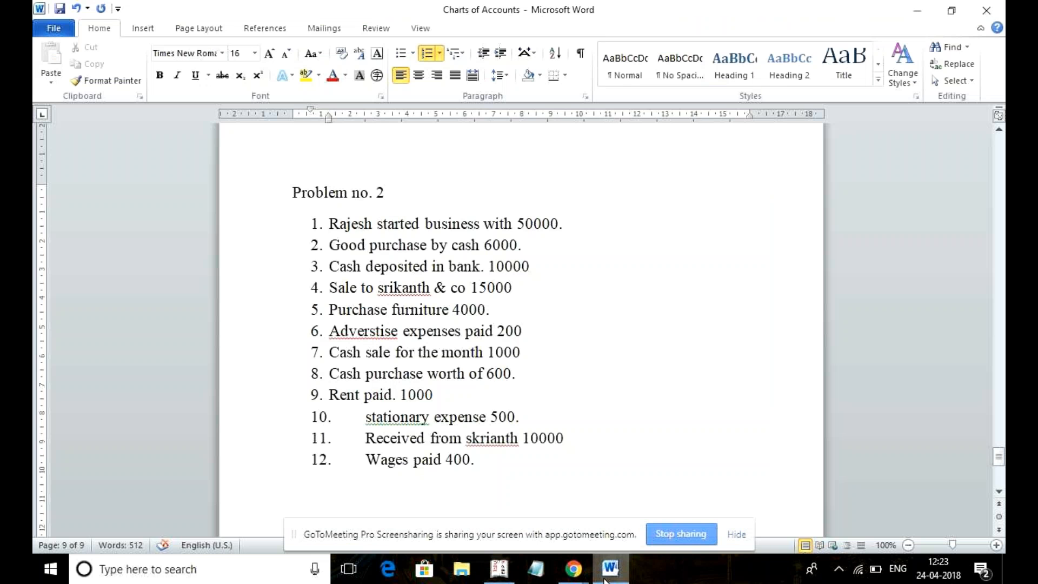
click(607, 577)
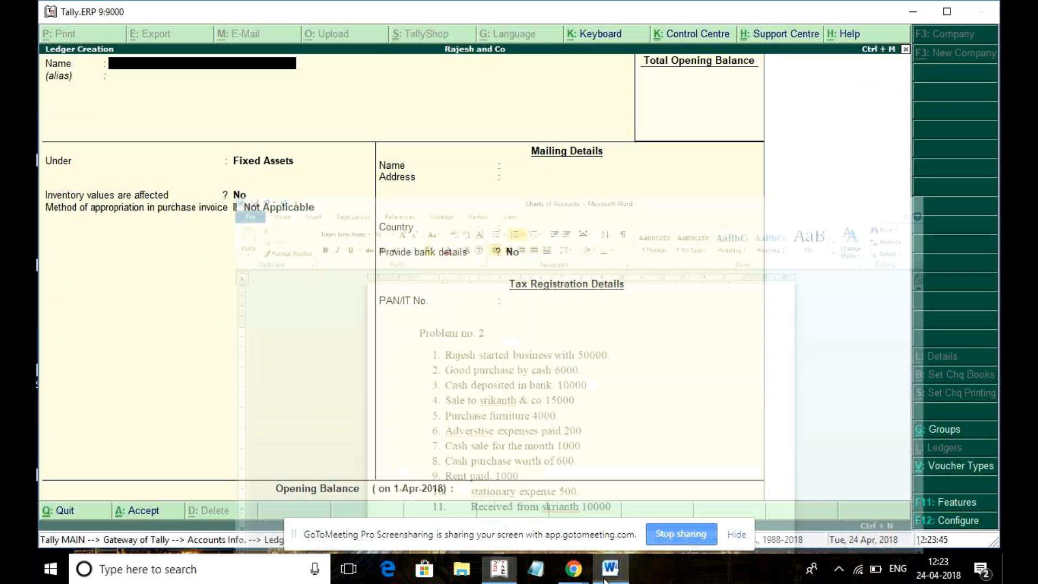
text(Advertise Expenses)
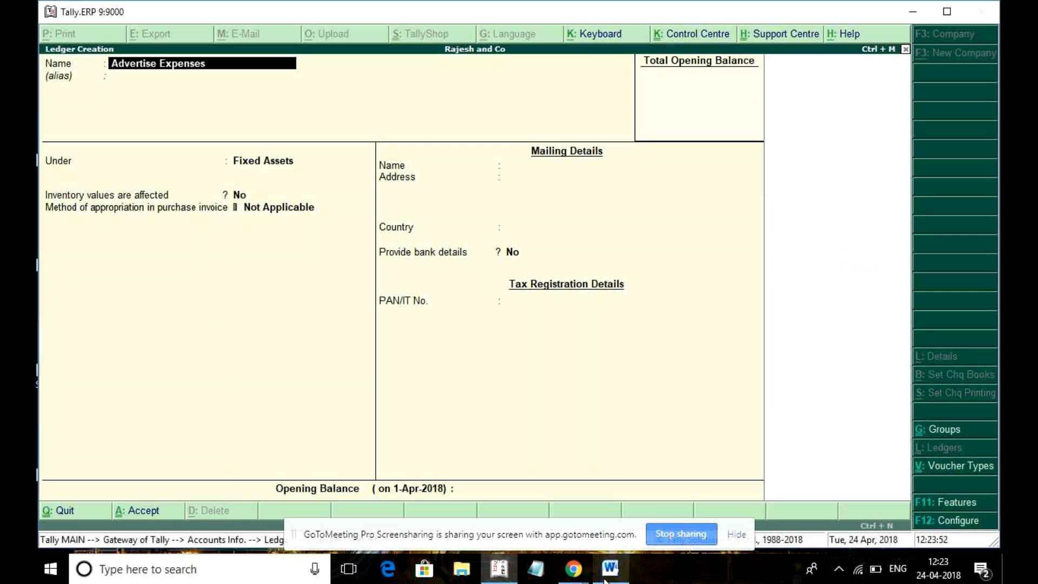
key(Return)
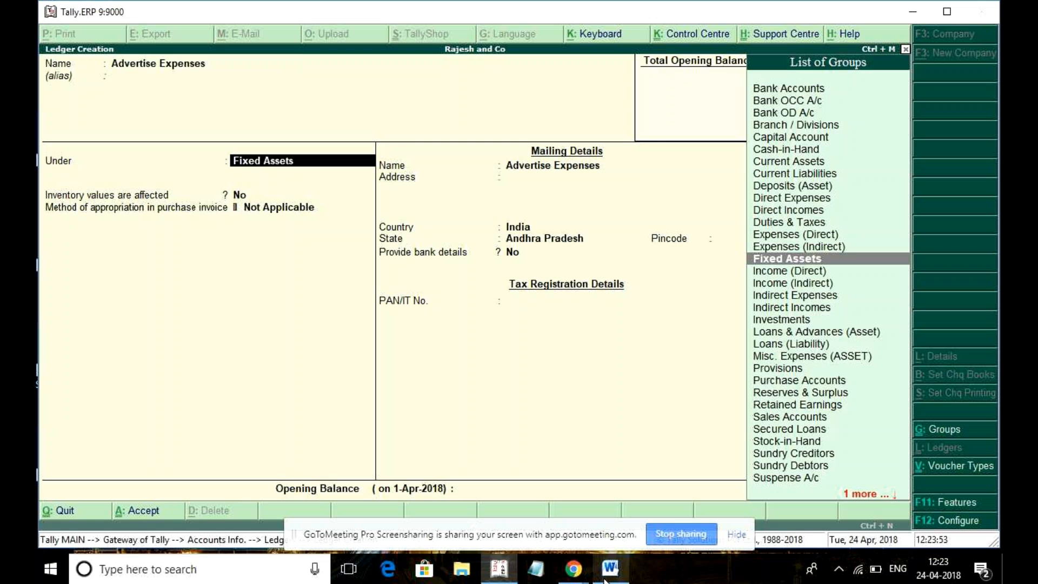
text(D)
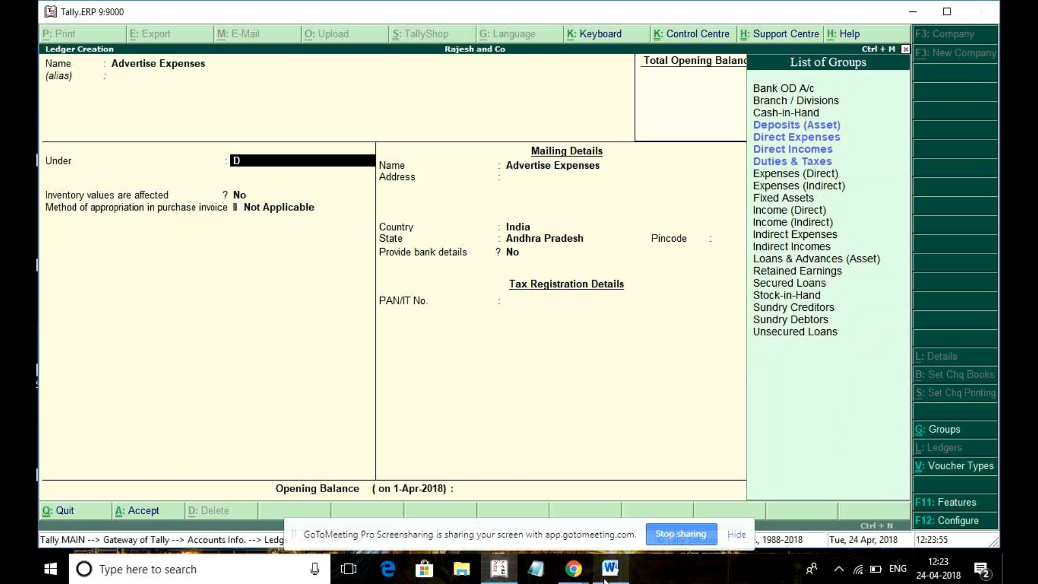
key(BackSpace)
text(Indirect)
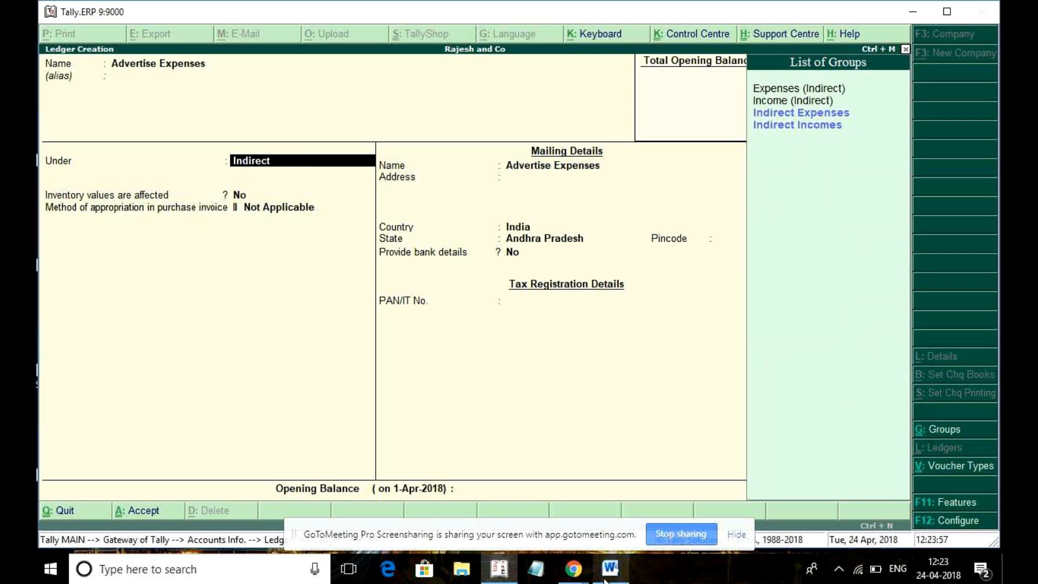
text( expenses)
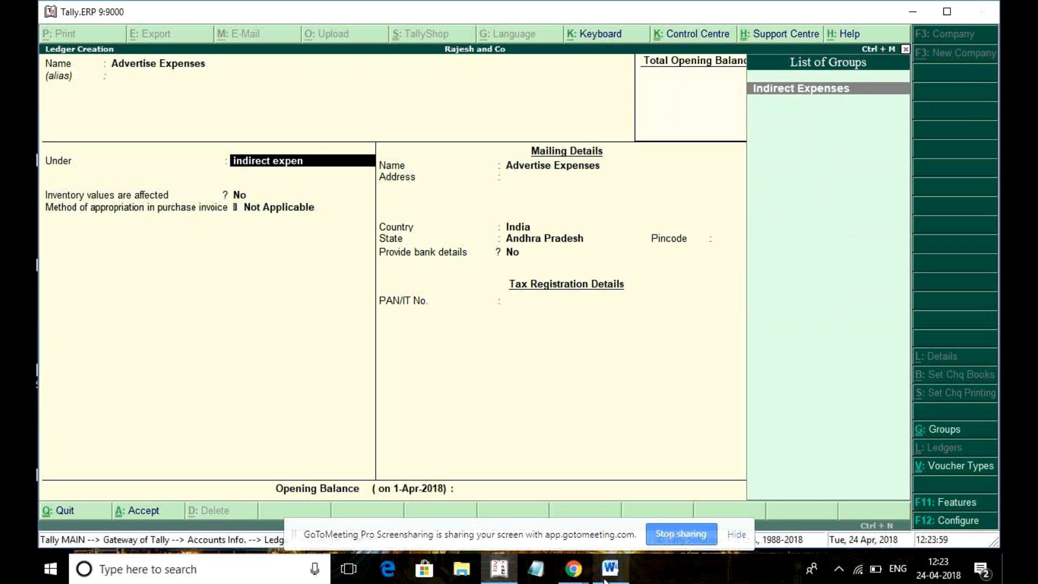
key(Return)
key(Return)
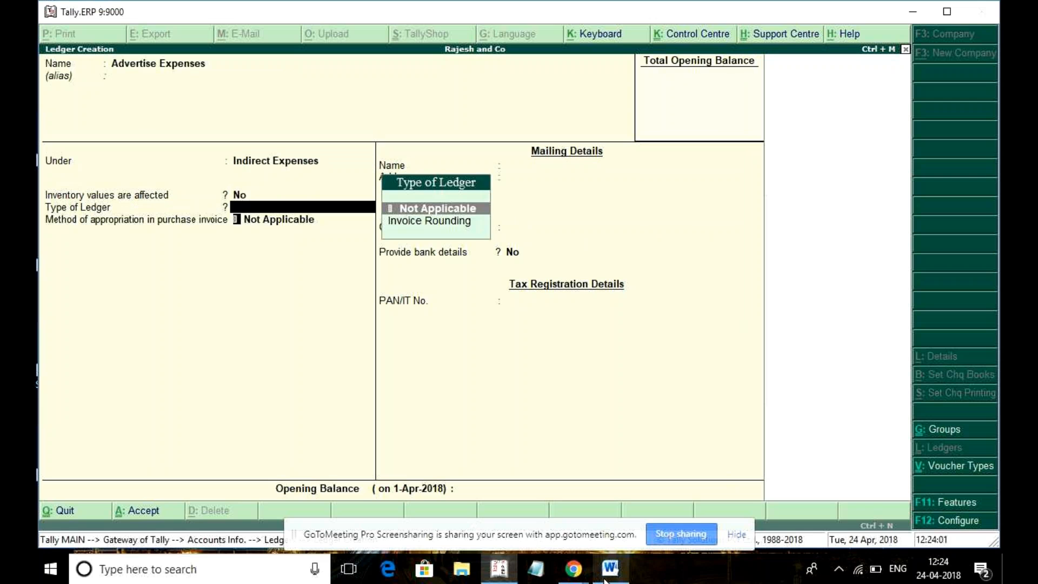
key(Return)
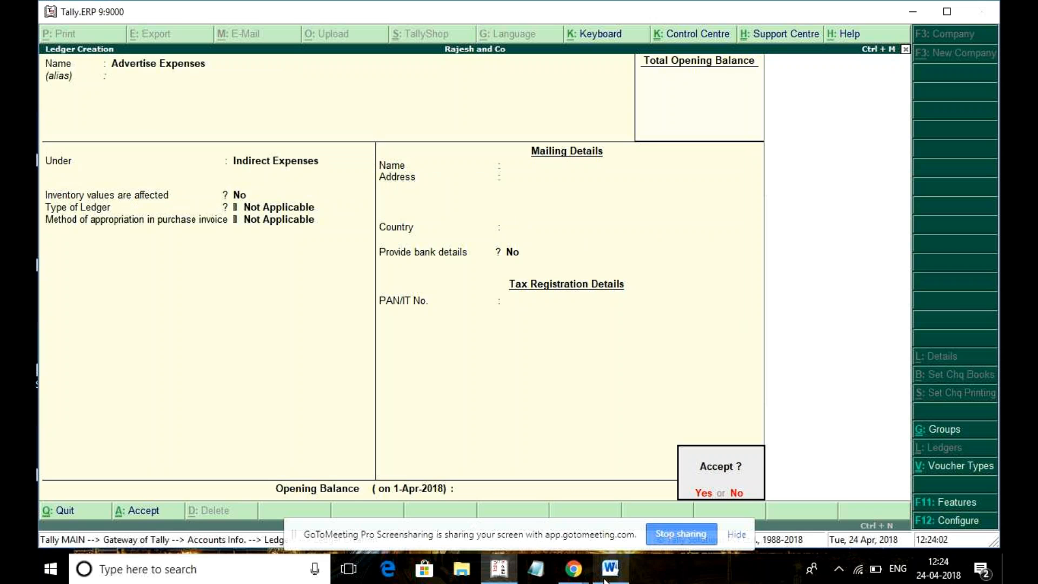
key(Return)
Step: Create a Rent ledger under Indirect Expenses with the default settings and save it
text(Rent)
key(Return)
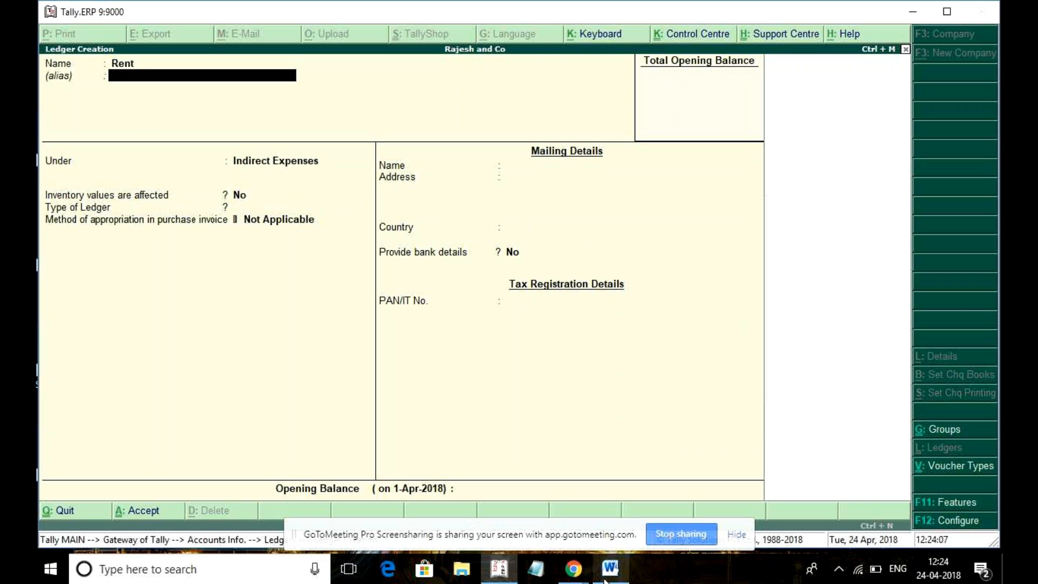
key(Return)
key(Return)
key(Return)
key(Return)
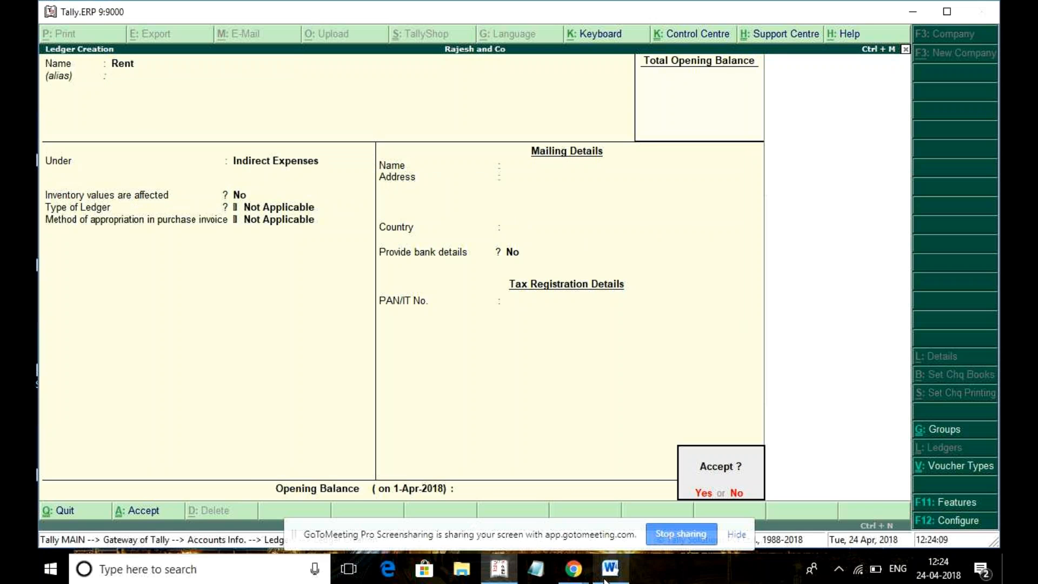
key(Return)
Step: Create a Wages ledger under Direct Expenses with the default settings and save it
text(Wages)
key(Return)
key(Return)
text(Direct)
key(Return)
key(Return)
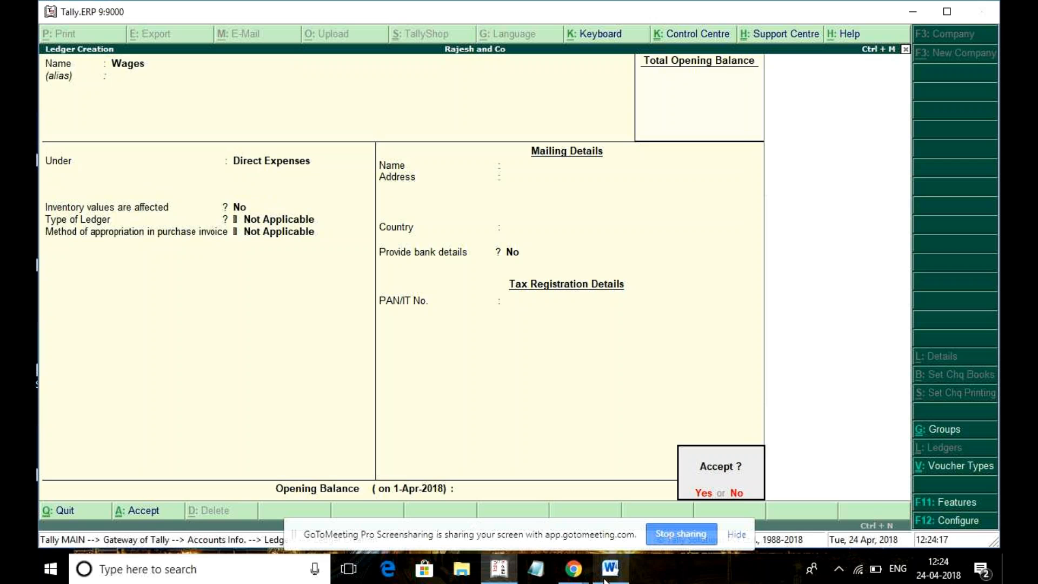
key(Return)
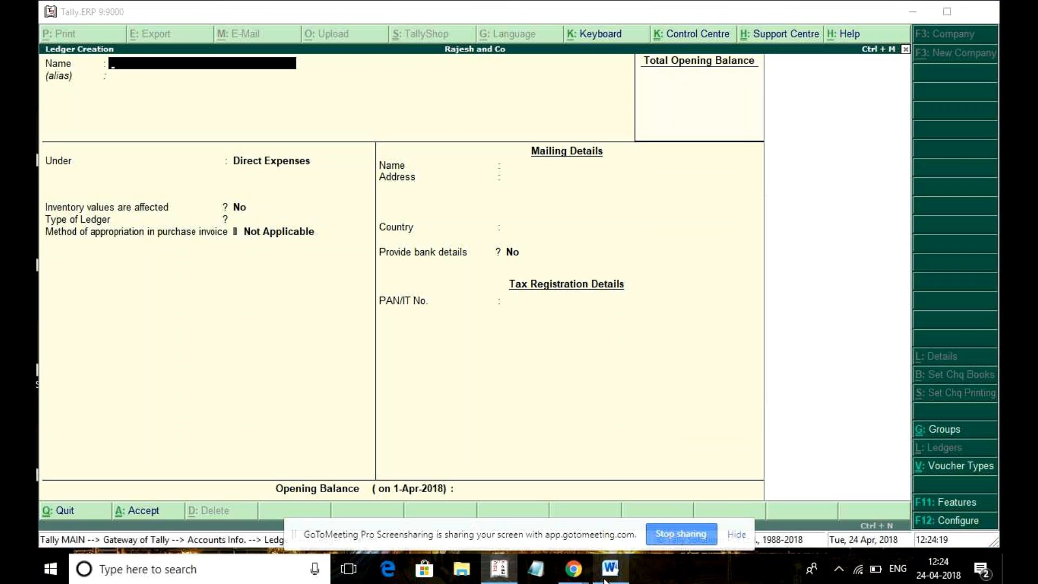
Step: Check the transaction list in Word and start a new ledger in Tally named Stationary and Printing
click(604, 579)
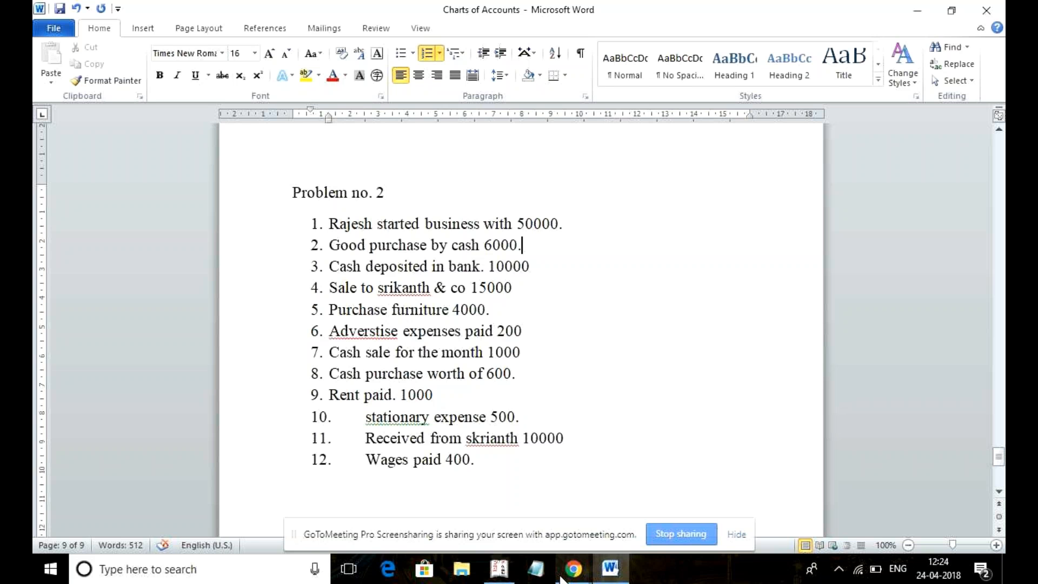
mouse_move(515, 579)
click(499, 569)
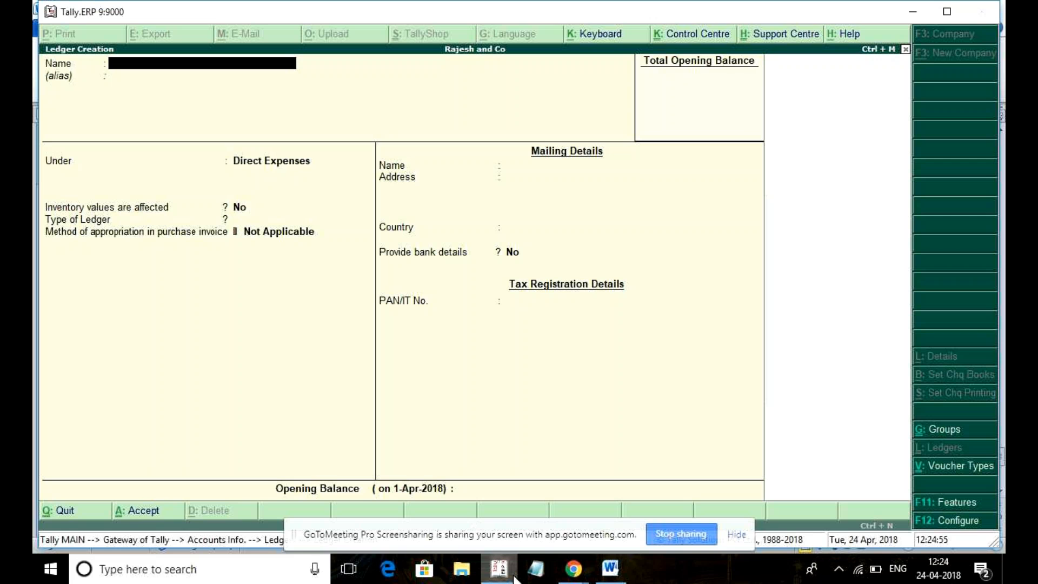
text(Stationary Ex)
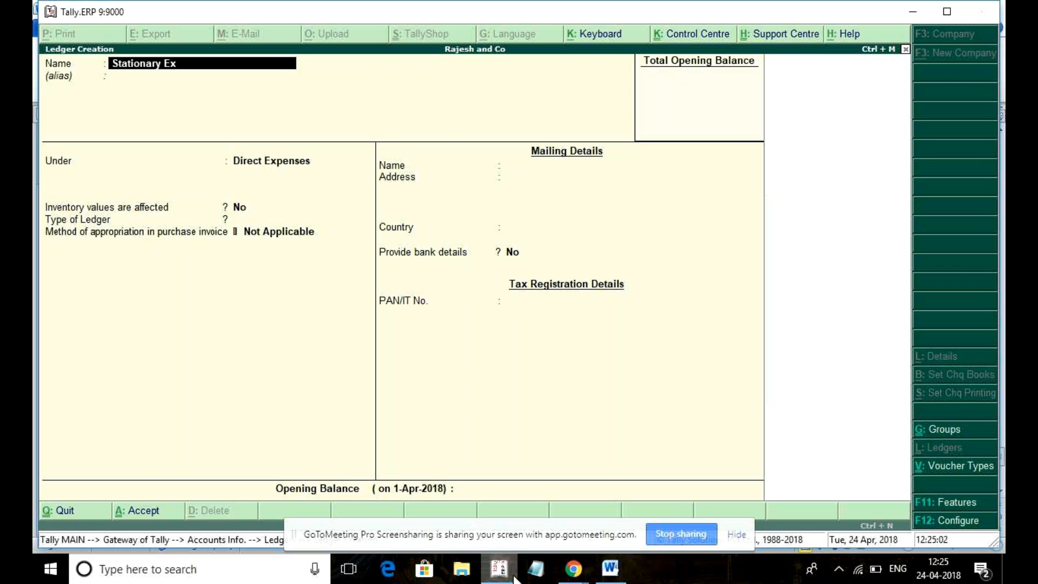
text(penses)
key(Return)
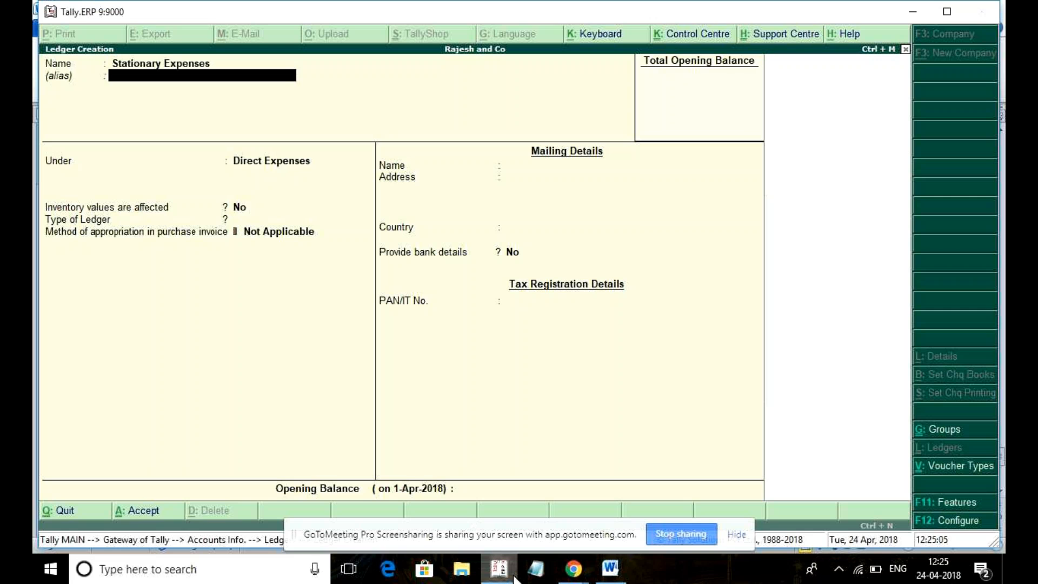
key(Return)
key(BackSpace)
key(BackSpace)
key(BackSpace)
key(BackSpace)
key(BackSpace)
key(BackSpace)
key(BackSpace)
key(BackSpace)
key(BackSpace)
key(BackSpace)
key(BackSpace)
key(BackSpace)
key(BackSpace)
key(BackSpace)
text(ary and Printing)
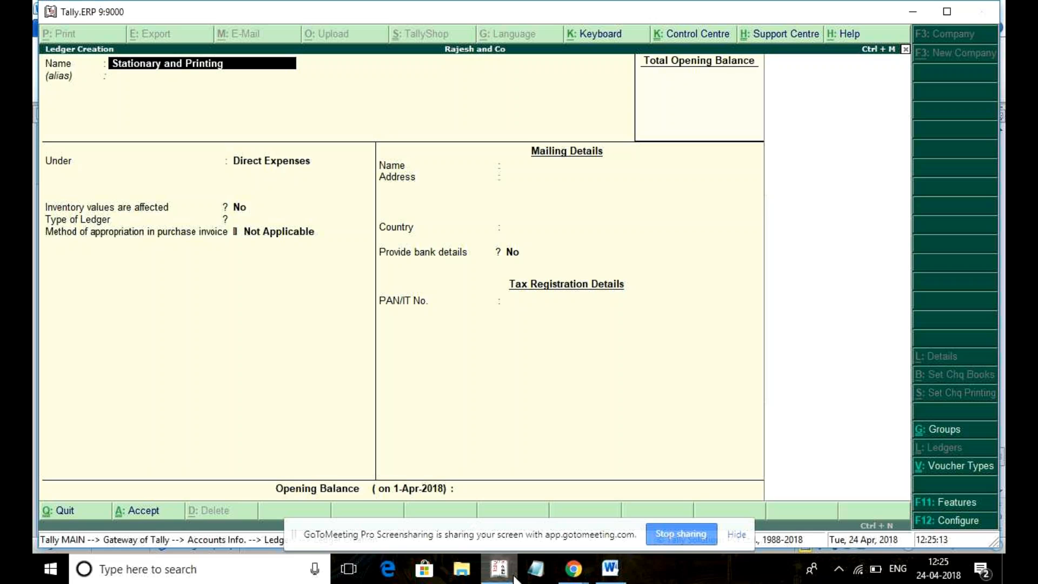
Step: Place the Stationary and Printing ledger under Indirect Expenses, save it with the default settings and return to the Gateway of Tally
key(Return)
key(Return)
text(Indi)
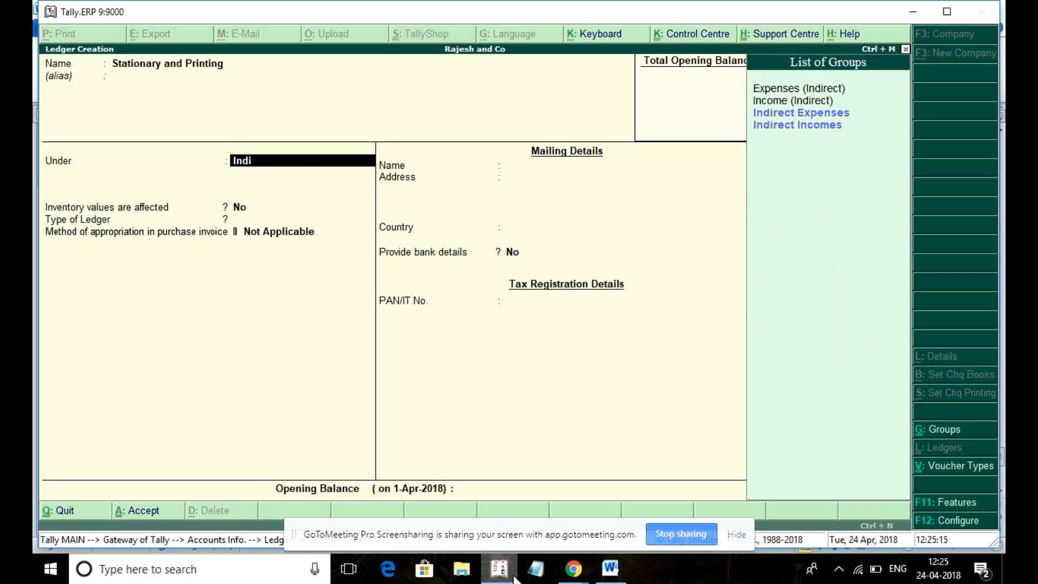
text(re)
key(Down)
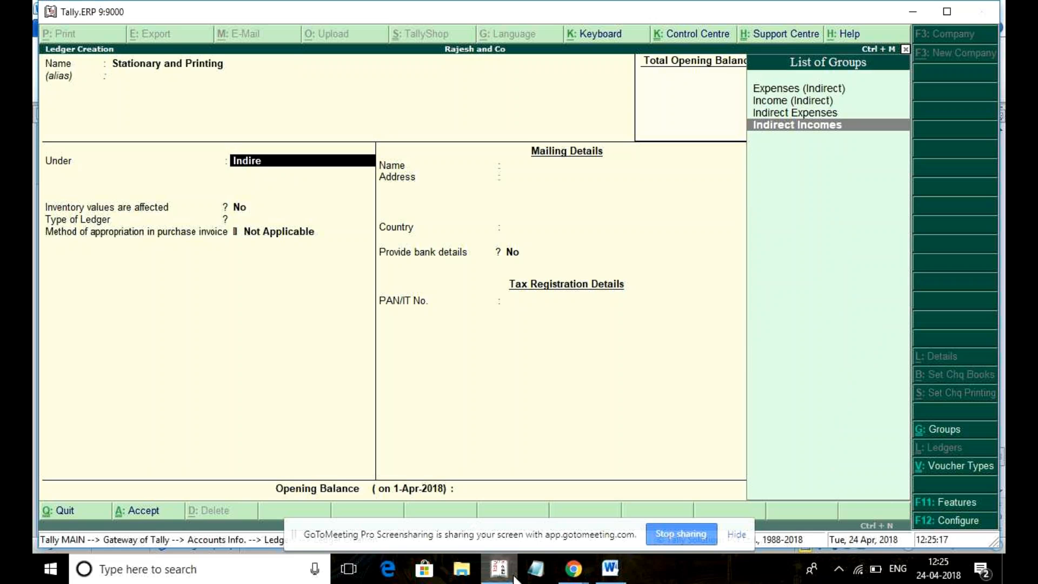
key(Up)
key(Return)
key(Return)
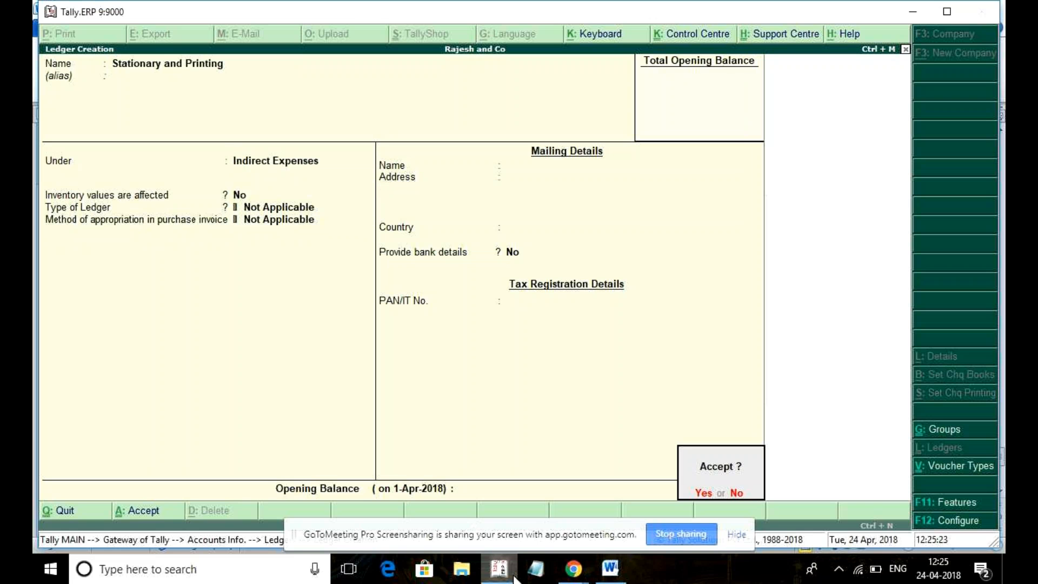
key(Return)
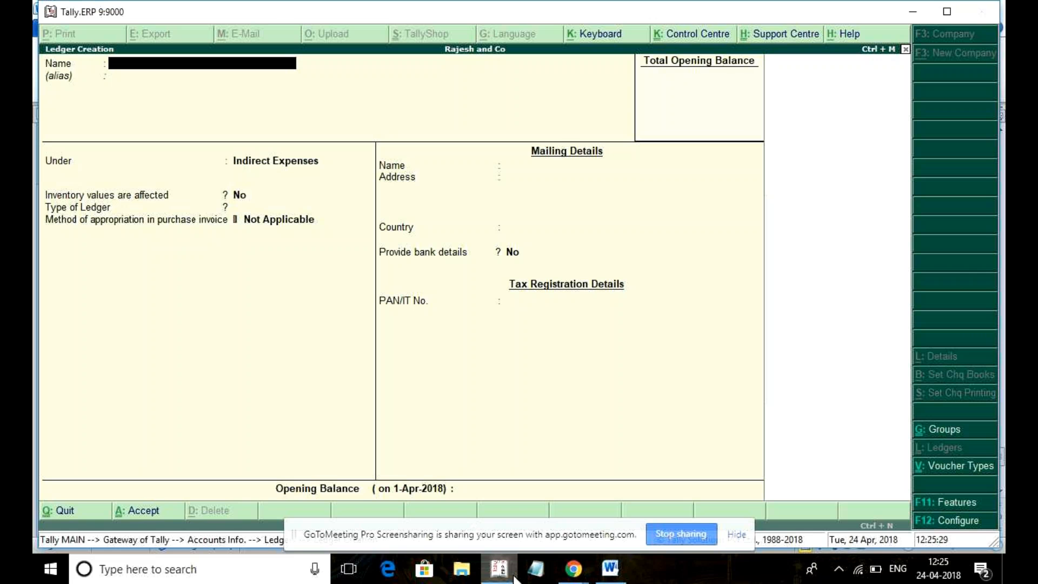
key(Escape)
key(Escape)
key(Escape)
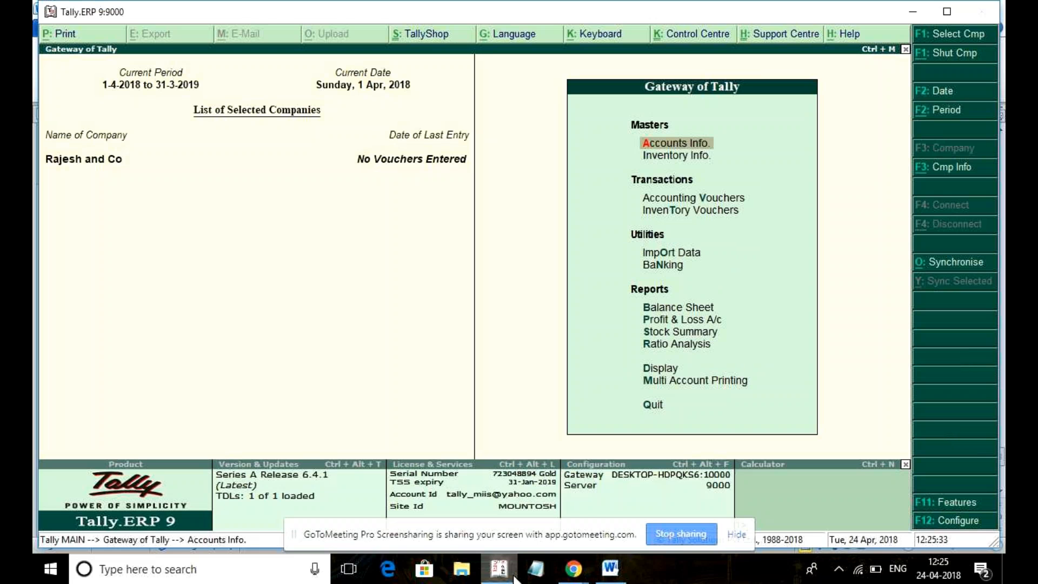
key(Up)
key(t)
key(Up)
key(Up)
key(Up)
key(Up)
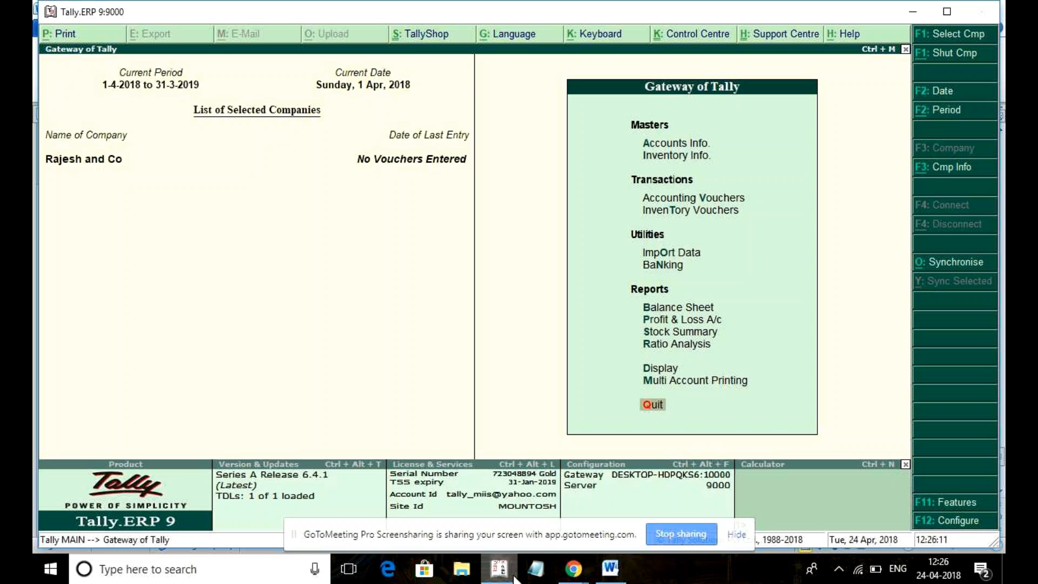
Step: Open the multiple-ledger alteration list for All Items
key(Down)
key(Return)
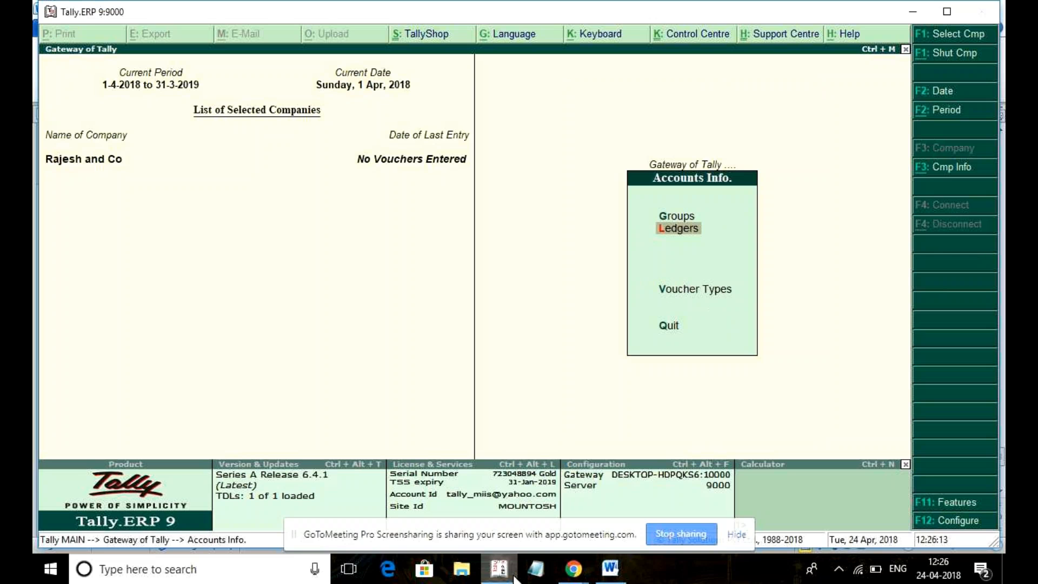
key(Return)
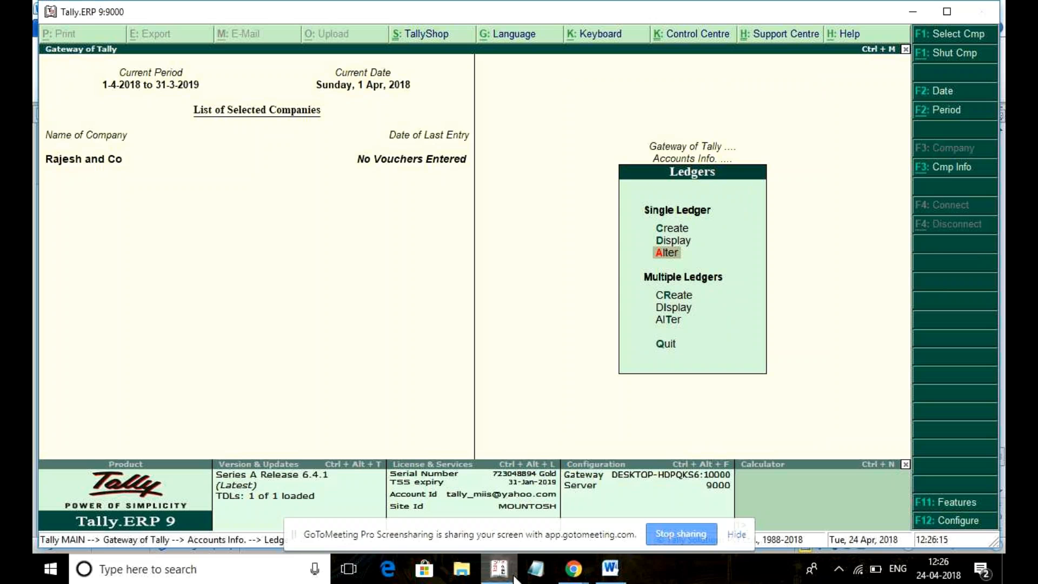
key(Down)
key(Down)
key(Down)
key(Return)
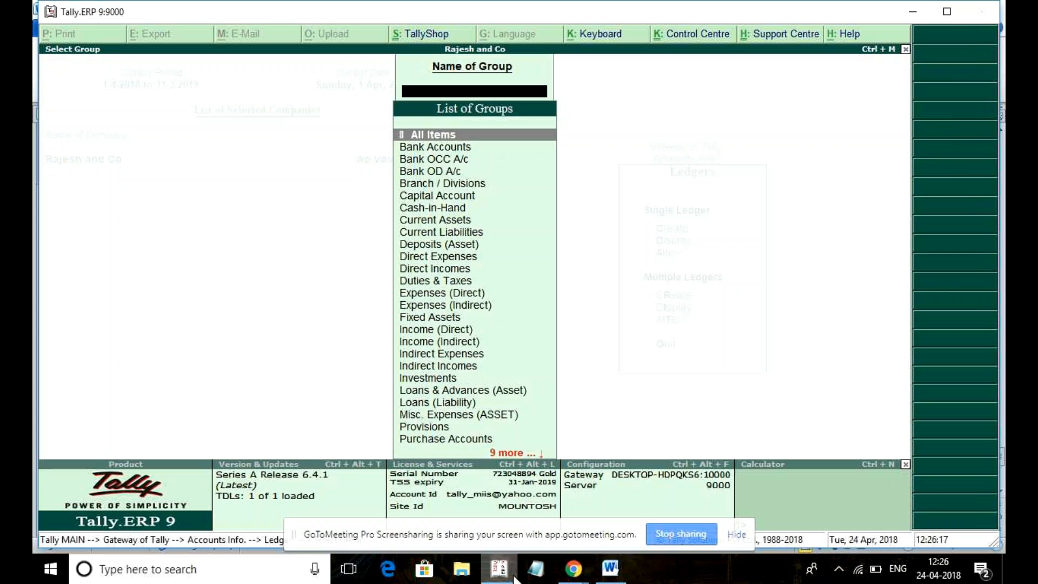
key(Return)
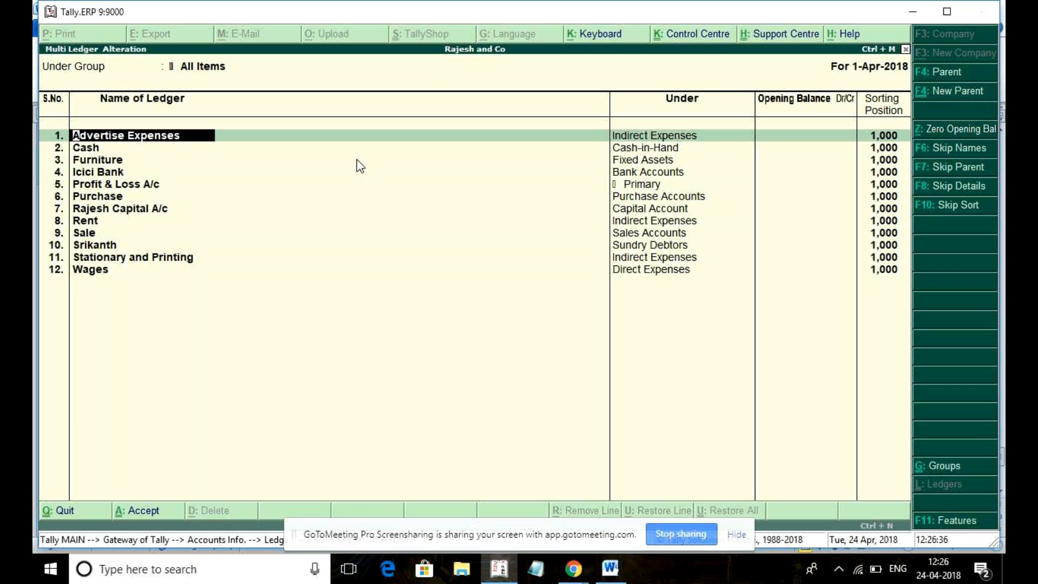
Step: Compare the ledger names with the transaction list in Word and look in on the GoToMeeting window
click(92, 146)
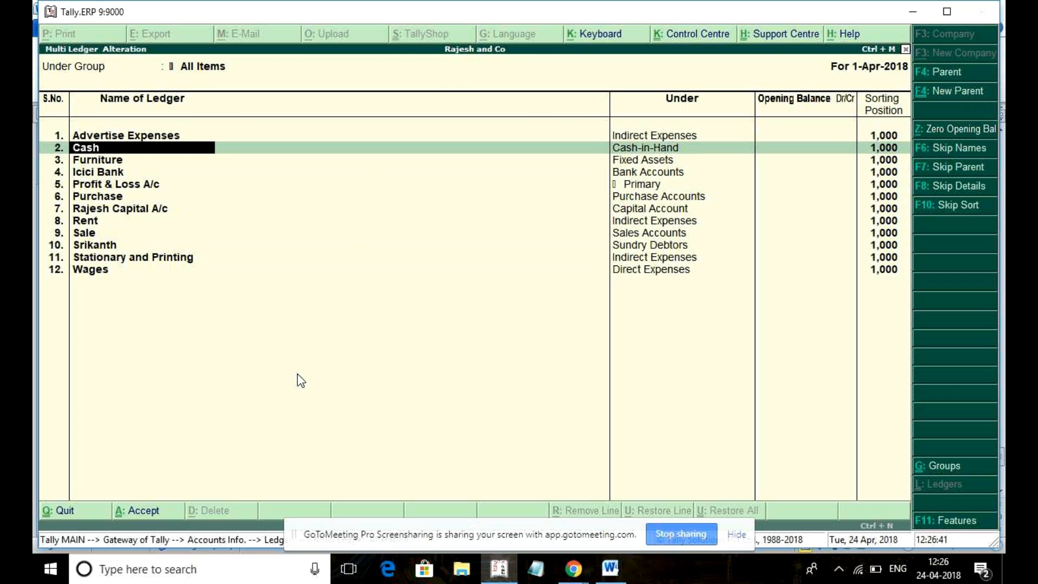
click(610, 569)
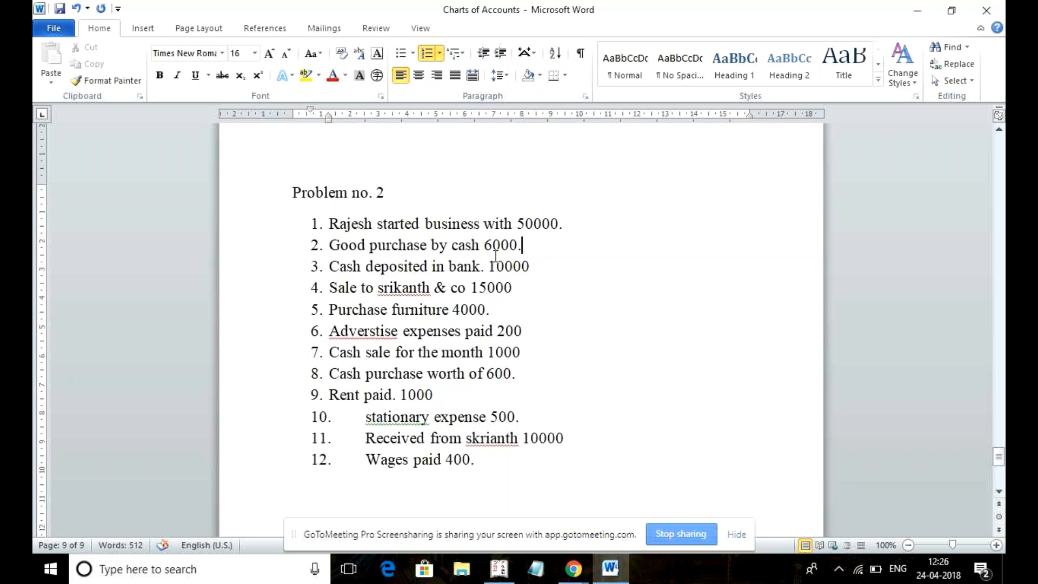
mouse_move(607, 567)
mouse_move(534, 574)
mouse_move(502, 573)
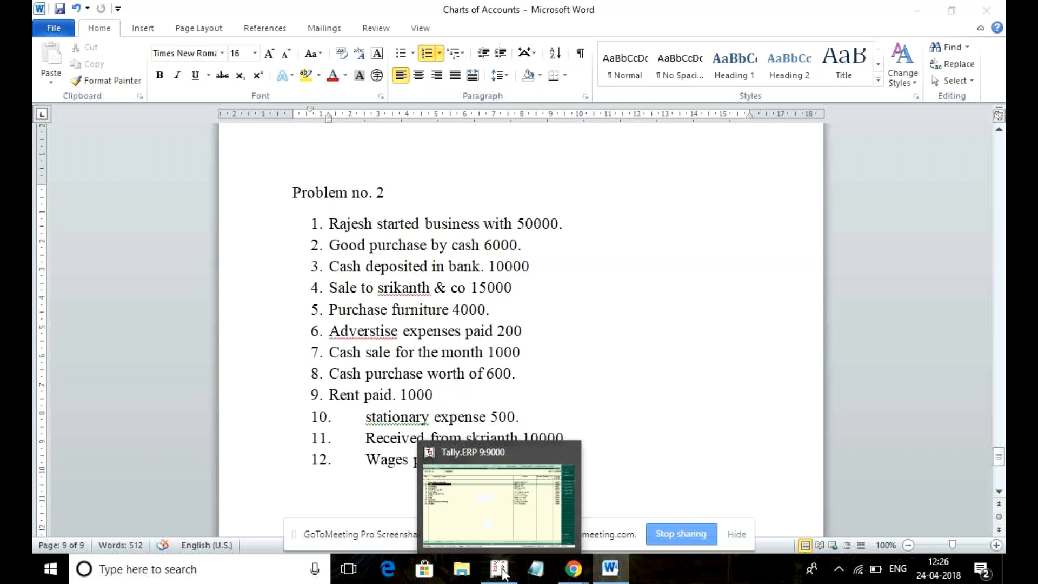
click(502, 573)
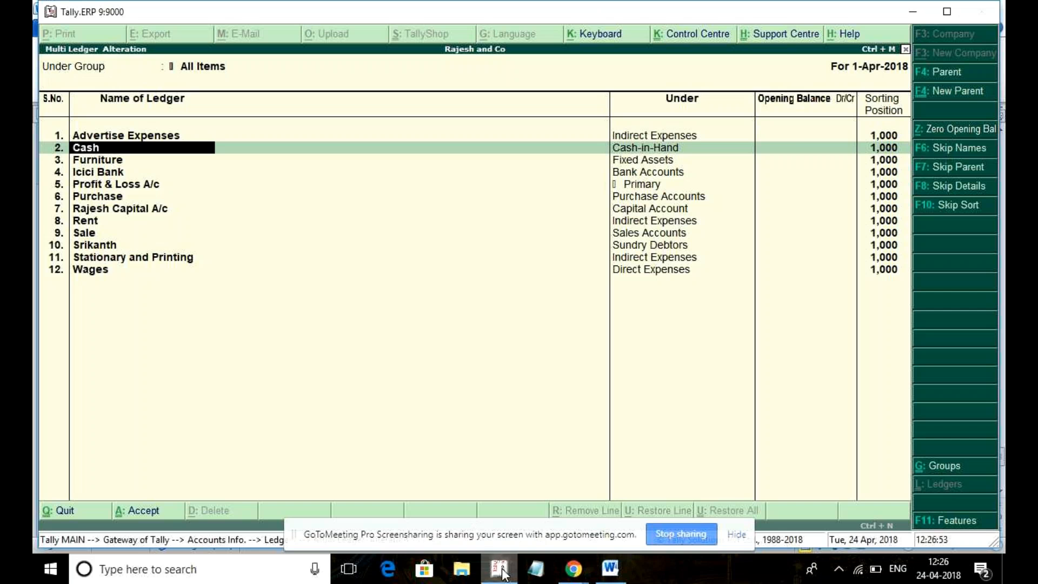
click(573, 568)
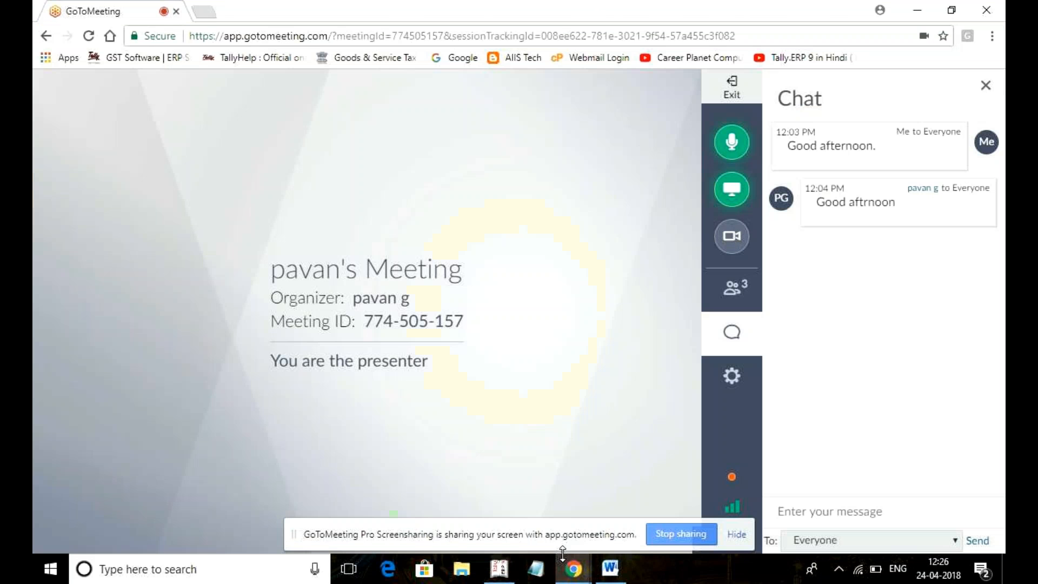
click(502, 570)
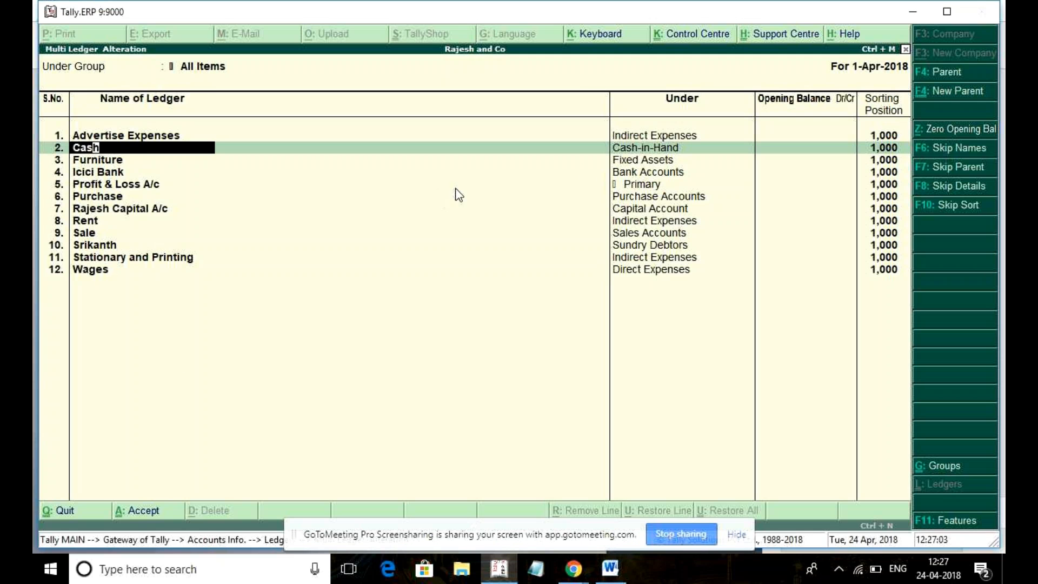
Step: Review which group each ledger belongs to, then leave the list without changes and return to the Gateway of Tally
click(639, 186)
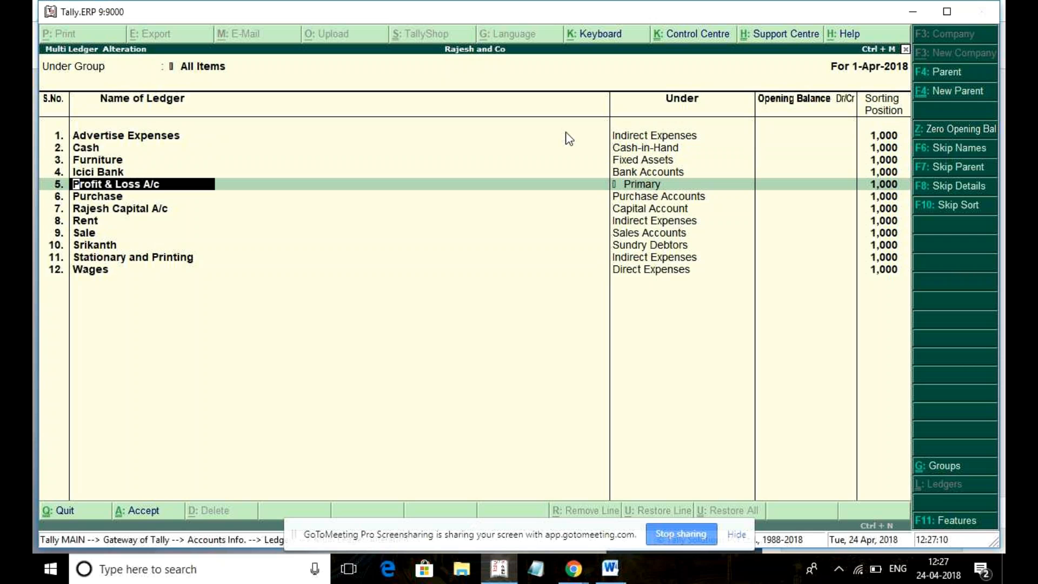
key(Up)
key(Up)
key(Up)
key(Up)
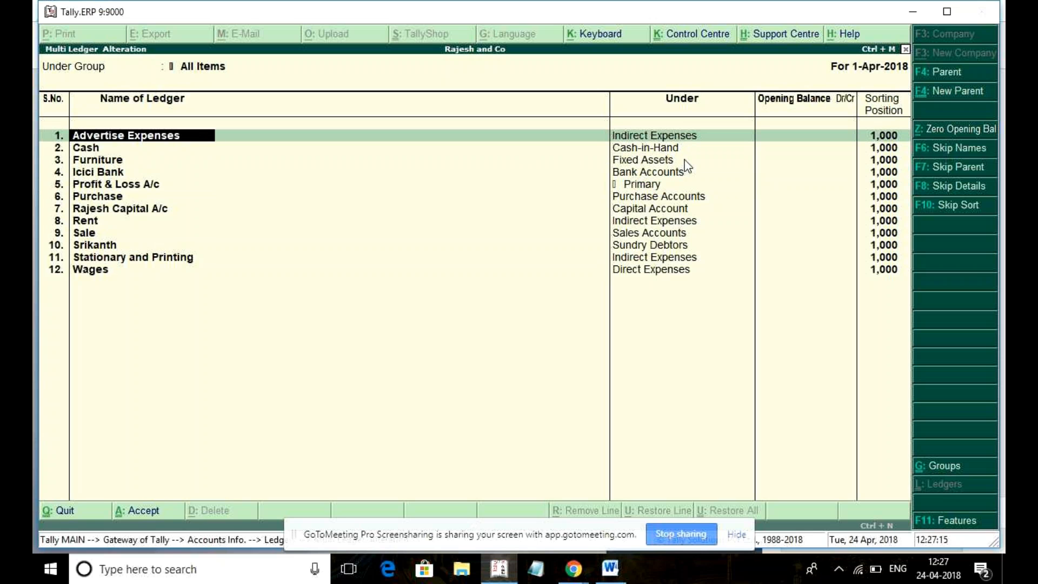
click(647, 244)
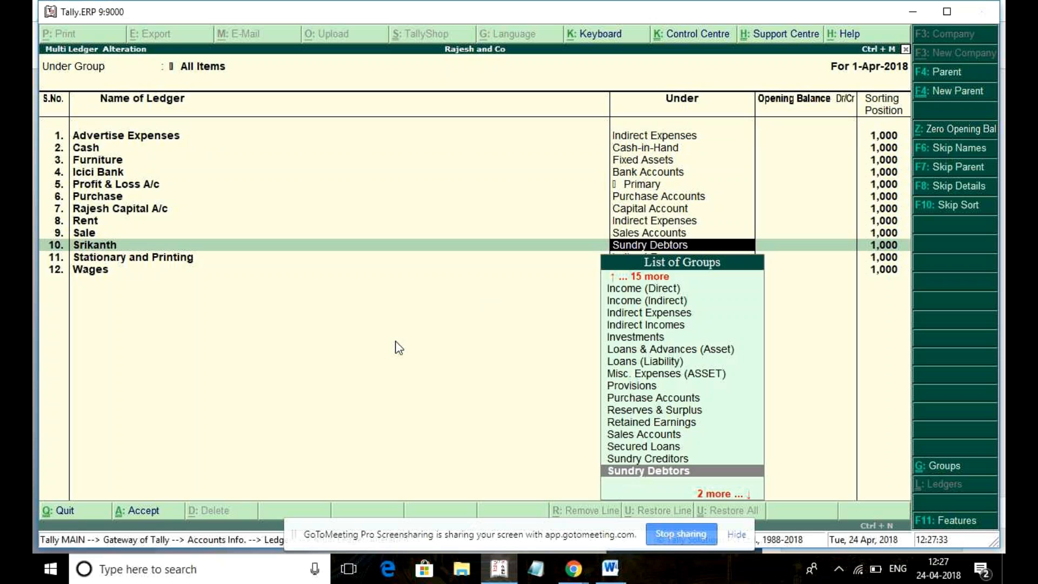
key(Escape)
key(y)
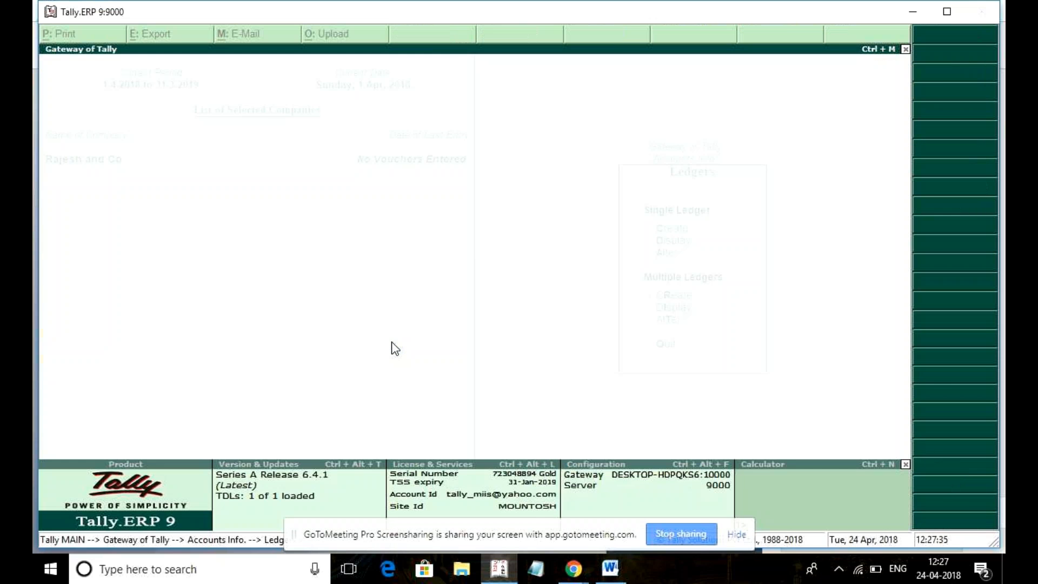
key(Escape)
key(Escape)
key(Escape)
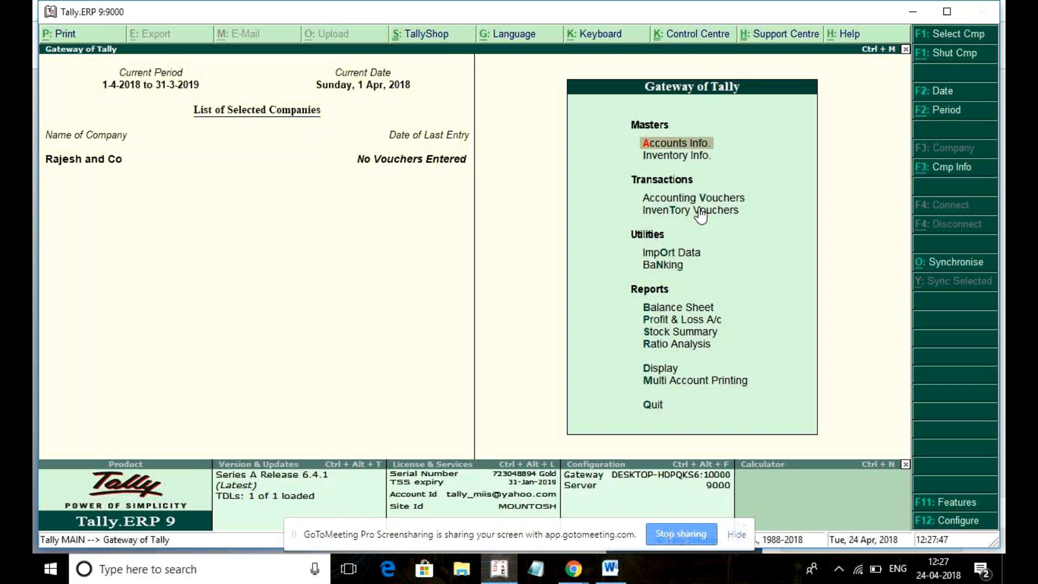
Step: Check the transaction list in Word, then view the blank Payment voucher screen in Tally and leave it without an entry
click(622, 567)
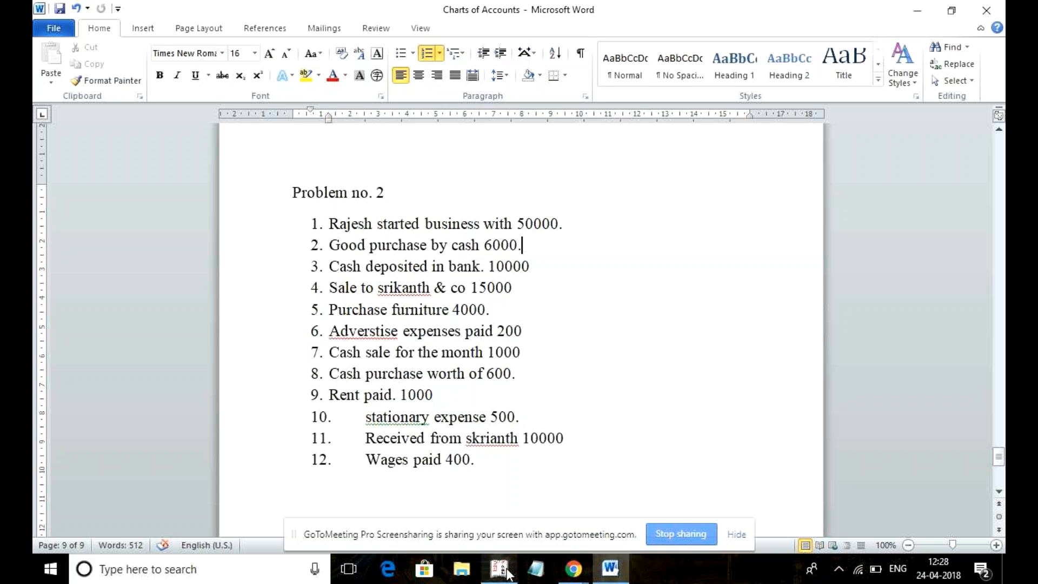
click(508, 574)
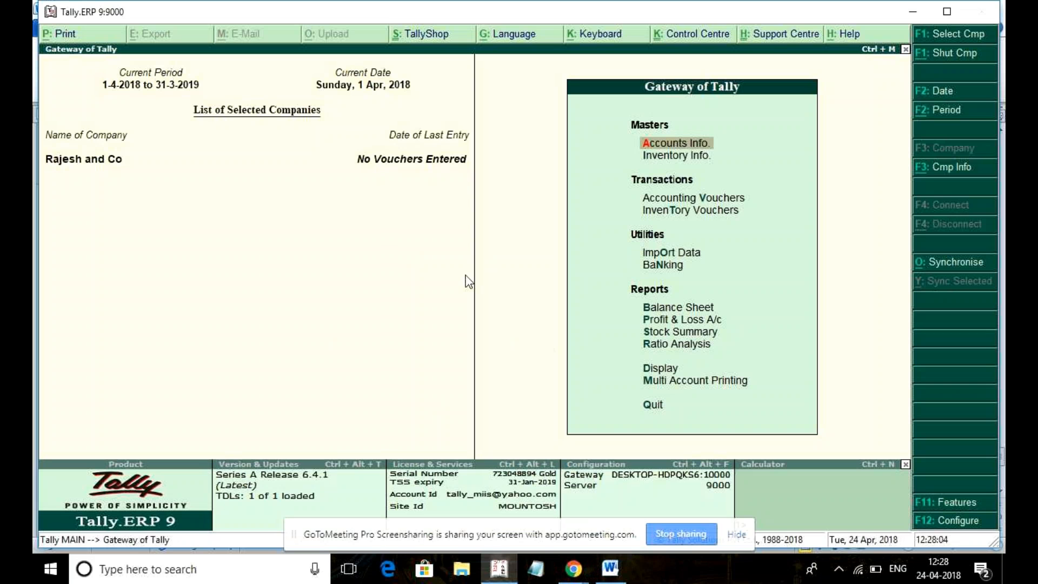
key(Down)
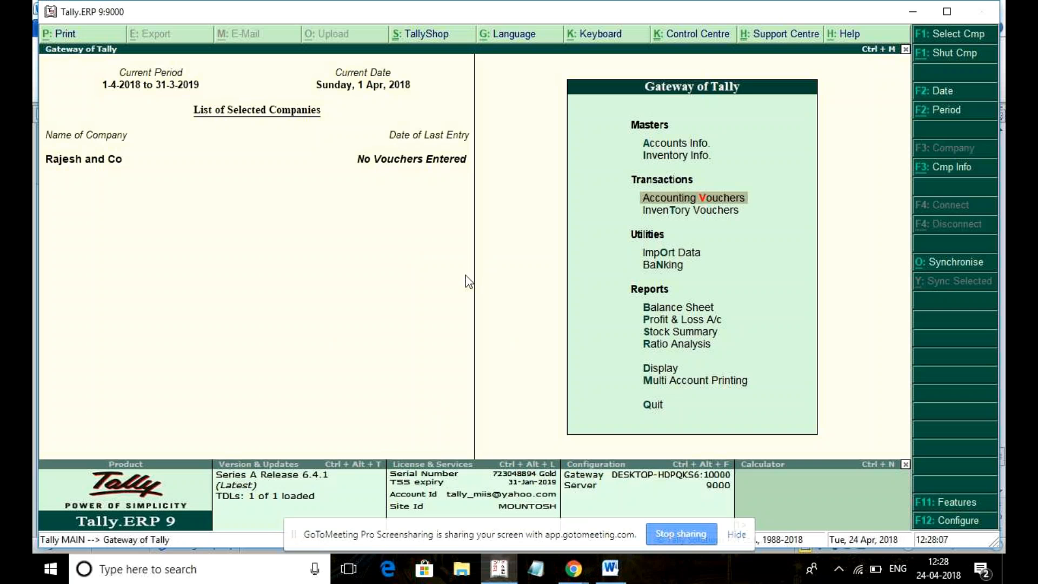
key(Return)
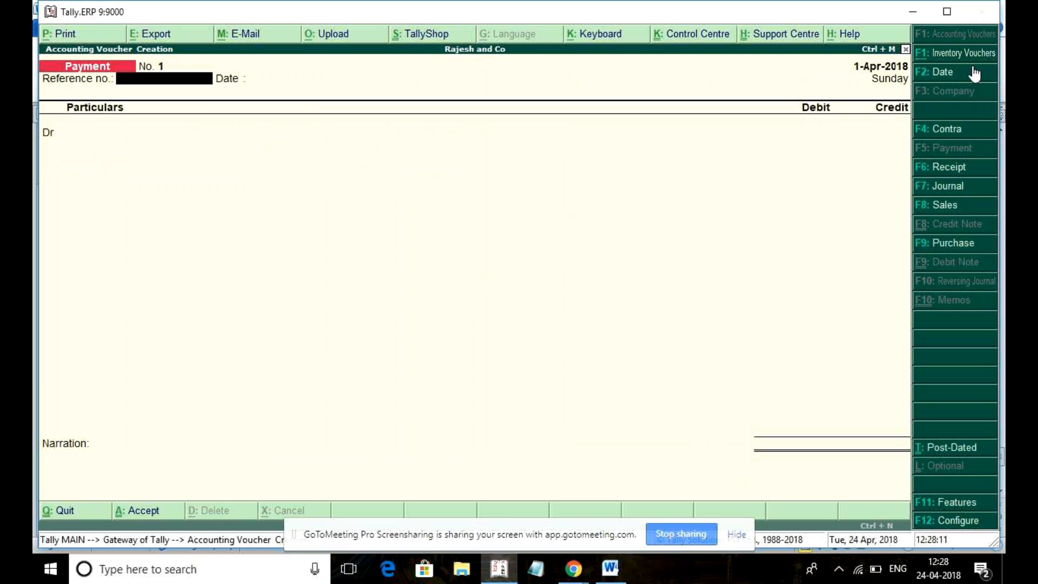
key(Escape)
key(Return)
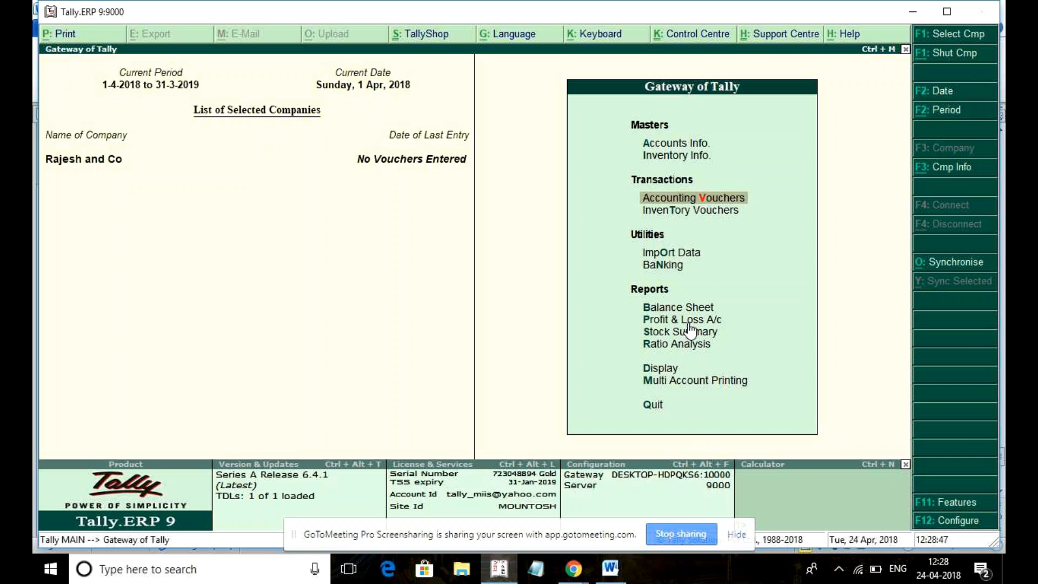
Step: View the Inventory Info. options, look through the Charts of Accounts document in Word, then return to the Gateway of Tally
key(Up)
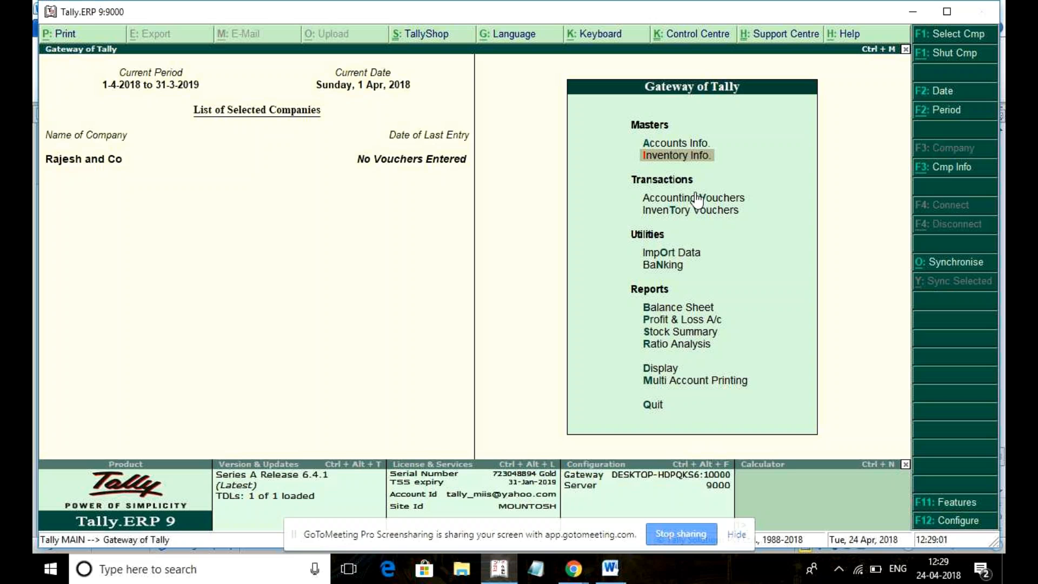
key(Return)
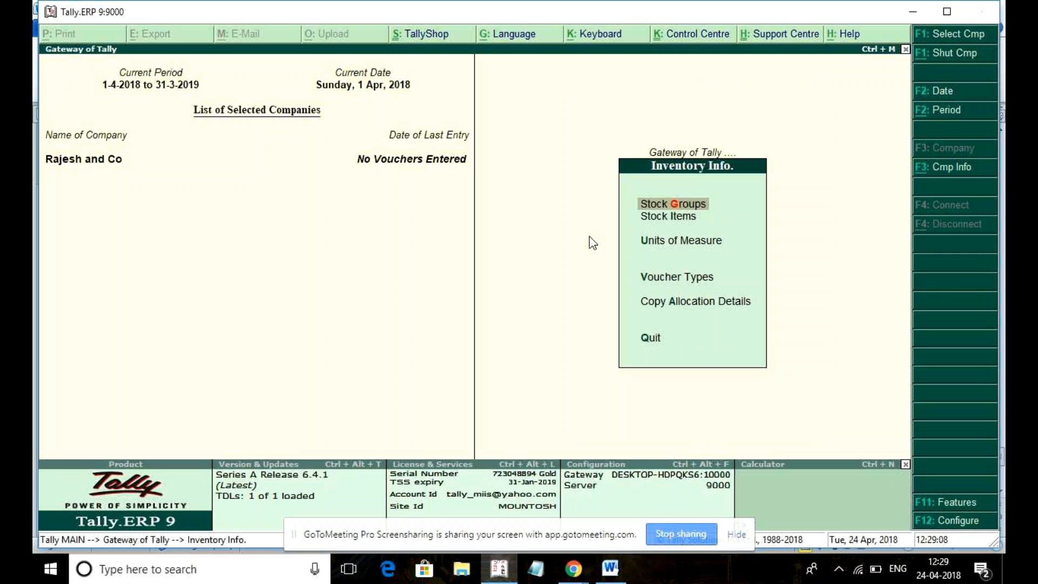
click(610, 569)
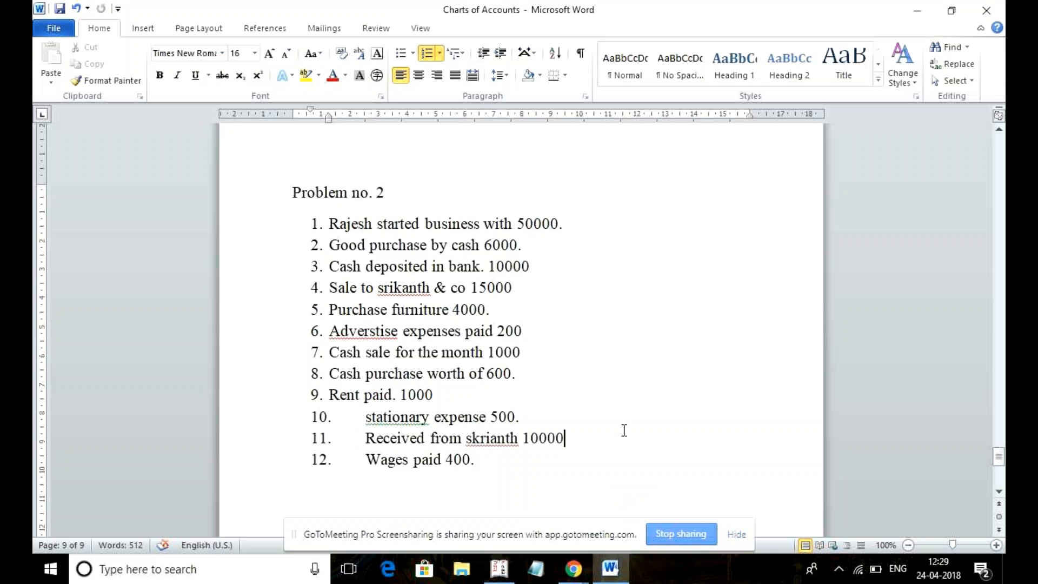
drag(996, 458, 938, 148)
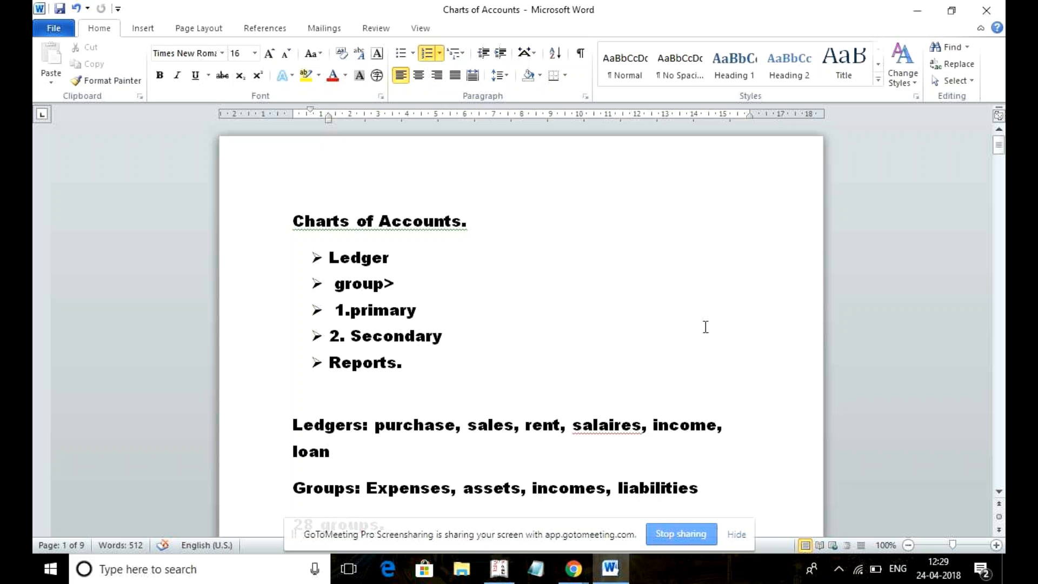
click(502, 566)
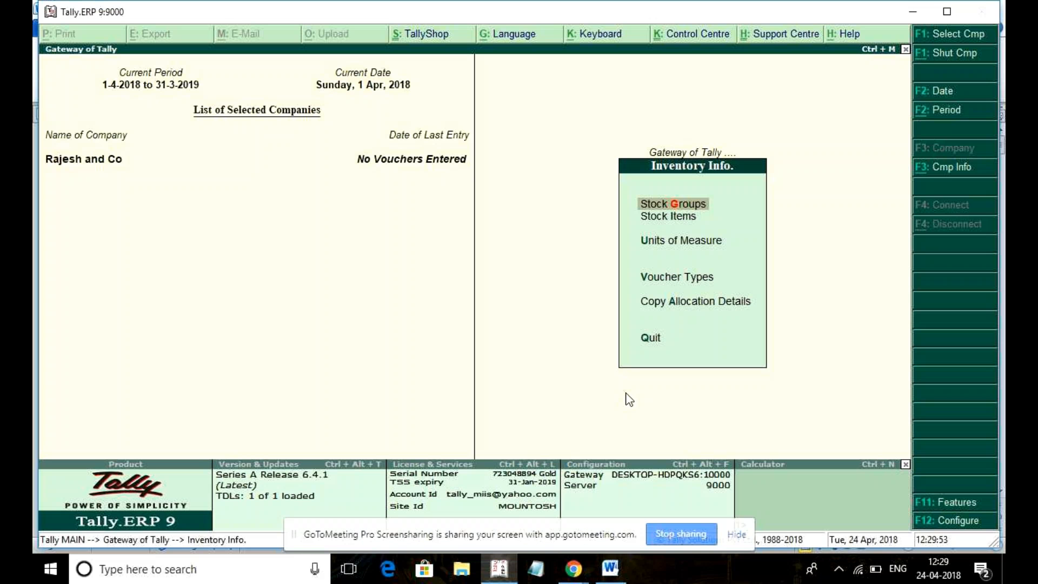
key(Escape)
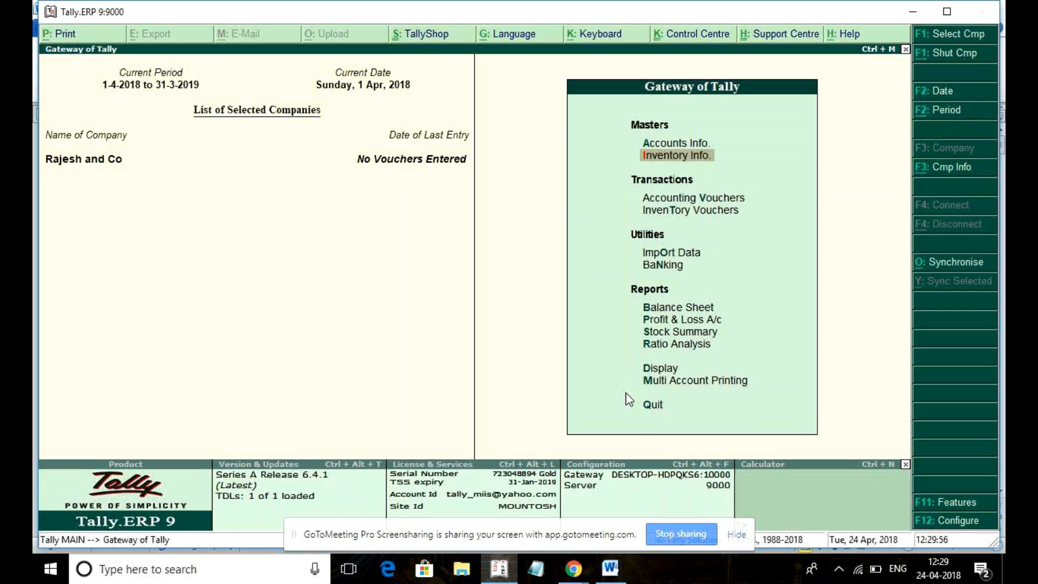
Step: Open Accounting Vouchers, check the Problem no. 2 transaction list in Word, and return to Tally's voucher screen
key(Down)
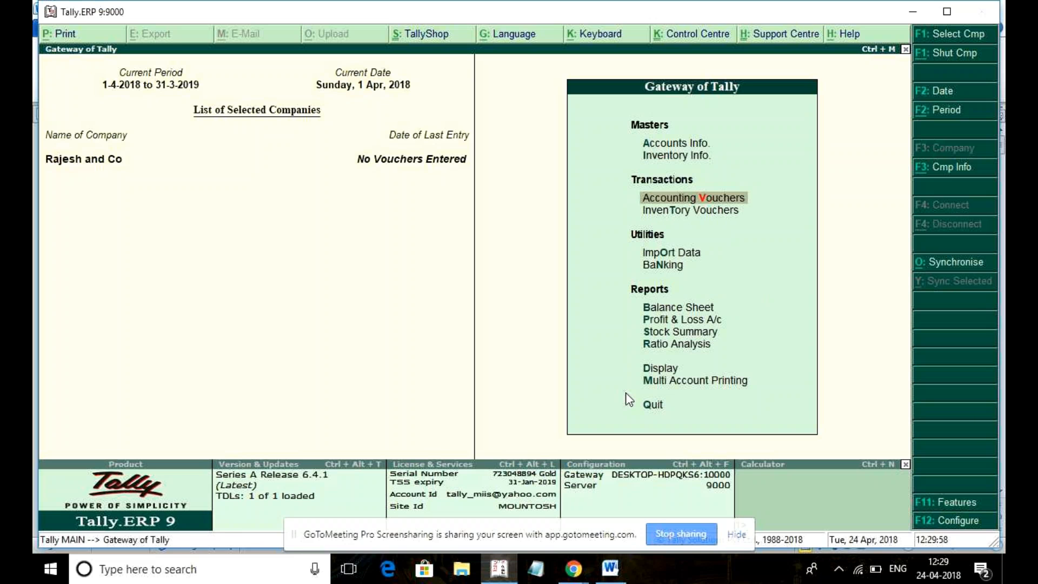
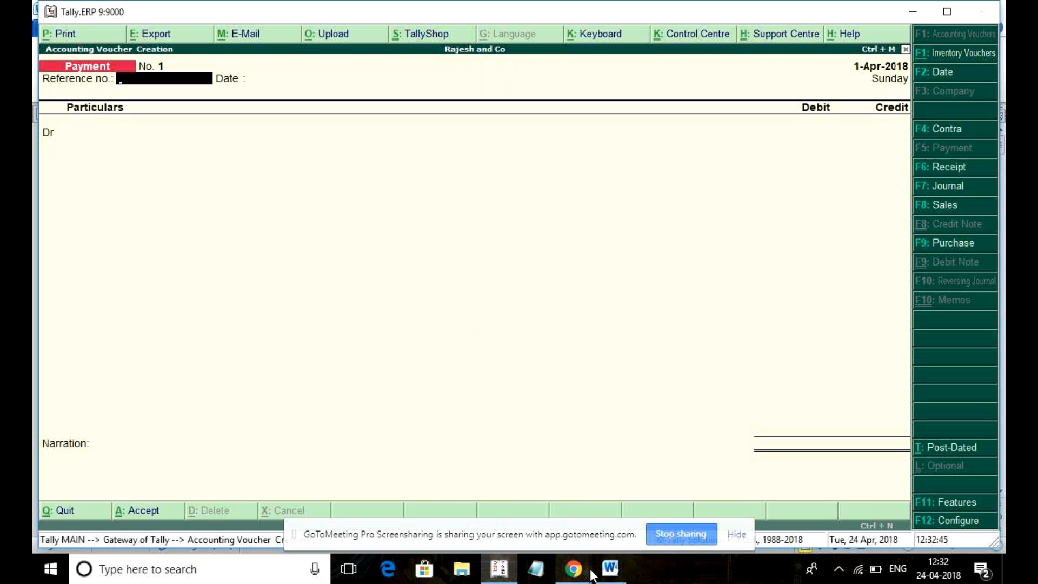
click(609, 567)
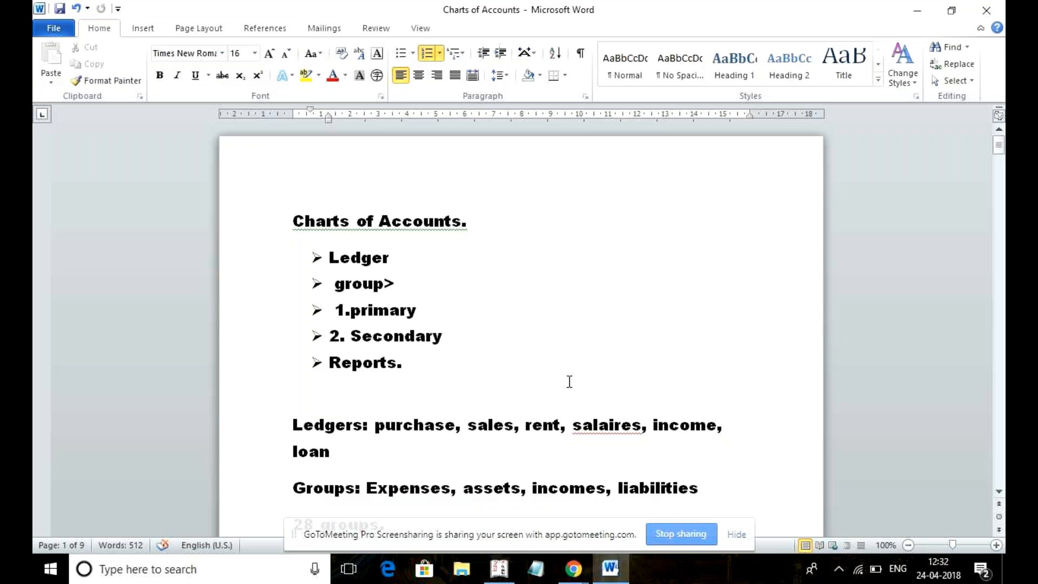
click(1000, 144)
drag(1000, 147, 974, 457)
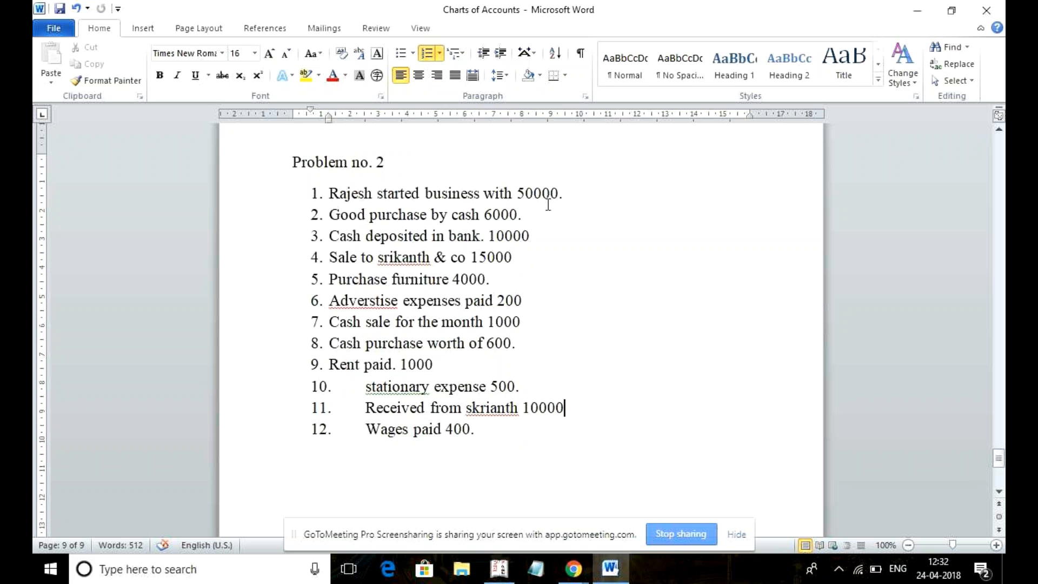
click(500, 569)
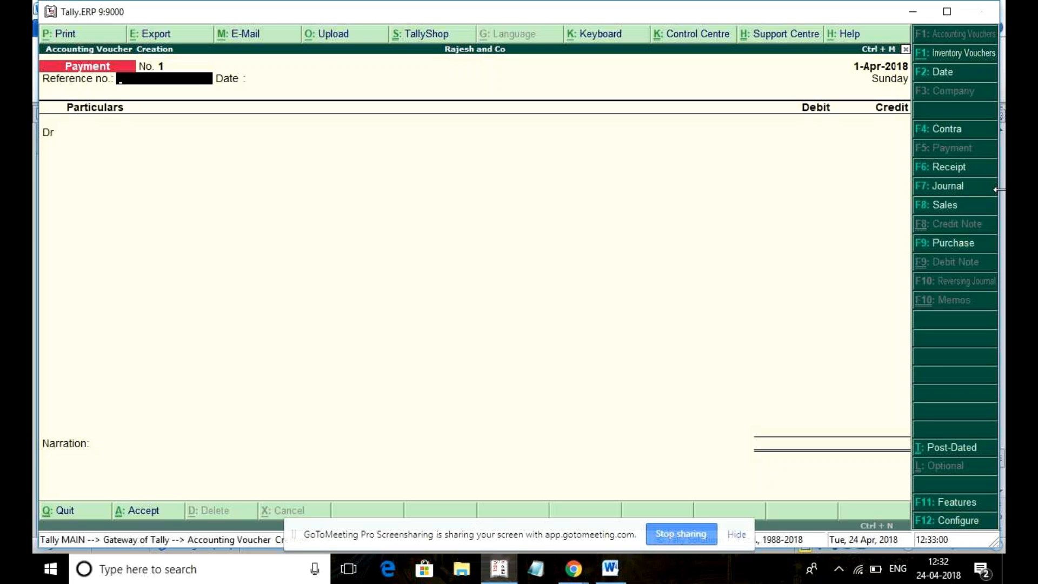
Step: Switch to a Receipt voucher and enable single entry mode for payment/receipt/contra vouchers in its configuration
click(946, 174)
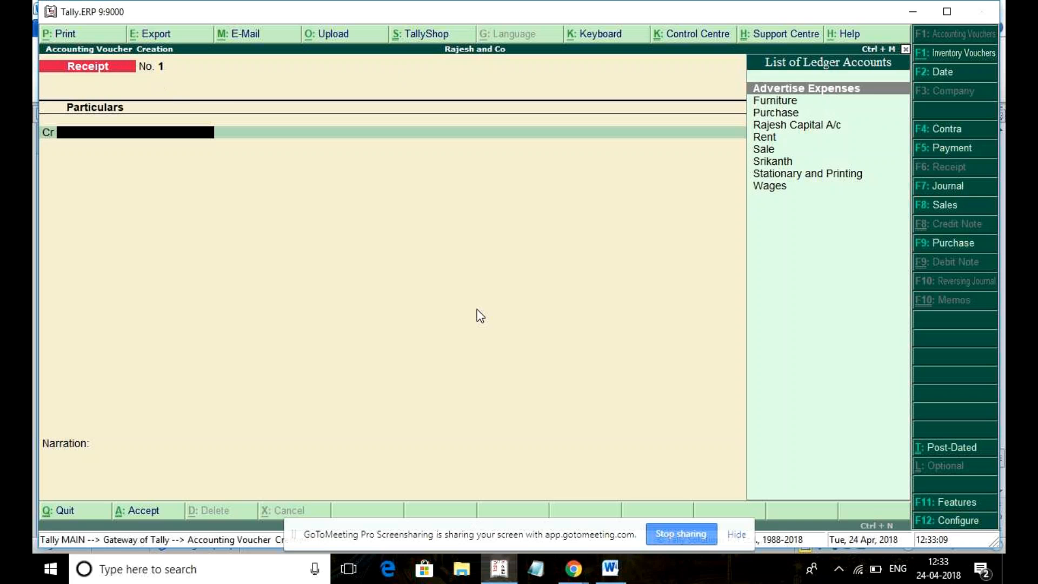
click(943, 520)
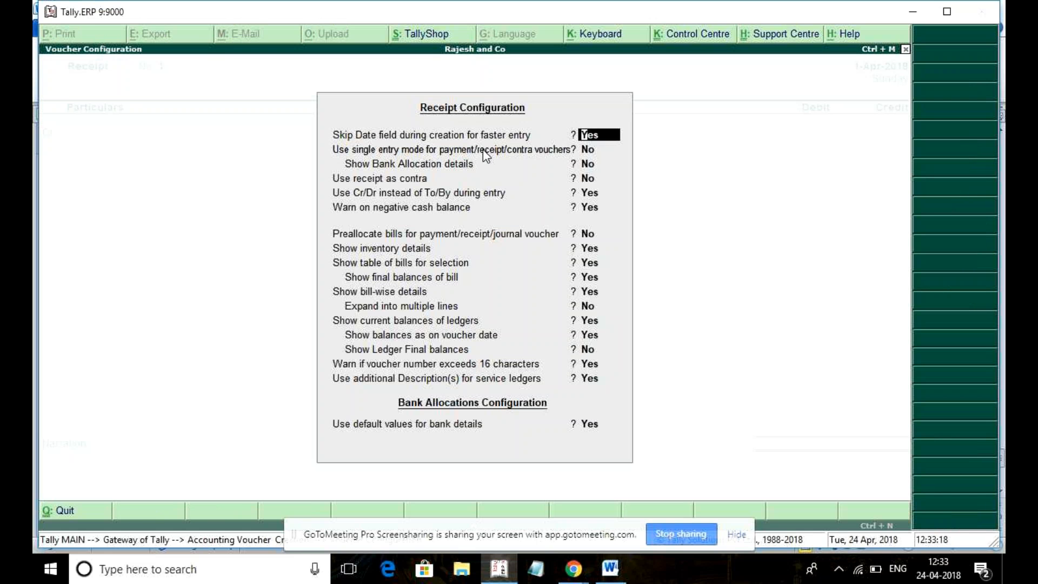
click(522, 163)
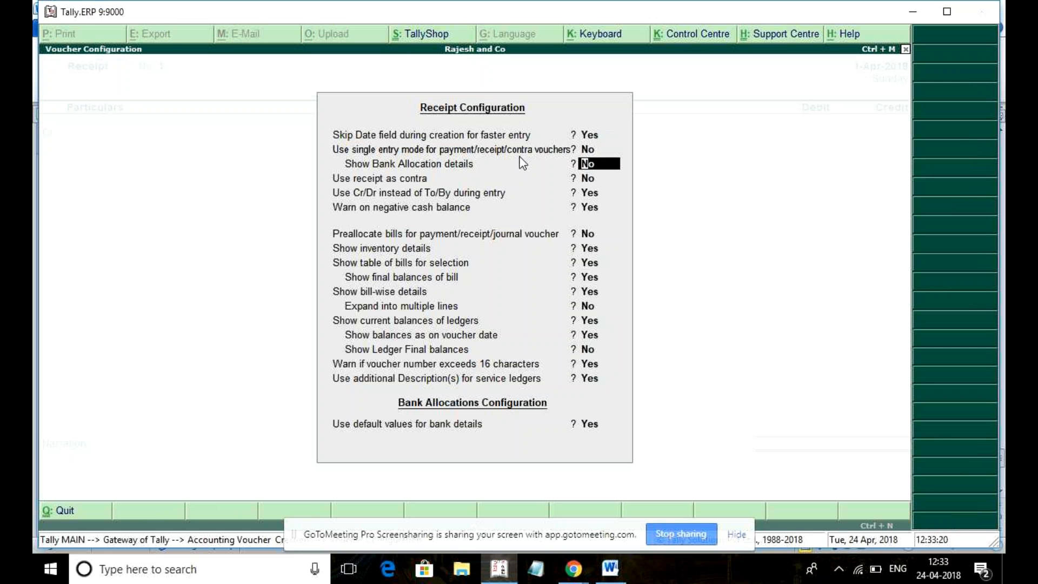
key(Up)
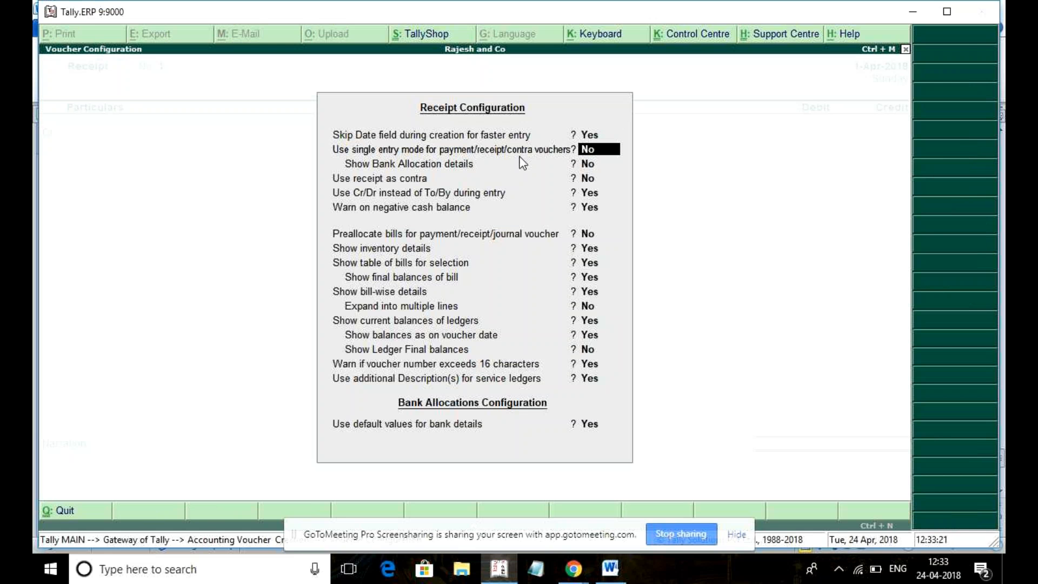
key(y)
key(ctrl+a)
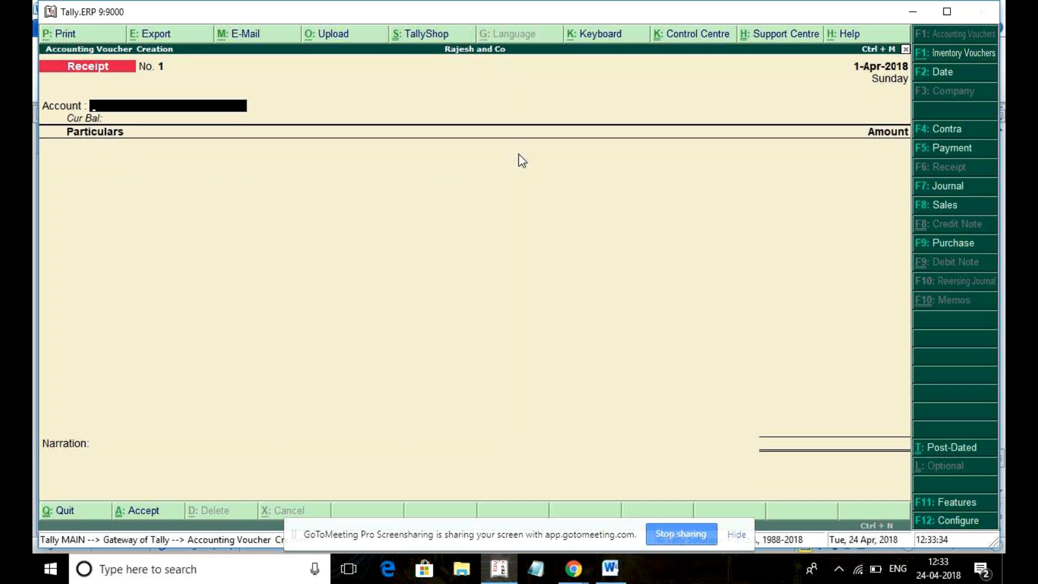
Step: Receive 50,000 into the Cash account from the owner's capital ledger in the Receipt voucher
key(space)
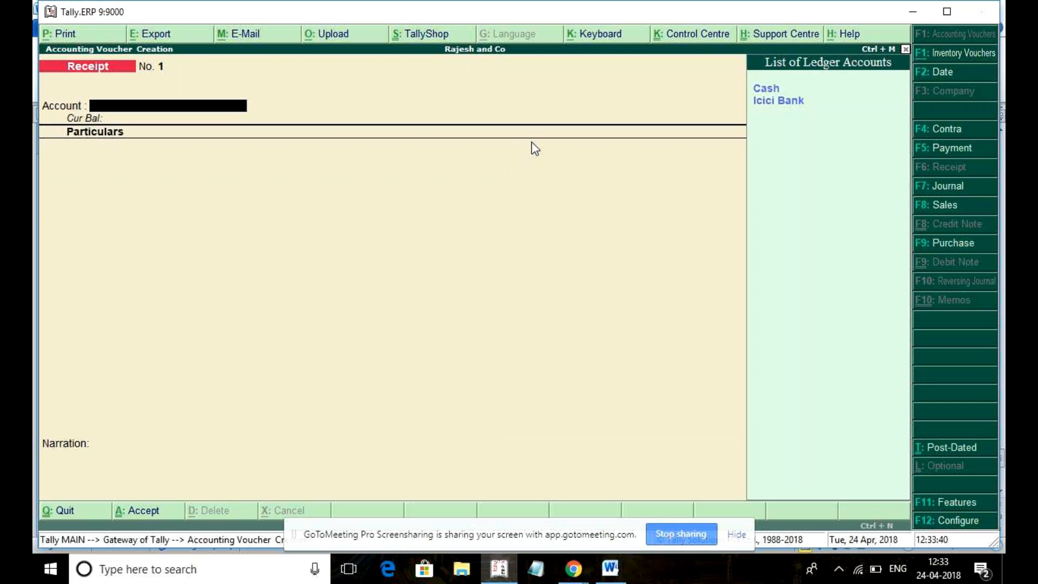
click(780, 90)
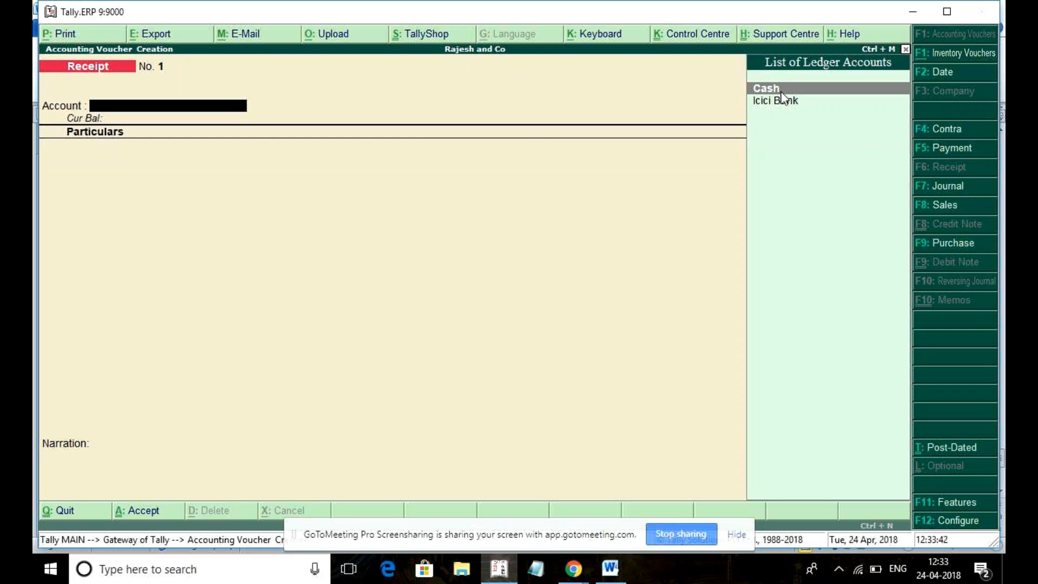
click(780, 89)
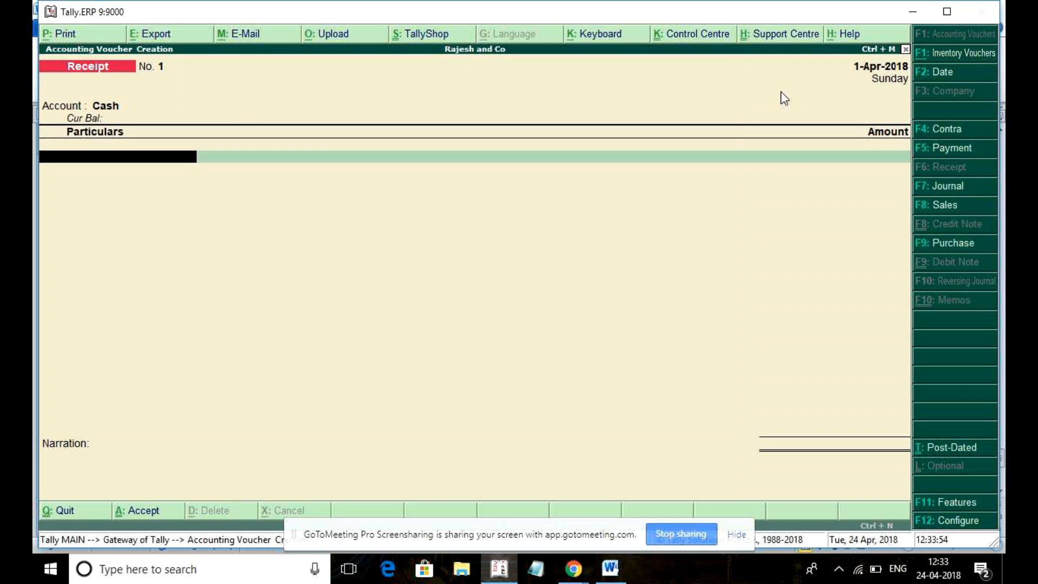
key(space)
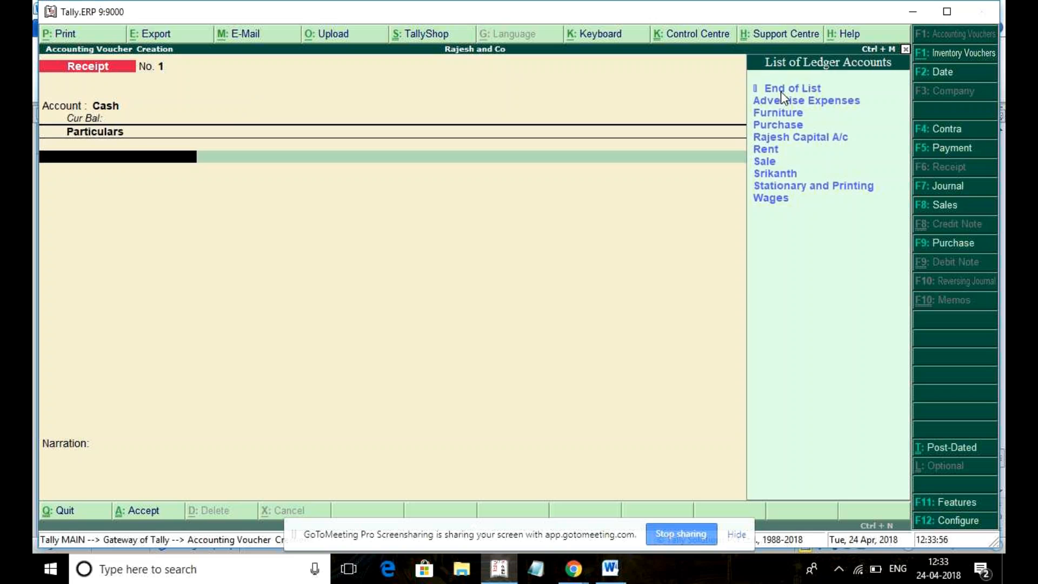
key(Down)
key(Down)
key(Down)
key(Down)
key(Down)
key(Return)
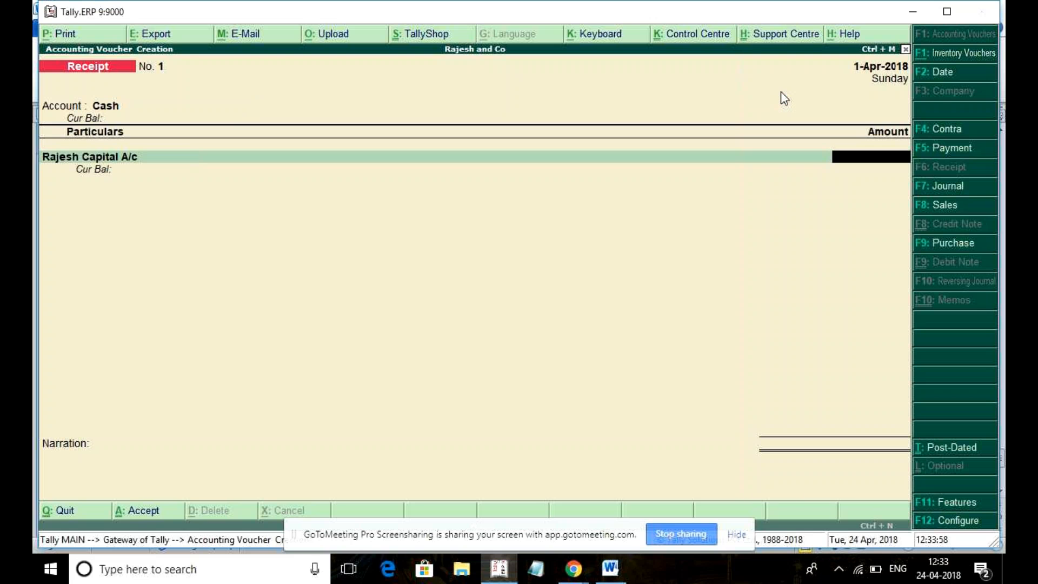
text(50000)
key(Return)
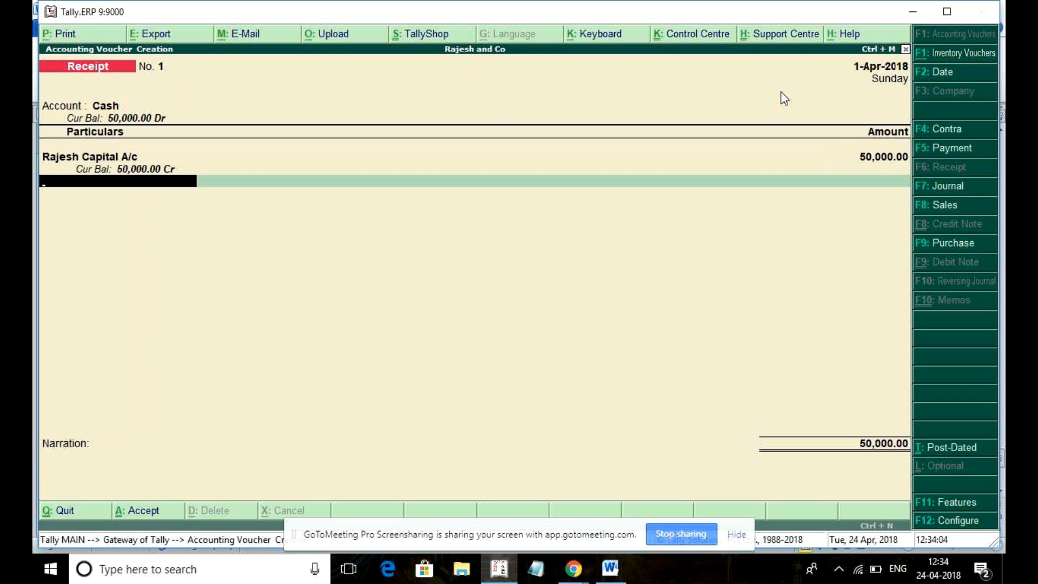
key(Return)
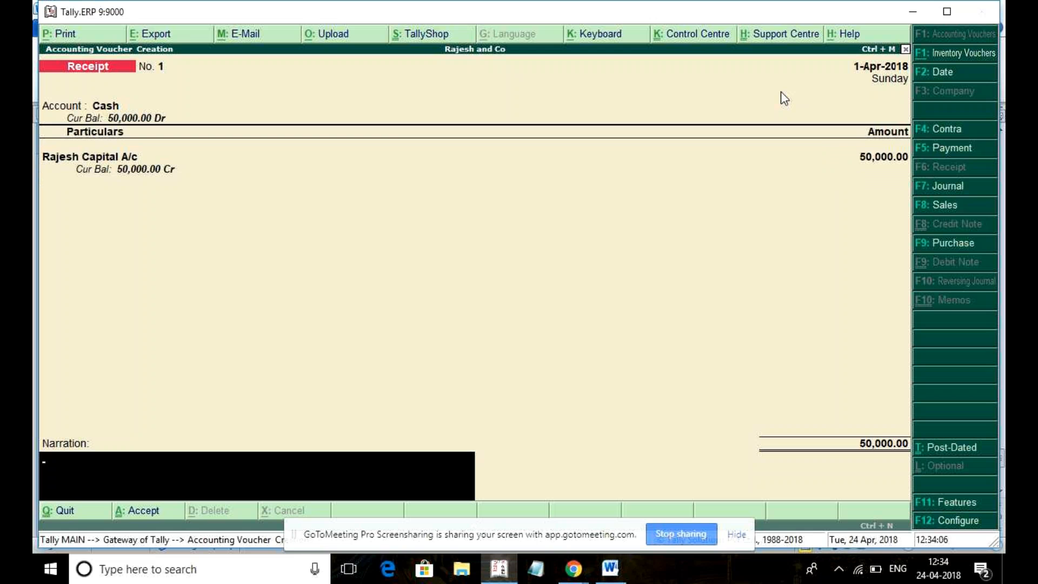
Step: Enter the receipt narration "Being capital introduced in business by" followed by the owner's name
text(Being capital in)
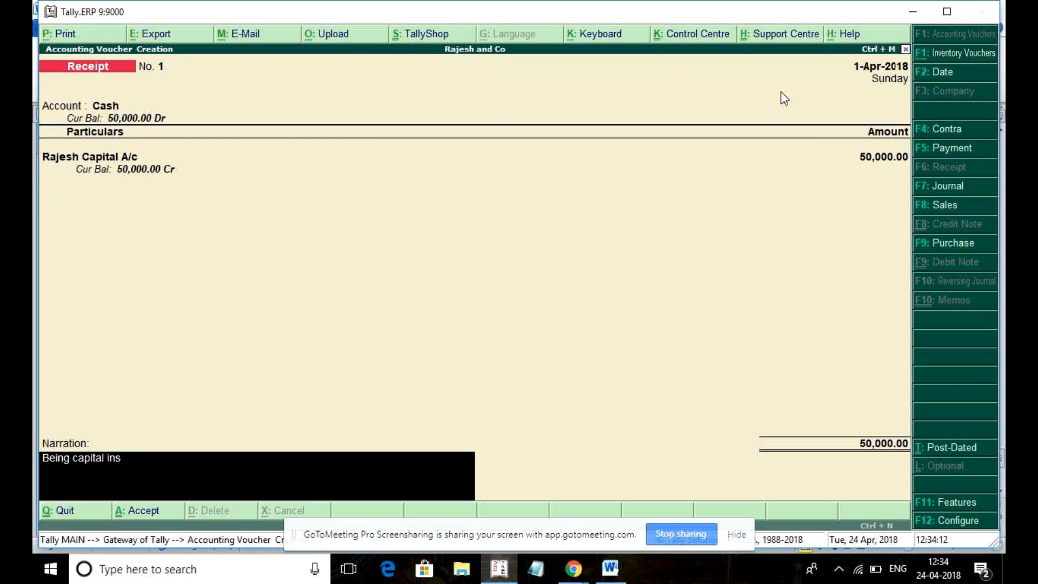
text(trodu)
key(BackSpace)
key(BackSpace)
text(cu)
key(BackSpace)
key(BackSpace)
text(duced)
text( in bus)
text(ien)
key(BackSpace)
key(BackSpace)
text(ness by rajesh)
key(Return)
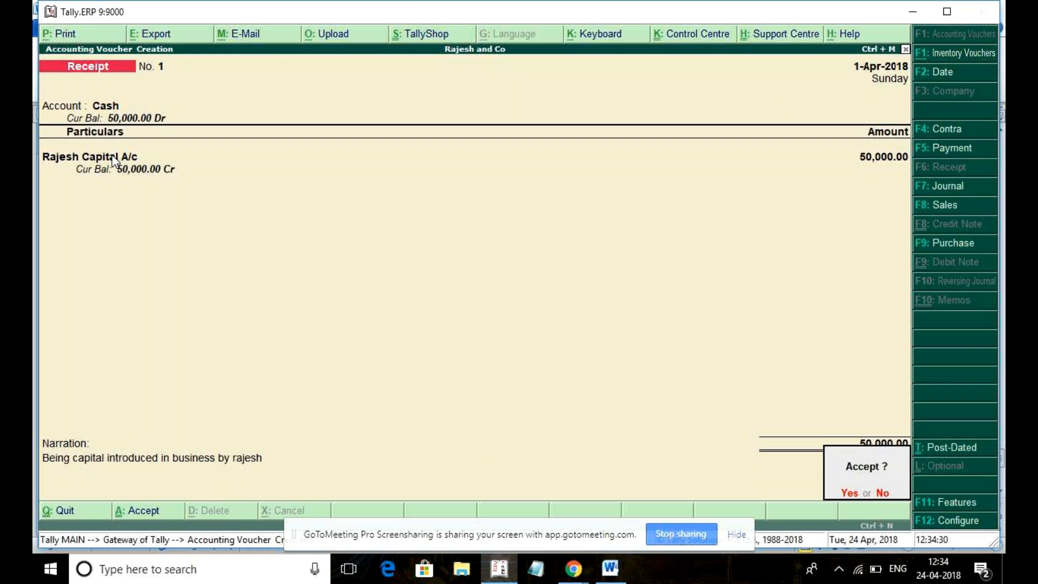
Step: Turn off single entry mode for payment/receipt/contra vouchers in the receipt configuration, then save the capital receipt
key(n)
click(976, 523)
key(Return)
text(n)
key(Return)
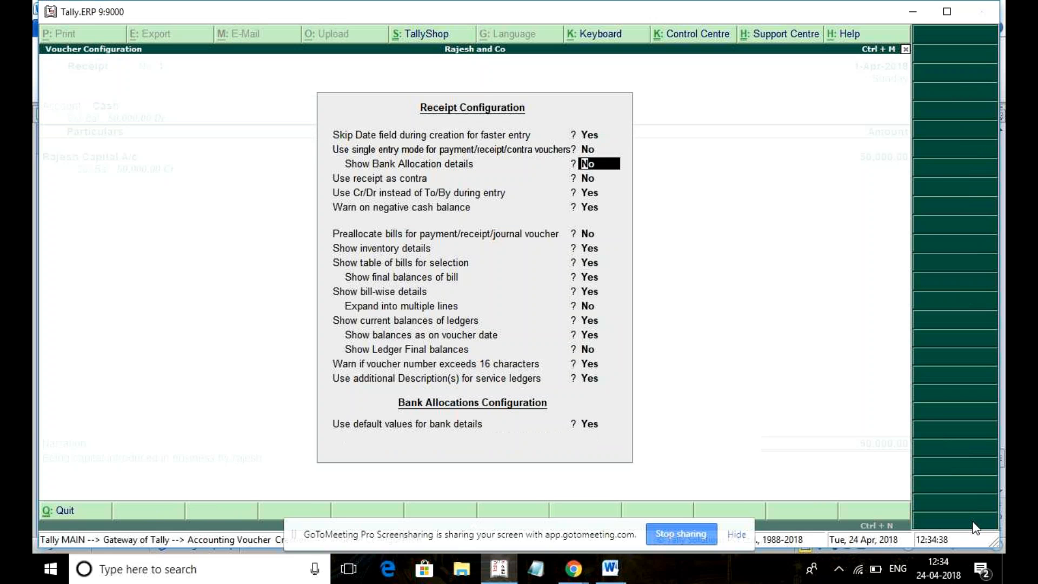
key(ctrl+a)
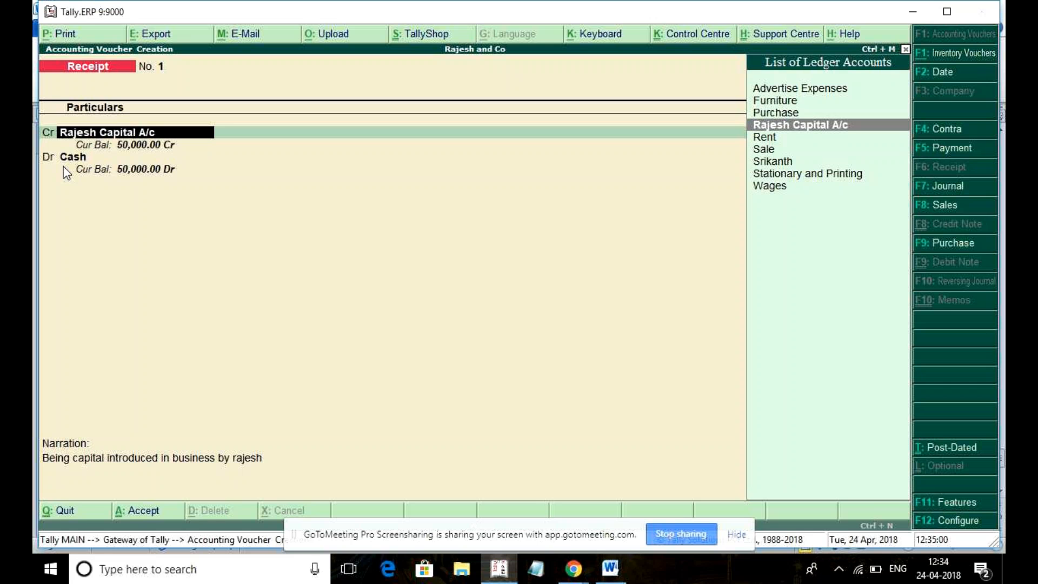
key(ctrl+a)
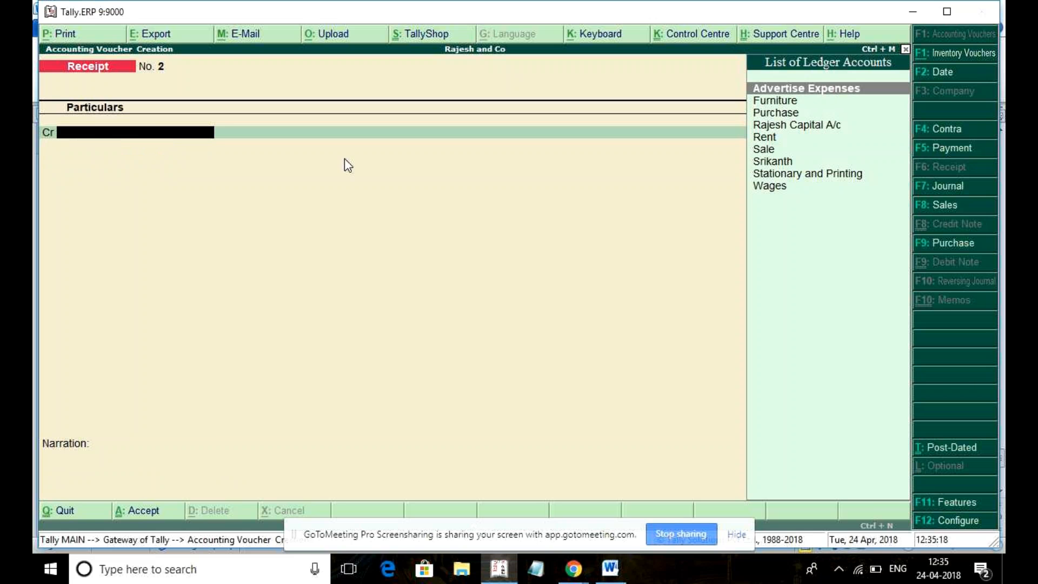
Step: Switch to a Purchase voucher and set Maintain accounts only to Yes in the company's accounting features
click(957, 244)
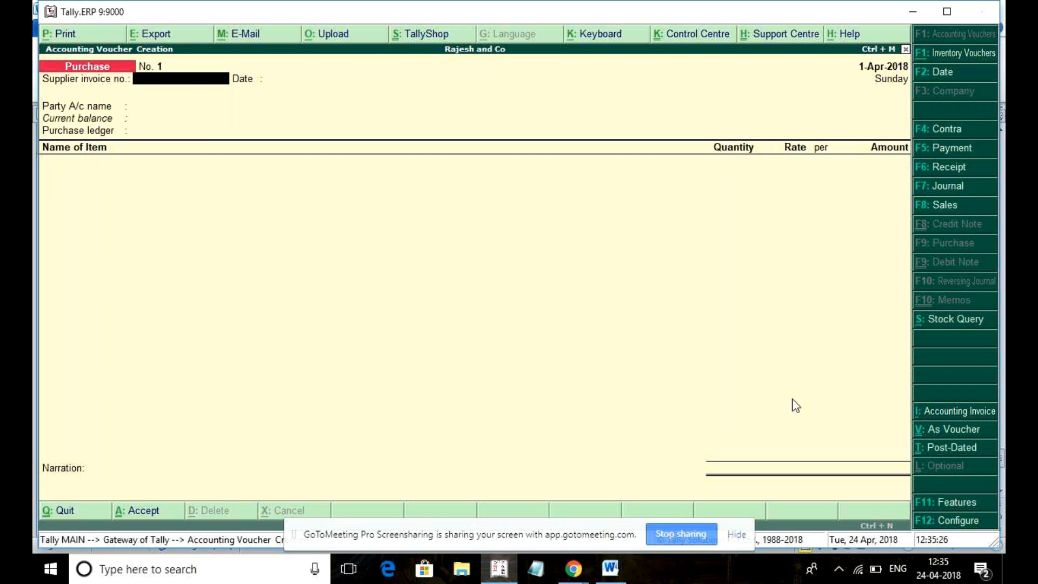
click(943, 504)
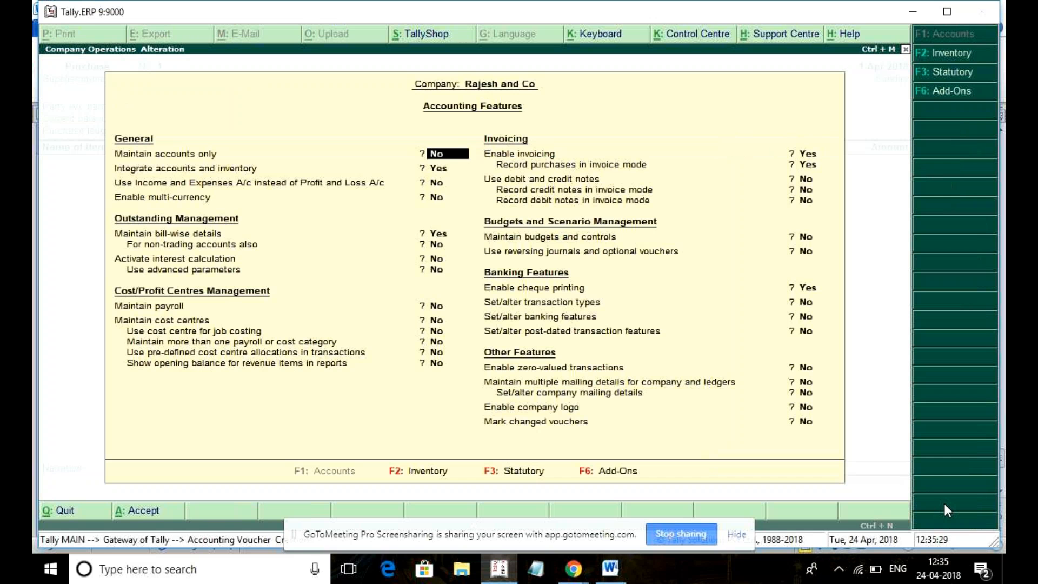
key(Return)
text(n)
key(Up)
text(y)
key(Return)
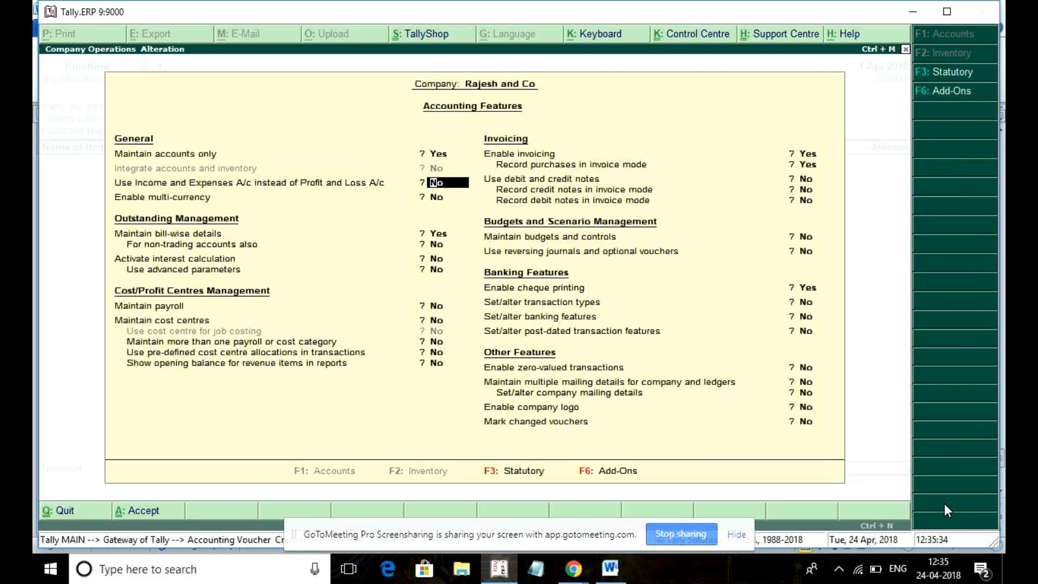
key(ctrl+a)
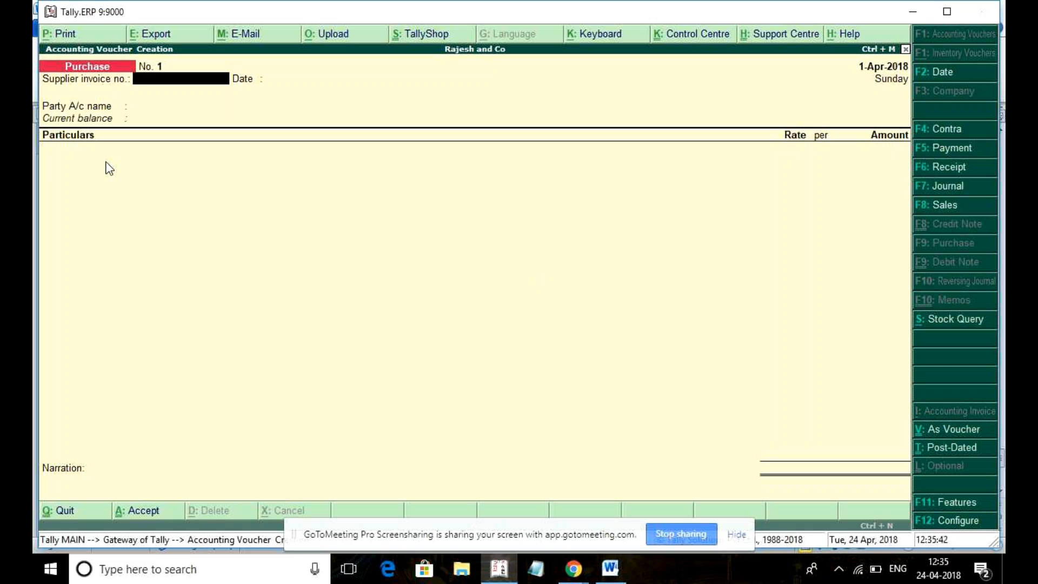
Step: Set supplier invoice number 1 dated 1-Apr-2018 in the Purchase voucher, with Cash as the party account
text(1)
key(Return)
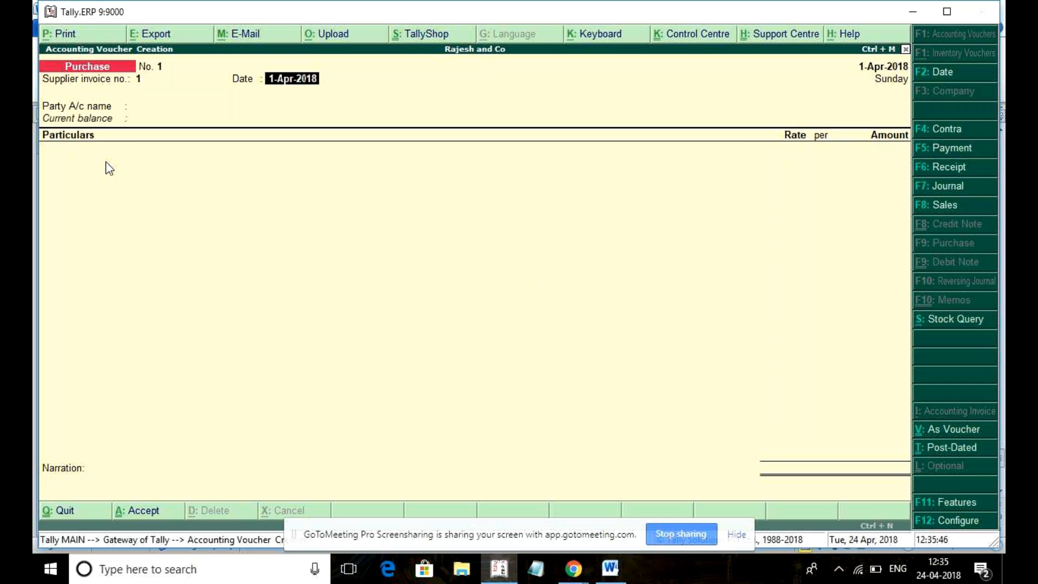
key(Return)
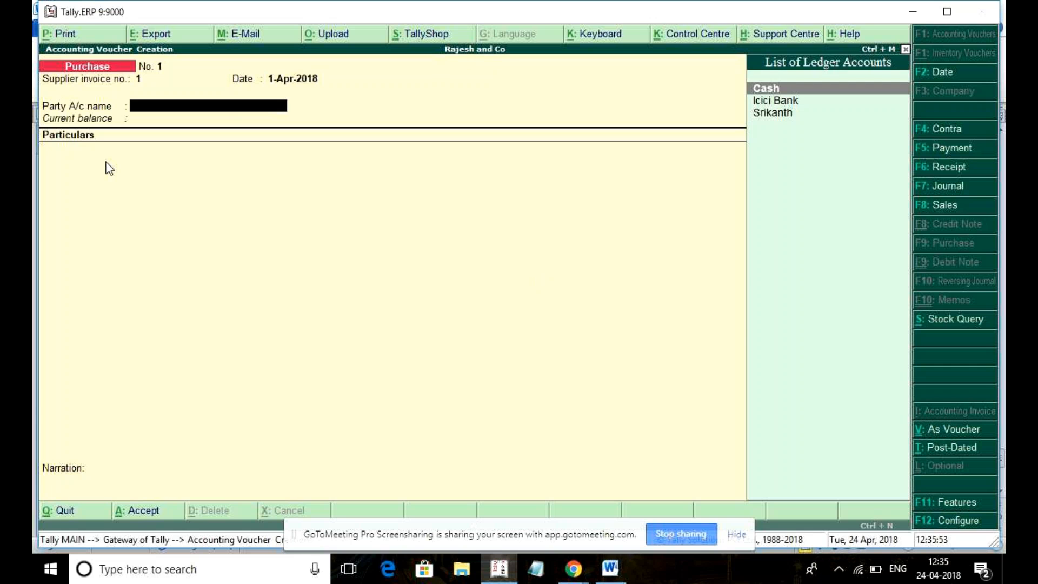
key(Return)
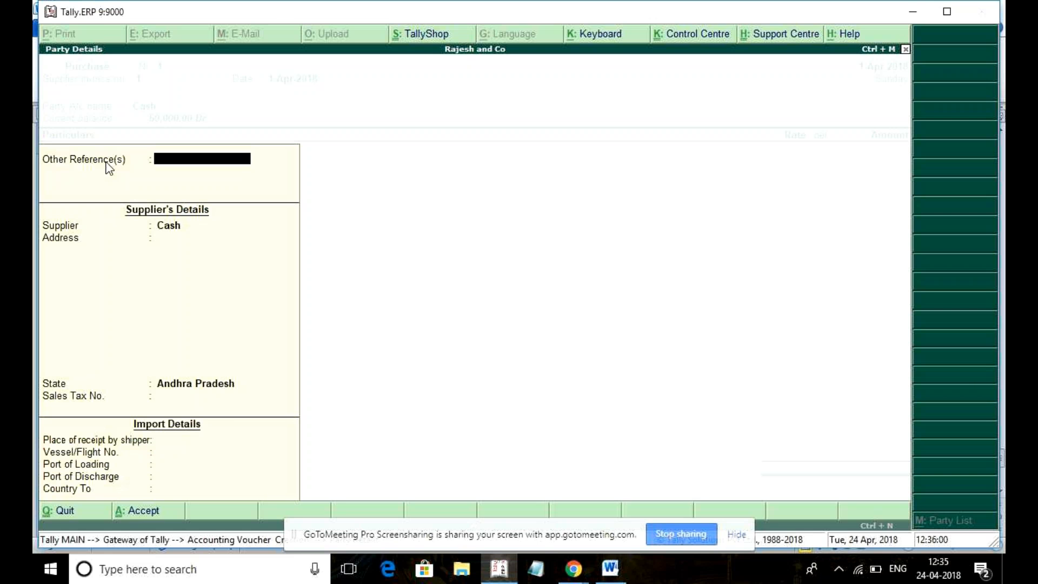
Step: Leave the other references blank and replace Cash with the supplier's name in the party details
key(Return)
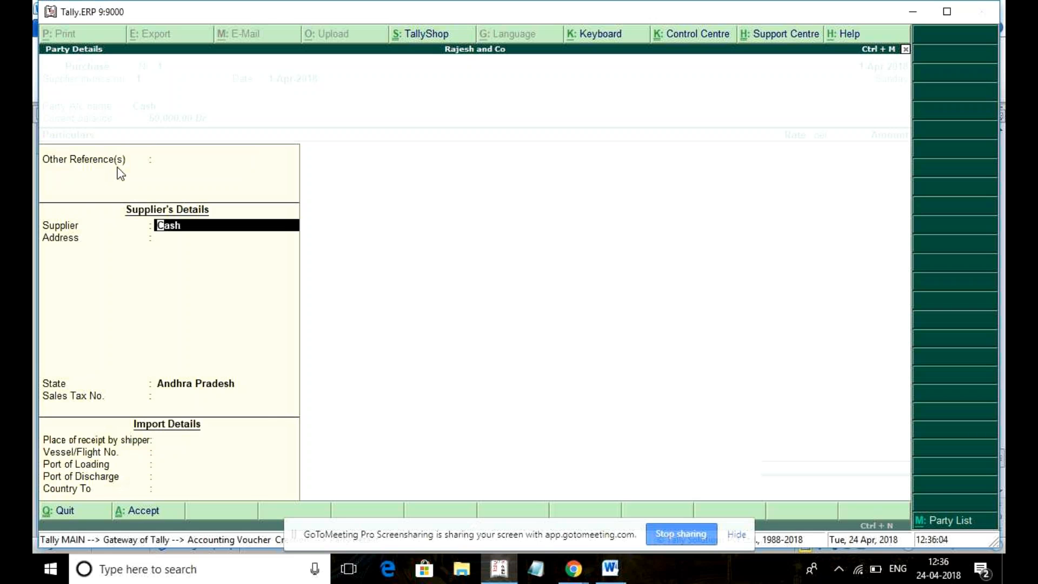
key(space)
text(Raj)
key(BackSpace)
key(BackSpace)
key(BackSpace)
text(Tarun)
key(Return)
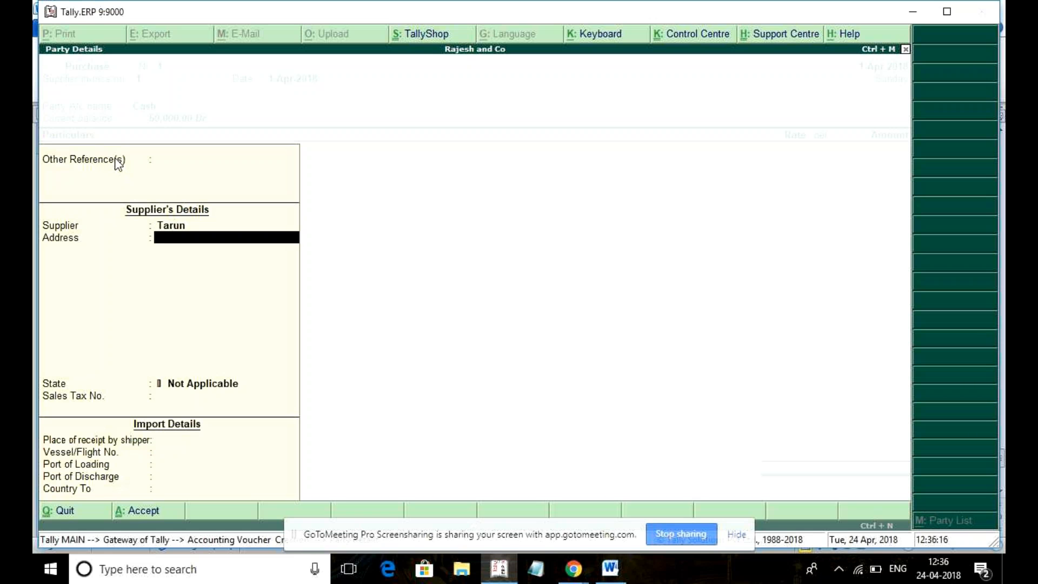
Step: Set the supplier's state to Andhra Pradesh and accept the party details with the address, tax and import fields blank
key(Return)
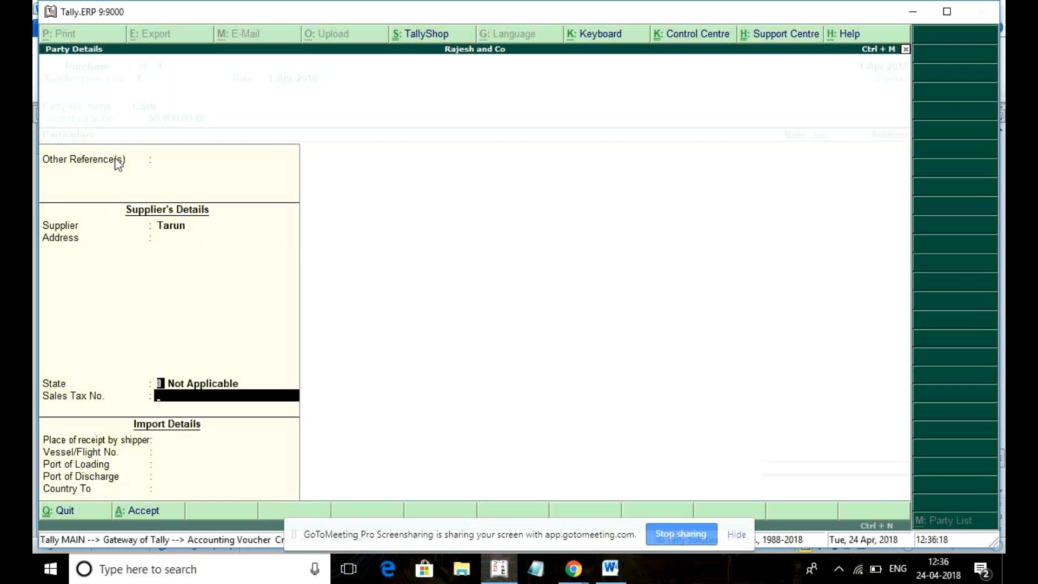
text(Tela)
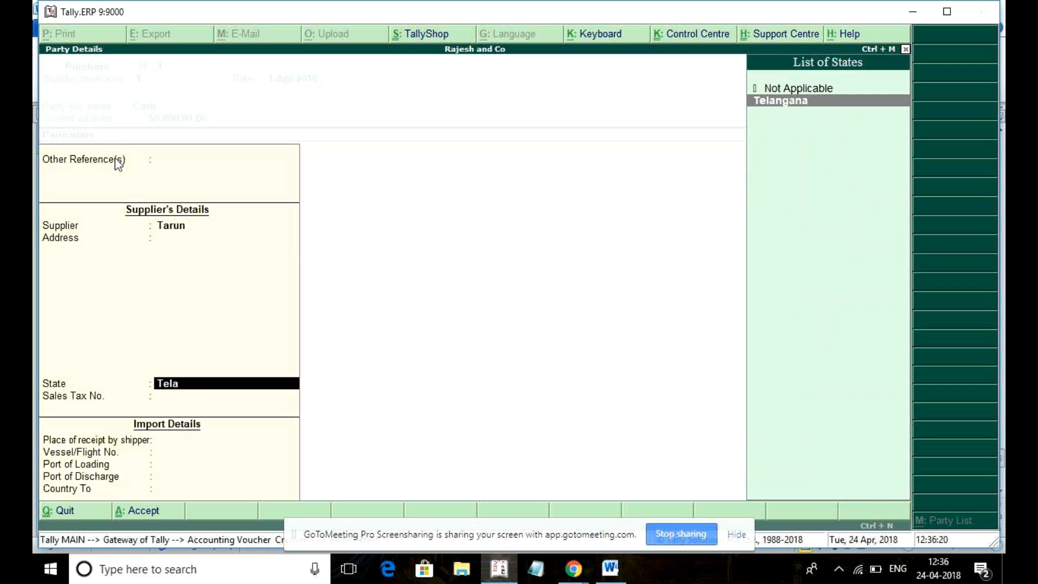
key(BackSpace)
key(BackSpace)
key(BackSpace)
key(BackSpace)
text(Andh)
key(Return)
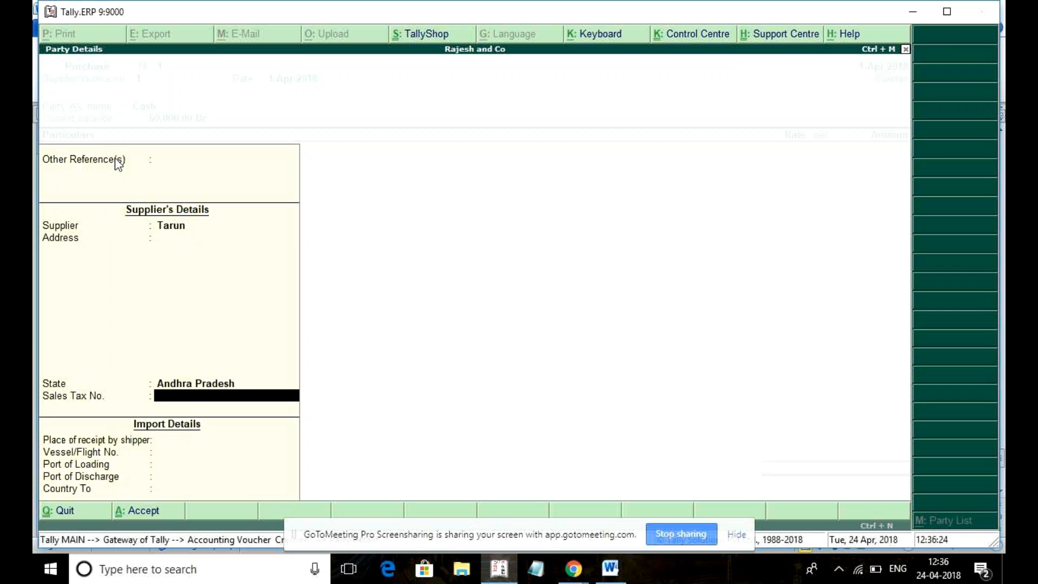
key(Return)
key(Return)
key(Return)
key(Return)
key(Return)
key(Return)
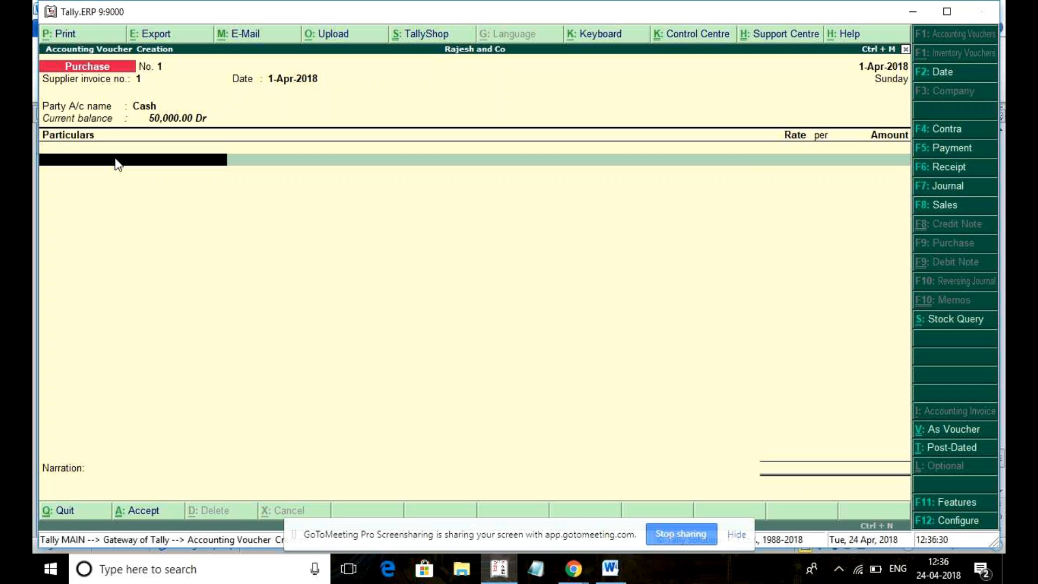
Step: Choose the Purchase ledger as the first line of the voucher's particulars
click(116, 158)
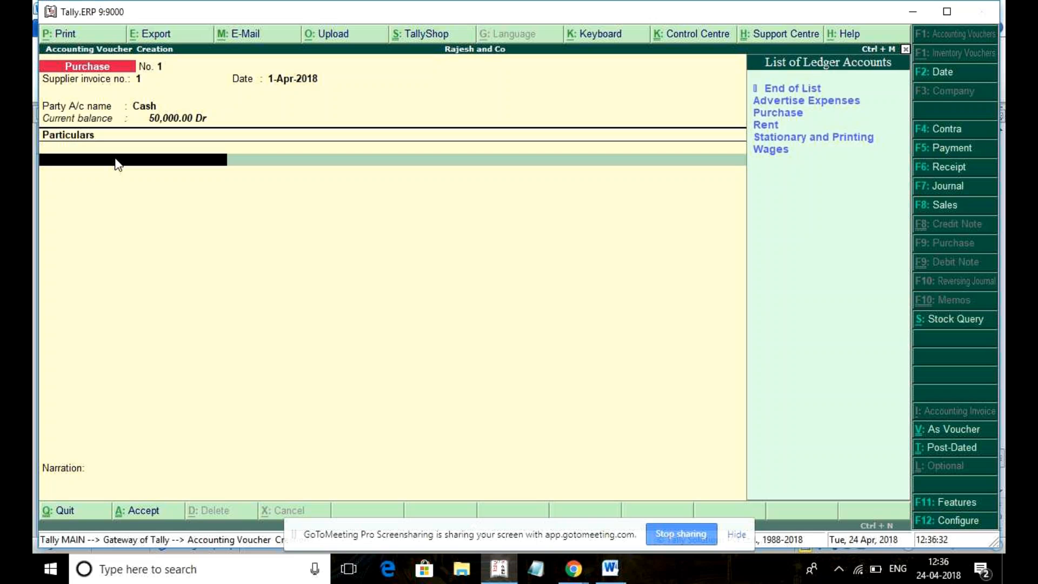
key(Down)
key(Return)
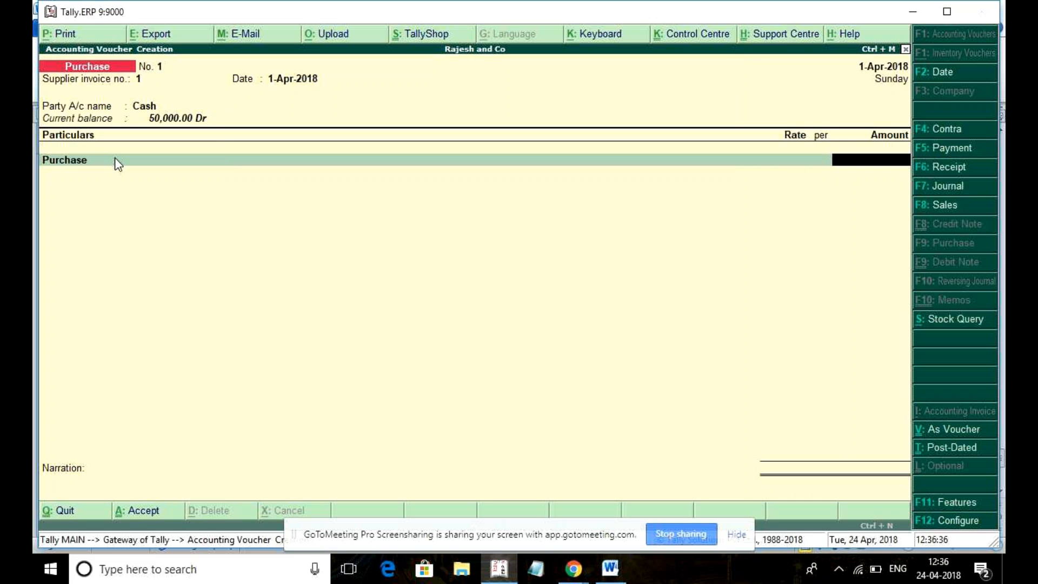
Step: Review the supplier details of the Cash party account again and return to the Purchase line
click(129, 117)
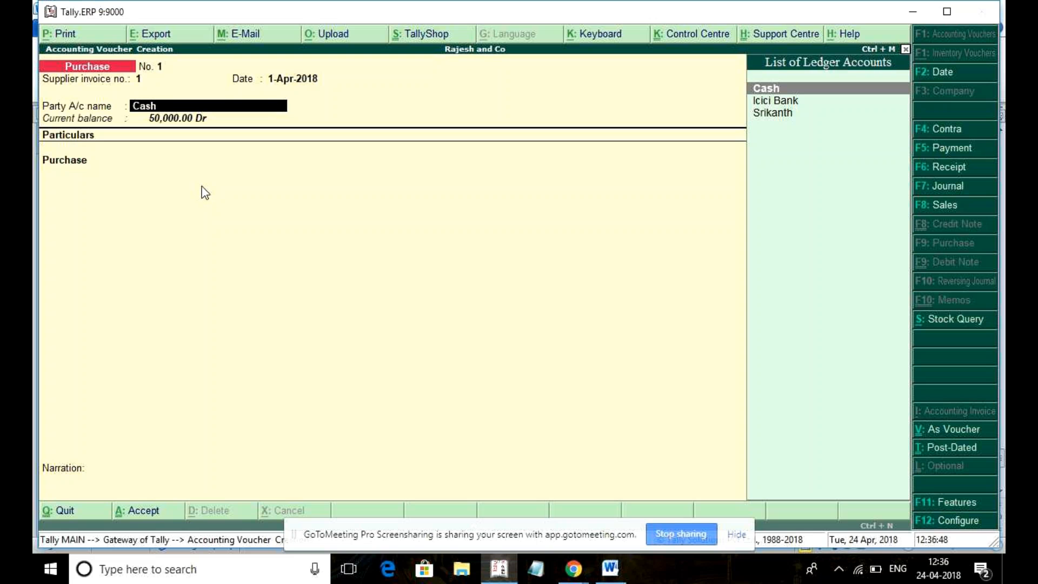
key(Return)
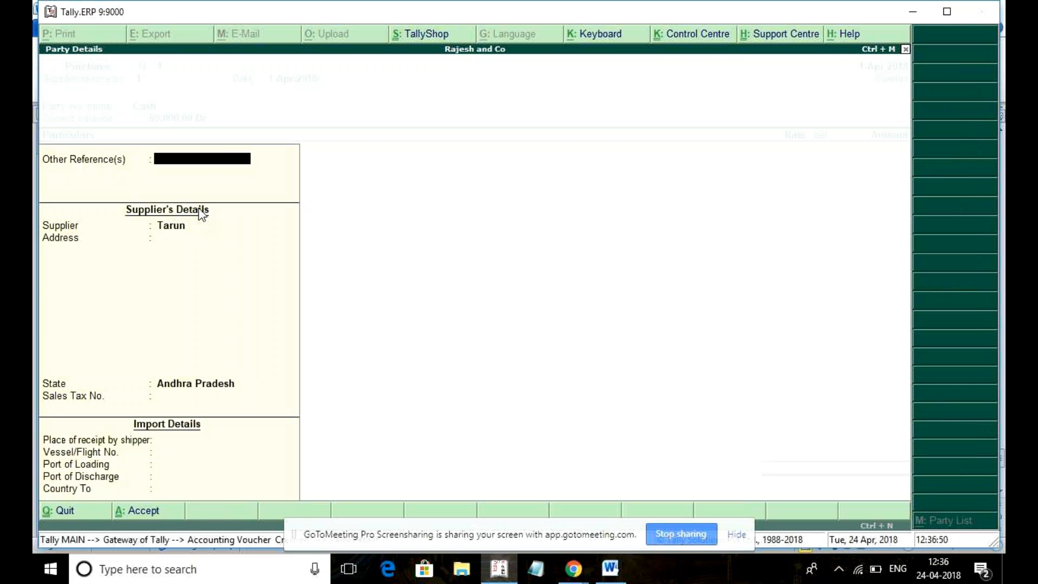
key(ctrl+a)
key(Return)
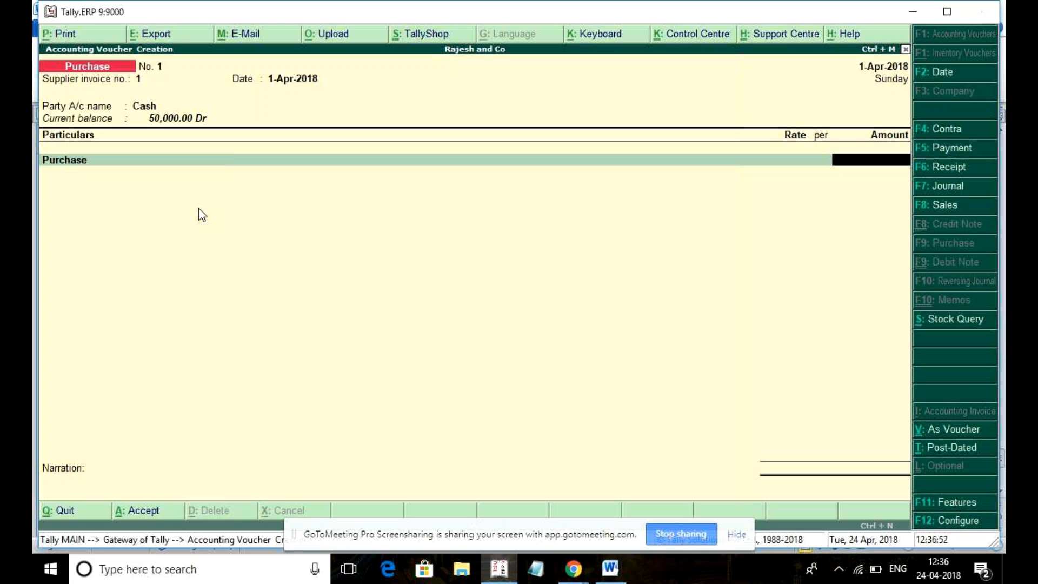
Step: Set the Purchase amount to 6000, leave the narration blank and save the purchase voucher
text(6000)
key(Return)
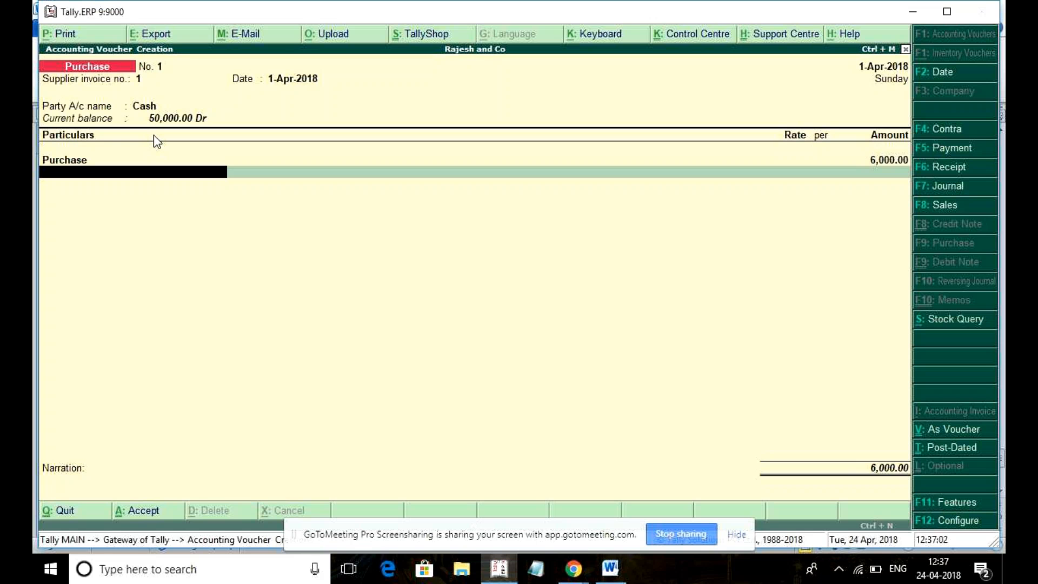
key(Return)
key(Return)
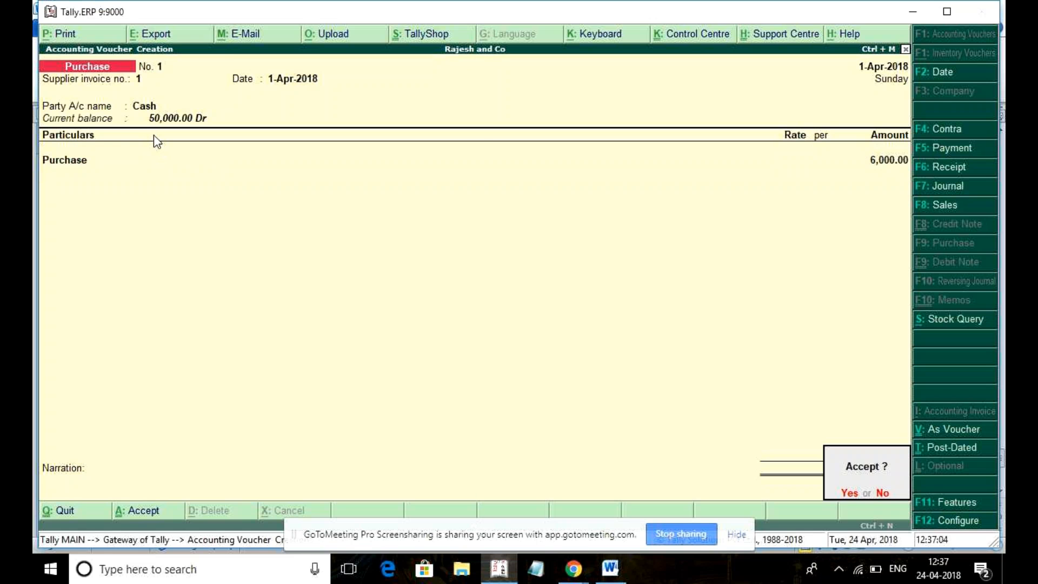
key(Return)
text(2)
key(Return)
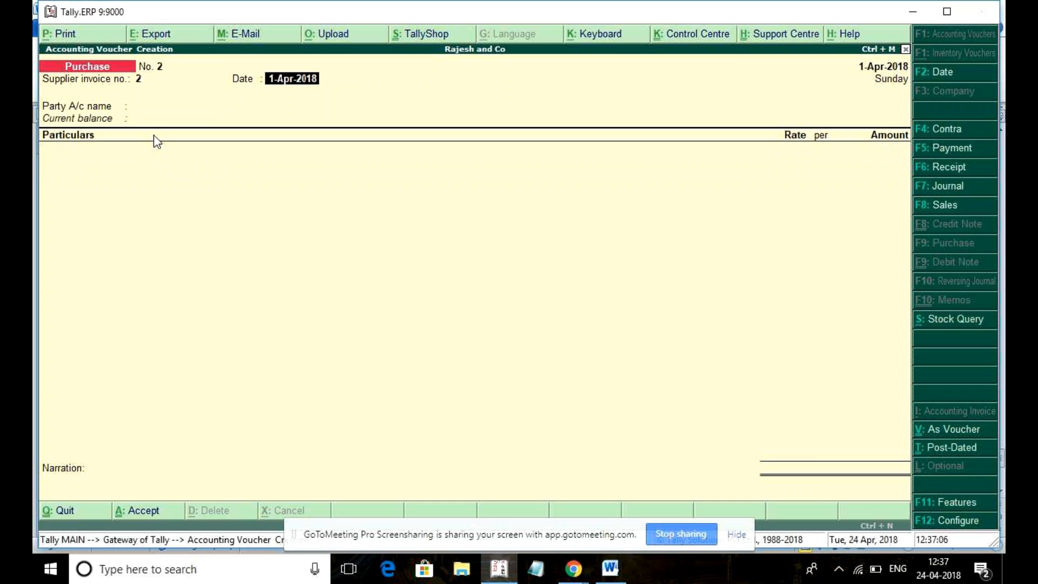
key(Return)
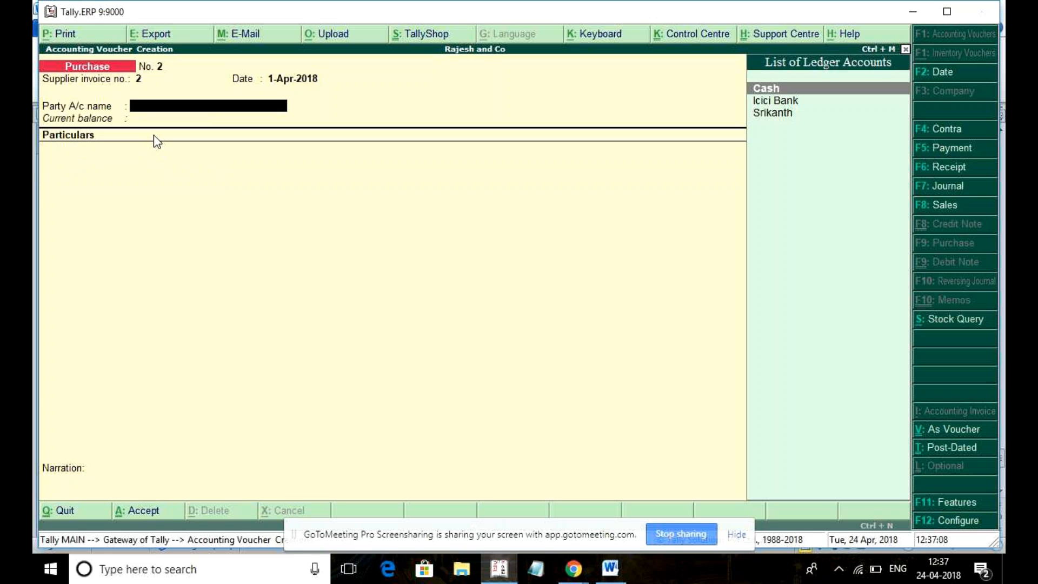
key(Return)
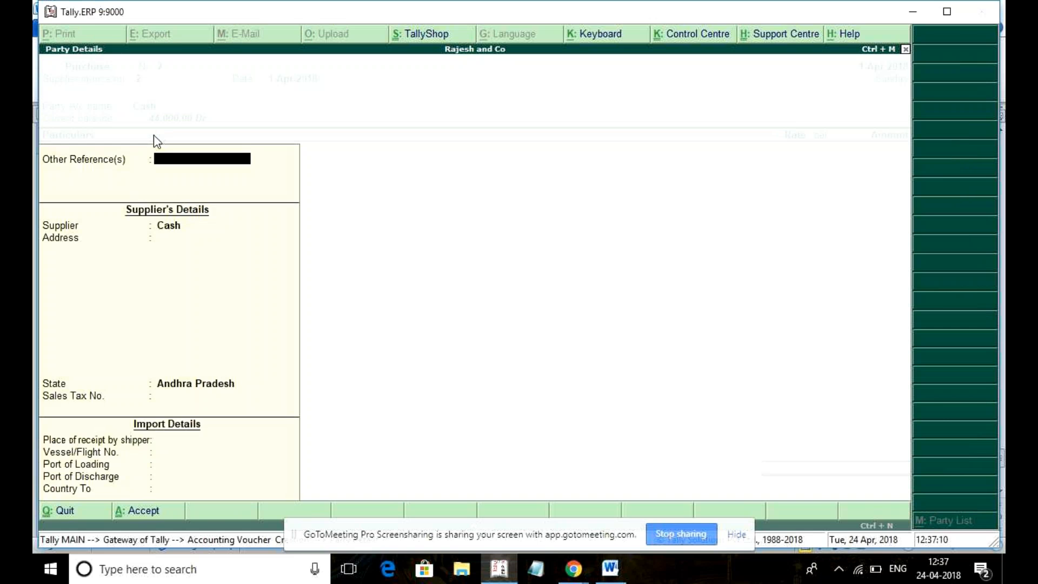
key(Return)
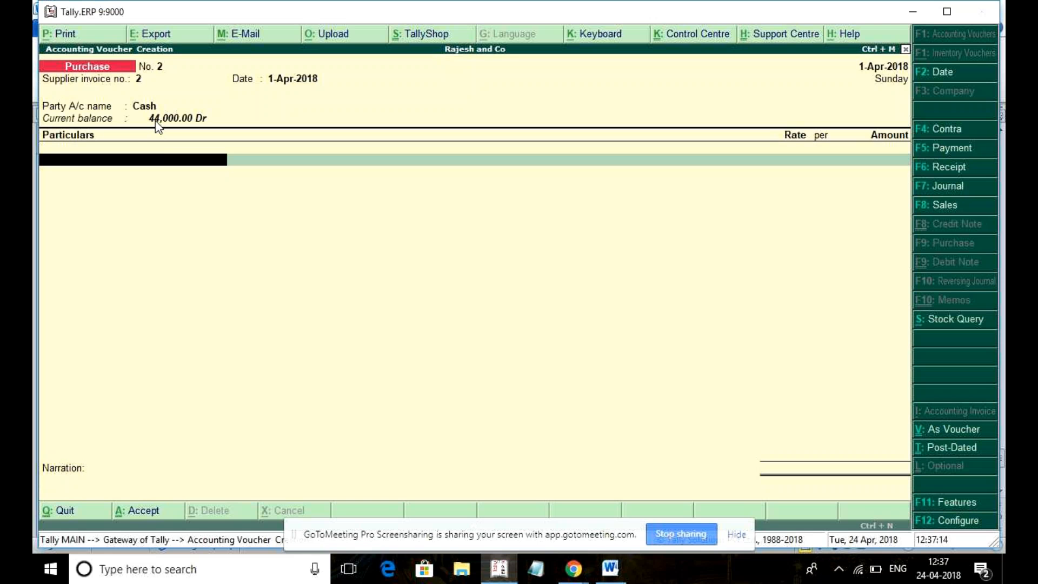
key(Escape)
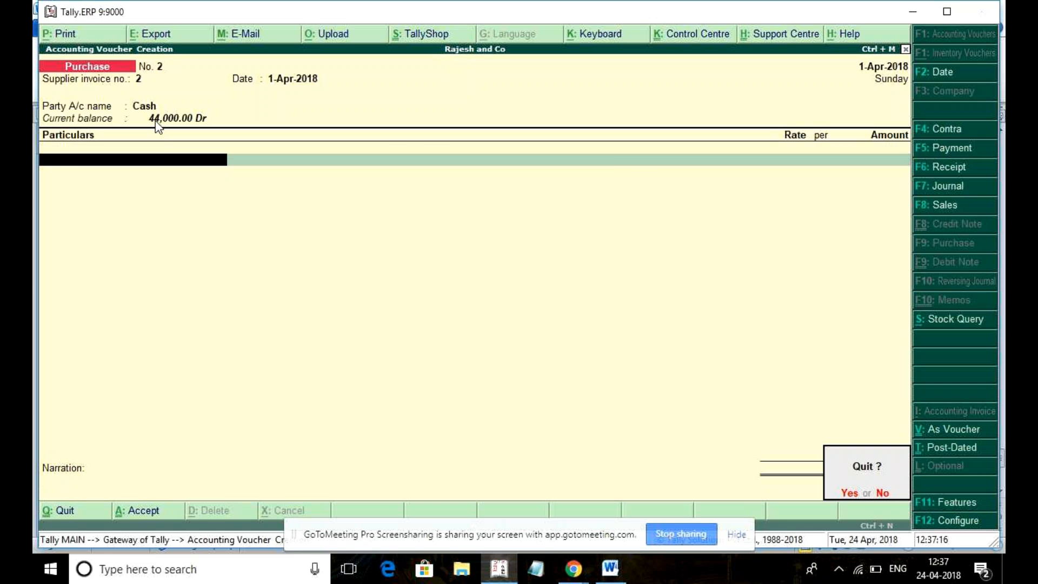
key(y)
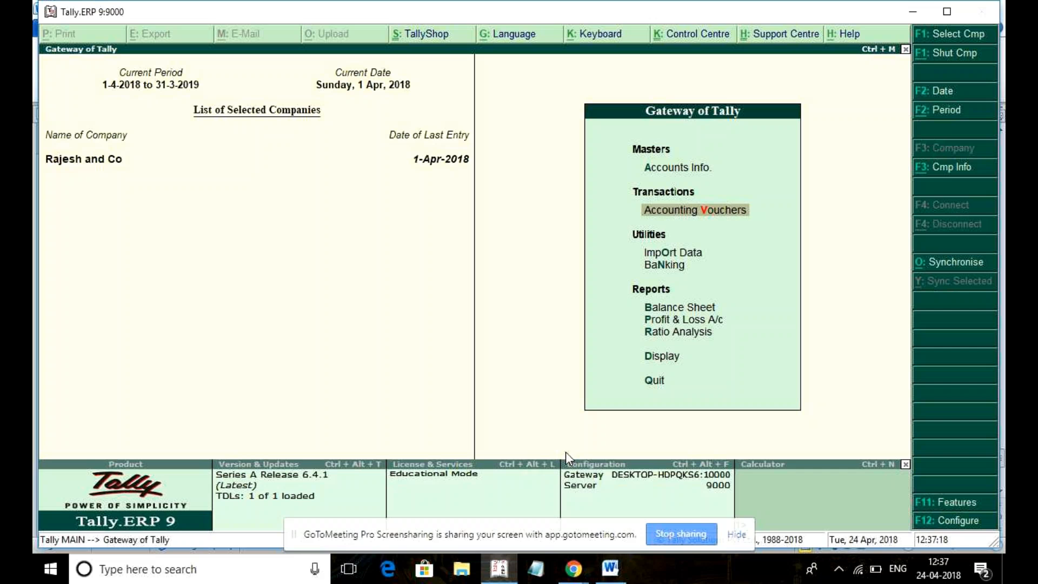
Step: Switch to the Charts of Accounts document in Word to read the Problem no. 2 transactions, and return to Tally.ERP 9
mouse_move(606, 572)
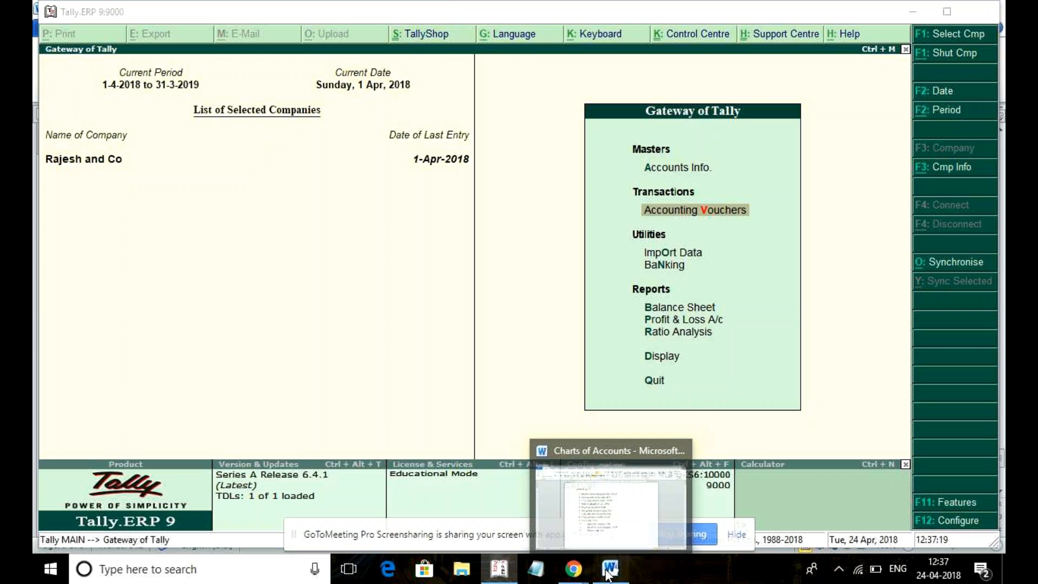
click(606, 572)
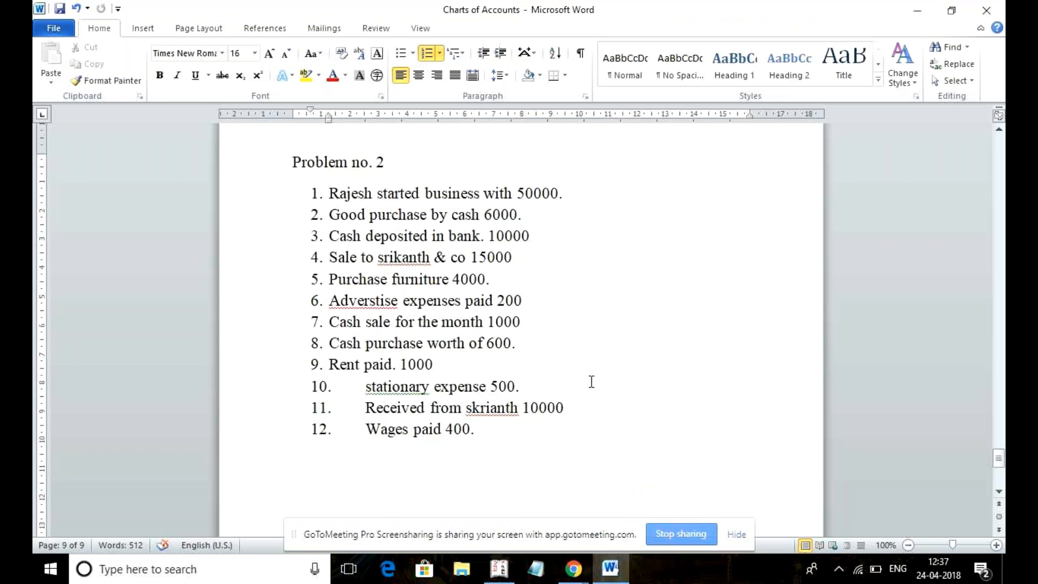
click(610, 574)
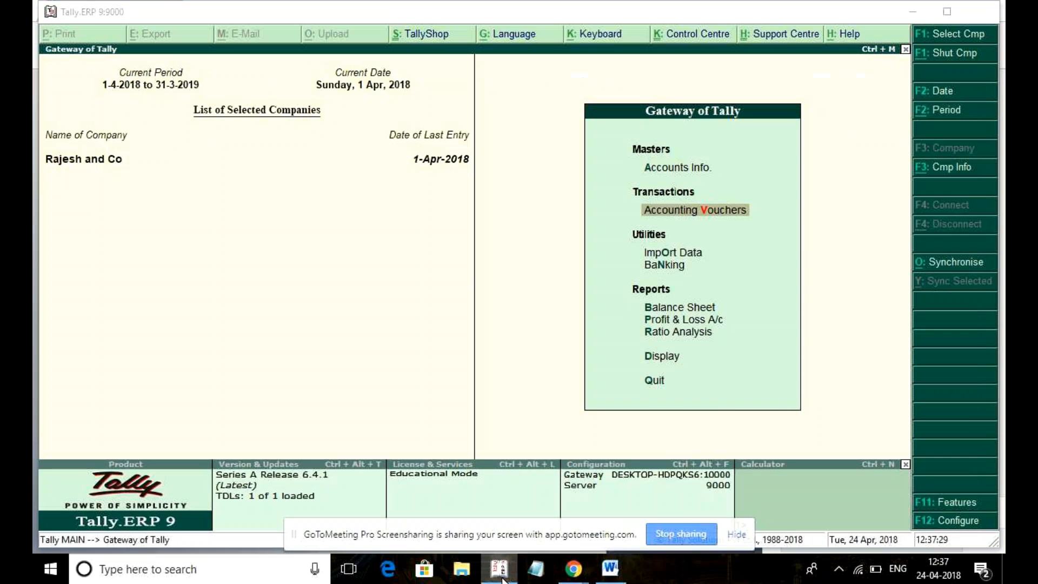
click(500, 574)
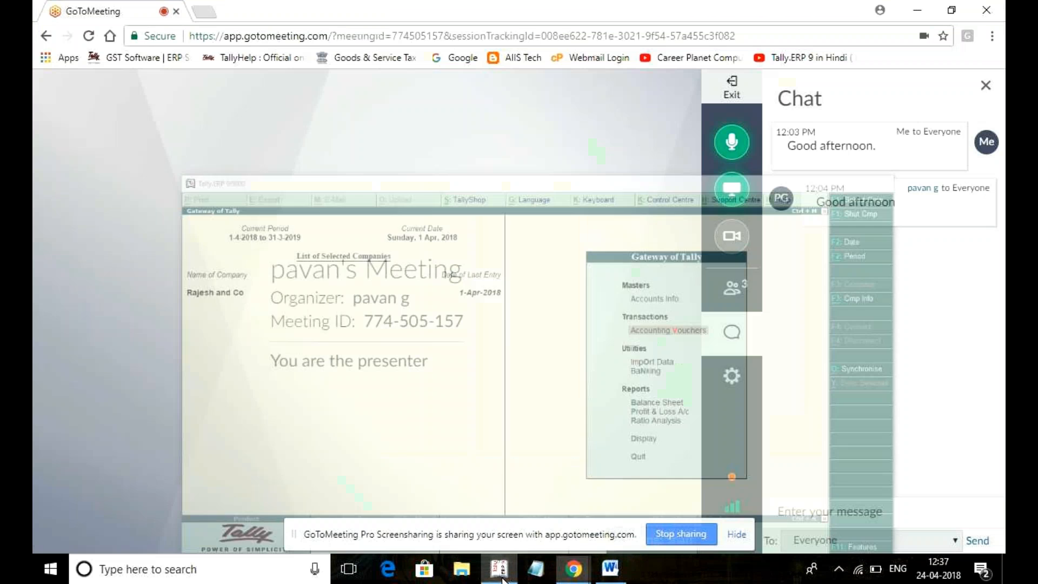
click(502, 578)
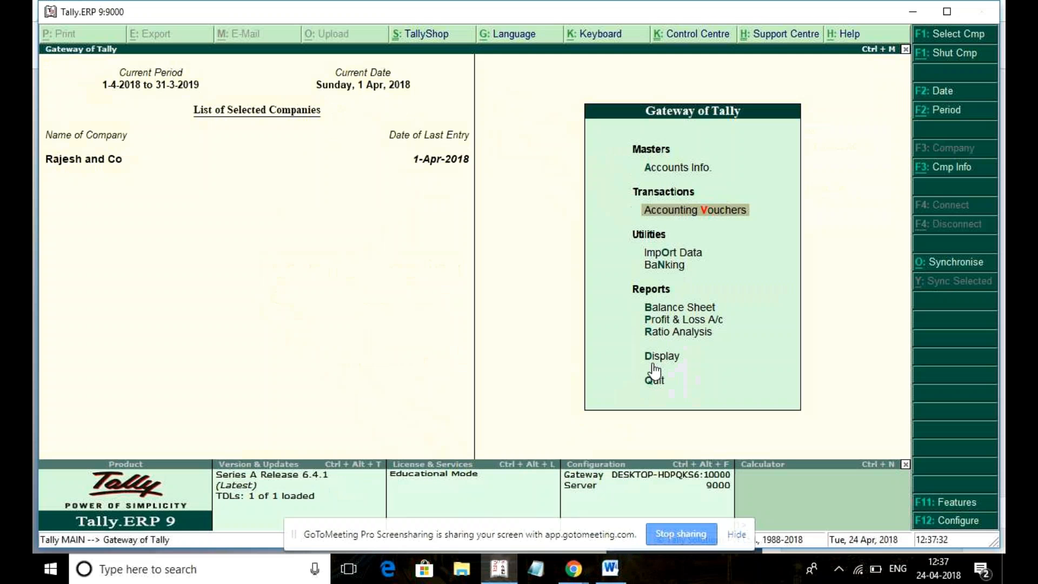
Step: Open a Contra voucher in Accounting Vouchers and credit the Cash account with 10000
key(Return)
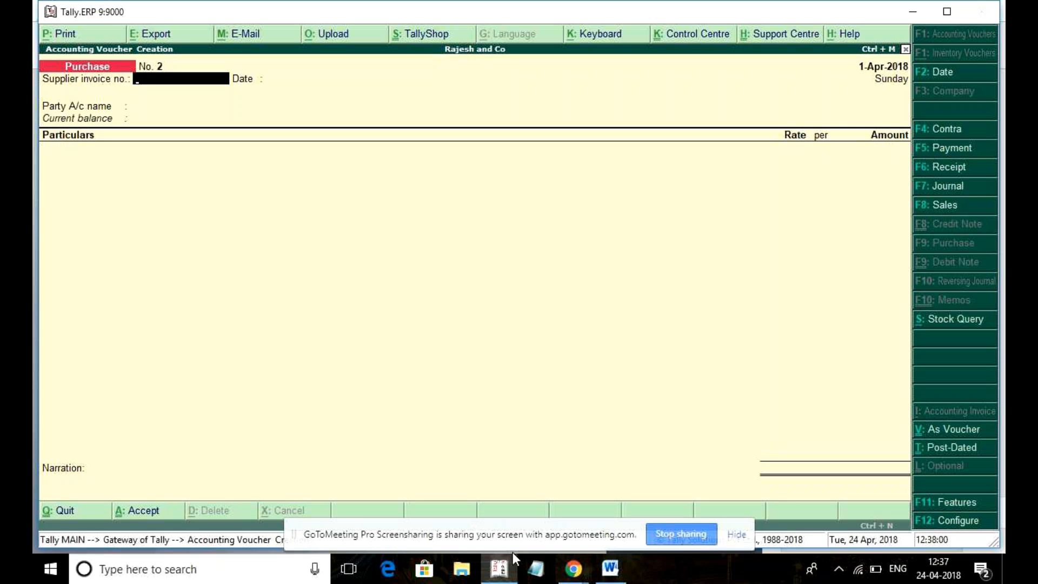
mouse_move(498, 577)
click(947, 131)
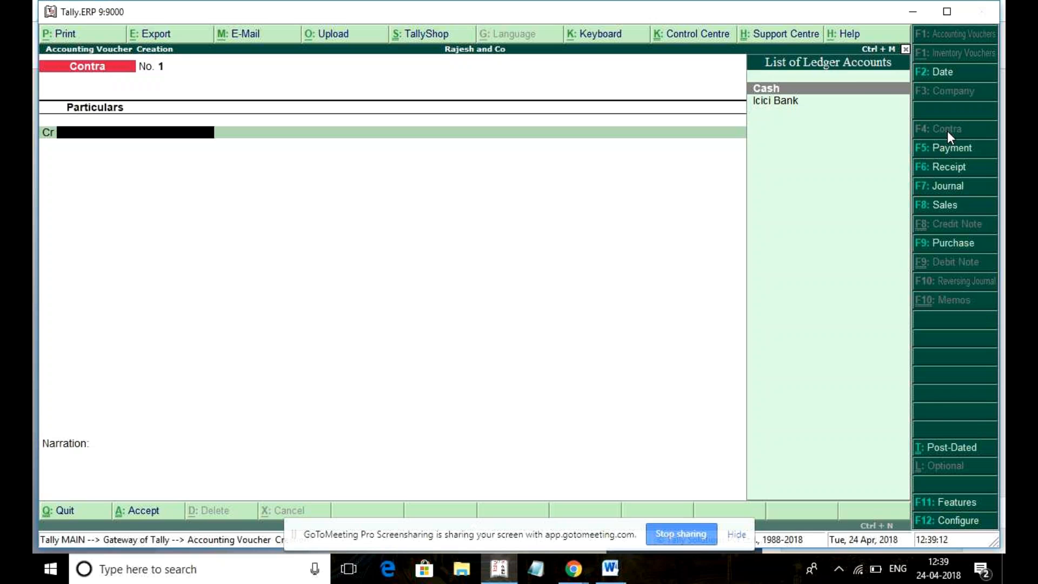
key(Return)
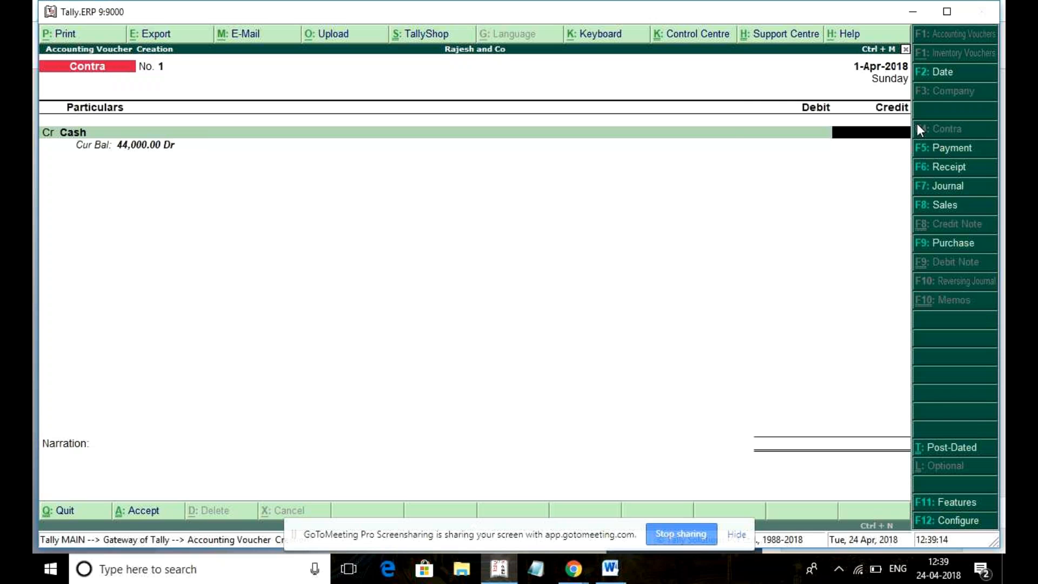
text(10000)
key(Return)
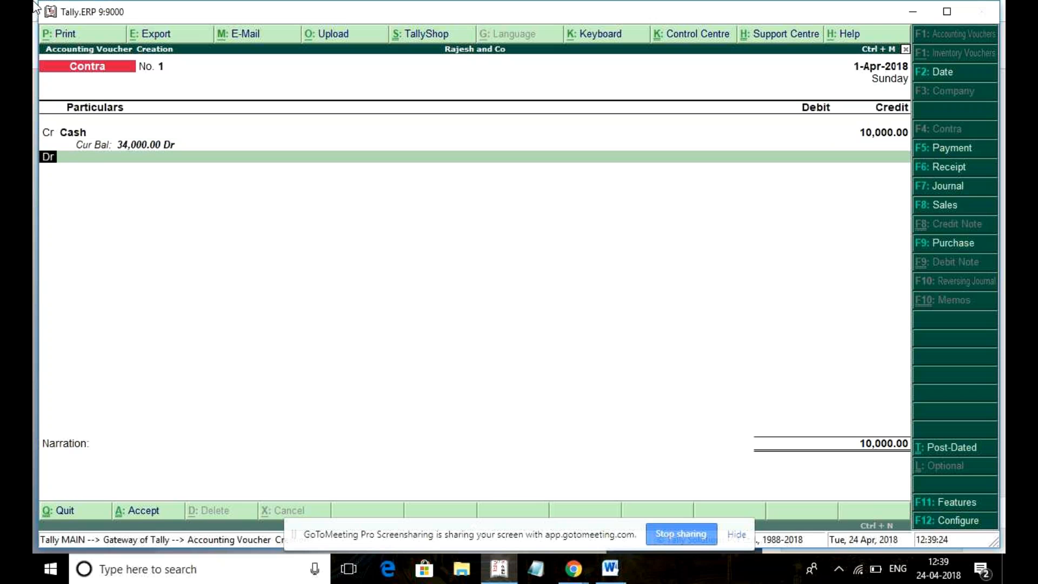
Step: Debit the Icici Bank ledger with 10,000 and save the contra voucher without a narration
key(Return)
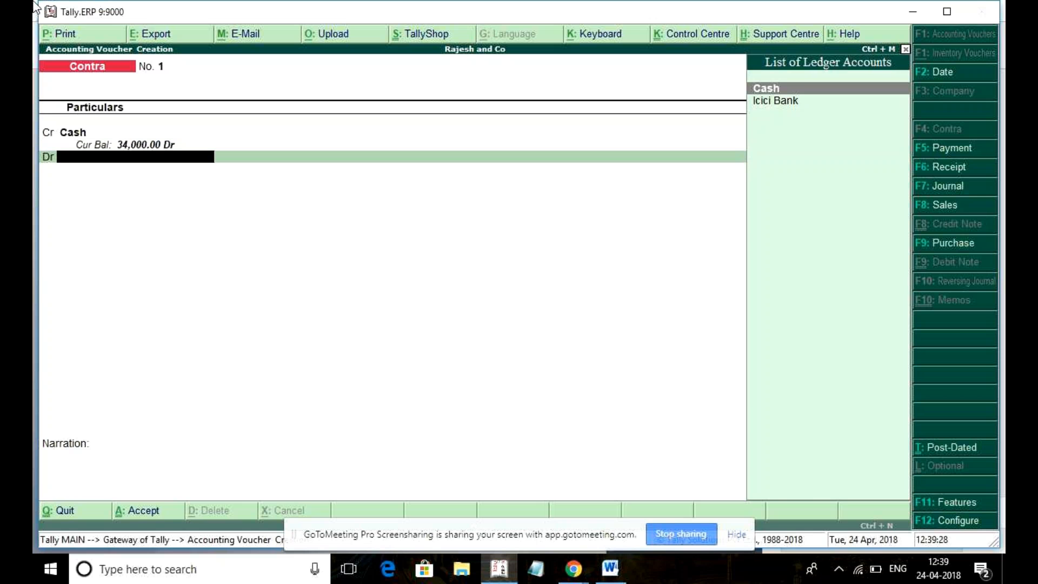
key(Down)
key(Return)
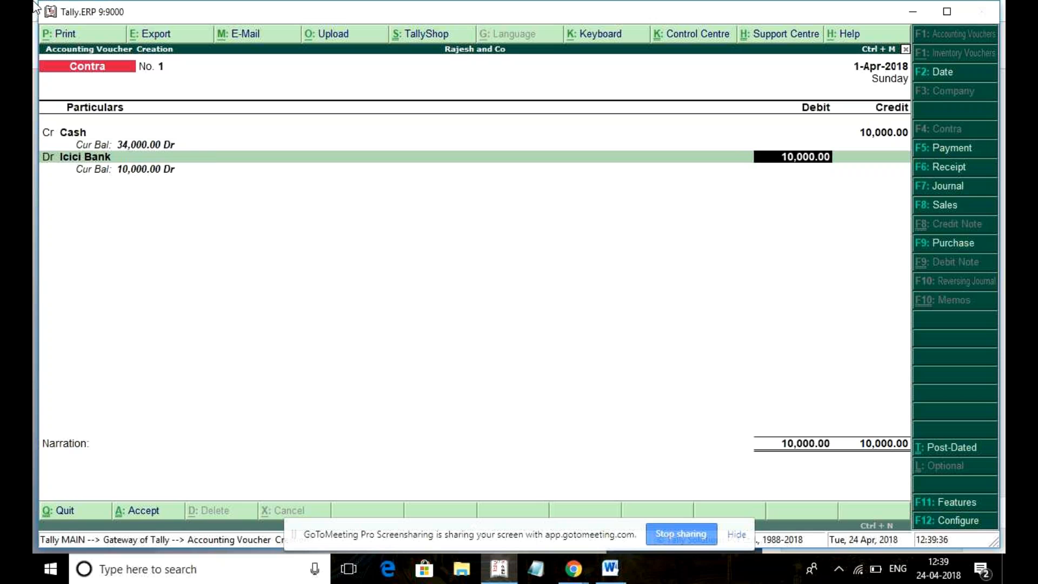
key(Return)
key(Return)
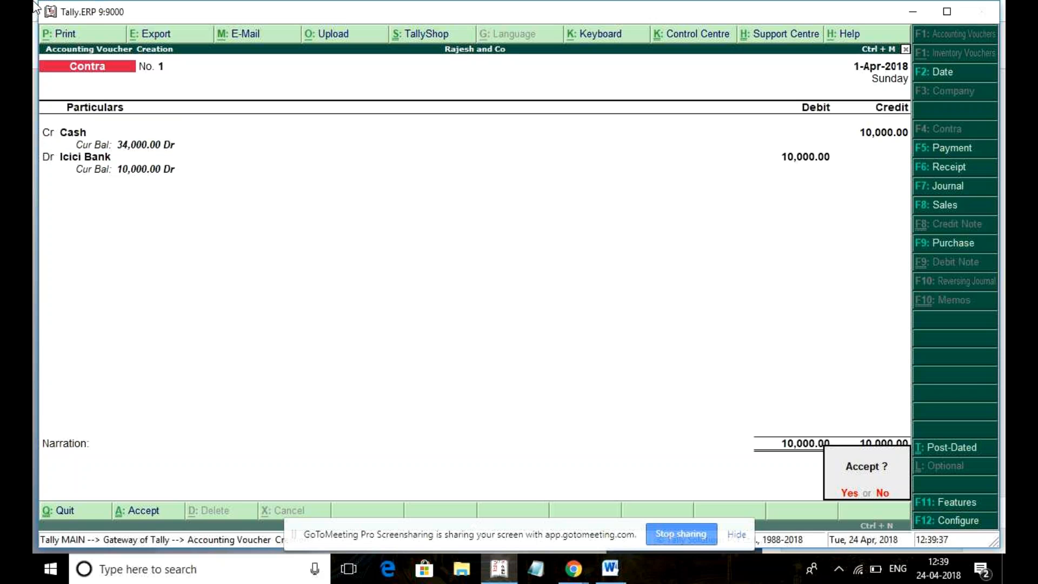
key(Return)
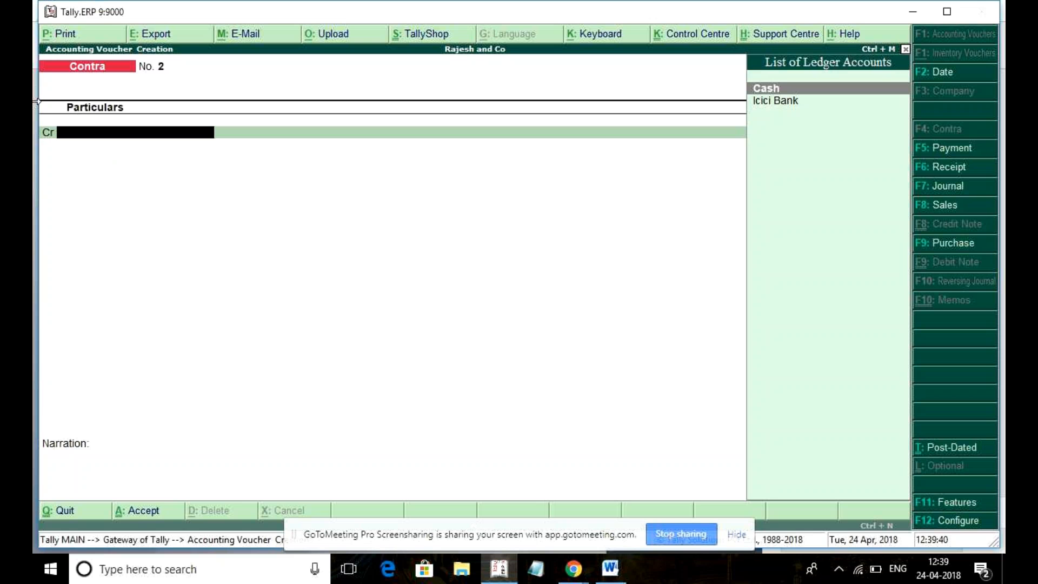
Step: In the Charts of Accounts Word document, append "from" and the supplier's name to transaction 2 without leaving extra lines
click(609, 570)
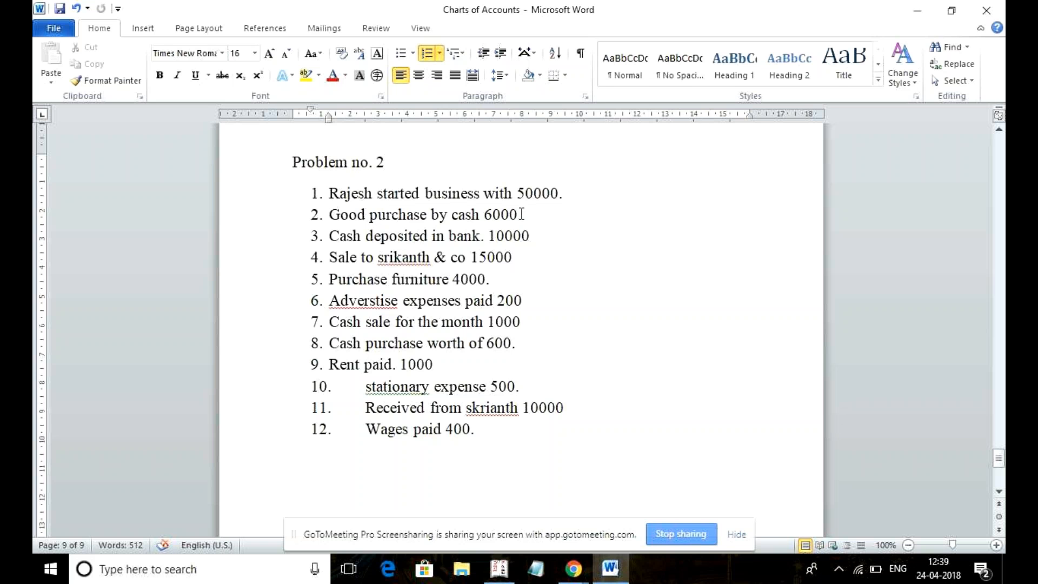
click(522, 215)
text(from Tarun)
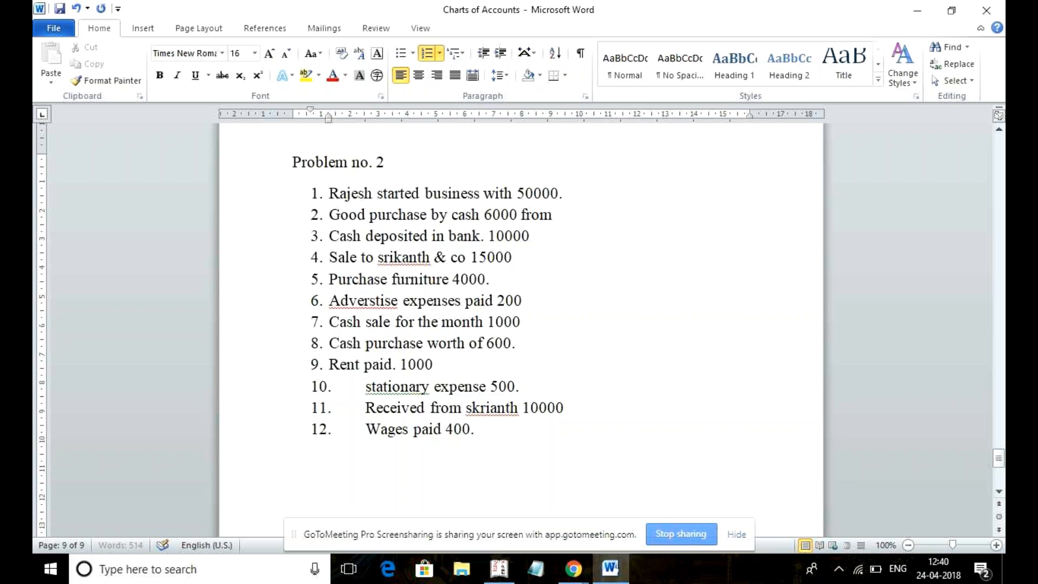
key(Return)
key(BackSpace)
key(BackSpace)
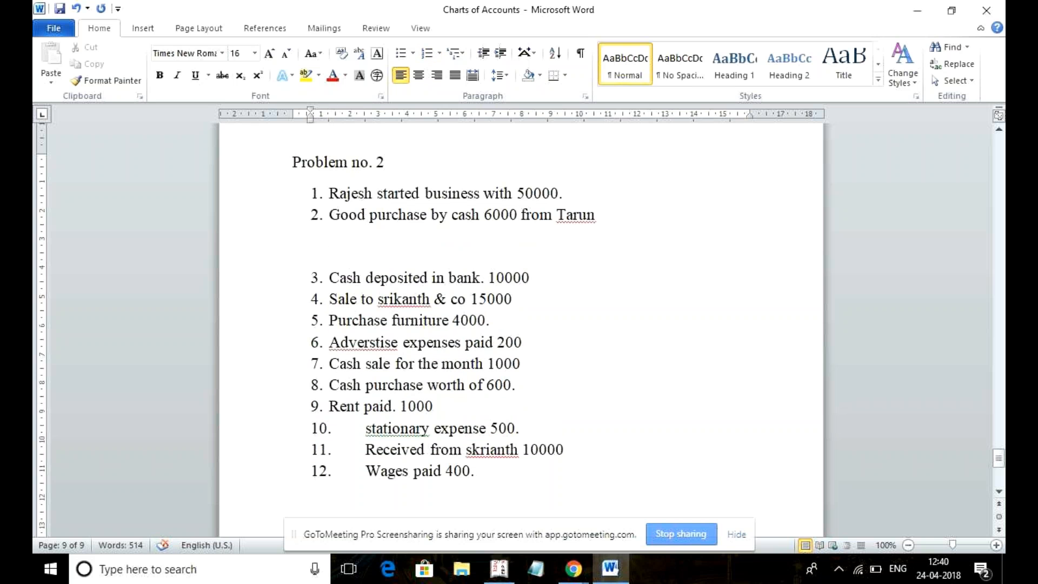
key(Delete)
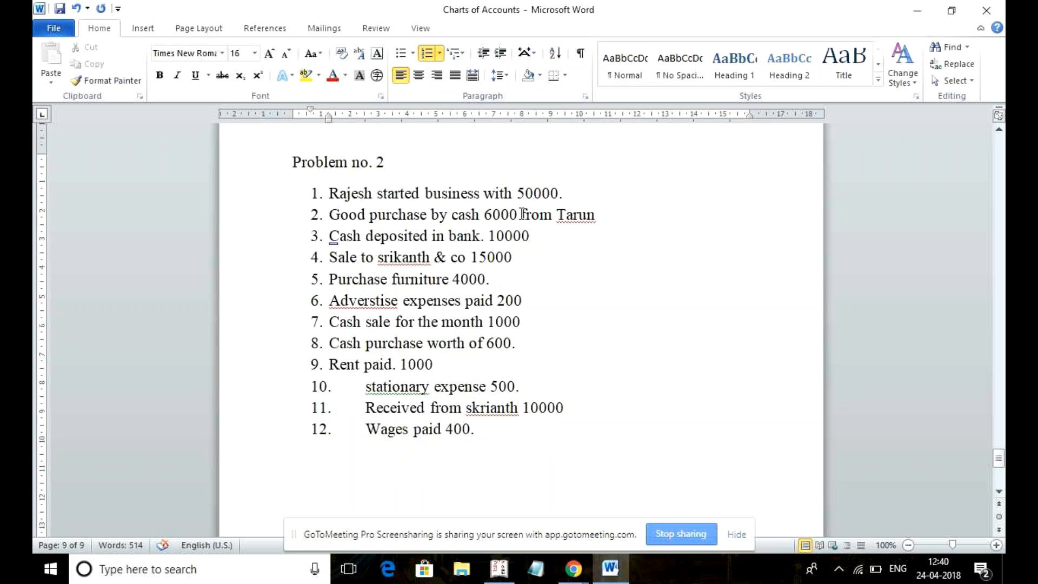
Step: Add a period after 10000 in transaction 3, read transaction 4, and return to Tally.ERP 9
click(550, 247)
text(.)
click(340, 260)
click(458, 244)
click(452, 263)
click(506, 577)
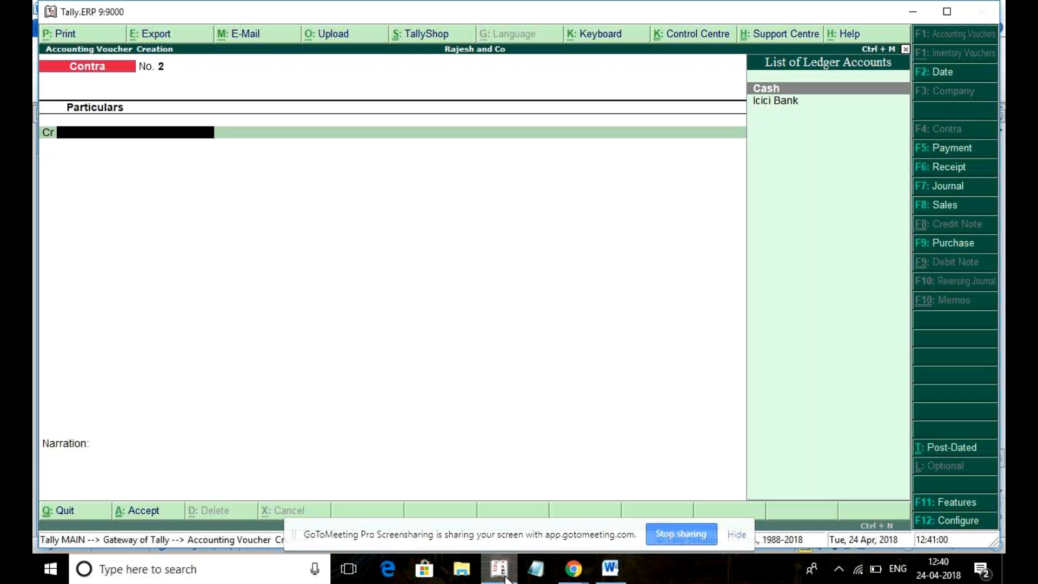
Step: Open a Sales voucher with reference number 1, choose the customer's ledger as party account and accept the party details unchanged
click(950, 205)
text(1)
key(Return)
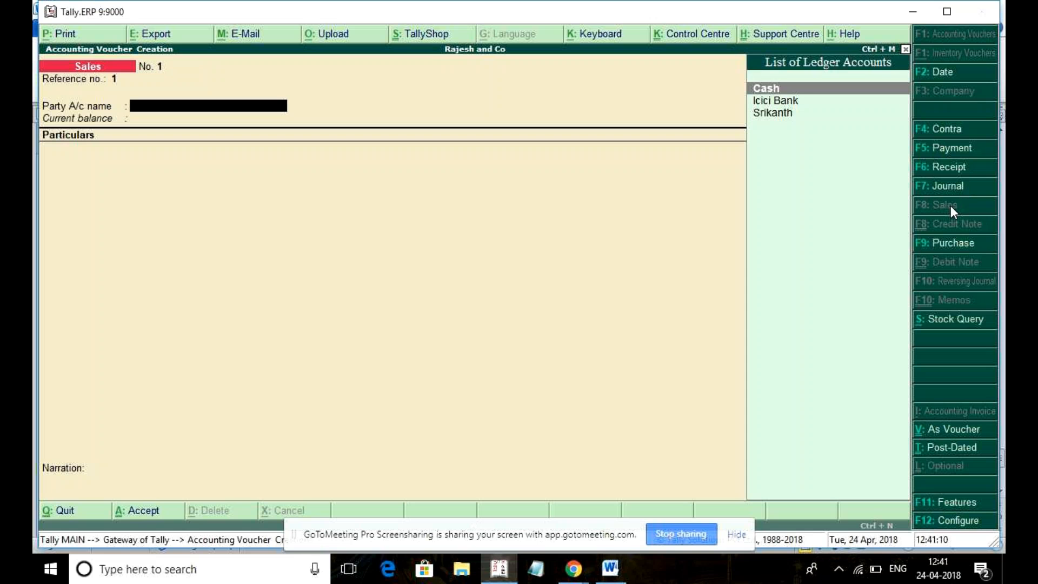
key(Down)
key(Down)
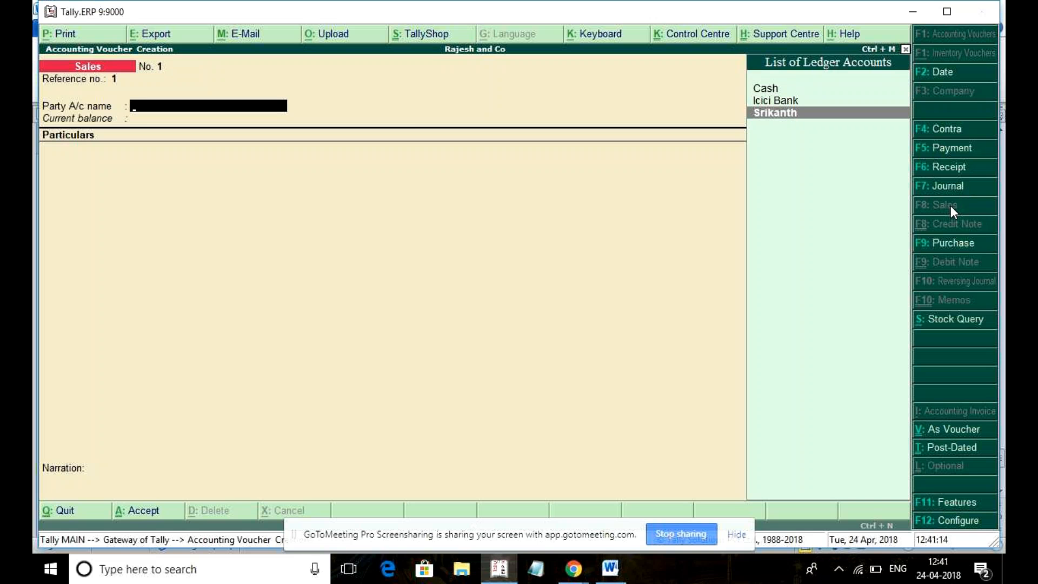
key(Return)
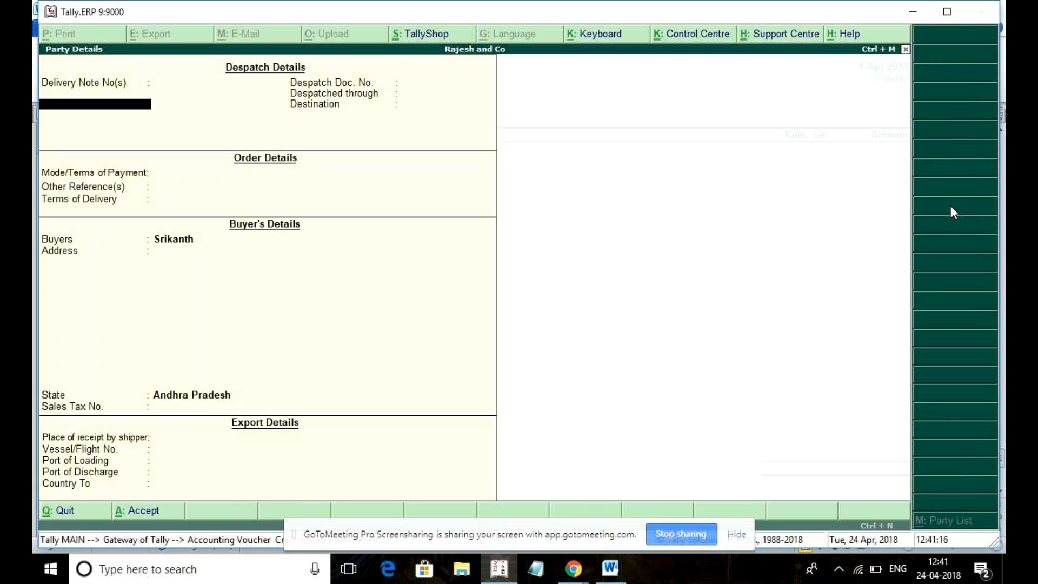
key(ctrl+a)
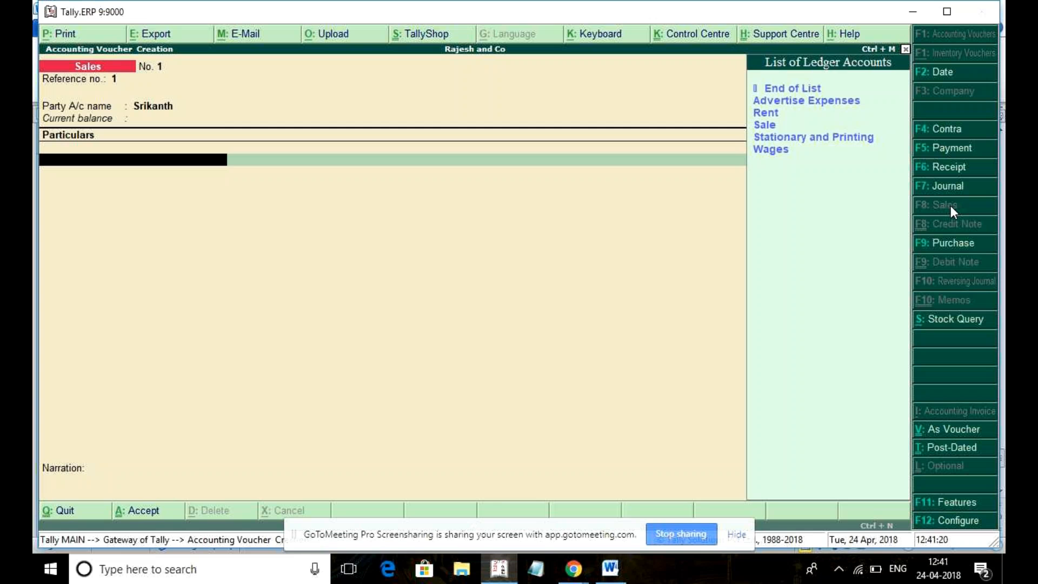
Step: Select the Sale ledger with an amount of 15000, reaccept the party details and save the sales voucher without a narration
key(Down)
key(Down)
key(Down)
key(Return)
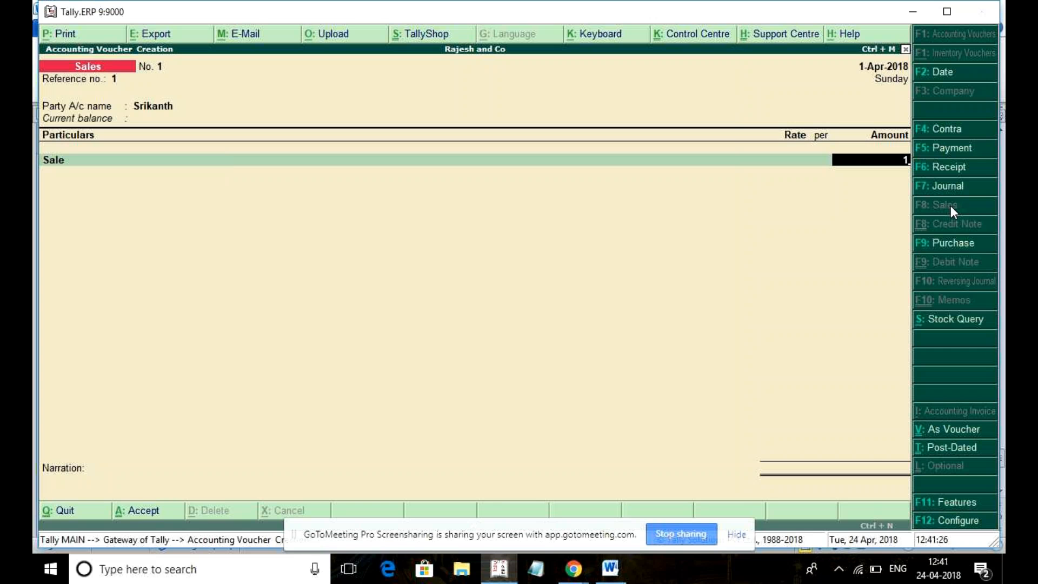
text(5000)
key(Return)
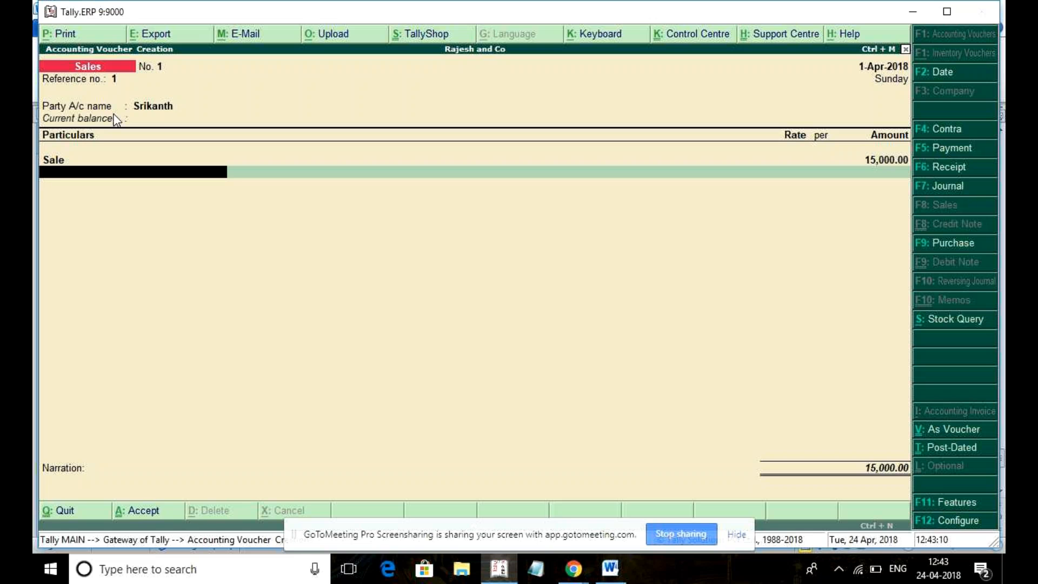
click(136, 119)
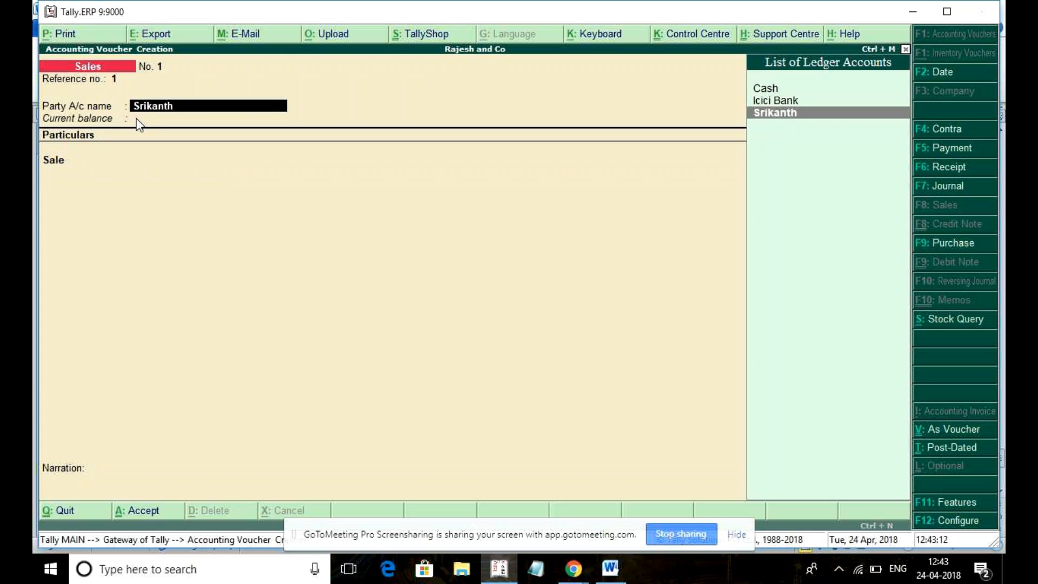
key(Return)
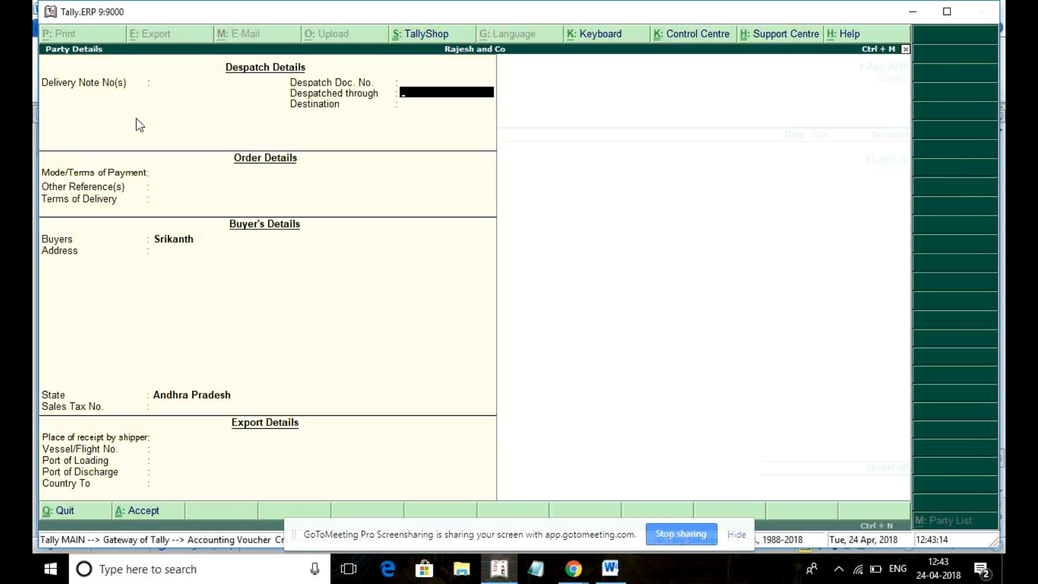
key(ctrl+a)
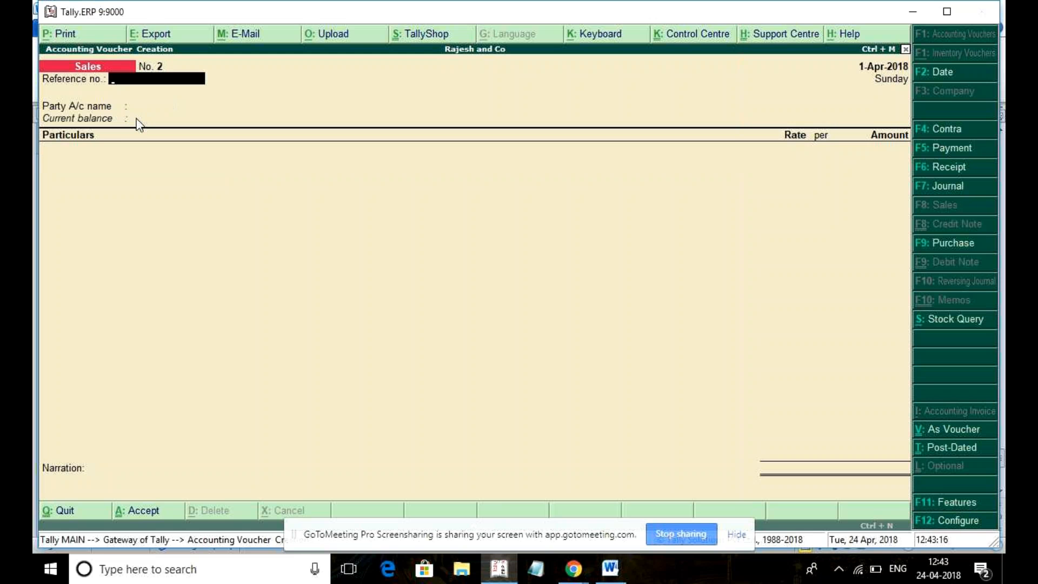
Step: Check the customer ledger's current balance in a new sales voucher with reference number 2, and quit without saving
text(2)
key(Return)
key(Down)
key(Down)
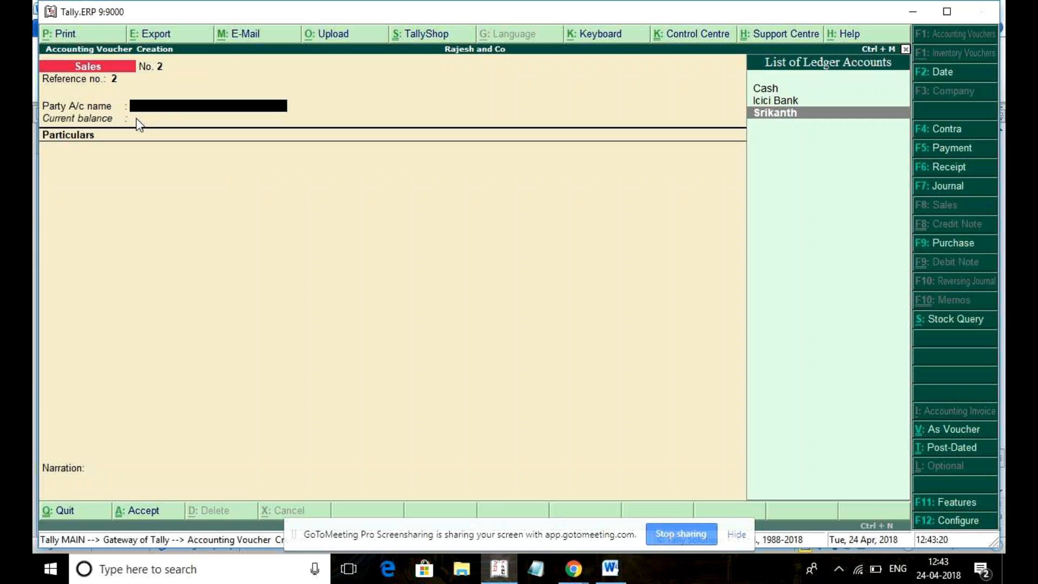
key(Return)
key(ctrl+a)
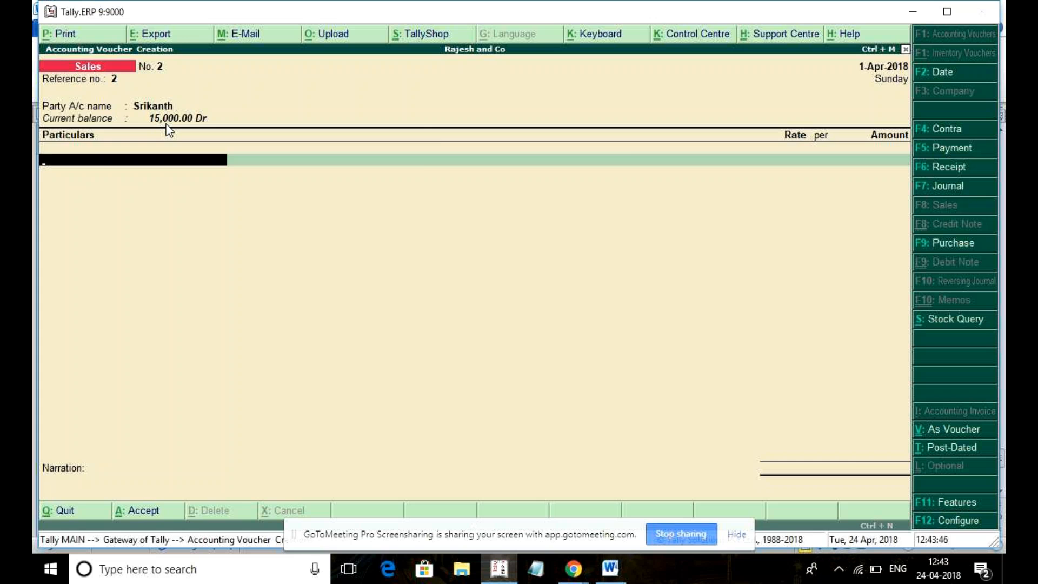
key(Escape)
key(y)
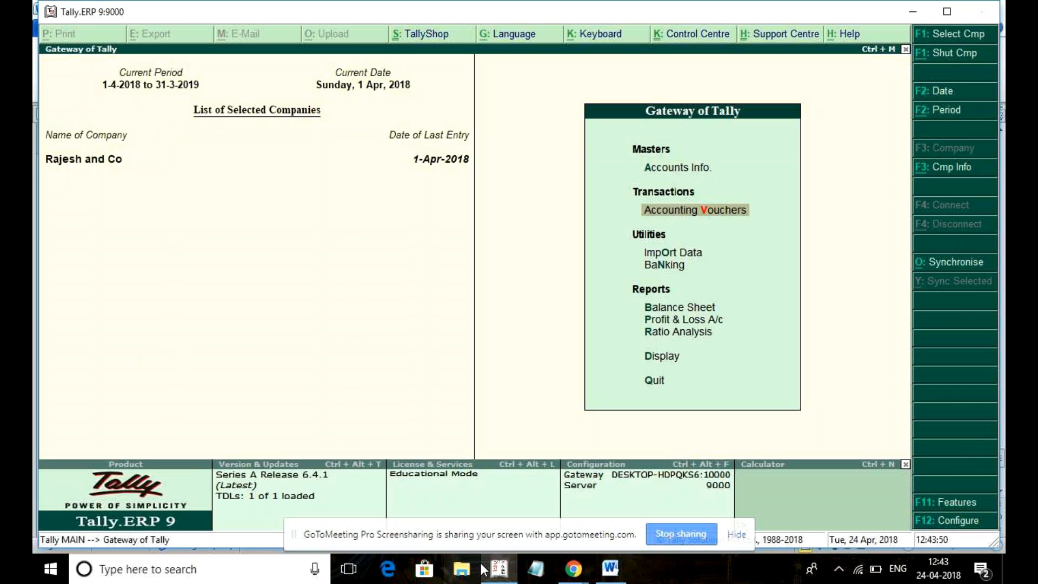
Step: Switch to the Charts of Accounts document in Word to read transaction 5 on the furniture purchase, and return to Tally.ERP 9
click(609, 577)
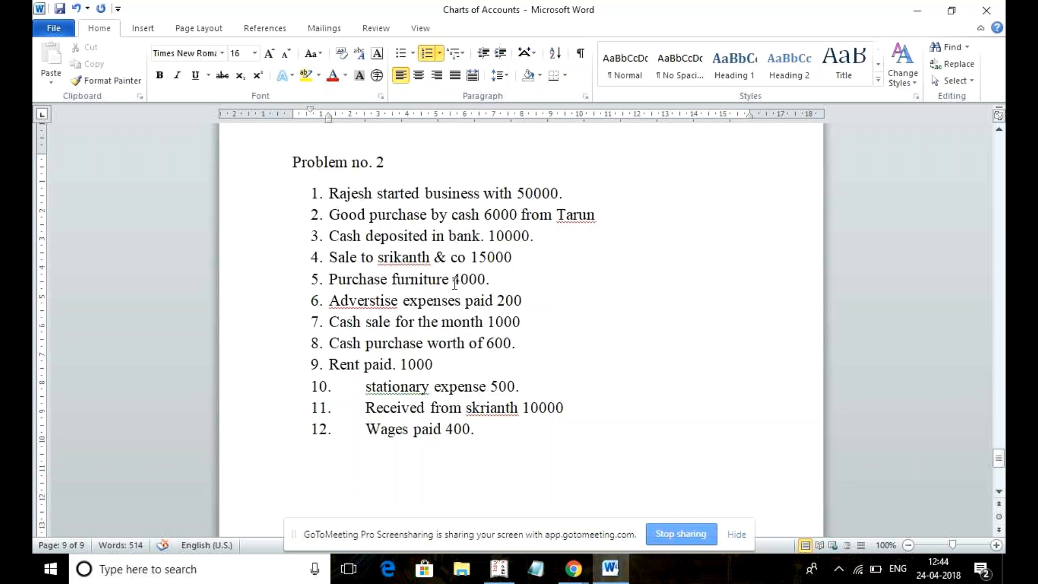
click(479, 281)
click(499, 570)
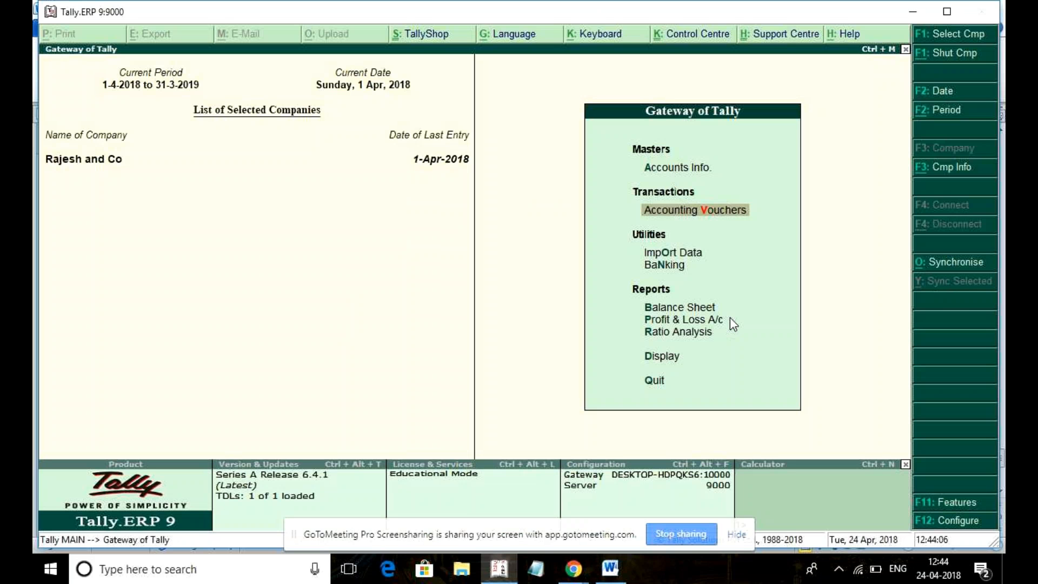
Step: Open a Purchase voucher in Accounting Vouchers, choose Cash as the party account and accept the party details unchanged
key(Return)
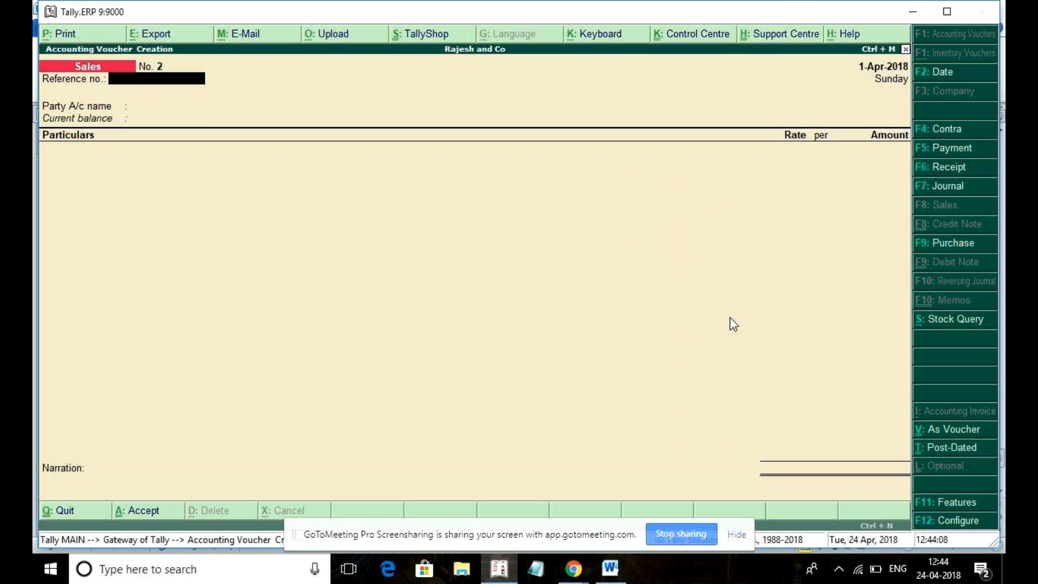
click(968, 245)
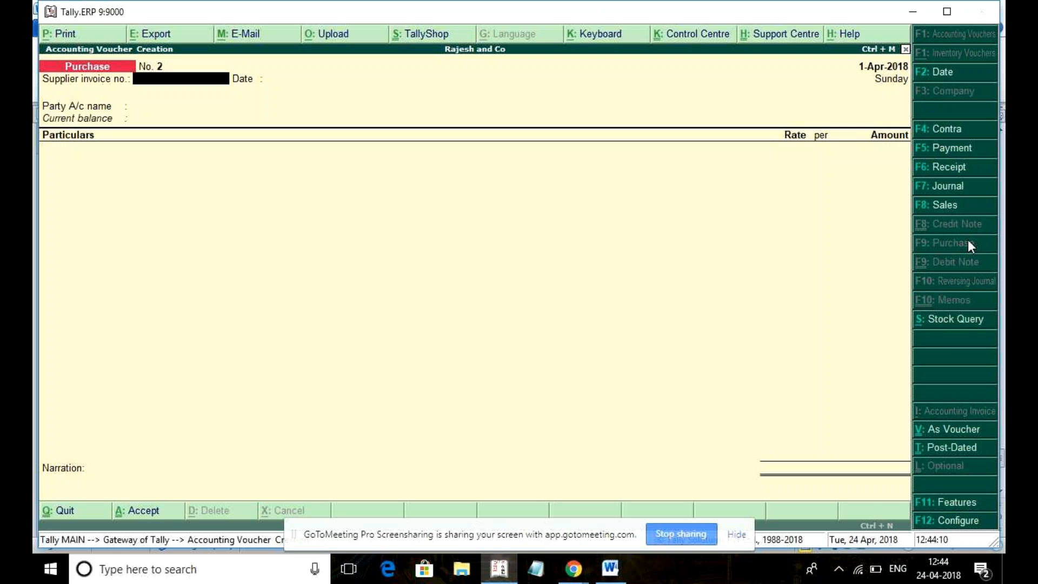
key(Return)
key(Return)
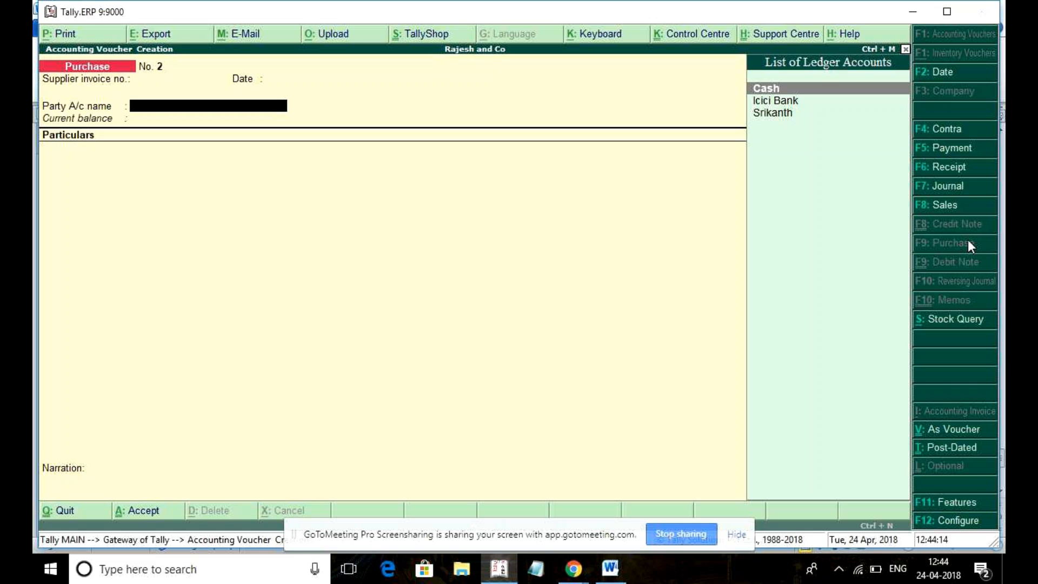
key(Return)
key(ctrl+a)
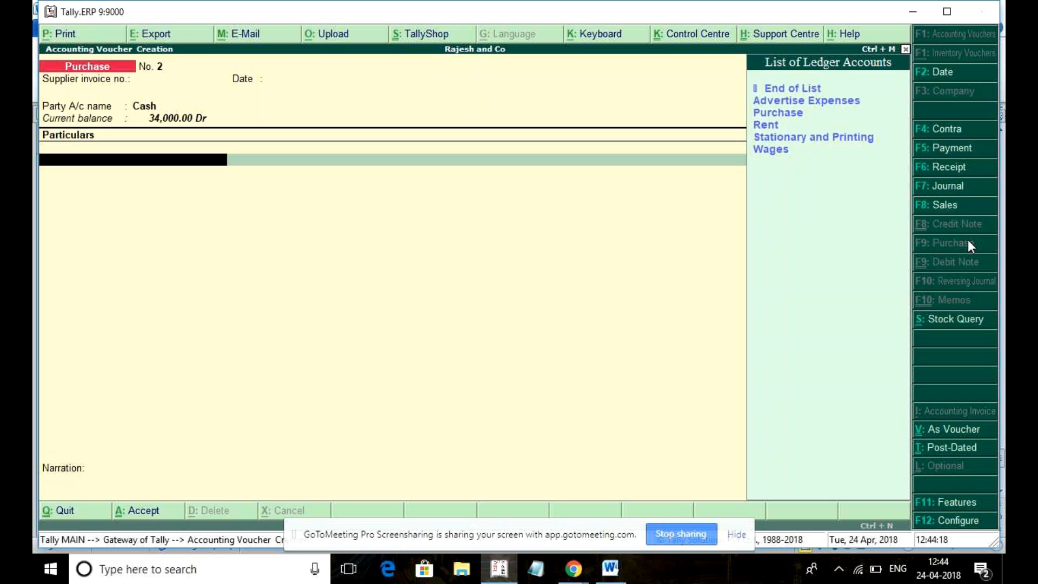
Step: Look through the purchase voucher's list of ledger accounts for a furniture ledger
key(Down)
key(Down)
key(Down)
key(Down)
key(Down)
key(Up)
key(Down)
key(Up)
key(Up)
key(Up)
key(Up)
key(Up)
key(Down)
key(Down)
key(Down)
key(Down)
key(Down)
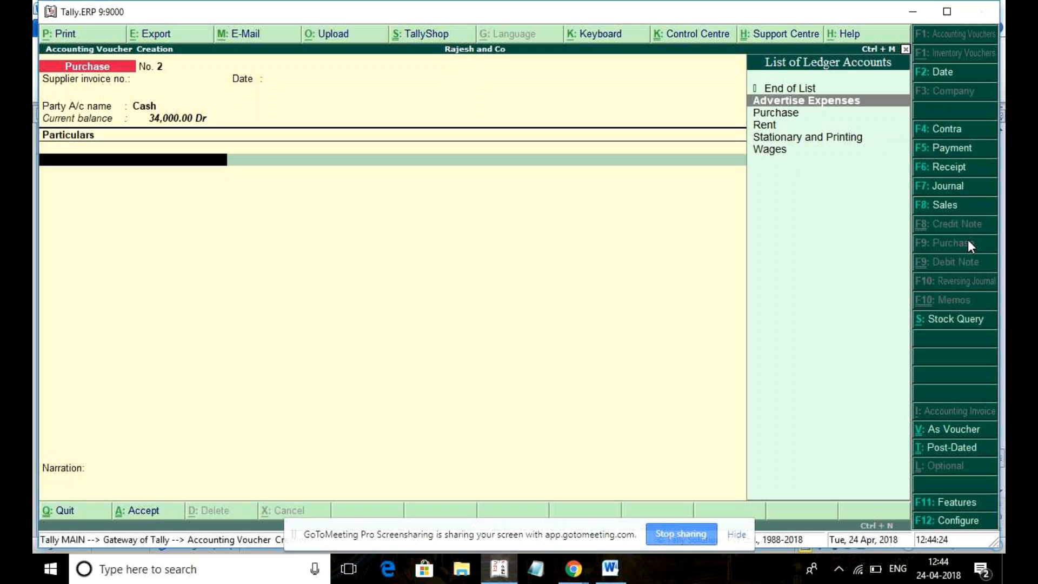
key(Up)
key(Up)
key(Up)
key(Up)
Step: Open and leave the Purchase Invoice Configuration, and switch the purchase entry from invoice to As Voucher mode
click(961, 518)
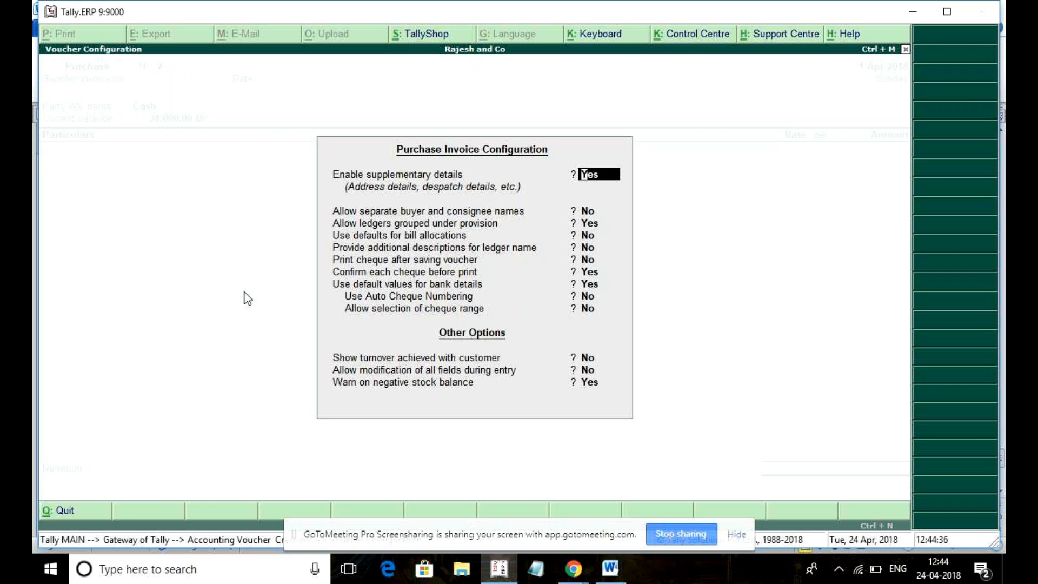
key(n)
key(Escape)
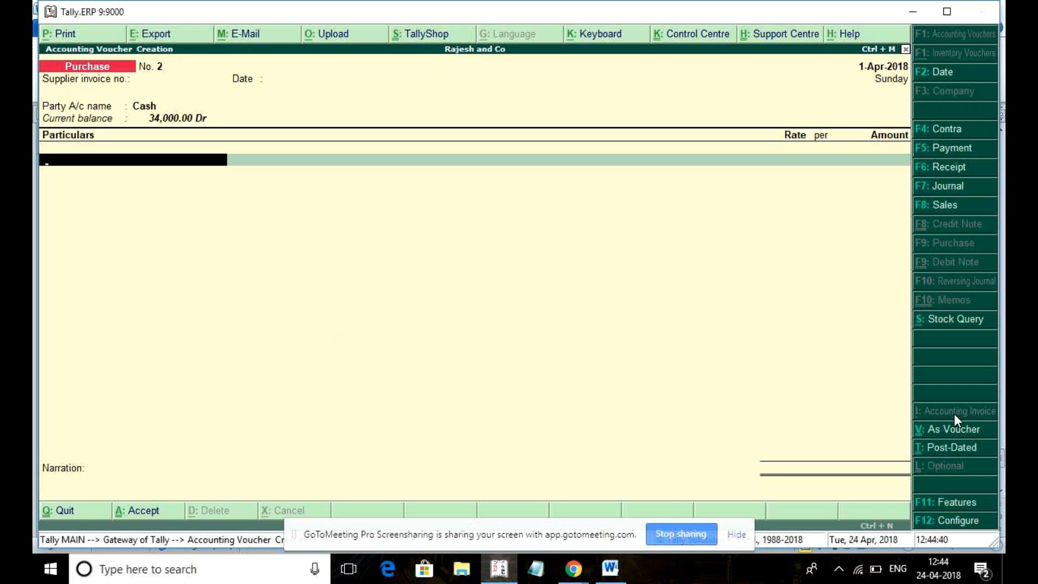
click(955, 431)
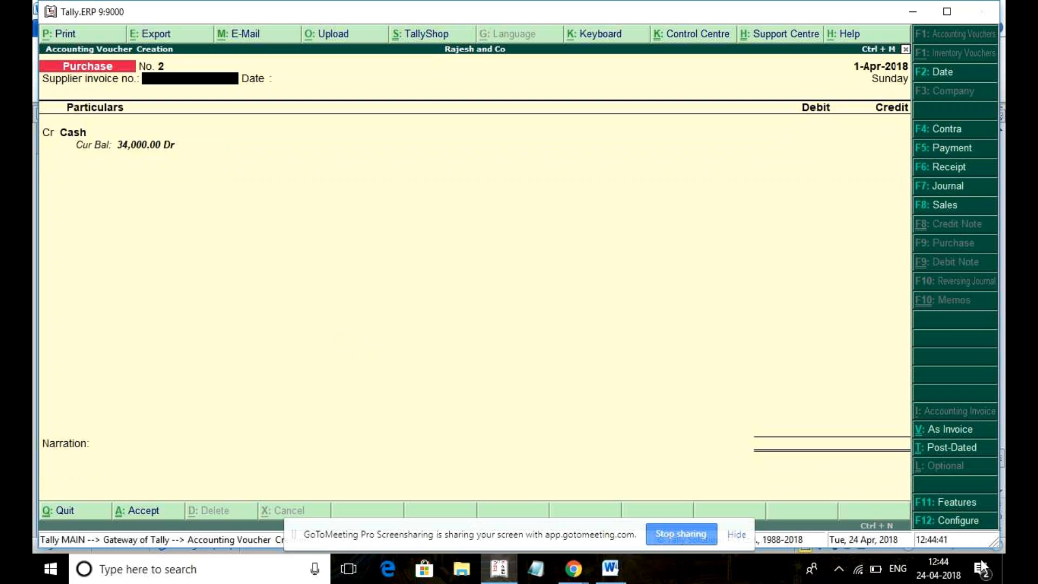
Step: Review the purchase voucher's standard and advanced configuration, including the option Allow expenses/fixed assets in purchase vouchers, and return to the voucher
click(952, 518)
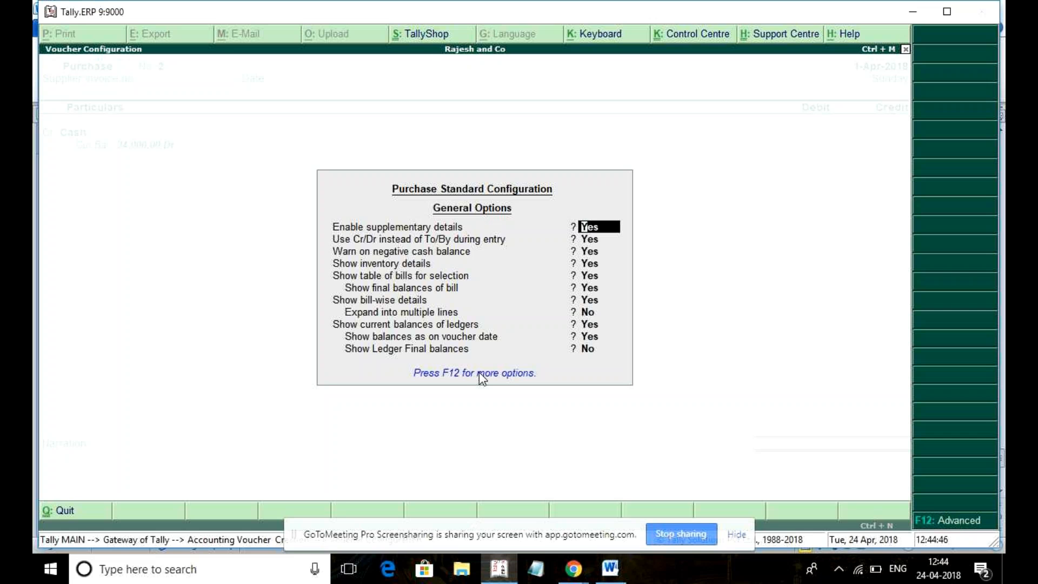
key(Return)
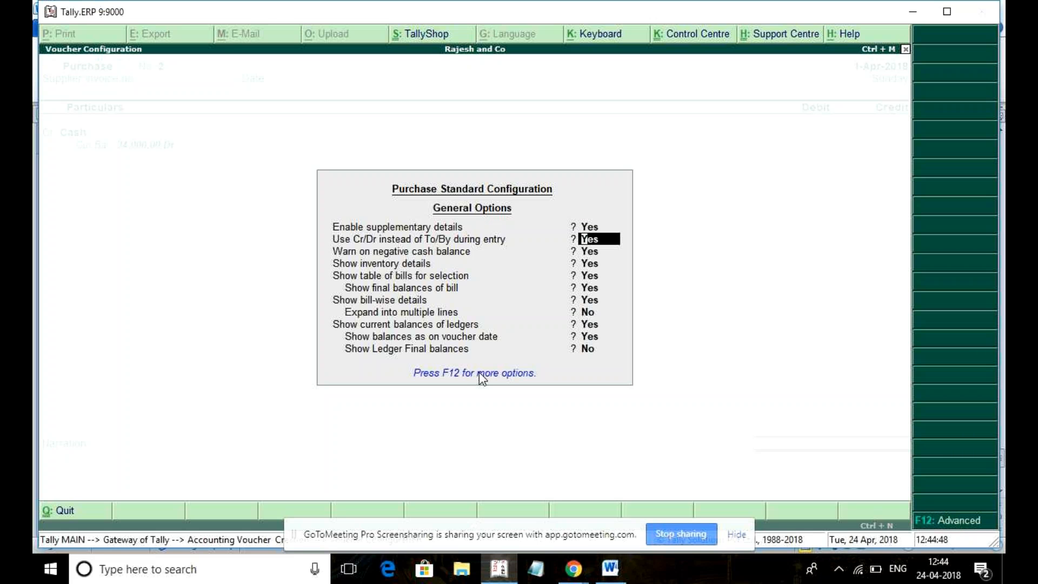
click(946, 524)
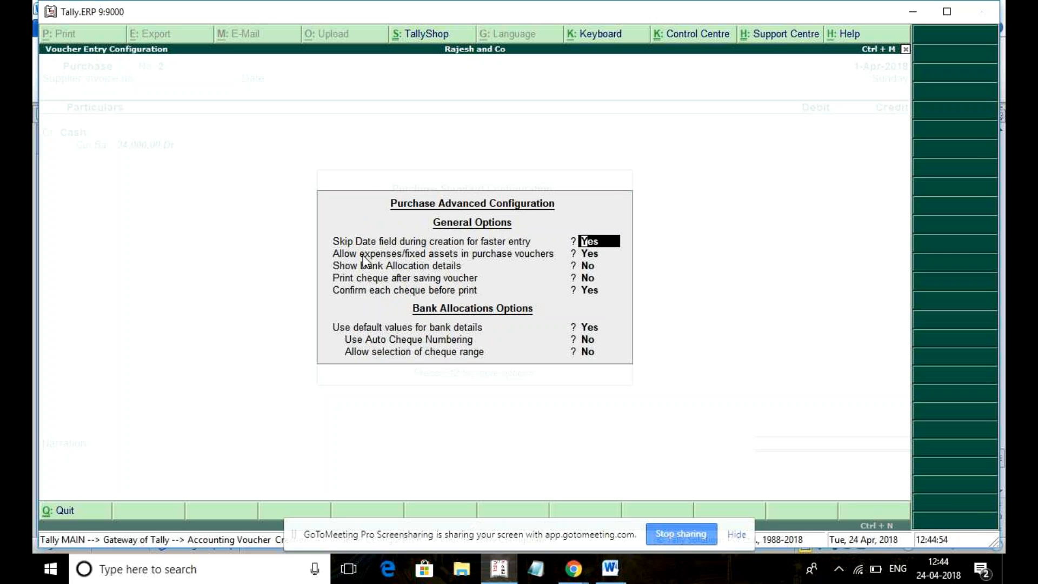
key(Return)
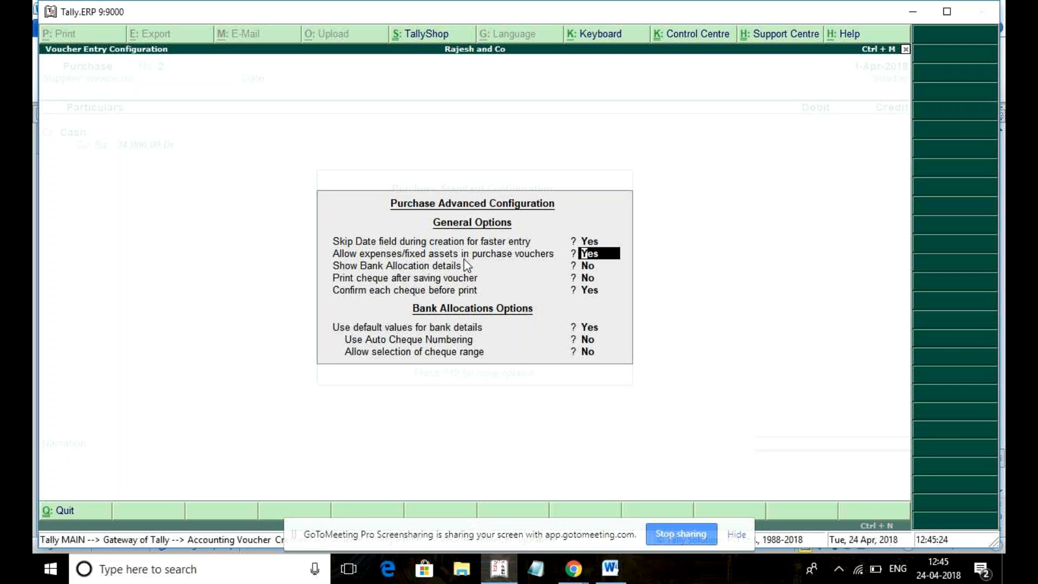
key(Return)
key(Escape)
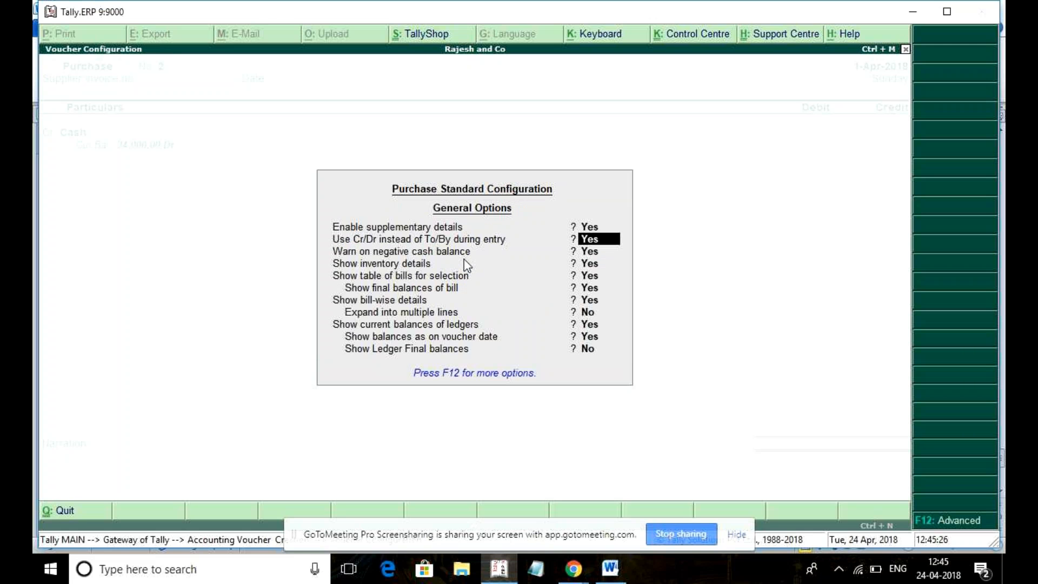
key(Escape)
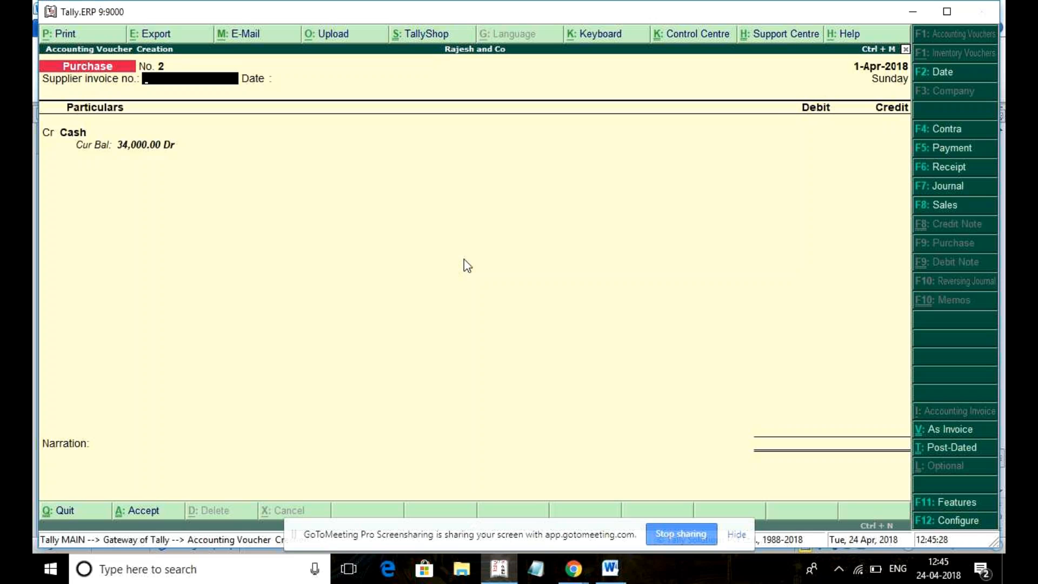
Step: Set the supplier invoice number to 2, accept the date 1-Apr-2018 and keep Cash as the credited ledger
text(2)
key(Return)
key(Return)
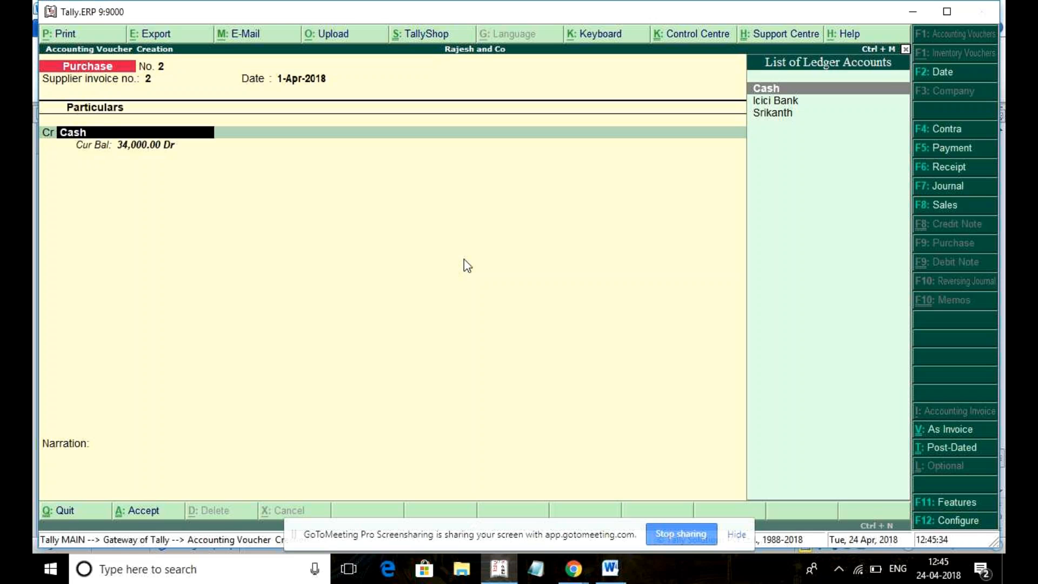
key(Return)
key(Return)
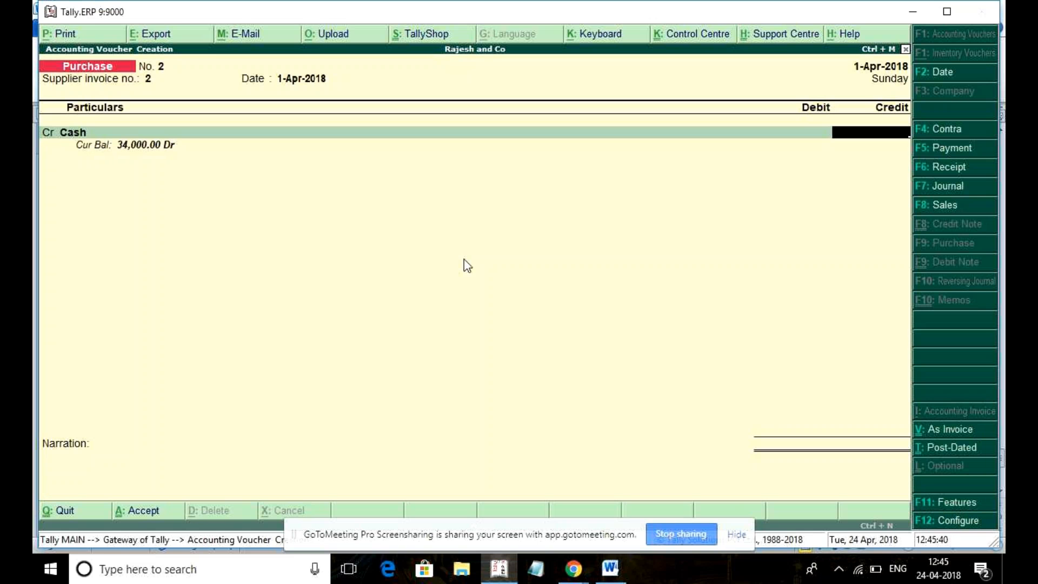
Step: Check the furniture purchase in the Word problem list, and credit Cash with 4000 in the Tally purchase voucher
key(alt+Tab)
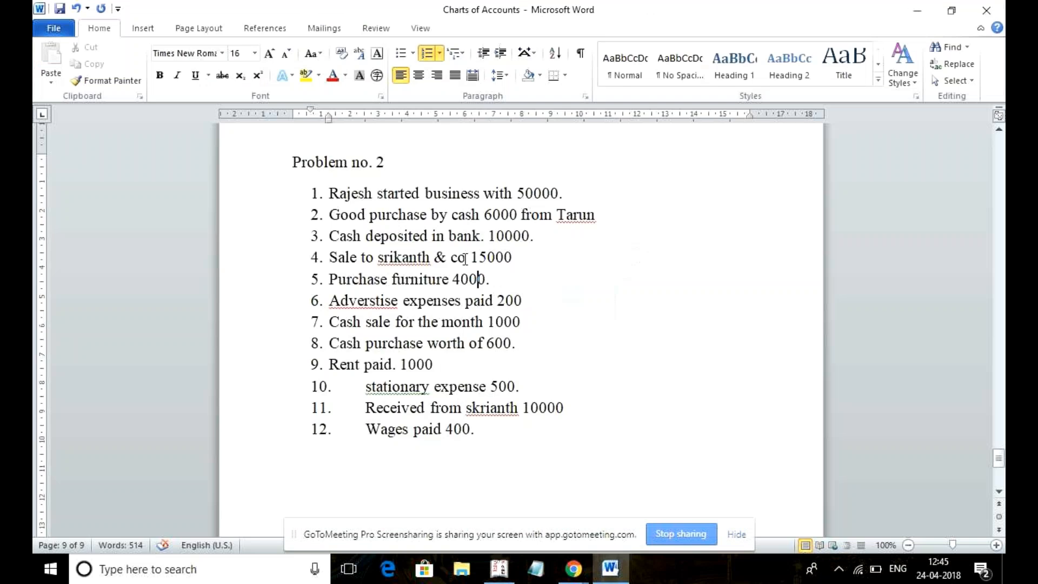
key(alt+Tab)
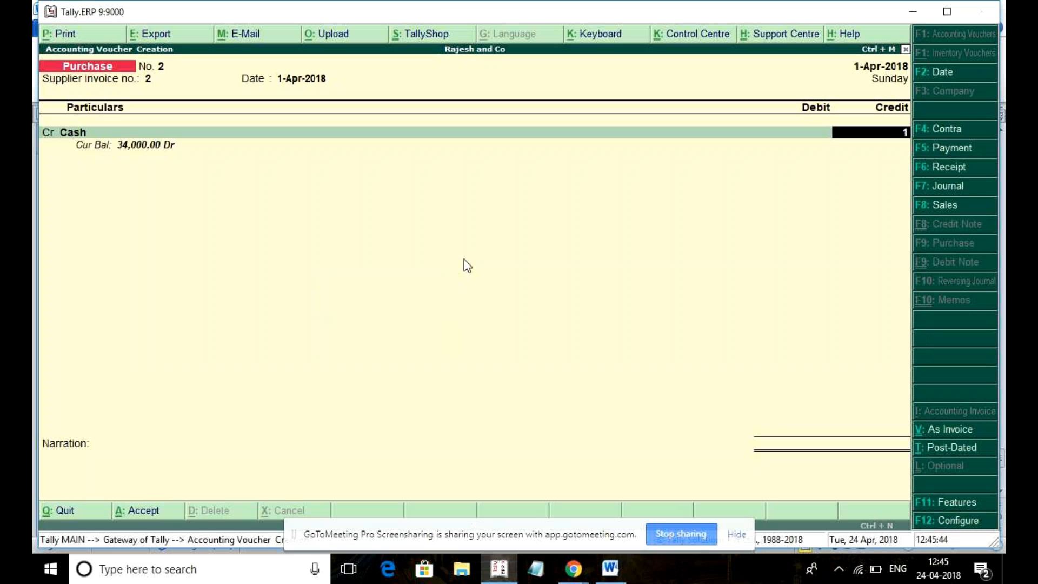
text(4000)
key(Return)
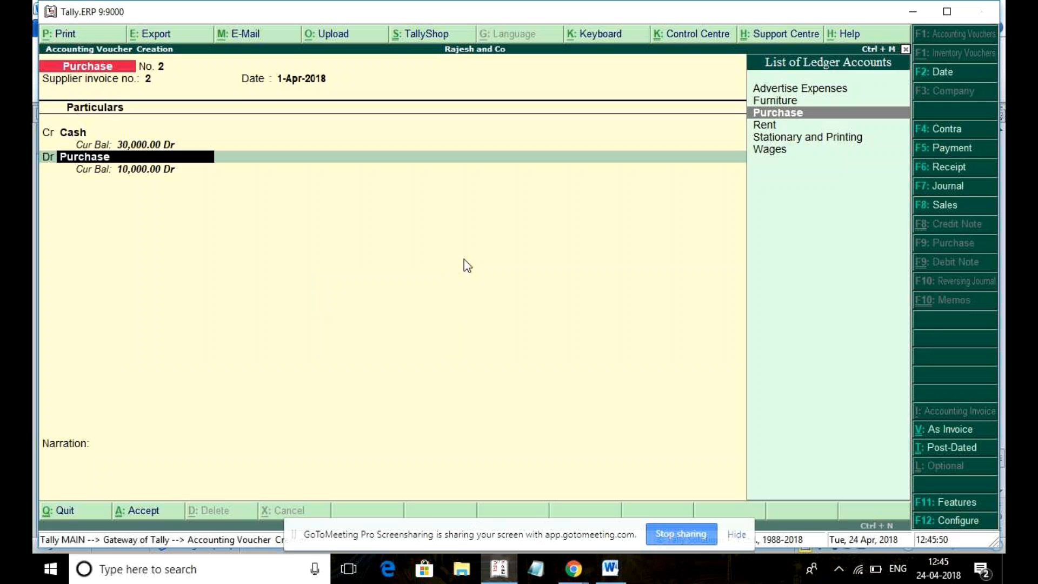
Step: Debit the Furniture ledger with 4,000.00 and save the purchase voucher without a narration
key(Up)
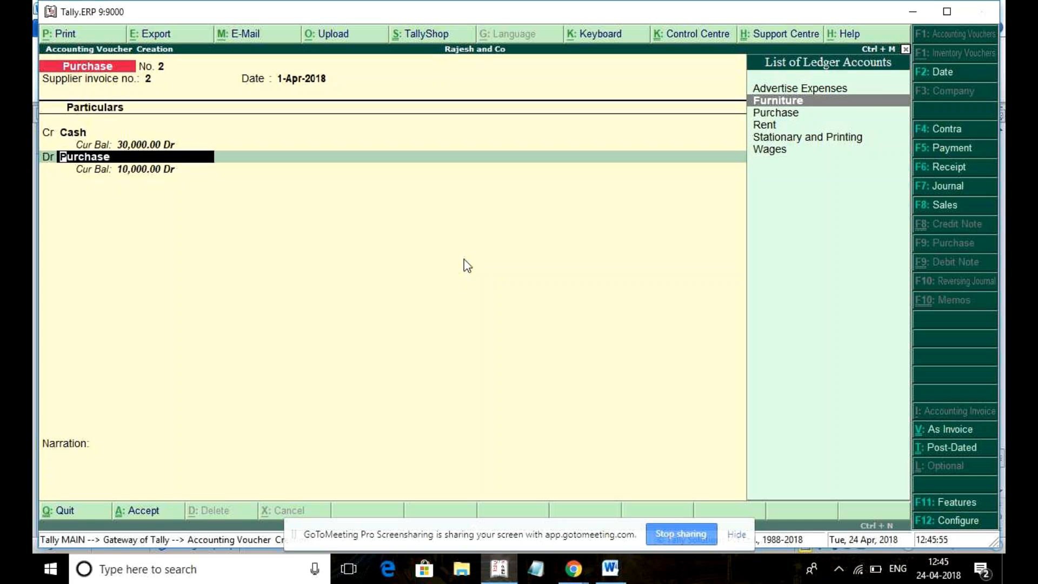
key(Return)
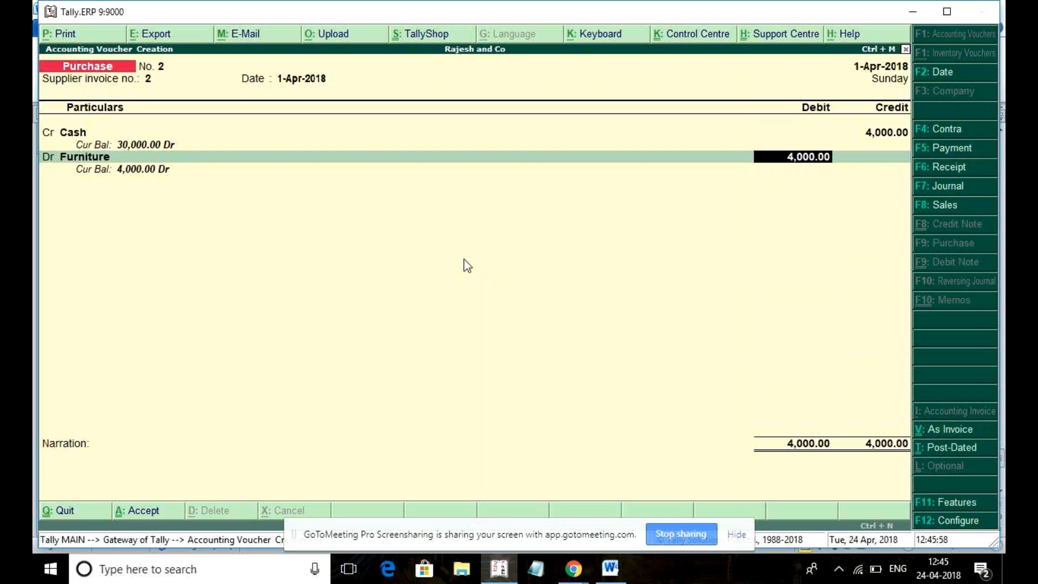
key(Return)
key(Return)
key(Return)
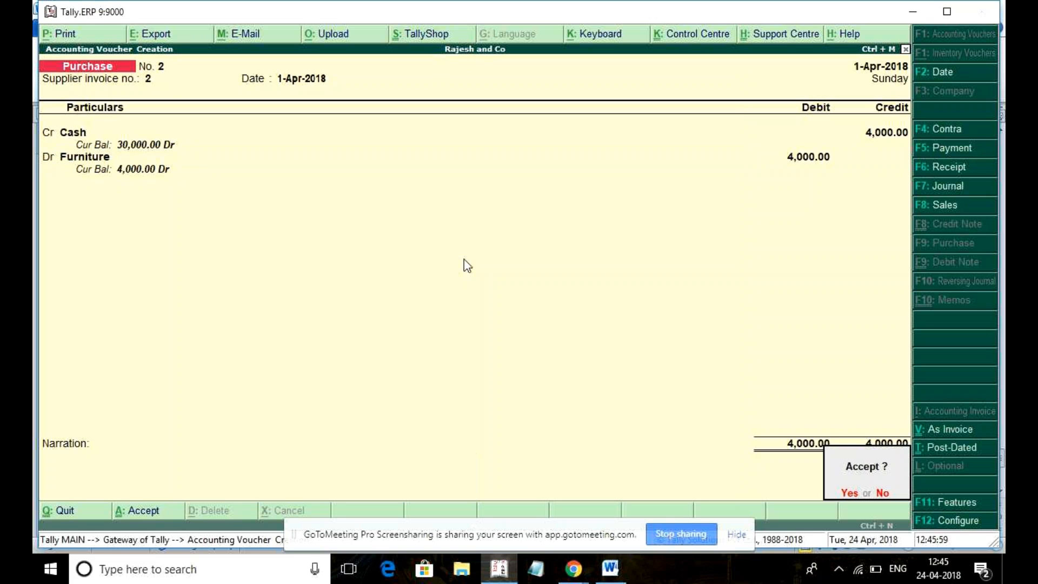
key(Return)
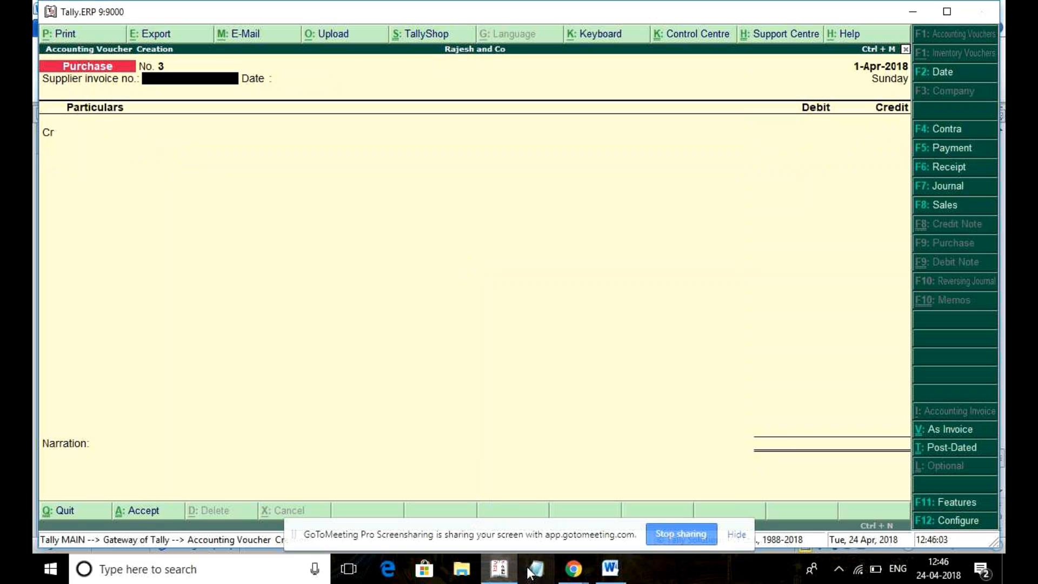
Step: Switch the new purchase entry to As Invoice mode, with supplier invoice number 3, date 1-Apr-2018 and Cash as the party account
click(609, 569)
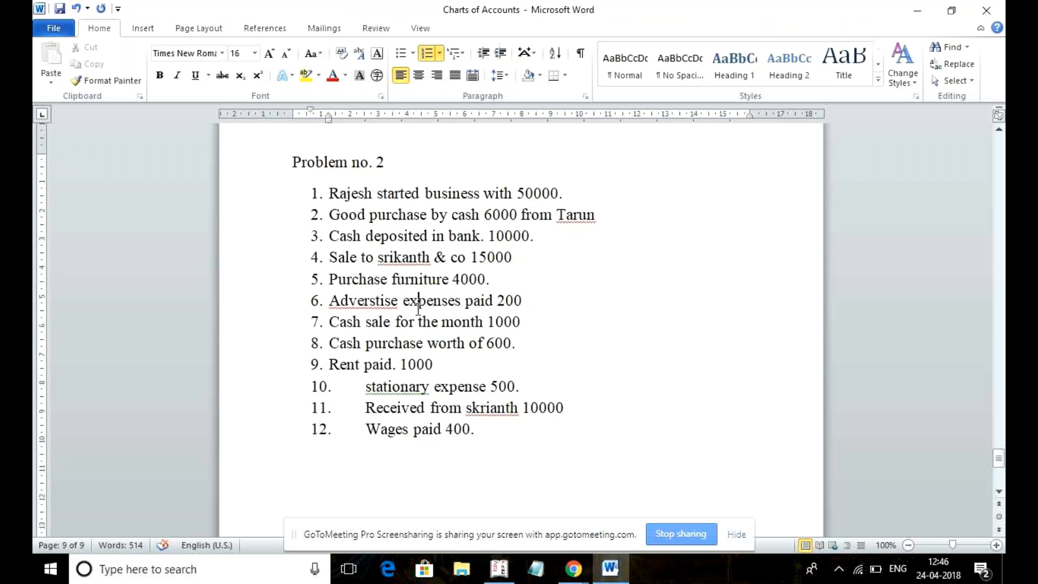
click(494, 572)
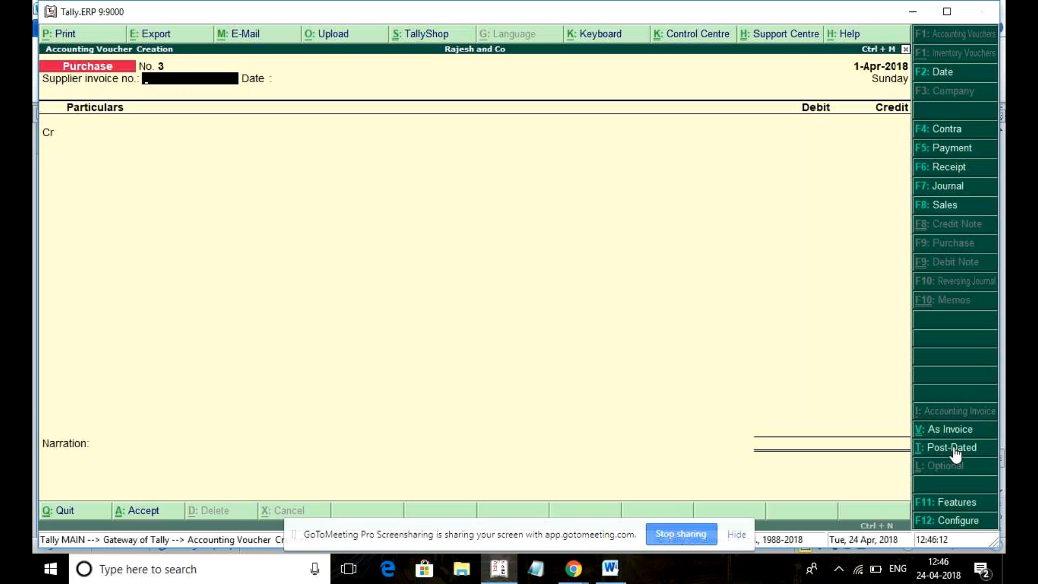
click(941, 430)
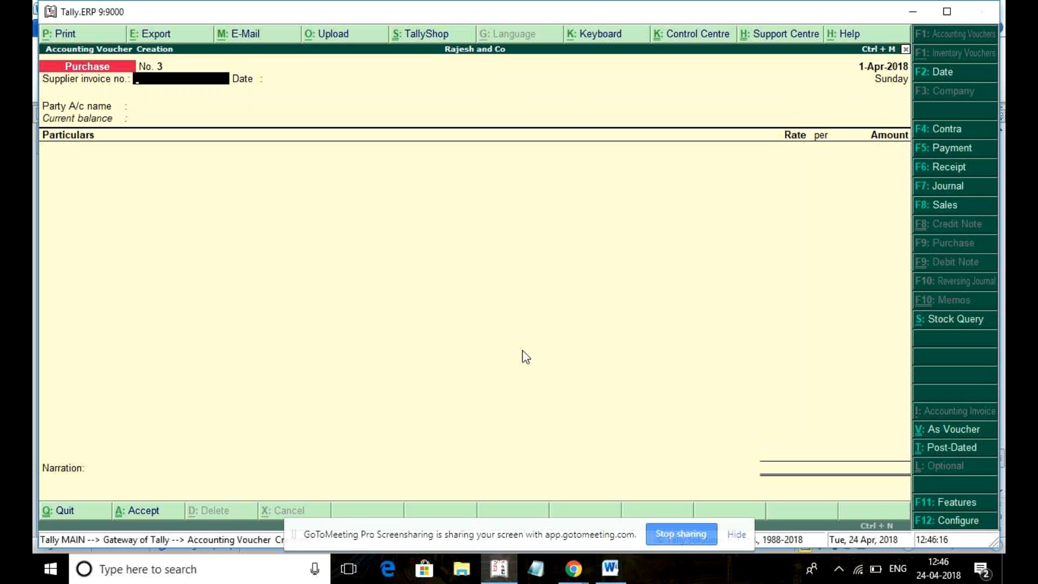
text(3)
key(Return)
key(Return)
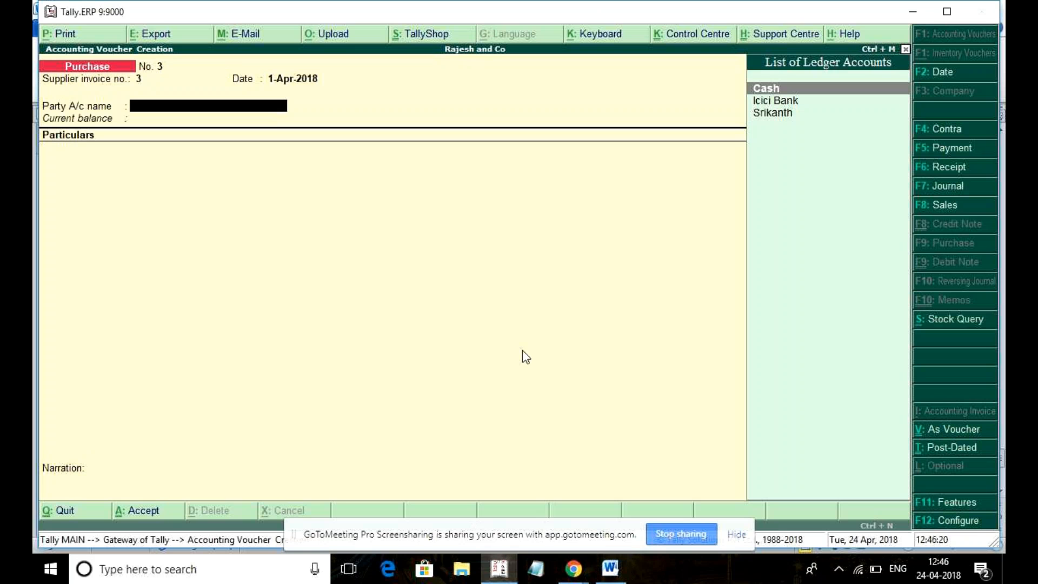
key(Return)
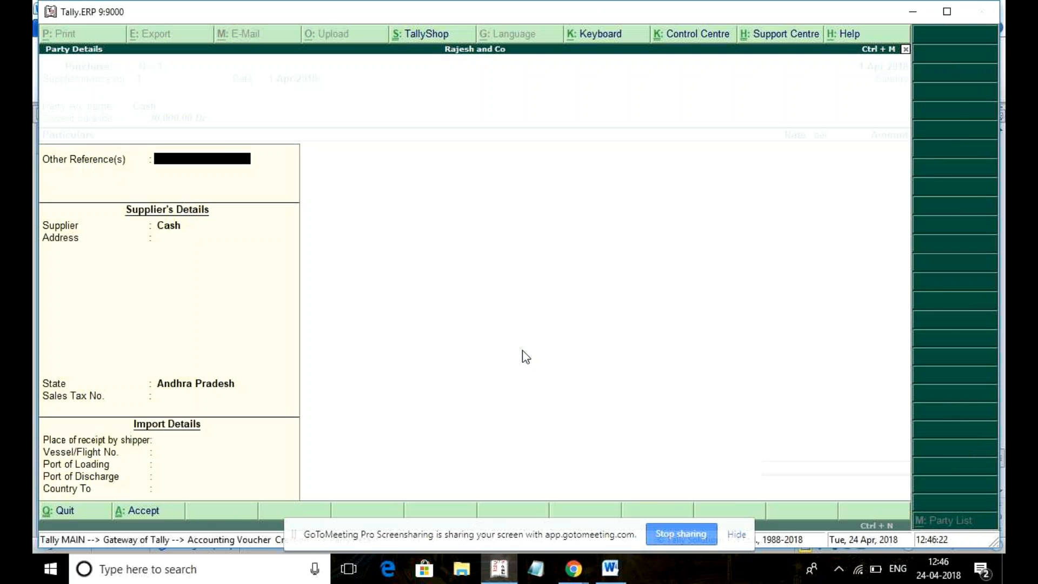
key(Return)
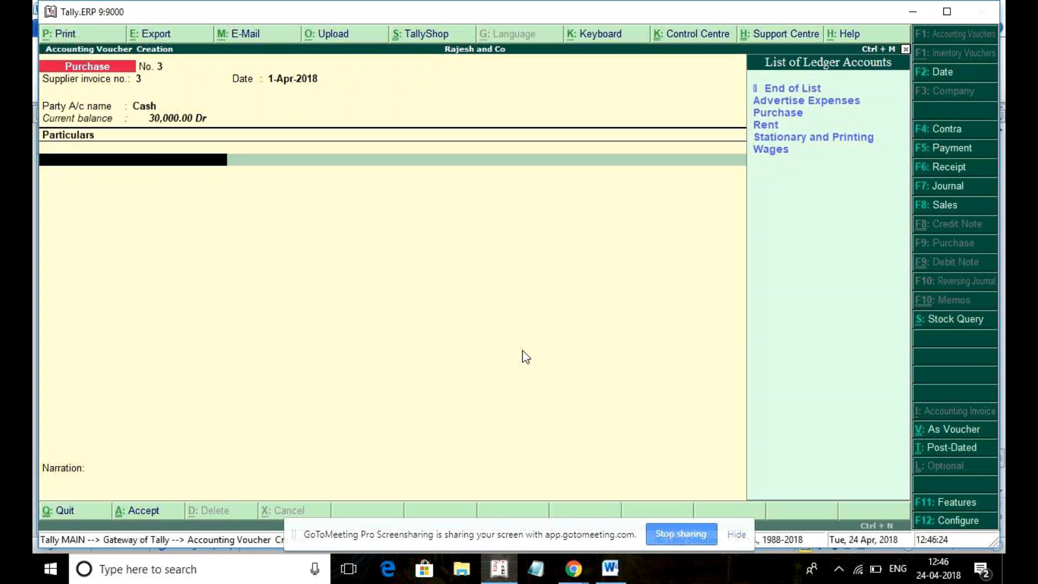
Step: Enter Advertise Expenses for 200, as listed in the Word problem, and save the purchase invoice without a narration
key(Down)
key(Up)
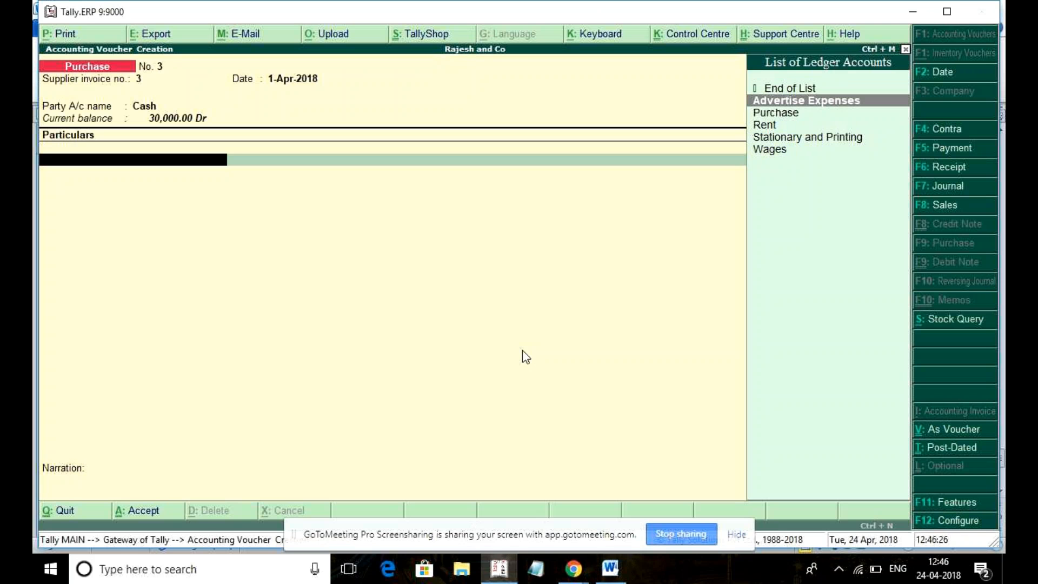
key(Return)
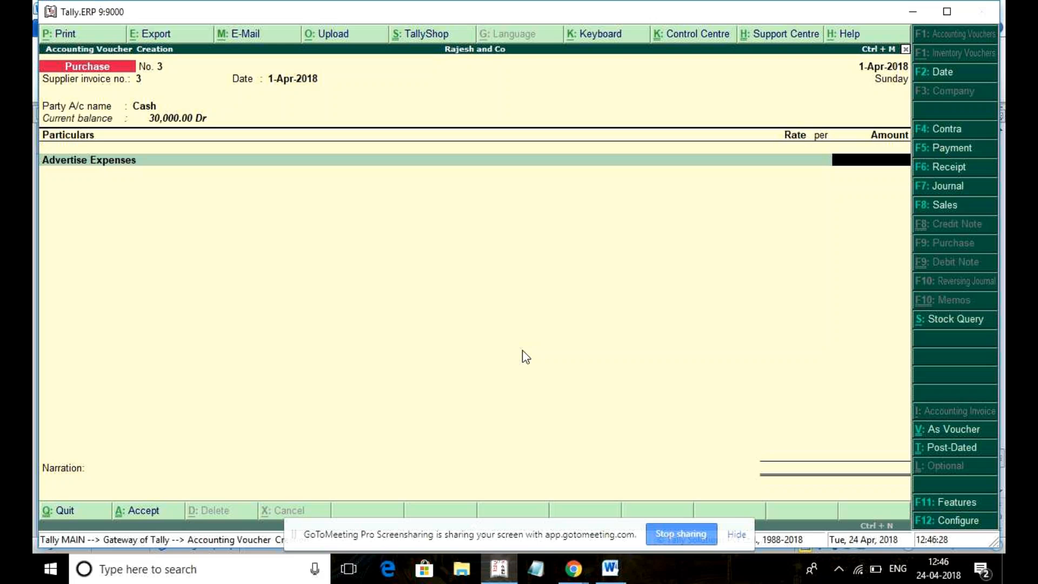
key(alt+Tab)
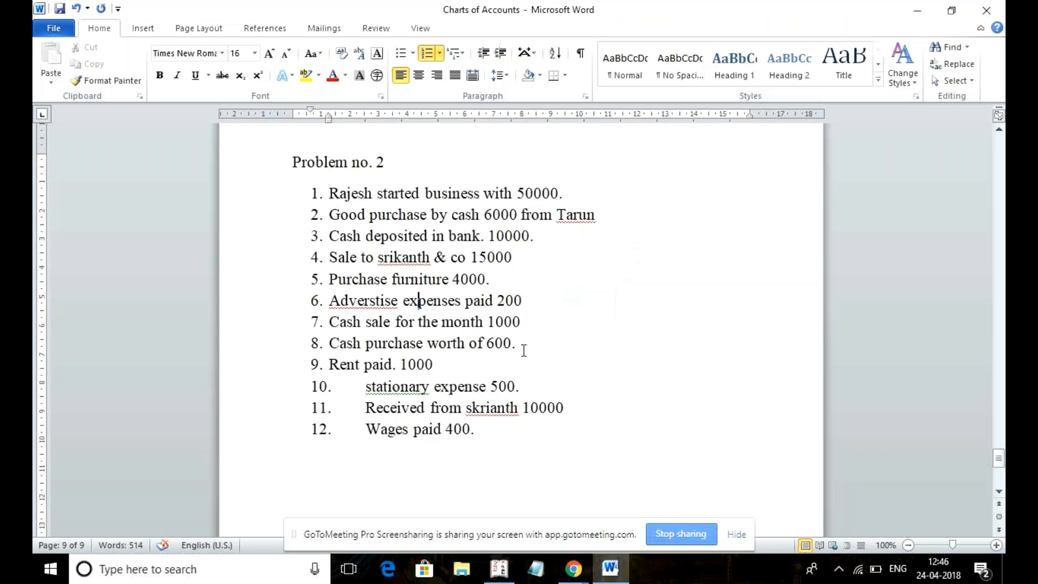
key(alt+Tab)
text(200)
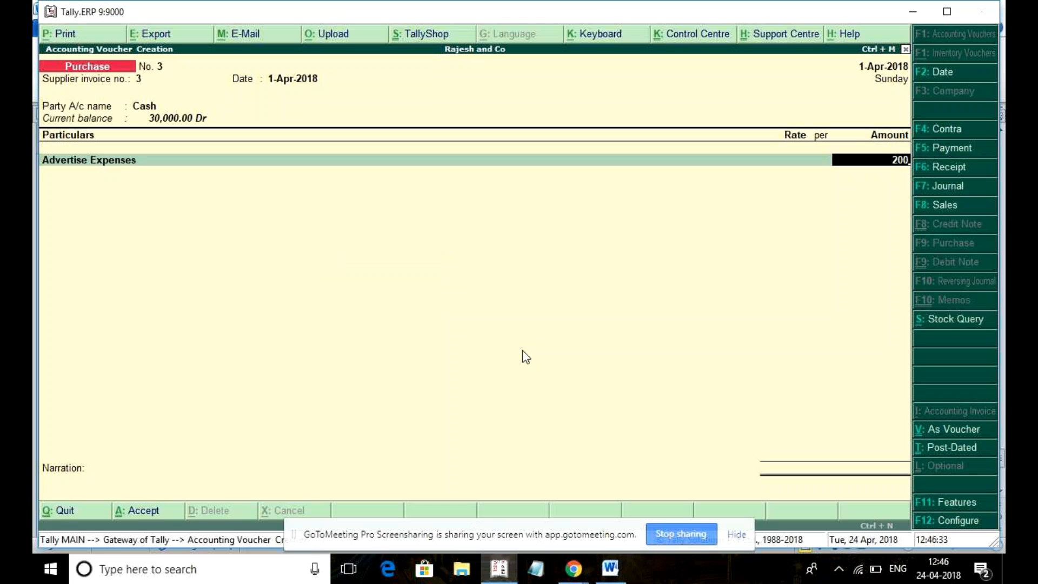
key(Return)
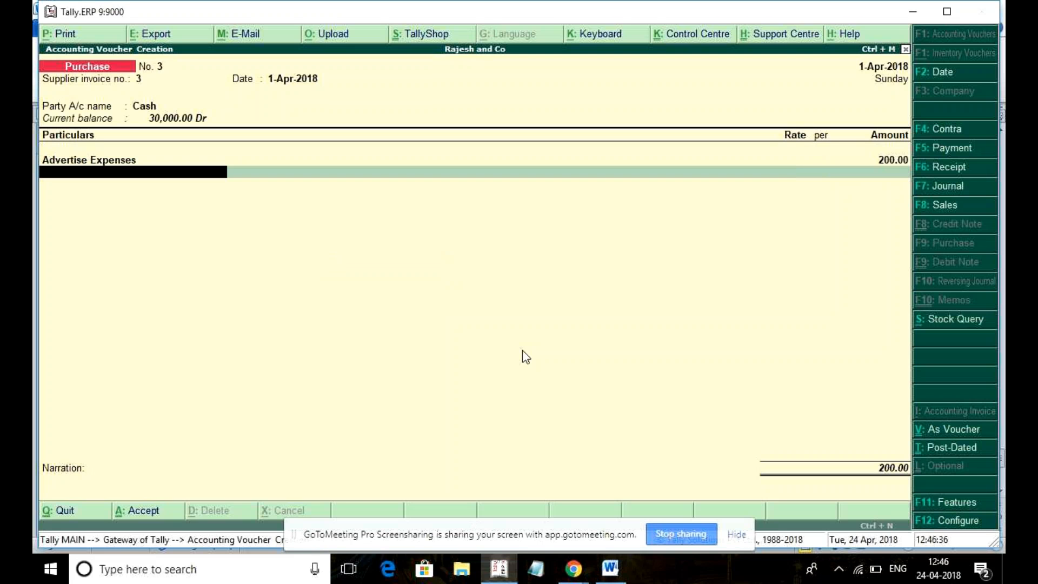
key(Return)
key(Return)
key(Return)
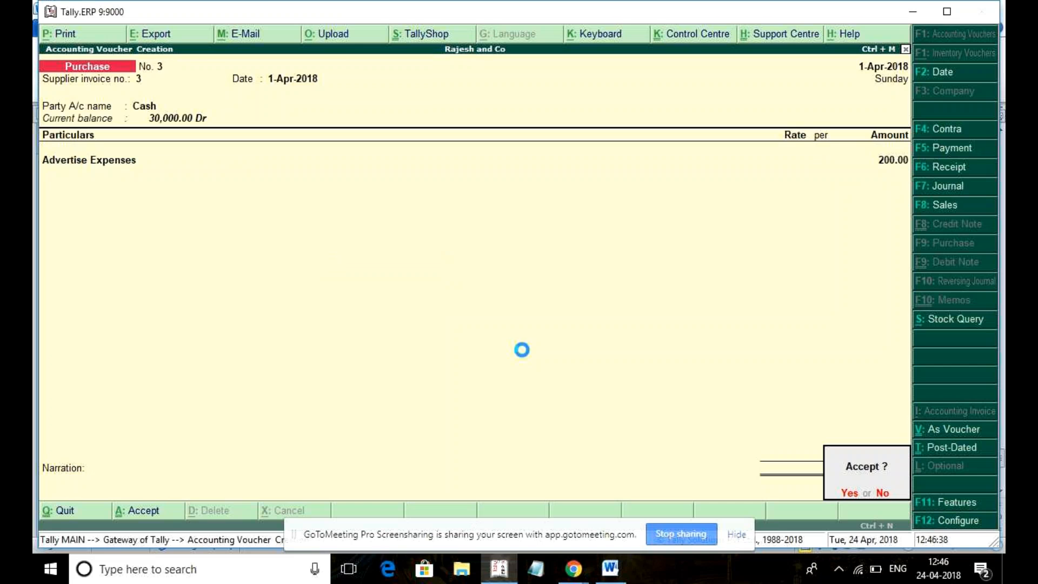
Step: Check the cash sale in the Word problem list, and start a Tally sales voucher with reference number 2 and Cash as the party account
key(alt+Tab)
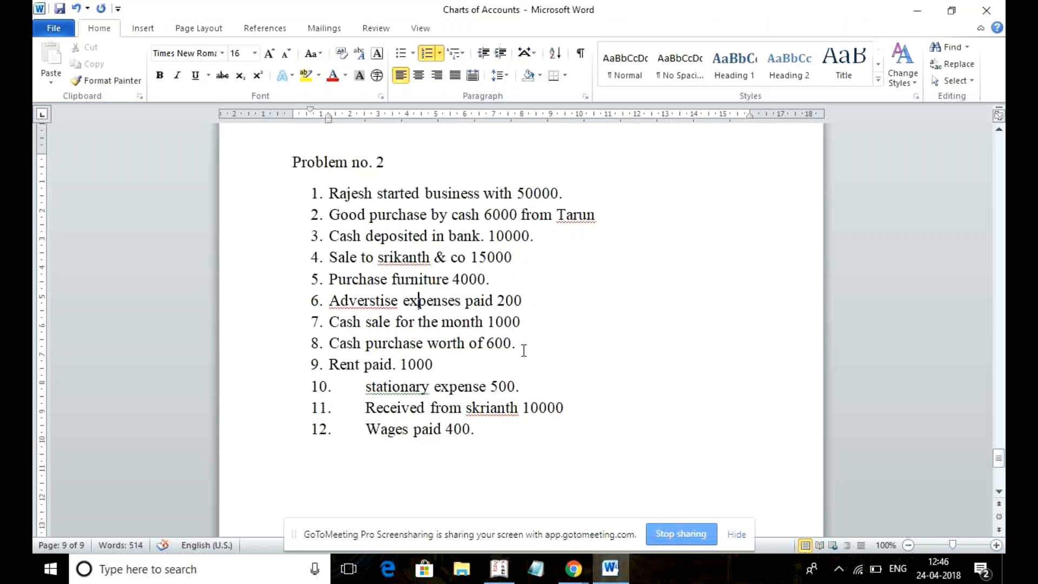
key(alt+Tab)
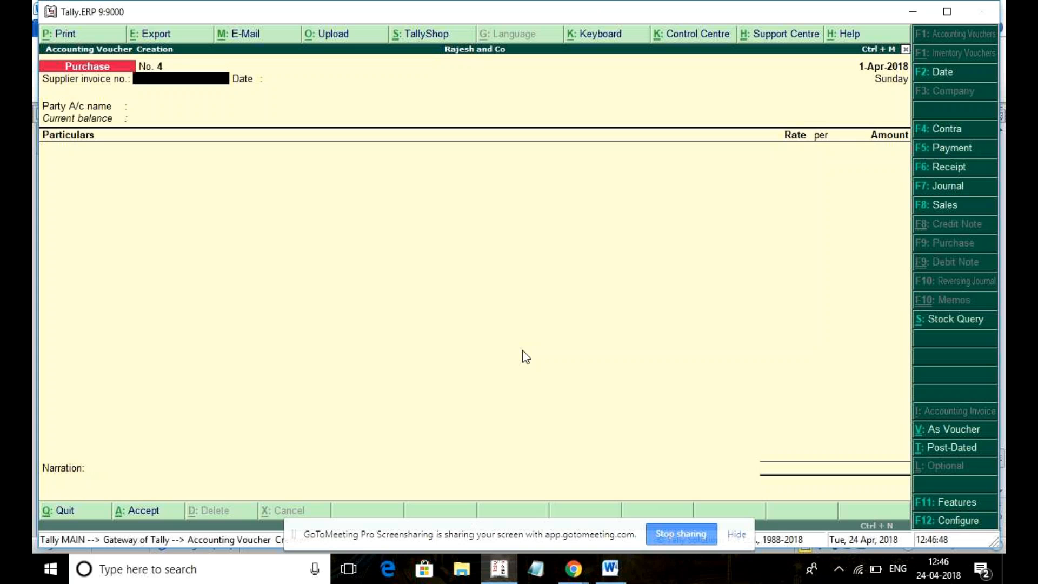
key(F8)
text(2)
key(Return)
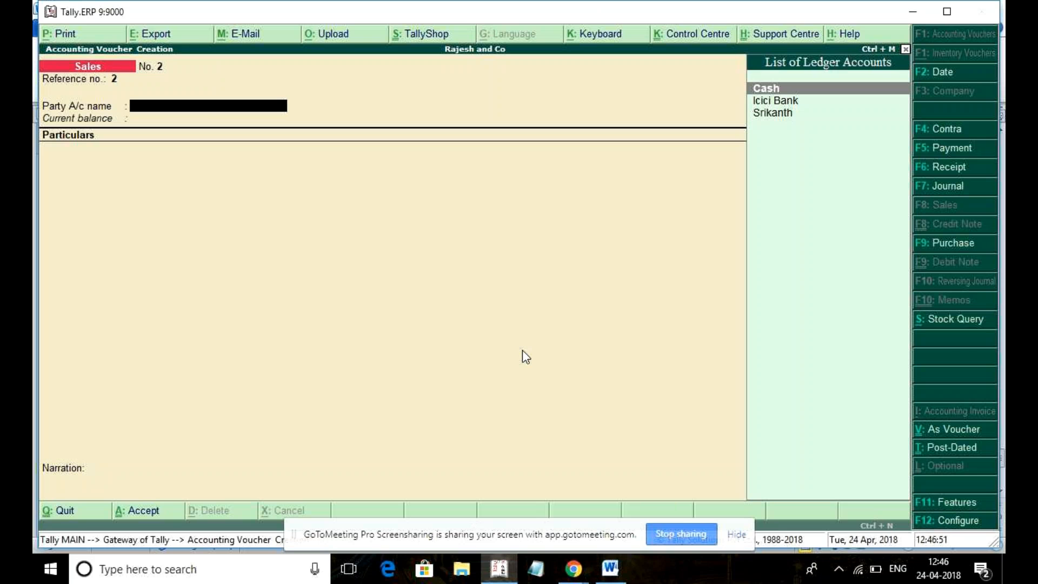
key(Return)
key(ctrl+a)
Step: Add the Sale ledger for 1000 to the sales voucher and save it
key(Down)
key(Down)
key(Down)
key(Return)
text(1,000)
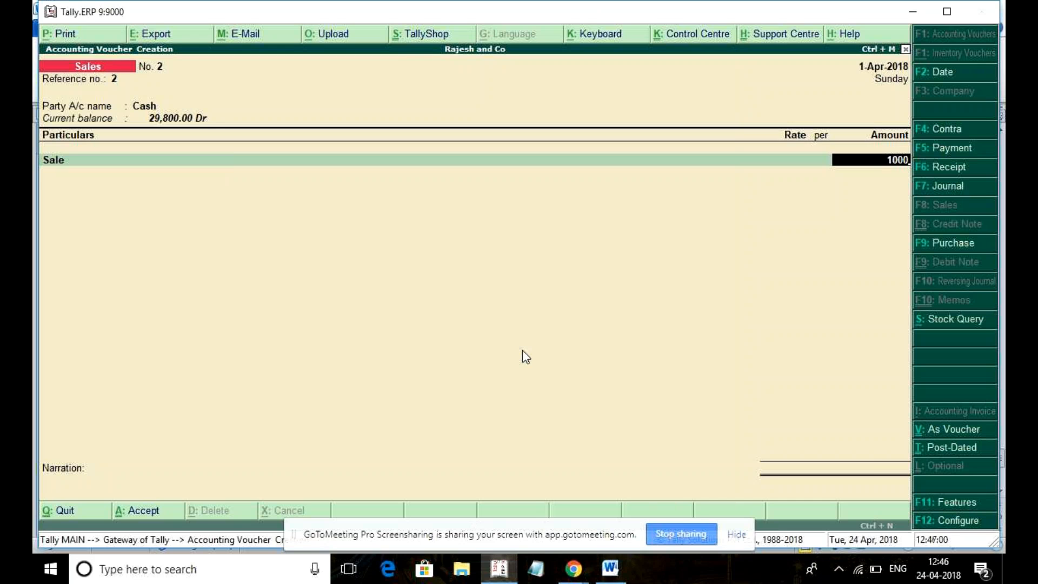
key(Return)
key(Return)
key(ctrl+a)
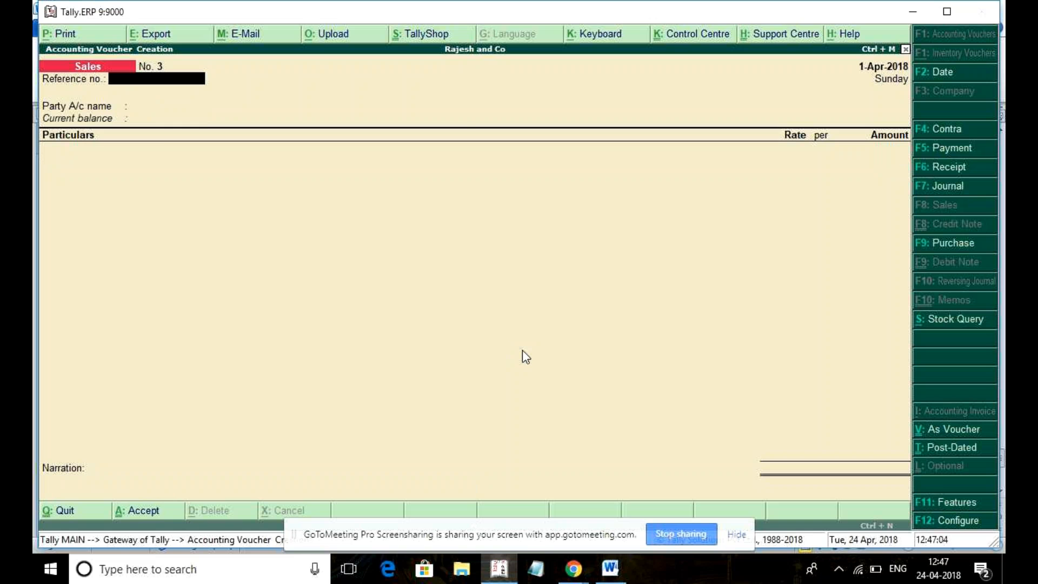
Step: Consult the Word problem list, and start a Tally purchase voucher with supplier invoice number 4, date 1-Apr-2018 and Cash as the party account
click(603, 573)
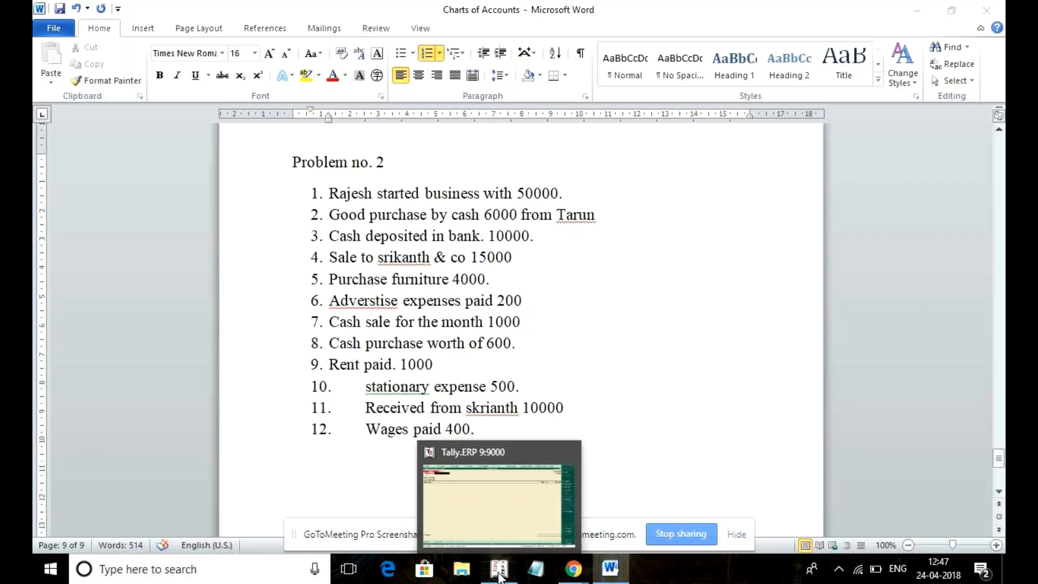
click(498, 568)
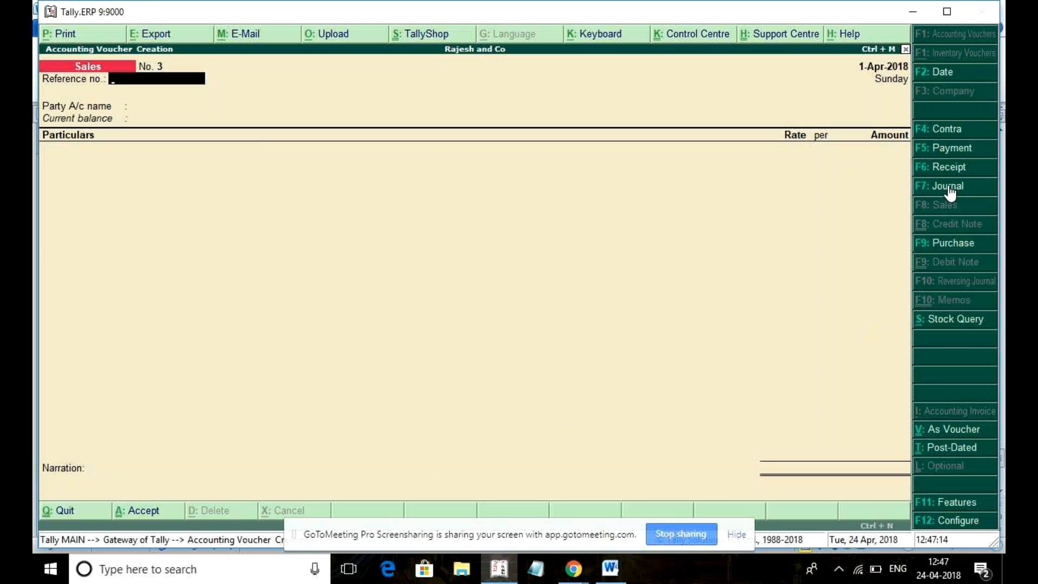
click(941, 245)
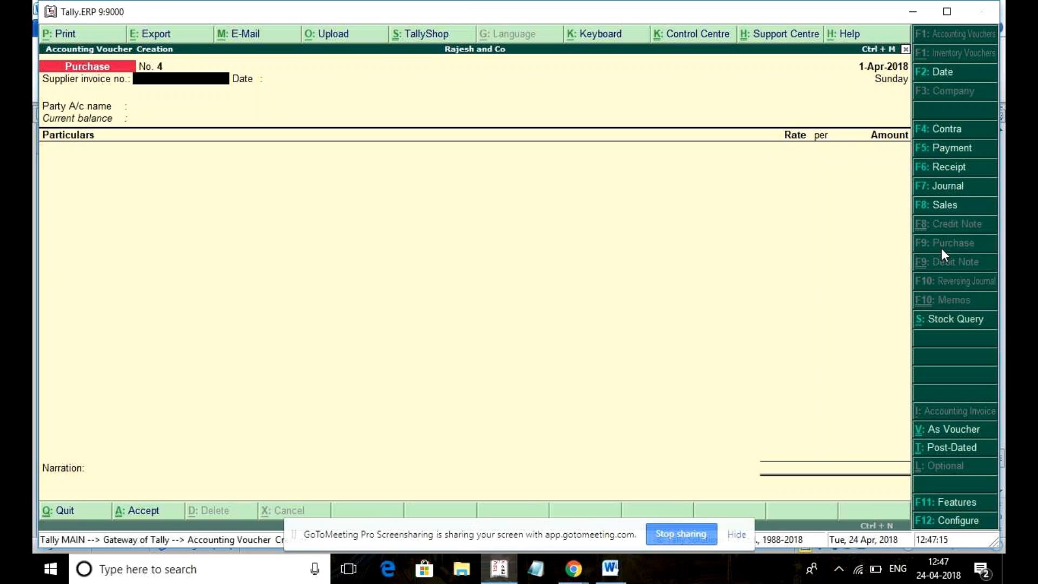
text(4)
key(Return)
key(Return)
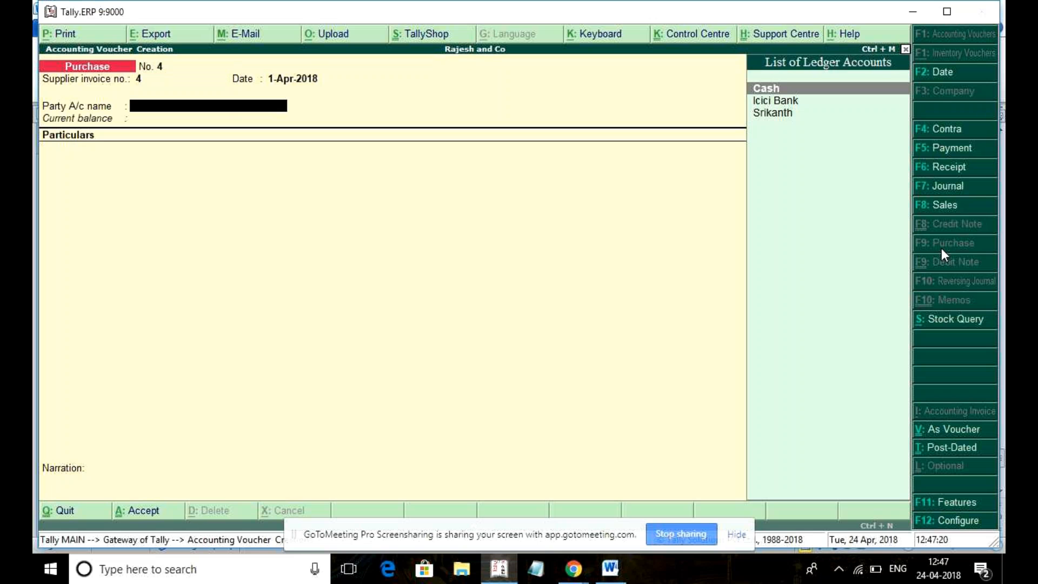
key(Return)
key(ctrl+a)
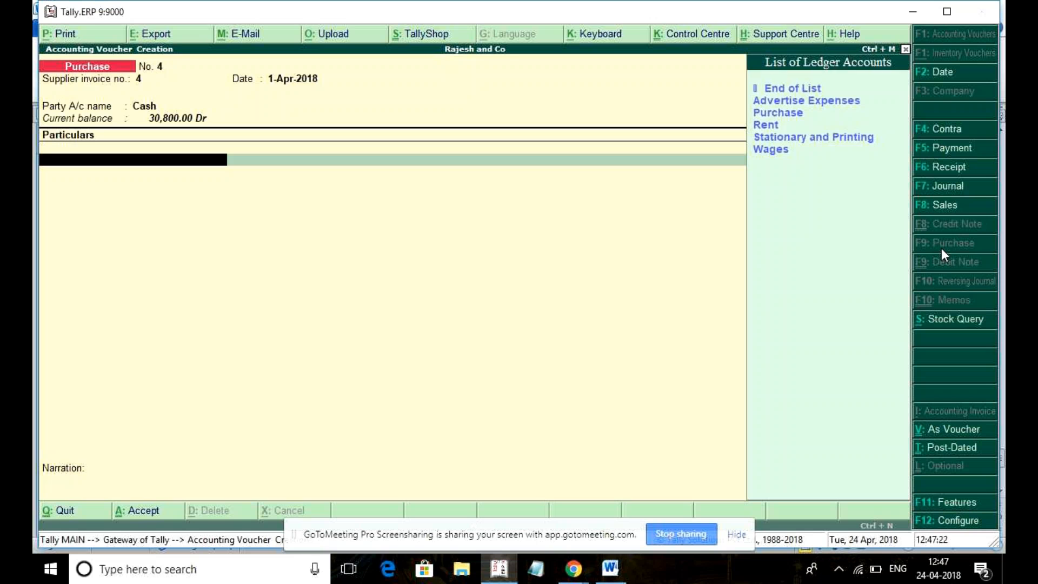
Step: Add the Purchase ledger for 600 and save the voucher without a narration
key(Down)
key(Down)
key(Return)
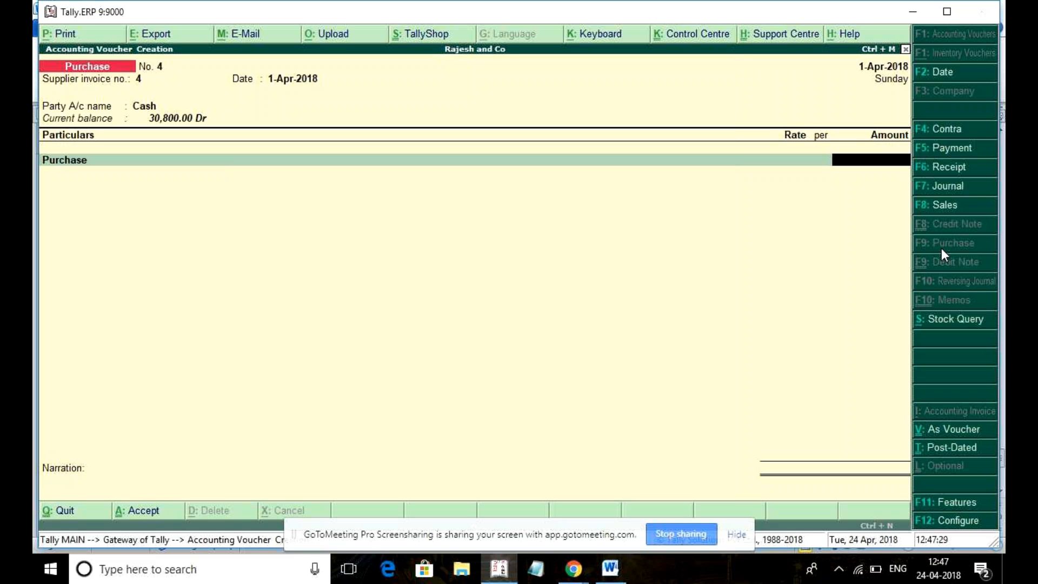
text(600)
key(Return)
key(Return)
key(Return)
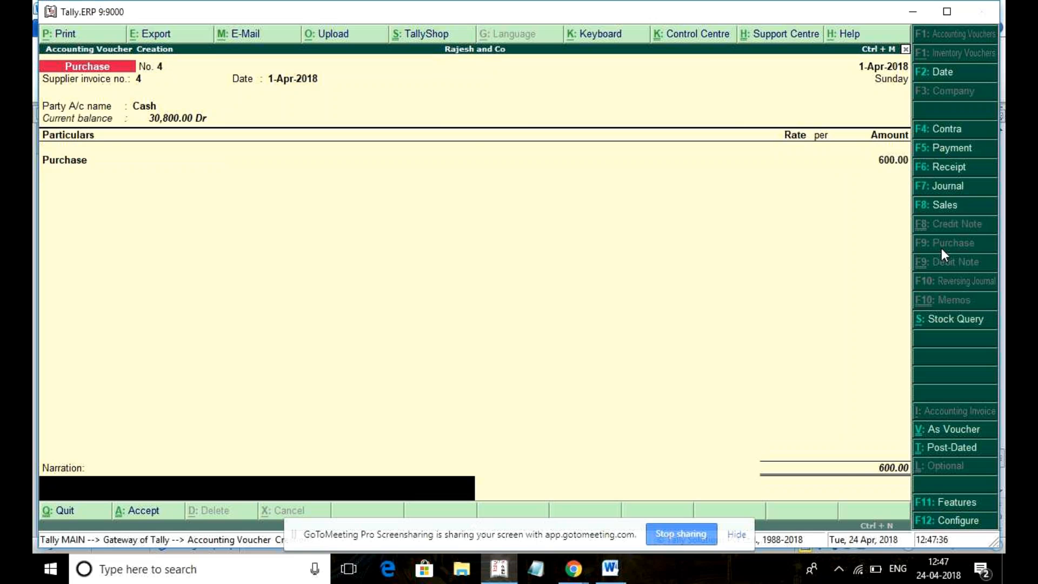
key(Return)
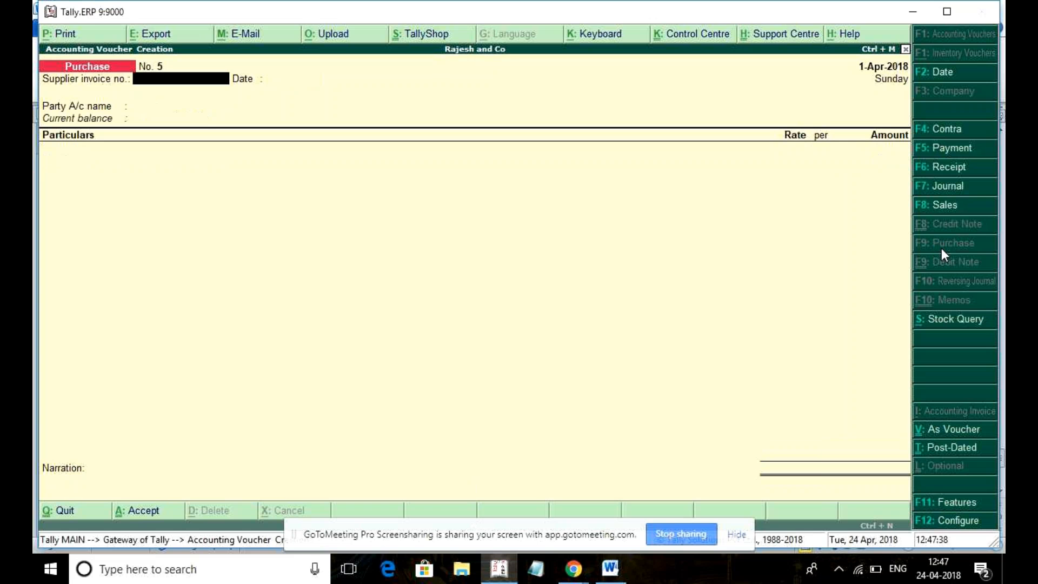
Step: Consult the Word problem list, and start another Tally purchase voucher with supplier invoice number 5, date 1-Apr-2018 and Cash as the party account
key(alt+Tab)
key(alt+Tab)
text(5)
key(Return)
key(Return)
key(Return)
key(ctrl+a)
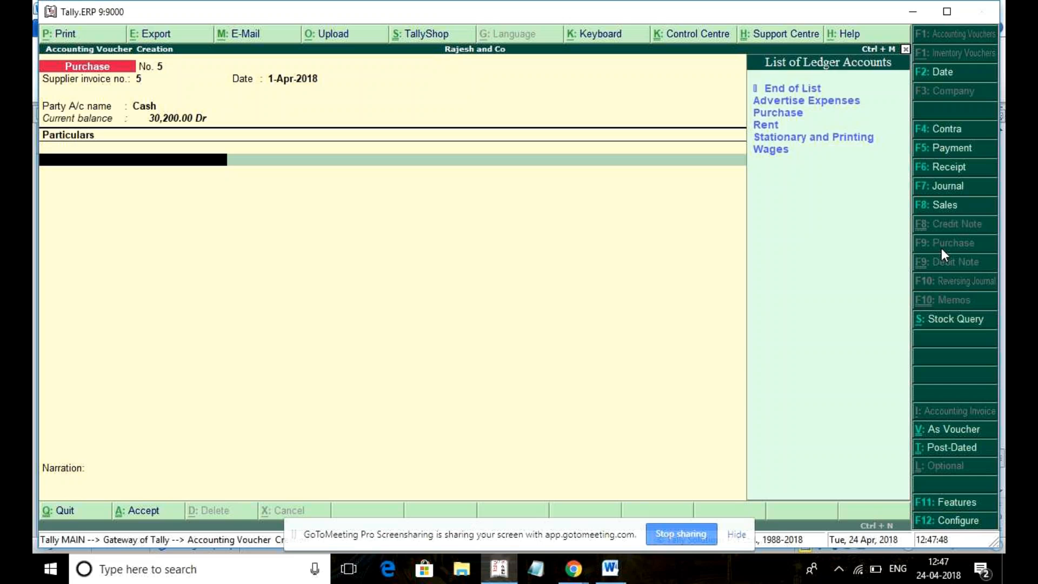
Step: Enter Rent for 400 in the purchase voucher, leave the narration empty, and return to the Word problem list
key(Down)
key(Down)
key(Down)
key(Return)
text(400)
key(Return)
key(Return)
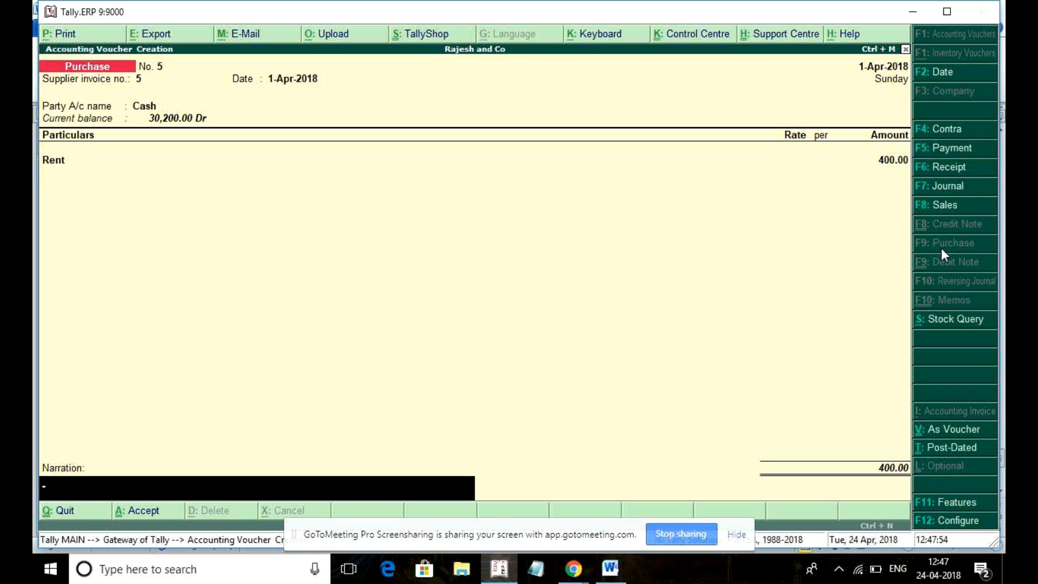
key(Return)
key(alt+Tab)
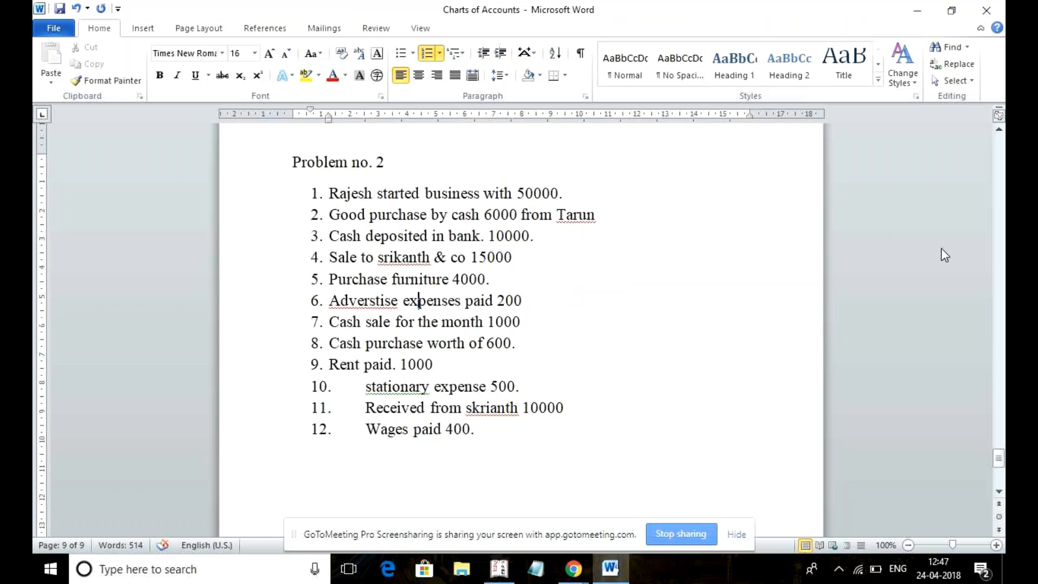
Step: Switch to Tally and start a purchase voucher with supplier invoice number 6, date 1-Apr-2018 and Cash as the party account
key(alt+Tab)
text(6)
key(Return)
key(Return)
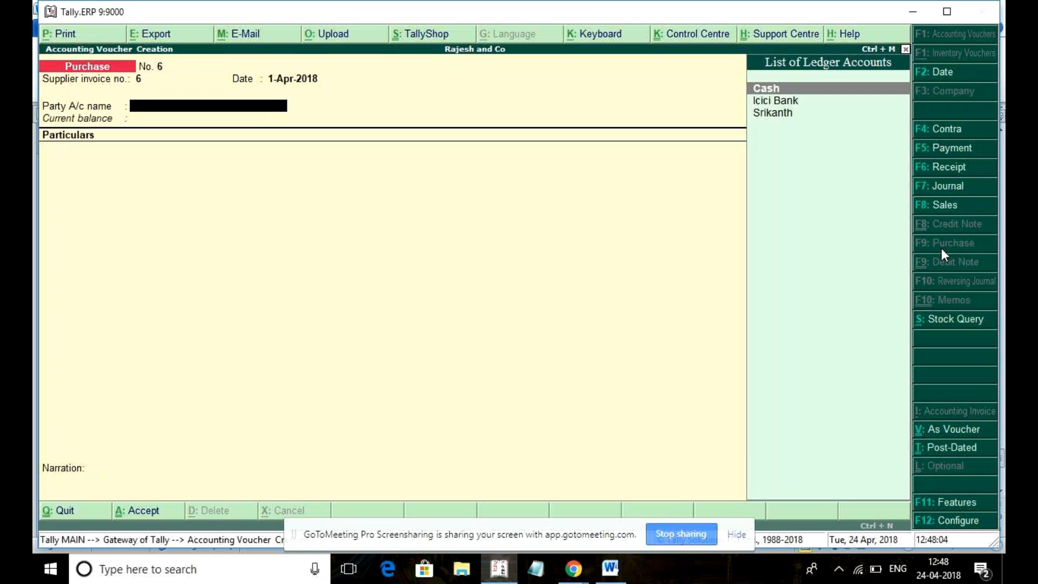
text(C)
key(Return)
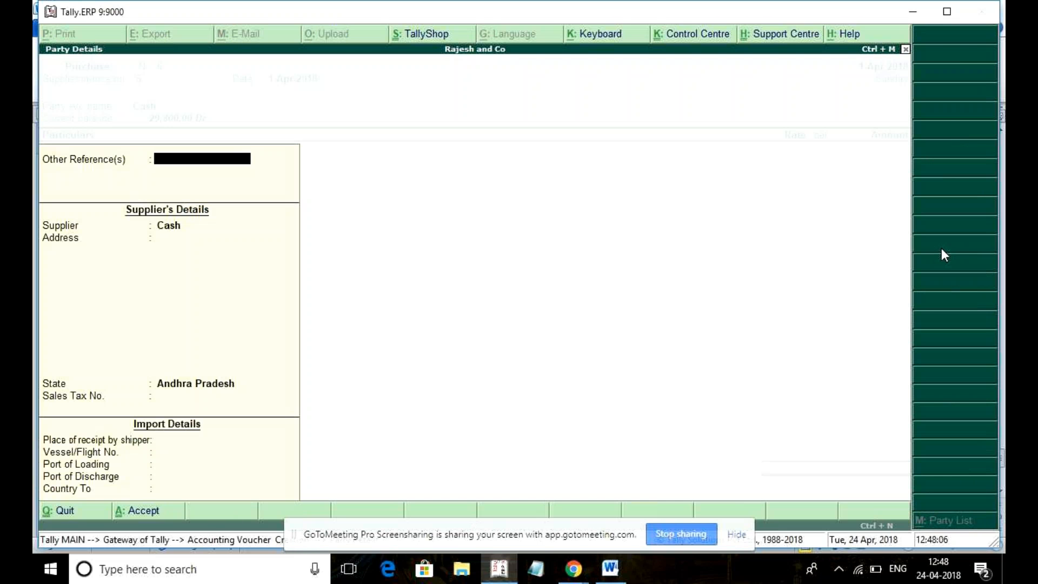
key(Return)
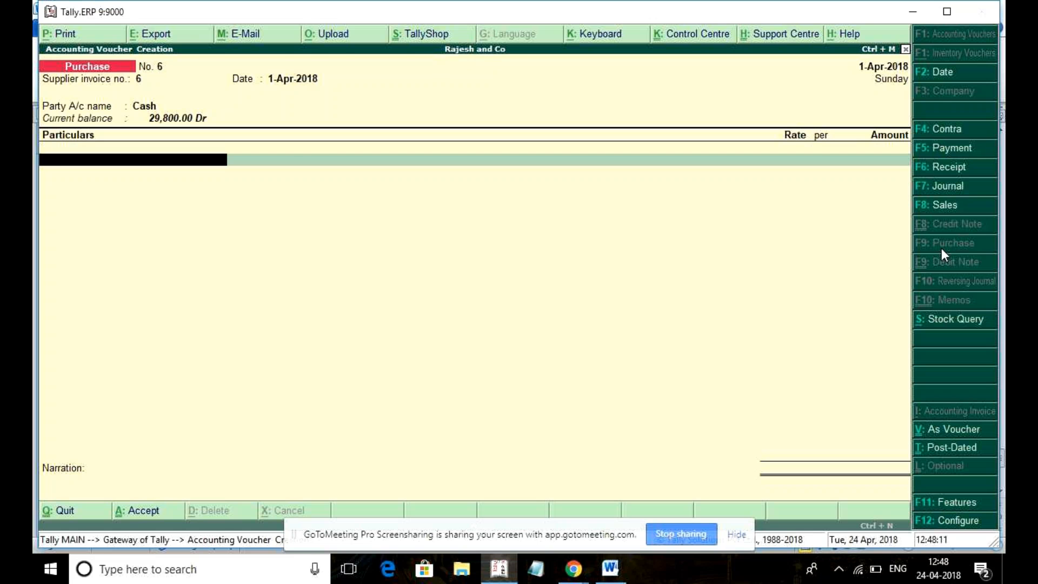
Step: Consult the Word problem list and enter Wages for 400 in the Tally purchase voucher
key(alt+Tab)
key(alt+Tab)
text(C)
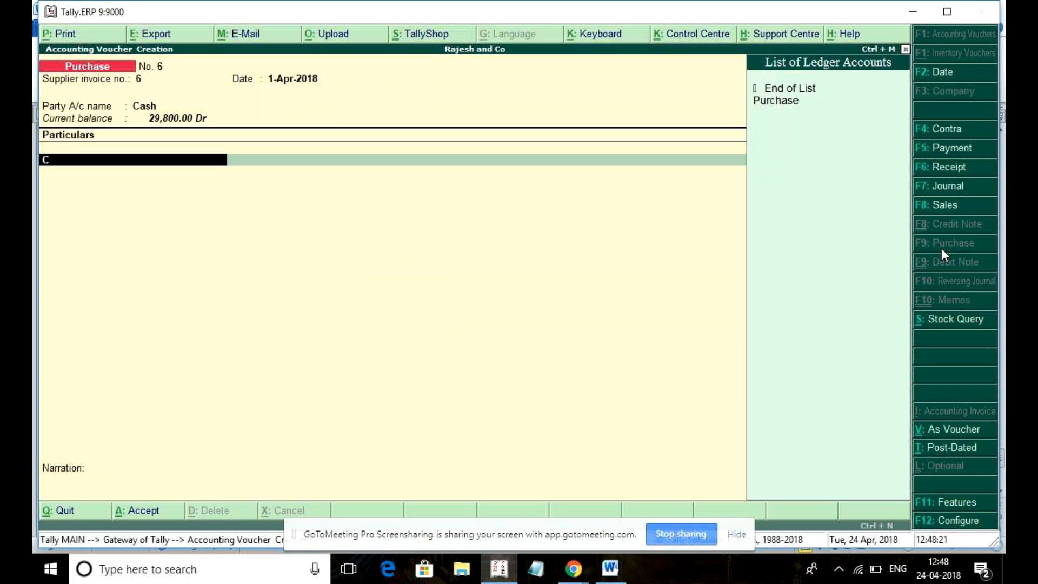
key(BackSpace)
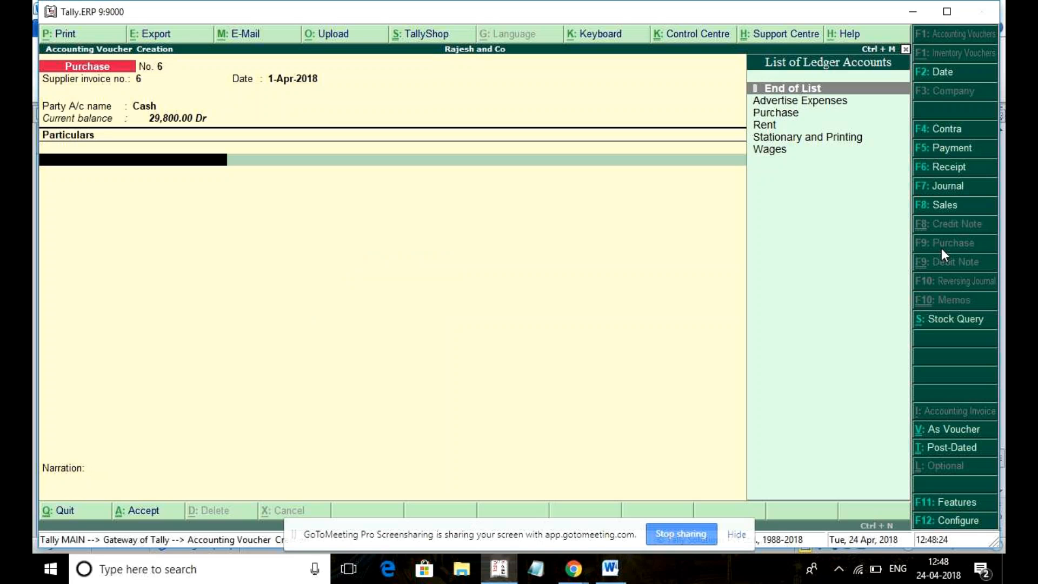
text(A)
key(BackSpace)
text(Wag)
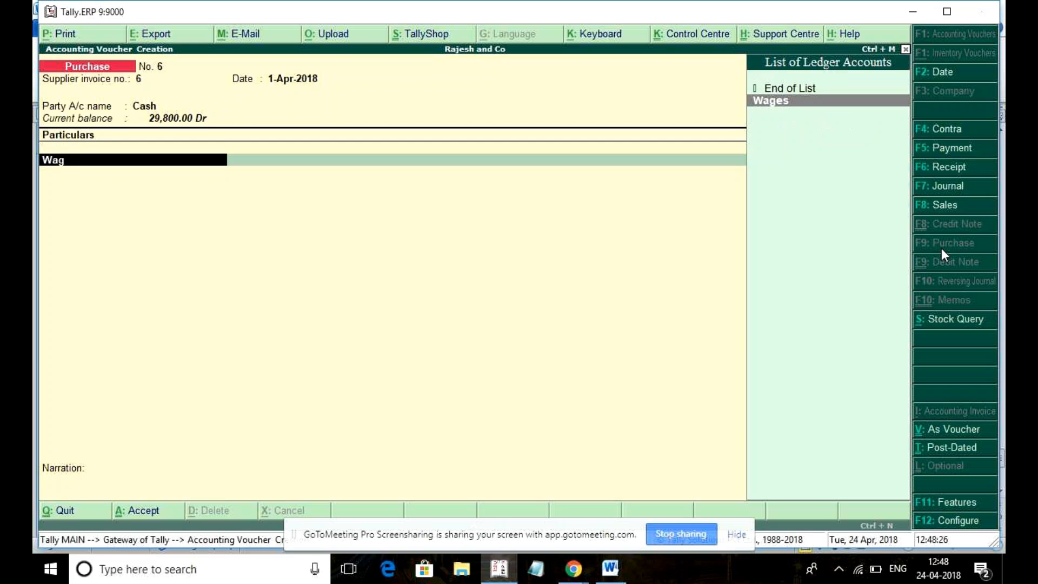
key(Return)
key(alt+Tab)
key(alt+Tab)
text(400)
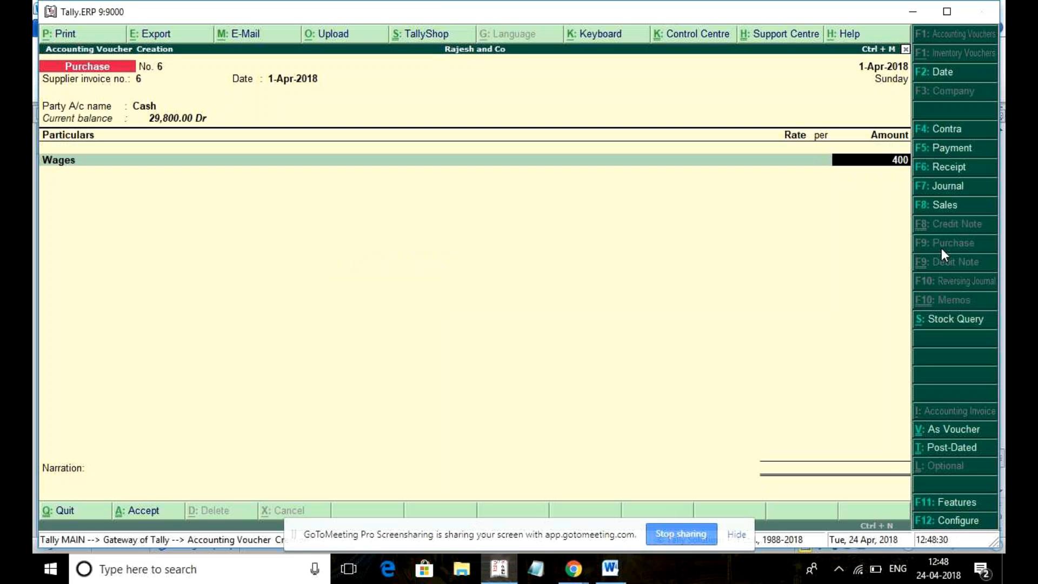
key(Return)
Step: Consult the Word problem list, add Stationary and Printing for 500 to the Tally purchase voucher, and save it without a narration
key(alt+Tab)
key(alt+Tab)
text(Stationary)
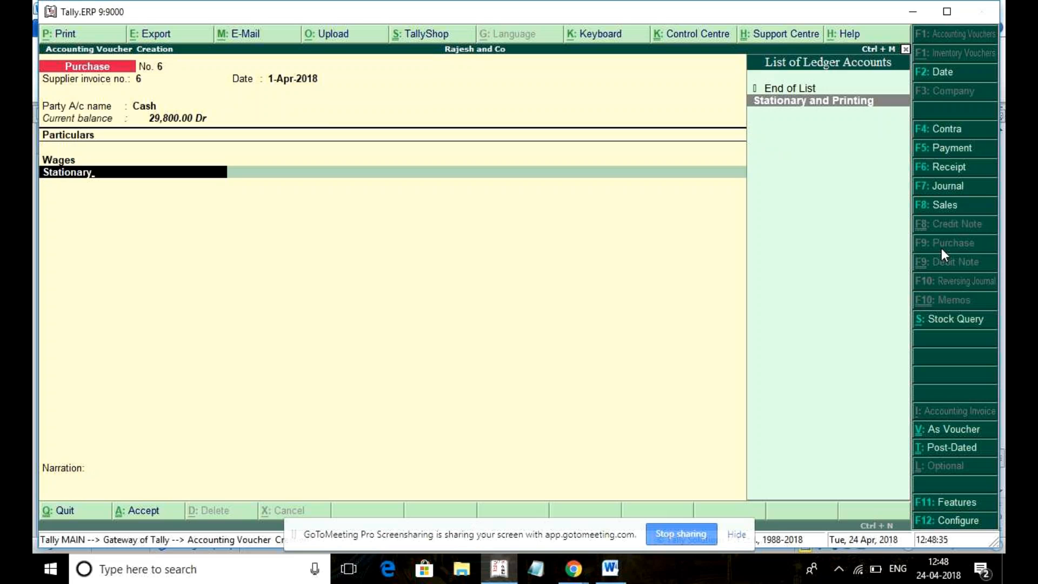
key(Return)
key(Return)
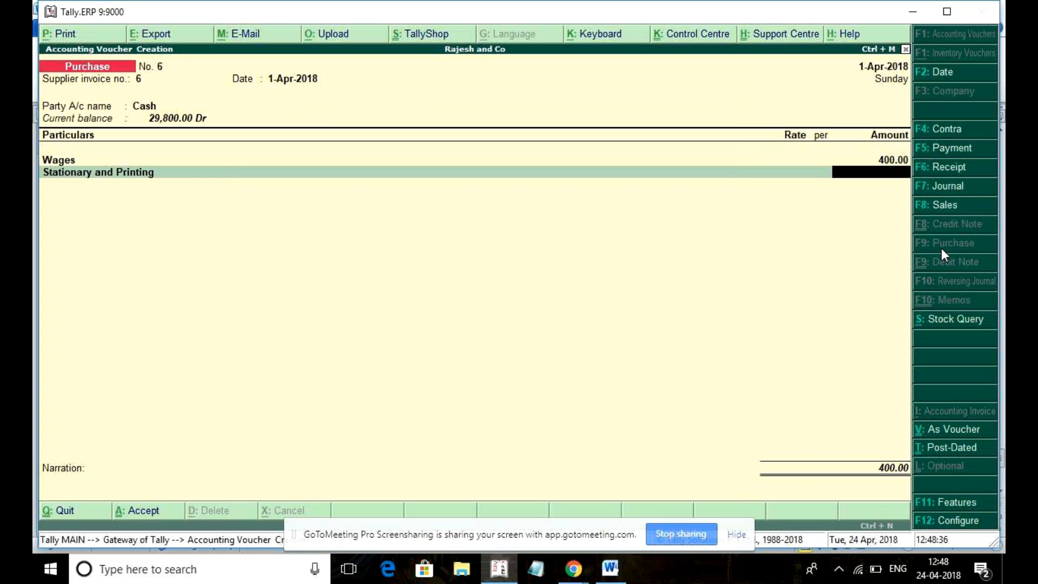
key(alt+Tab)
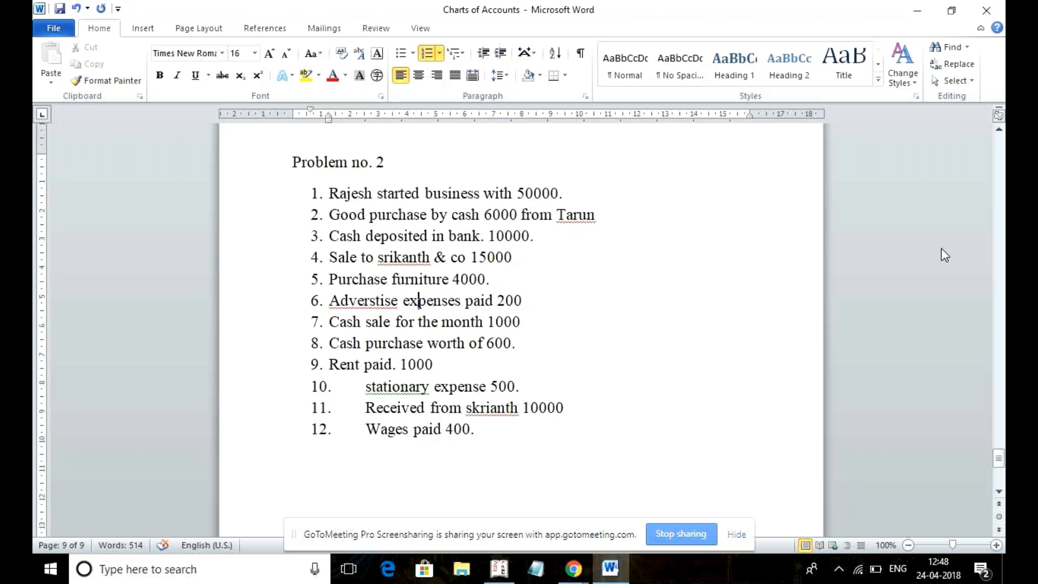
key(alt+Tab)
text(500)
key(Return)
key(Return)
key(ctrl+a)
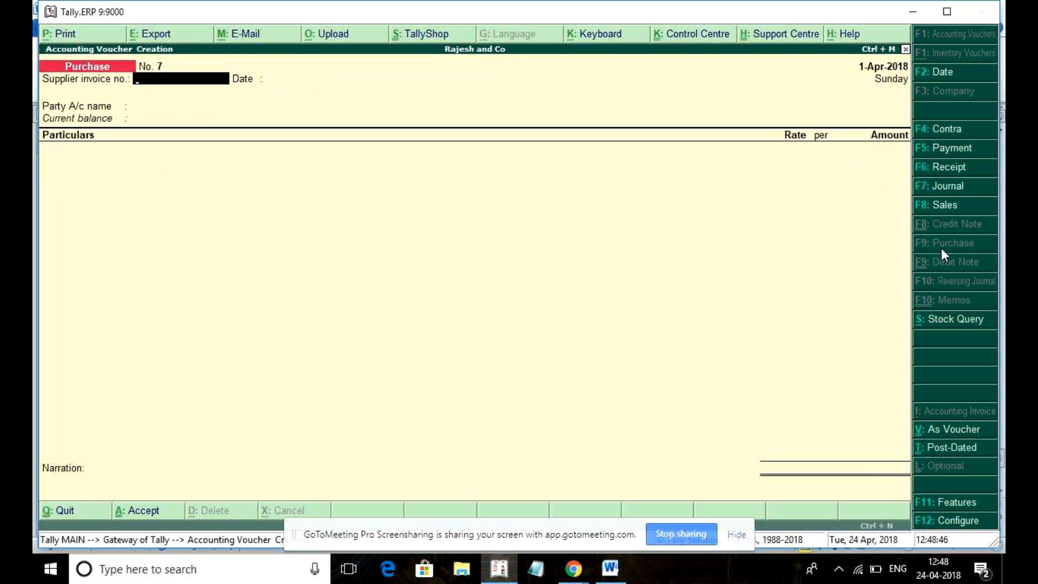
Step: Consult the Word problem list, then start a Tally receipt voucher and configure it for single-entry mode with an Account field
key(alt+Tab)
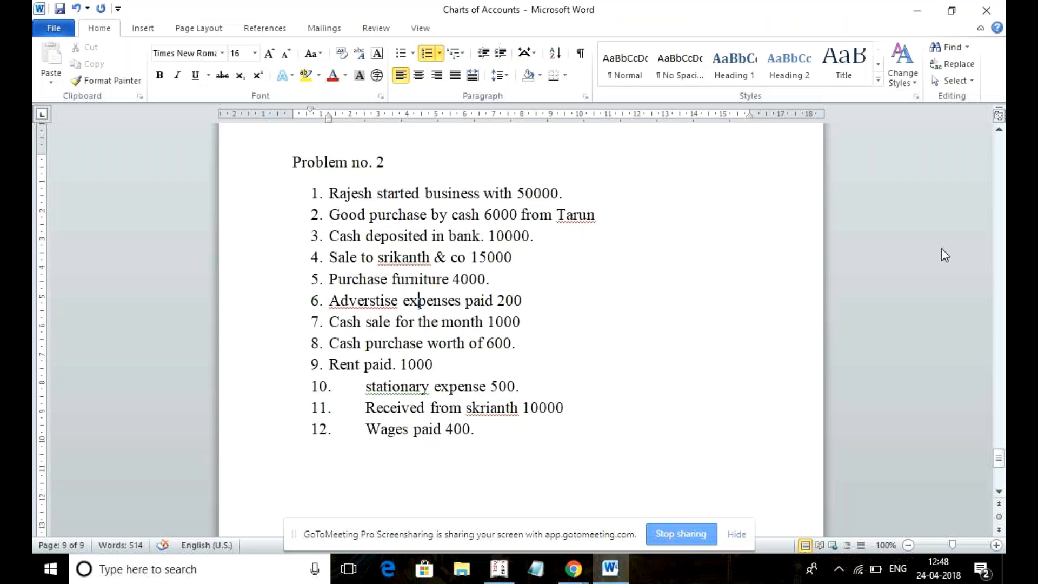
key(alt+Tab)
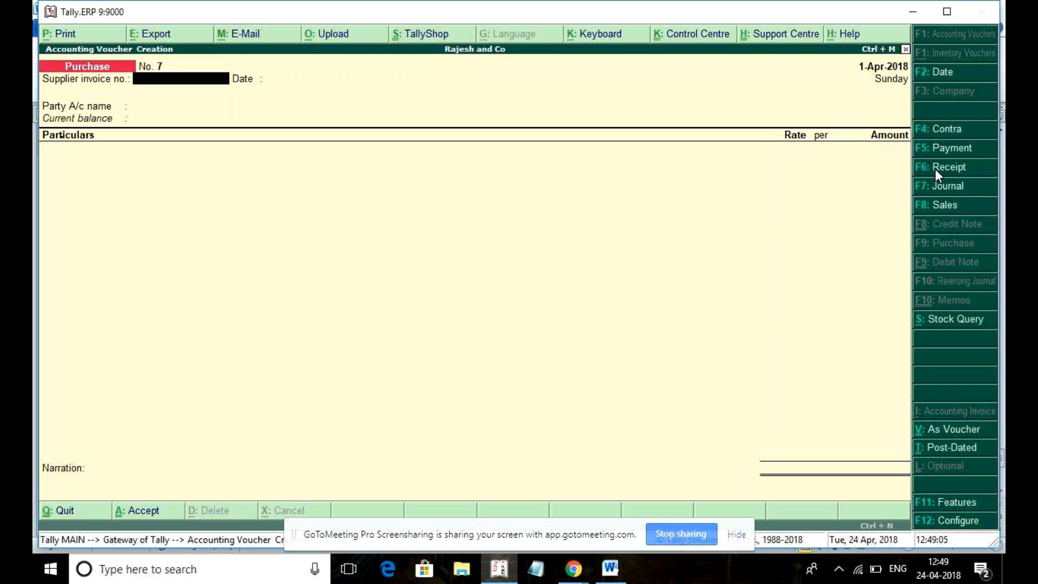
click(949, 166)
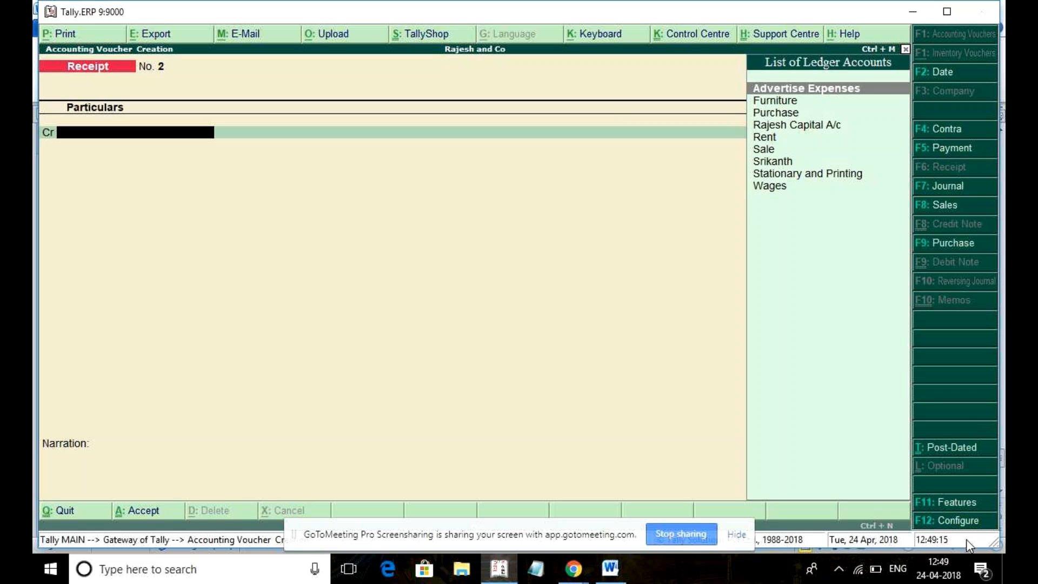
click(943, 520)
key(y)
key(ctrl+a)
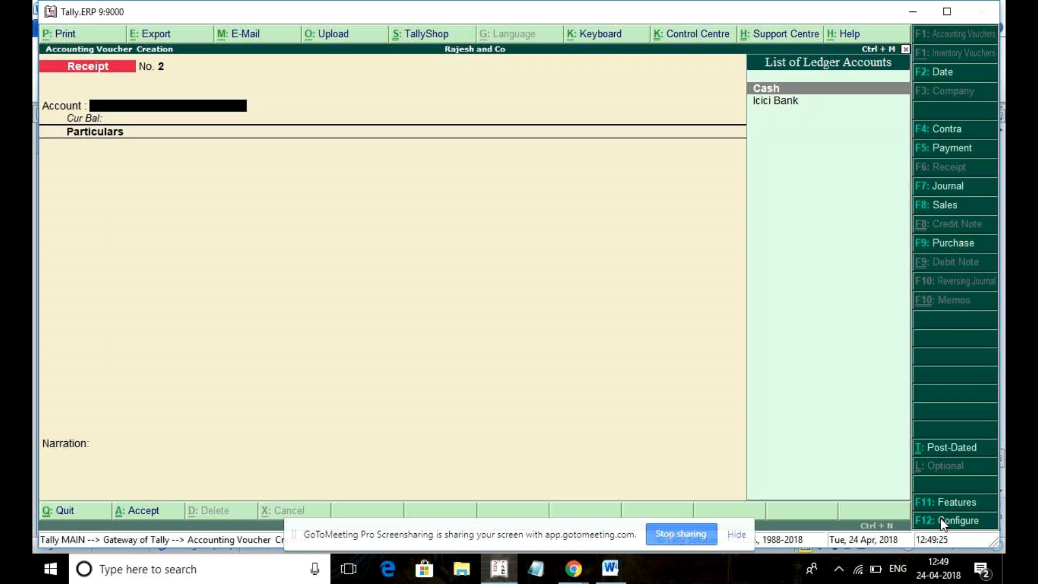
Step: Switch to the Word problem list, append "in bank" to item 11, and remove the extra line added before the wages item
key(alt+Tab)
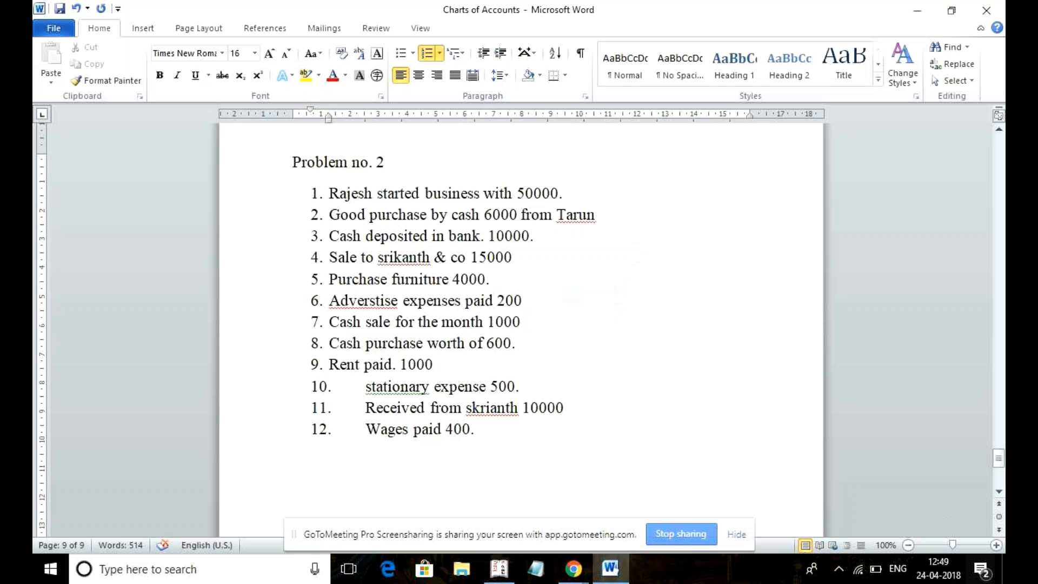
click(562, 399)
text(in )
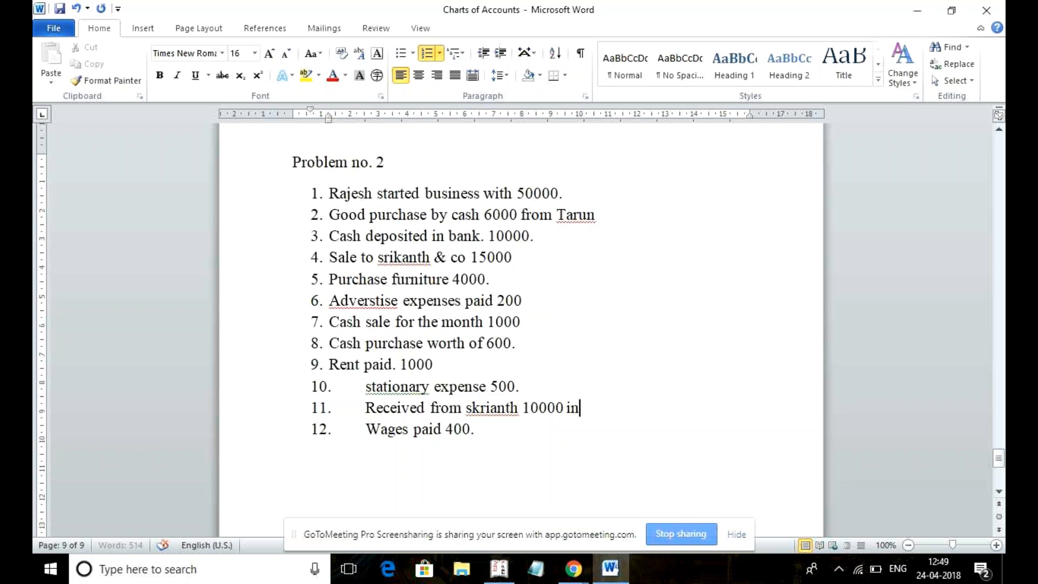
text(bank)
key(Return)
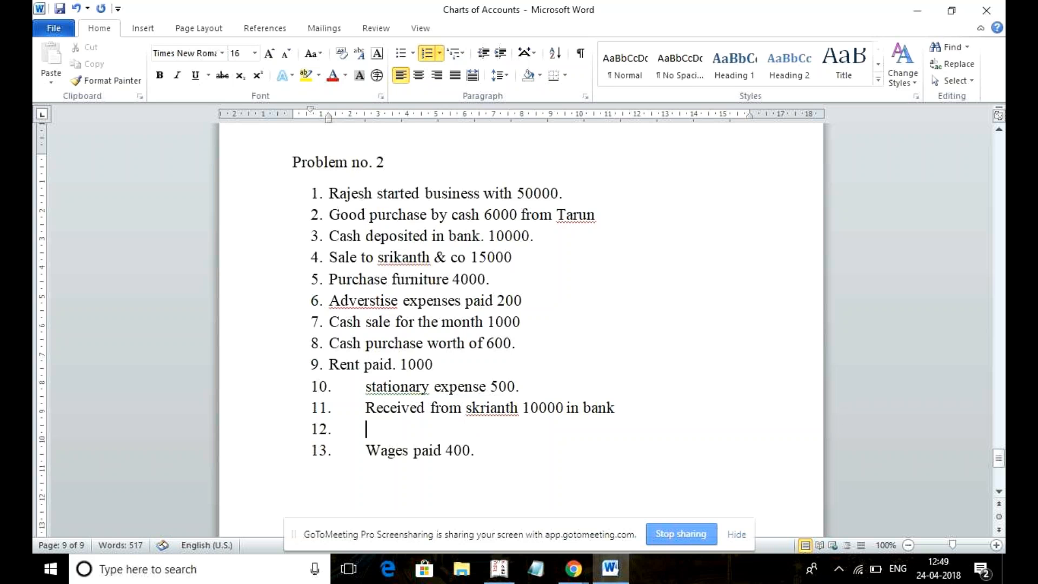
key(BackSpace)
key(BackSpace)
key(BackSpace)
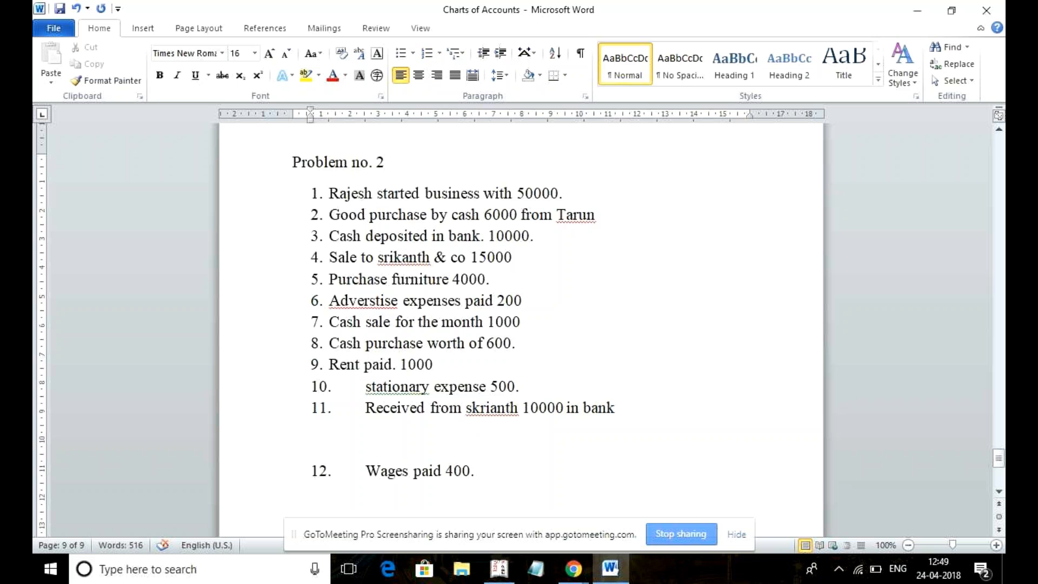
key(Delete)
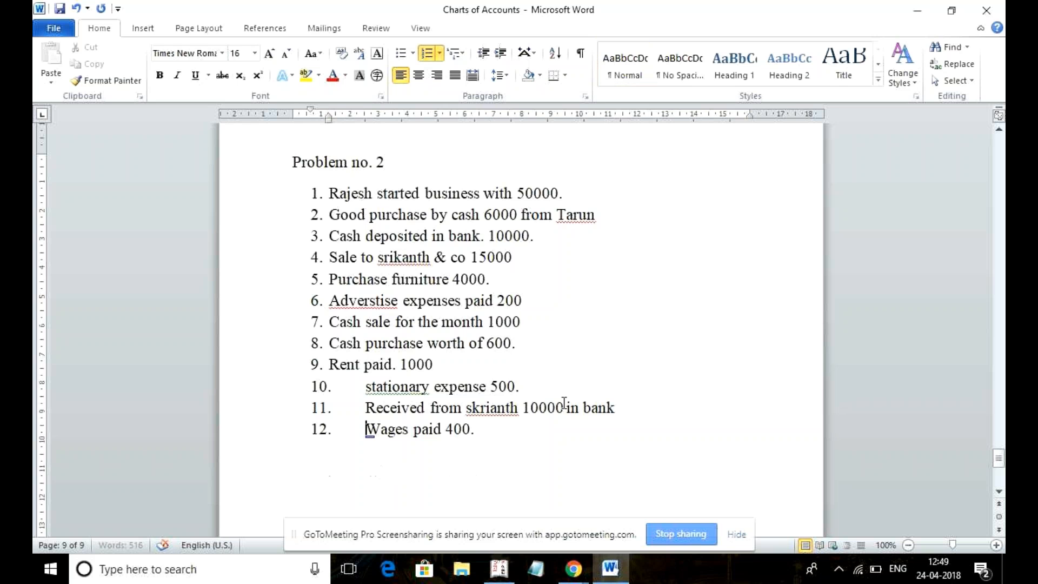
Step: Replace "in bank" at the end of item 11 in Problem no. 2 with ". 6000"
click(548, 411)
click(630, 406)
key(BackSpace)
key(BackSpace)
key(BackSpace)
key(BackSpace)
key(BackSpace)
key(BackSpace)
key(BackSpace)
key(BackSpace)
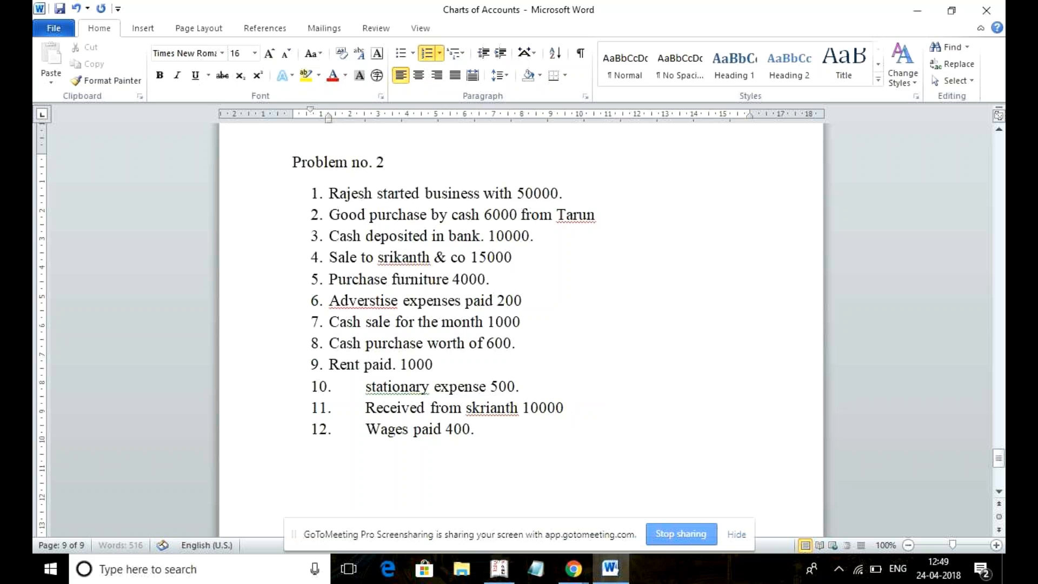
text(. 6000)
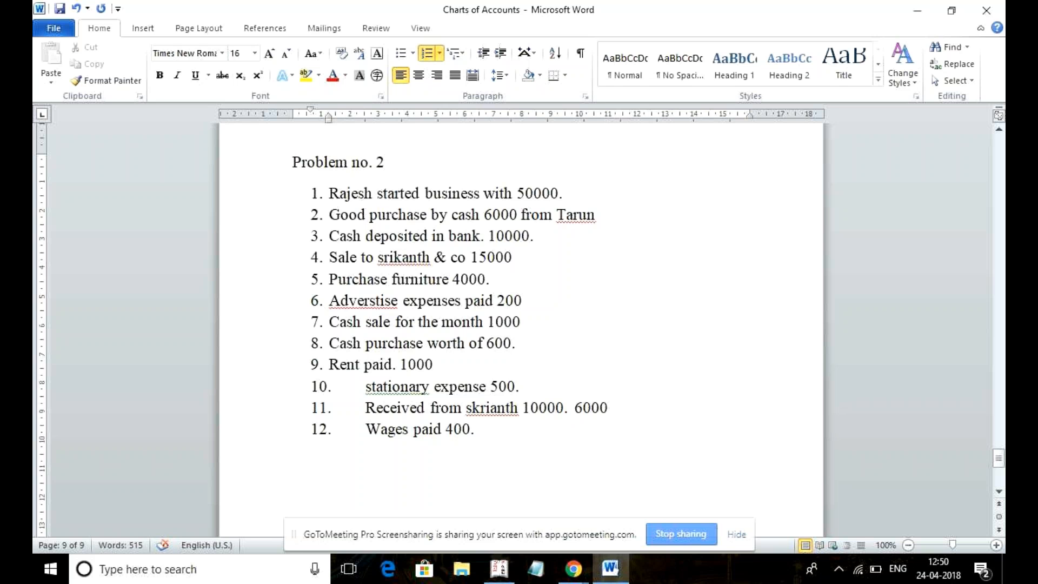
Step: Replace the amounts at the end of item 11 with "6000 in cash and"
key(BackSpace)
key(BackSpace)
key(BackSpace)
key(BackSpace)
key(BackSpace)
key(BackSpace)
key(BackSpace)
key(BackSpace)
key(BackSpace)
key(BackSpace)
text(6000 in cash and)
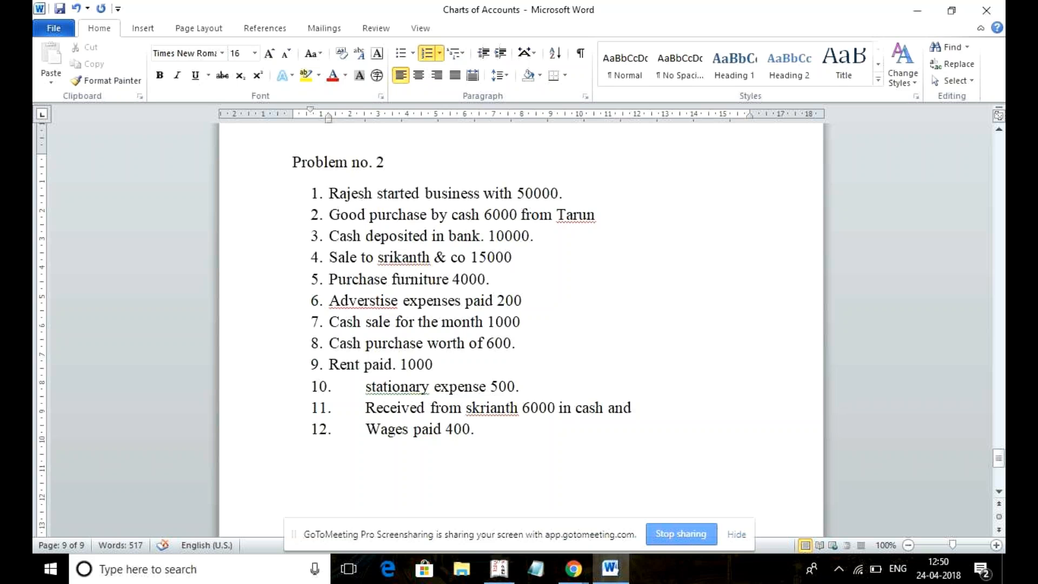
Step: Change the ending "cash and" in item 11 to "bank"
key(BackSpace)
key(BackSpace)
key(BackSpace)
key(BackSpace)
key(BackSpace)
key(BackSpace)
key(BackSpace)
key(BackSpace)
key(BackSpace)
text(bank)
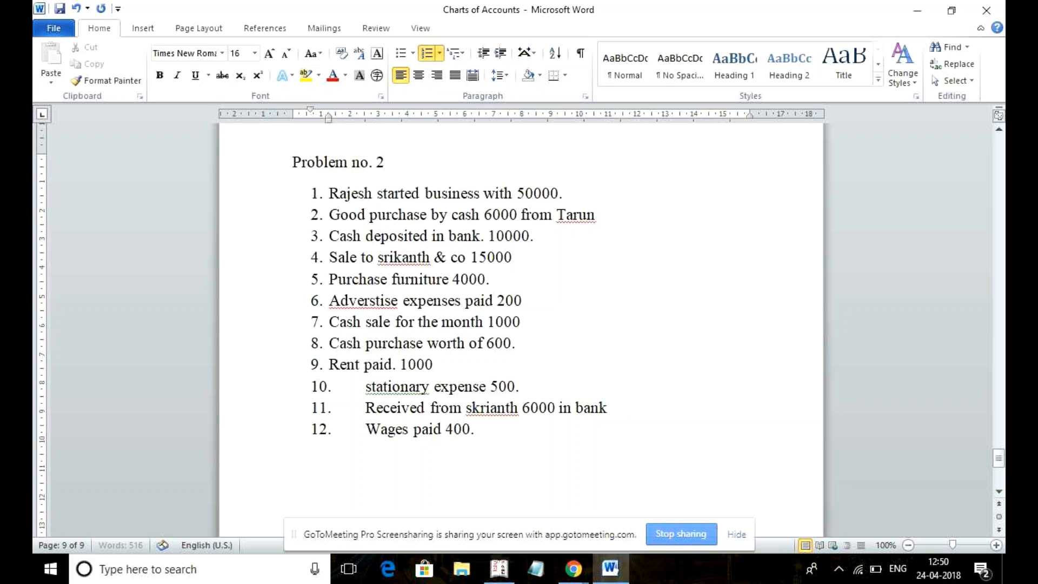
Step: Complete item 11 by adding "and 4000 in cash." after "6000 in bank"
text( and 400)
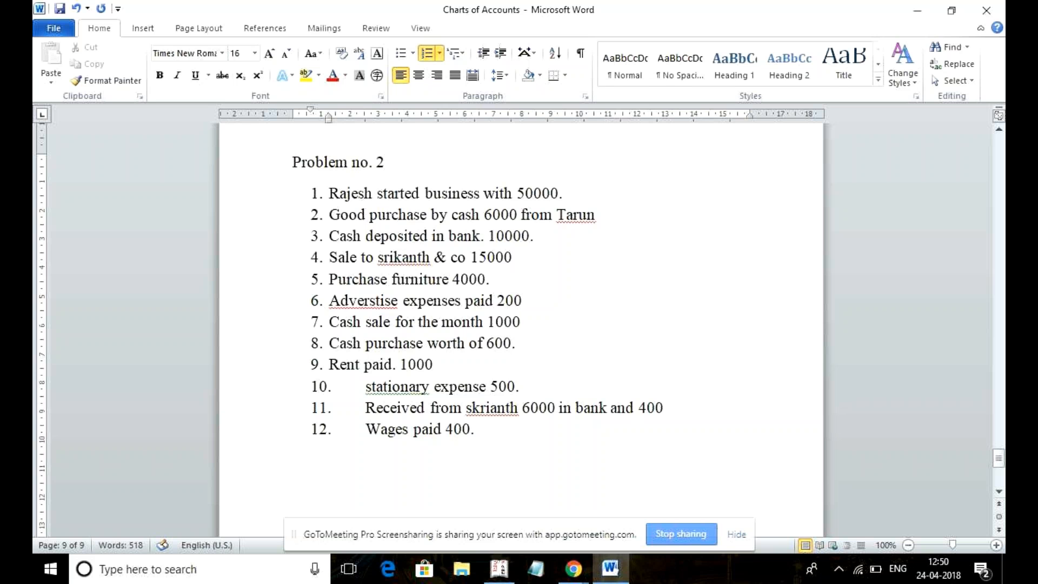
text( in cash.)
click(665, 412)
text(0)
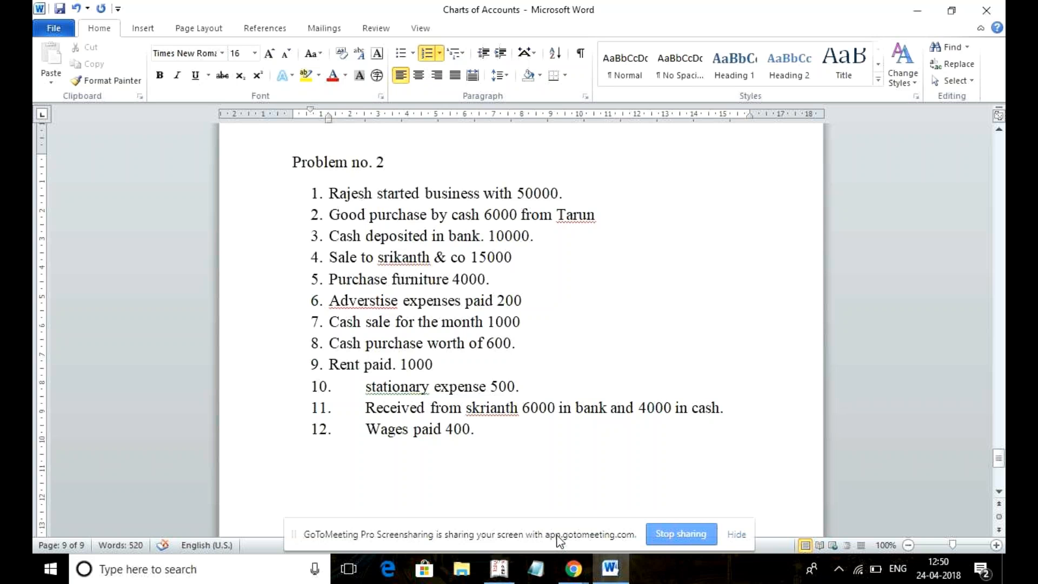
Step: Switch to Tally.ERP 9 and fill the receipt voucher with Icici Bank as account and the item 11 customer's ledger as particulars
click(507, 566)
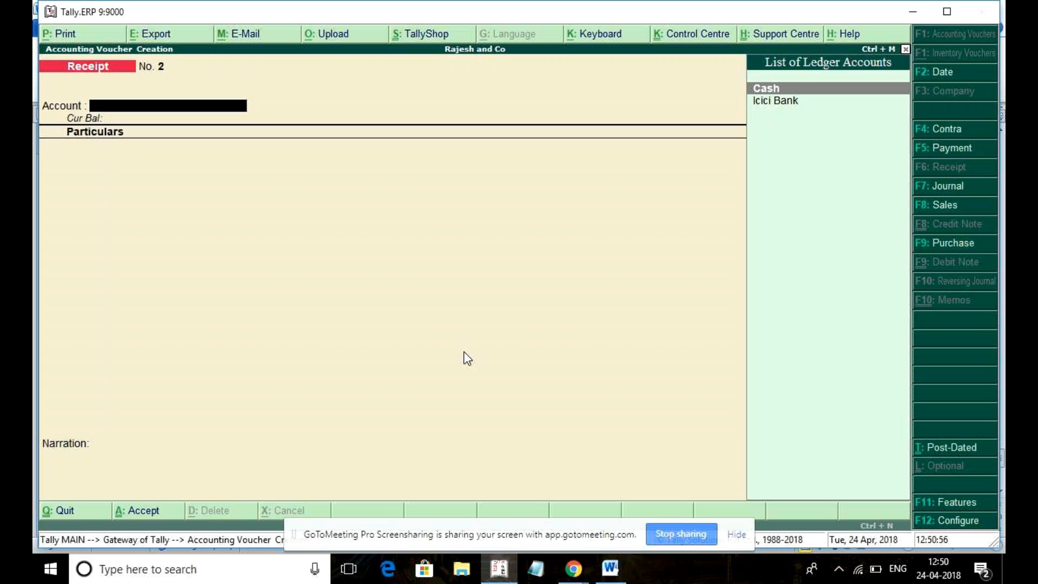
key(Down)
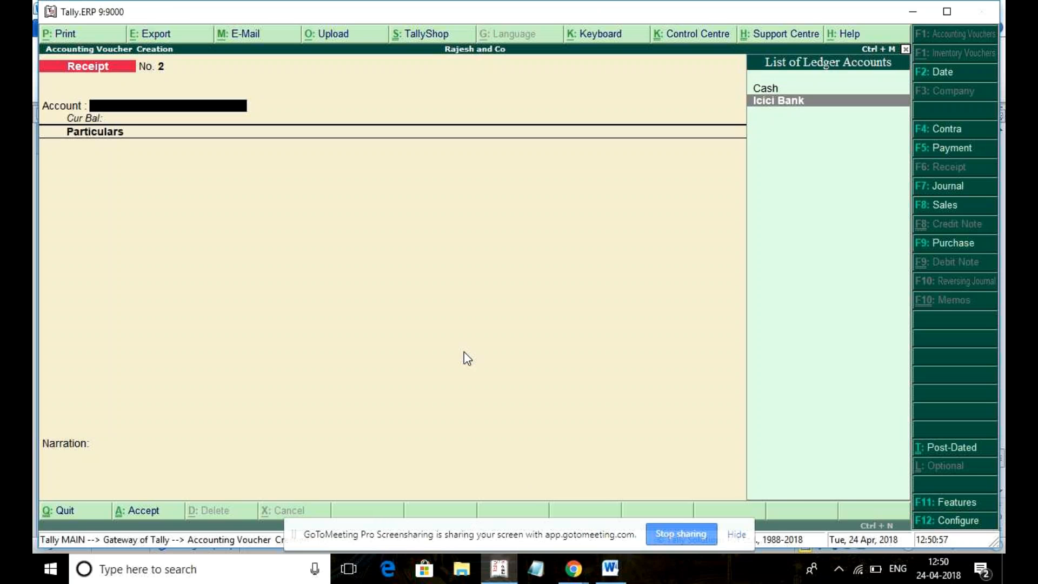
key(Return)
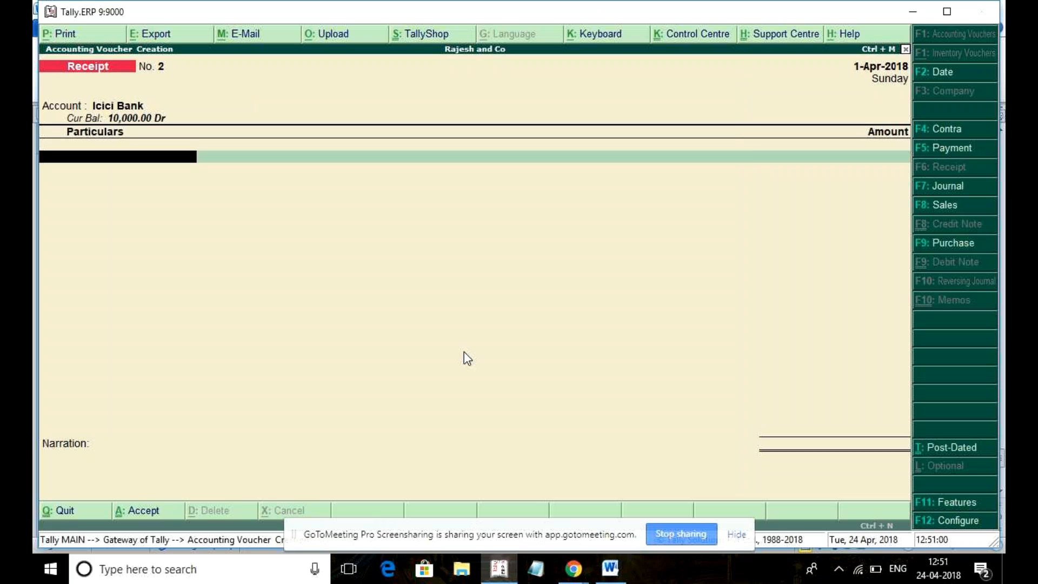
key(Down)
key(Down)
key(Down)
key(Down)
key(Down)
key(Down)
key(Down)
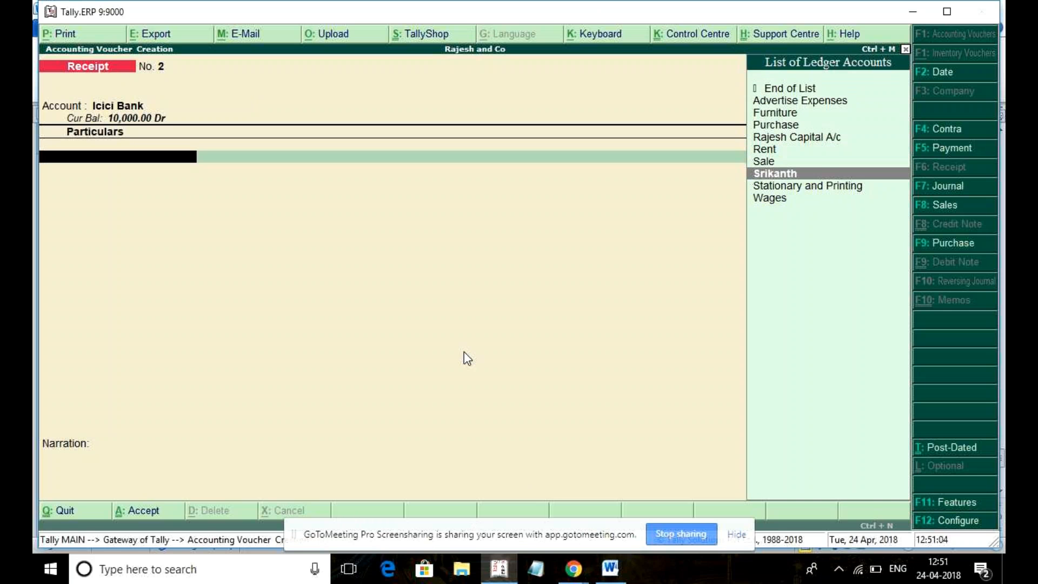
key(Return)
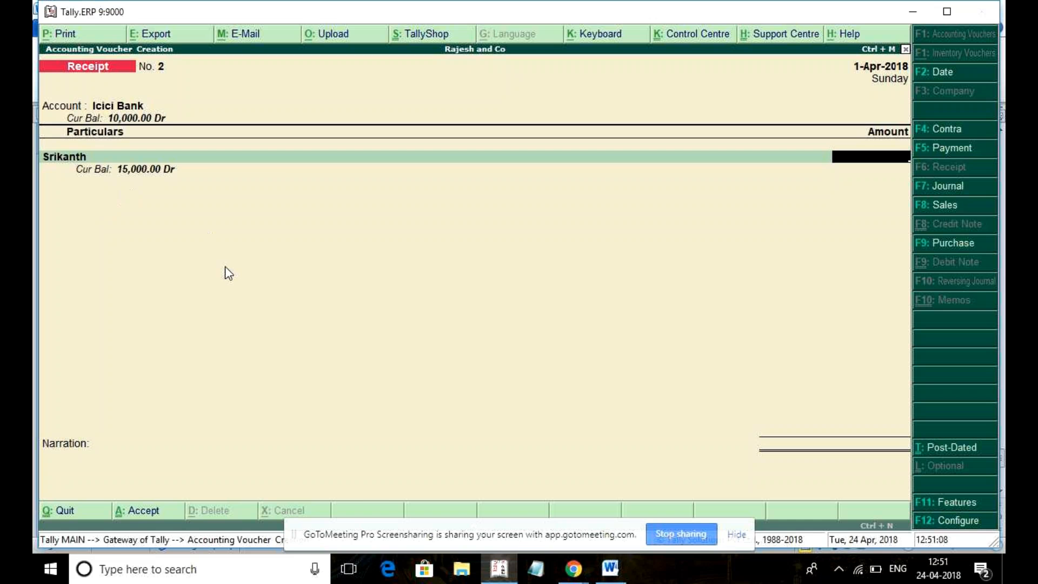
Step: Set the bank receipt amount to 6000 and accept the voucher without a narration
text(6000)
key(Return)
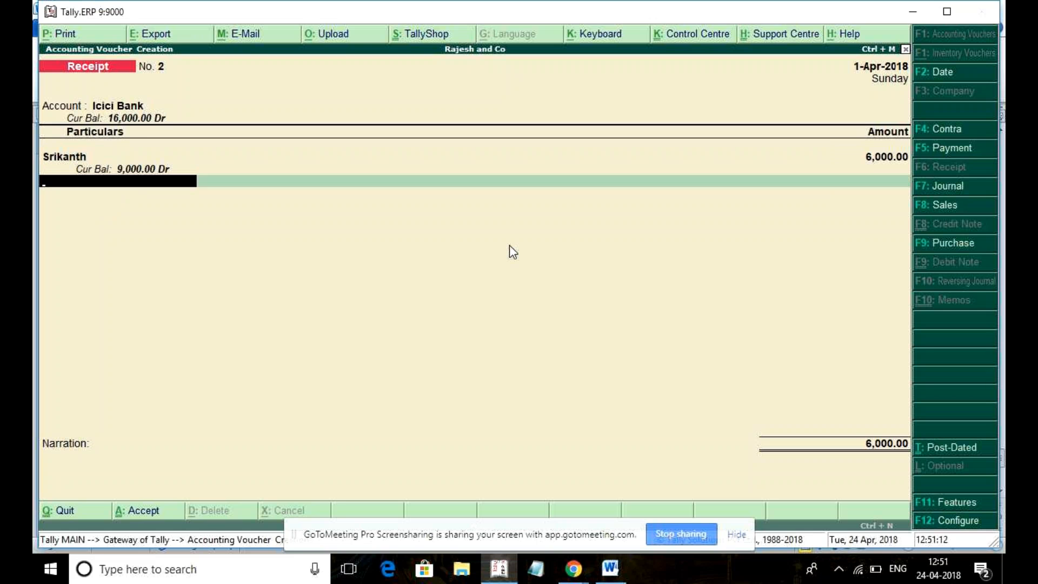
key(Return)
key(Return)
key(Return)
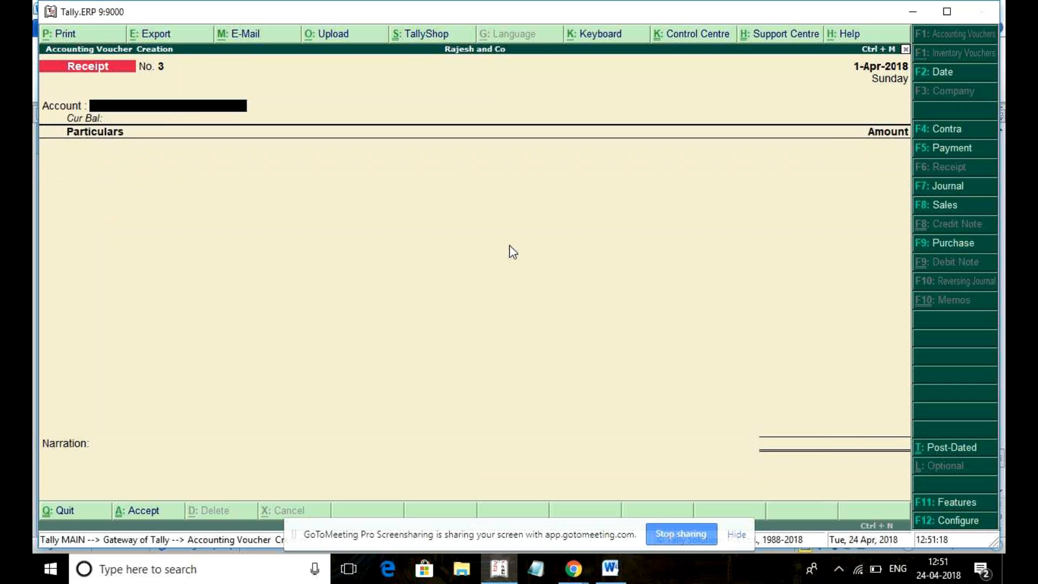
Step: Fill the new receipt voucher with Cash as account and the same customer's ledger as particulars
text(Cas)
key(Return)
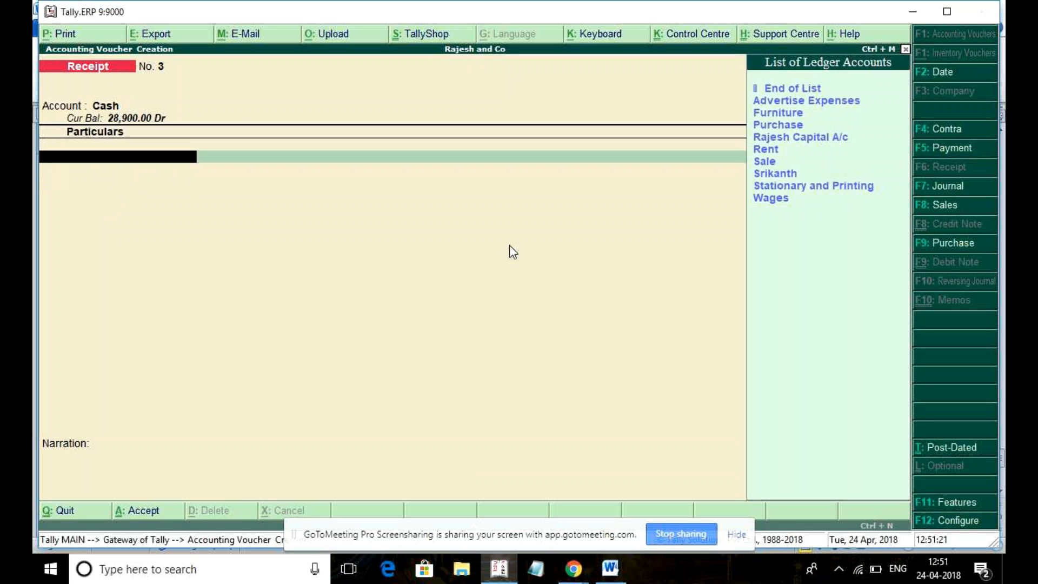
key(Down)
key(Down)
key(Down)
key(Down)
key(Down)
key(Down)
key(Down)
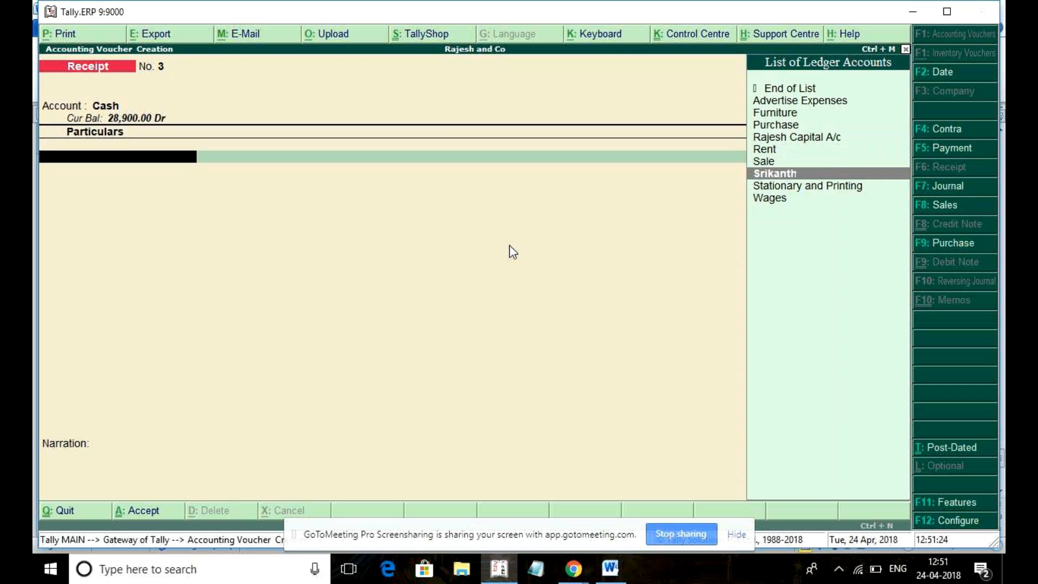
key(Return)
Step: Set the cash receipt amount to 4000 and accept the voucher without a narration
text(4000)
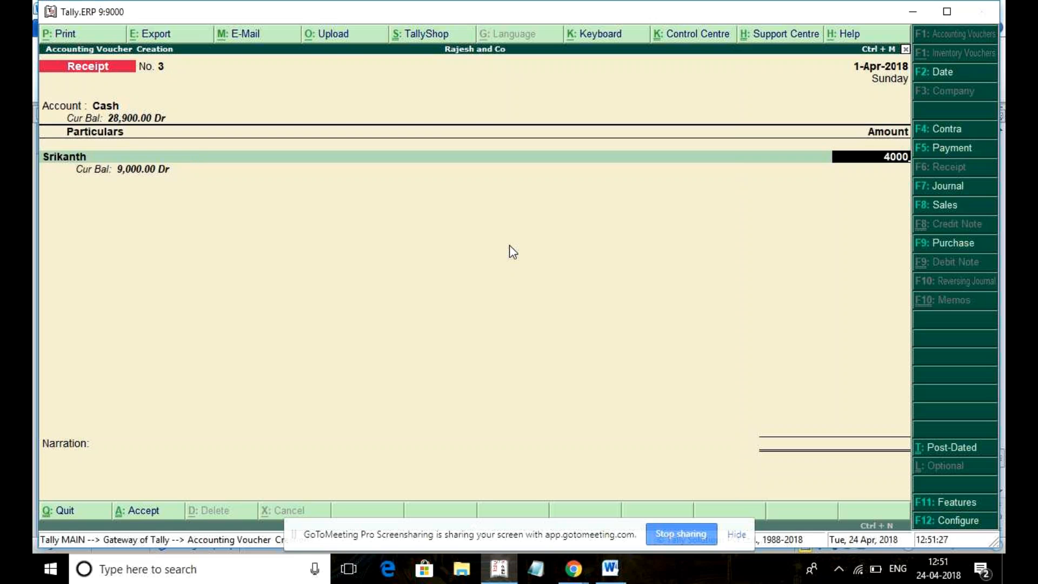
key(Return)
key(Return)
key(Return)
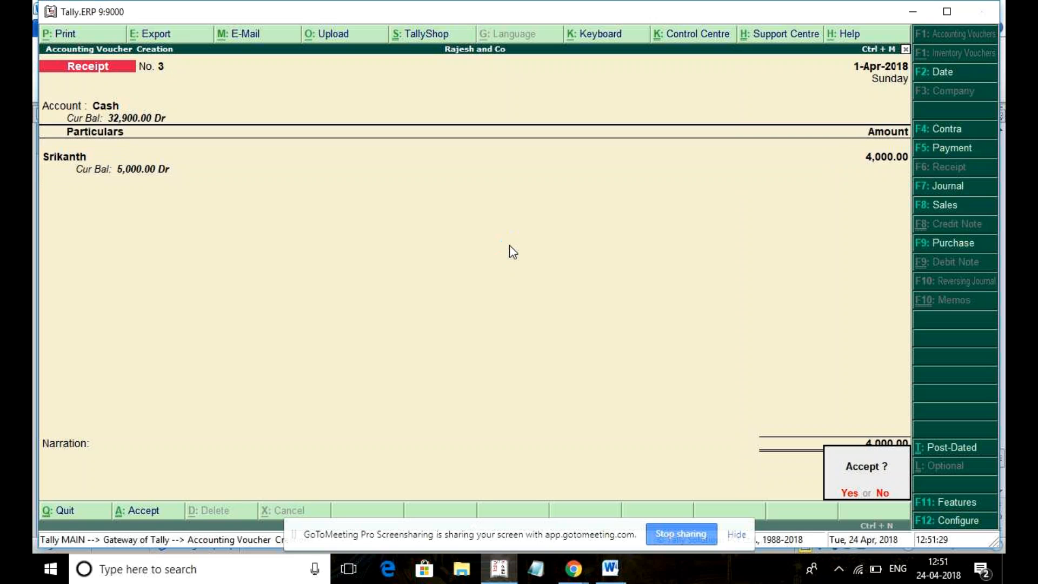
key(Return)
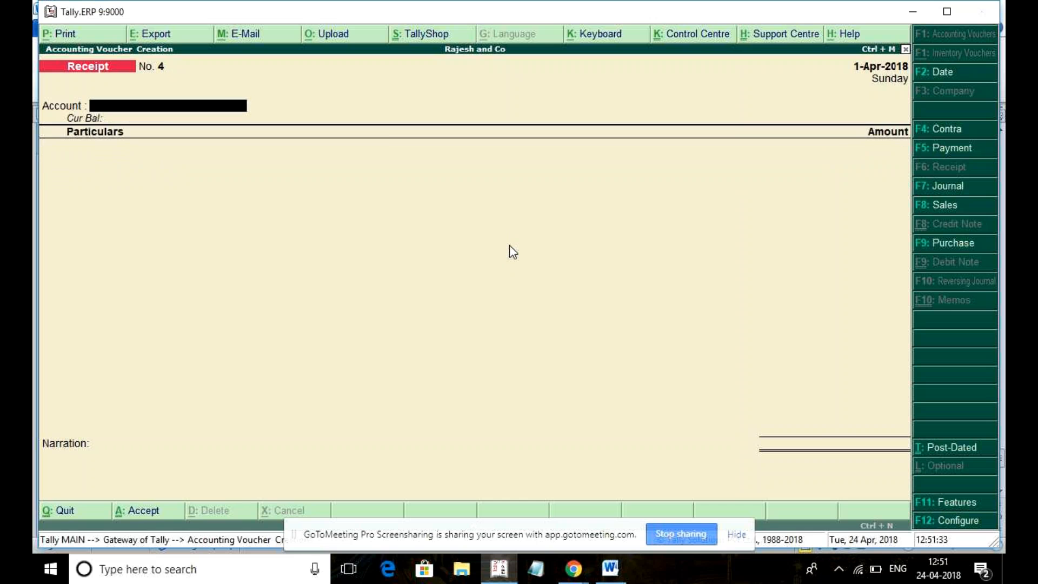
Step: Quit voucher creation and open the Profit & Loss A/c report from the Gateway of Tally
key(Escape)
key(Return)
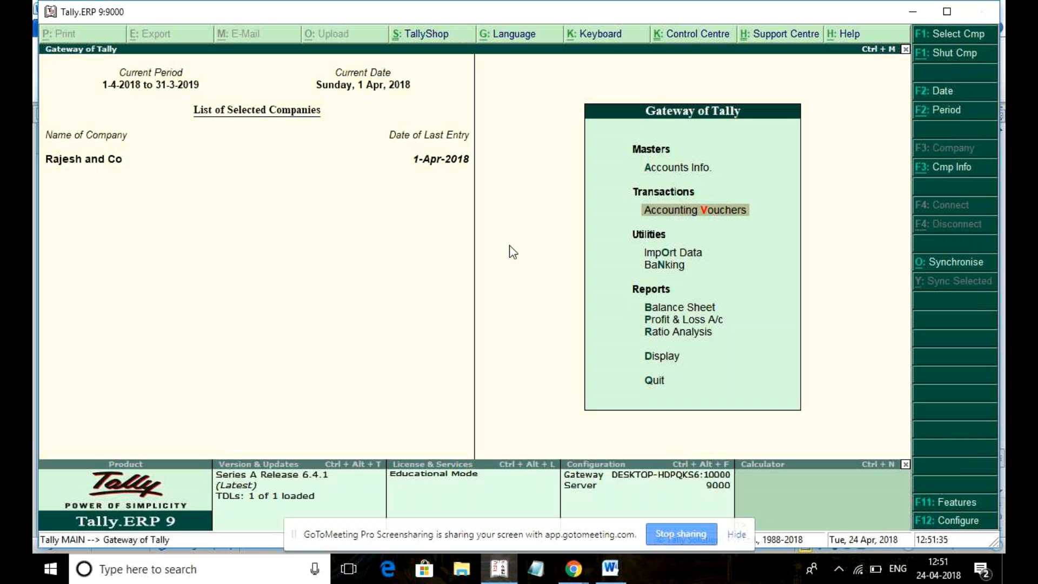
key(Down)
key(Down)
key(Down)
key(Down)
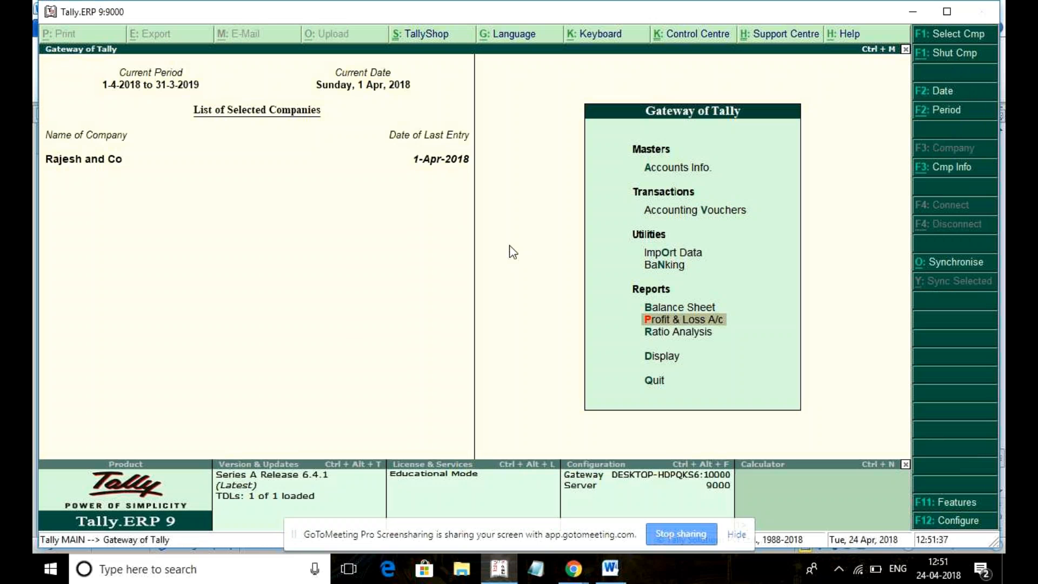
key(Return)
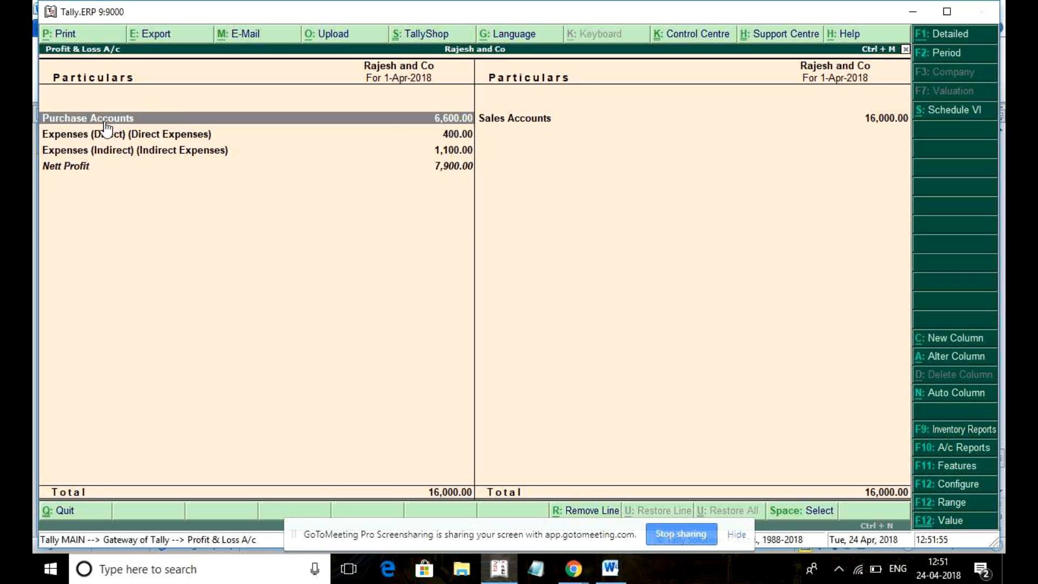
Step: Expand the Profit & Loss A/c to its detailed view, inspect the Purchase and Wages lines, and condense it again
key(alt+F1)
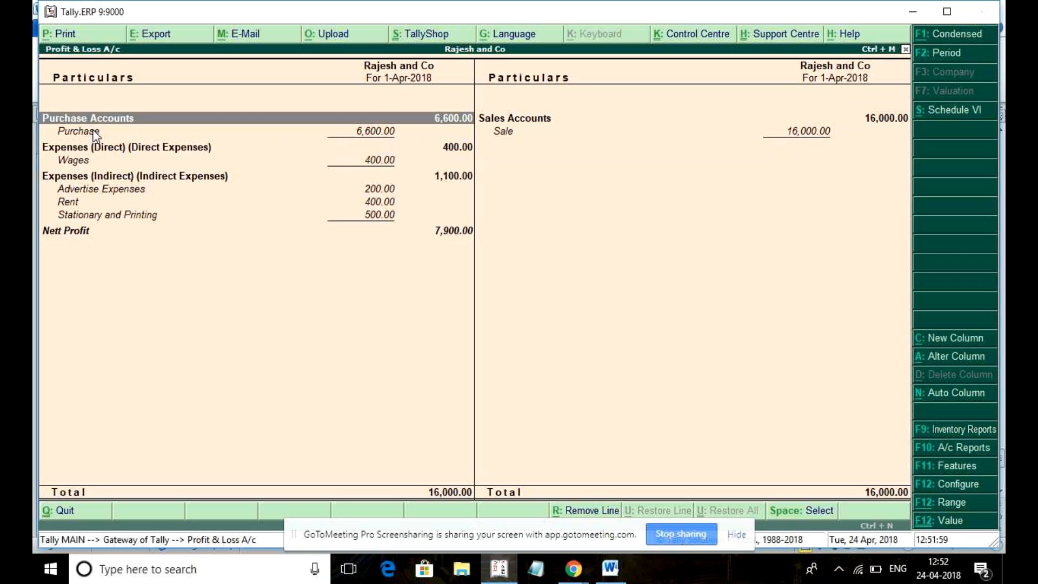
click(95, 135)
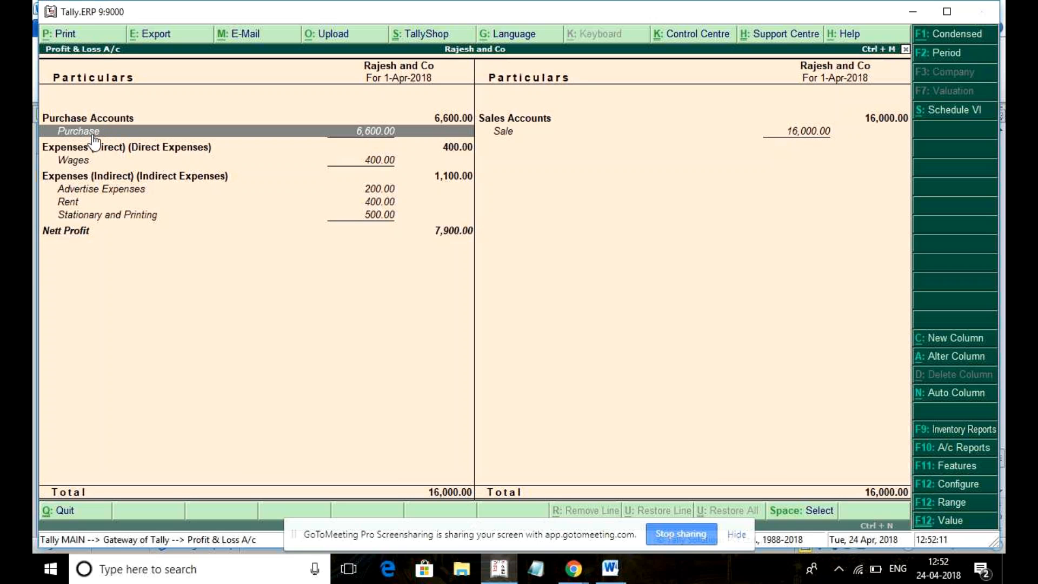
click(74, 165)
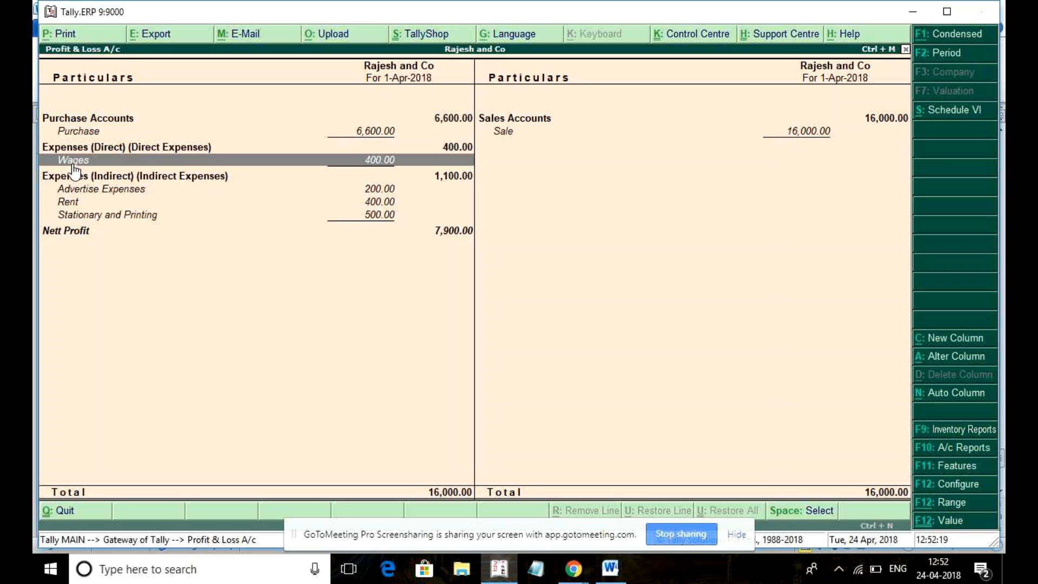
key(alt+F1)
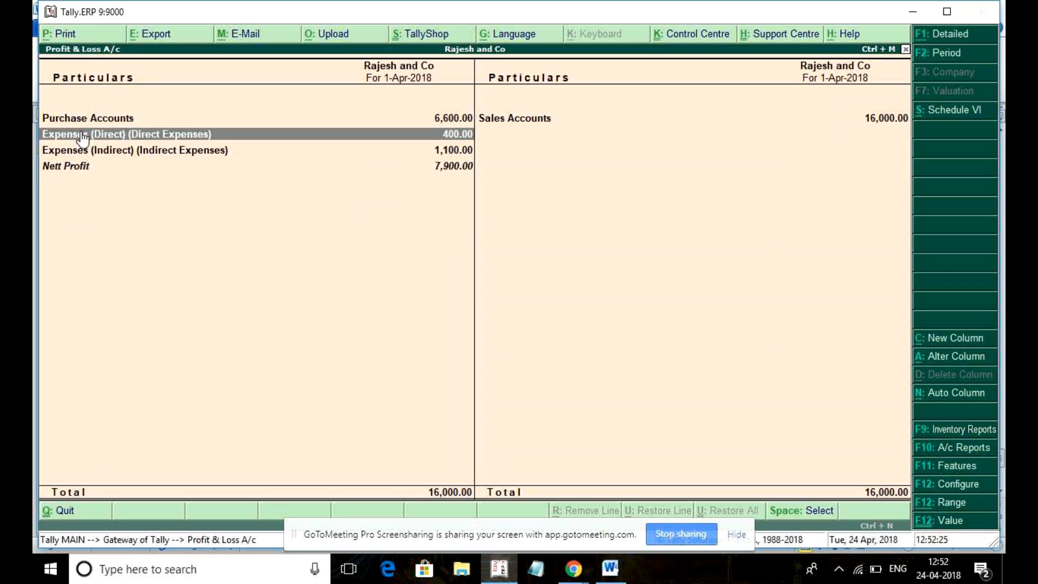
Step: Switch to the Charts of Accounts document in Word and review the ledgers, groups and reports notes on page 1
click(604, 574)
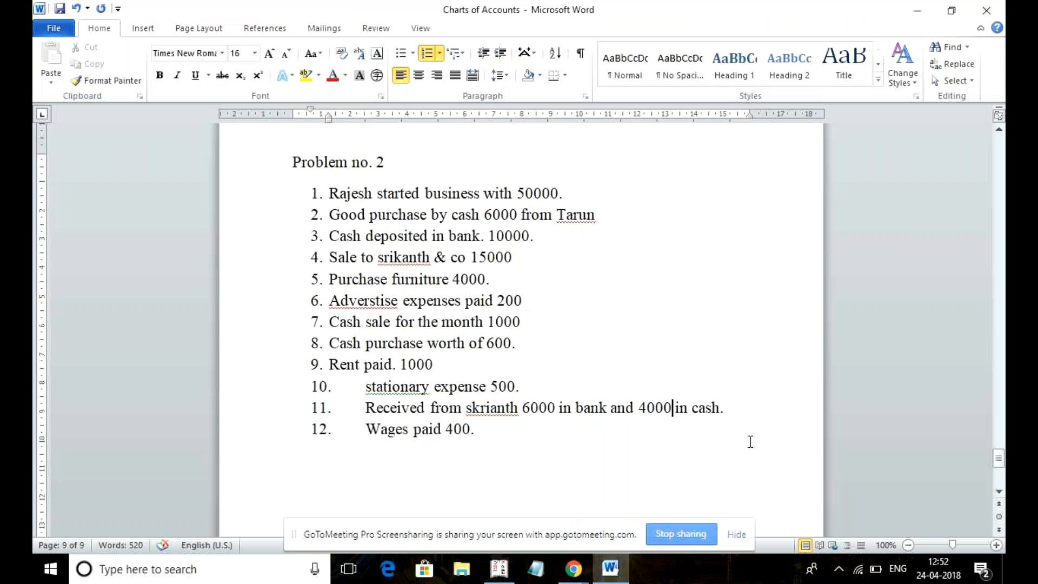
click(998, 461)
drag(998, 461, 977, 150)
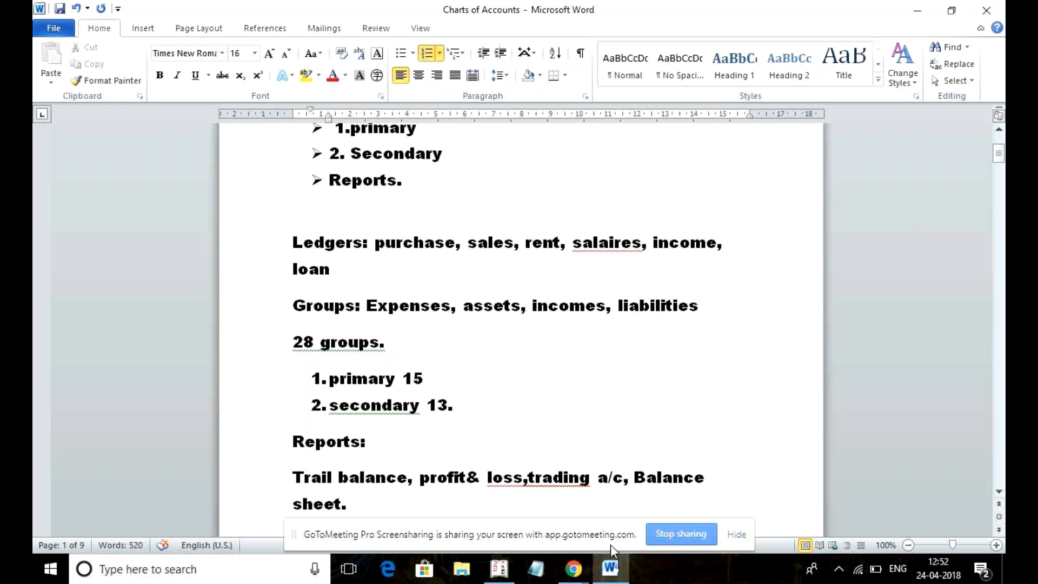
Step: Return to Tally.ERP 9, show the Profit & Loss A/c in detail and drill down to the Purchase ledger's April vouchers
click(496, 571)
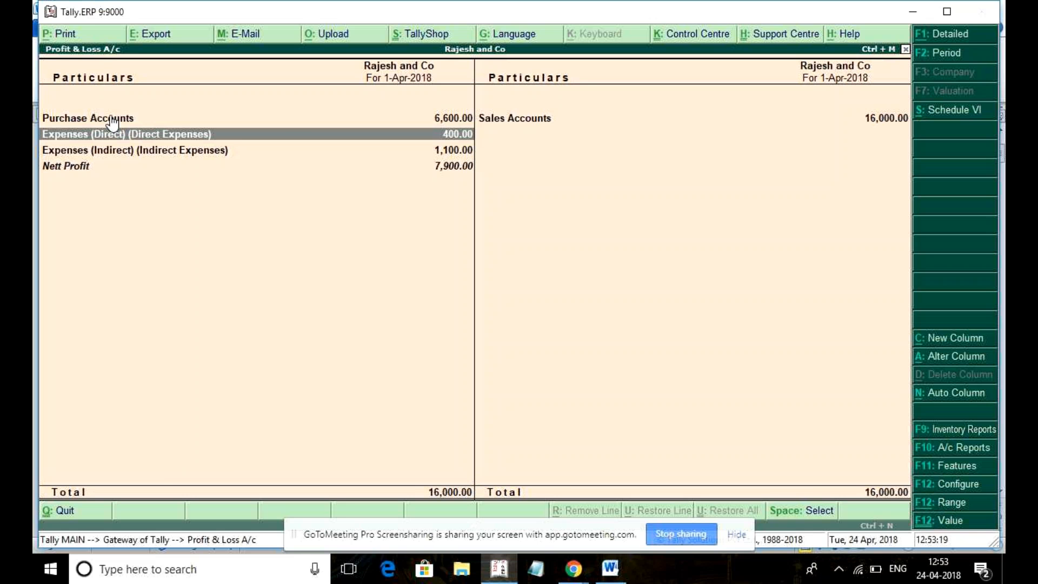
key(alt+F1)
click(79, 131)
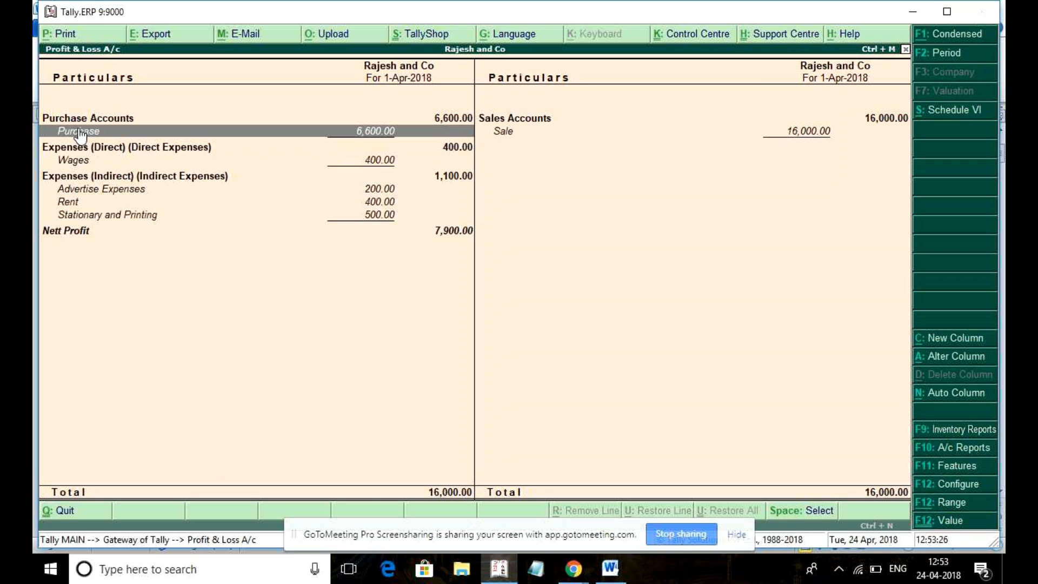
click(79, 131)
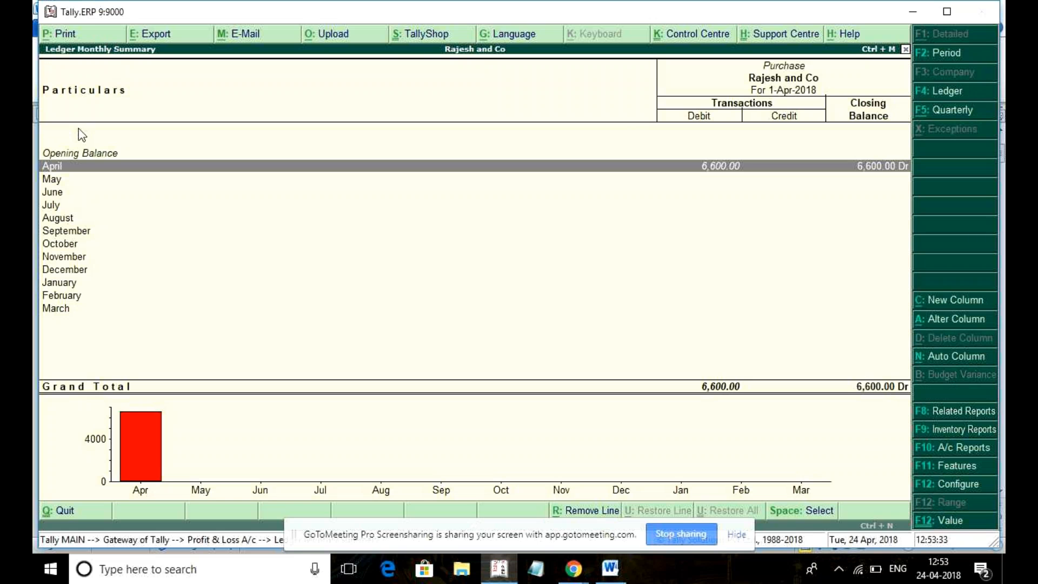
key(Return)
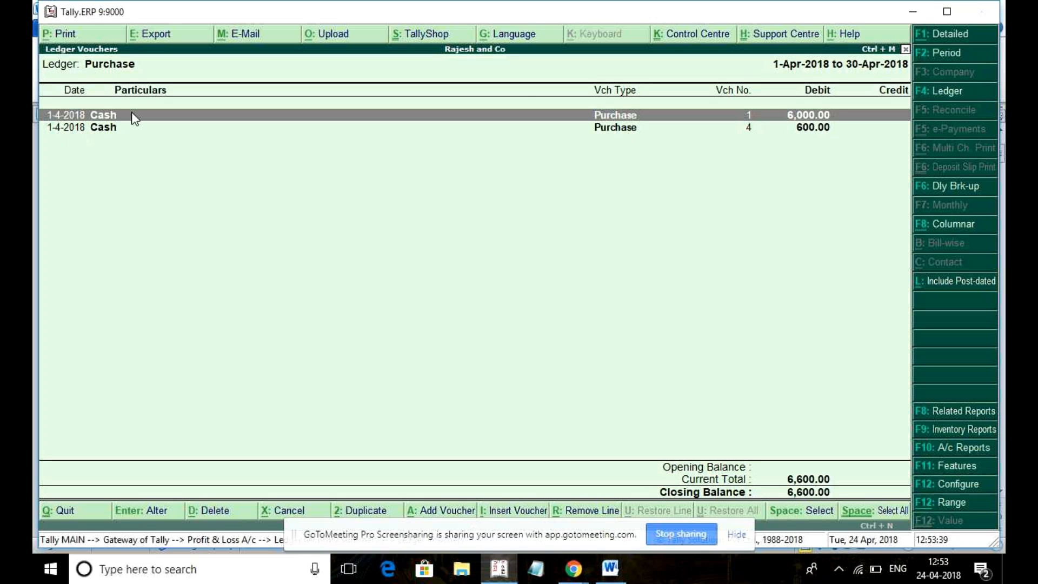
Step: Change the Purchase ledger's voucher period to end on 2 April 2018, keeping 1-4-2018 as the start date
click(944, 53)
key(Return)
text(2ap)
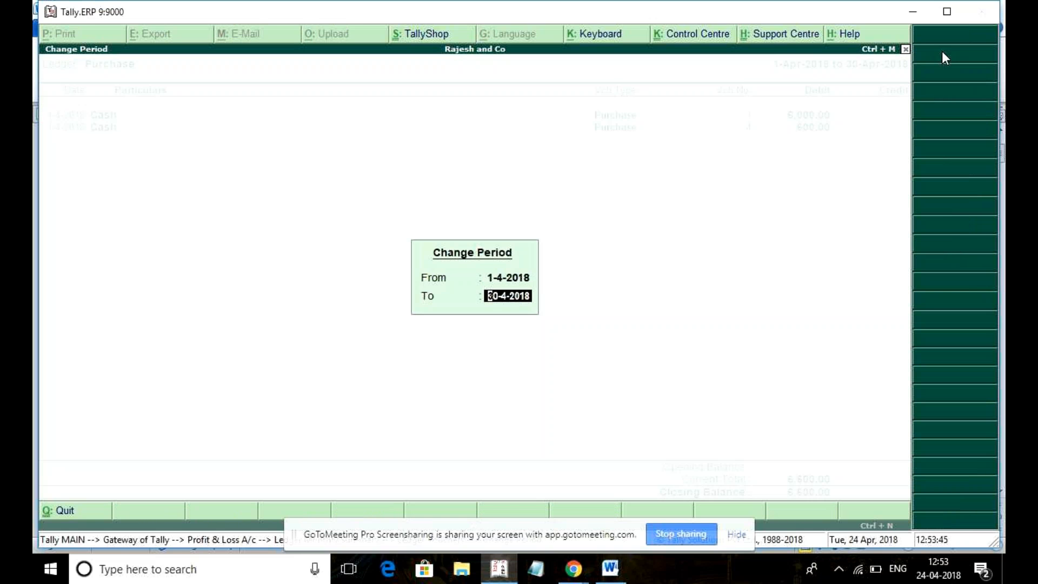
text(ril)
key(Return)
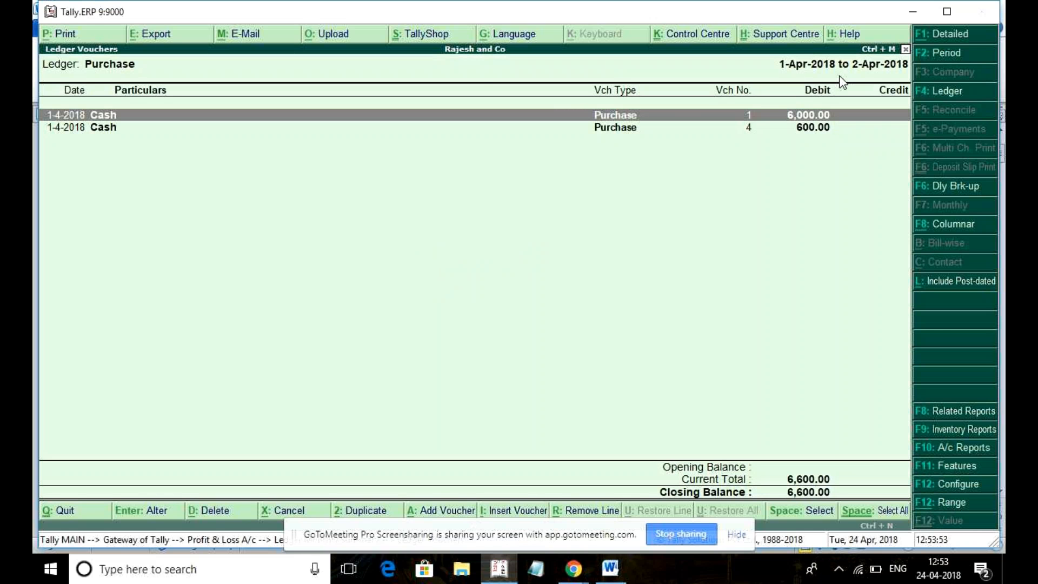
Step: Go back to the Profit & Loss A/c and reopen the Purchase ledger's April vouchers
key(Escape)
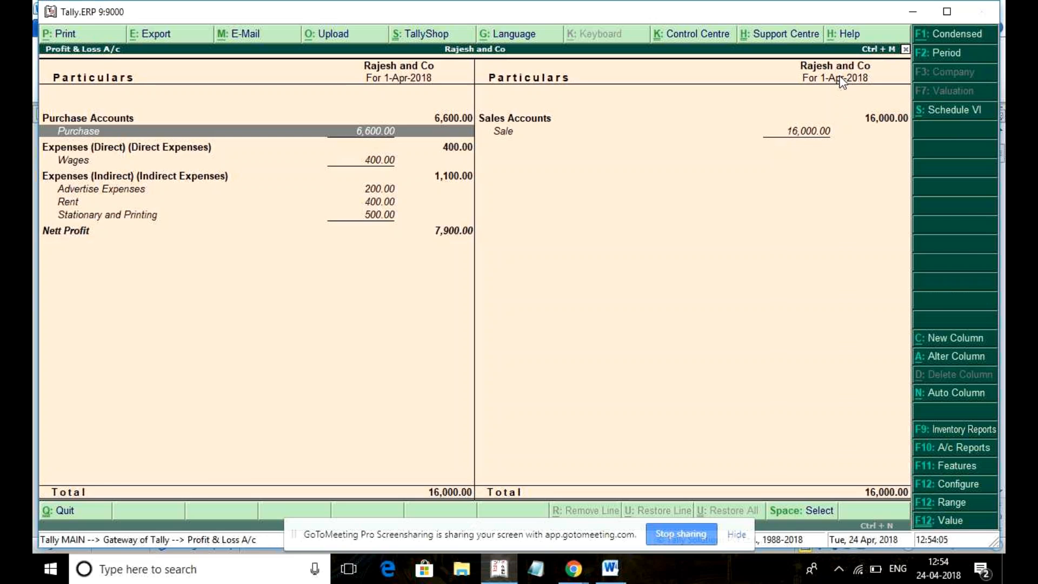
key(Return)
key(Return)
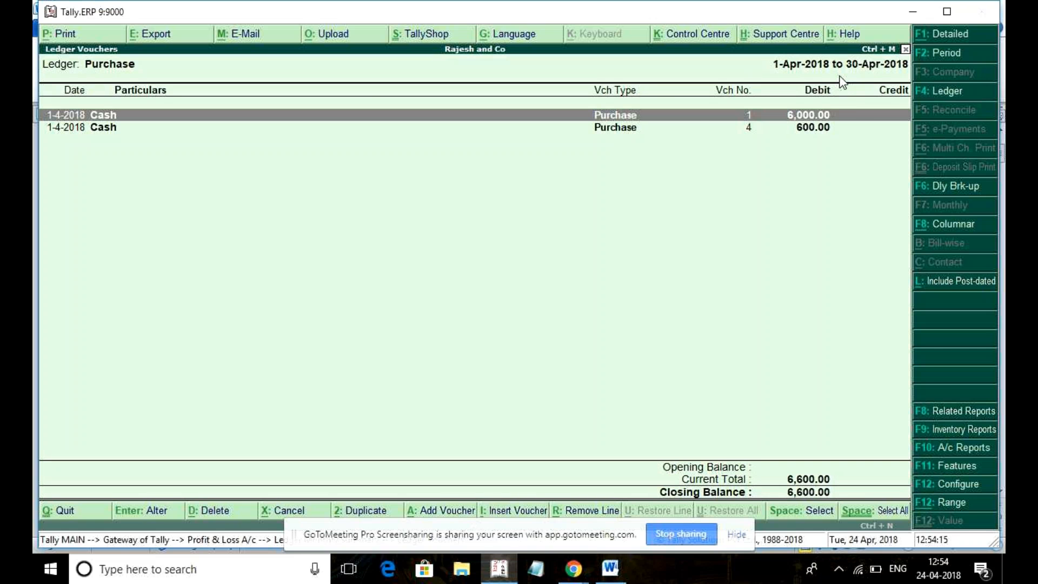
Step: Return to the detailed Profit & Loss A/c and examine the Advertise Expenses, Rent and Indirect Expenses lines
key(Escape)
key(Escape)
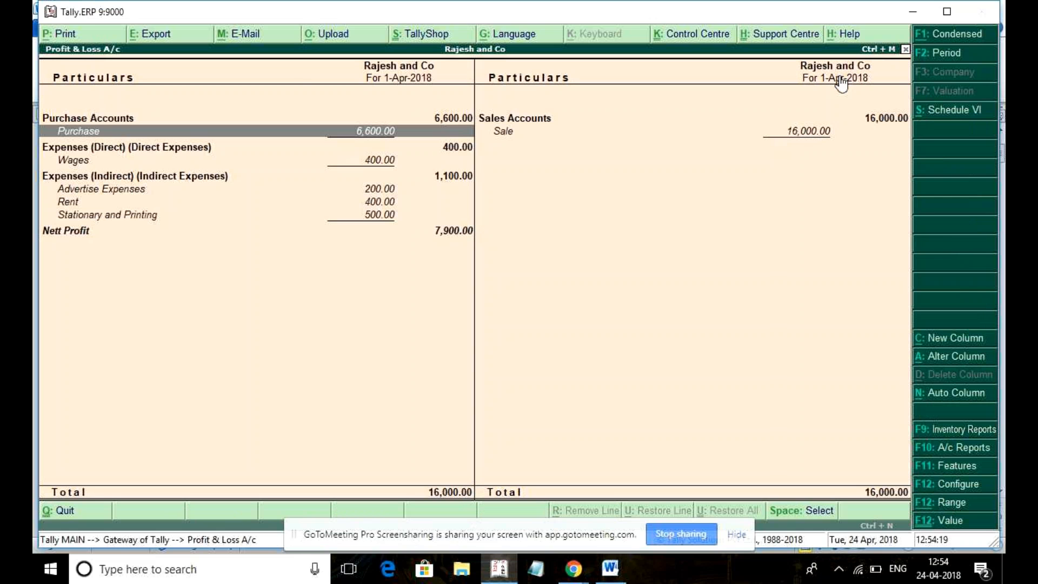
click(79, 192)
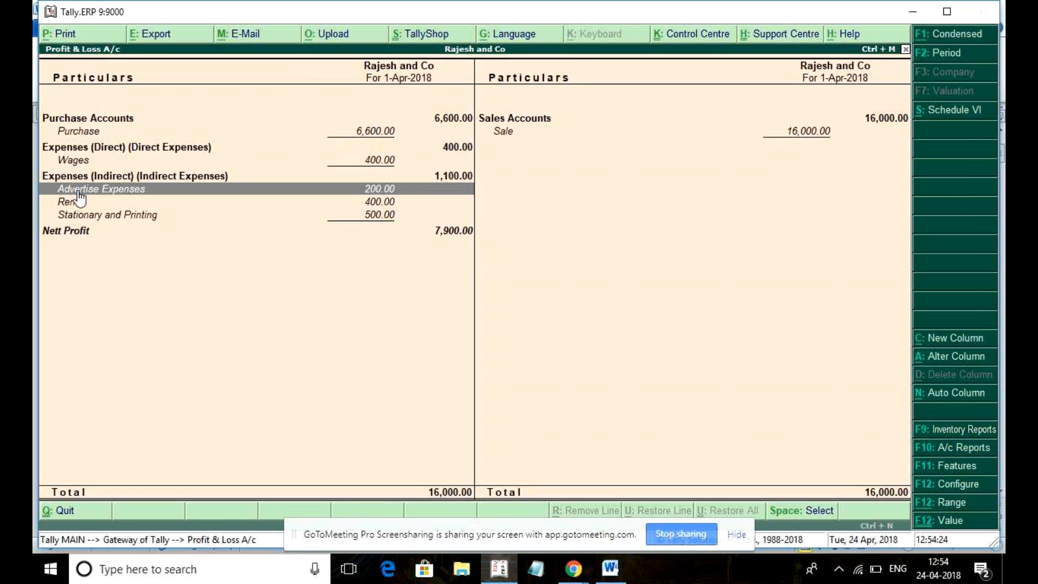
click(76, 203)
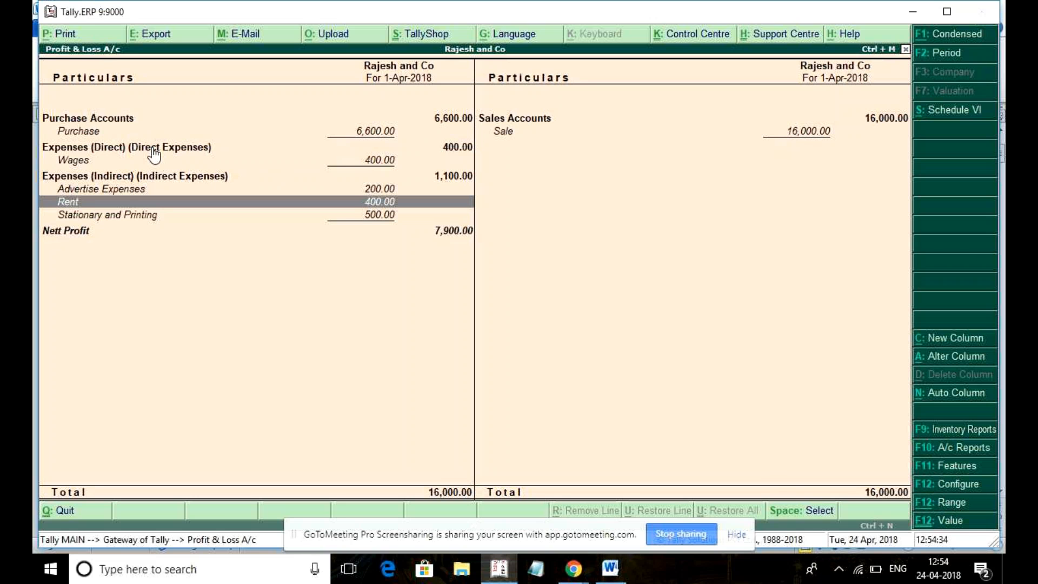
click(113, 178)
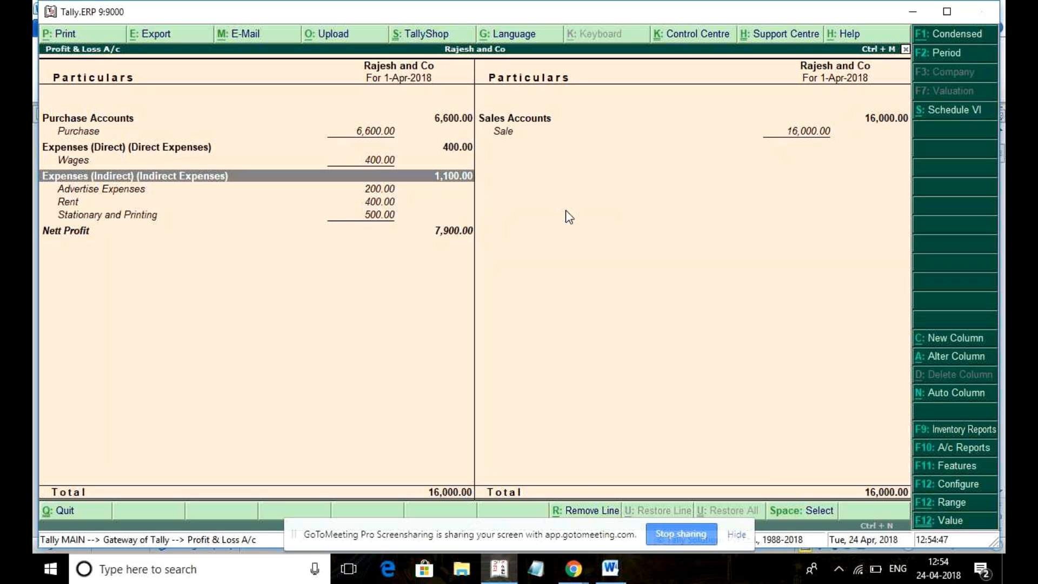
Step: Switch to the Charts of Accounts document in Word and add list item 13 after "Wages paid 400." on page 9
click(611, 568)
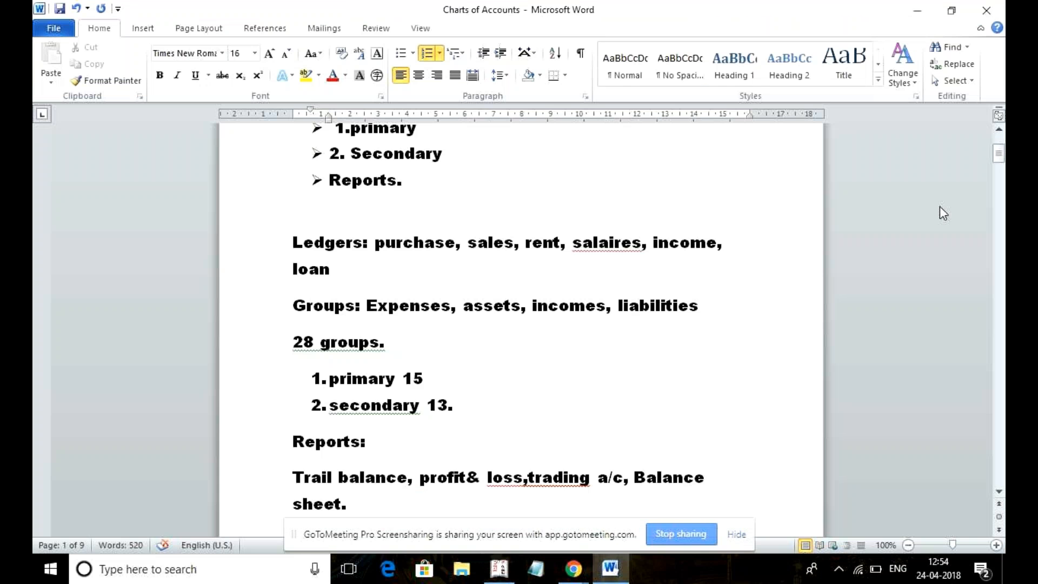
drag(999, 157, 967, 465)
click(504, 305)
key(Return)
text(coss)
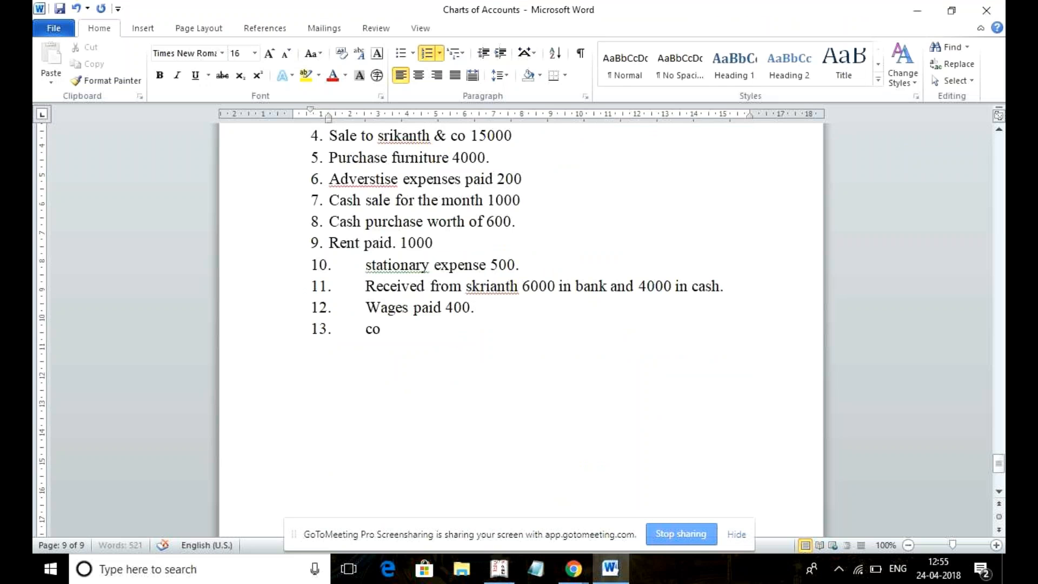
key(BackSpace)
key(BackSpace)
text(mmision received)
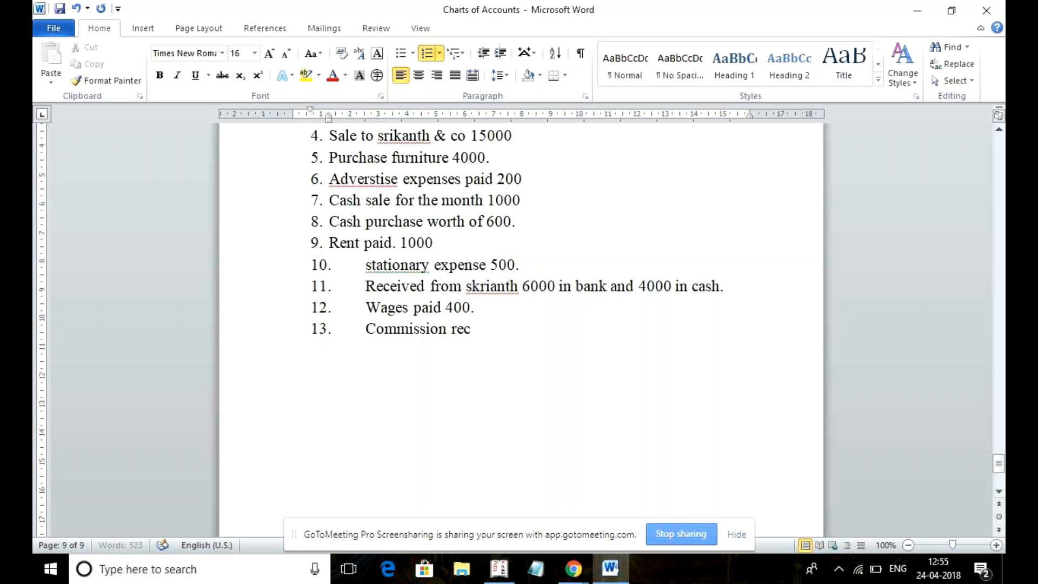
key(BackSpace)
key(BackSpace)
key(BackSpace)
key(BackSpace)
key(BackSpace)
key(BackSpace)
key(BackSpace)
key(BackSpace)
key(BackSpace)
key(BackSpace)
key(BackSpace)
key(BackSpace)
key(BackSpace)
key(BackSpace)
key(BackSpace)
key(BackSpace)
key(BackSpace)
key(BackSpace)
key(BackSpace)
Step: Enter "Interest received 500." as the text of transaction 13
text(i)
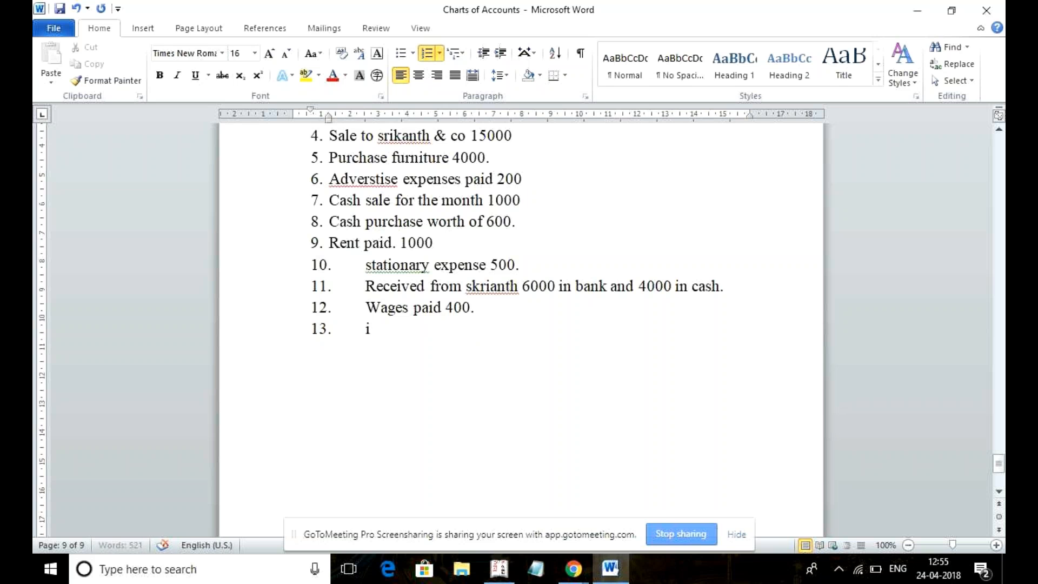
text(nterest received.)
key(Return)
key(BackSpace)
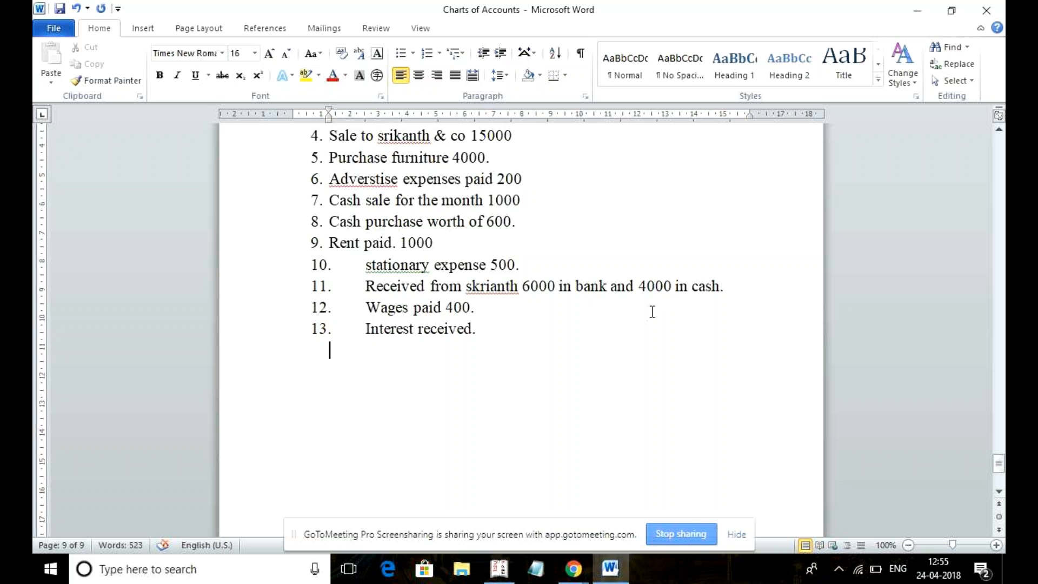
click(496, 327)
key(BackSpace)
text(n)
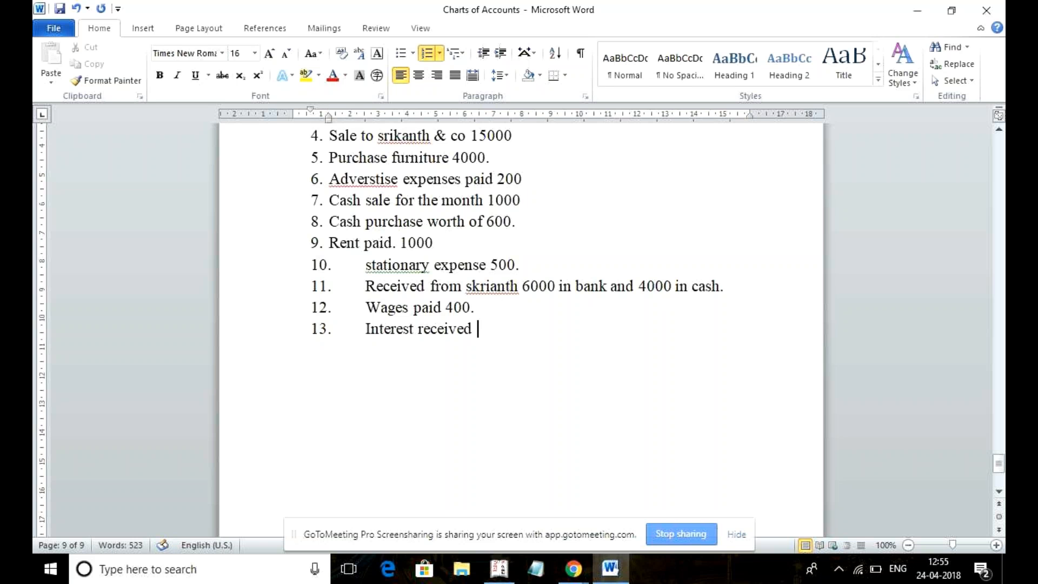
key(BackSpace)
text(5000)
key(BackSpace)
text(.)
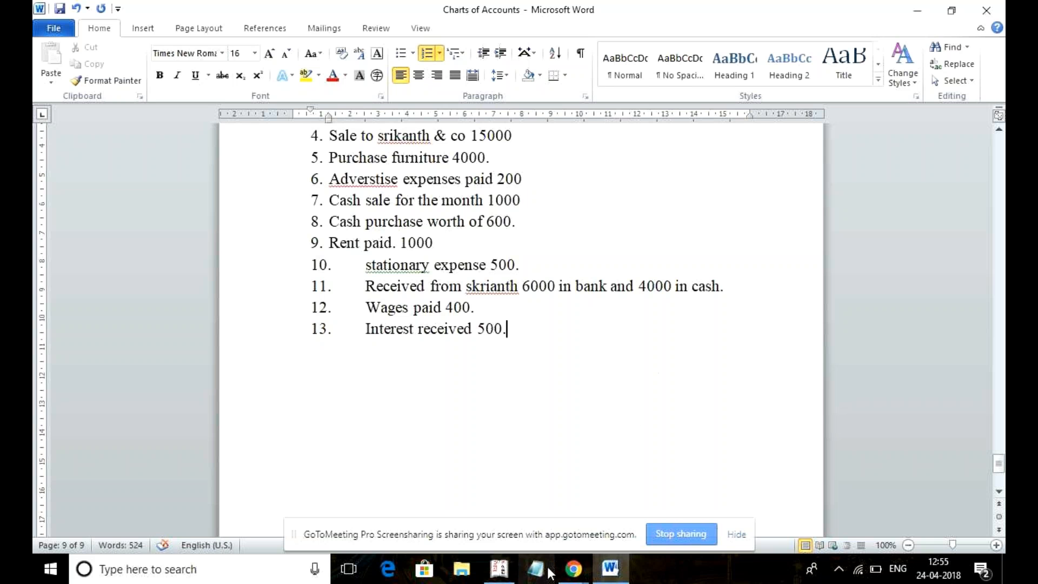
Step: Switch back to Tally.ERP 9, leave the Profit & Loss A/c and continue working in Educational Mode
click(573, 568)
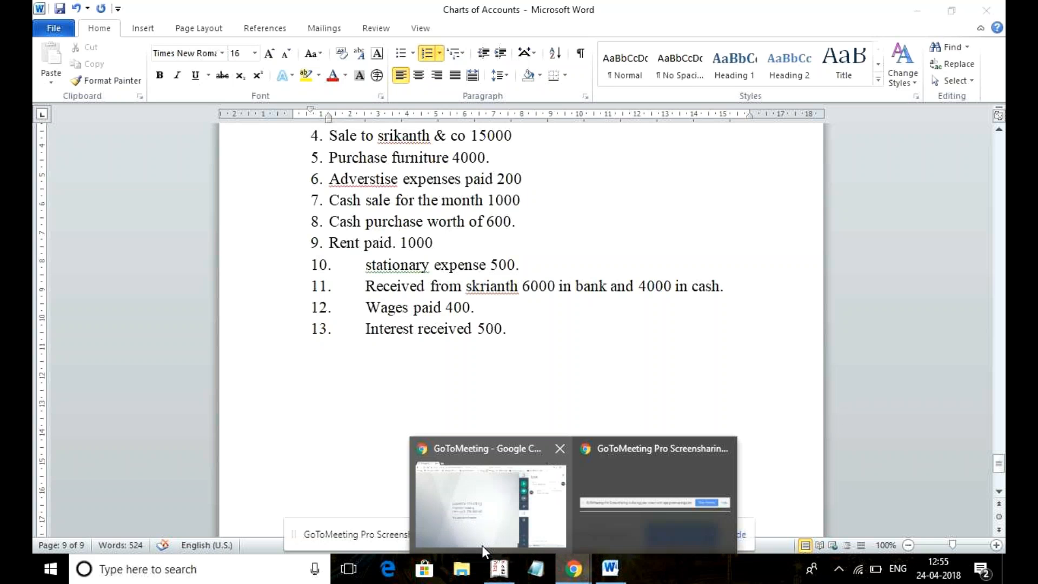
click(500, 572)
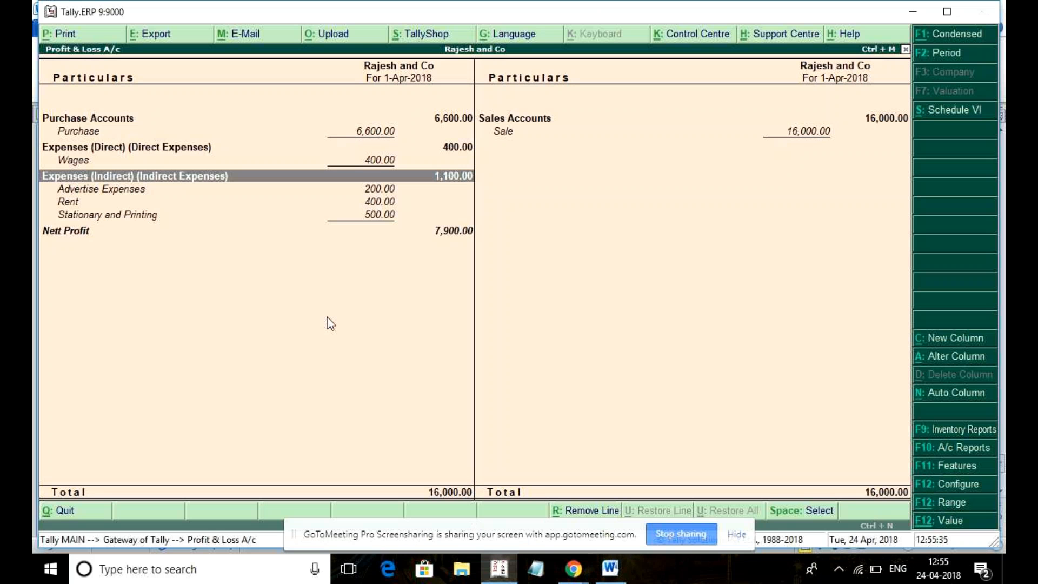
key(Escape)
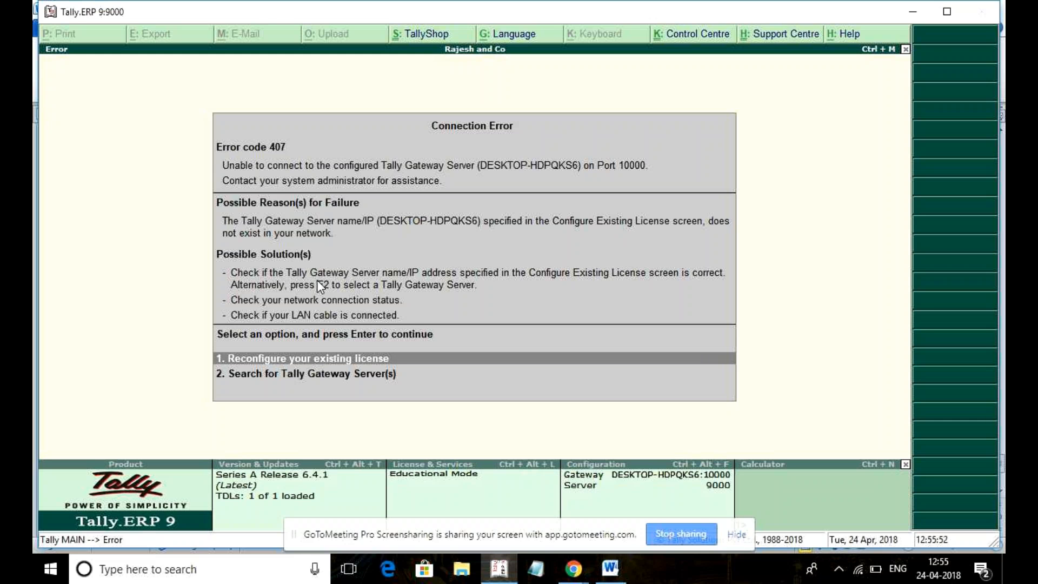
key(Return)
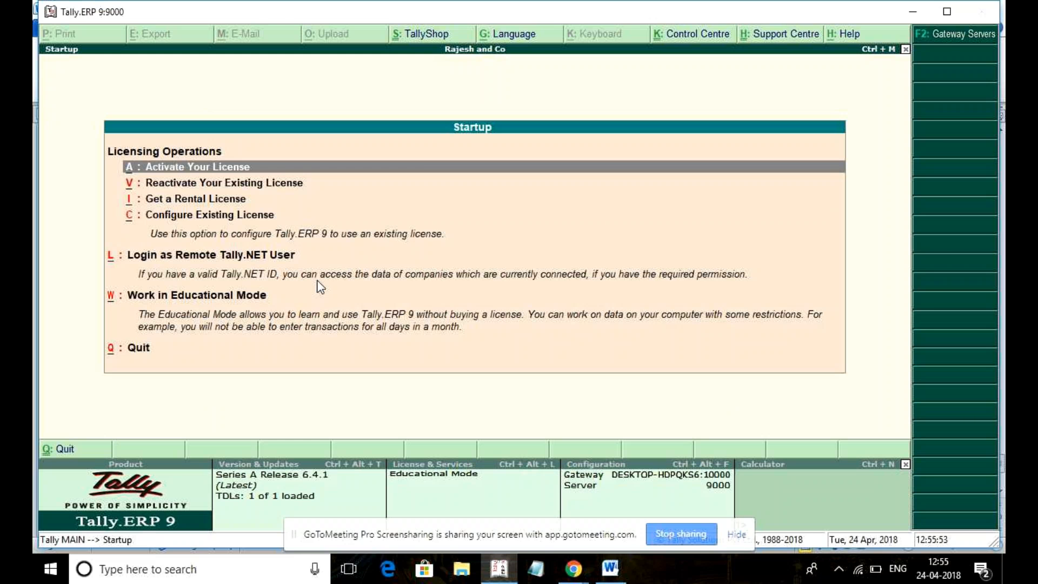
key(w)
key(Down)
key(Down)
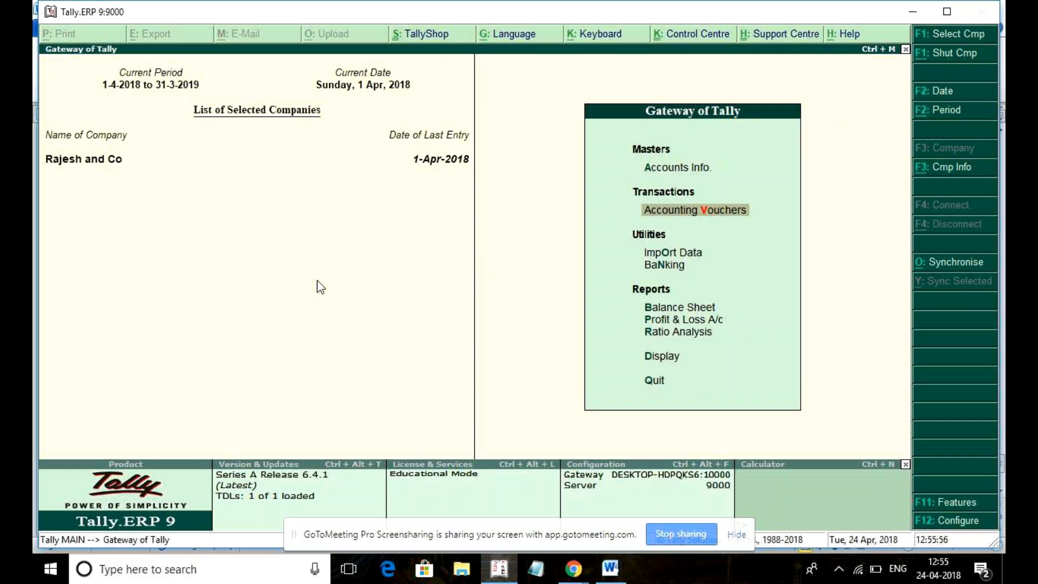
key(Up)
key(Return)
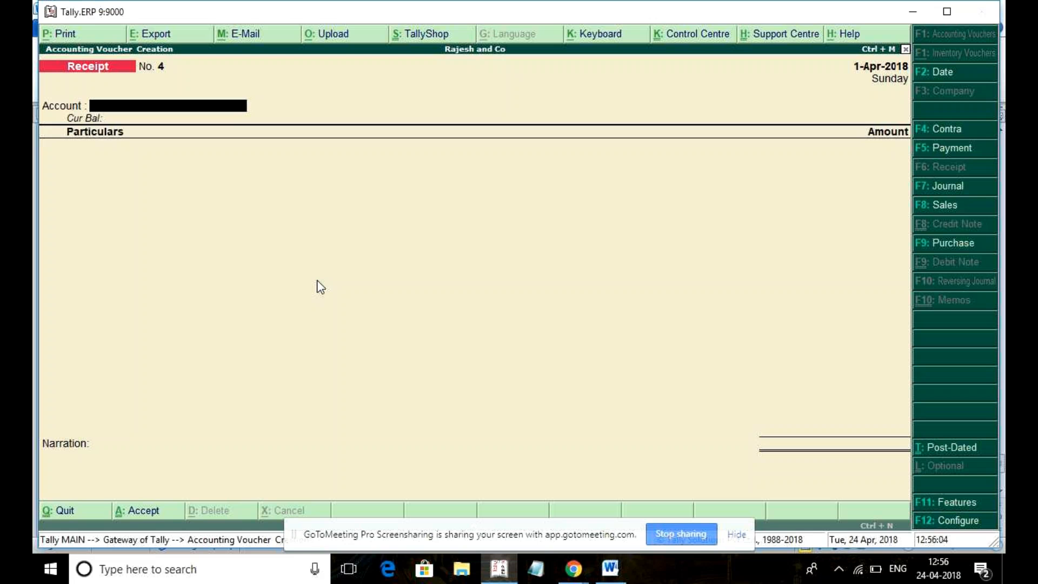
key(space)
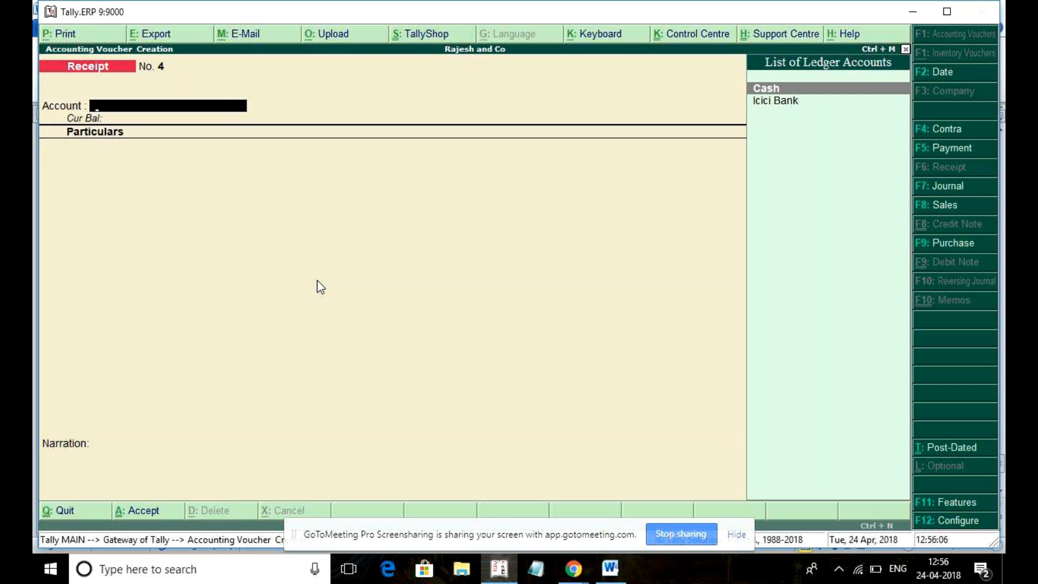
key(Return)
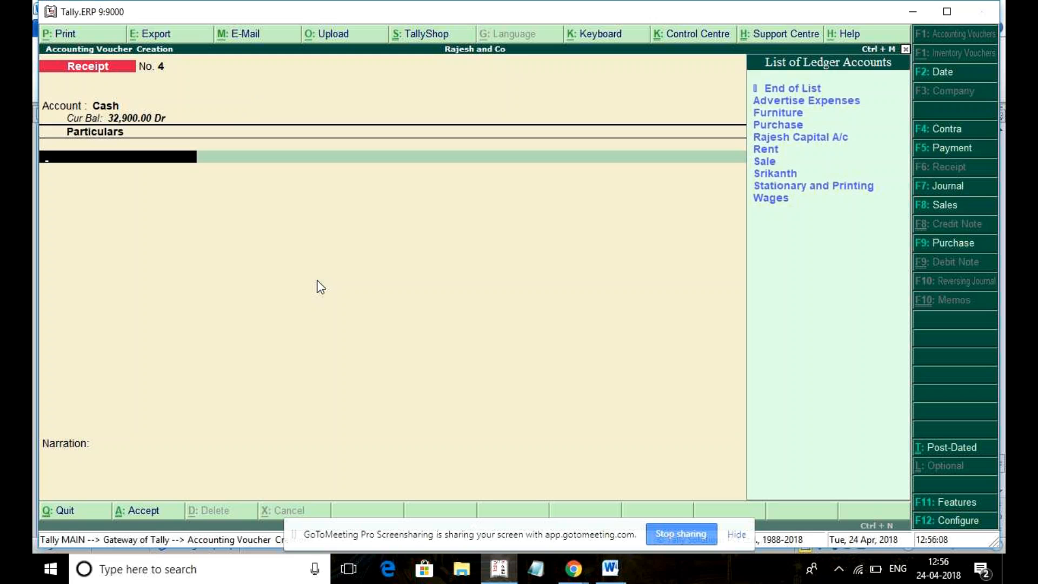
key(Down)
key(Down)
key(Down)
key(Up)
key(Up)
key(Up)
key(Down)
key(Down)
key(Down)
key(Down)
key(Down)
key(Down)
key(Down)
key(Up)
key(Up)
key(Up)
key(Up)
key(Up)
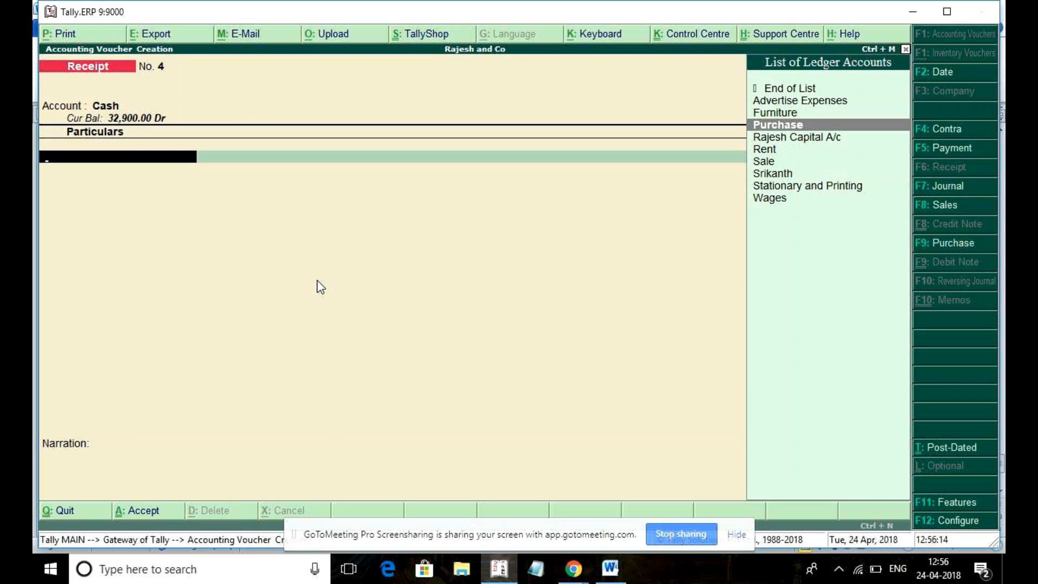
key(Up)
key(Up)
key(Up)
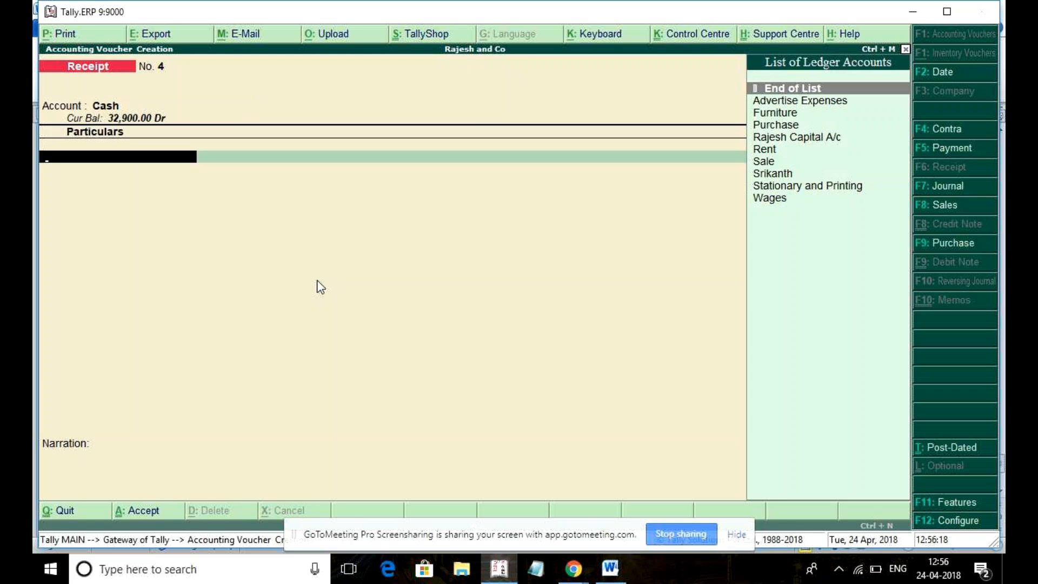
key(Escape)
key(Return)
Step: Open the list of ledgers available for alteration and look through the existing ledger names for an interest ledger
key(Up)
key(Up)
key(Down)
key(Return)
key(Down)
key(Return)
key(Down)
key(Down)
key(Return)
key(Down)
key(Down)
key(Down)
key(Down)
key(Down)
key(Down)
key(Down)
key(Down)
key(Down)
key(Down)
key(Down)
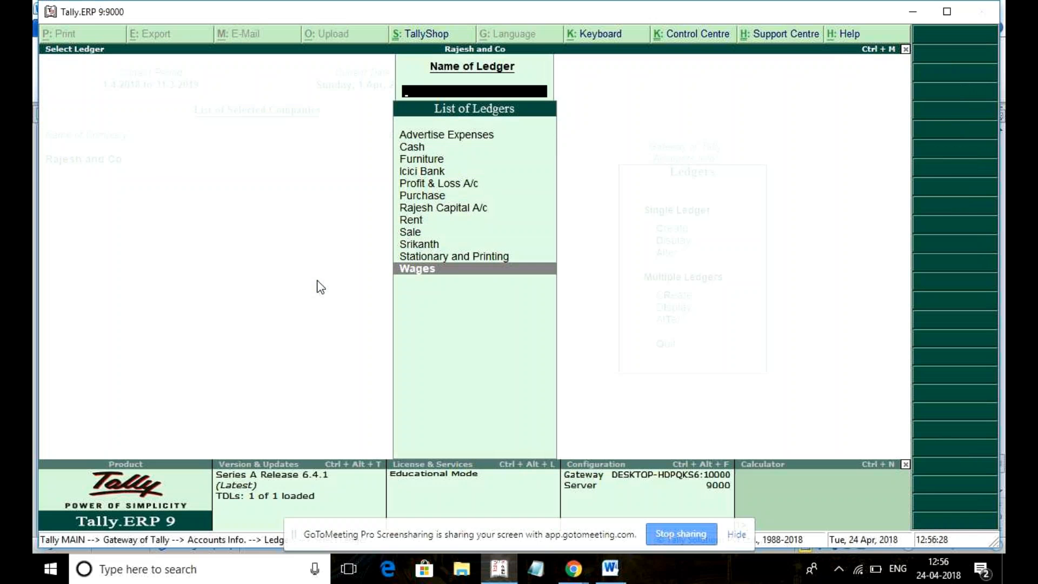
key(Escape)
Step: Create a single ledger named "Interest Received" under the Indirect Incomes group and return to the Gateway of Tally
key(Up)
key(Up)
key(Return)
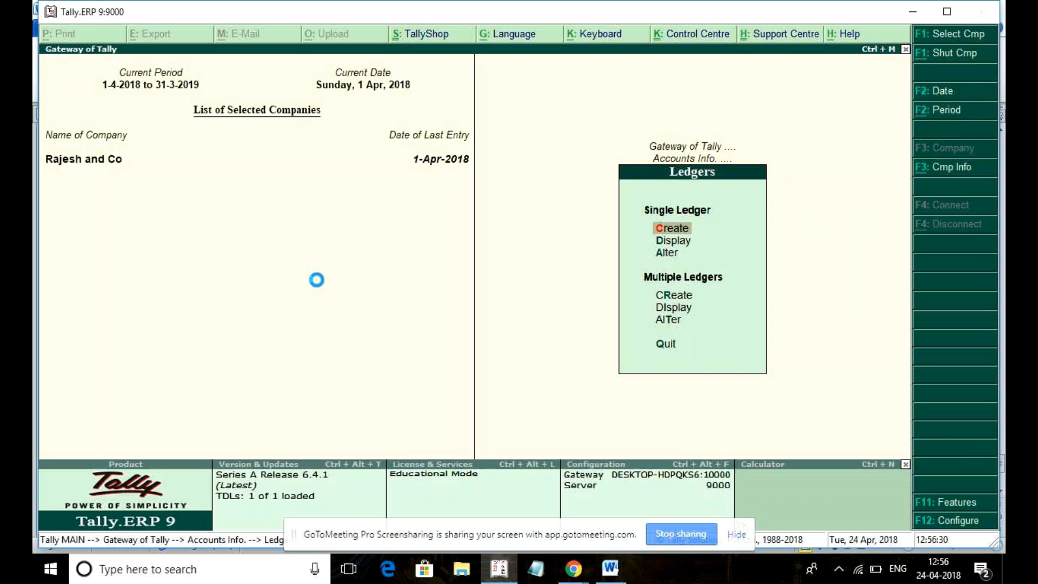
text(Interes)
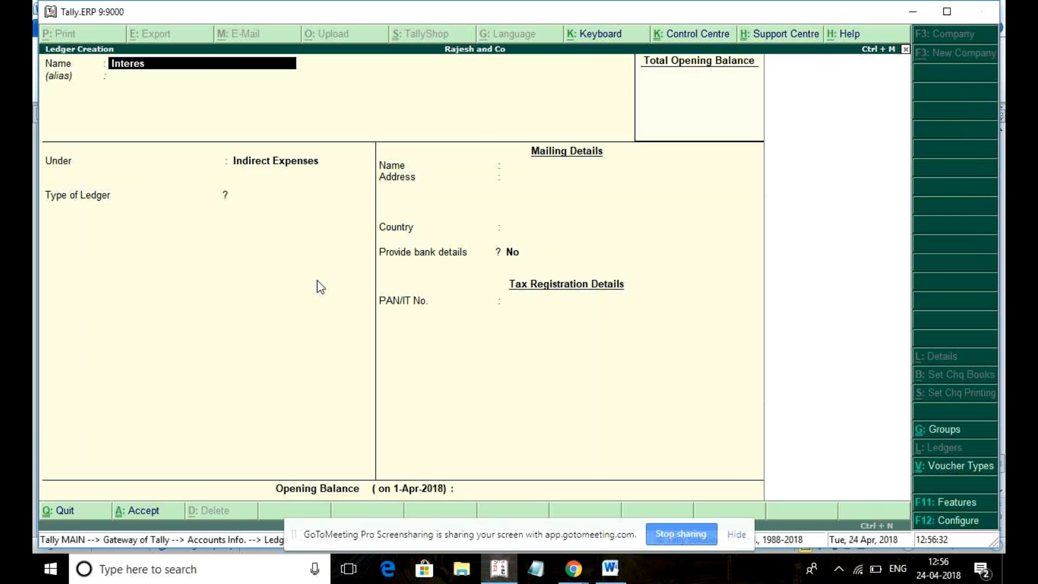
text(t Received)
key(Return)
text(Indirect Income)
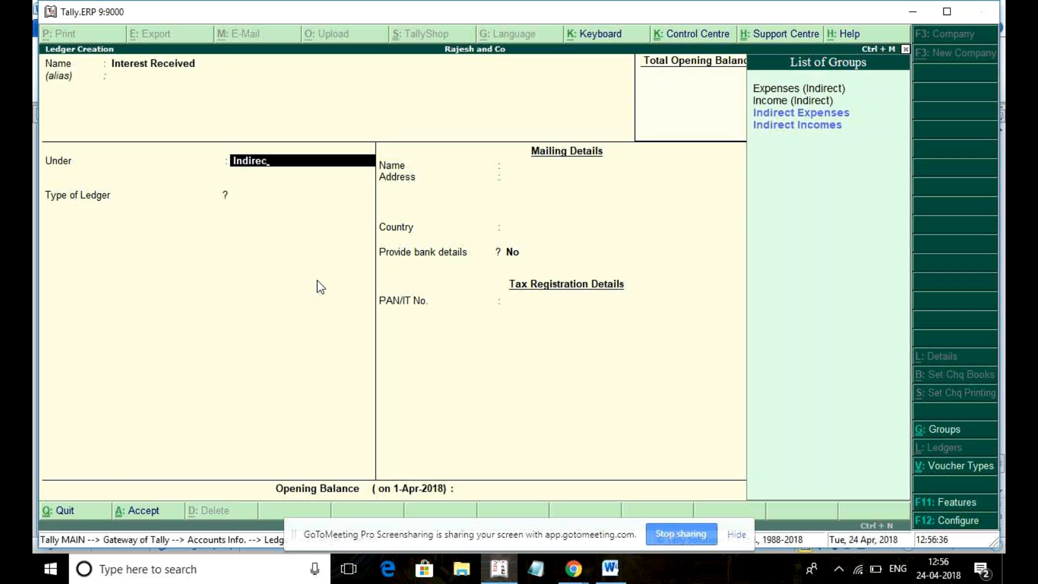
key(Return)
key(Return)
key(Return)
key(Escape)
key(Escape)
key(y)
key(Escape)
key(Escape)
Step: Record a receipt voucher dated 1-Apr-2018 with Cash as the account and Interest Received for 500, then leave voucher entry
key(v)
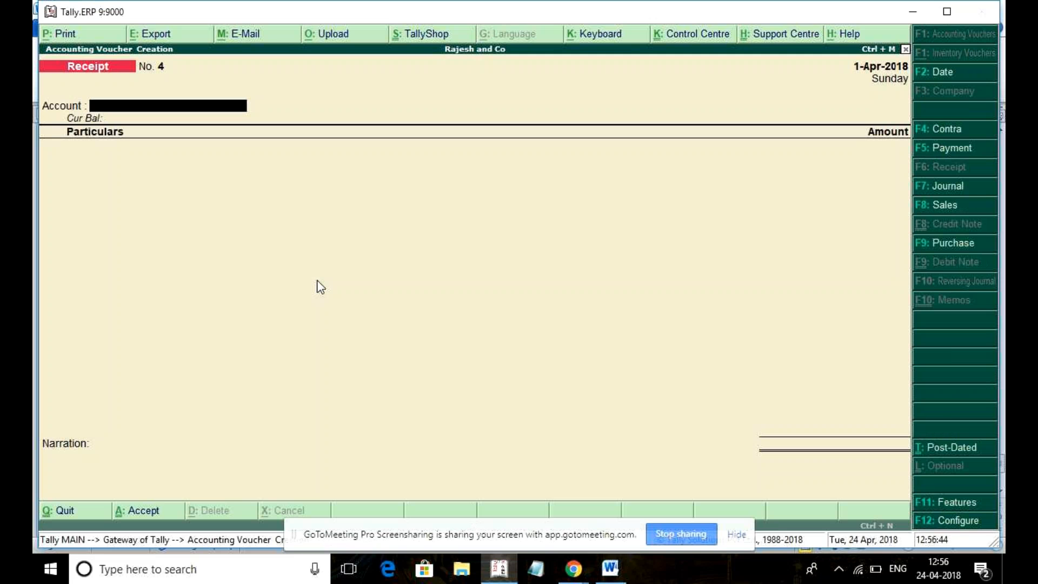
text(cas)
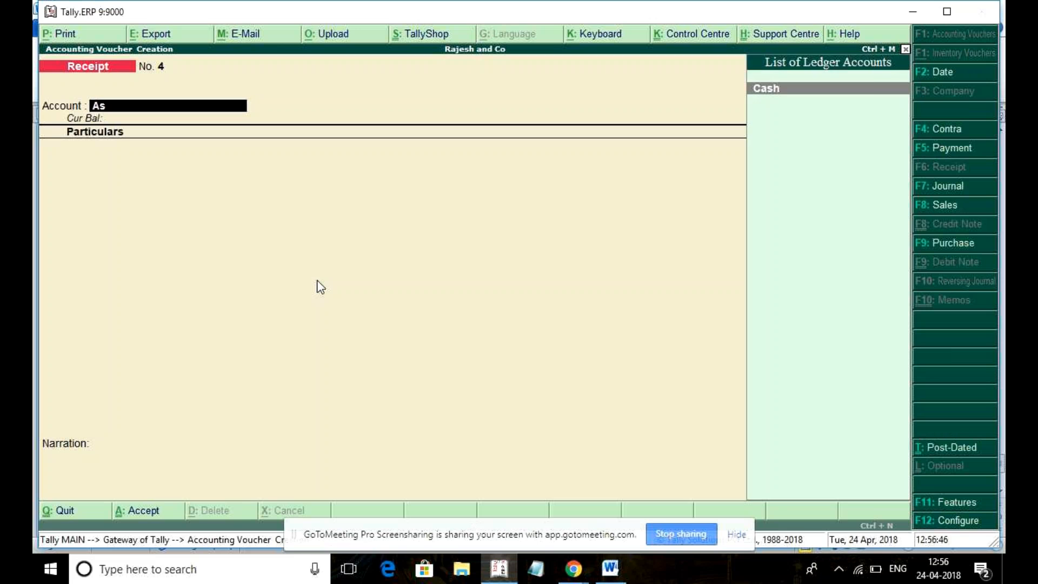
key(Return)
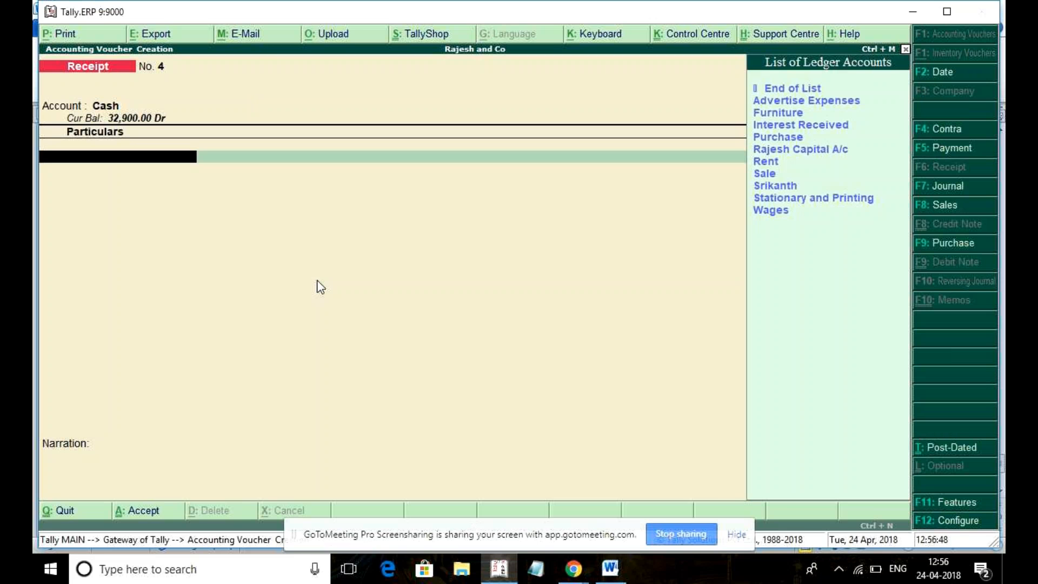
key(Down)
key(Down)
key(Down)
key(Down)
key(Up)
key(Return)
text(1)
key(BackSpace)
text(500)
key(Return)
key(ctrl+a)
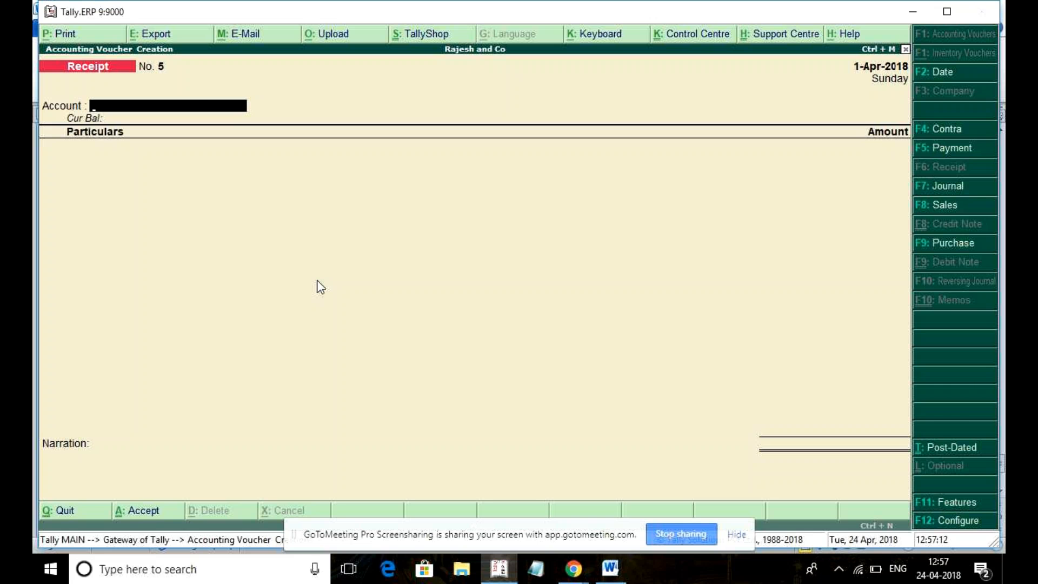
key(Escape)
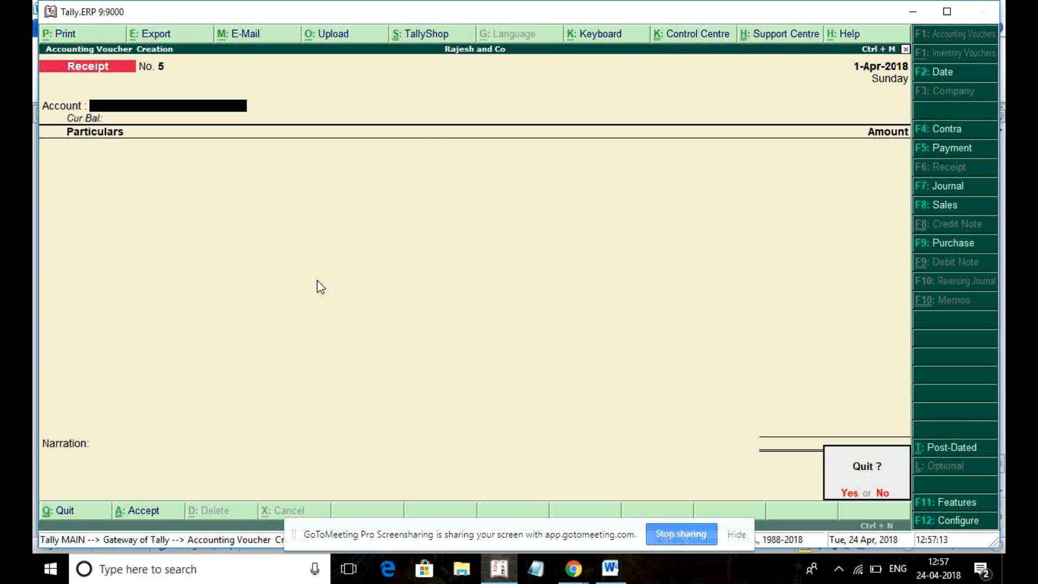
key(y)
key(Return)
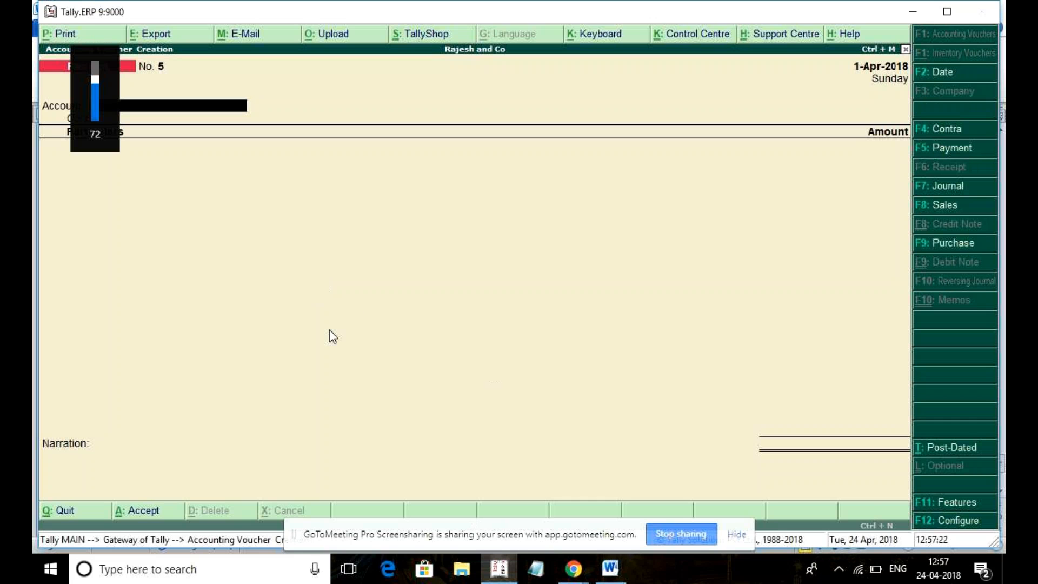
key(Return)
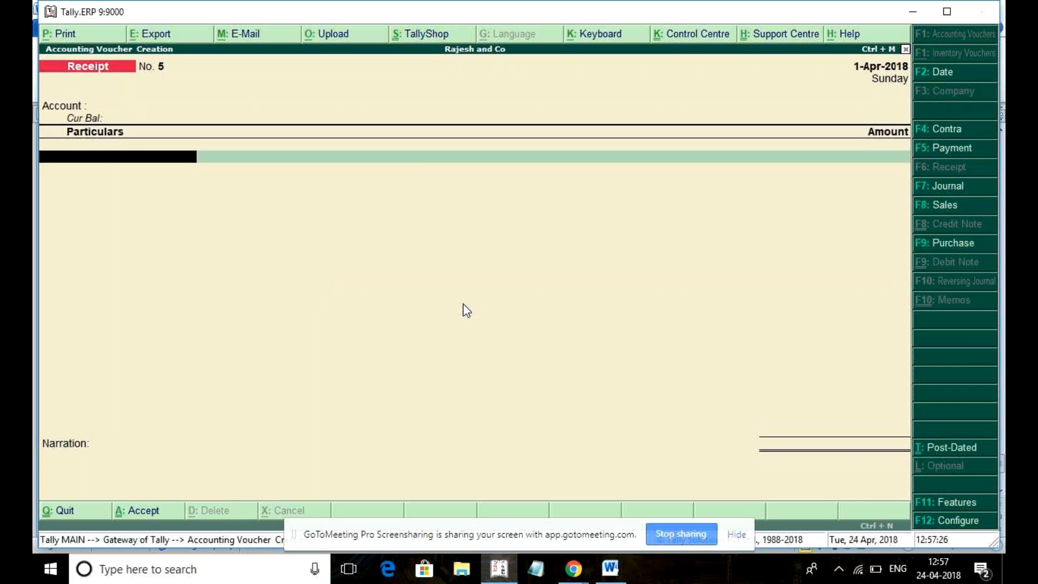
key(Escape)
key(y)
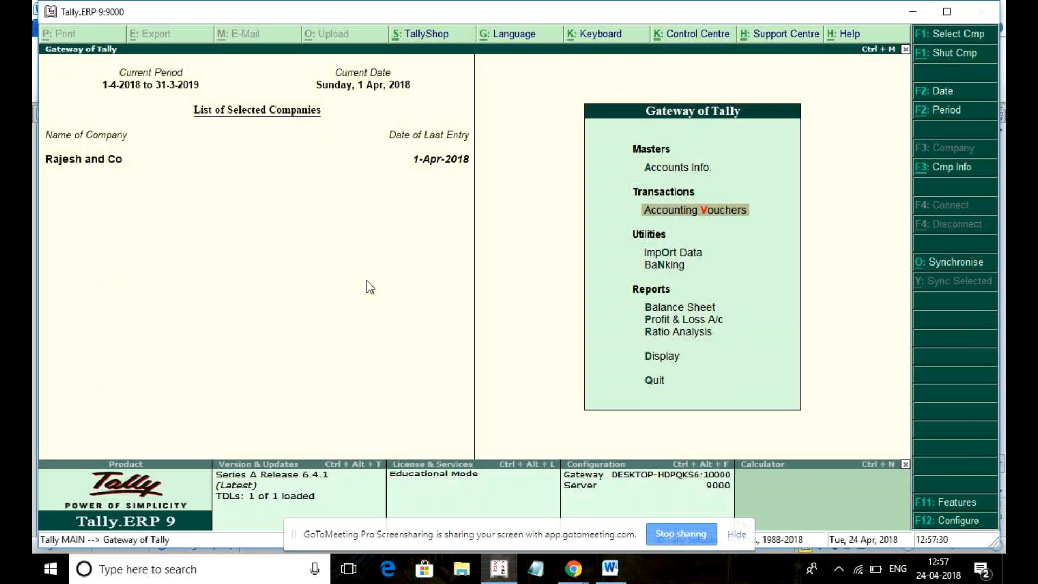
Step: Open the Profit & Loss A/c from the Gateway of Tally and show it in detailed form
key(Down)
key(Down)
key(Down)
key(Down)
key(Down)
key(Up)
key(Return)
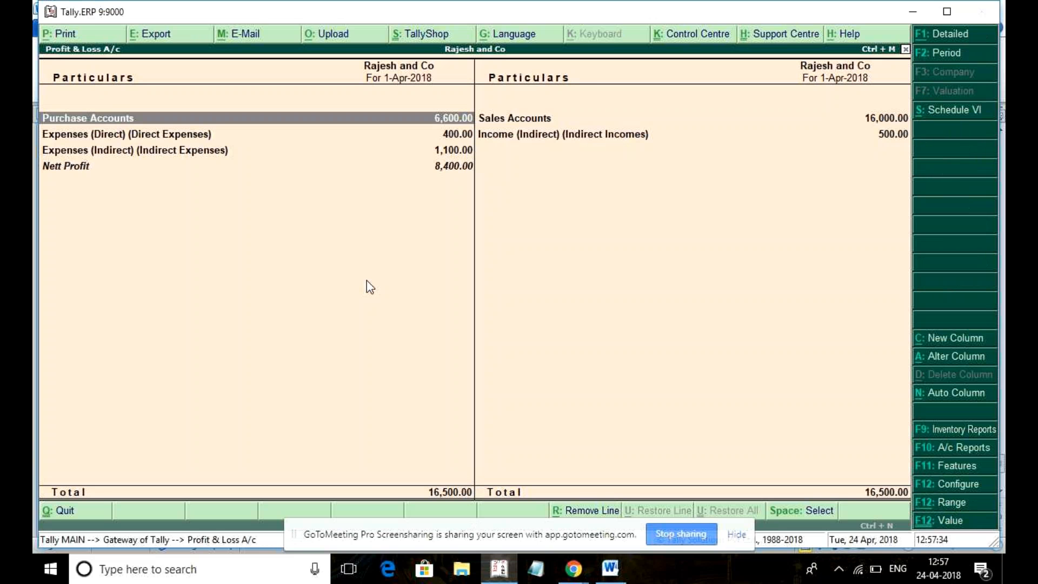
key(alt+F1)
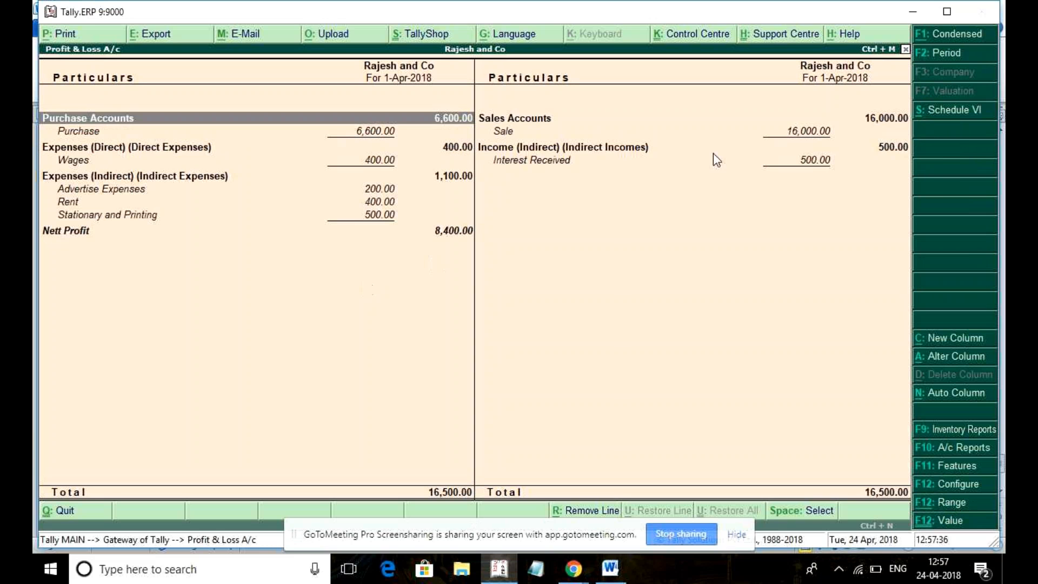
Step: Look over the sales and net profit lines of the Profit & Loss A/c, and open the Balance Sheet in detailed form
key(Right)
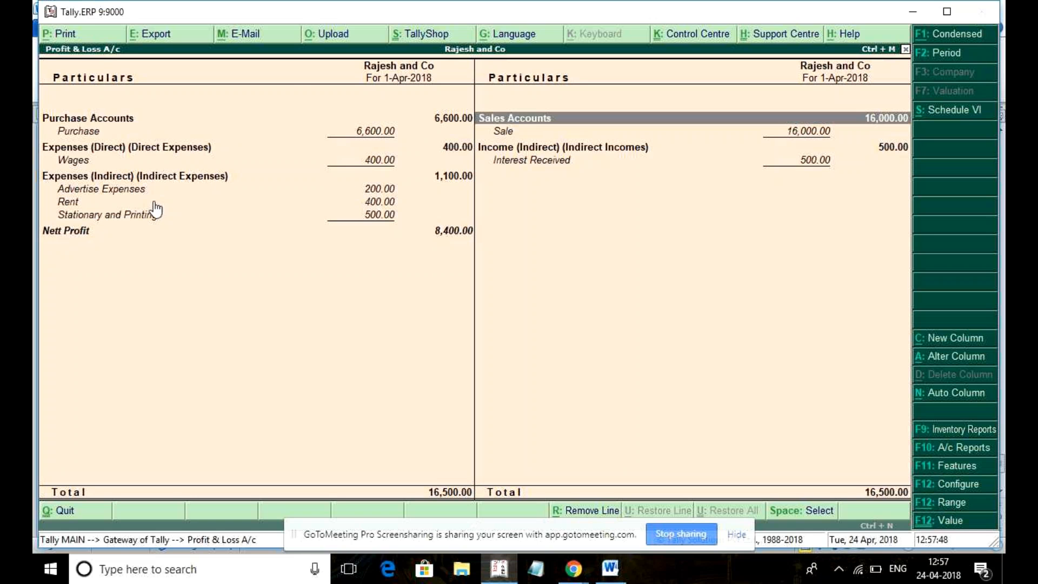
click(119, 236)
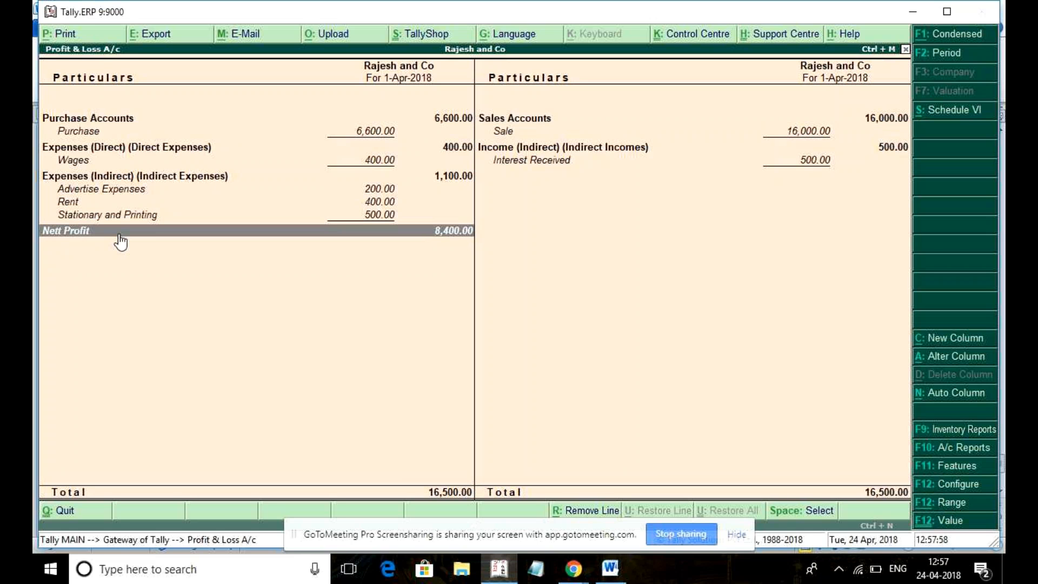
key(Escape)
key(Up)
key(Return)
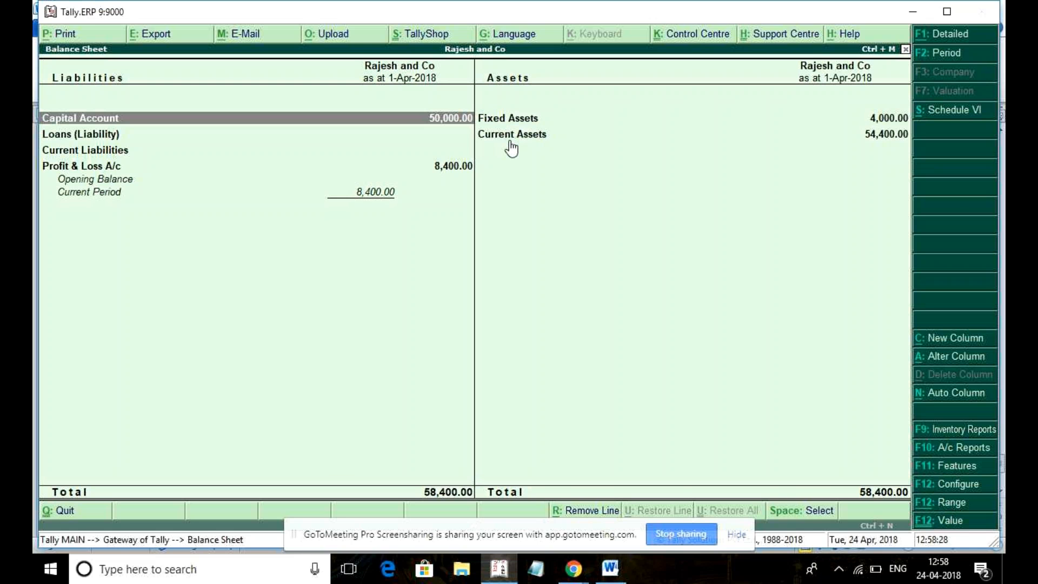
key(alt+F1)
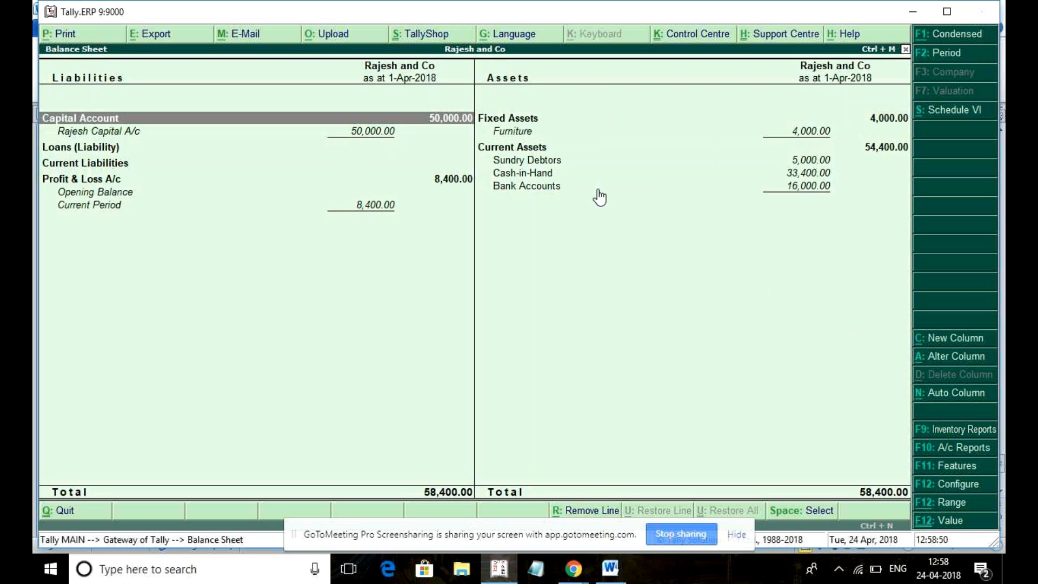
Step: Drill down from Sundry Debtors to the debtor's monthly ledger summary and return to the Balance Sheet
click(509, 160)
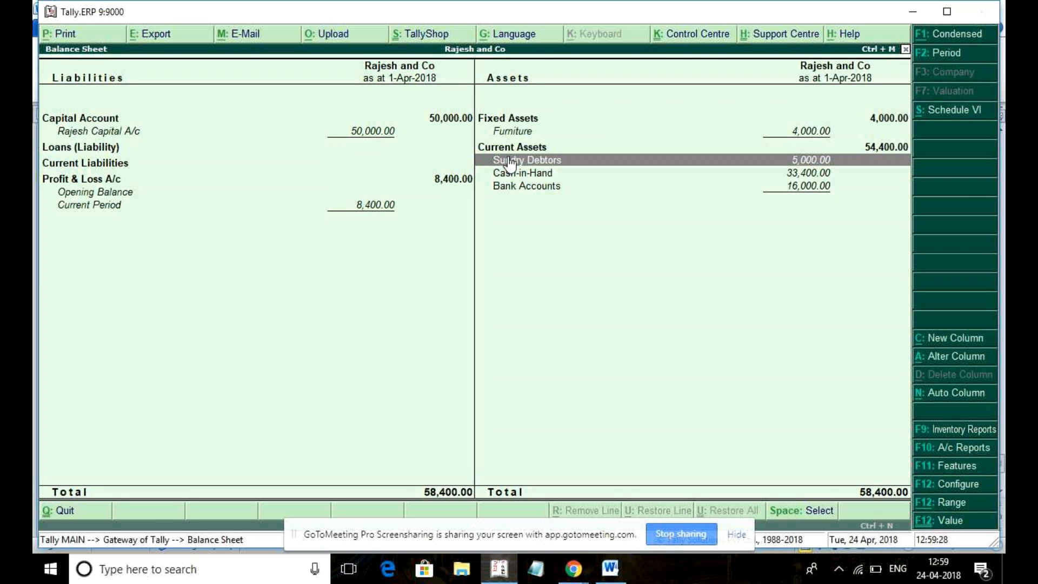
click(508, 160)
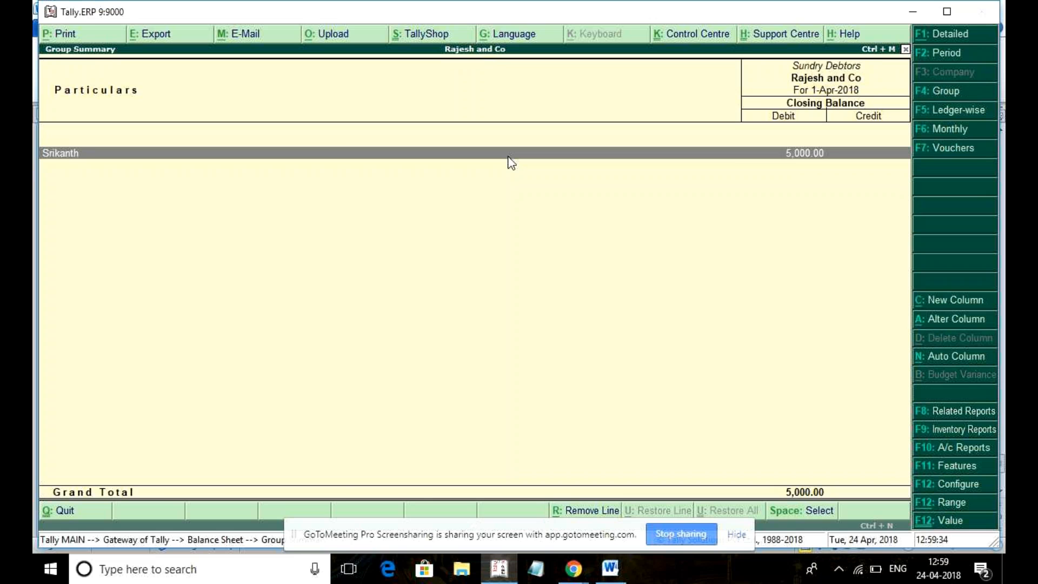
click(508, 157)
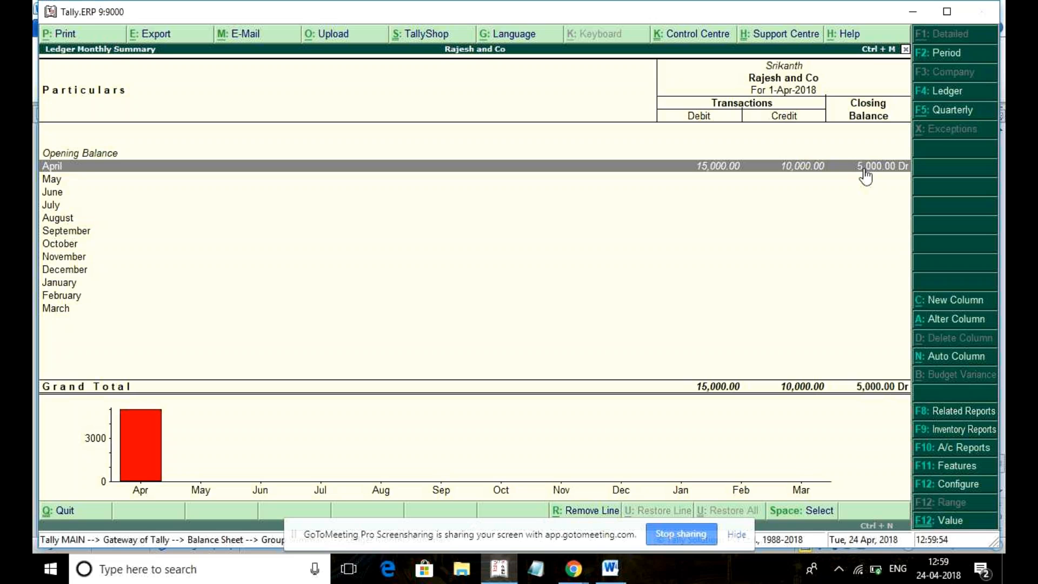
key(Escape)
key(Escape)
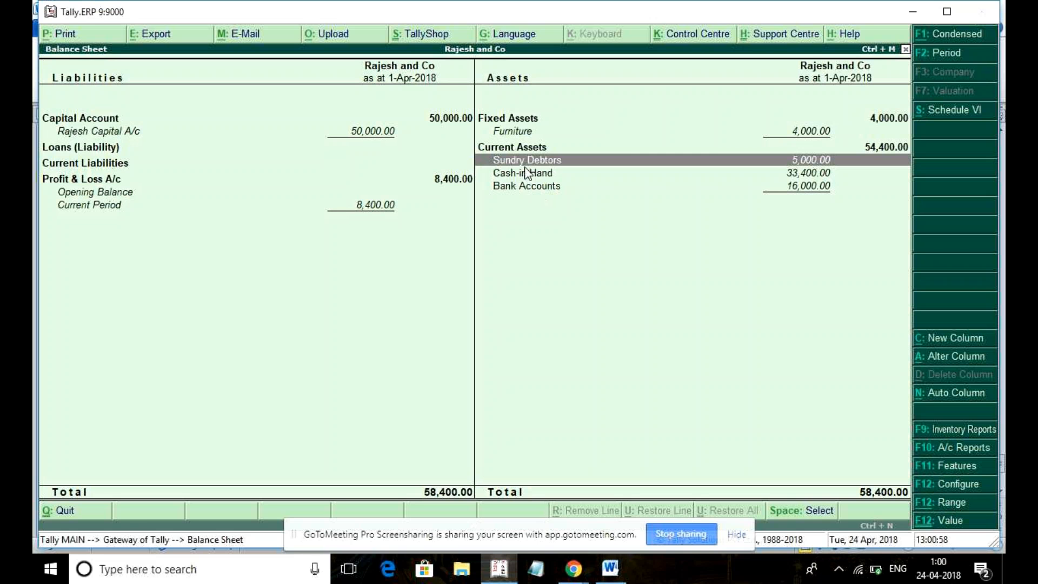
Step: Drill down from Cash-in-Hand in the Balance Sheet to the April voucher list of the Cash ledger
key(Down)
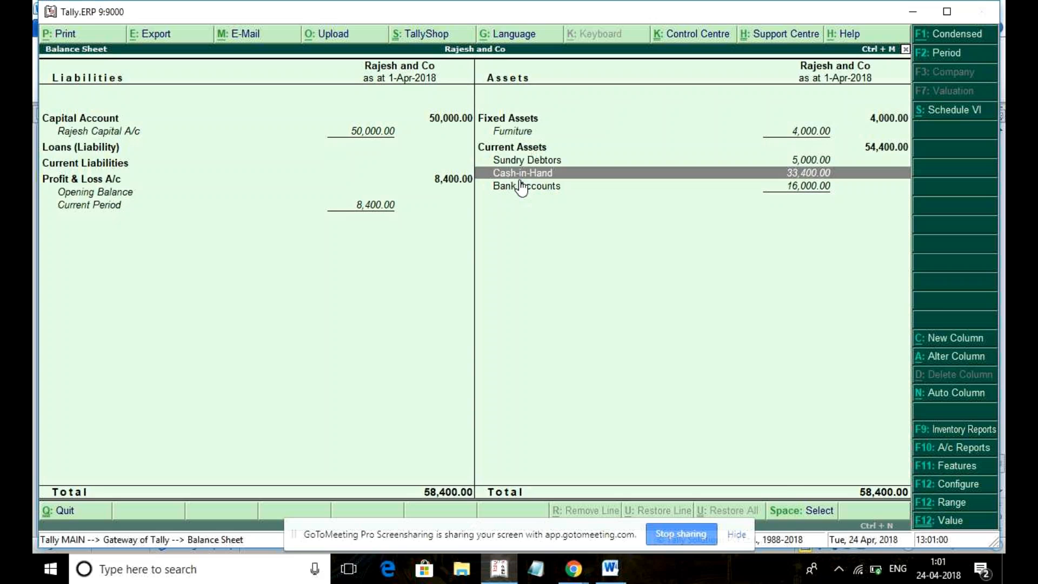
key(Return)
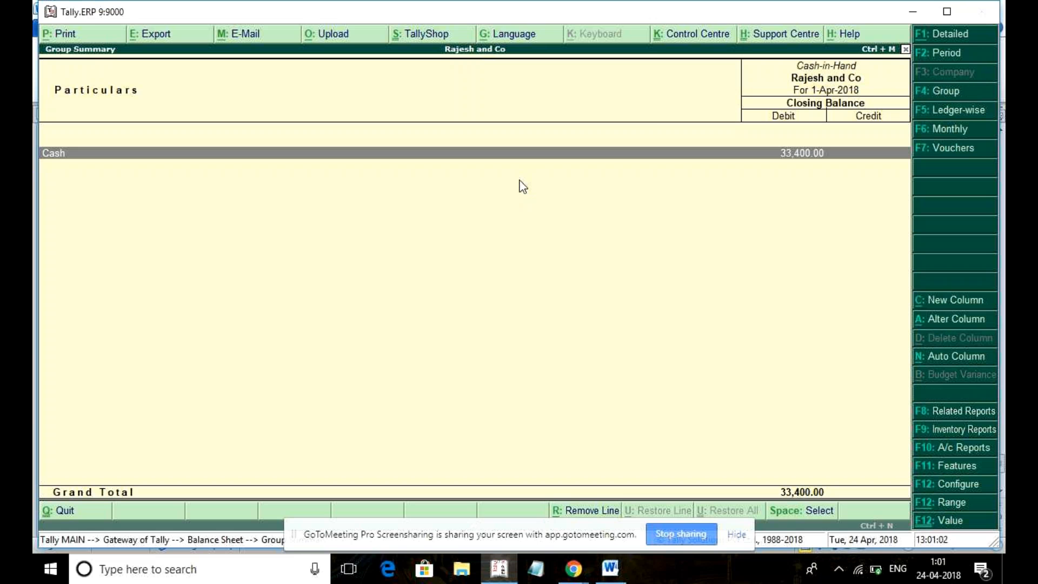
key(Return)
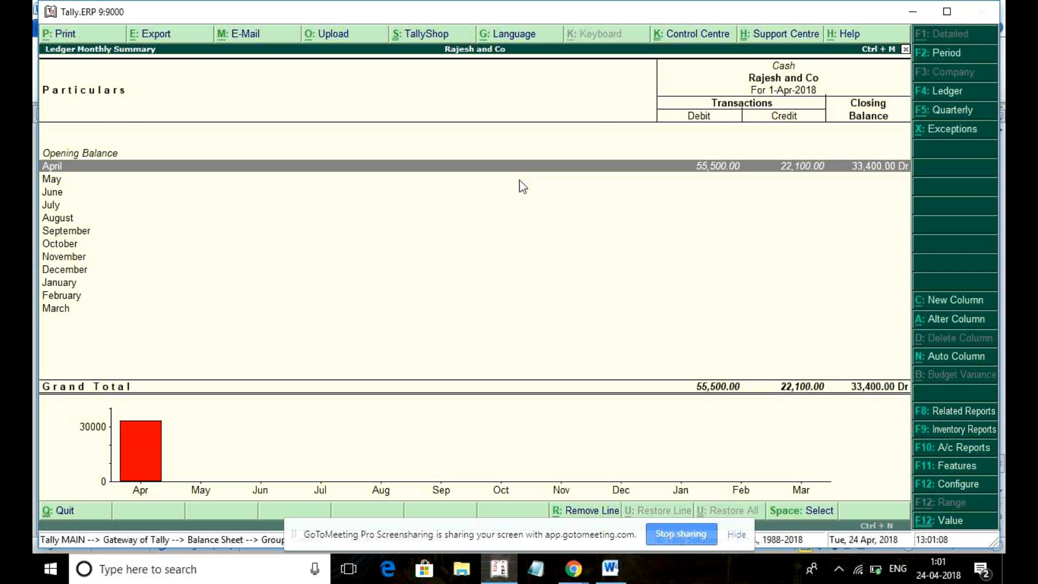
key(Return)
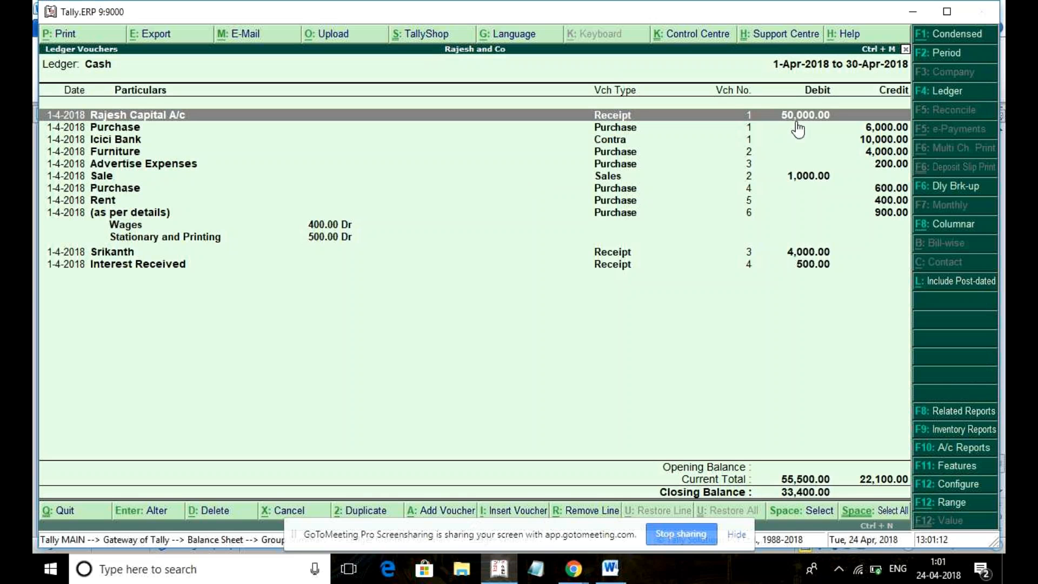
Step: Examine the advertising, sale, rent, purchase and wages entries in the Cash ledger, and return to the Balance Sheet
click(880, 165)
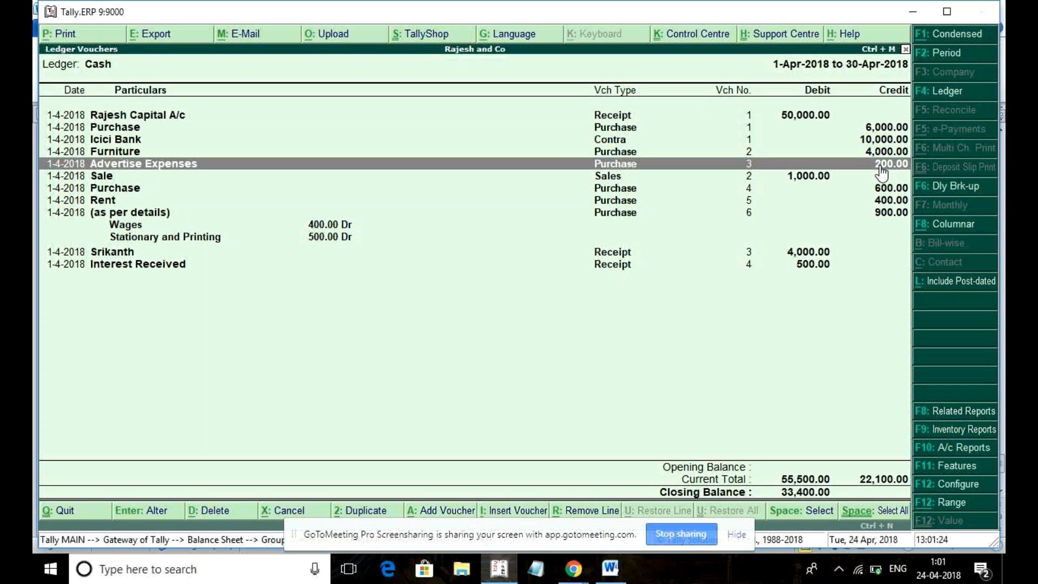
click(808, 179)
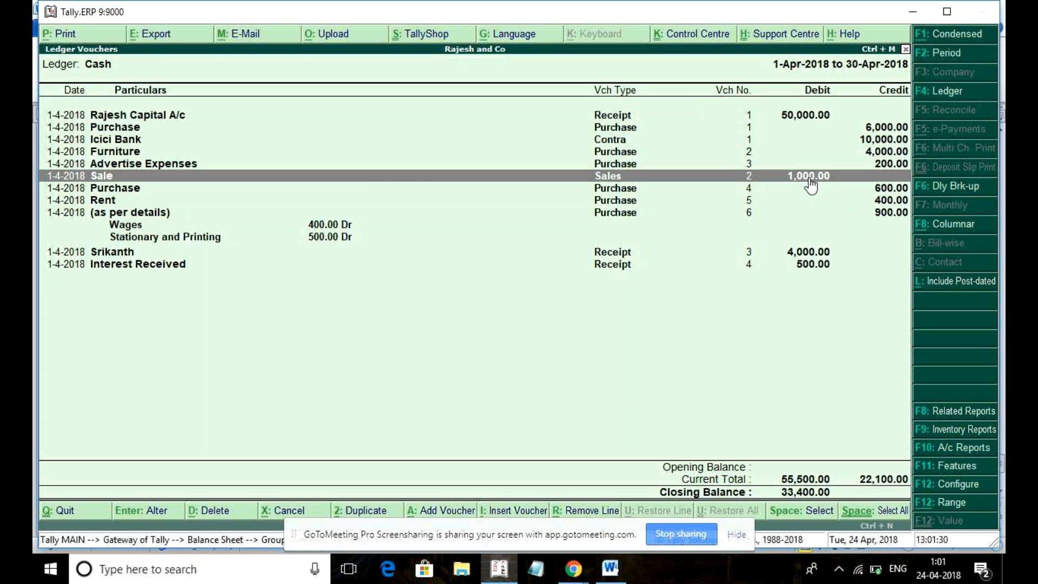
click(880, 201)
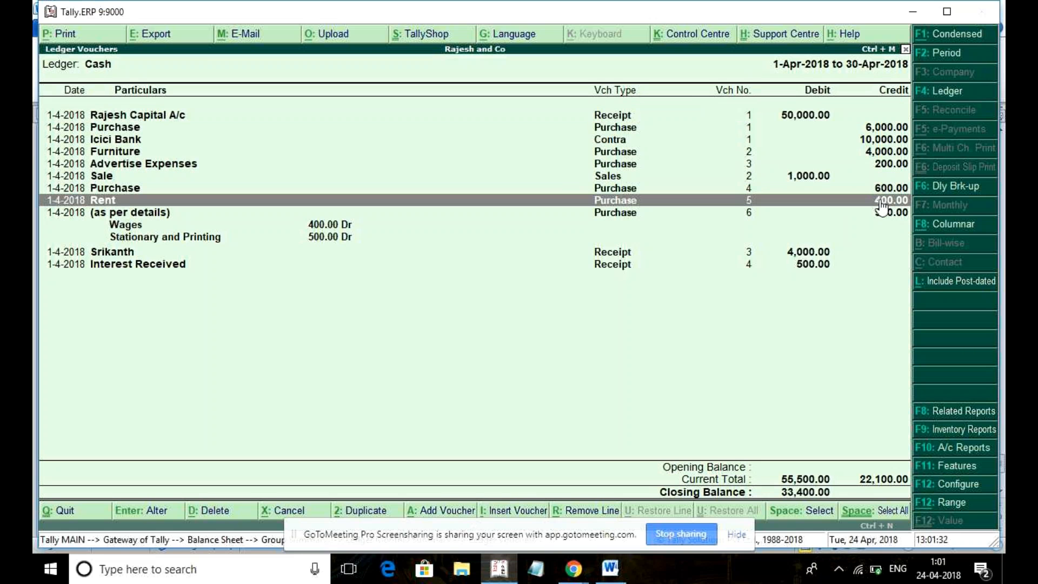
click(872, 188)
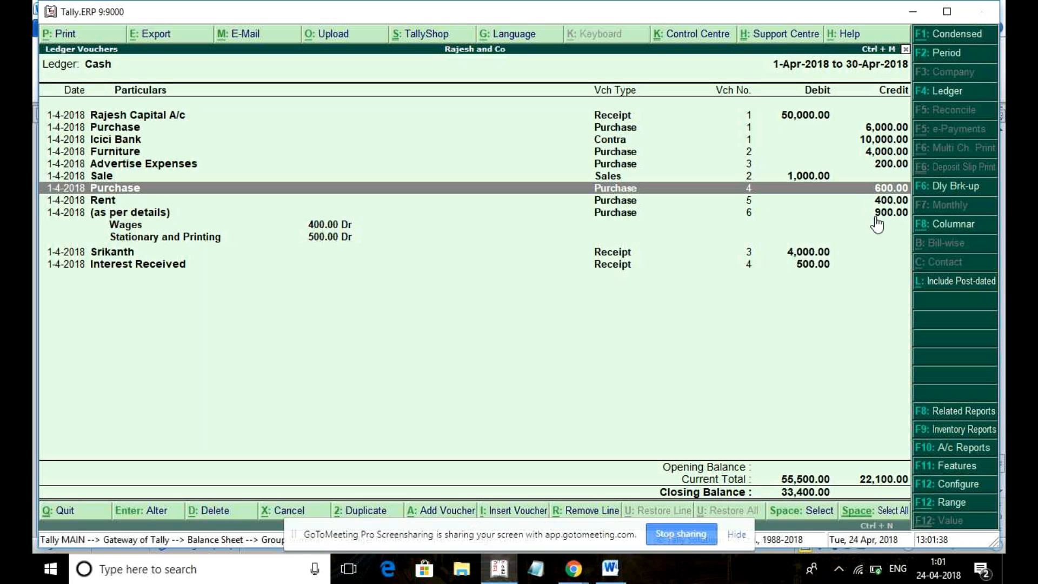
click(876, 216)
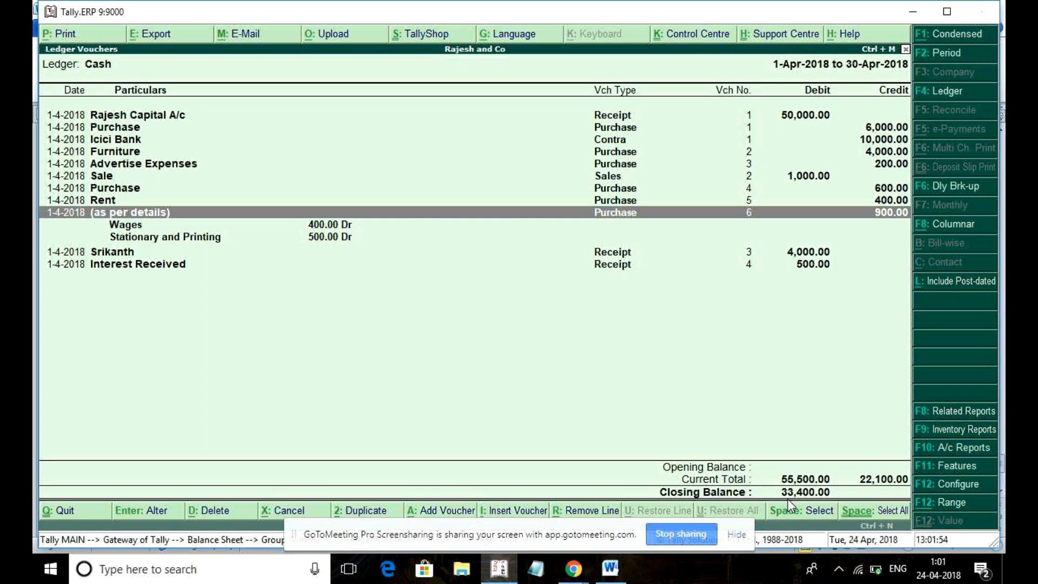
key(Escape)
key(Escape)
key(Escape)
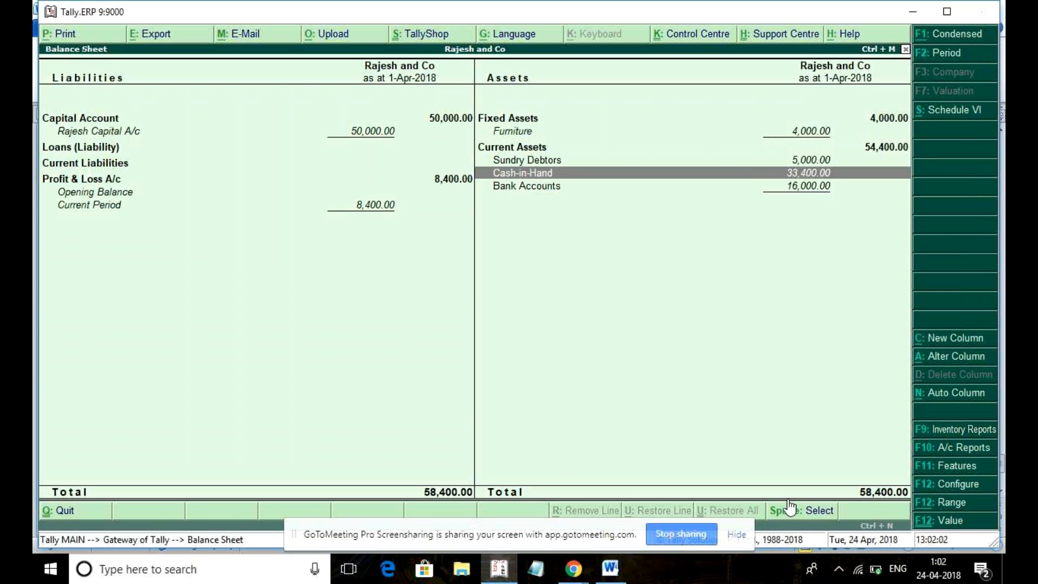
Step: Drill down from Bank Accounts to the April vouchers of the Icici Bank ledger and return to the Balance Sheet
key(Down)
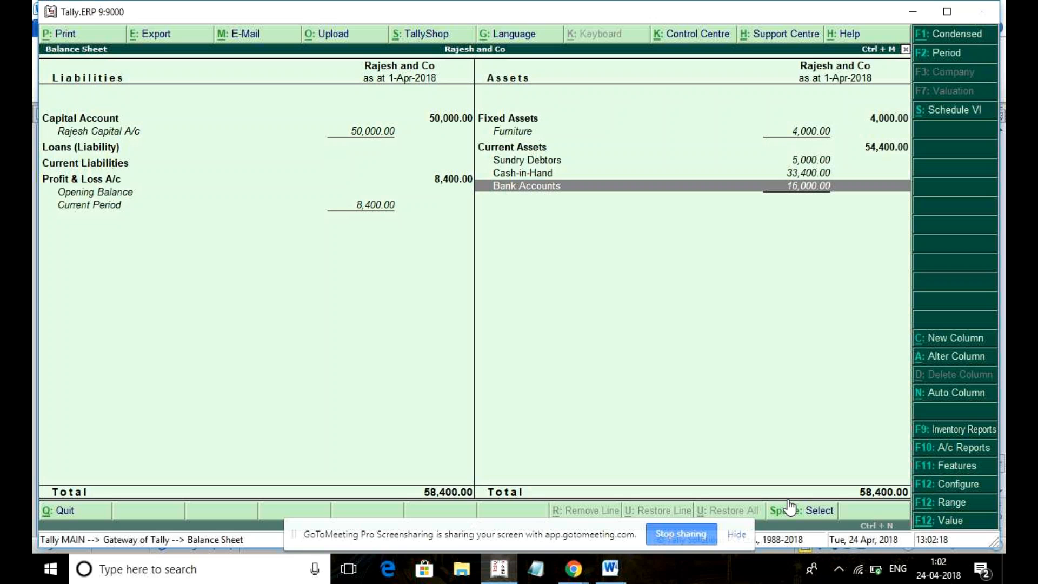
key(Return)
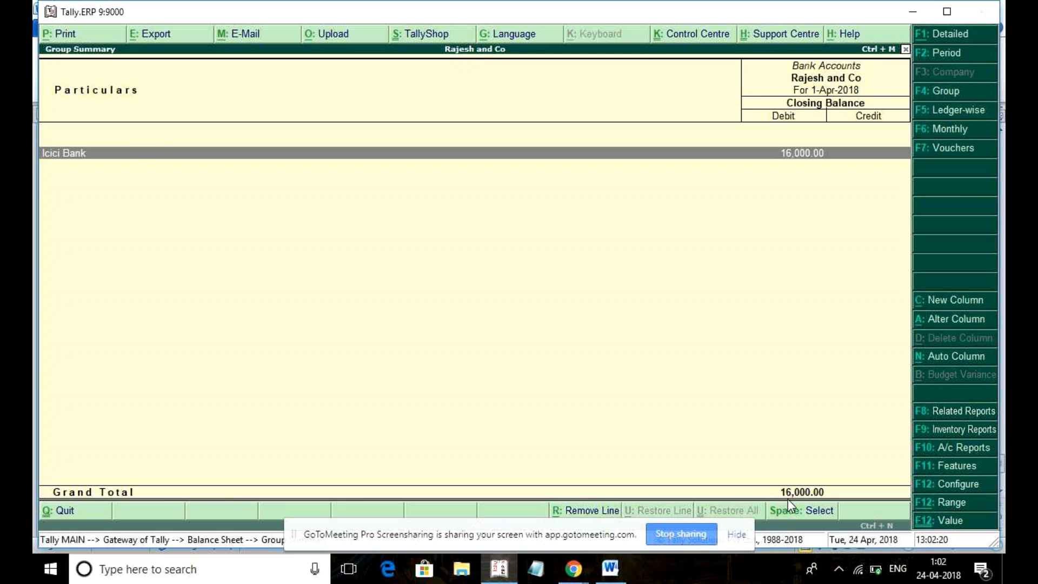
key(Return)
key(Return)
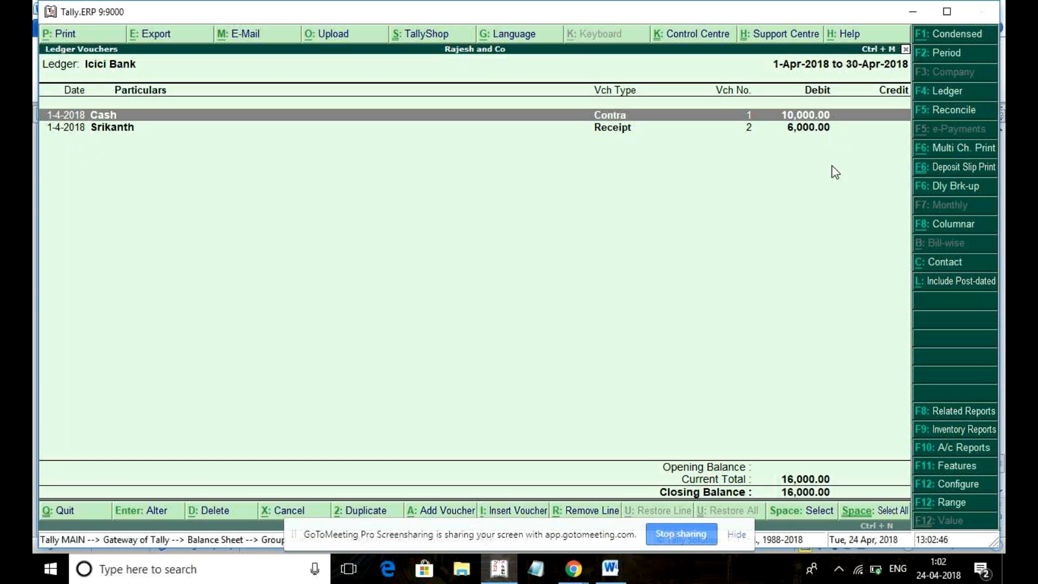
key(Escape)
key(Escape)
key(Escape)
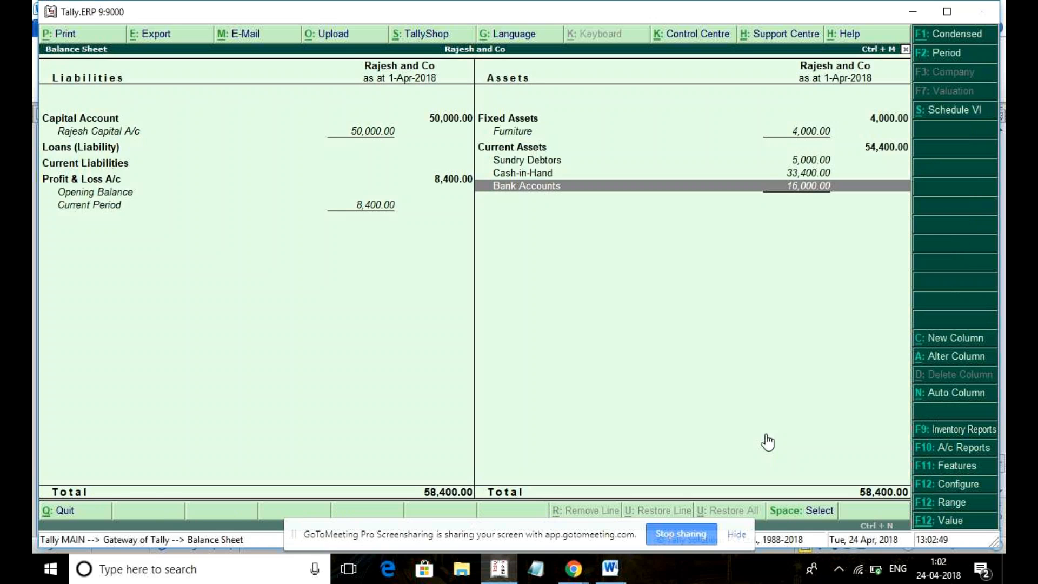
Step: Leave the Balance Sheet and open the Trial Balance from the Gateway of Tally's display reports
key(Escape)
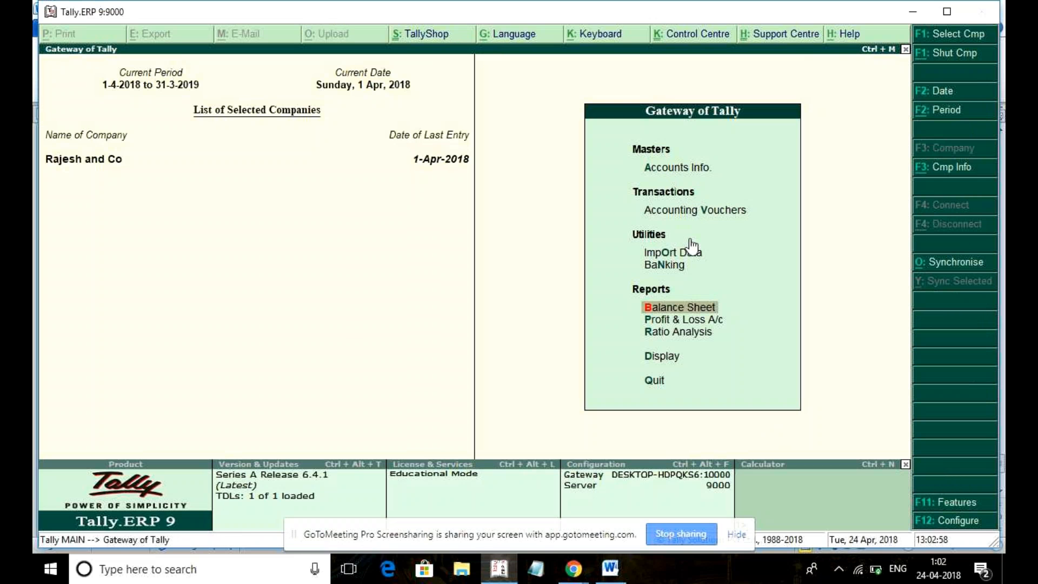
click(672, 321)
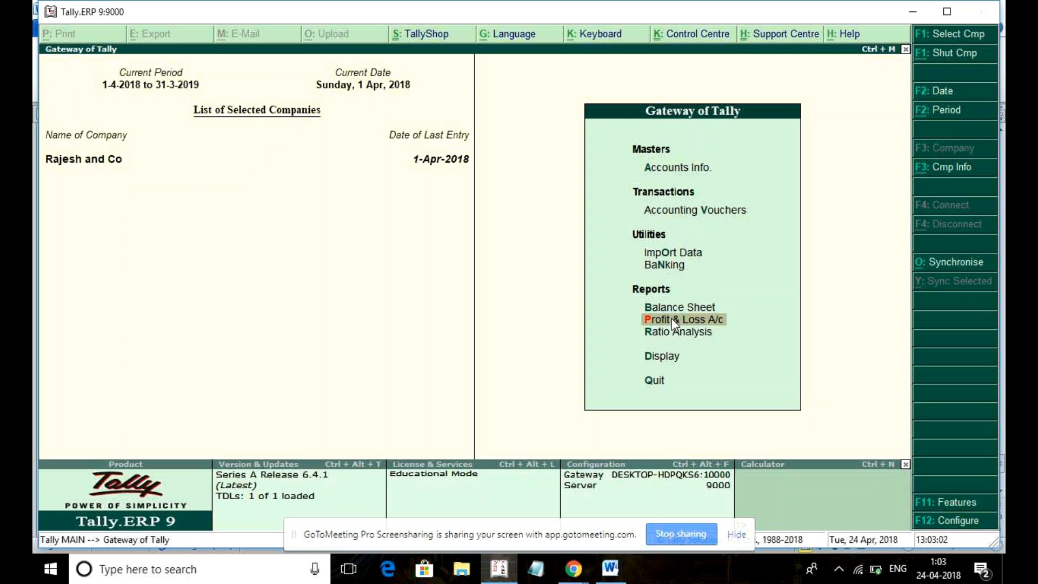
key(Down)
key(Down)
key(Return)
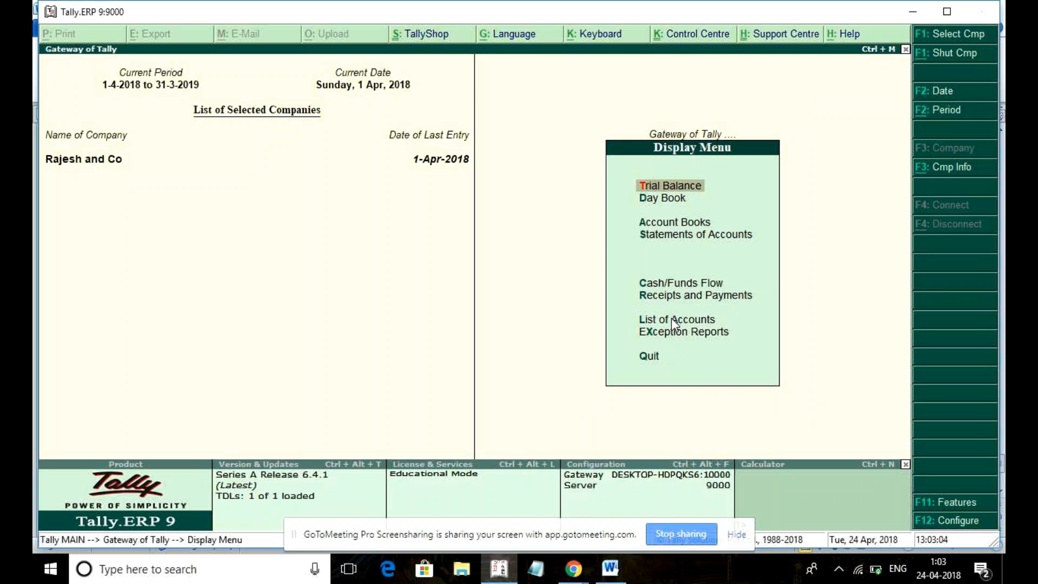
key(Return)
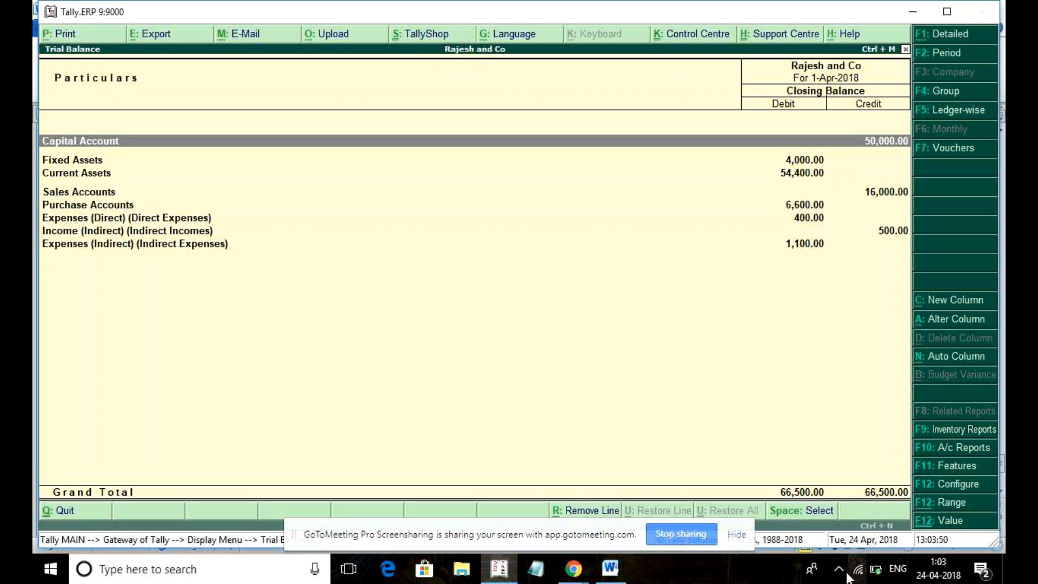
click(876, 569)
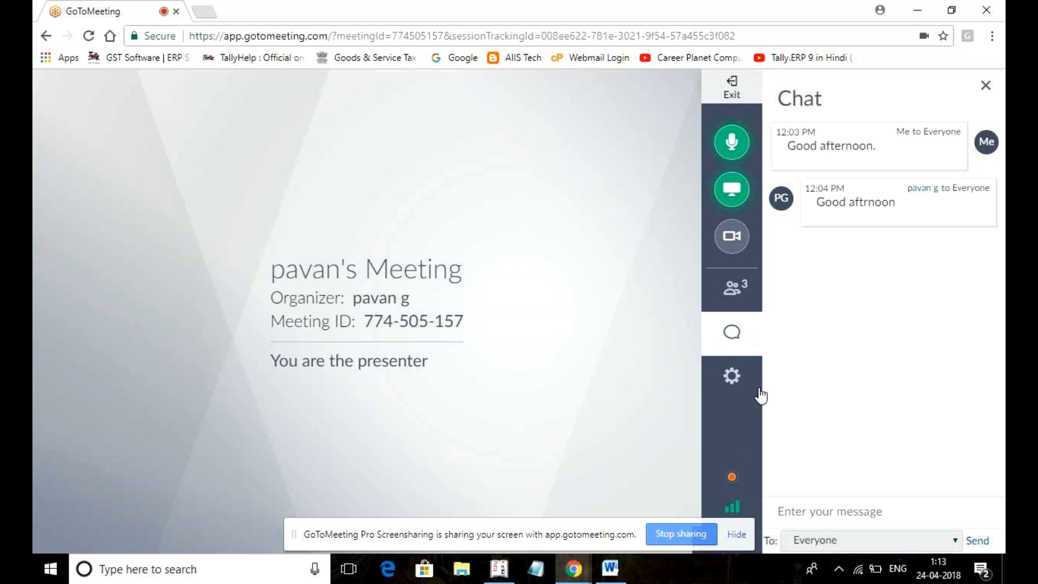
click(839, 567)
click(864, 541)
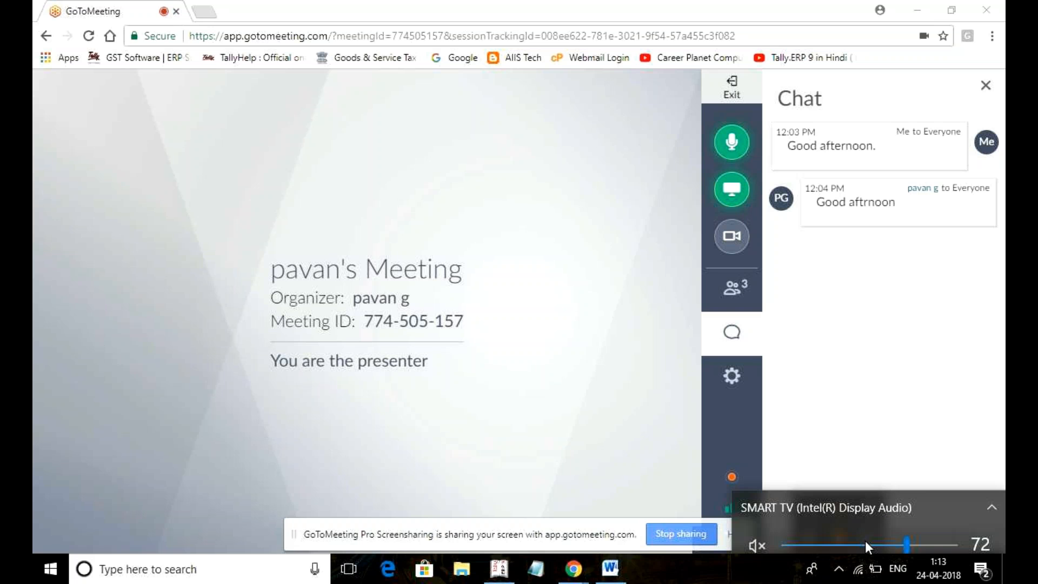
click(604, 427)
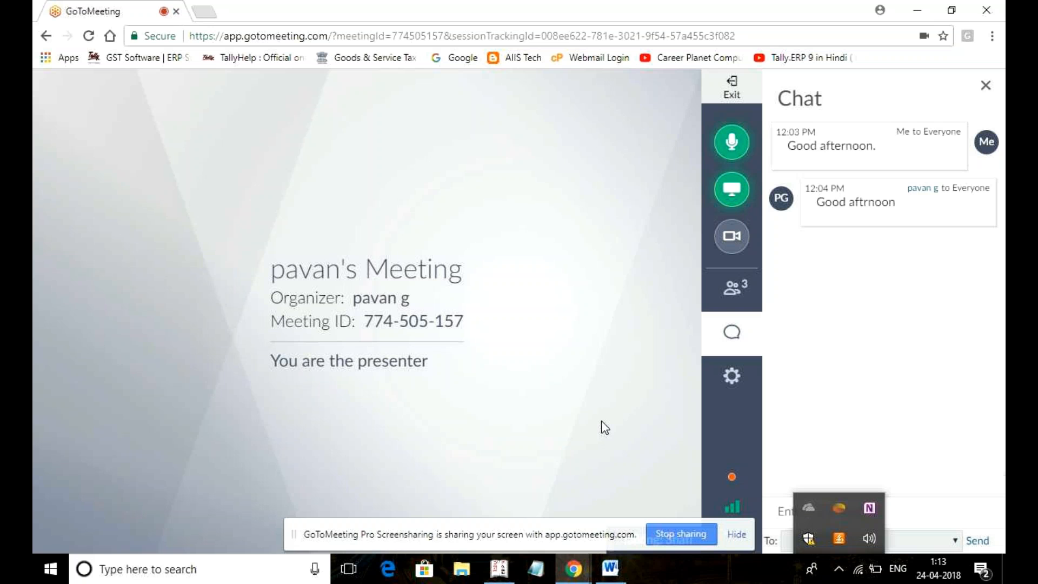
Step: Switch to the Charts of Accounts document in Word and insert a page break below the last transaction
click(615, 575)
click(600, 391)
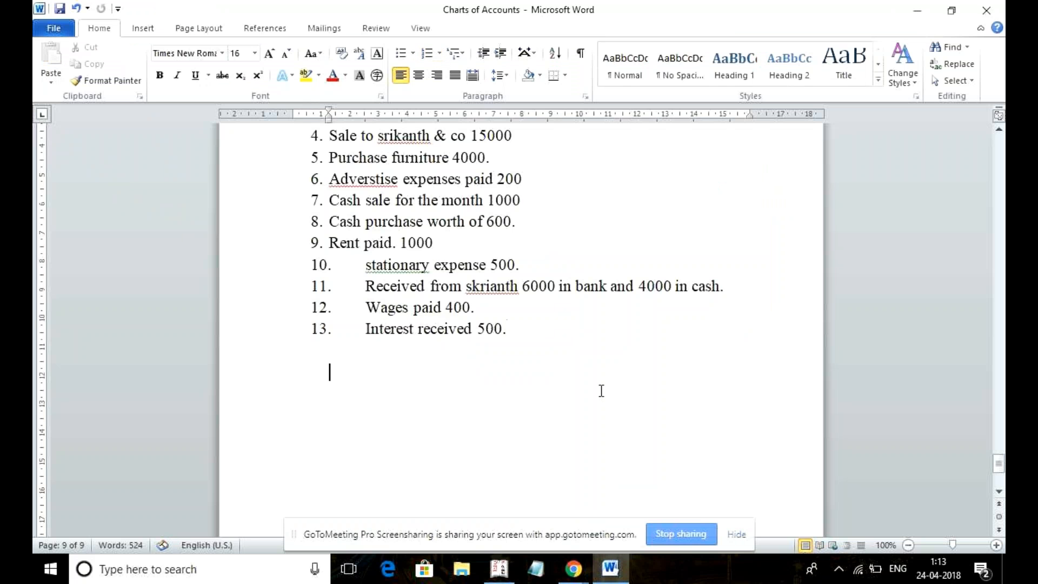
key(ctrl+Return)
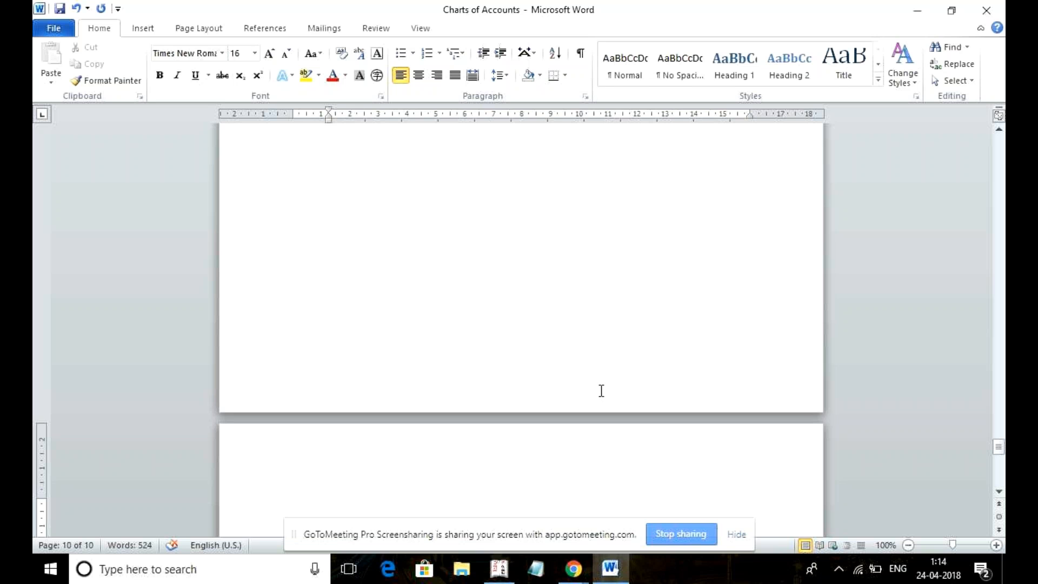
Step: Look at the GoToMeeting window, switch back to Tally.ERP 9 and leave the Trial Balance for the Gateway of Tally
mouse_move(566, 577)
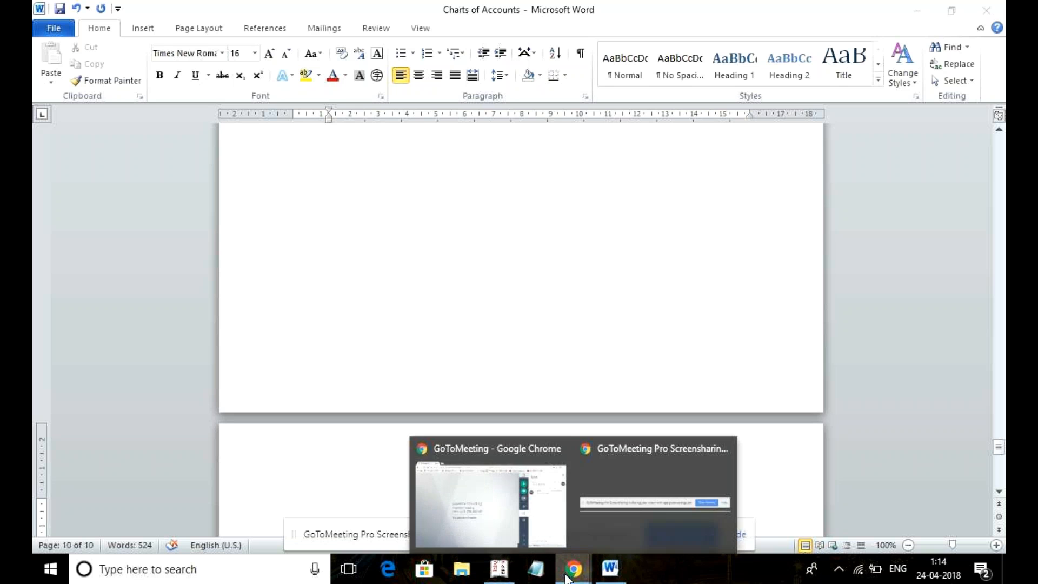
click(506, 527)
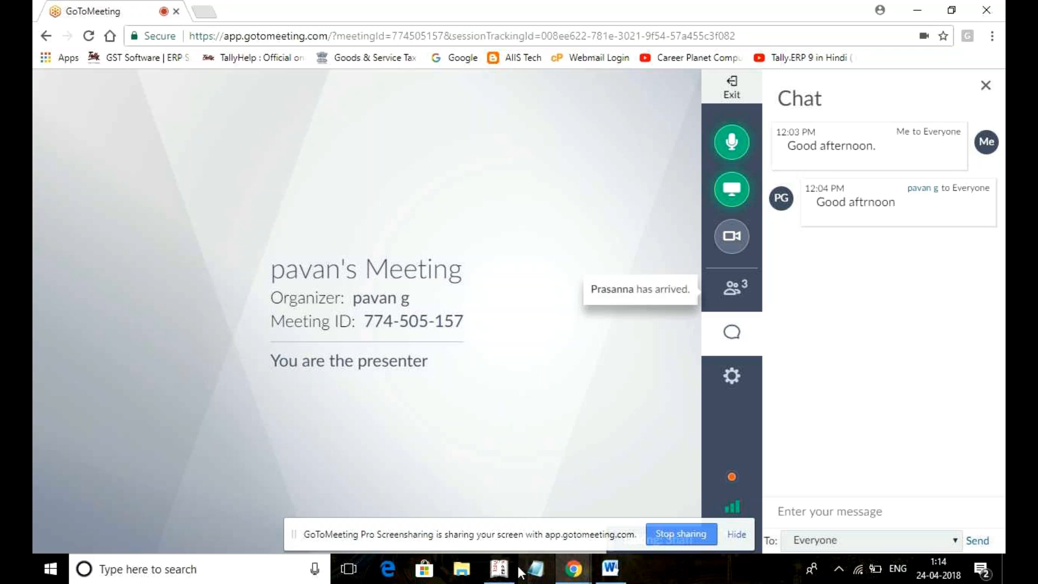
click(502, 575)
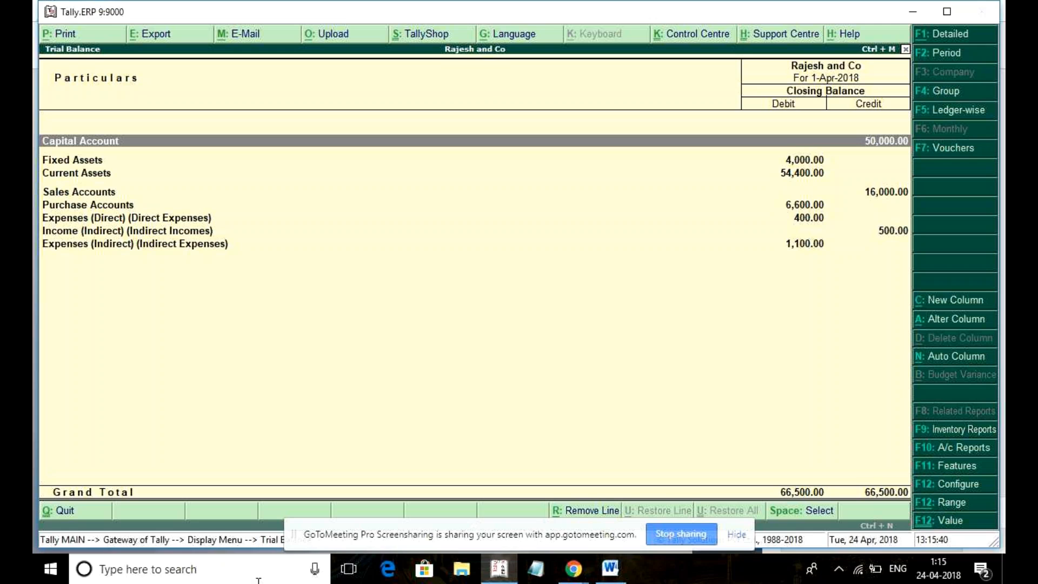
key(Escape)
key(Escape)
key(Escape)
key(Escape)
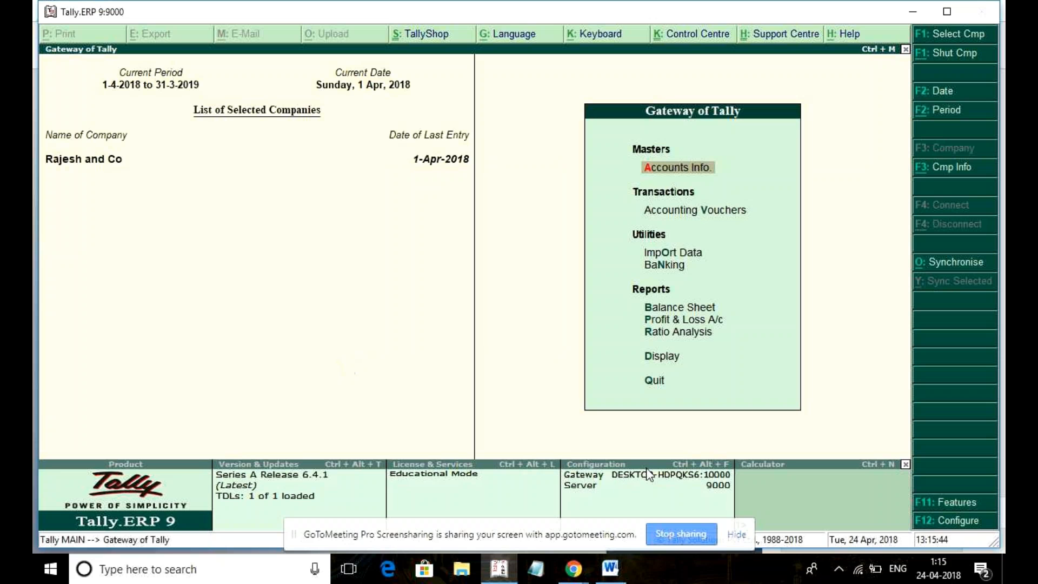
Step: Try setting Maintain accounts only to No in Rajesh and Co's accounting features, leaving without accepting the change
click(949, 502)
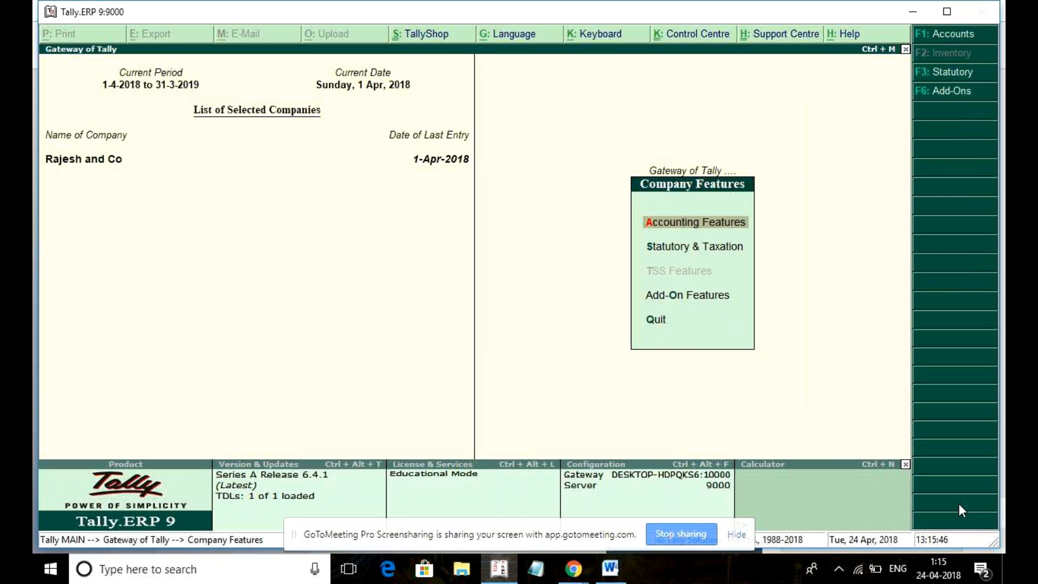
key(Return)
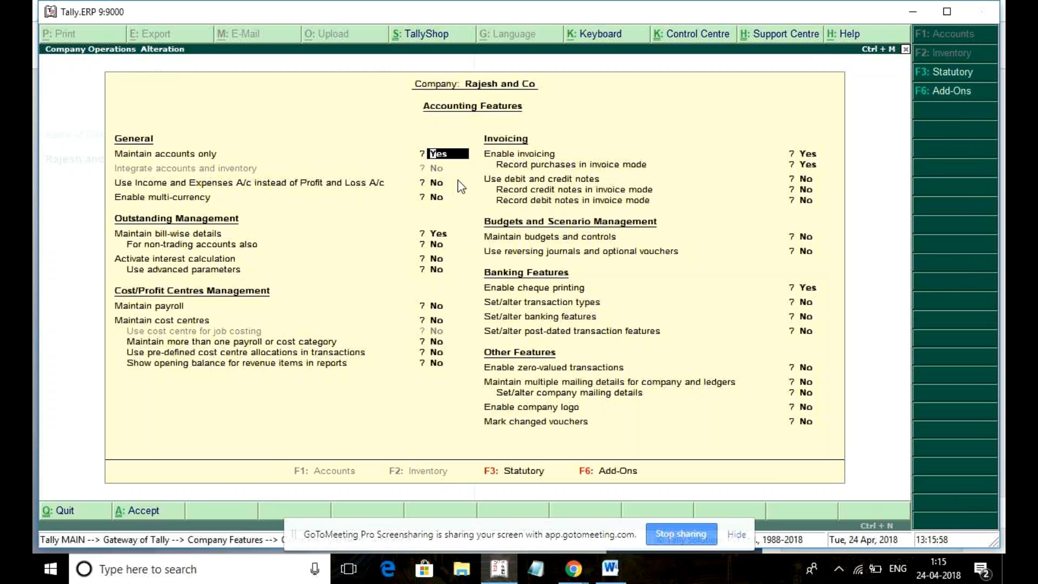
key(Down)
key(Up)
text(n)
key(Return)
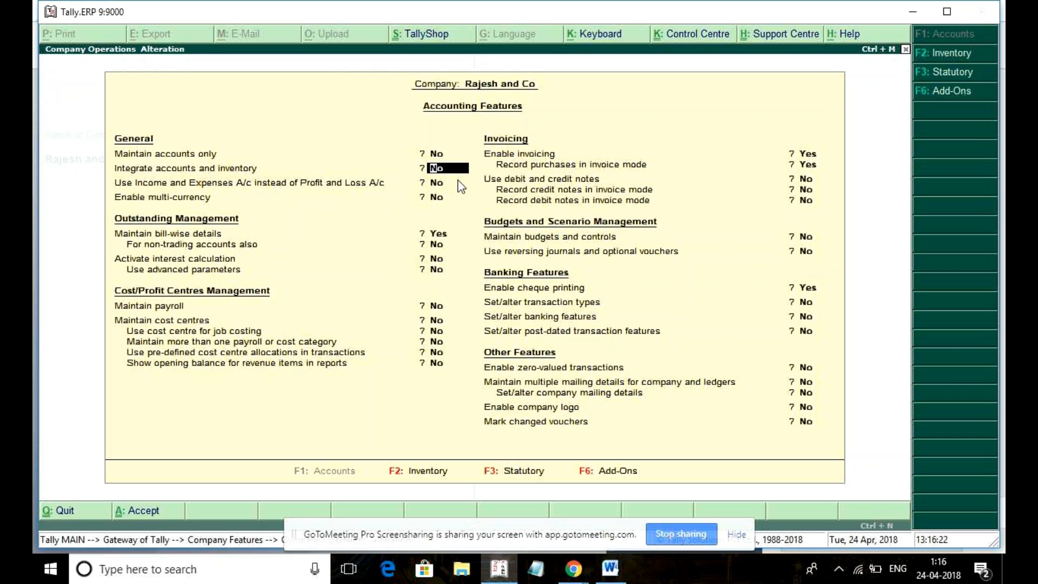
key(Escape)
key(Escape)
key(n)
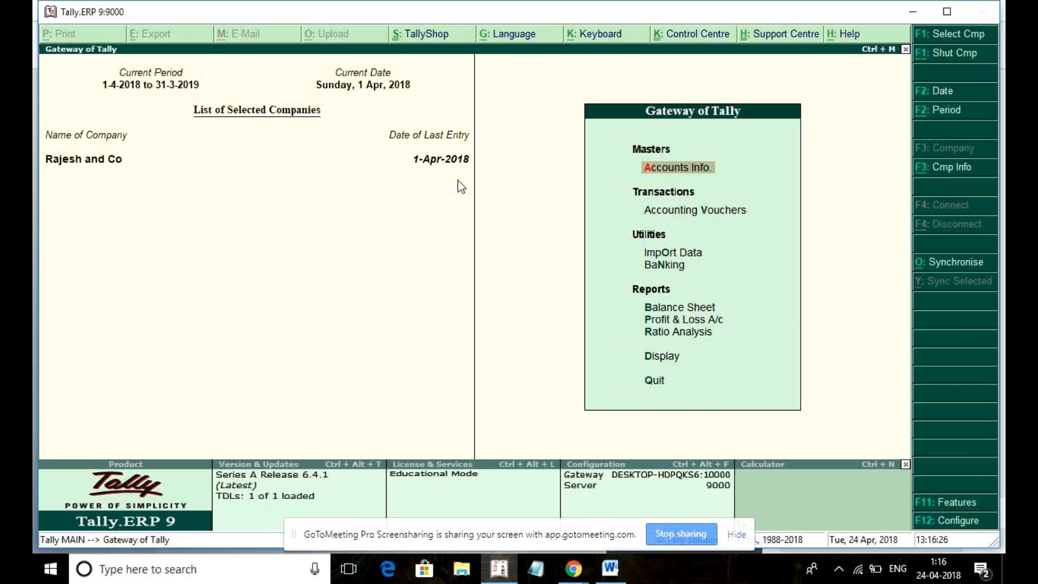
Step: Load the company Raj Kamal Electronics (10001) alongside Rajesh and Co and return to the Gateway of Tally
key(alt+F3)
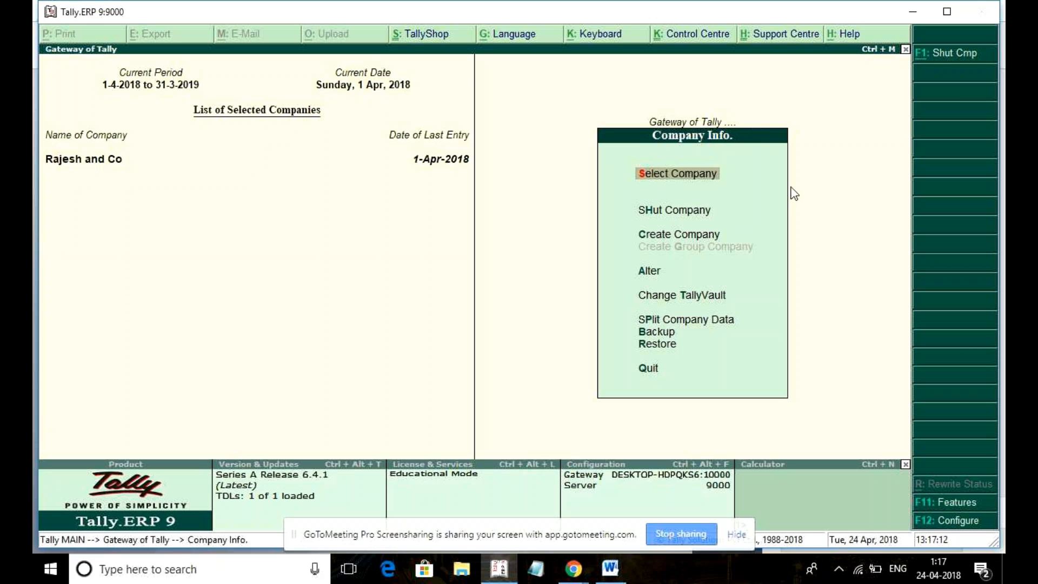
click(692, 185)
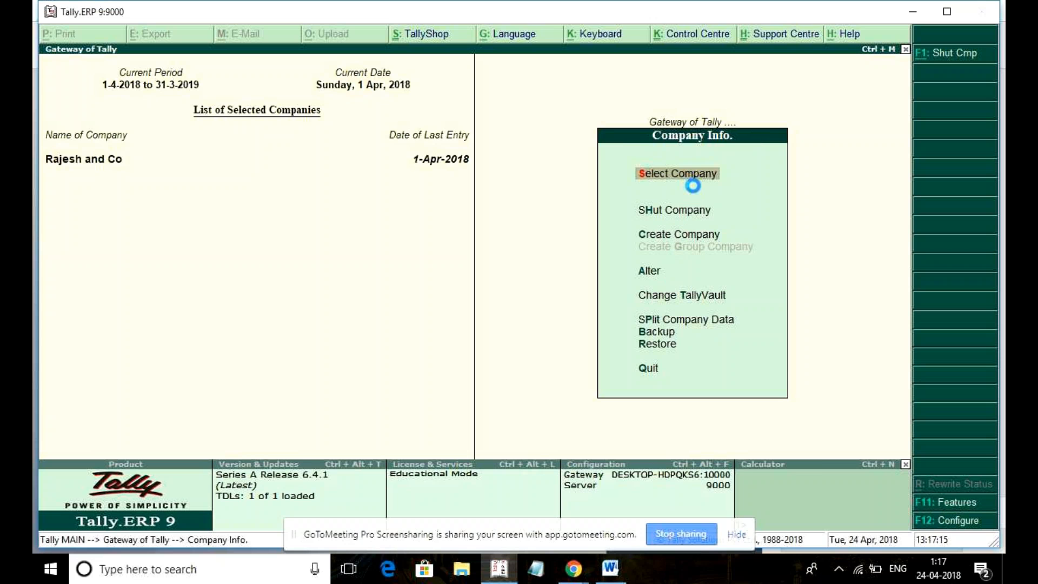
key(Down)
key(Down)
key(Down)
key(Down)
key(Down)
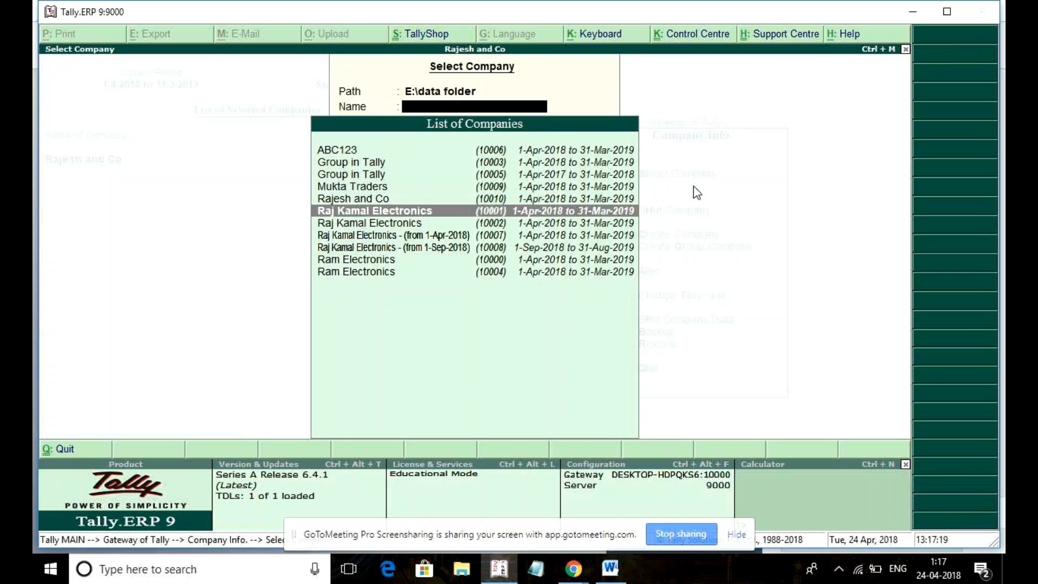
key(Return)
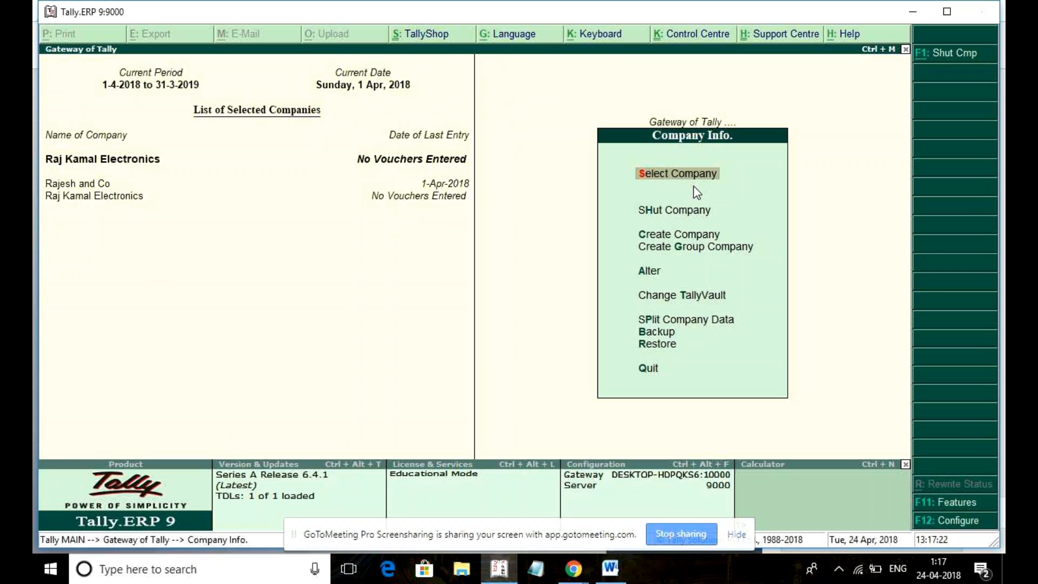
key(Down)
key(Up)
key(Up)
key(Down)
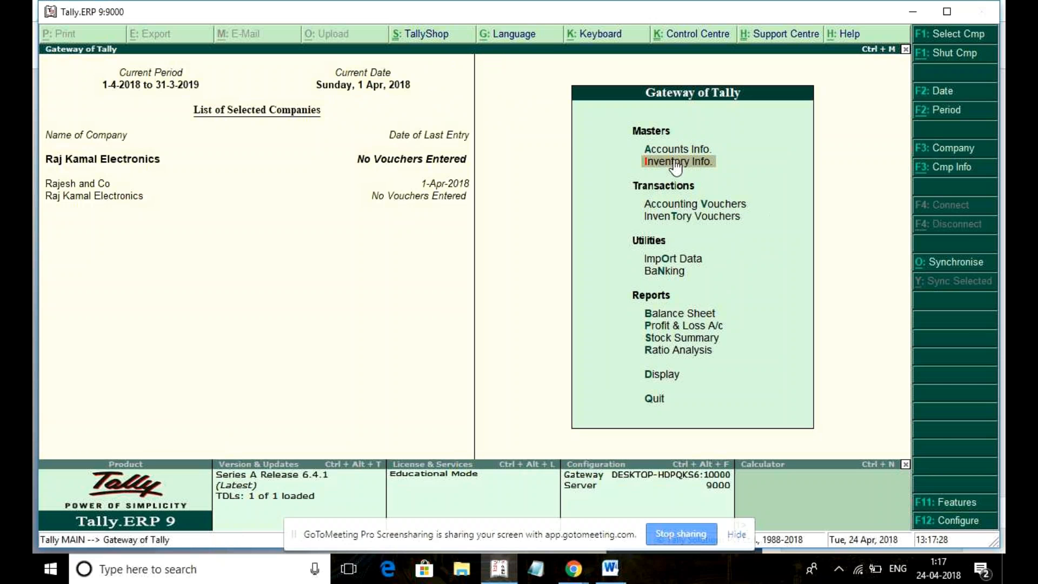
Step: Switch the active company between Rajesh and Co and Raj Kamal Electronics to compare their Gateway menus, ending on Raj Kamal Electronics
click(84, 185)
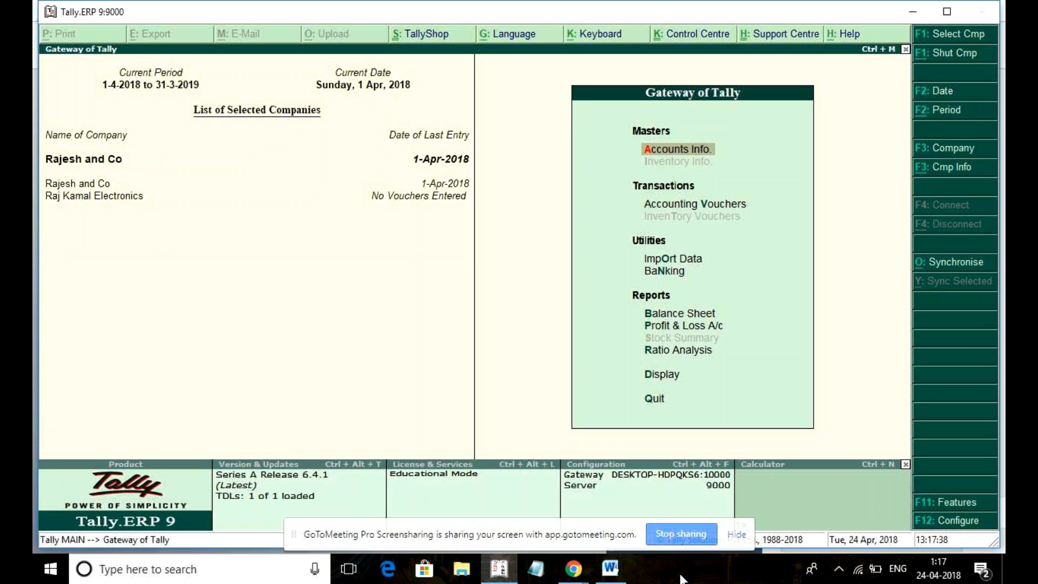
click(500, 574)
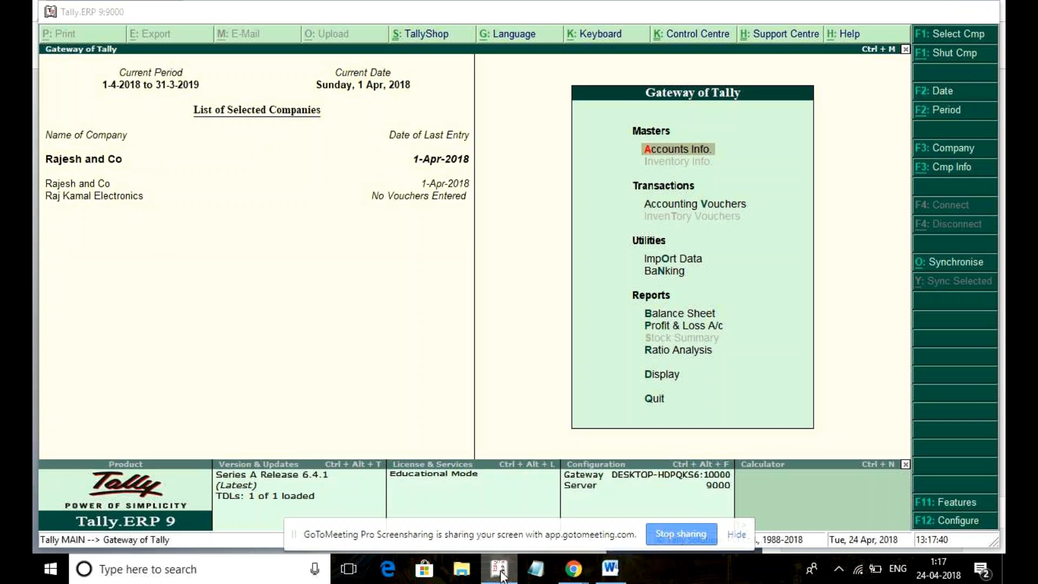
click(500, 574)
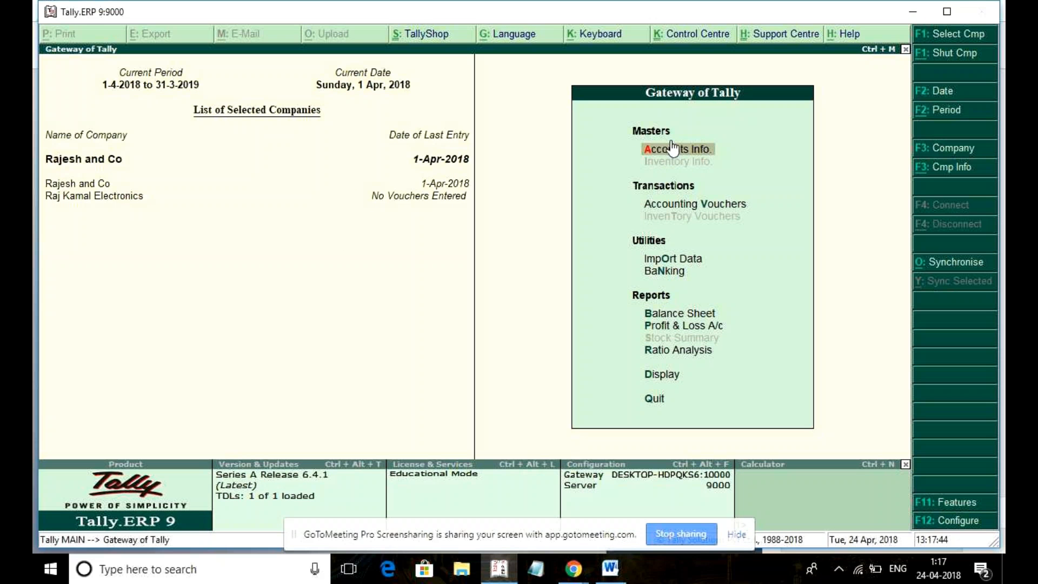
click(114, 197)
click(87, 186)
click(99, 197)
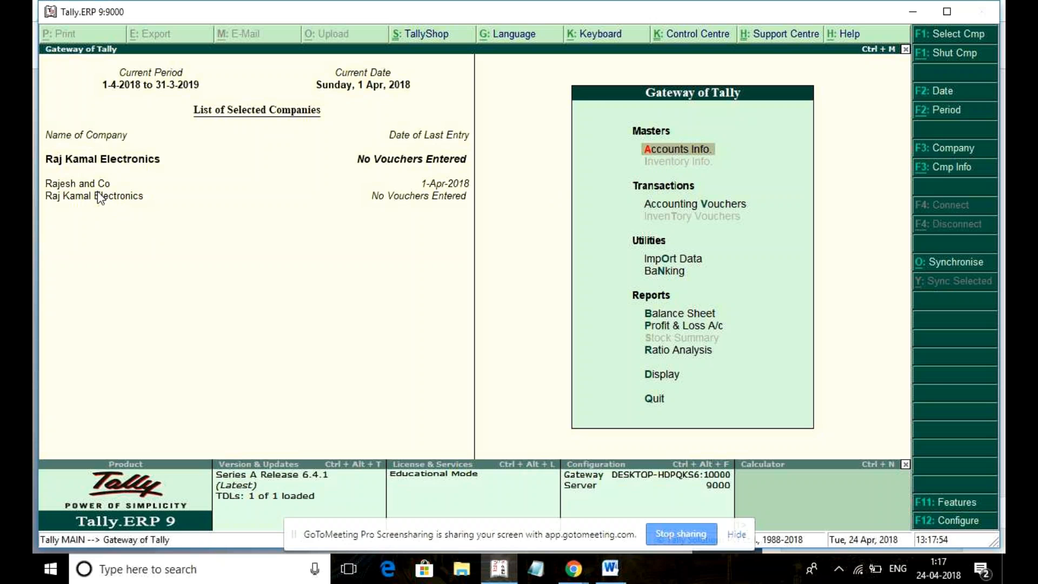
Step: View the accounts-only and inventory integration options in Raj Kamal Electronics' accounting features and return to the Gateway of Tally
click(960, 504)
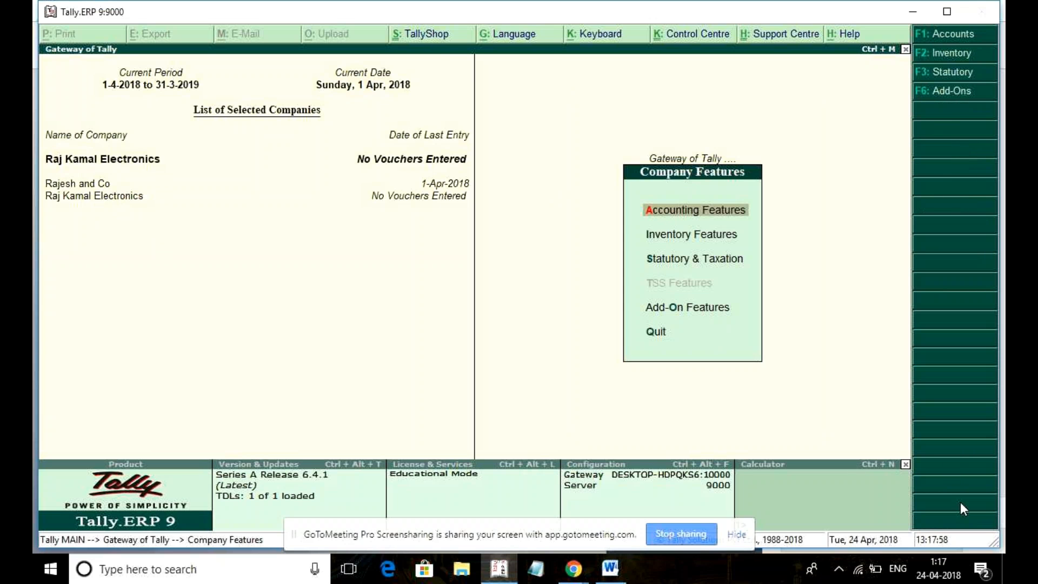
key(Return)
key(Return)
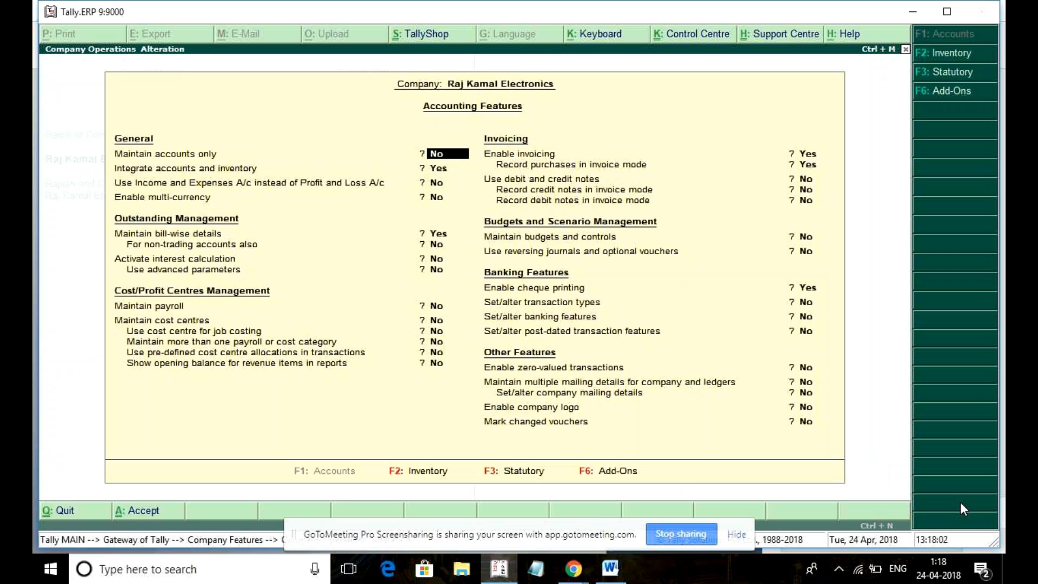
key(Return)
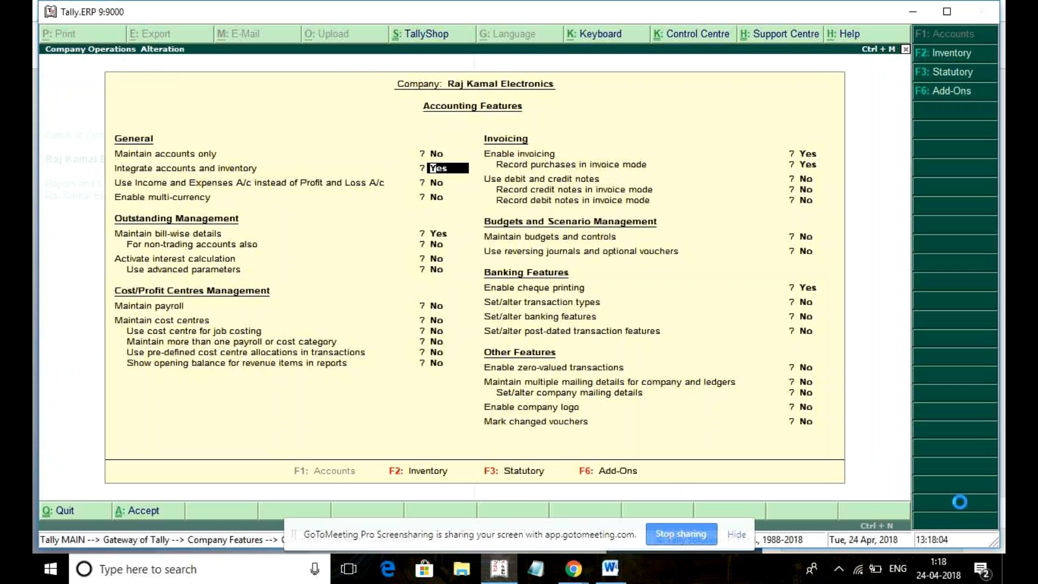
key(Escape)
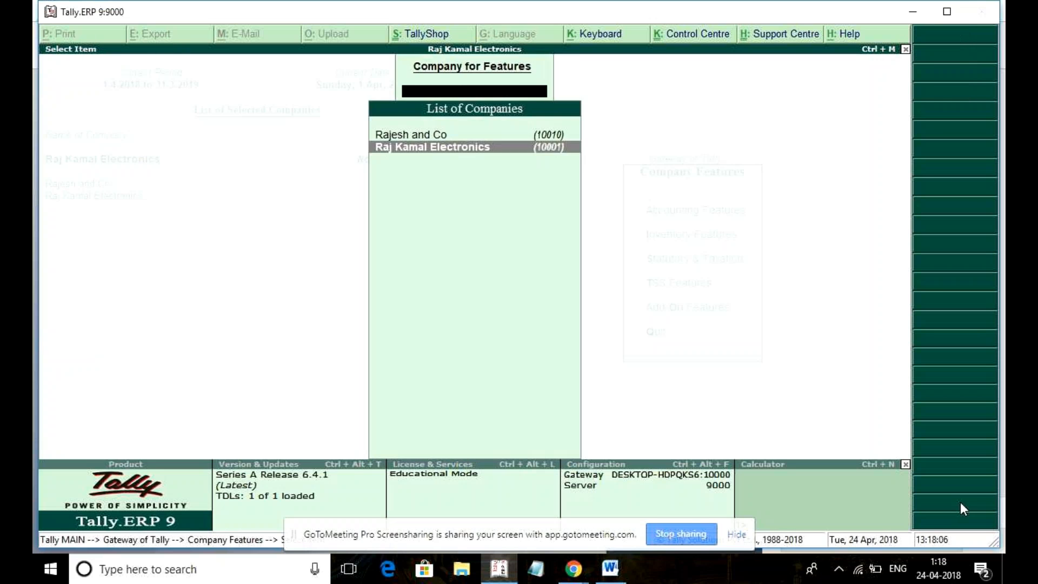
key(Escape)
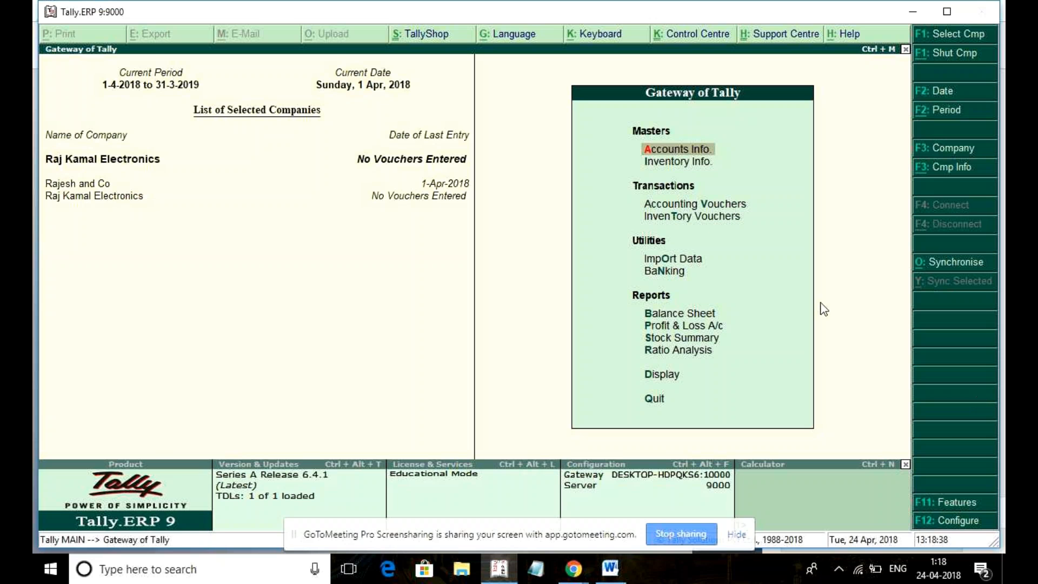
Step: Point out the Inventory Info. entry and re-examine the Integrate accounts and inventory option for Raj Kamal Electronics
click(662, 165)
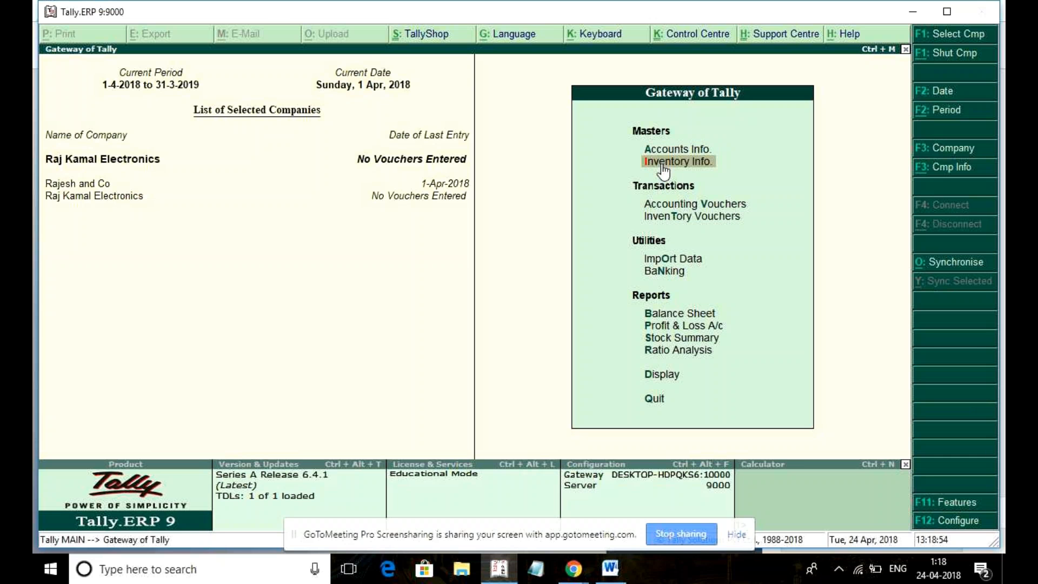
click(946, 503)
key(Return)
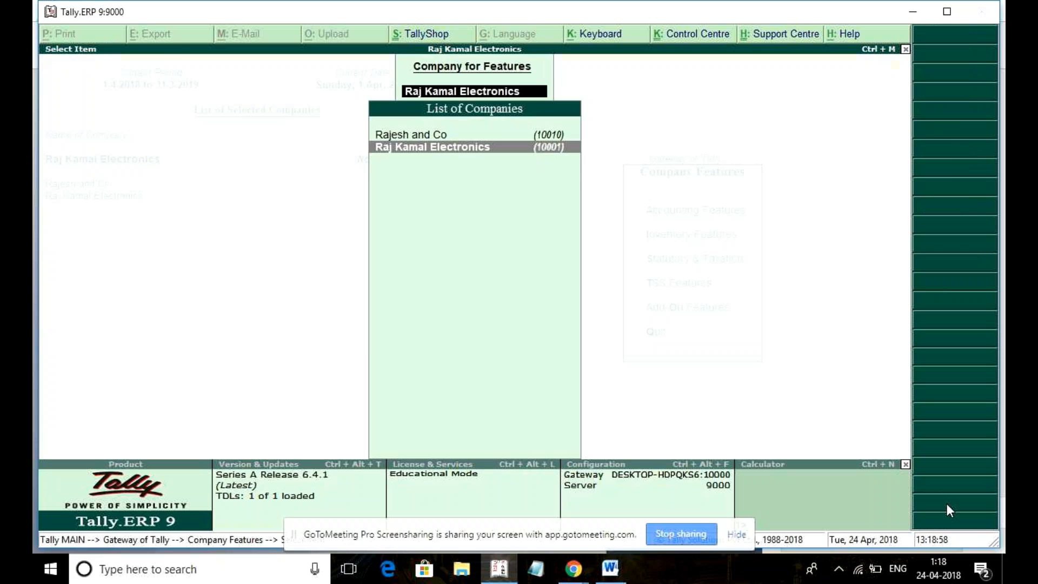
key(Return)
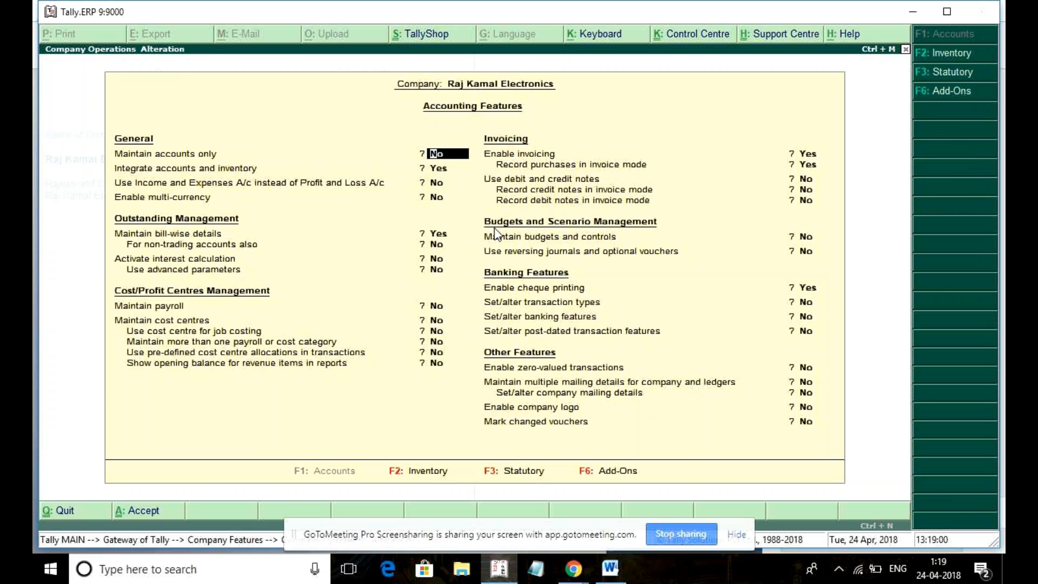
click(440, 169)
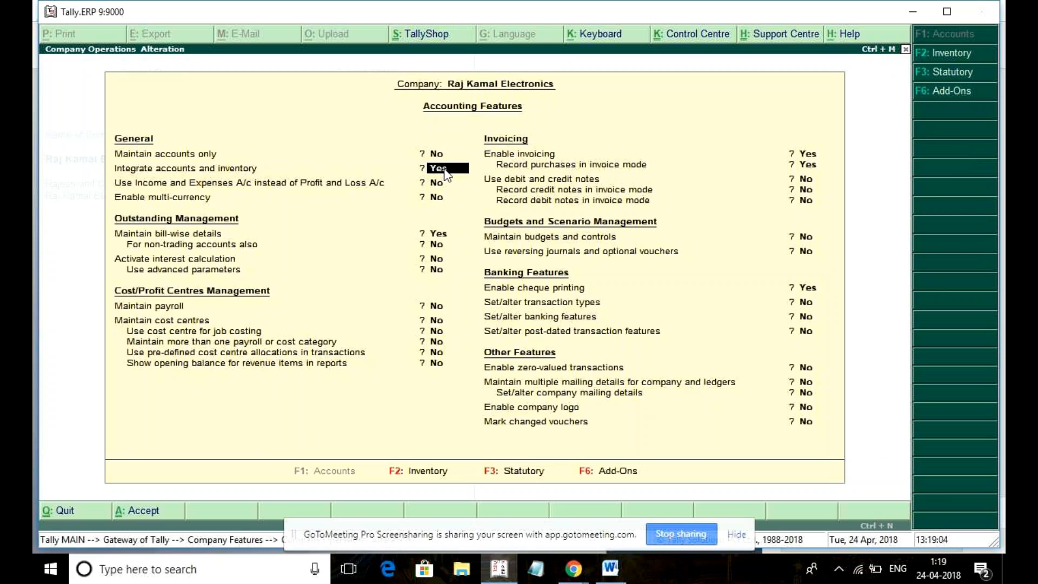
click(442, 168)
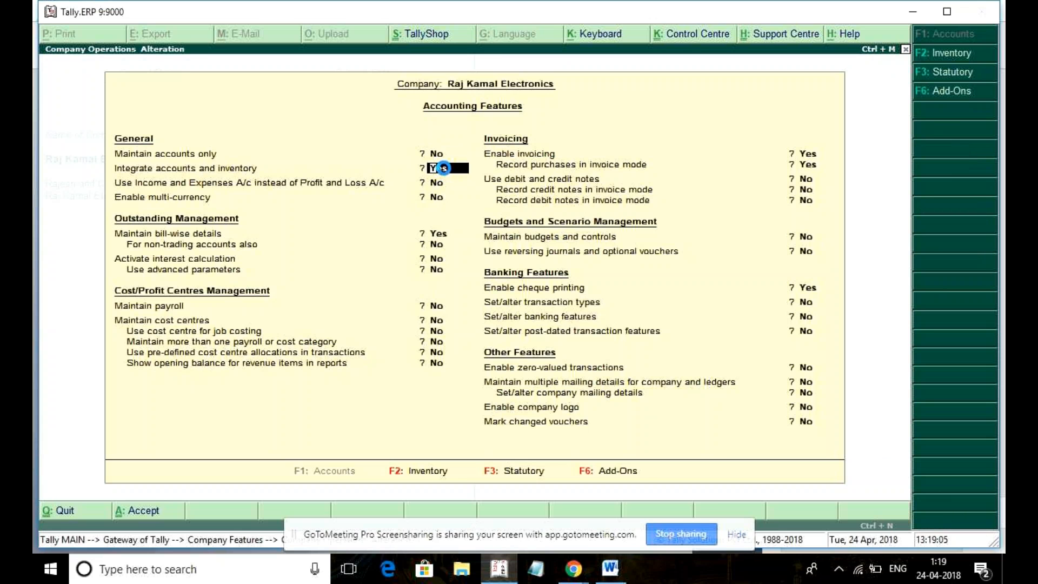
key(Escape)
key(Escape)
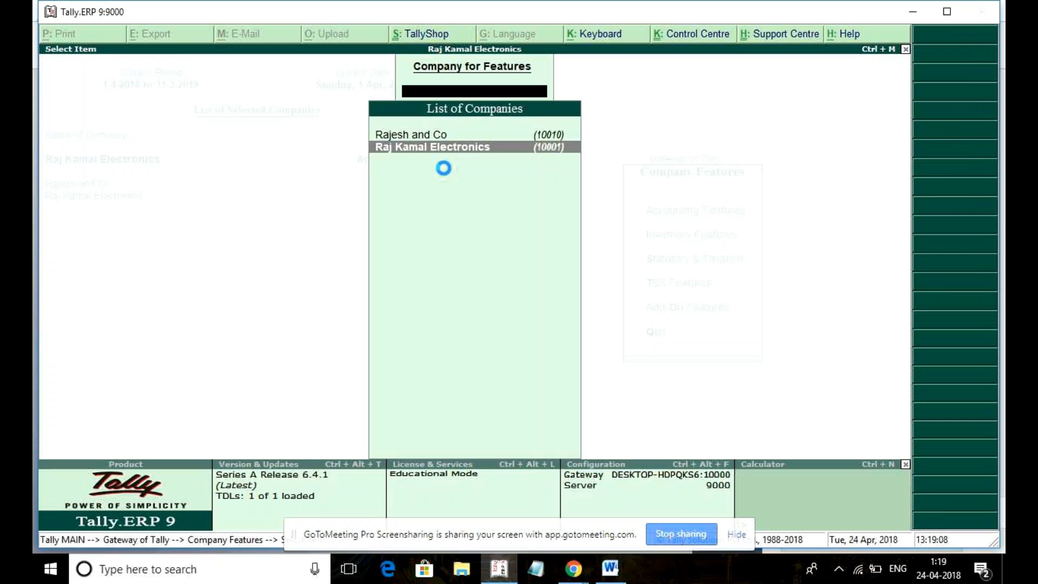
key(Escape)
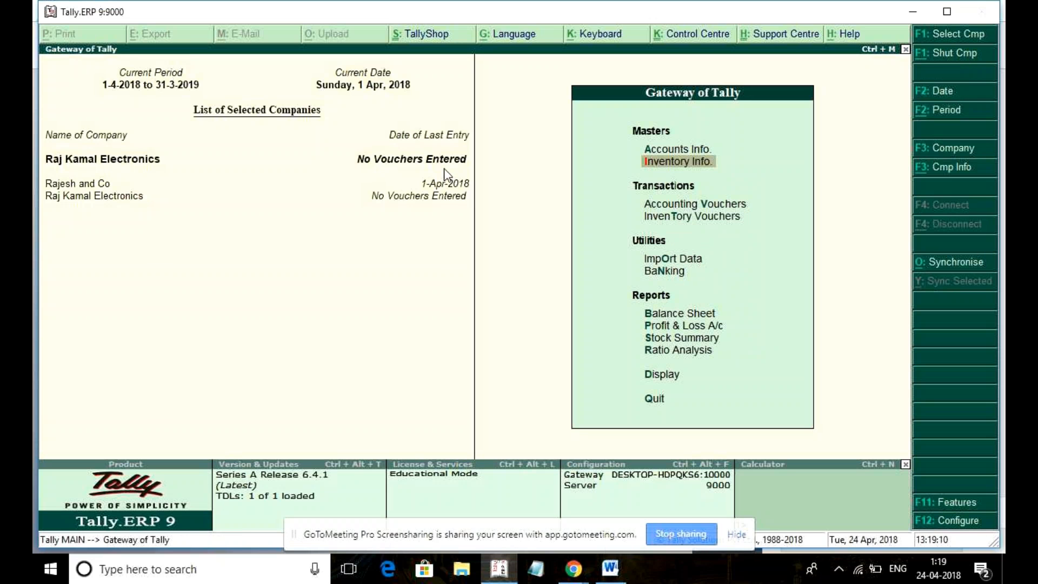
Step: View the Inventory Info. and Stock Groups options of Raj Kamal Electronics and return to the Gateway of Tally
key(Return)
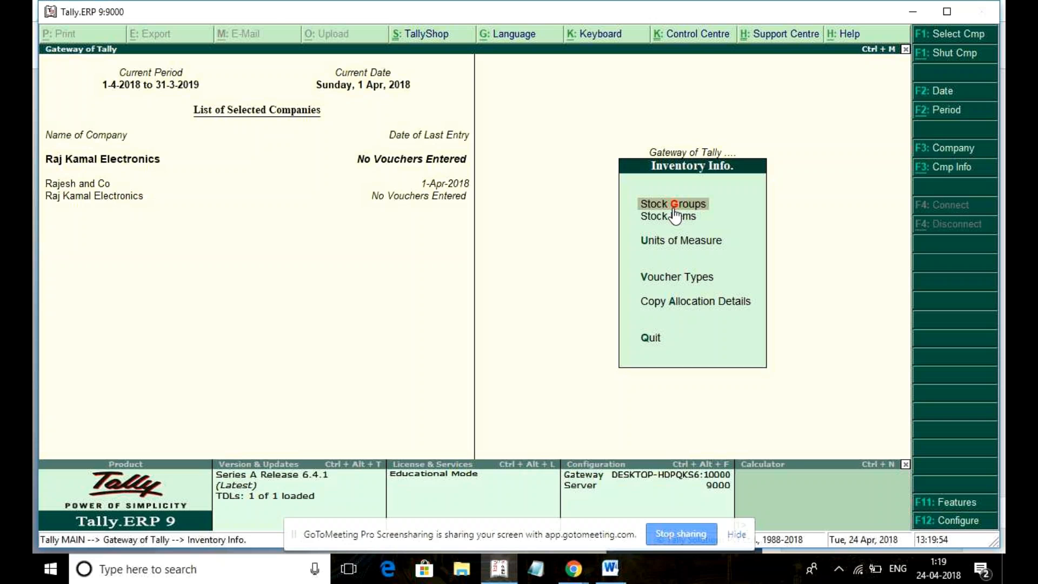
key(Return)
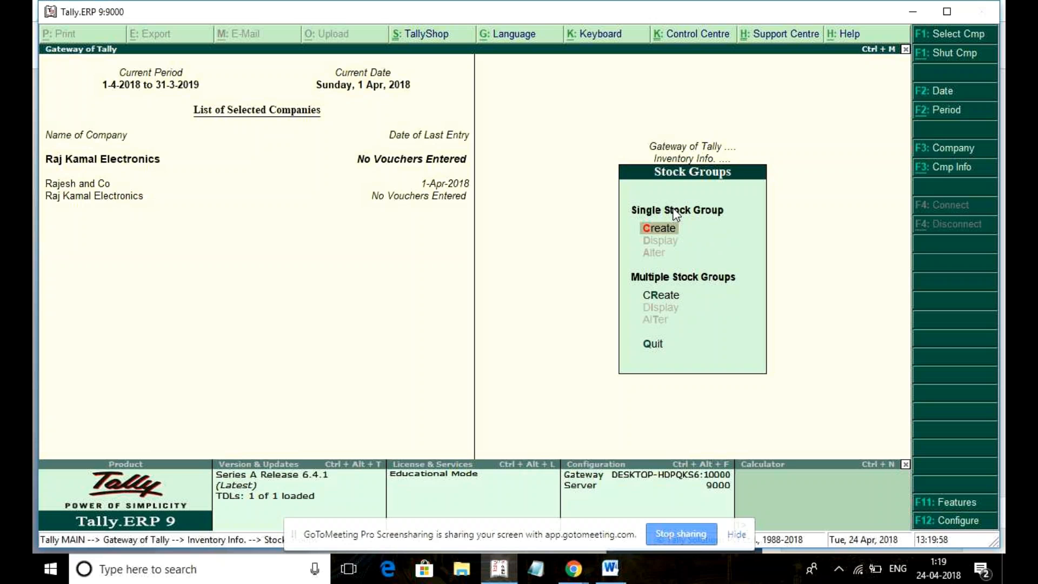
key(Escape)
key(Escape)
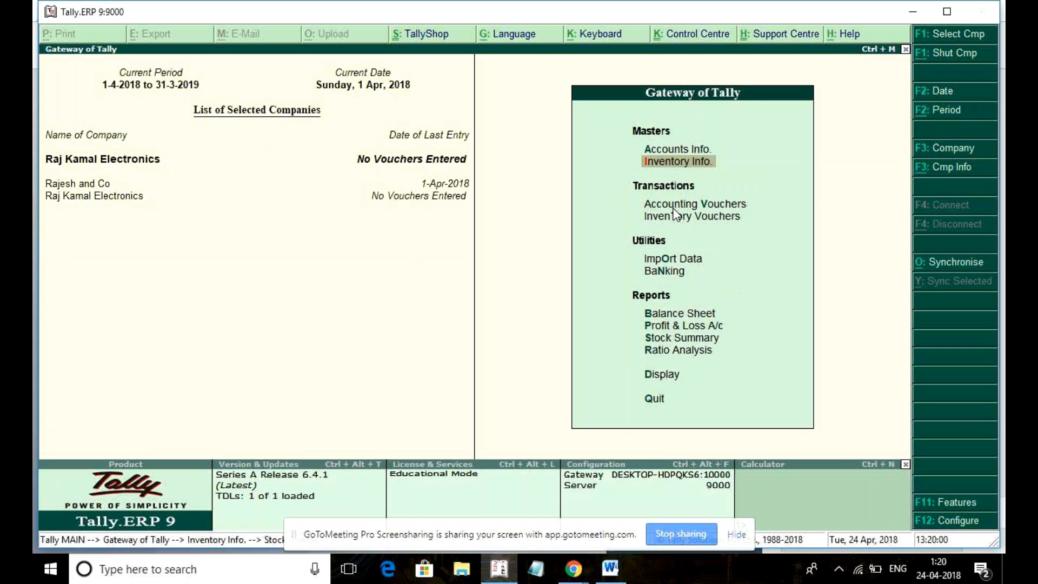
Step: Open the alteration of multiple account groups for All Items in Raj Kamal Electronics
key(Up)
key(Return)
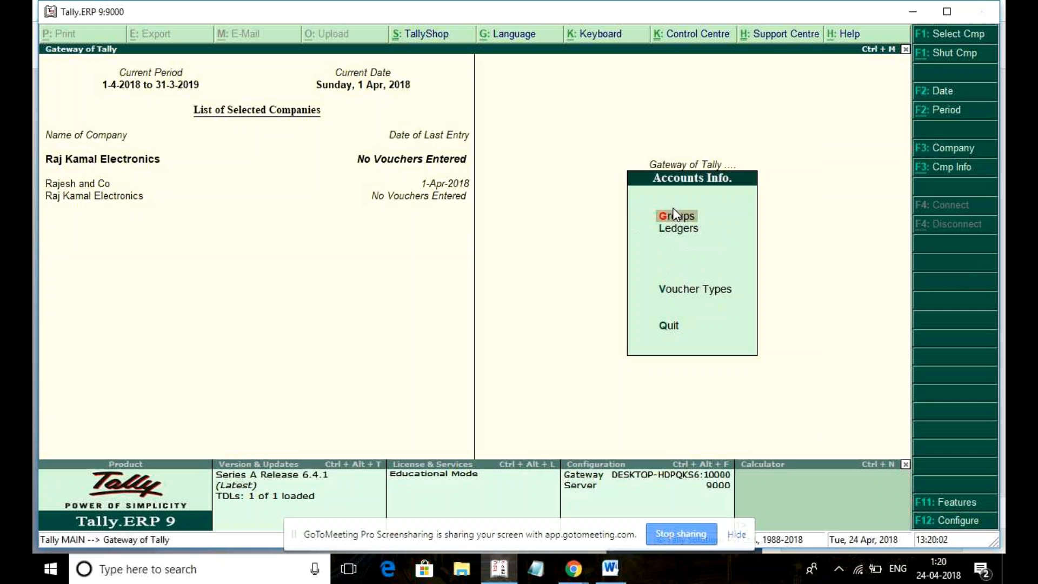
key(Return)
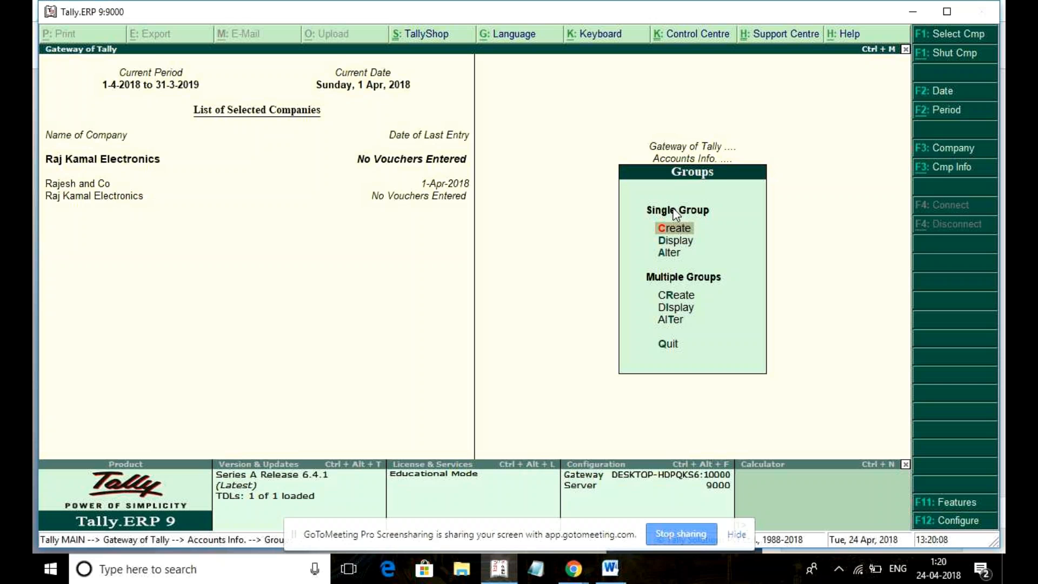
key(Down)
key(Down)
key(Down)
key(Down)
key(Down)
key(Return)
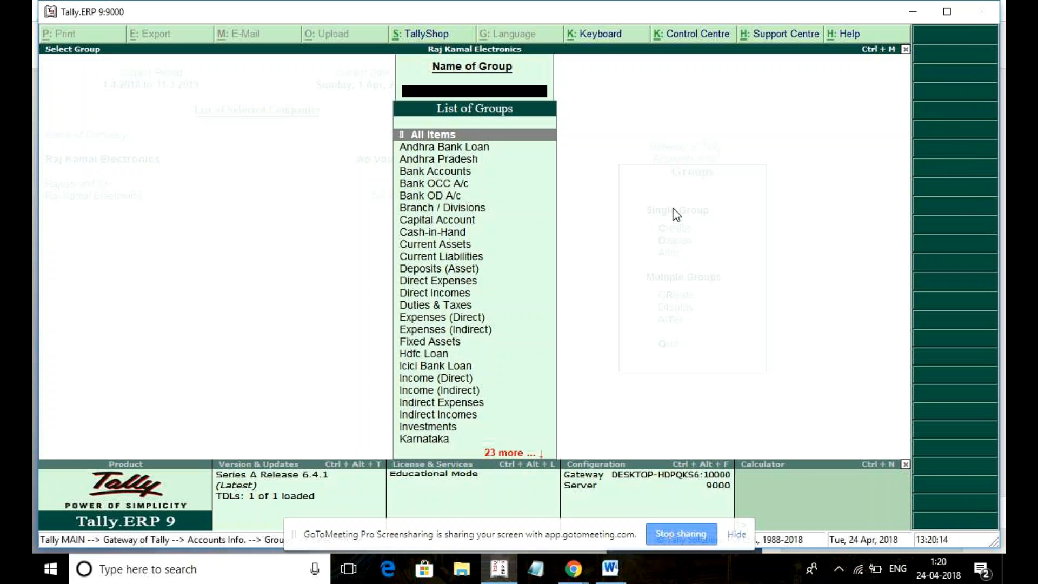
key(Return)
Step: Examine the account groups and their parent groups through to the end of the list, leaving them unaltered
key(Down)
key(Down)
key(Down)
key(Down)
key(Down)
key(Down)
key(Down)
key(Down)
key(Down)
key(Down)
key(Down)
key(Down)
key(Down)
key(Down)
key(Down)
key(Down)
key(Down)
key(Down)
key(Down)
key(Down)
key(Down)
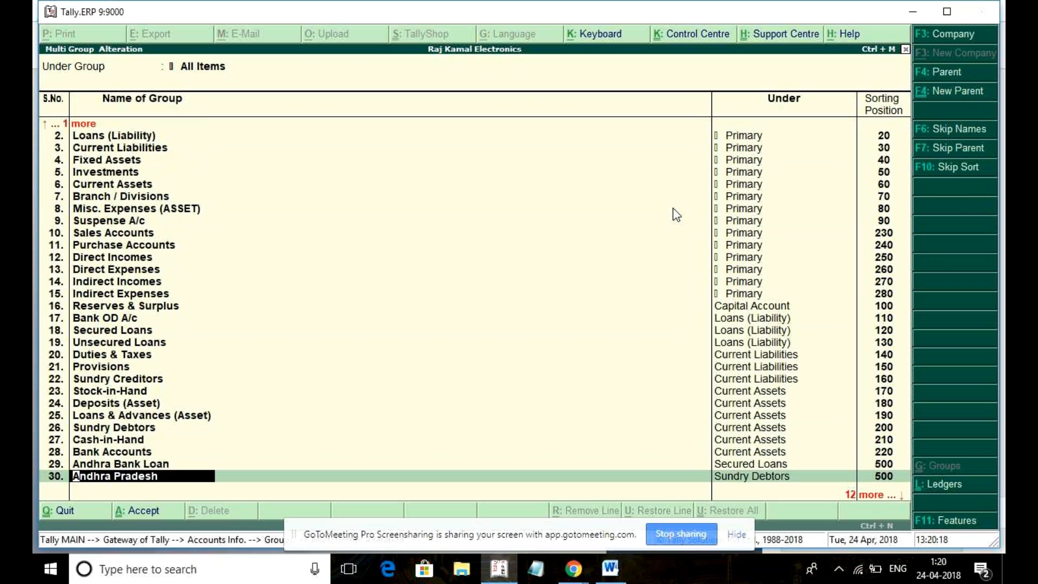
key(Down)
key(Down)
key(Down)
key(Down)
key(Down)
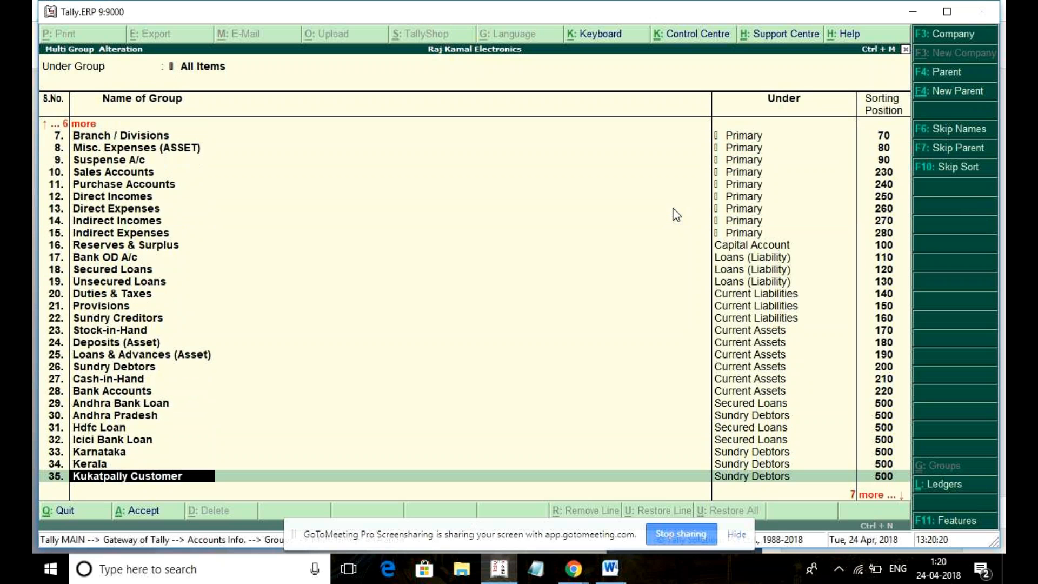
key(Down)
key(Down)
key(Down)
key(Down)
key(Down)
key(Down)
key(Down)
key(Down)
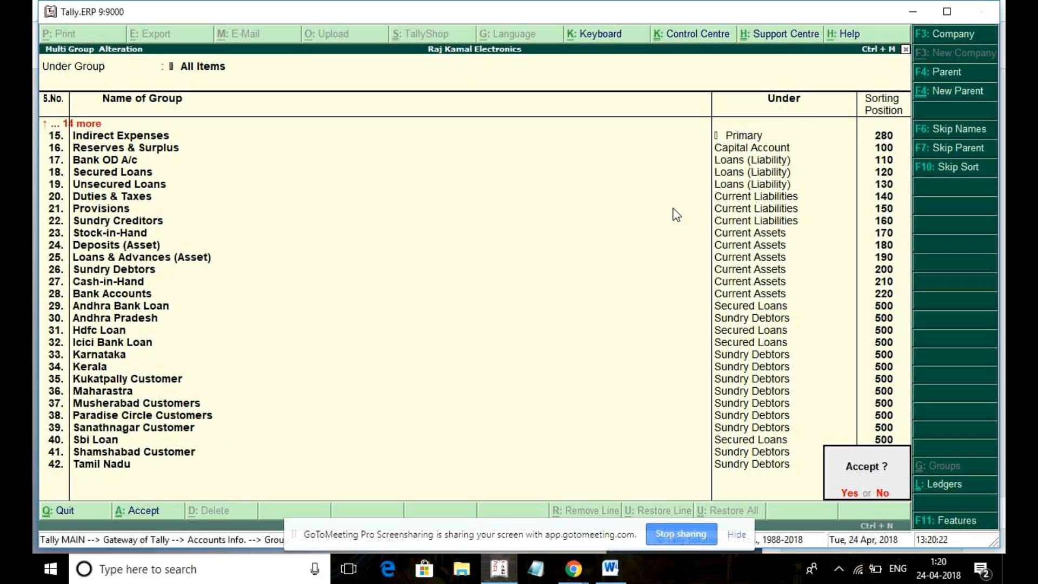
key(Escape)
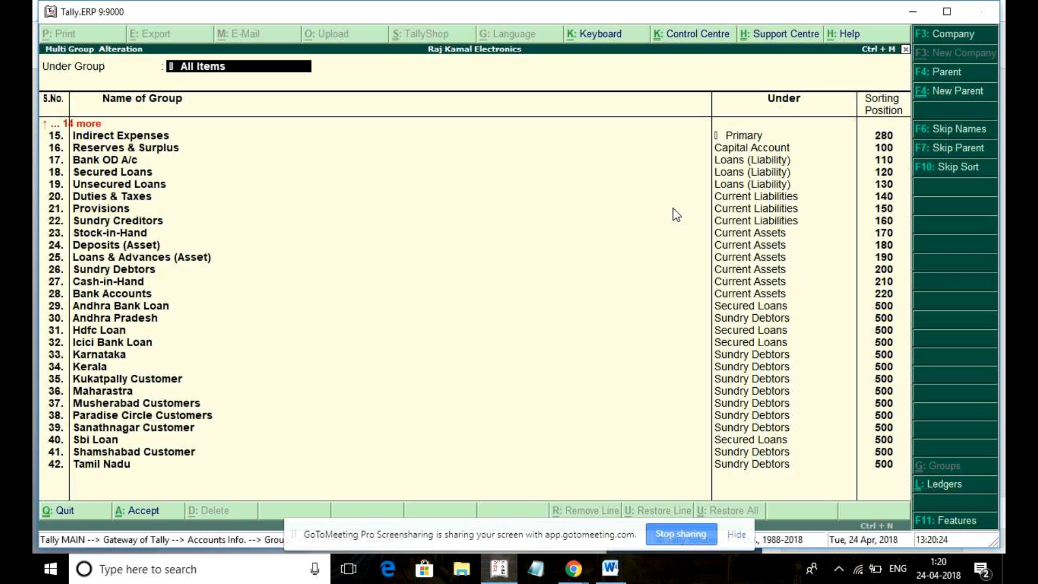
Step: Leave the multiple account group alteration without changes and open the Inventory Info. options of Raj Kamal Electronics
key(Escape)
key(Return)
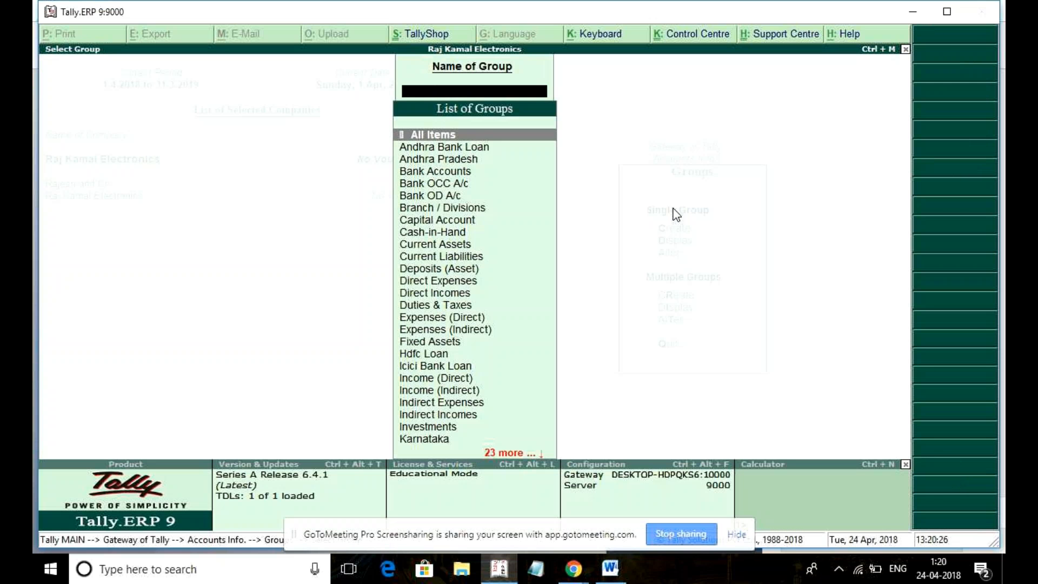
key(Escape)
key(Up)
key(Up)
key(Up)
key(Down)
key(Down)
key(Escape)
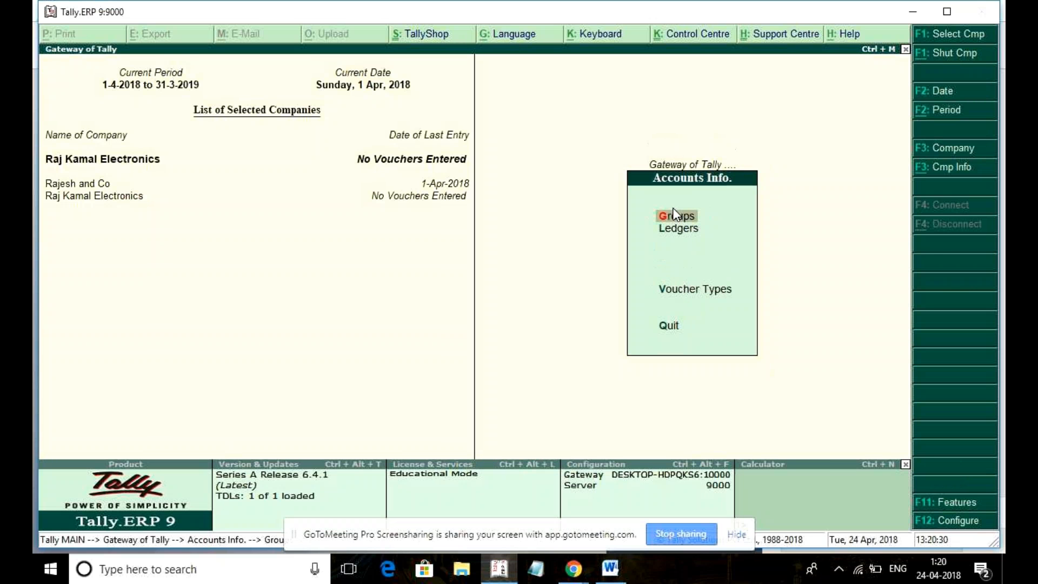
key(Escape)
key(Down)
key(Return)
key(Down)
key(Up)
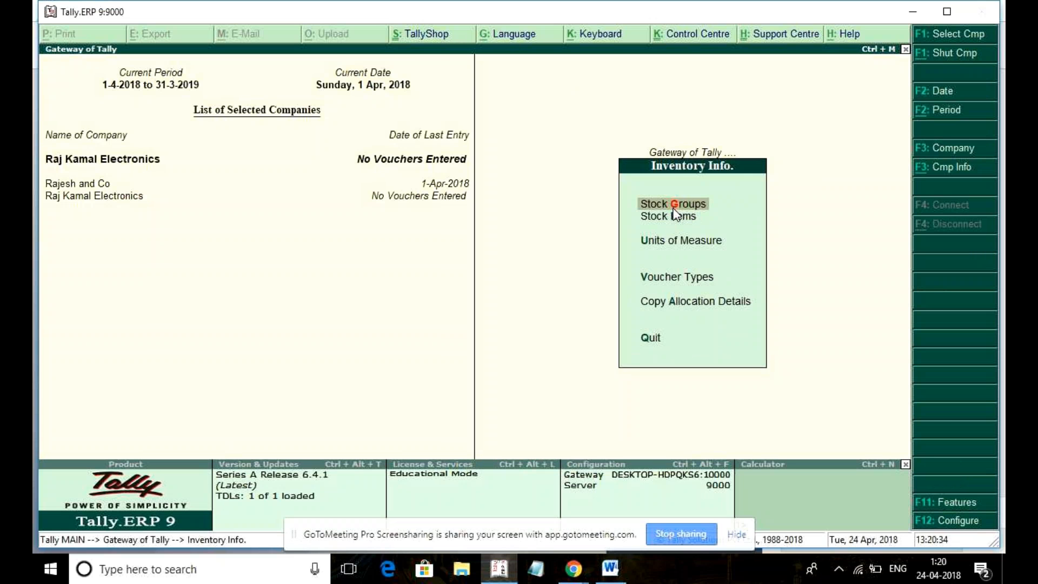
Step: View the fields of the blank single stock group creation form and return to Inventory Info
key(Return)
key(Return)
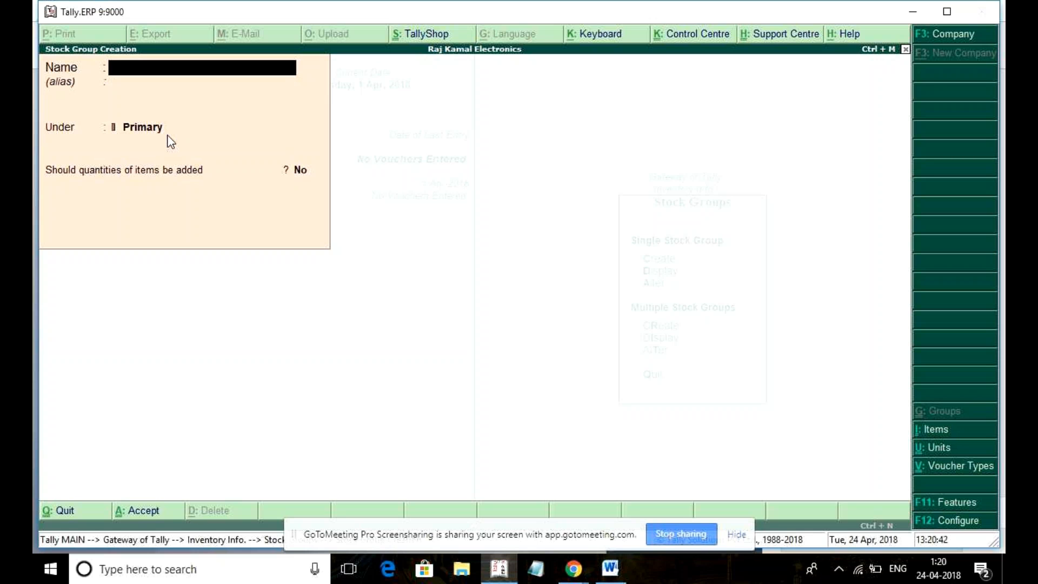
key(Escape)
key(Return)
key(Escape)
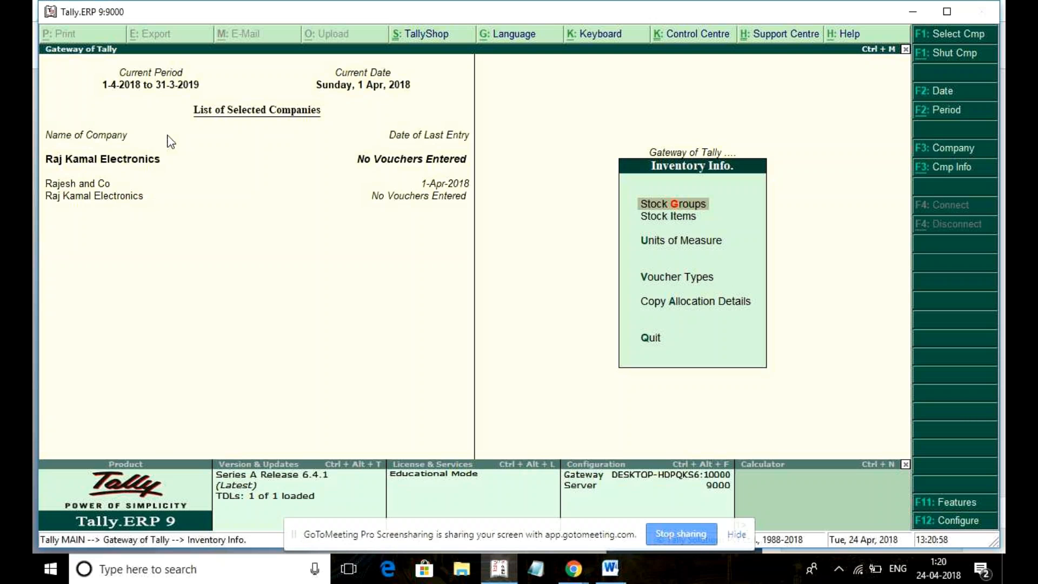
Step: Create a single stock group named Tv under Primary, with Should quantities of items be added set to No
key(Return)
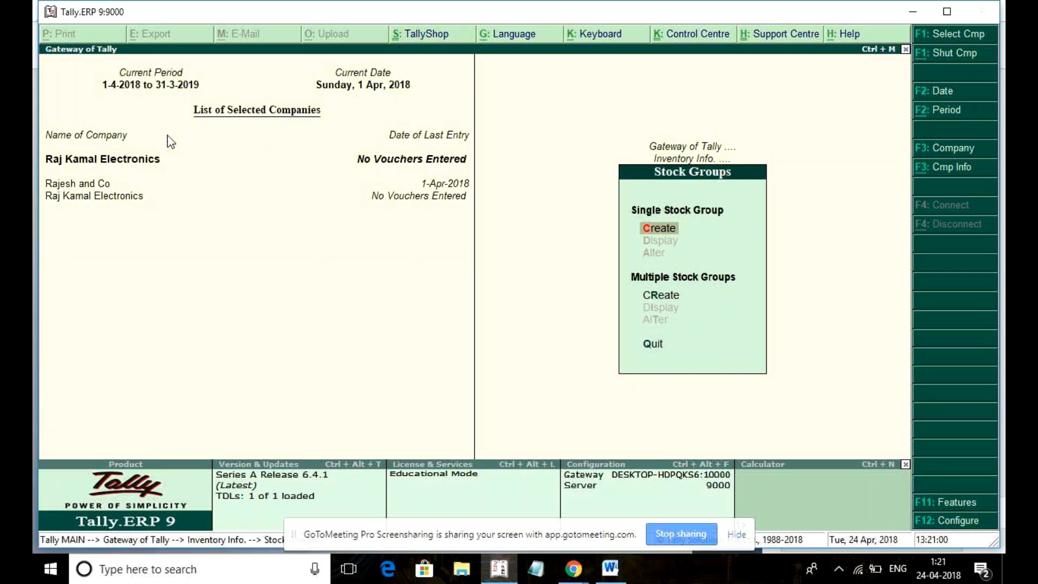
key(Return)
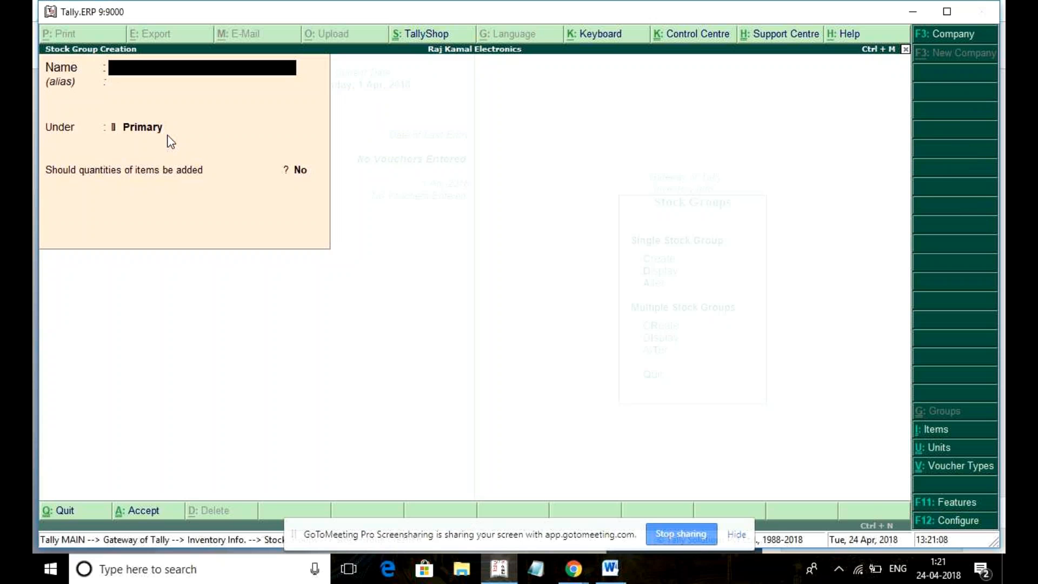
text(Tv)
key(Return)
key(Return)
key(Return)
key(Return)
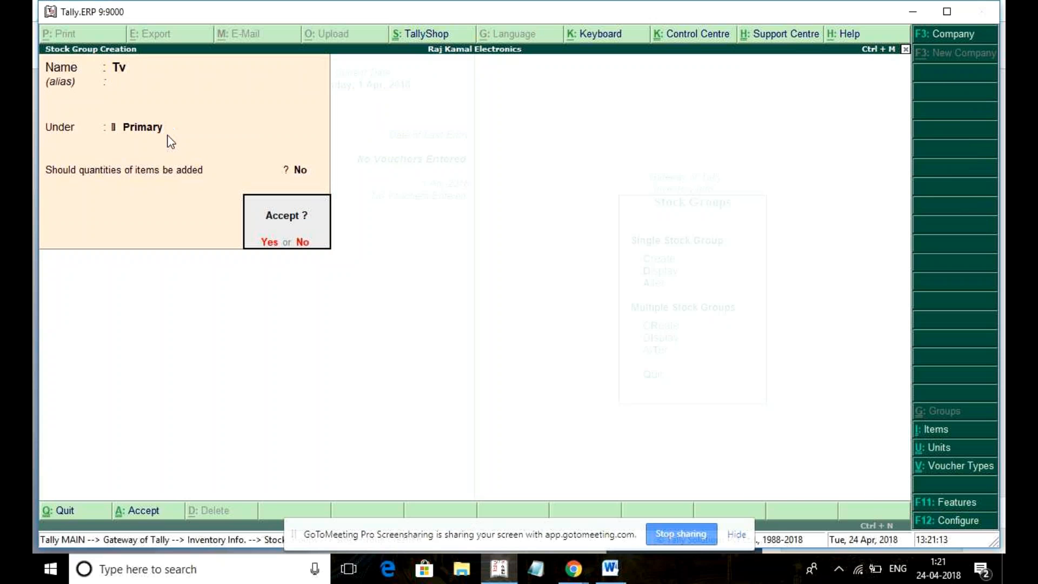
key(Return)
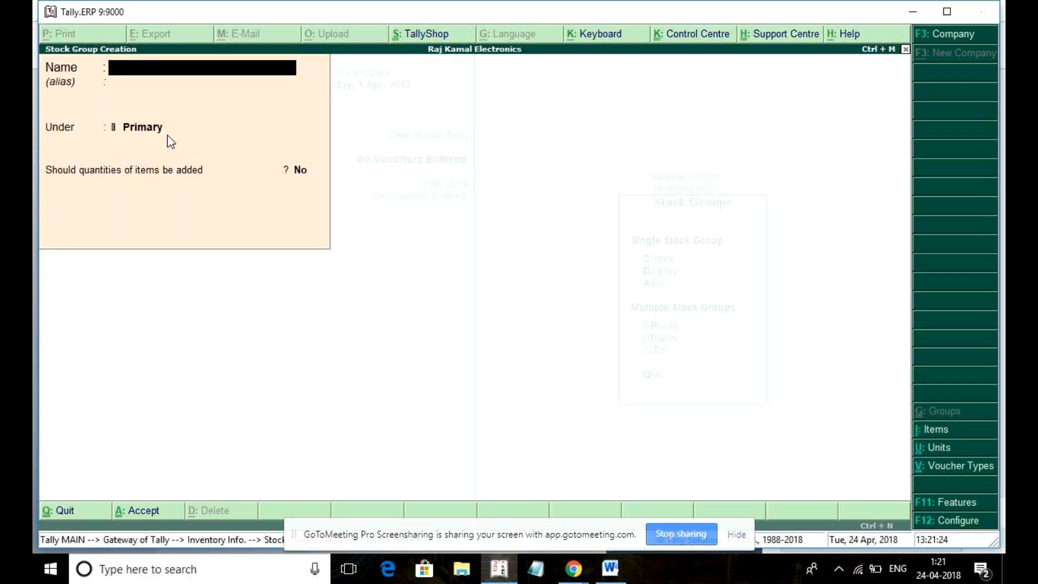
Step: Create the stock group Philips under Tv, with item quantities added set to Yes
text(Philip)
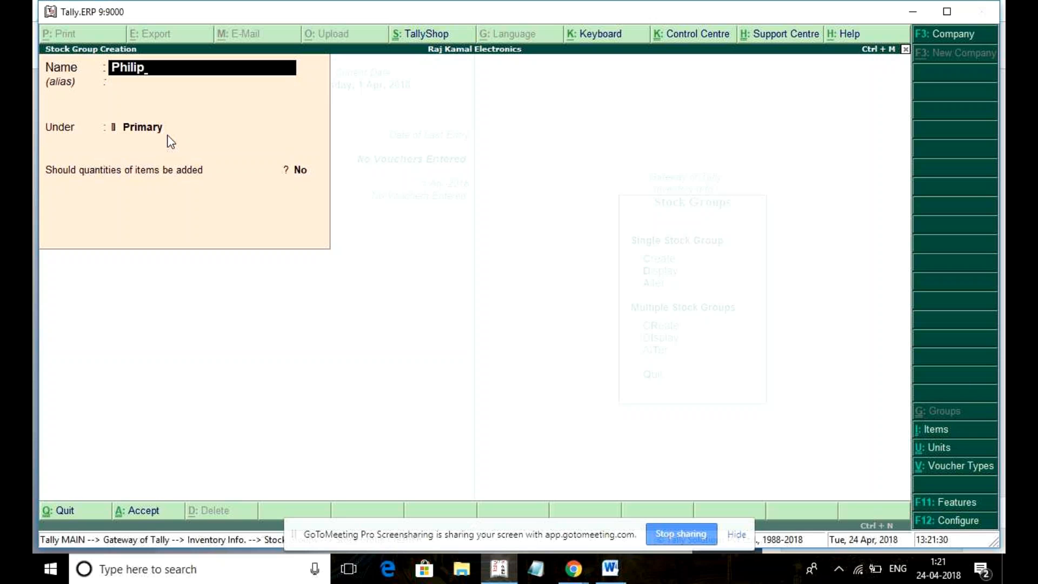
text(s)
key(Return)
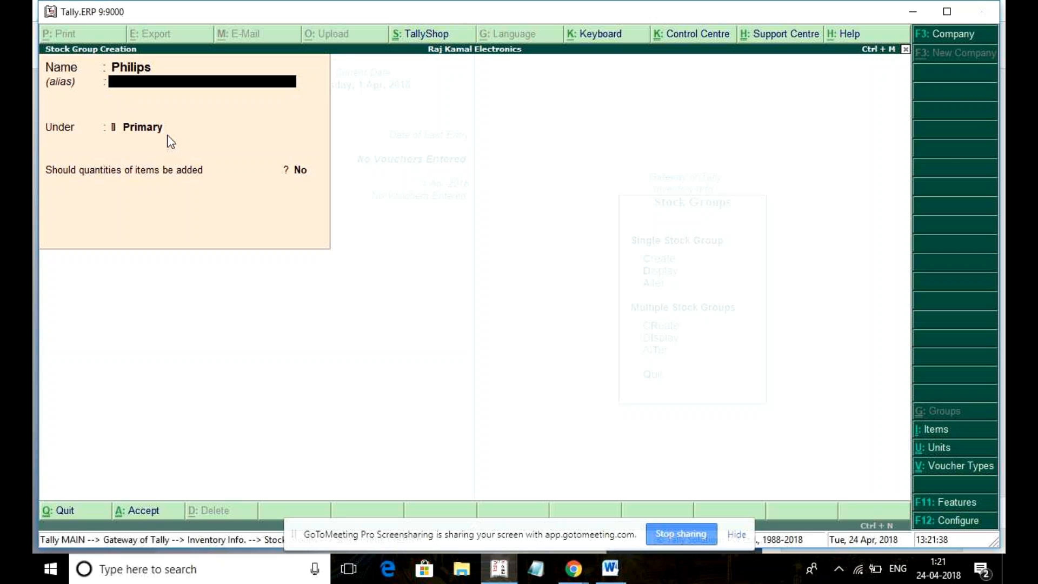
key(Return)
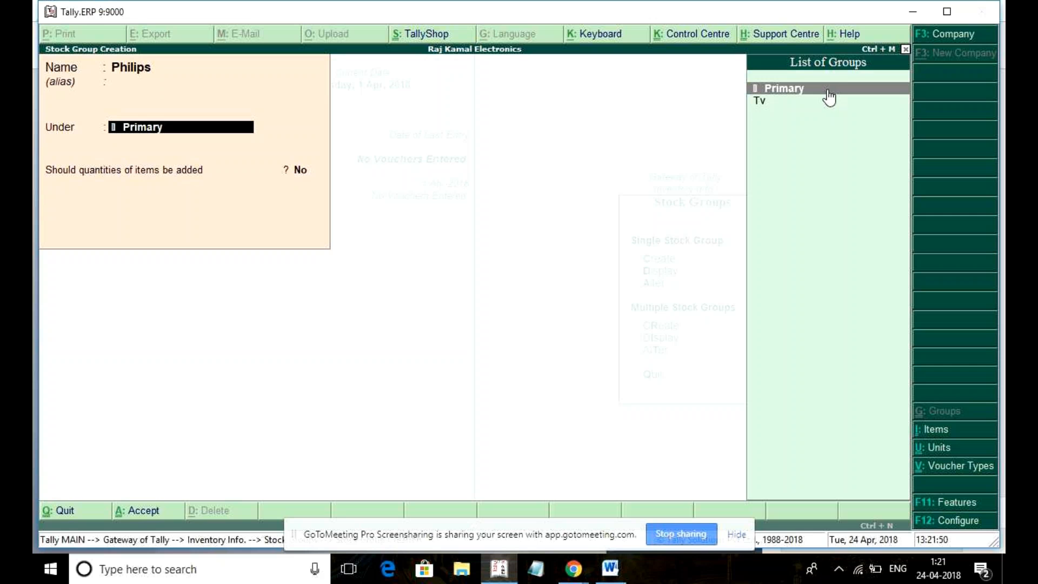
click(776, 108)
key(Return)
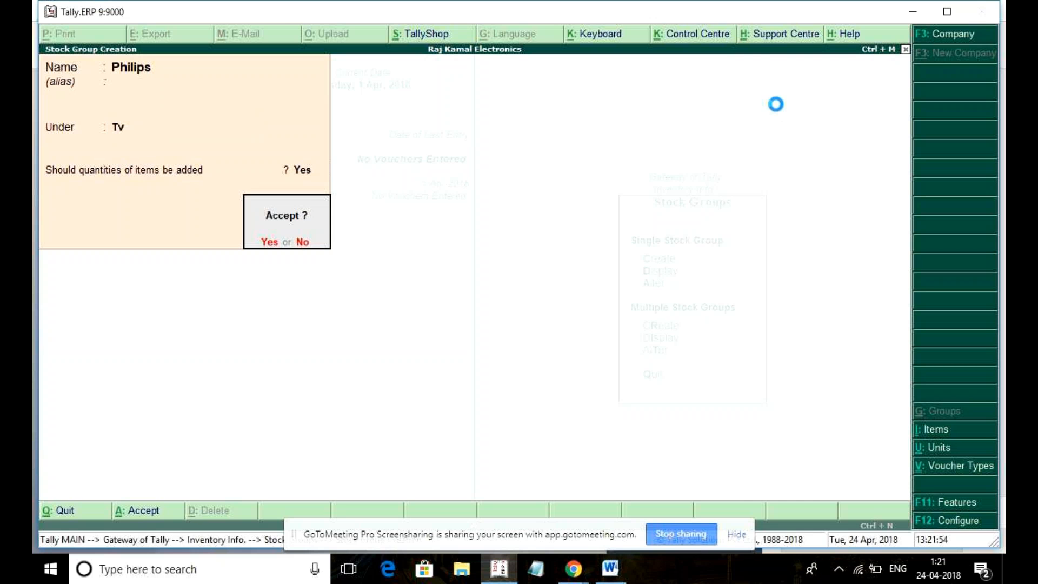
key(Return)
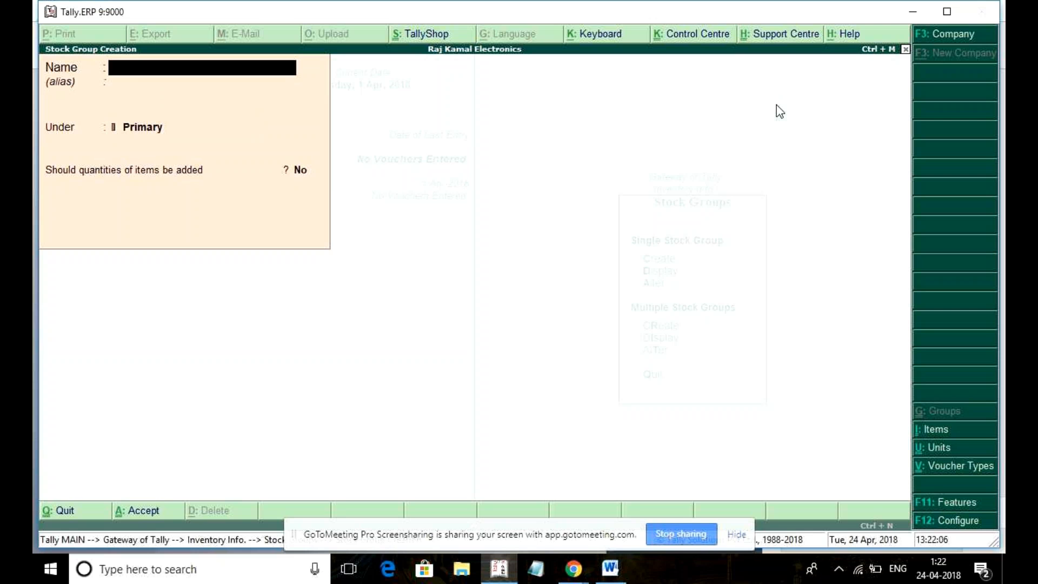
Step: Create the stock group Samsung under Tv, with item quantities added set to Yes
text(Samsung)
key(Return)
key(Return)
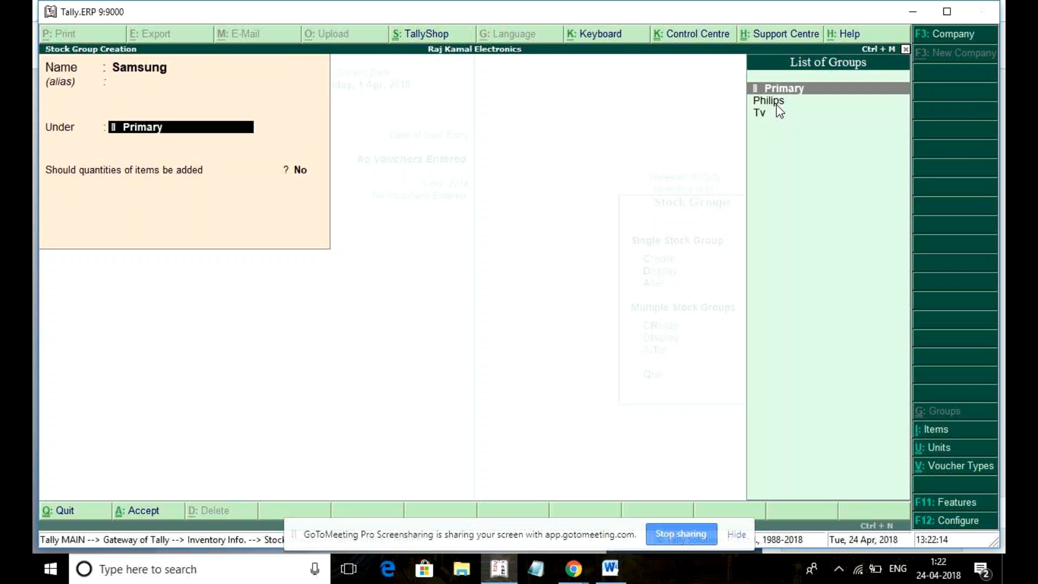
key(Down)
key(Return)
key(y)
key(Return)
key(Return)
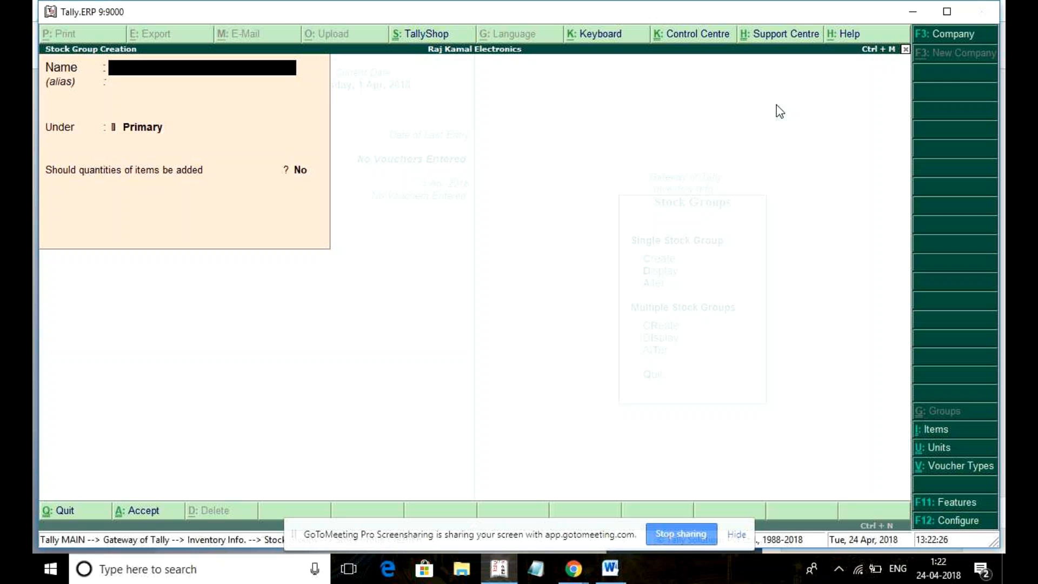
Step: Create the stock group Onida under Tv, with item quantities added set to Yes
text(Onida)
key(Return)
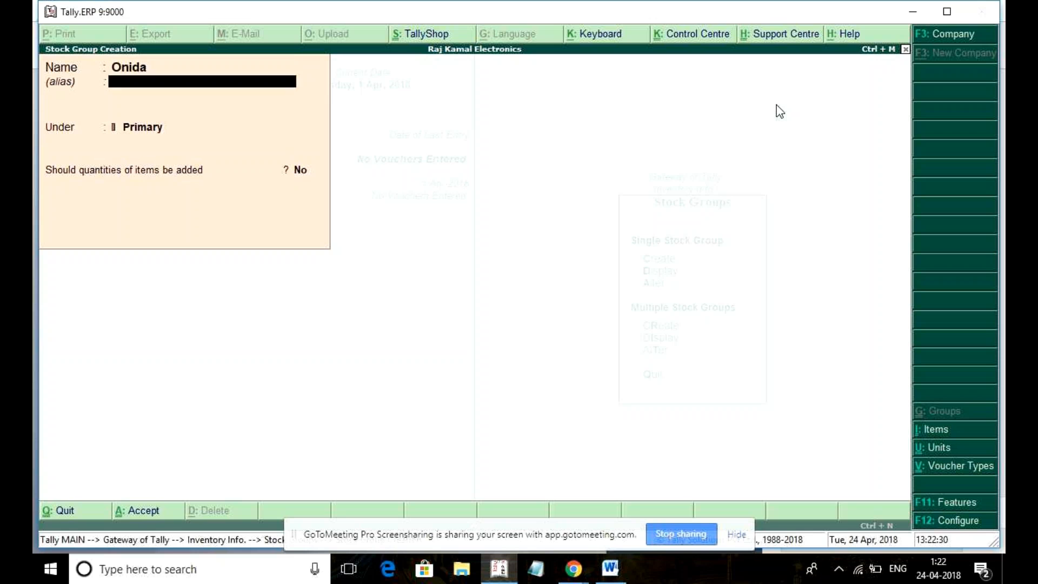
key(Return)
key(Down)
key(Down)
key(Down)
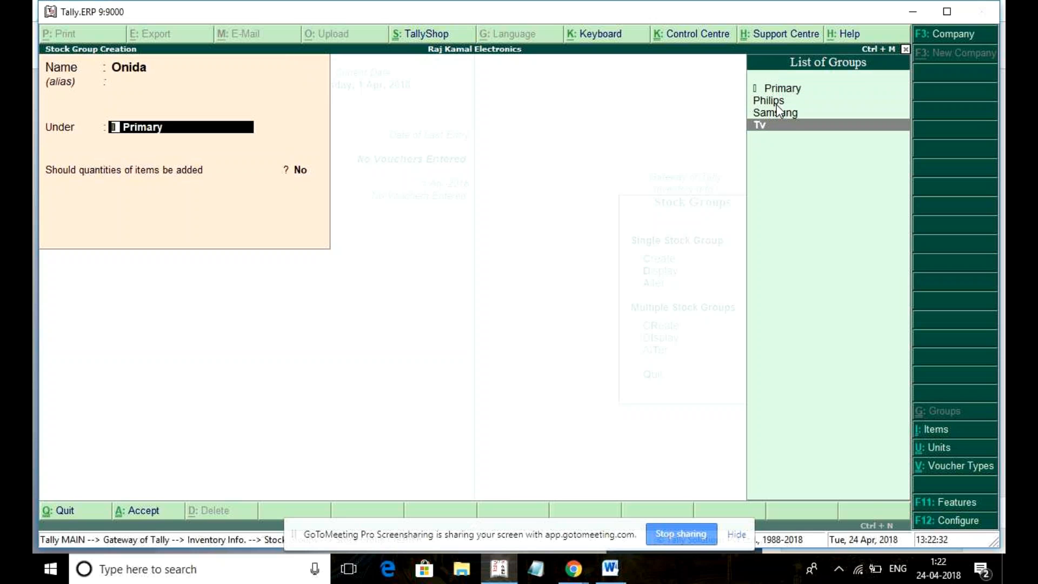
key(Return)
key(Return)
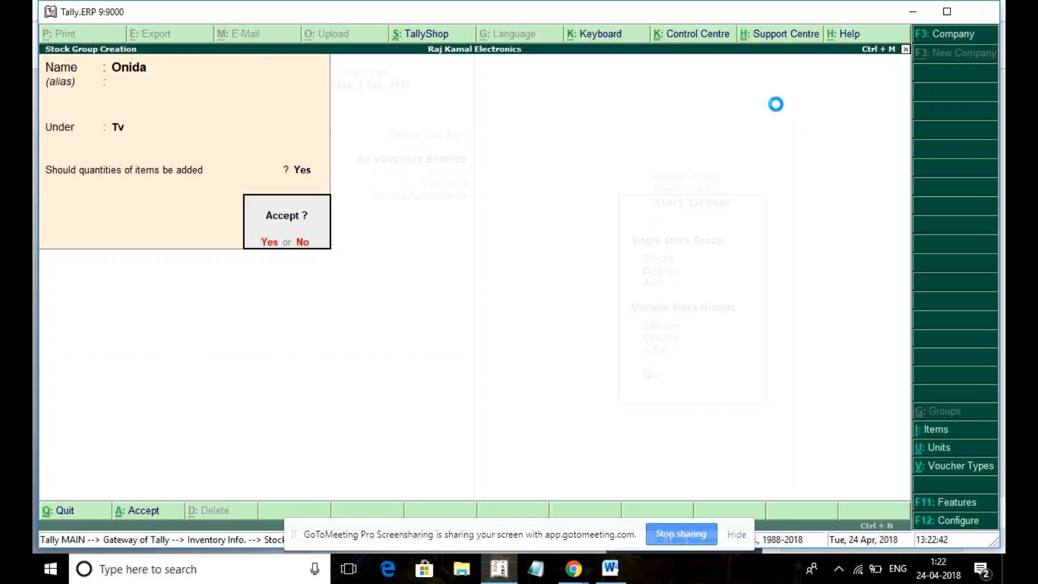
key(Return)
Step: Create the stock group Sony under Tv, with item quantities added set to Yes
text(Sony)
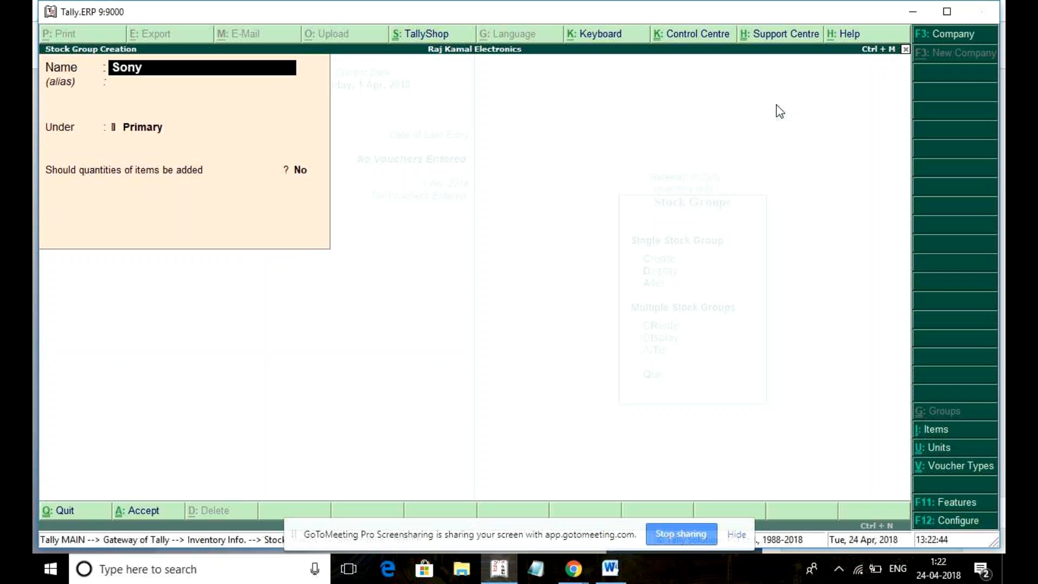
key(Return)
key(Return)
key(Return)
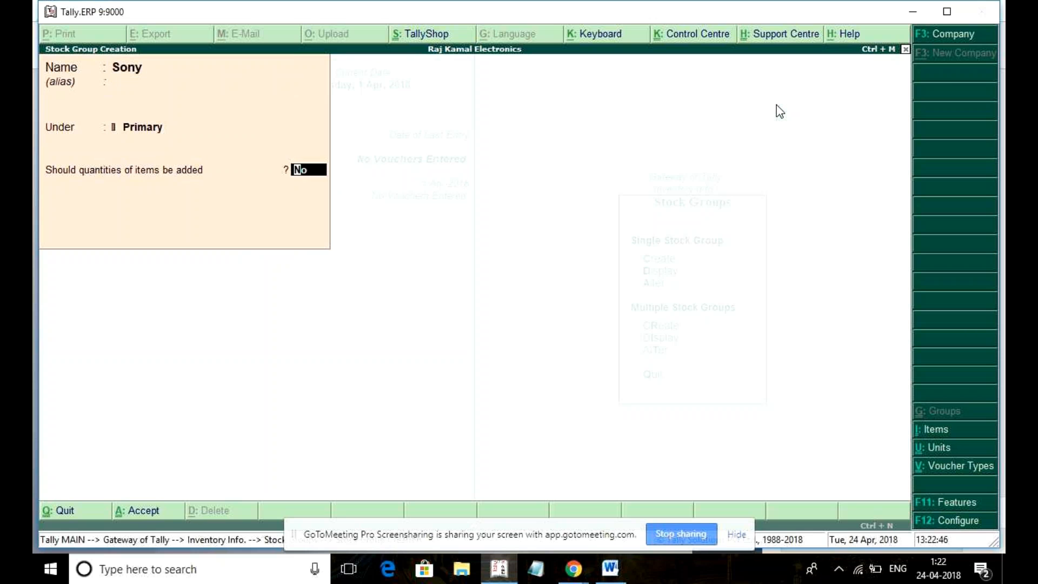
key(BackSpace)
key(Down)
key(Down)
key(Down)
key(Down)
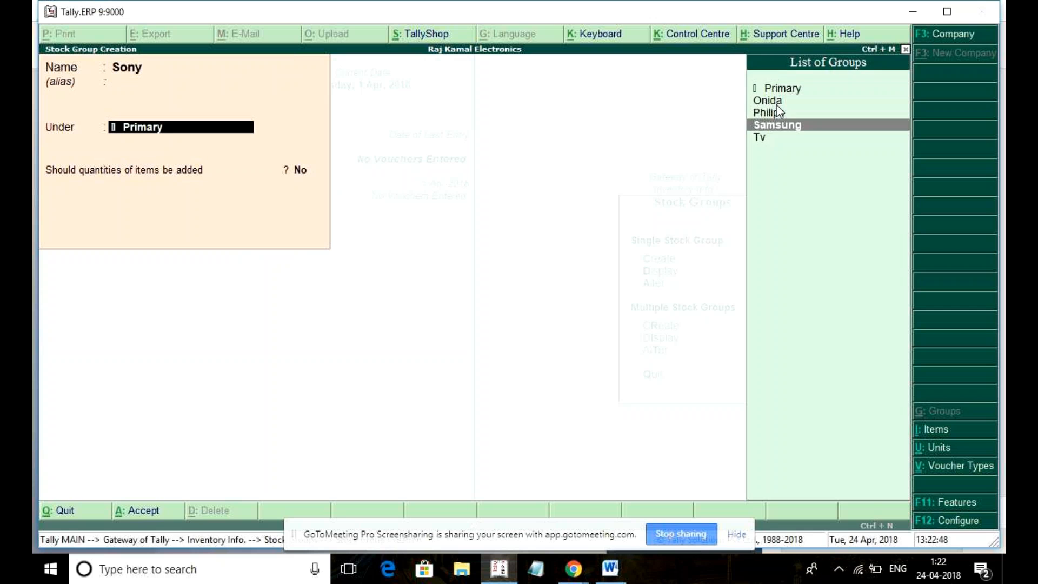
key(Return)
key(Return)
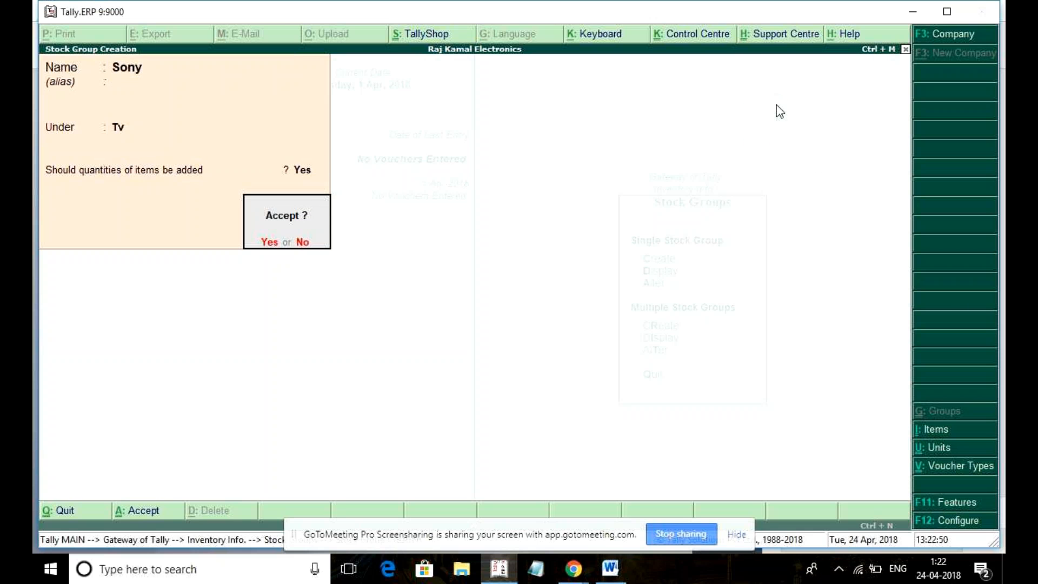
key(Return)
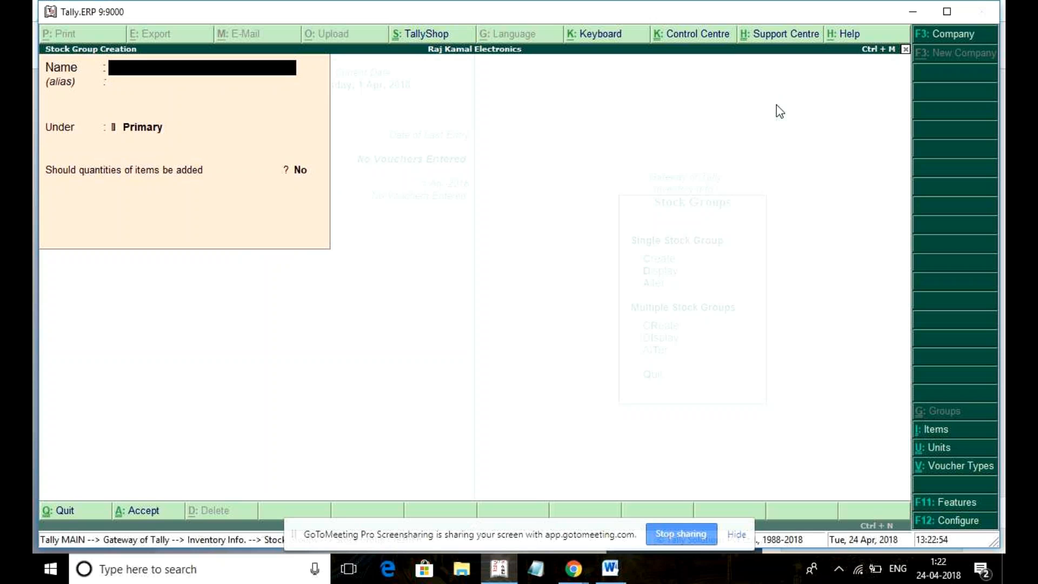
Step: Leave stock group creation and open the Units of Measure options in Inventory Info
key(Escape)
key(Escape)
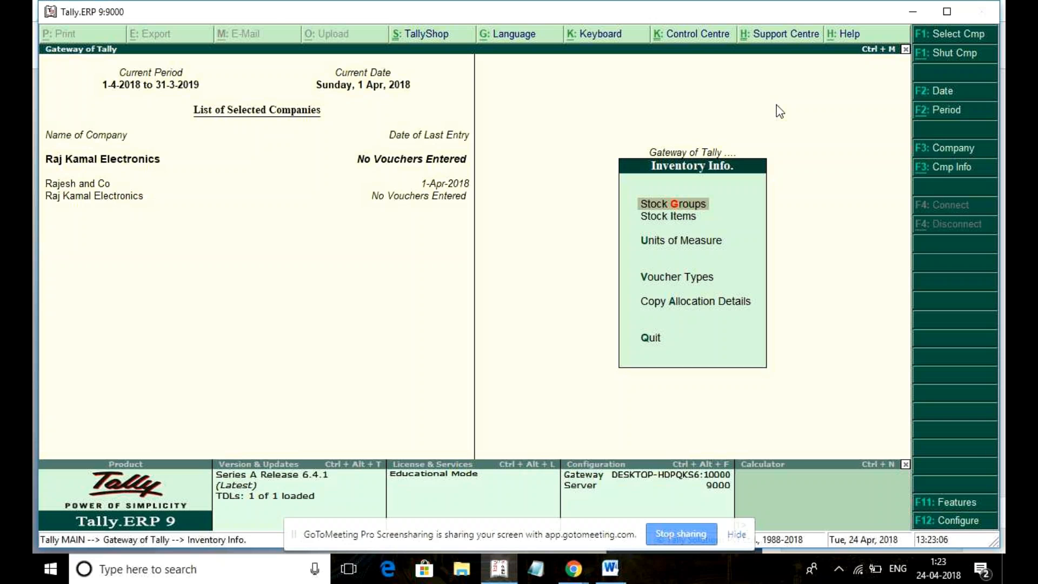
key(Down)
key(Down)
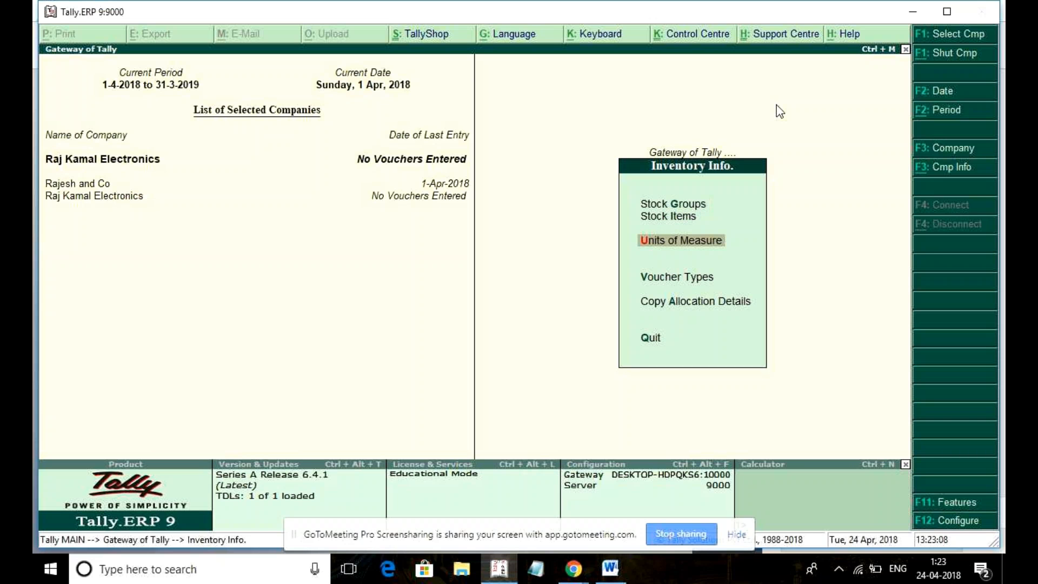
key(Return)
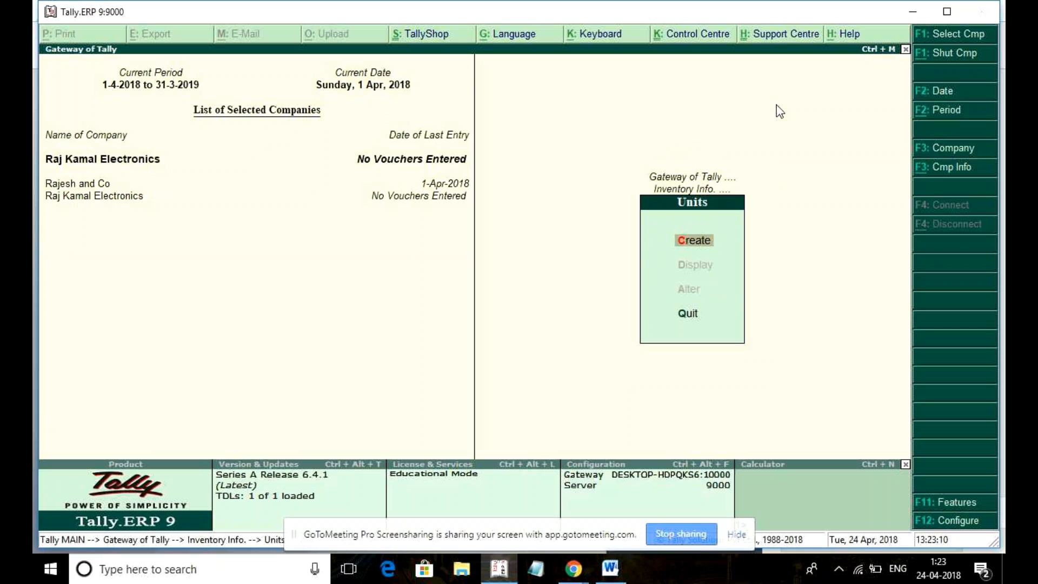
Step: Switch to the Charts of Accounts document in Microsoft Word
click(541, 576)
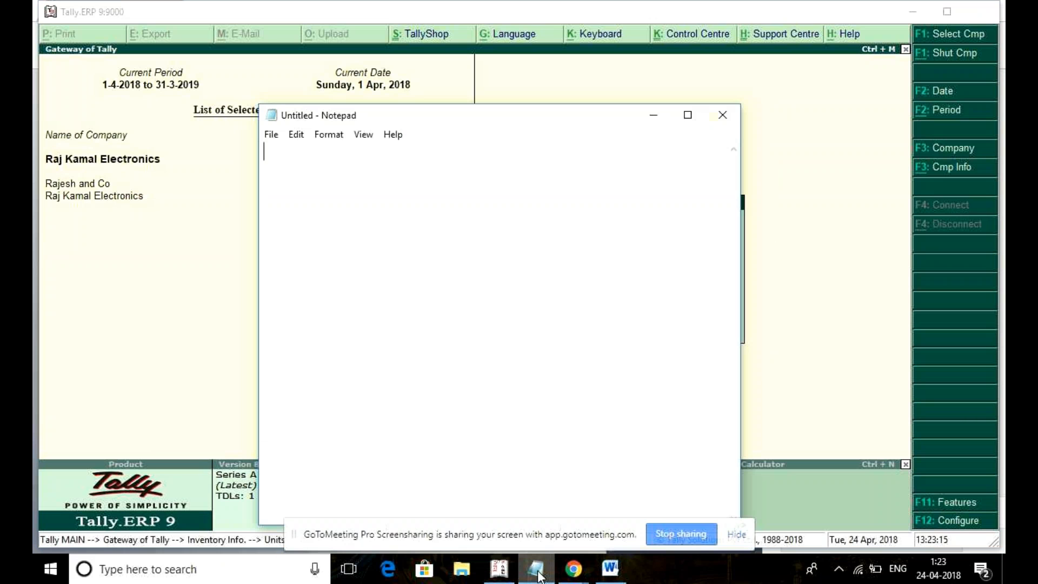
click(539, 576)
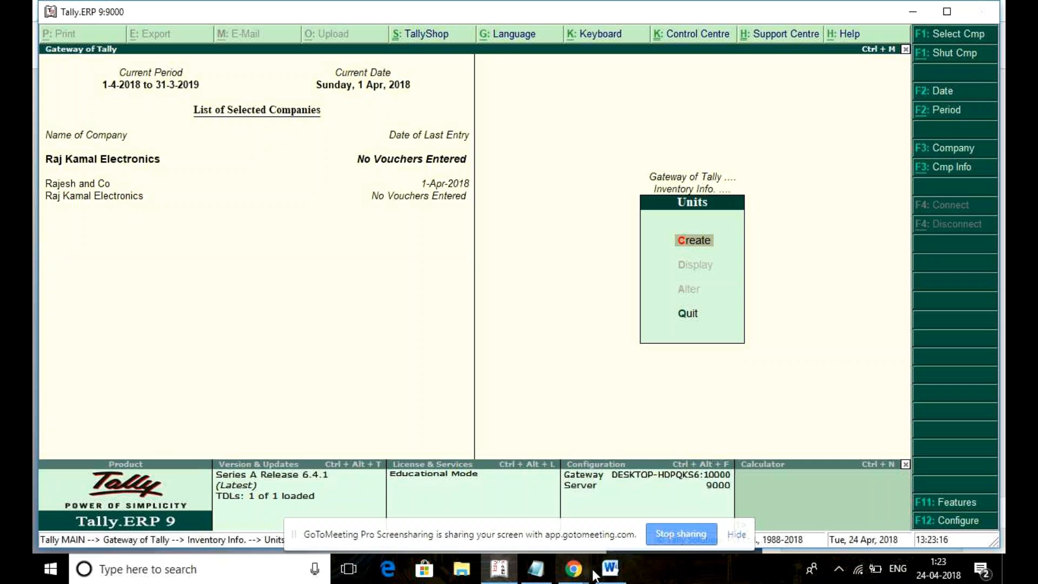
mouse_move(611, 573)
click(612, 573)
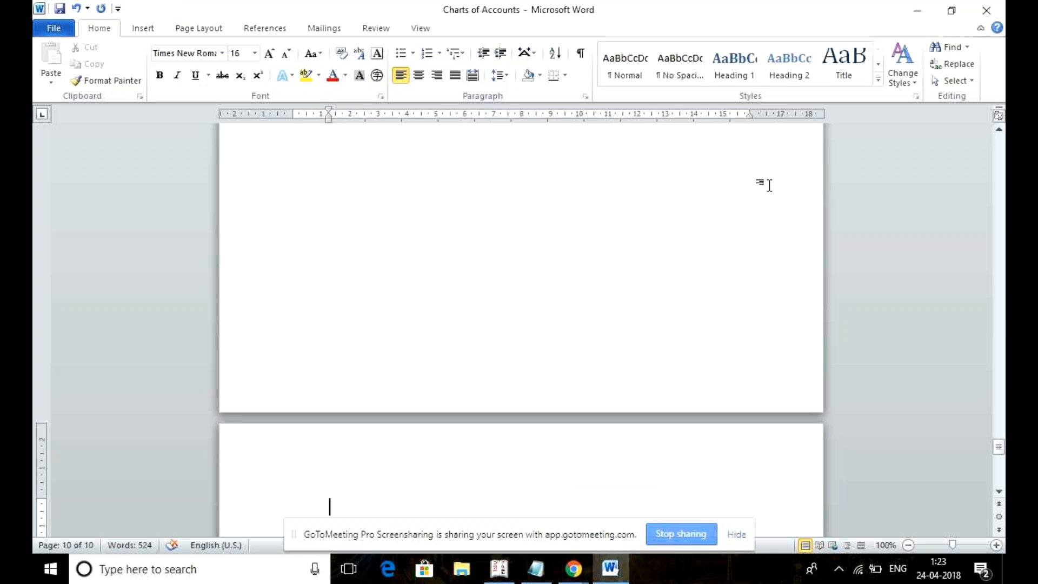
Step: Try inserting a two-column table on the document's last page, and undo the insertion
click(145, 29)
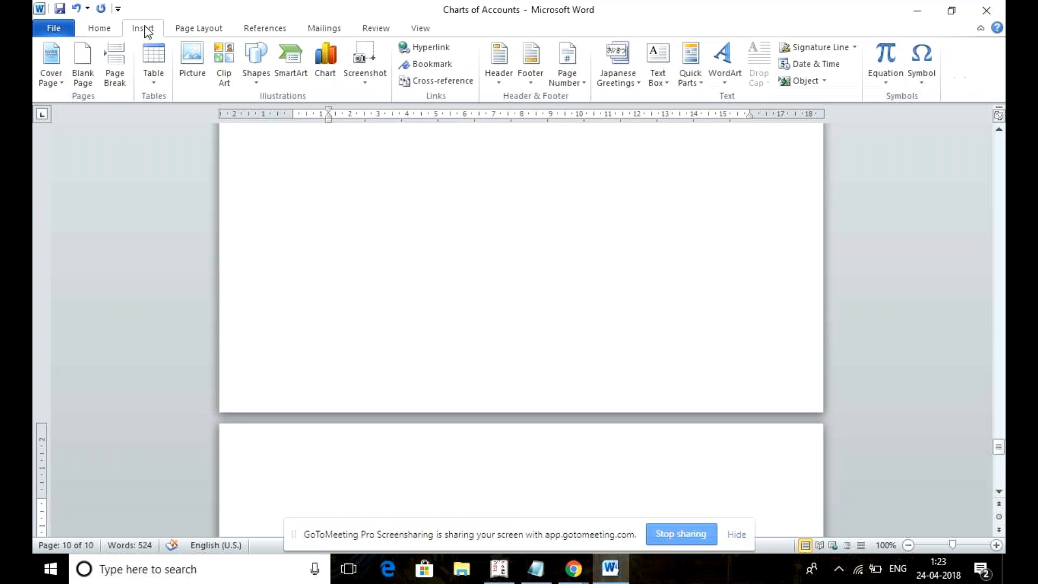
click(157, 79)
click(168, 216)
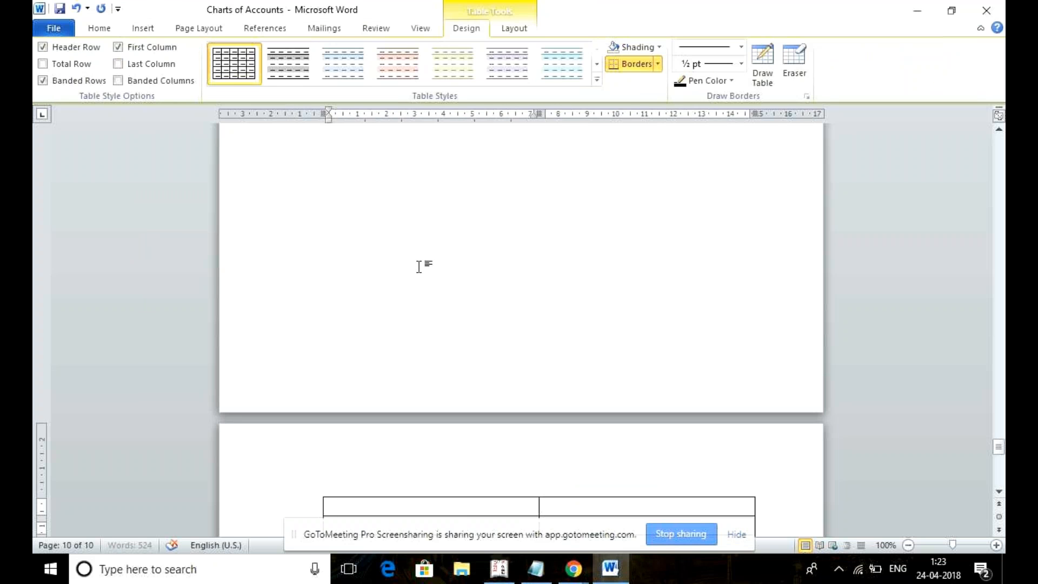
key(ctrl+z)
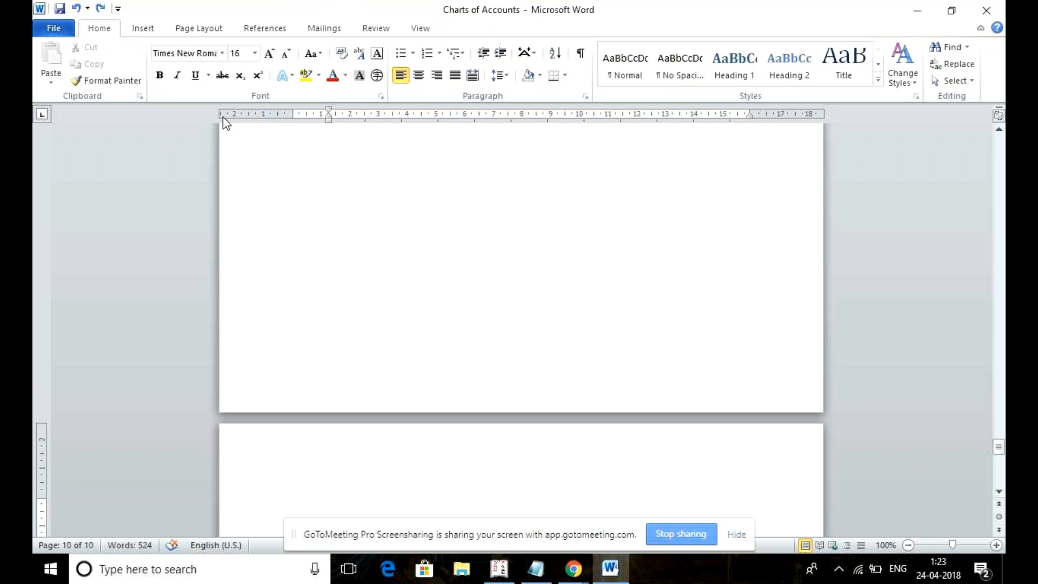
Step: Insert a table with 6 columns and 10 rows on the last page and enlarge it slightly
click(143, 30)
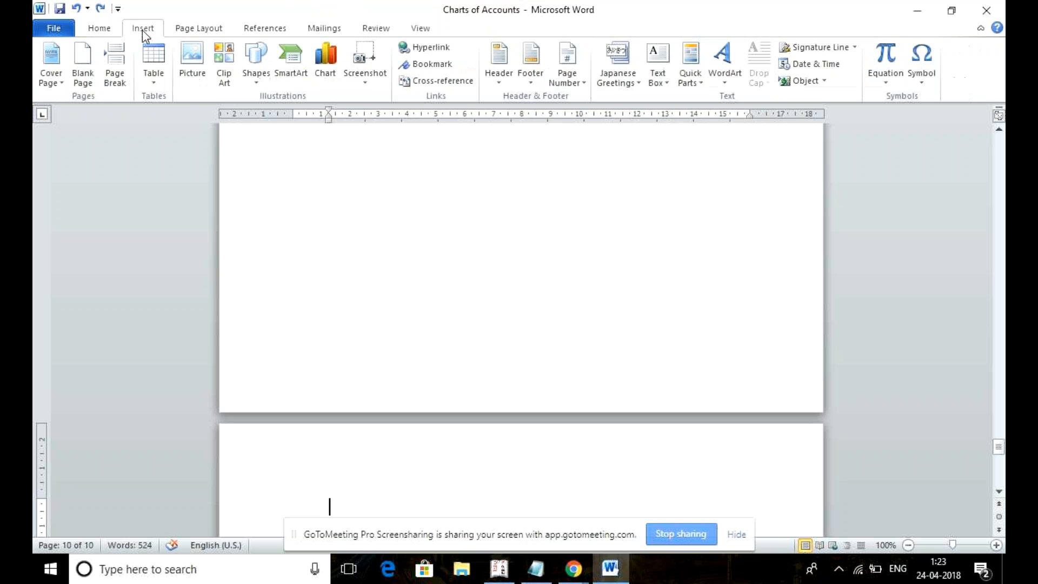
click(155, 79)
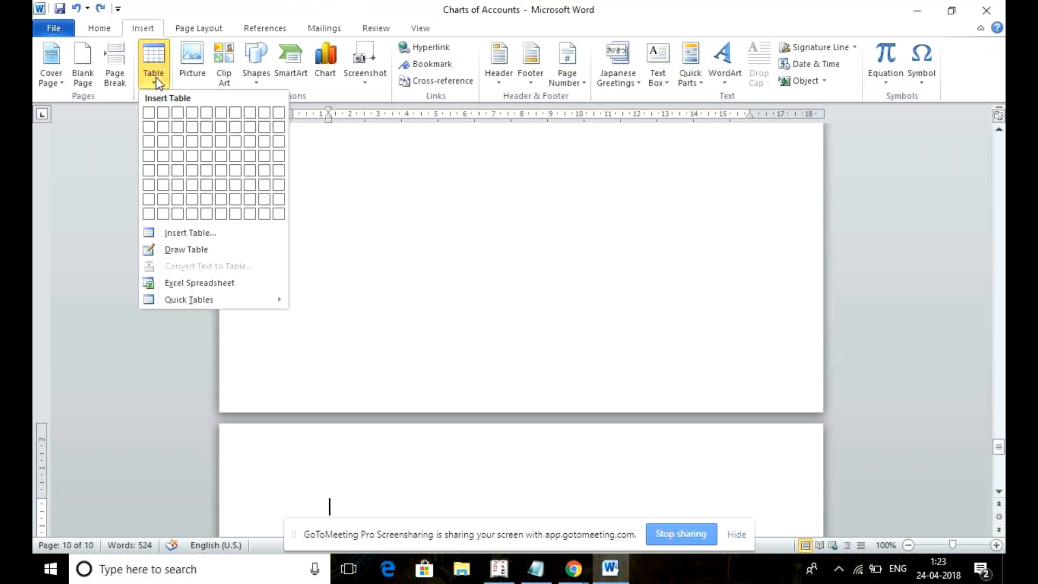
click(181, 232)
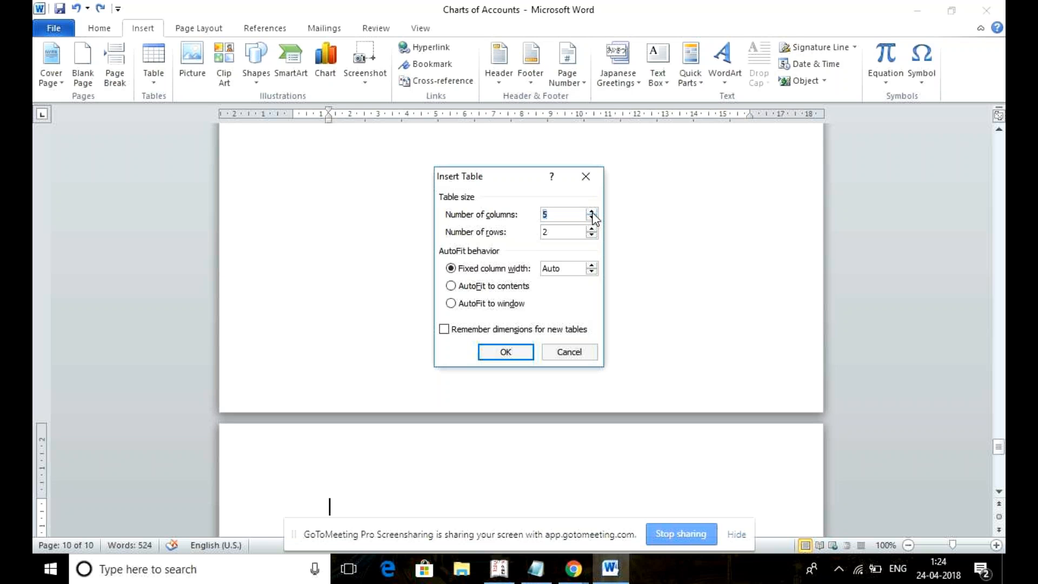
click(592, 213)
click(591, 228)
click(503, 357)
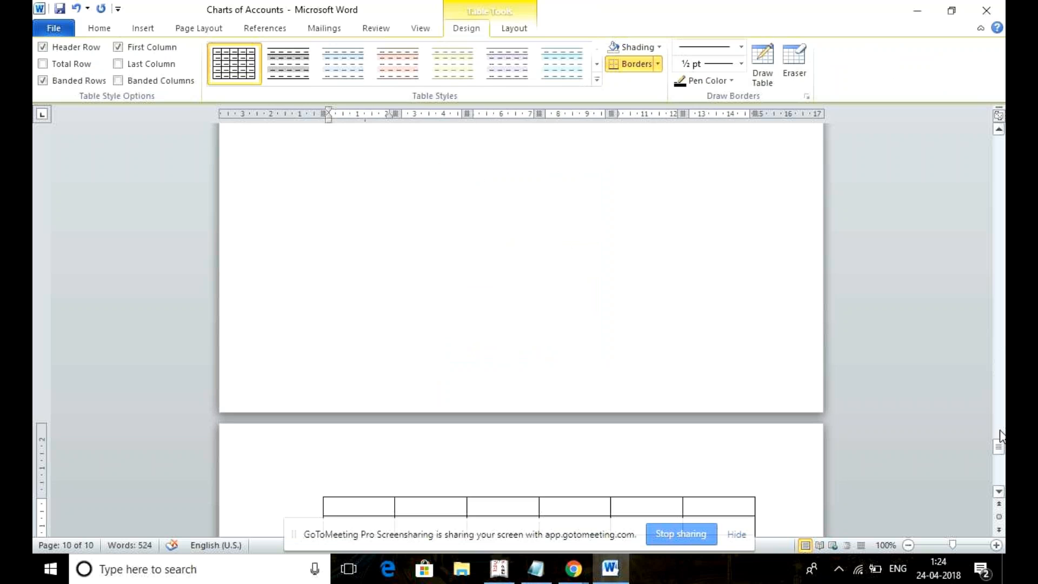
click(998, 453)
drag(999, 451, 998, 458)
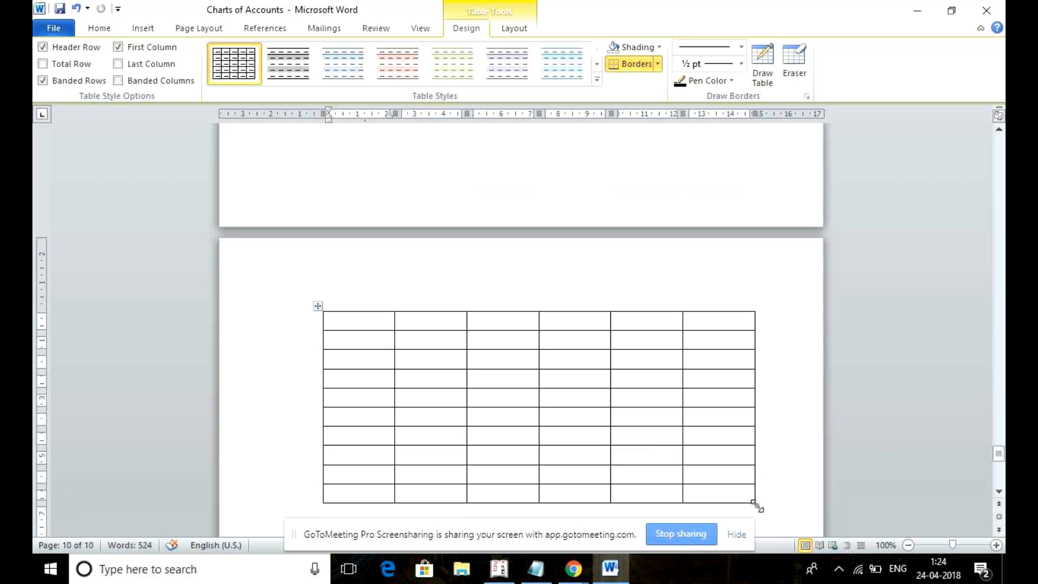
drag(754, 503, 777, 526)
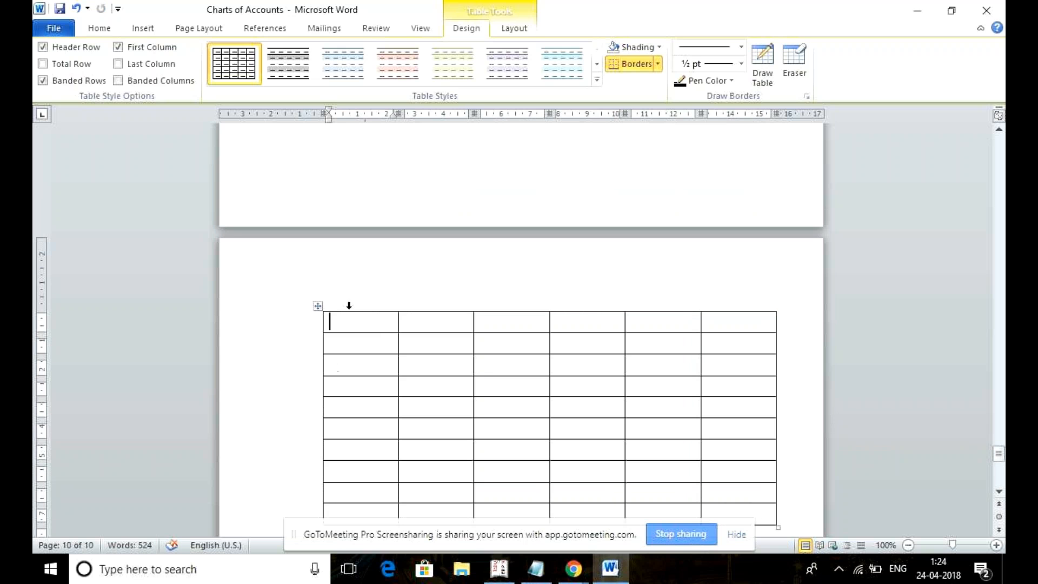
Step: Enter "Main group" as the first column heading and choose font size 12 at the end of its text
click(106, 32)
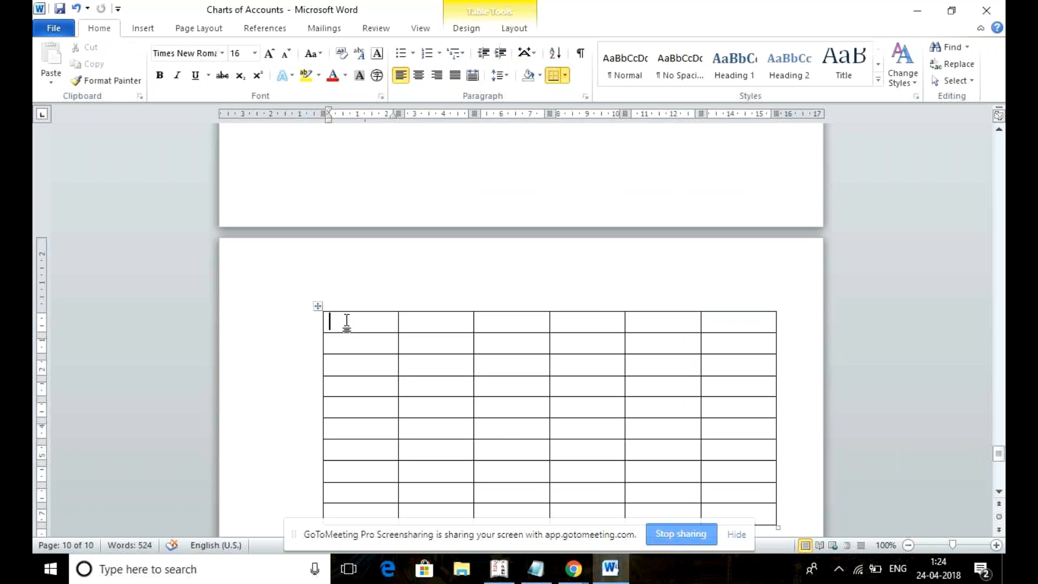
text(main group)
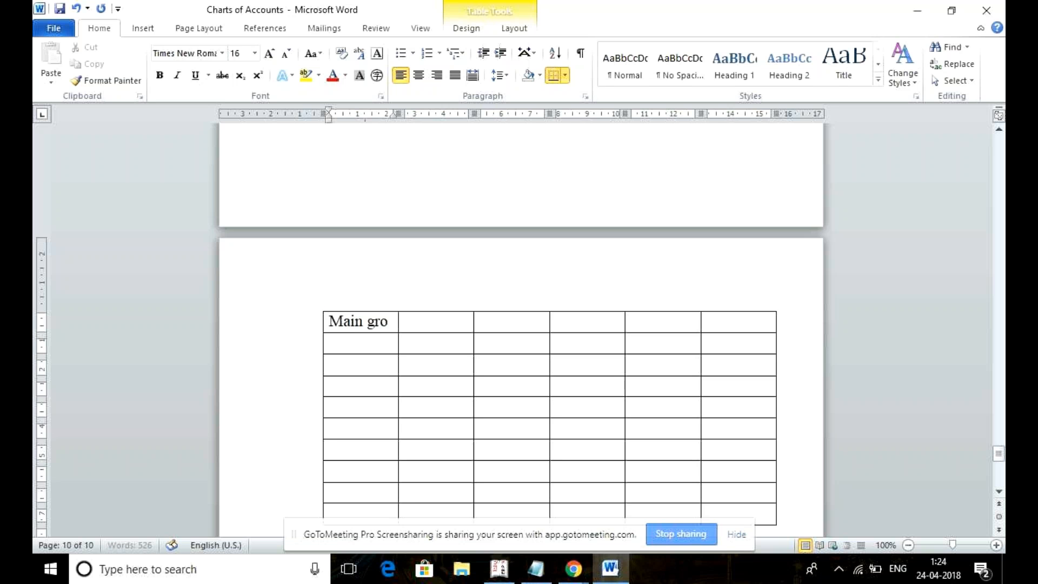
click(254, 56)
click(254, 56)
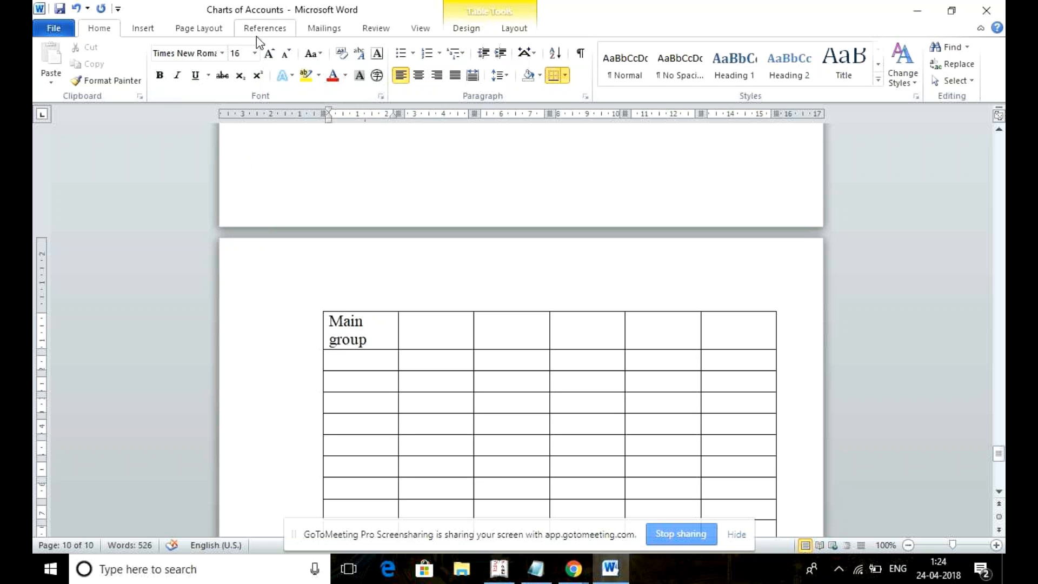
click(254, 54)
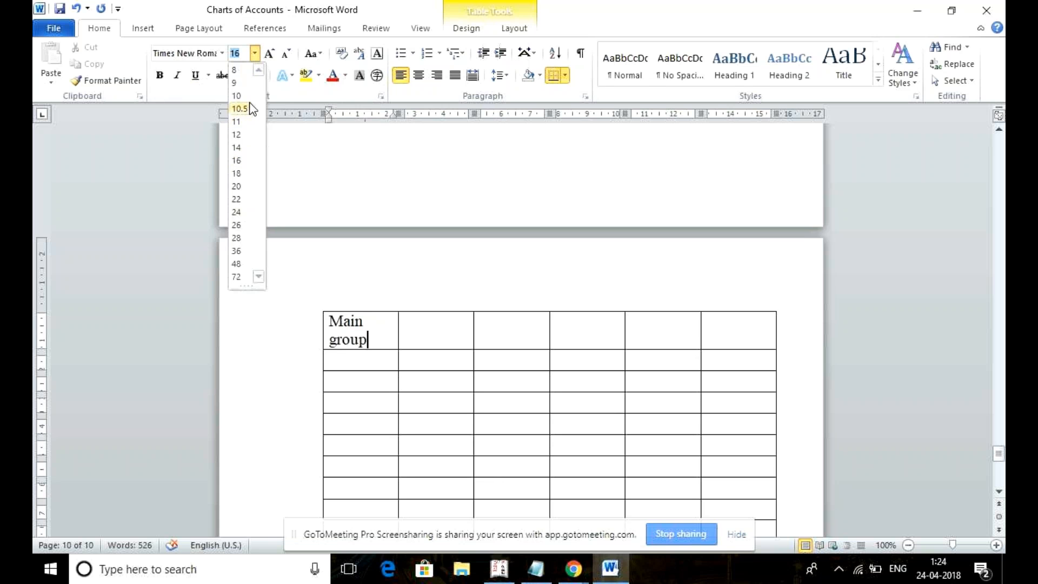
click(237, 135)
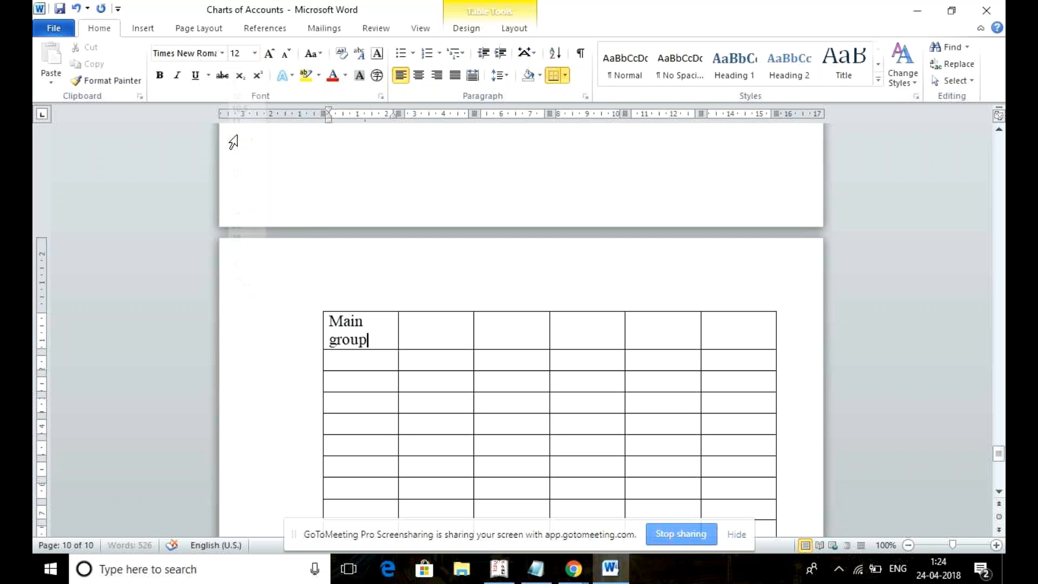
Step: Enter "Sub Group" as the second column heading in font size 12
click(425, 332)
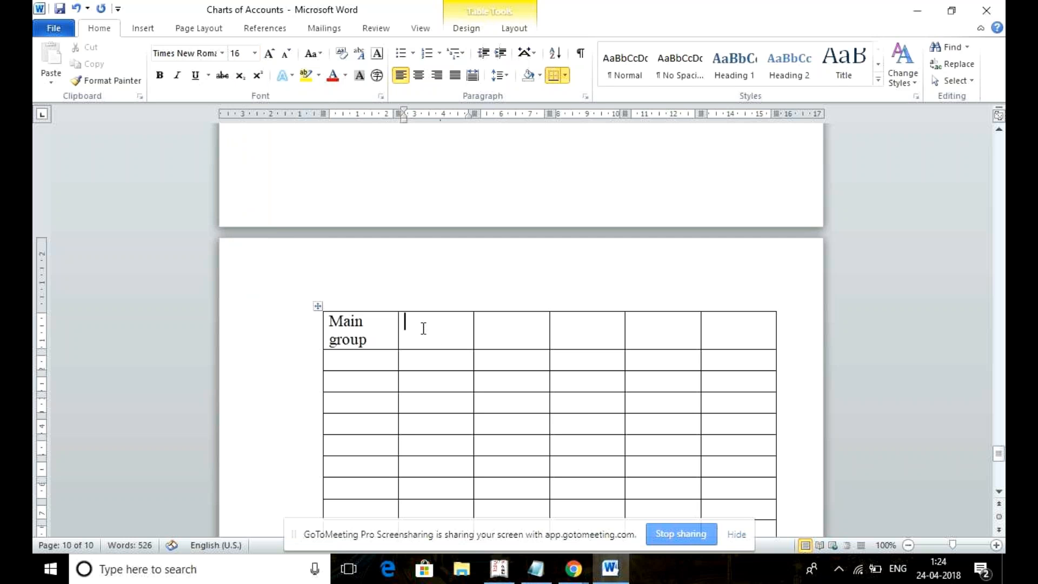
click(255, 52)
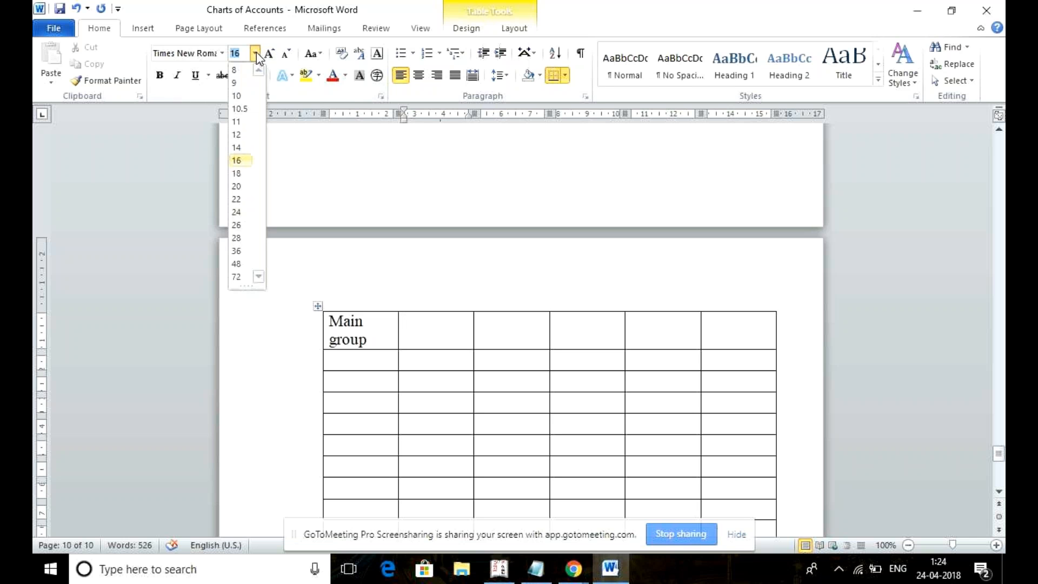
click(237, 135)
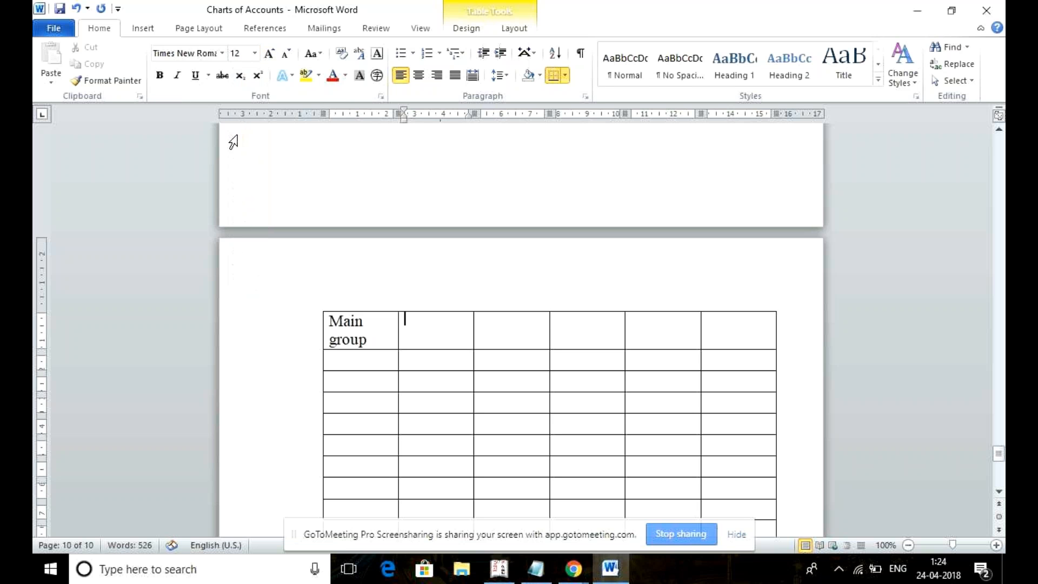
text(sub)
key(BackSpace)
key(BackSpace)
key(BackSpace)
text(Su)
key(BackSpace)
text(ub )
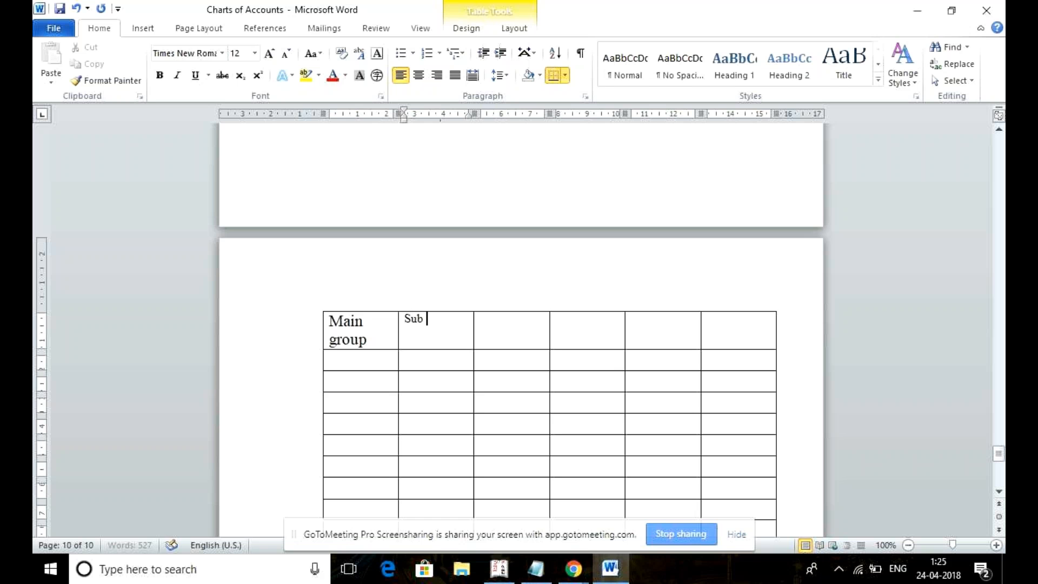
text(Group)
key(BackSpace)
key(BackSpace)
key(BackSpace)
text(oup)
Step: Enter "Stock Item" as the third column heading, with the two words on separate lines
click(515, 329)
text(Stock)
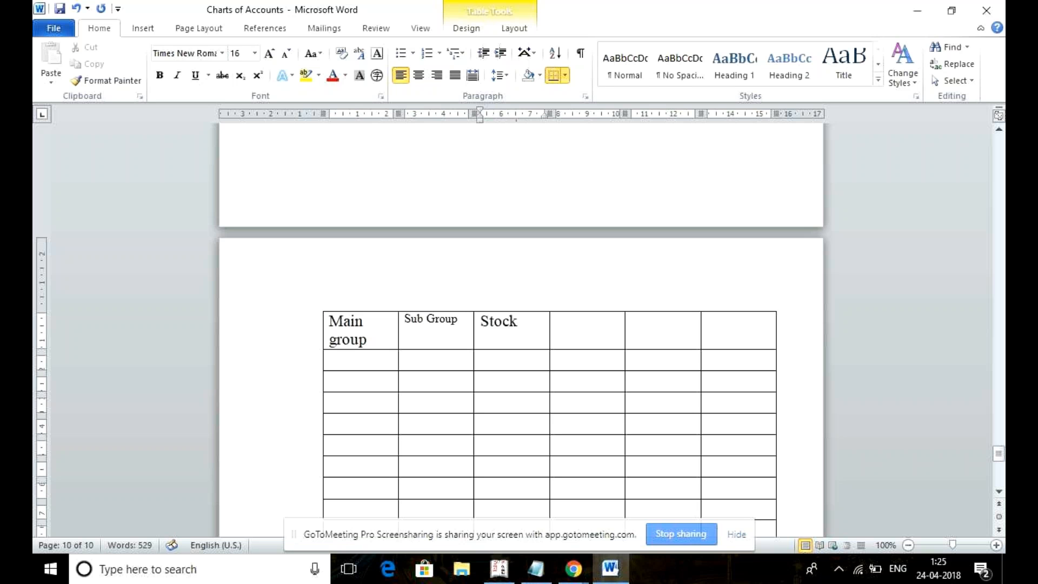
key(Down)
key(Up)
key(Return)
text(item)
Step: Enter "Units of measure", "Quantity" and "prices" as the remaining three column headings
key(Tab)
text(uni)
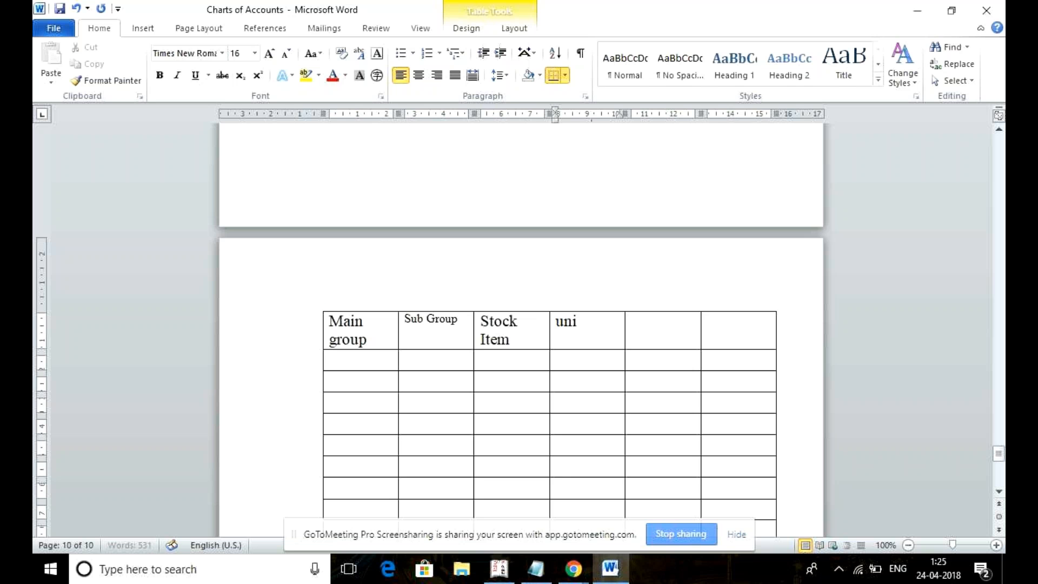
text(ts of measure)
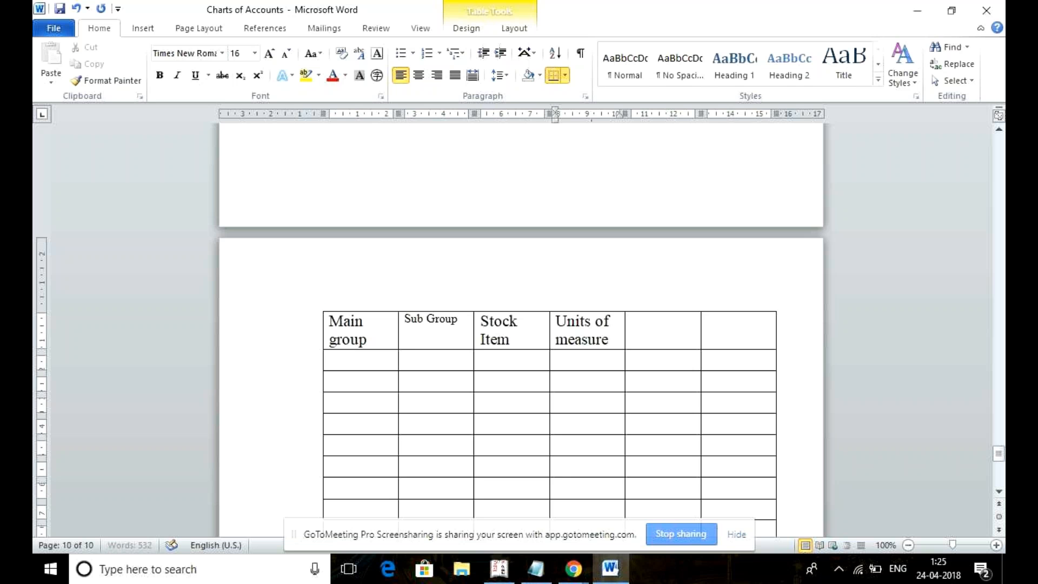
key(Tab)
text(quantity)
key(Tab)
text(prices)
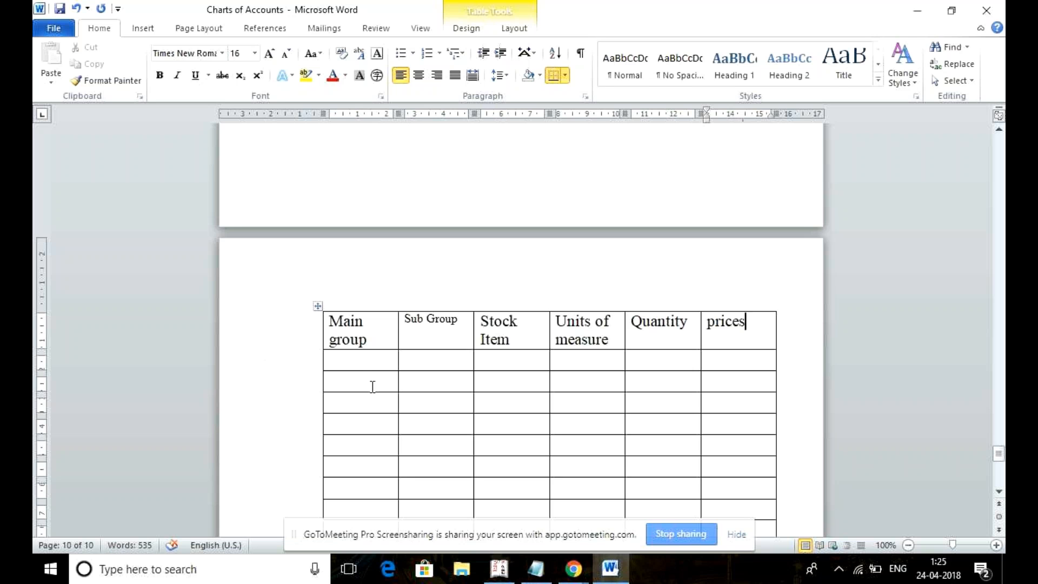
Step: Fill the first row below the headings with main group tv and sub group Philips
click(359, 357)
text(tv)
click(456, 360)
text(philips)
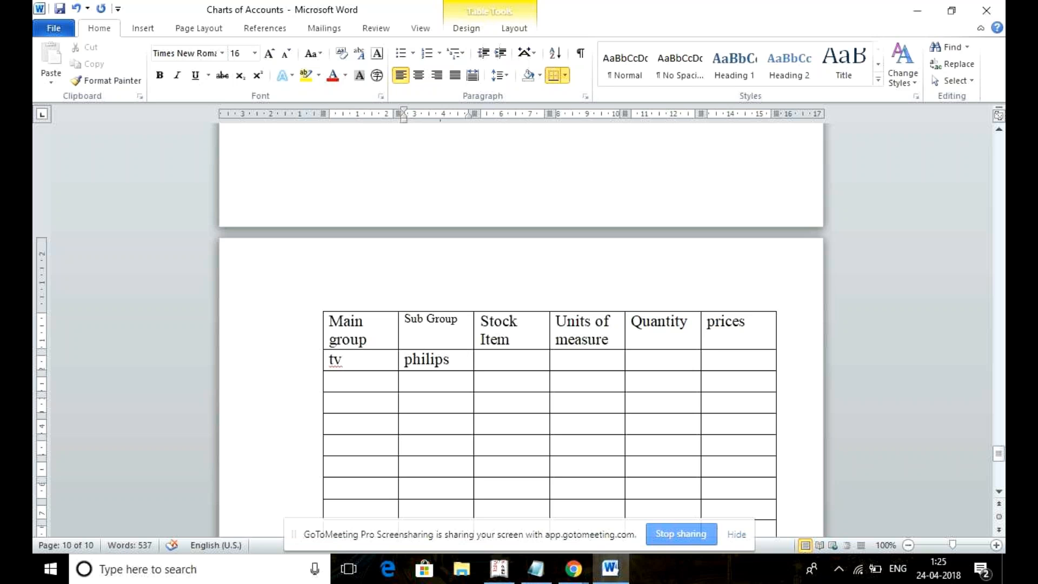
Step: Enter Onida and samsung as sub groups in the two rows below Philips
key(Down)
text(onida)
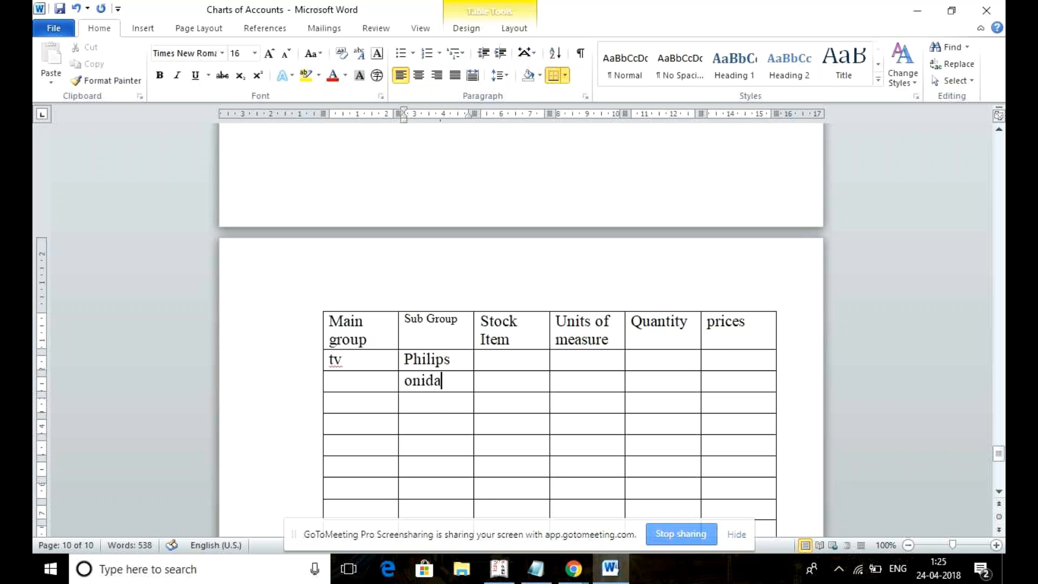
key(Down)
text(sam)
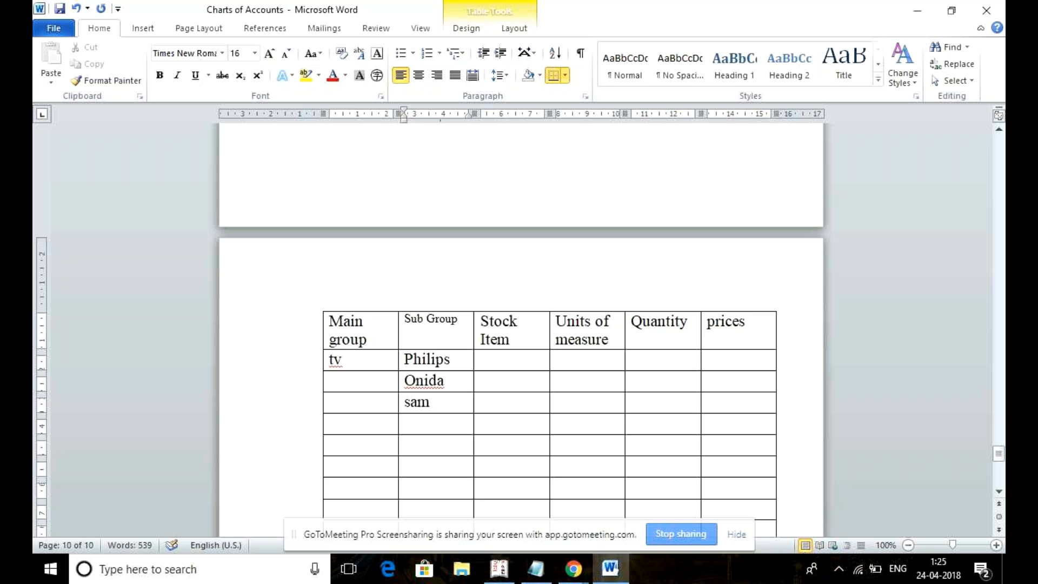
text(sung)
key(BackSpace)
key(BackSpace)
key(BackSpace)
key(BackSpace)
text(sung)
Step: Enter Sony in the Sub Group column, leaving two empty rows between it and samsung
click(423, 470)
text(sony bra)
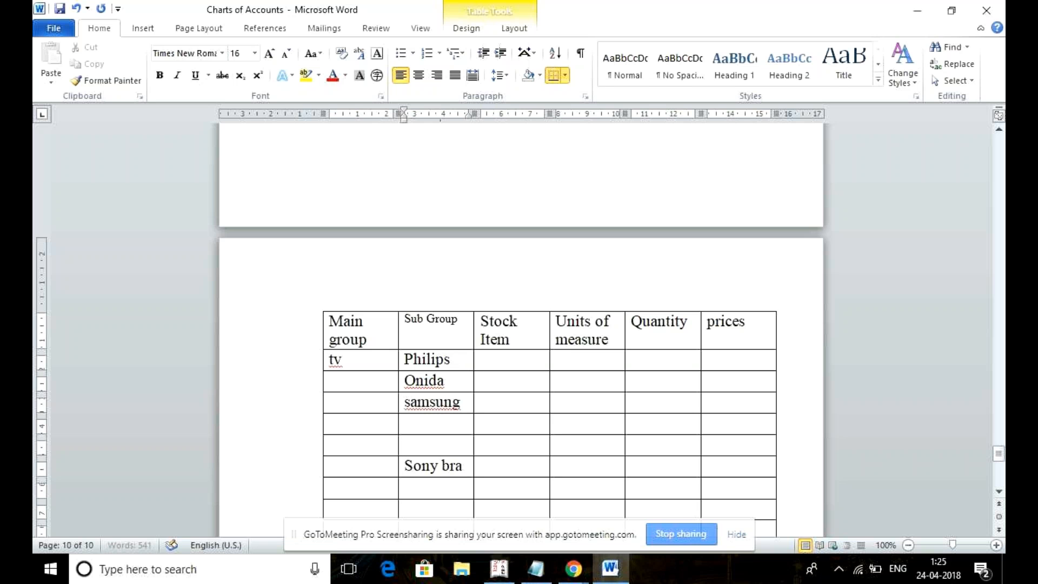
key(BackSpace)
key(BackSpace)
key(BackSpace)
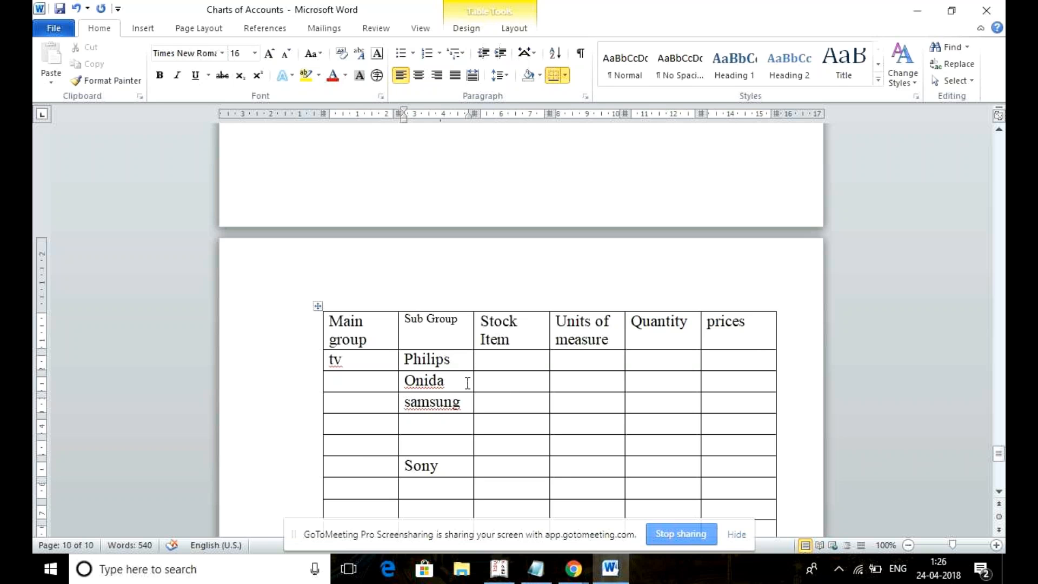
Step: Fill the two empty Sub Group cells above Sony with Samsung and samsung
click(454, 426)
text(Samsung.)
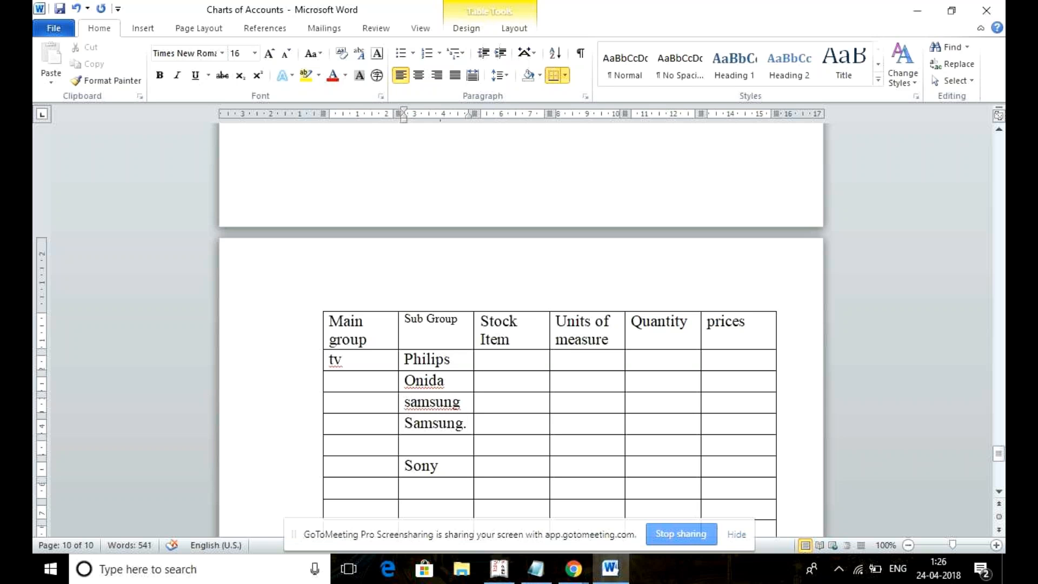
key(BackSpace)
click(441, 446)
text(samsung)
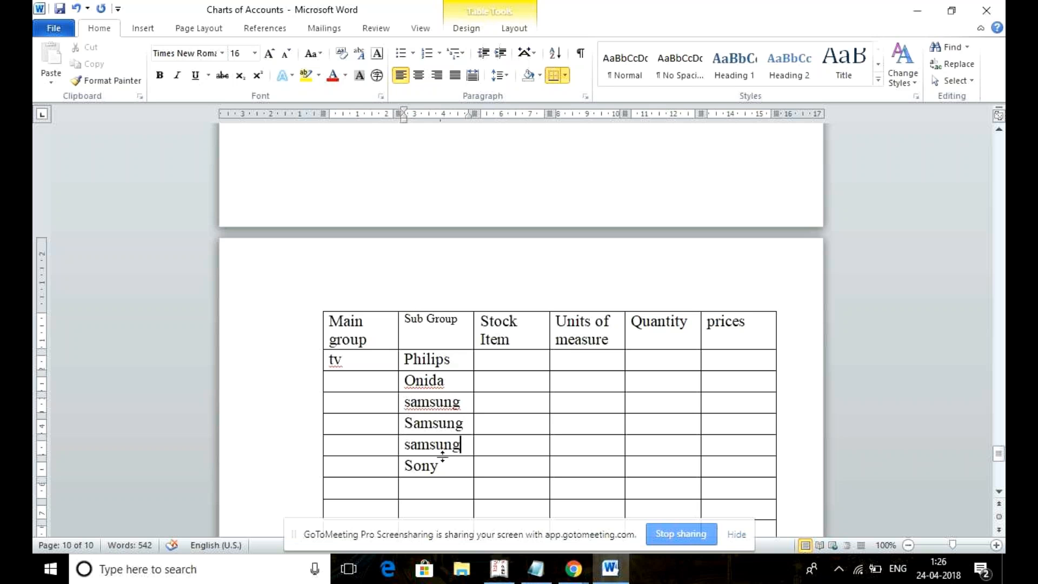
Step: Add a second Sony and then LG to the Sub Group column, below the first Sony
click(444, 493)
text(sony)
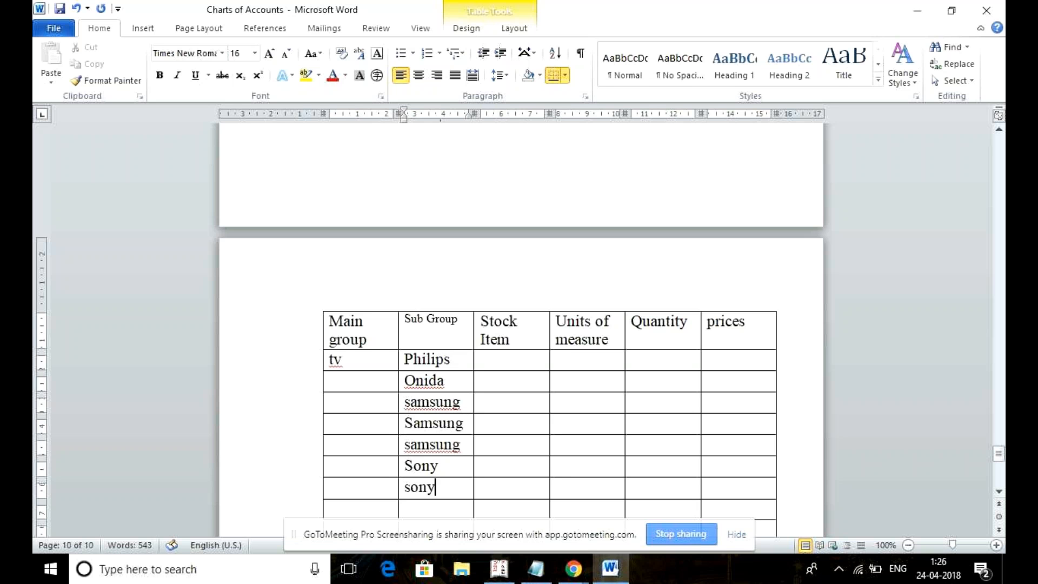
key(Down)
key(BackSpace)
key(BackSpace)
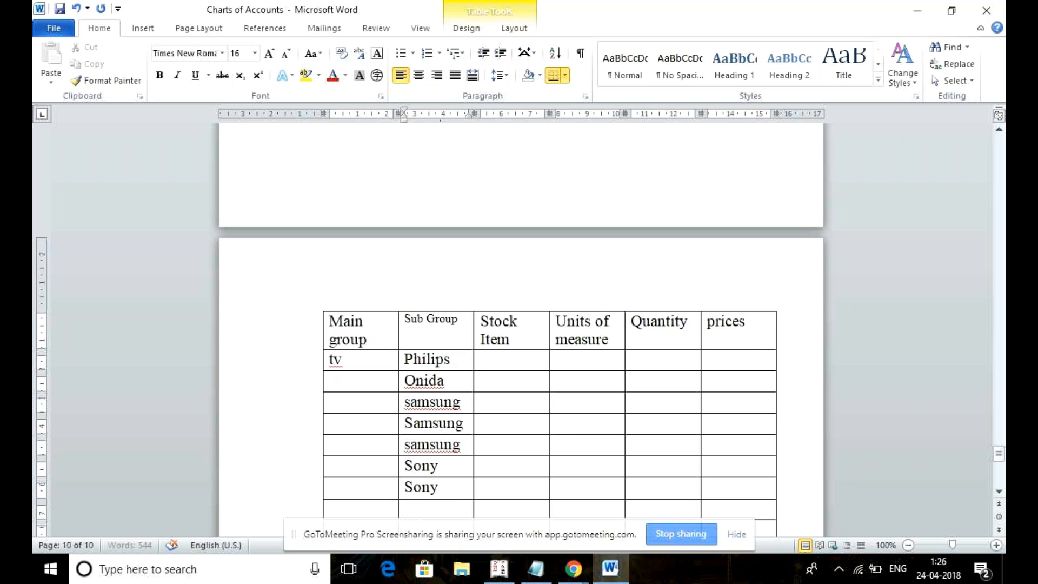
key(Return)
text(Lg)
key(BackSpace)
key(BackSpace)
key(BackSpace)
text(LG)
Step: Enter "Led tv 36" as the stock item for Philips
click(516, 355)
text(led tv)
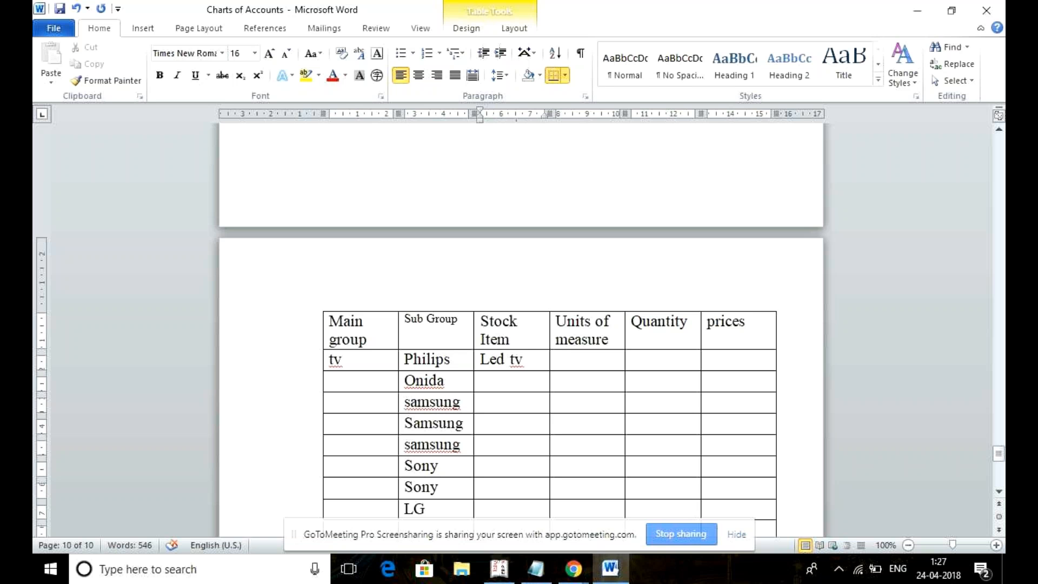
text(5)
key(BackSpace)
text(36)
Step: Enter "Led tv 52" as the stock item for Onida
click(512, 389)
text(led)
key(BackSpace)
key(BackSpace)
text(Led tv)
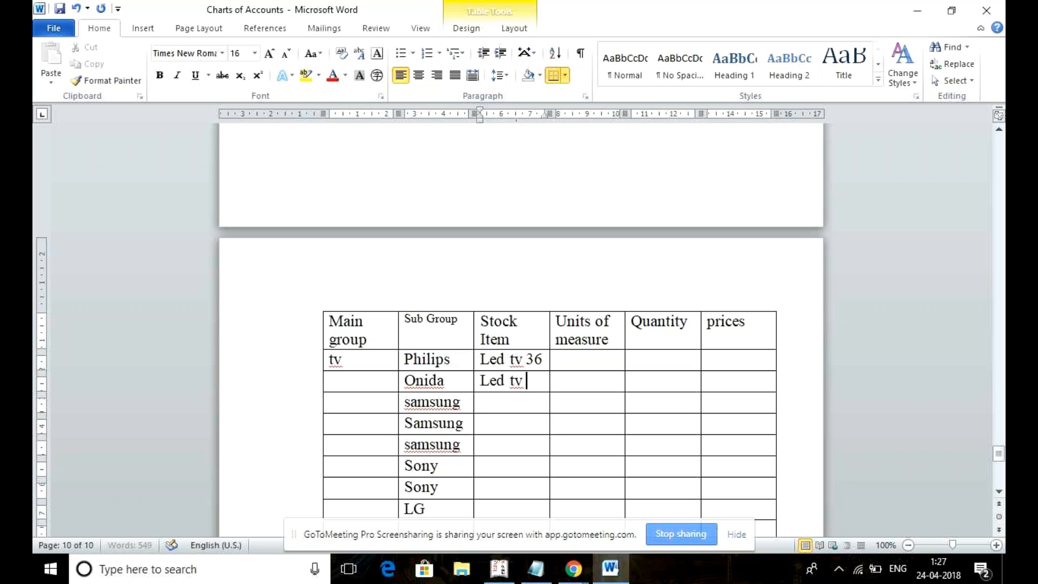
text( 52)
Step: Enter "4k tv 64" as the stock item in the first samsung row
click(505, 403)
text(Sa)
key(BackSpace)
key(BackSpace)
text(4k tv)
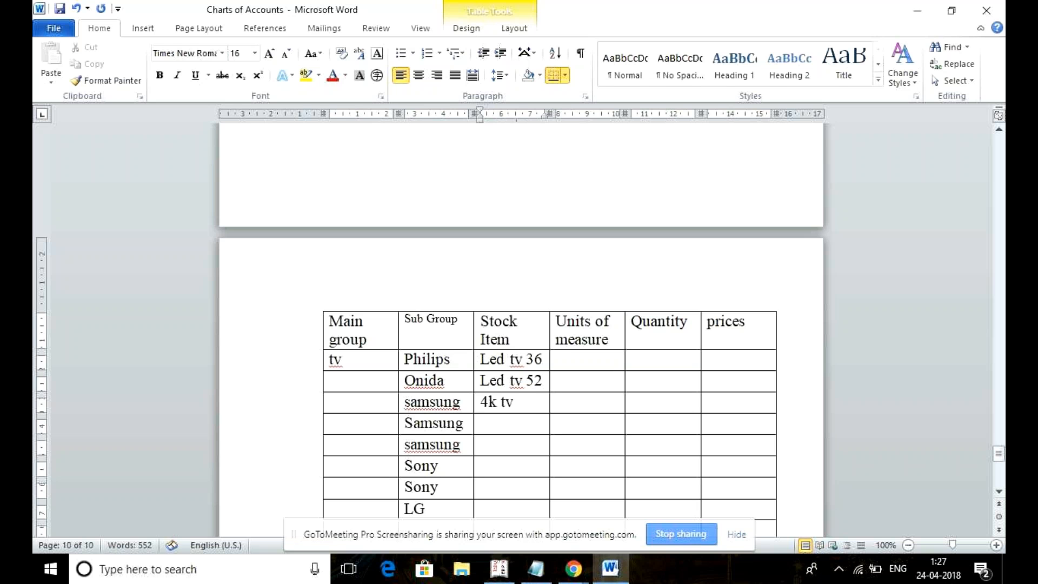
text( 5)
key(BackSpace)
text(64)
Step: Enter "Plasma tv" and "Led tv" as the stock items in the second and third Samsung rows
click(529, 428)
text(plasma tv)
click(501, 454)
text(led tv)
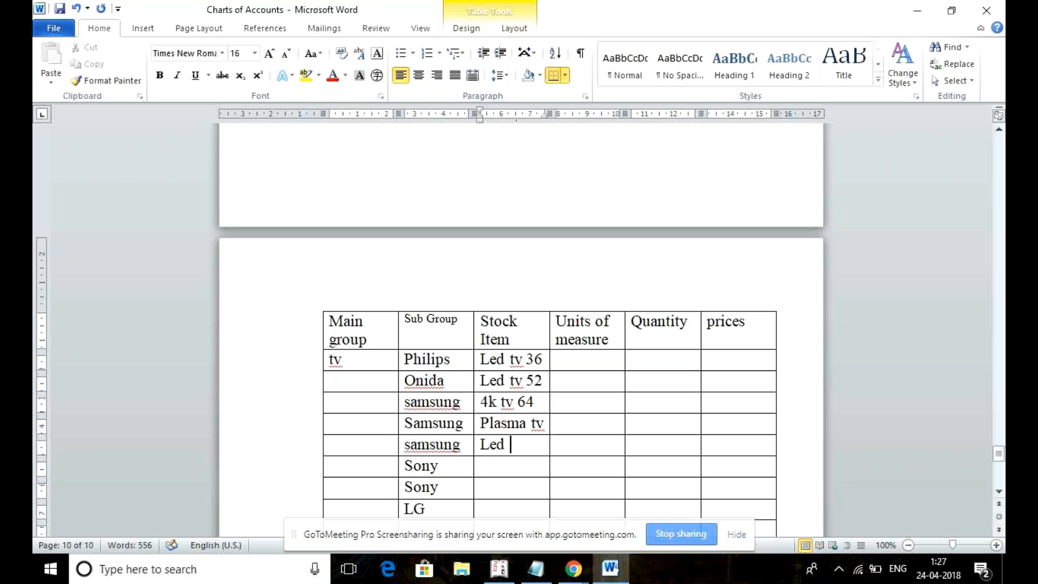
Step: Enter "Sony Bravia" as the stock item in the first Sony row
click(502, 471)
text(B)
key(BackSpace)
text(sony Bravia)
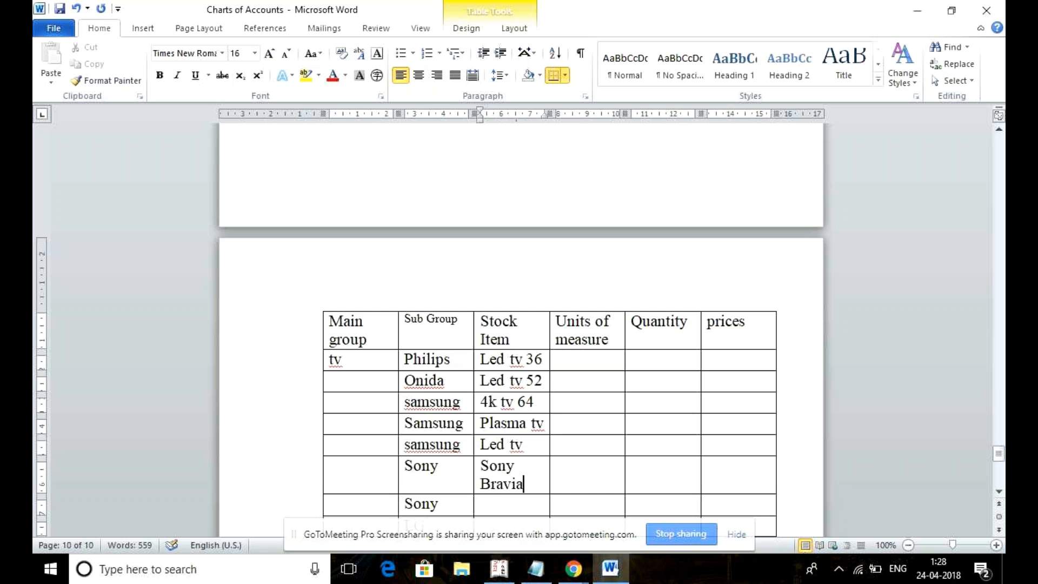
Step: Enter "Sony 3d tv" as the stock item in the second Sony row
click(503, 505)
text(sondy)
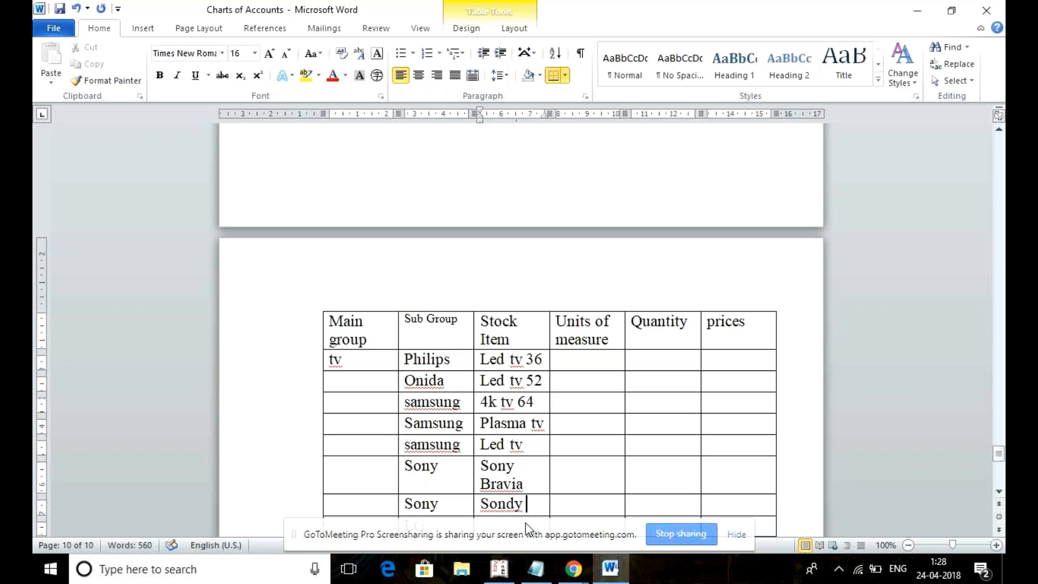
key(BackSpace)
key(BackSpace)
key(BackSpace)
text(y 3d tv)
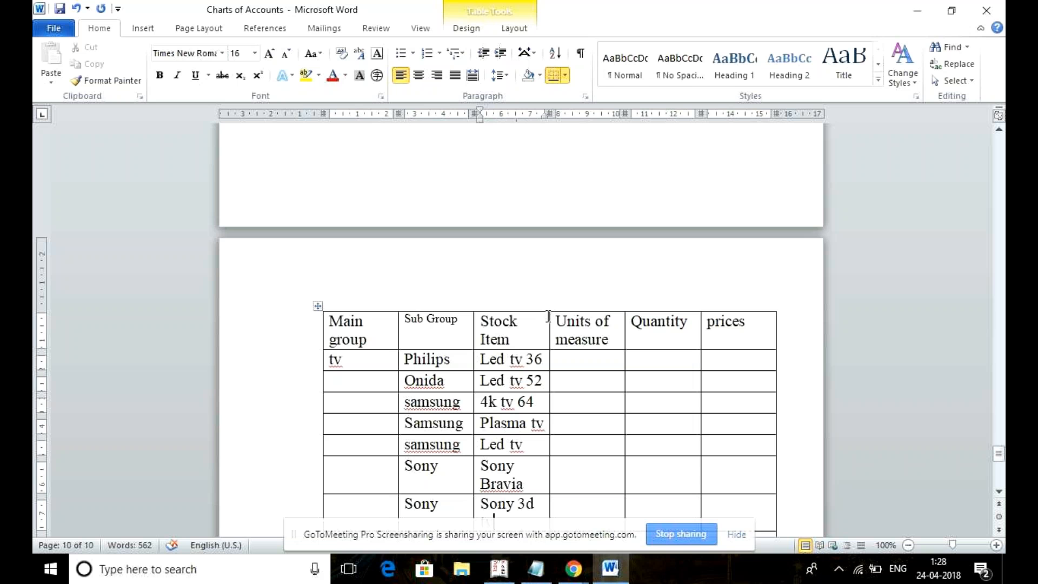
Step: Widen the Stock Item column so that each TV item name fits on a single line
drag(549, 319, 558, 319)
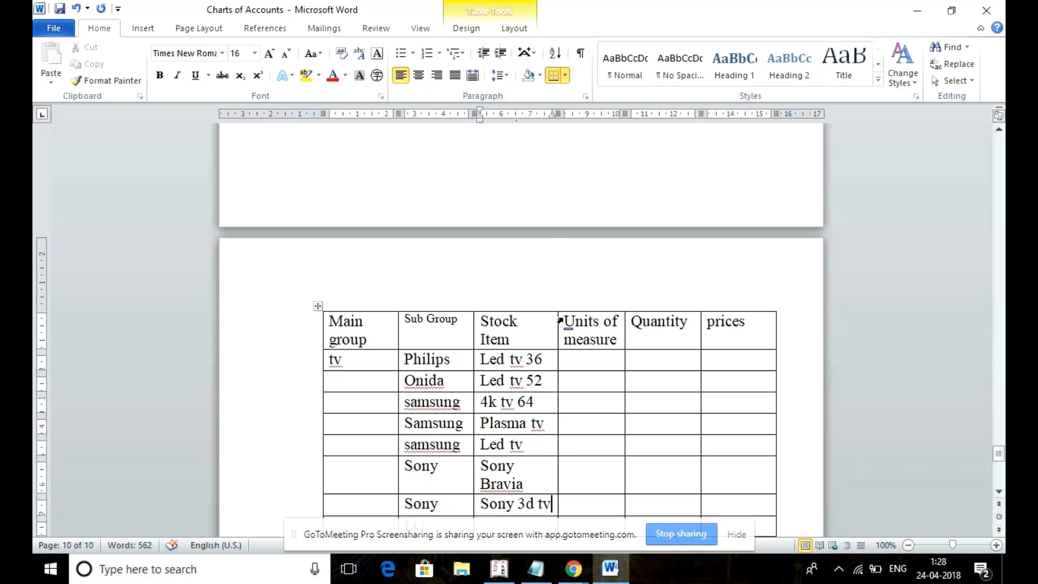
drag(556, 319, 585, 319)
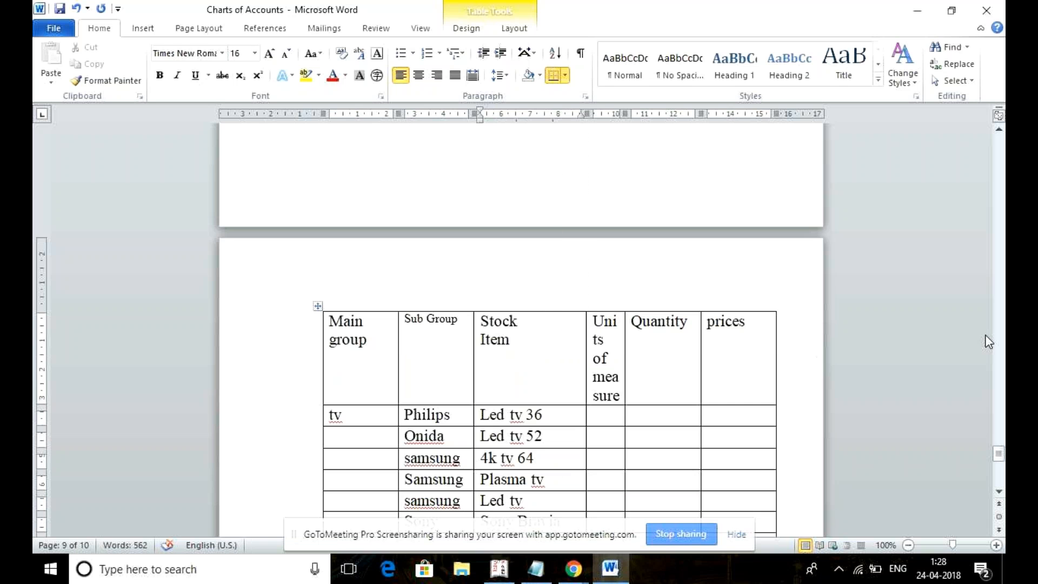
Step: Enter "Lcd 55" tv" as the stock item in the LG row
scroll(998, 498, down, 4)
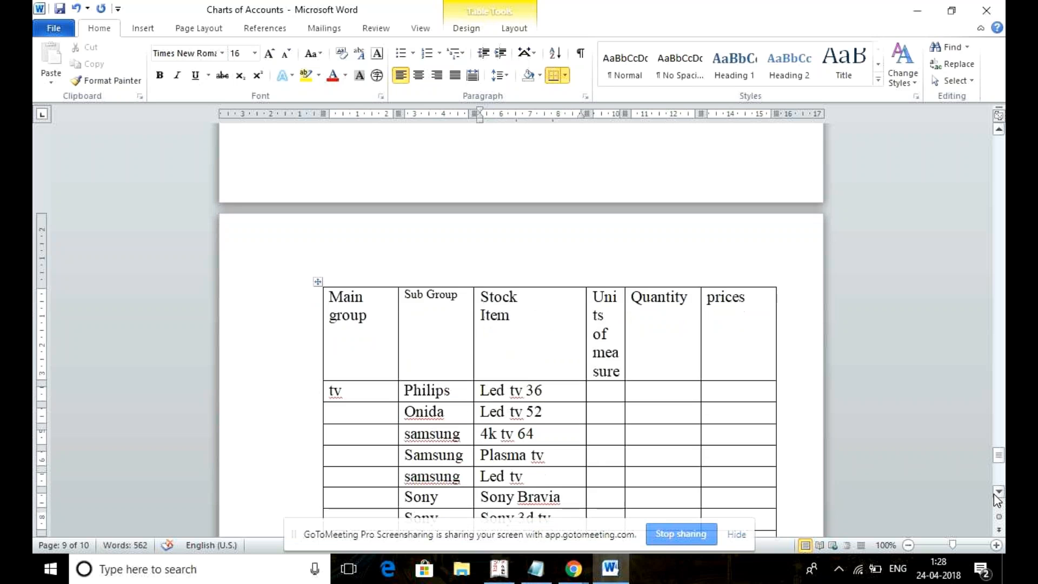
scroll(997, 498, down, 4)
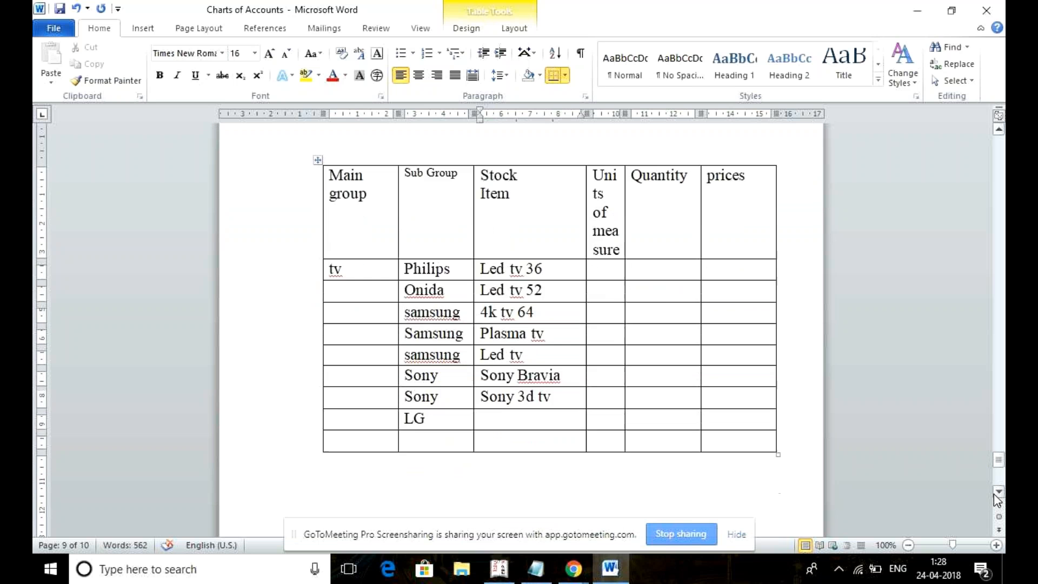
scroll(998, 498, down, 2)
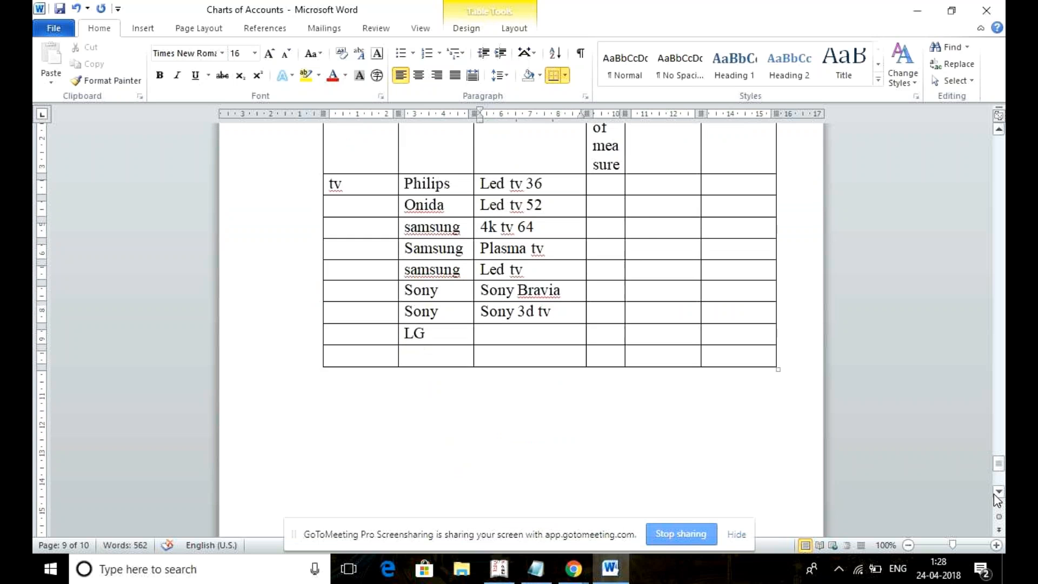
click(550, 330)
text(G)
key(BackSpace)
text(1)
key(BackSpace)
text(Lg)
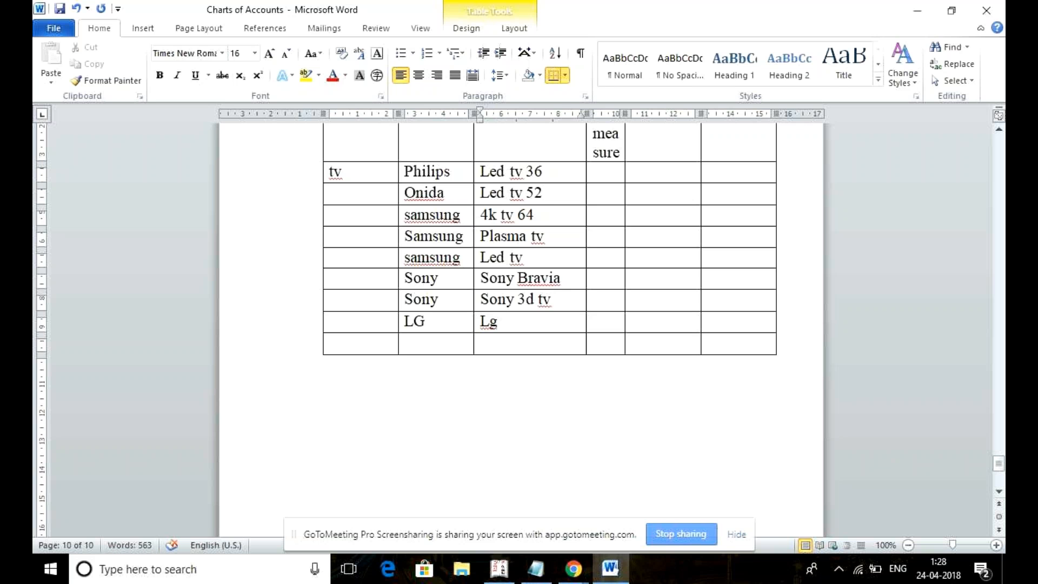
key(BackSpace)
text(cd)
text( 5)
text(5")
text( tv)
Step: Widen the Units of measure column so that its heading wraps onto two lines only
click(626, 182)
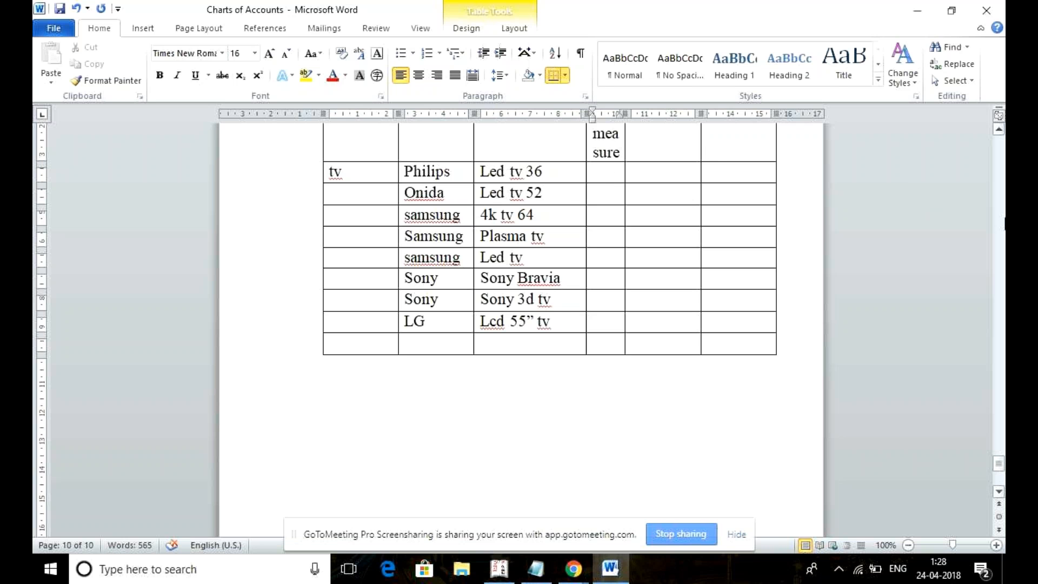
click(999, 130)
click(999, 130)
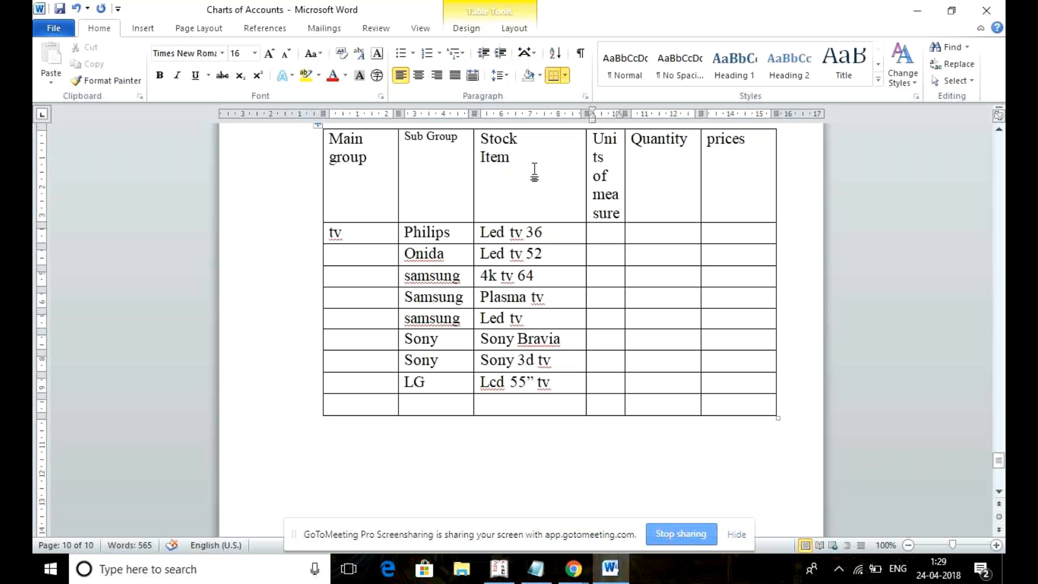
drag(625, 138, 664, 145)
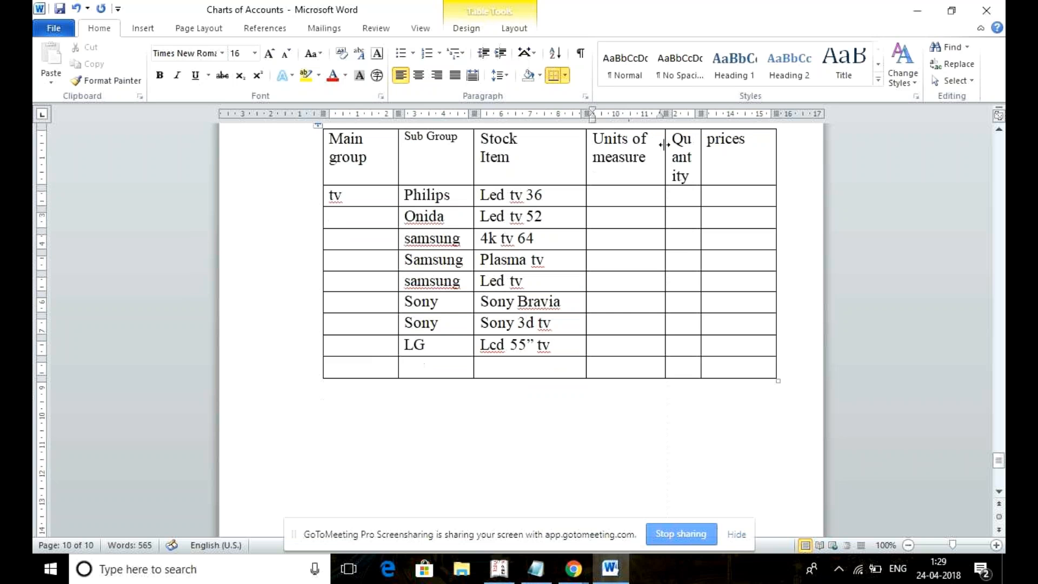
Step: Replace the Quantity heading with "qty" and adjust the borders of its column
click(692, 140)
key(BackSpace)
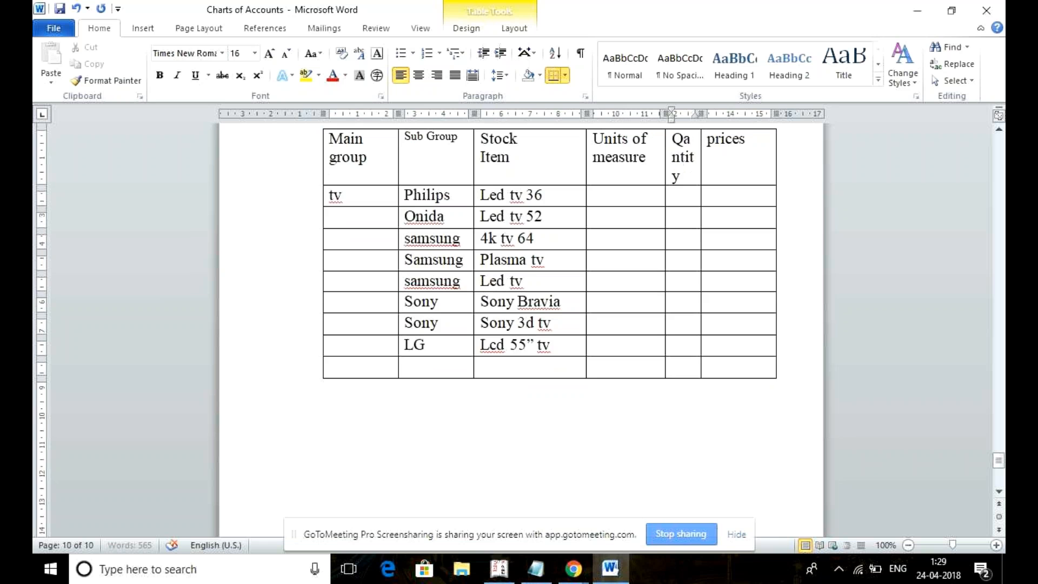
key(BackSpace)
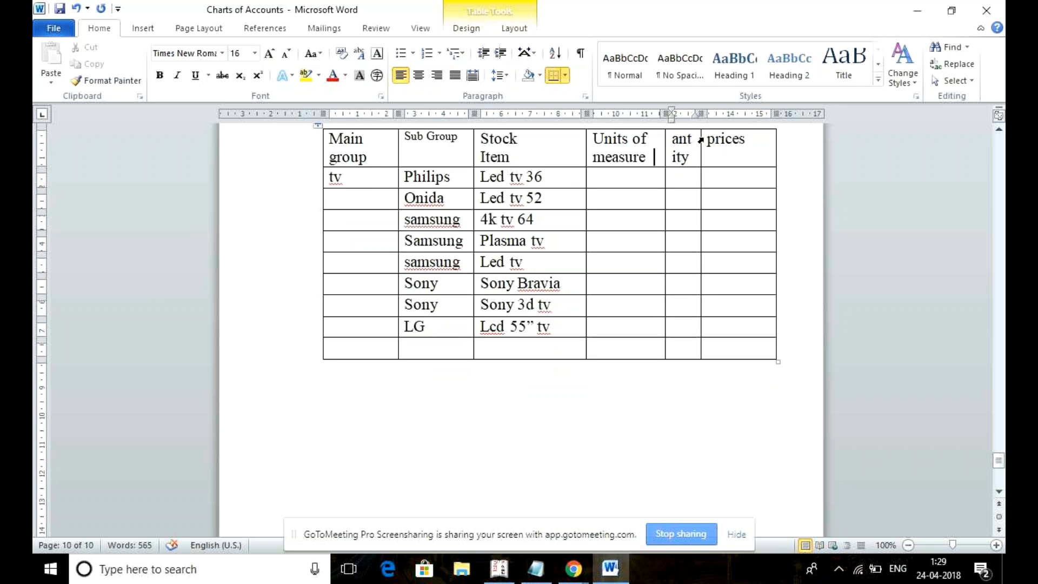
click(693, 140)
mouse_move(664, 140)
mouse_down()
mouse_move(651, 139)
mouse_move(663, 139)
mouse_up()
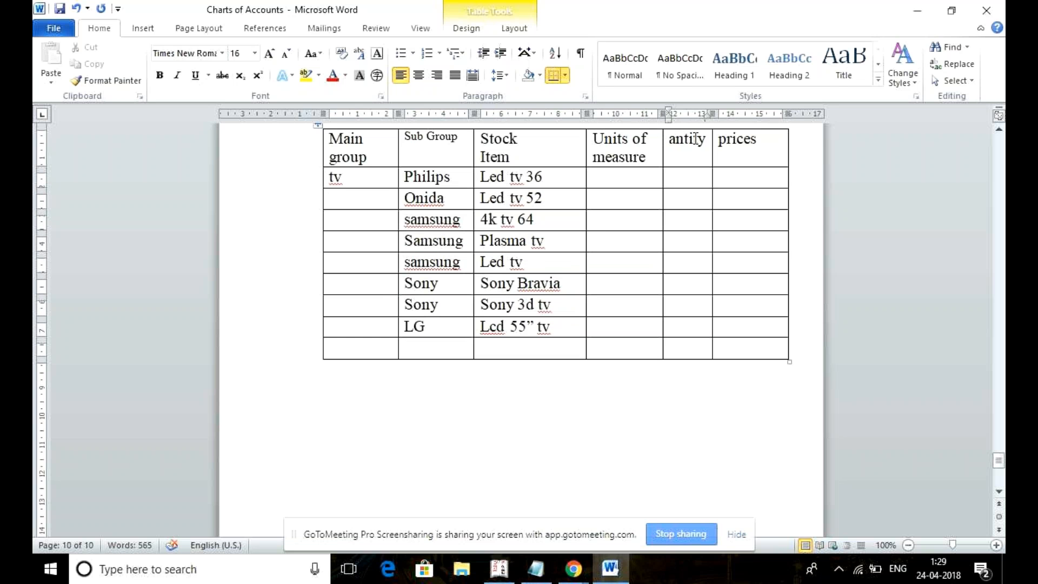
click(705, 139)
key(BackSpace)
key(BackSpace)
key(BackSpace)
key(BackSpace)
key(BackSpace)
key(BackSpace)
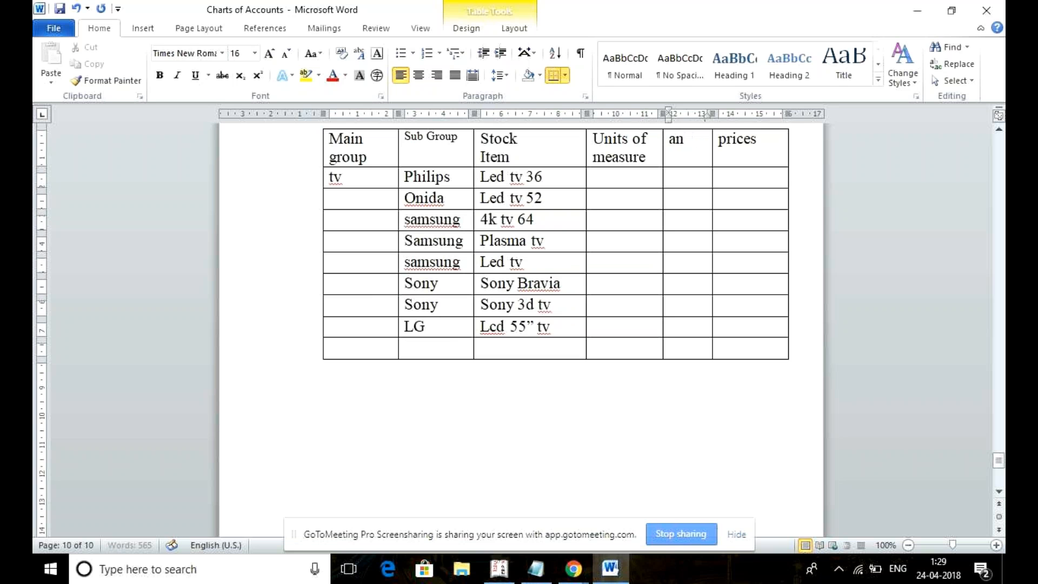
text(qty)
Step: Enter "No's" as the unit of measure for the Philips Led tv 36
click(640, 177)
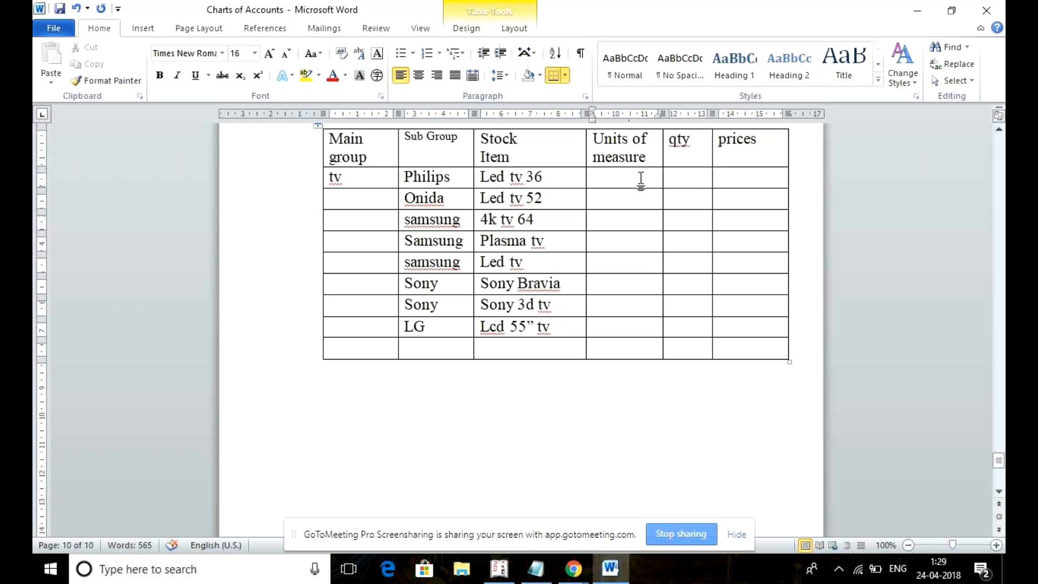
text(no.)
text(s)
click(623, 223)
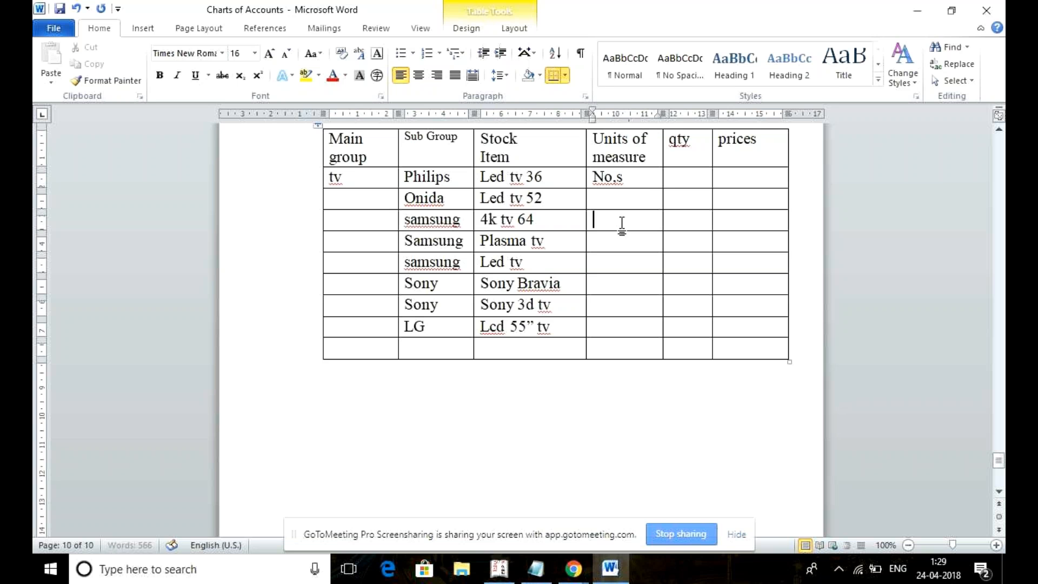
click(628, 187)
key(BackSpace)
key(BackSpace)
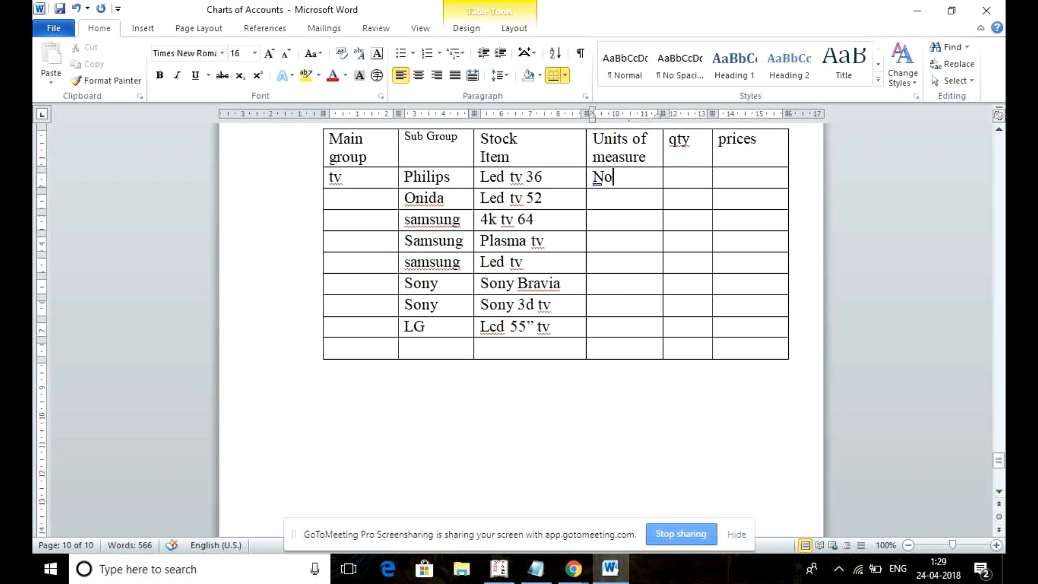
text(")
key(BackSpace)
text('s)
click(630, 203)
Step: Enter a quantity of 20 for the Philips Led tv 36
click(672, 174)
text(100)
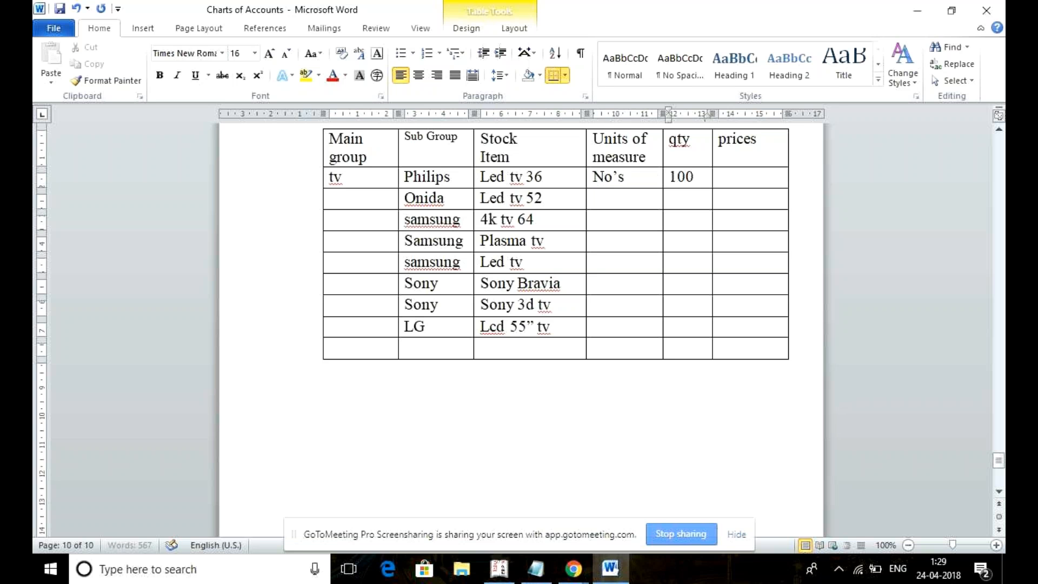
click(687, 209)
key(BackSpace)
key(BackSpace)
key(BackSpace)
text(1)
text(0)
key(BackSpace)
key(BackSpace)
text(20)
Step: Enter quantities of 25 for Onida and 20, 25 and 20 for the three Samsung rows
click(688, 193)
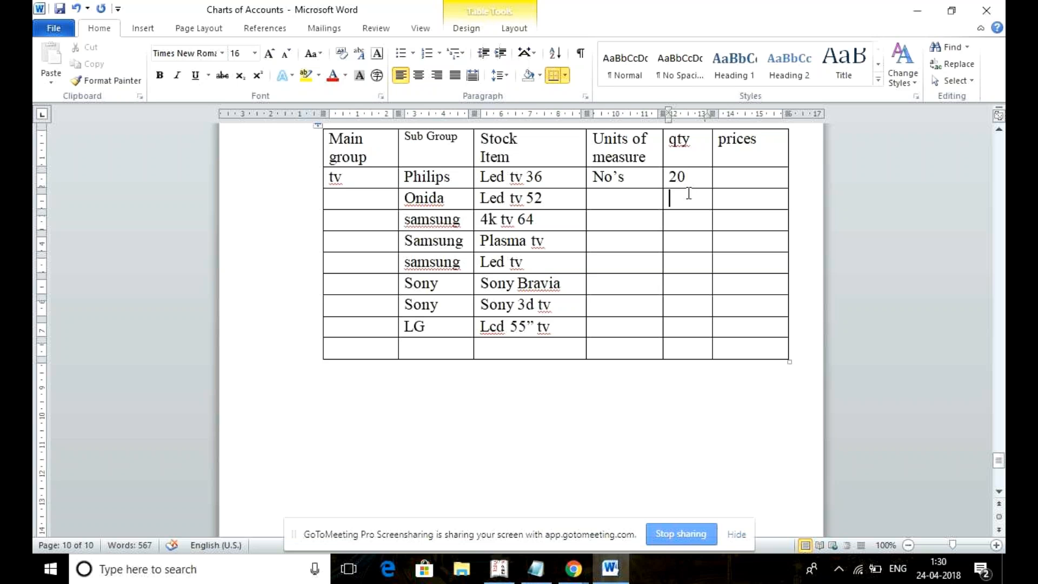
text(25)
click(686, 219)
text(20)
click(680, 236)
text(6)
key(BackSpace)
text(25)
click(682, 263)
text(20)
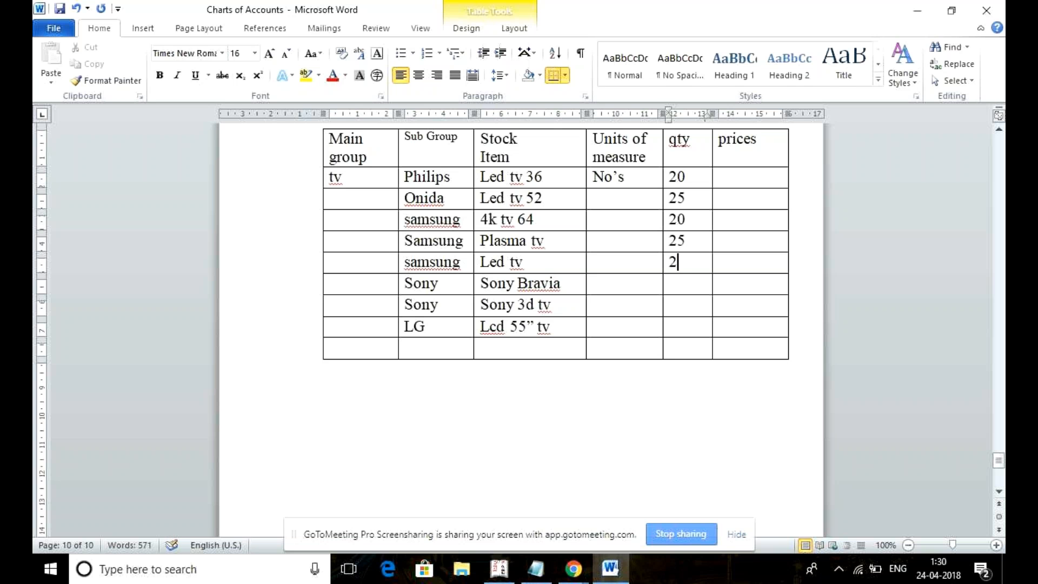
Step: Enter quantities of 25 for Sony Bravia, 30 for Sony 3d tv and 40 for the LG tv
click(682, 281)
text(25)
click(674, 301)
text(30)
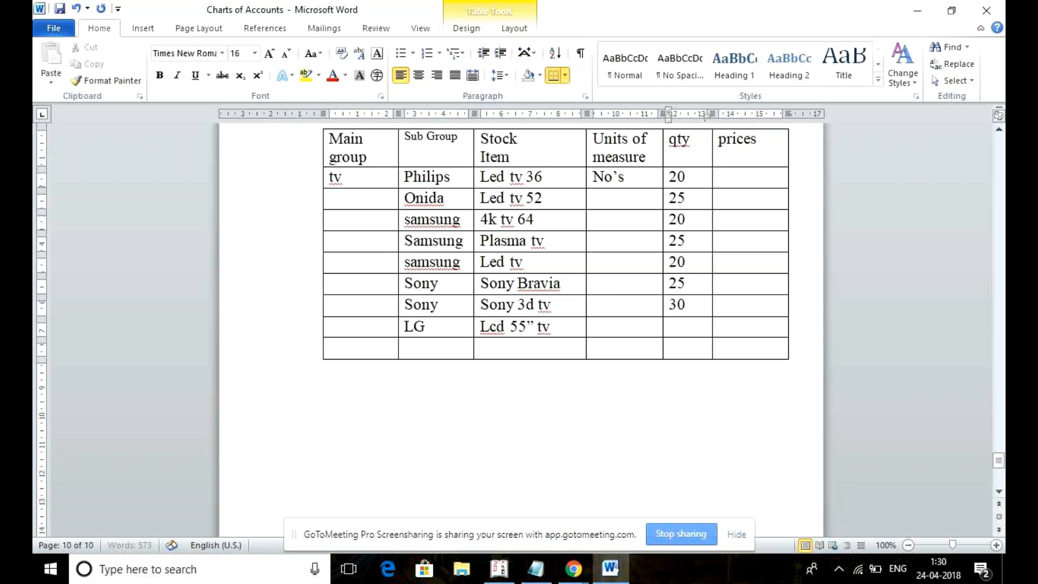
click(683, 329)
text(40)
key(Right)
key(Left)
key(Up)
key(Up)
key(Up)
key(Up)
key(Up)
key(Up)
key(Up)
Step: Enter prices of 25000 for the Philips Led tv 36 and 30000 for the Onida Led tv 52
click(754, 177)
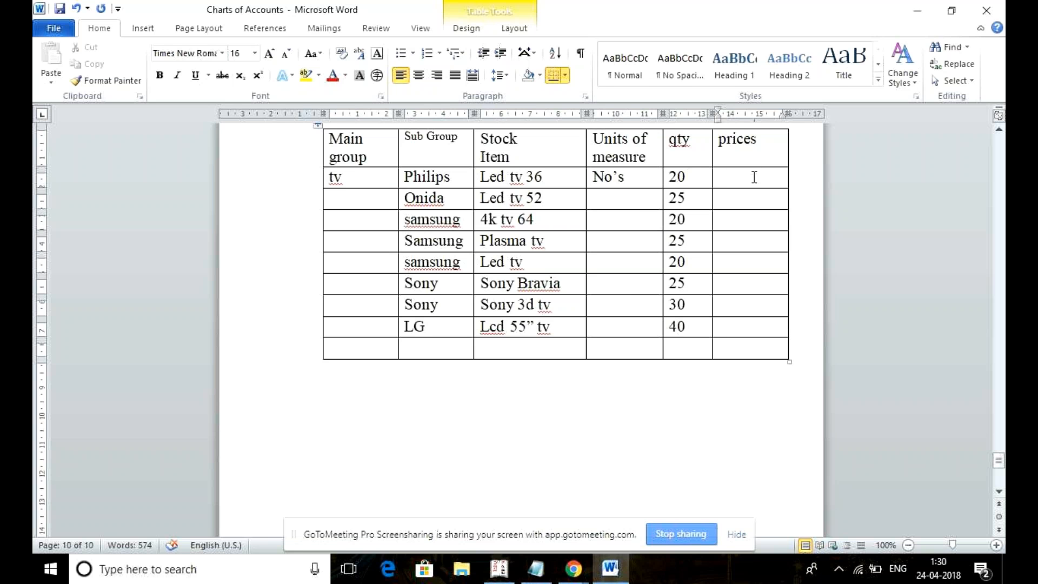
text(25000)
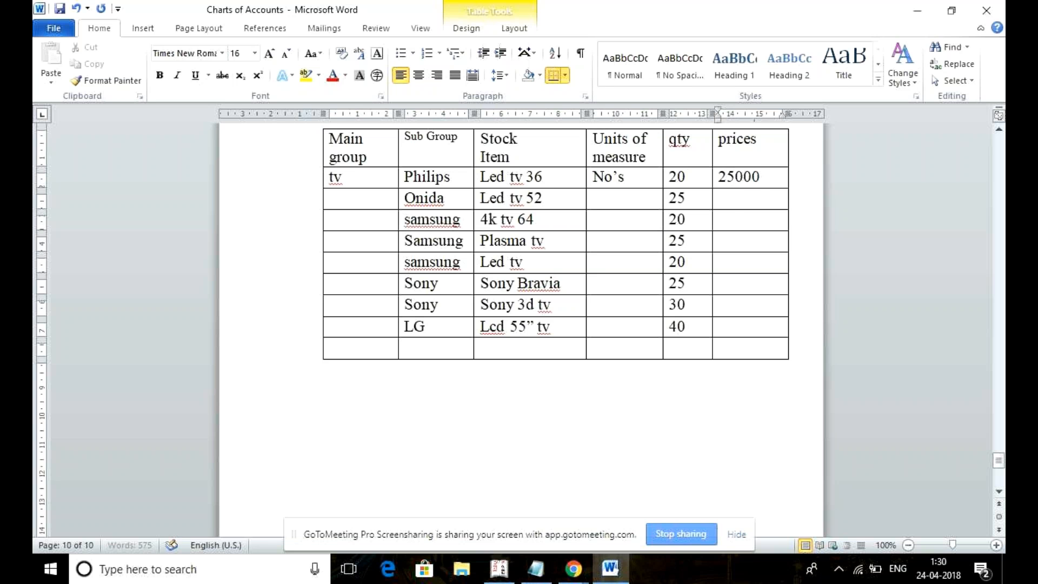
click(732, 199)
text(30000)
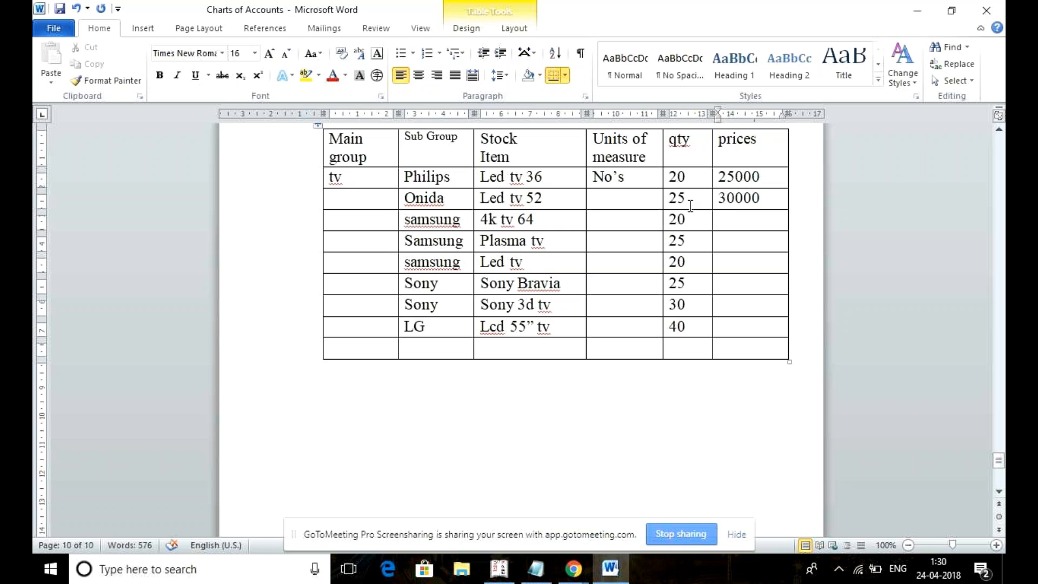
Step: Enter prices of 70000, 30000 and 25000 for the Samsung 4k tv 64, Plasma tv and Led tv
click(736, 221)
text(7000)
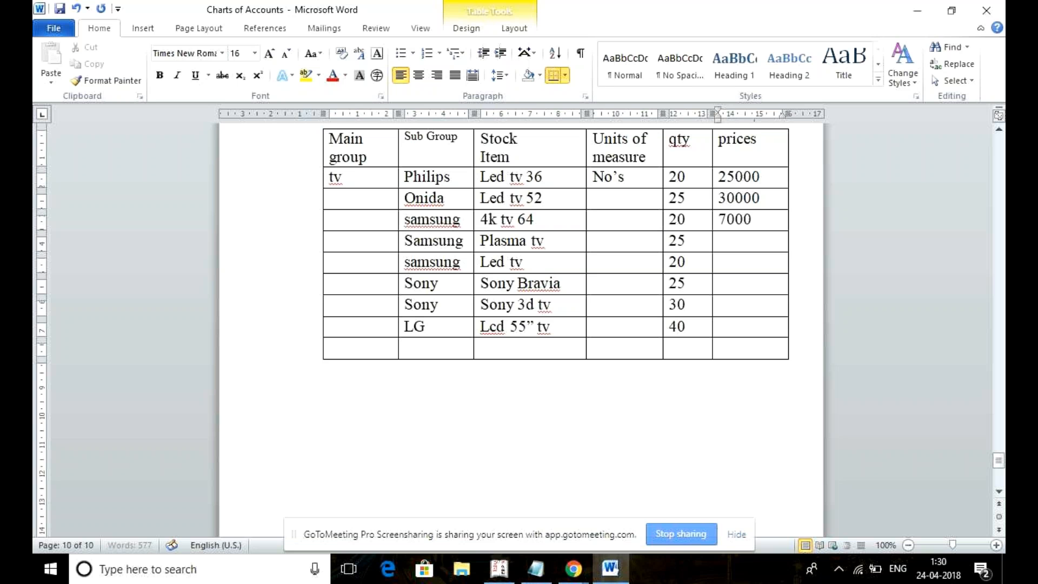
text(0)
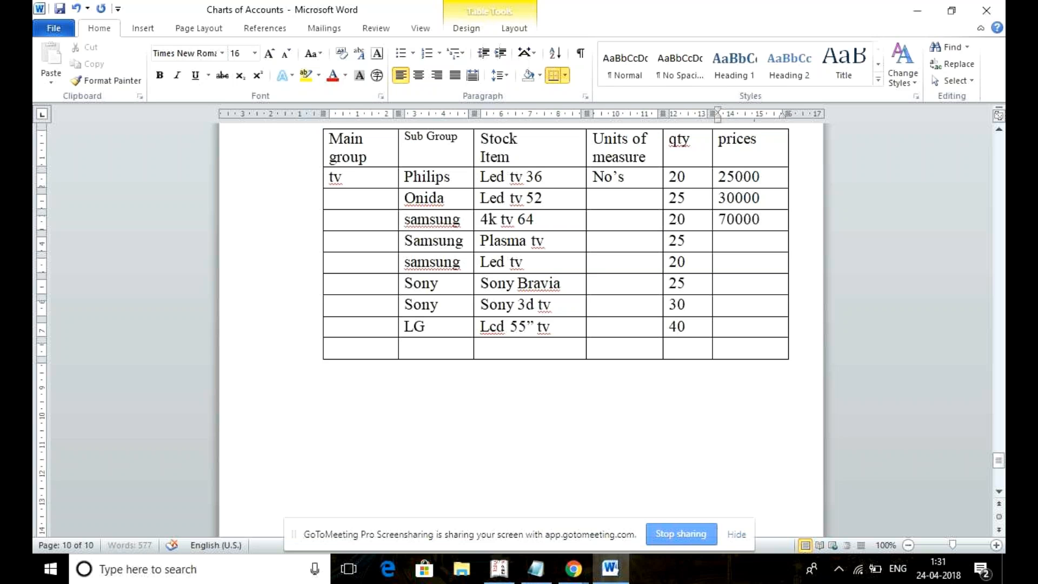
click(740, 247)
text(30000)
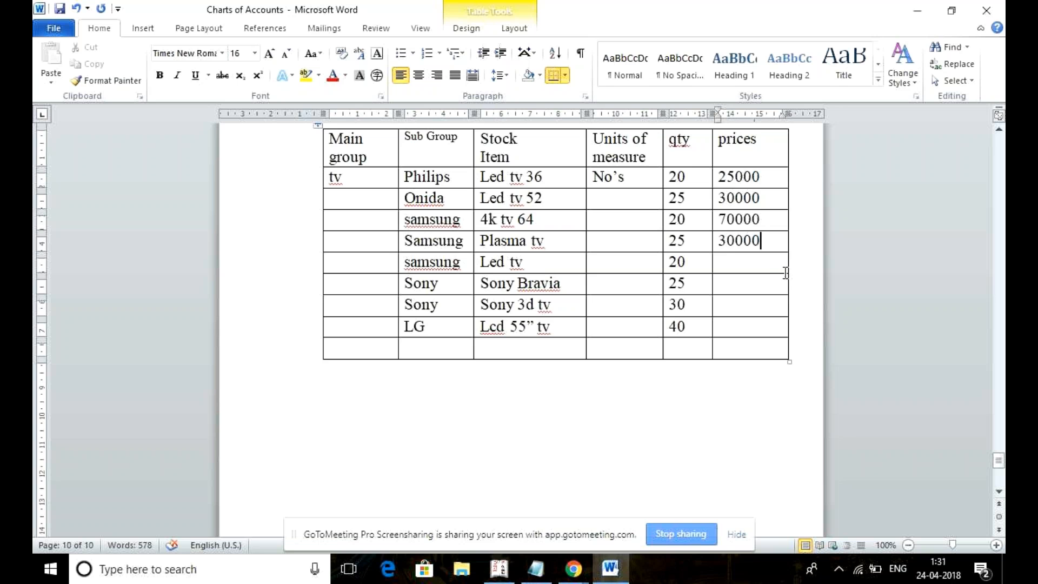
click(745, 261)
text(25000)
Step: Enter prices of 45000 for Sony Bravia, 55000 for Sony 3d tv and 40000 for the LG Lcd 55" tv
click(751, 284)
text(45000)
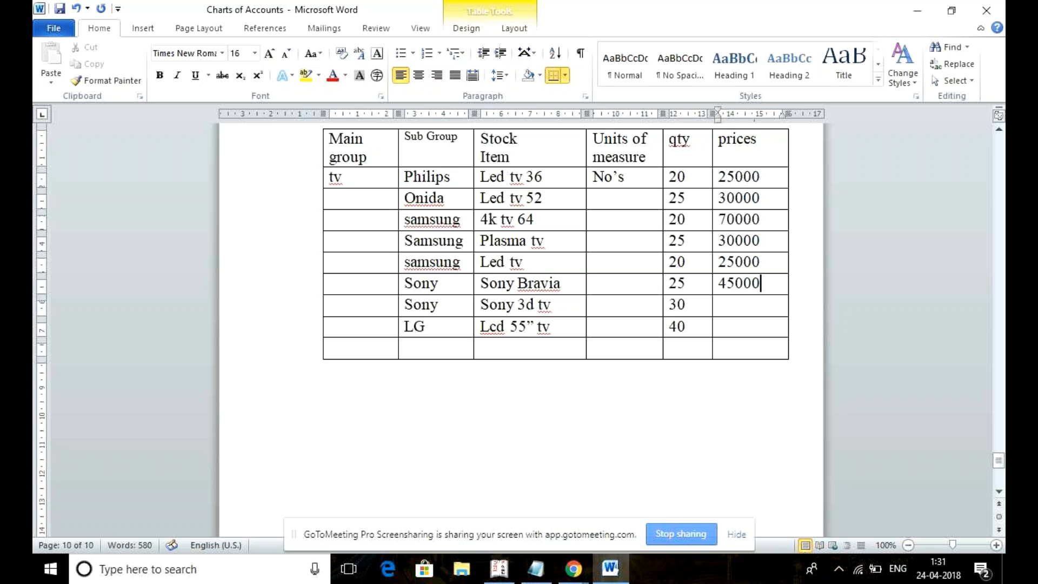
click(746, 303)
text(55000)
click(758, 328)
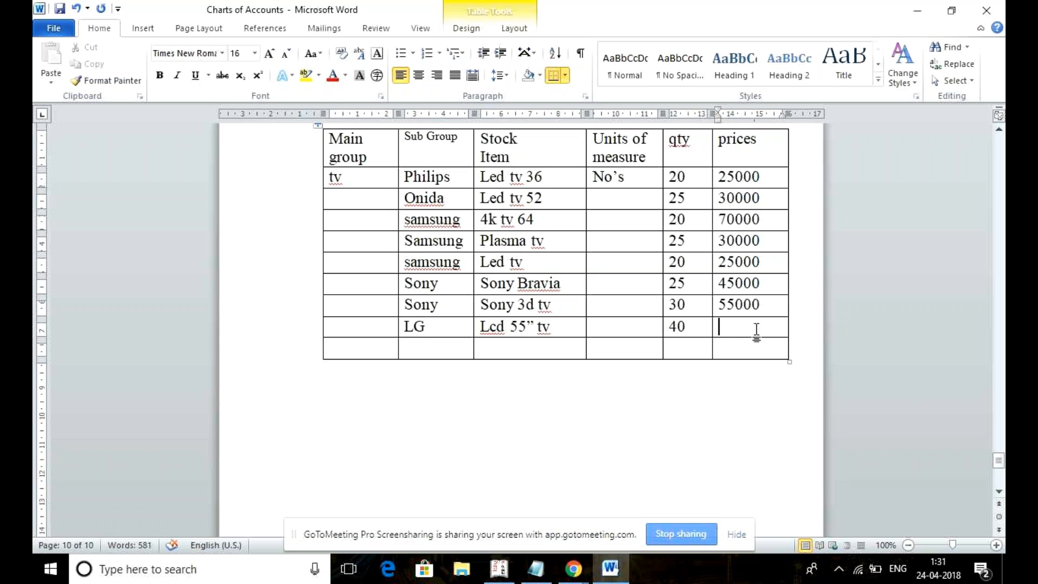
text(40000)
click(358, 158)
click(352, 173)
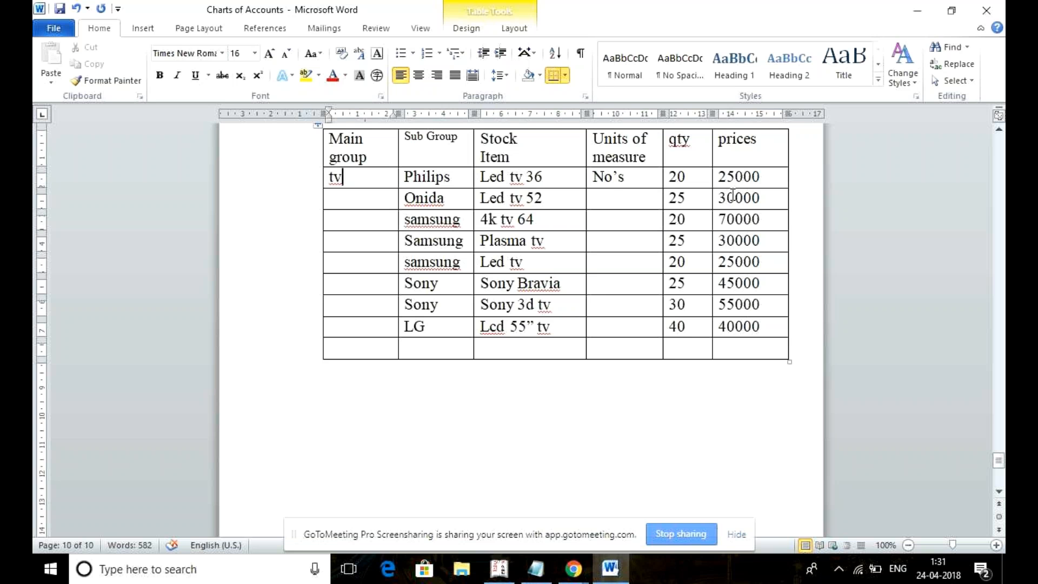
Step: Switch to Tally.ERP 9 and go to the Stock Groups options in Inventory Info., checking the list of existing stock groups
click(499, 570)
key(Escape)
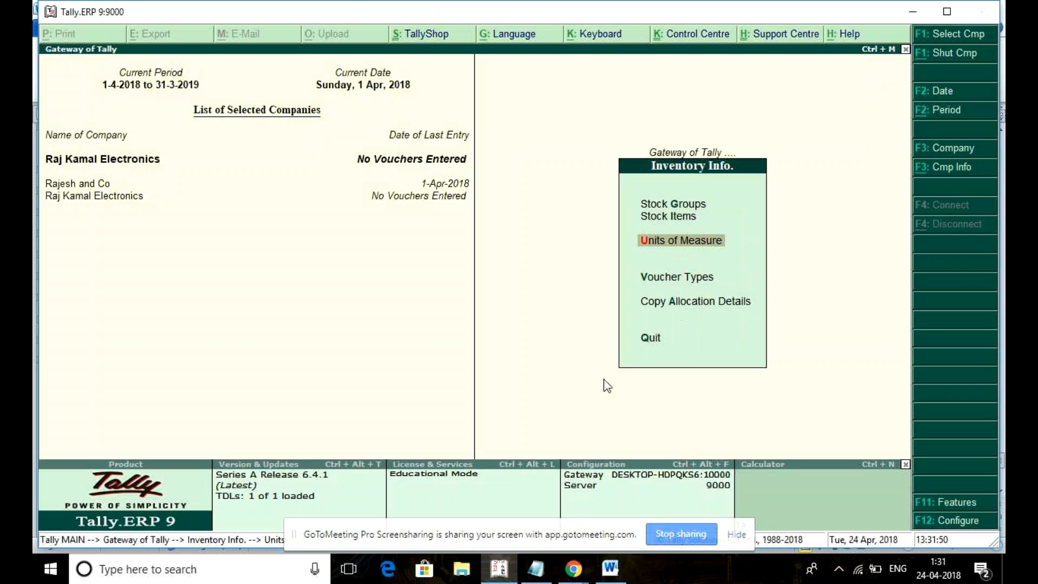
key(Up)
key(Up)
key(Return)
key(Down)
key(Down)
key(Down)
key(Down)
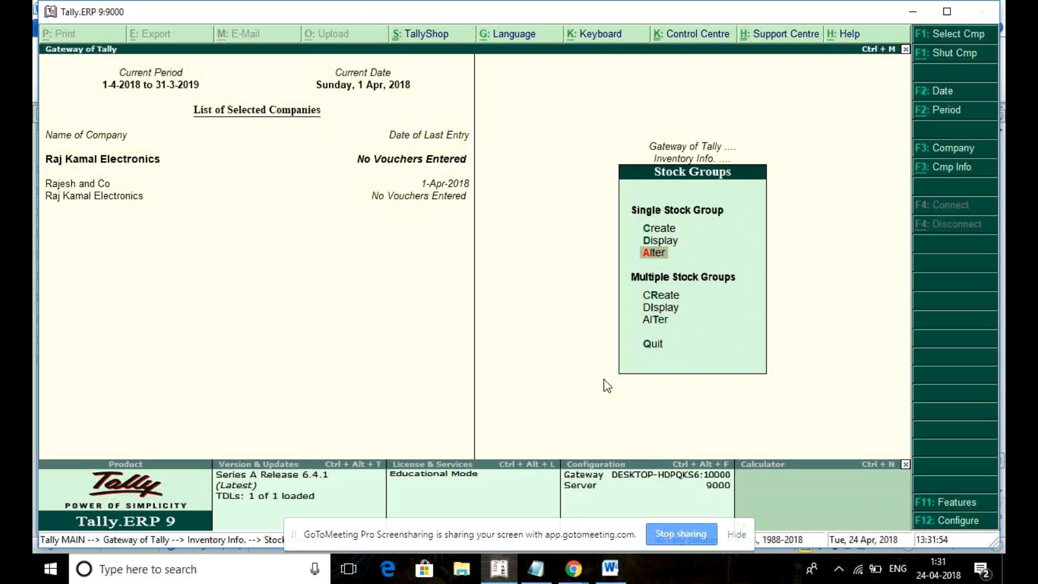
key(Down)
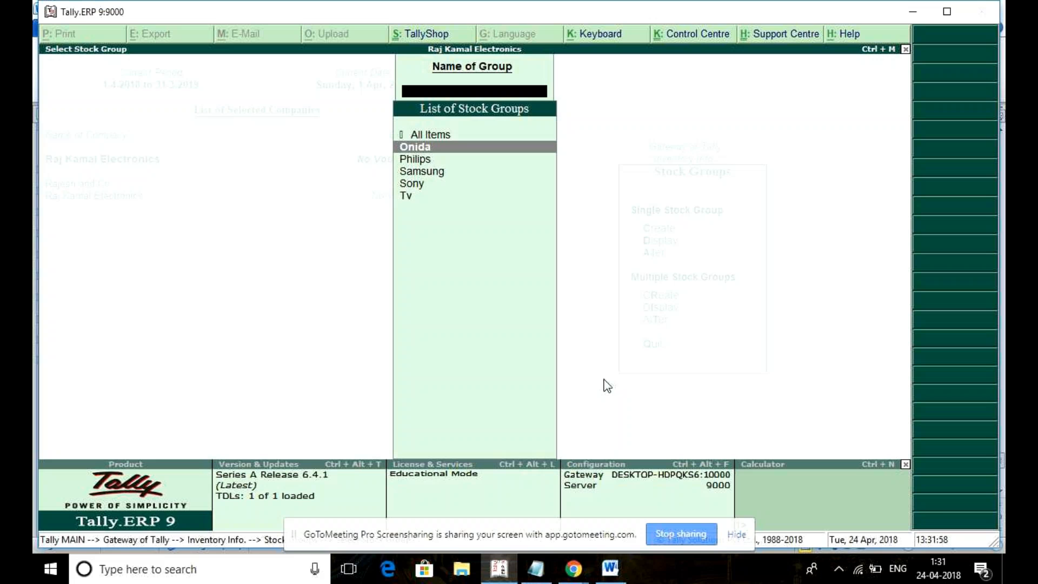
key(Escape)
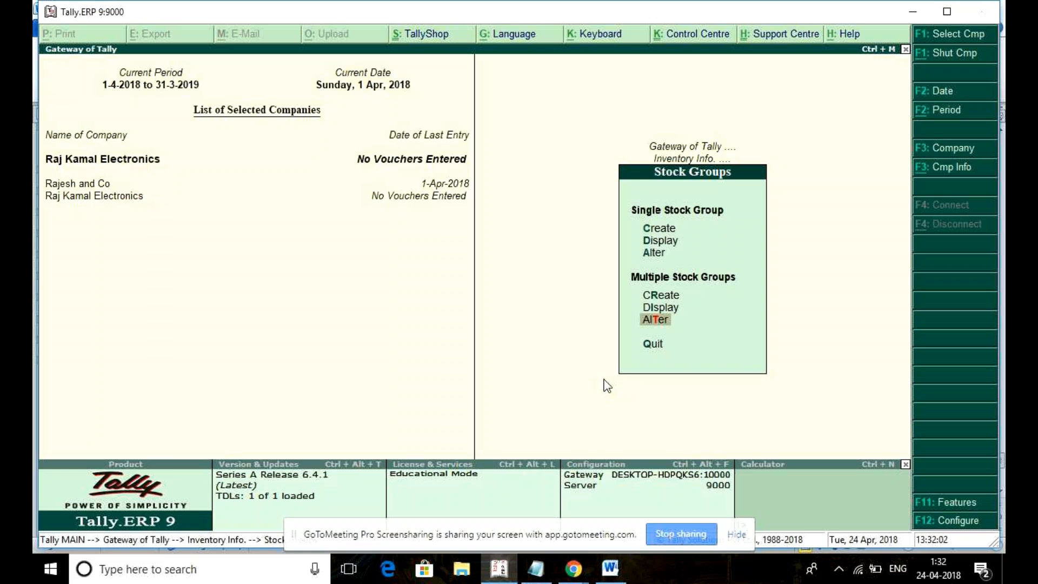
Step: Open the sub groups under the Tv stock group for multiple stock group alteration
key(Return)
key(Down)
key(Down)
key(Down)
key(Down)
key(Down)
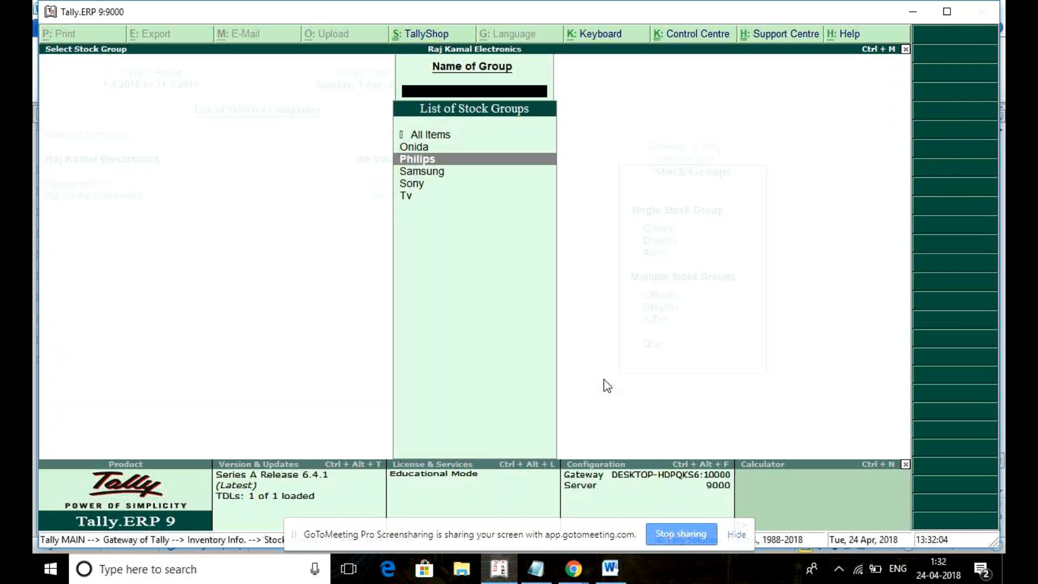
key(Return)
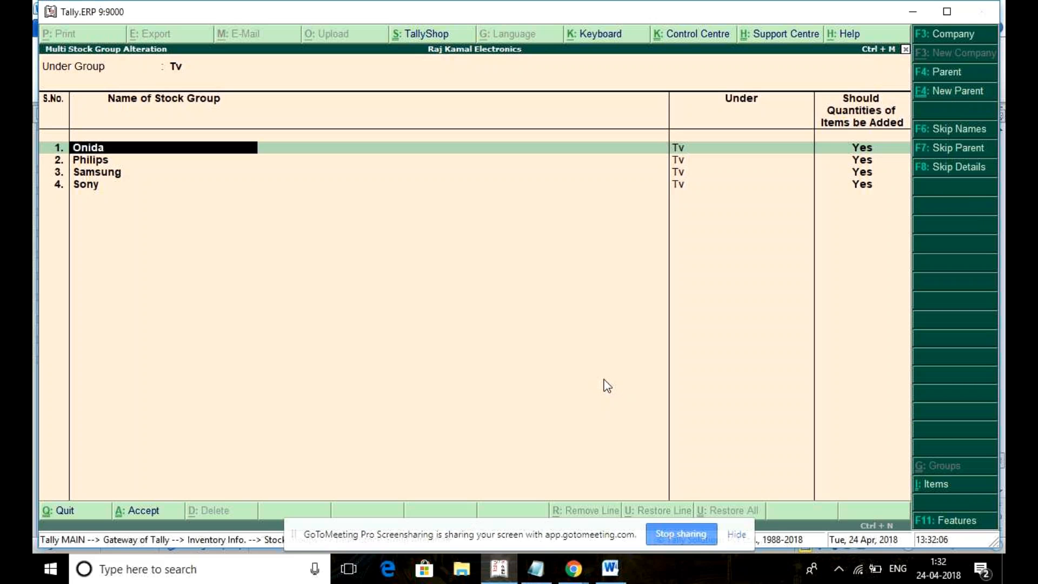
Step: Add LG as a fifth stock group under Tv, with item quantities set to be added, and save the alteration
key(Down)
key(Down)
key(Down)
key(Down)
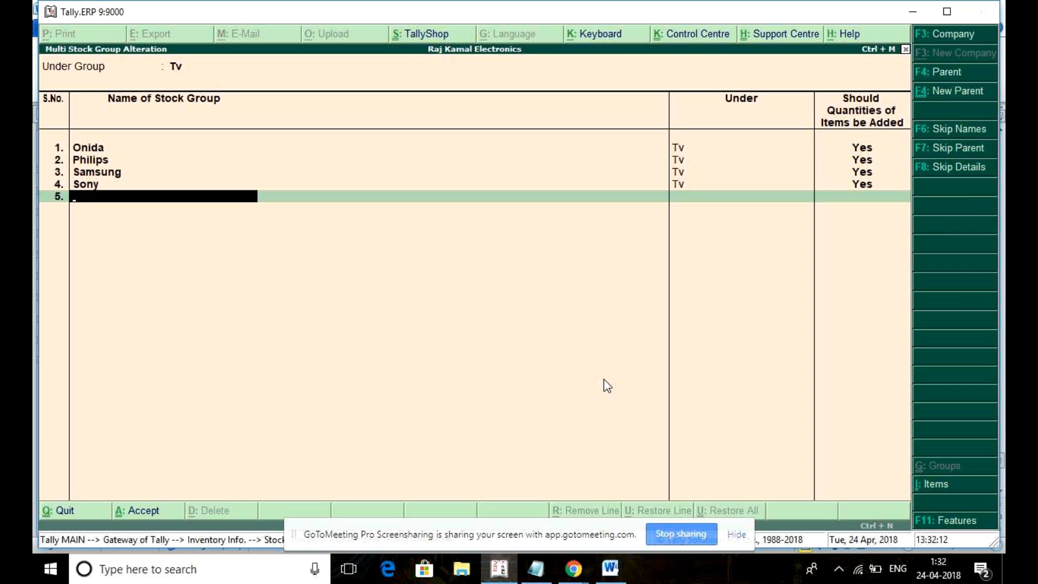
text(Lg)
key(BackSpace)
text(G)
key(Return)
key(Return)
key(Return)
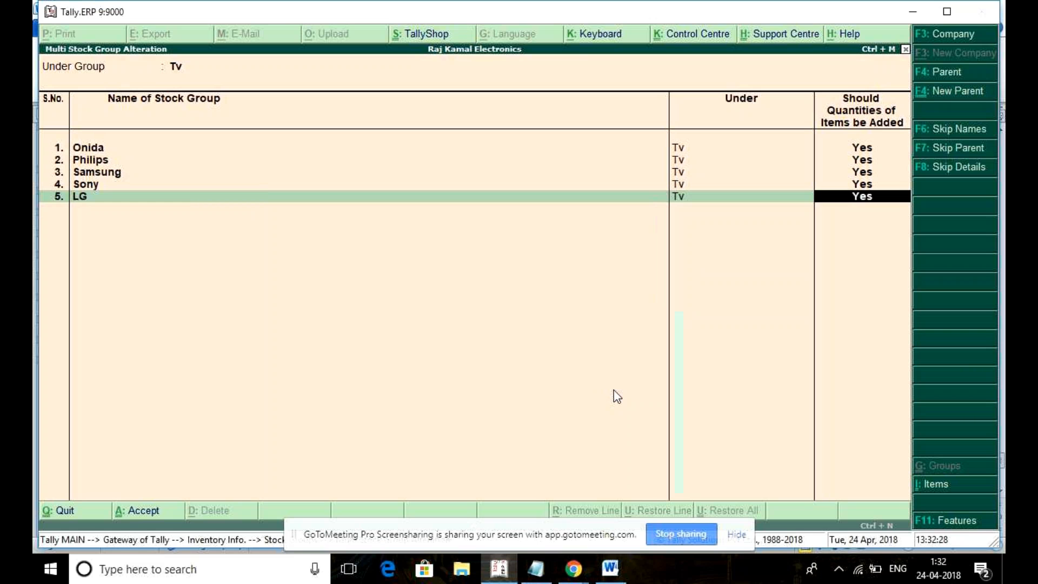
key(Return)
key(Return)
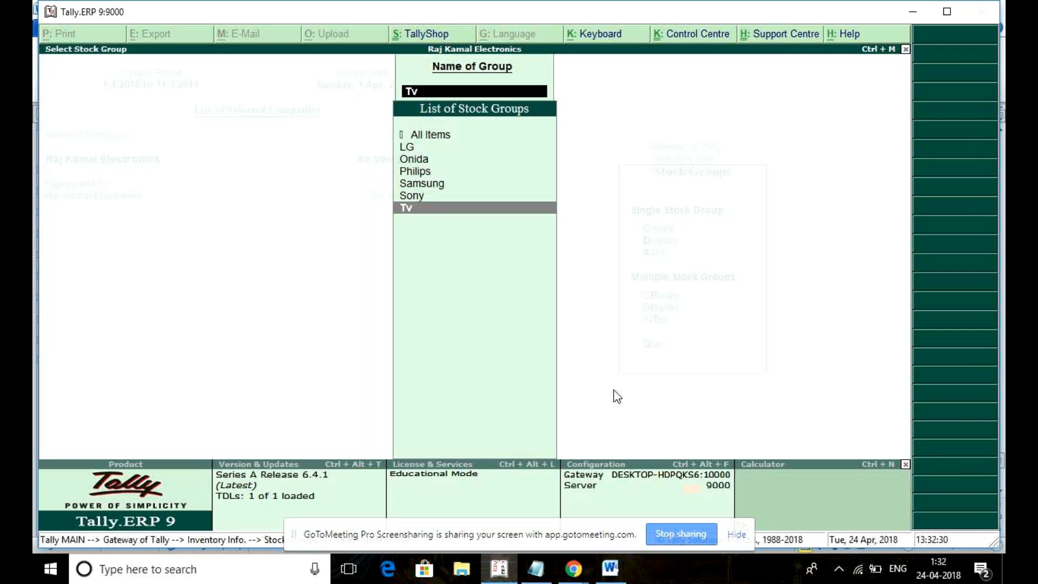
Step: Leave the stock group alteration and switch to the Charts of Accounts document in Word
key(Escape)
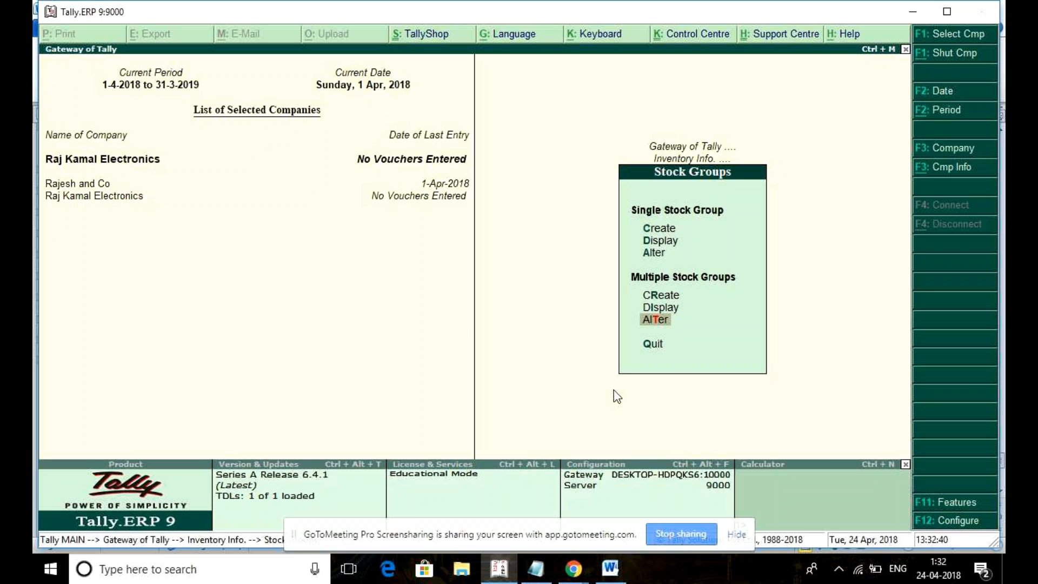
click(611, 568)
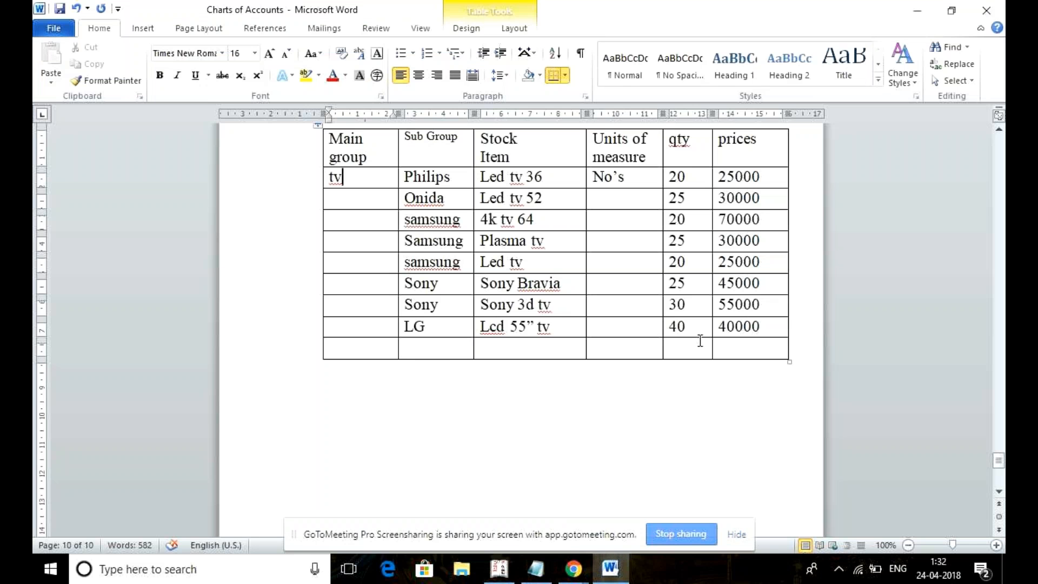
right_click(780, 358)
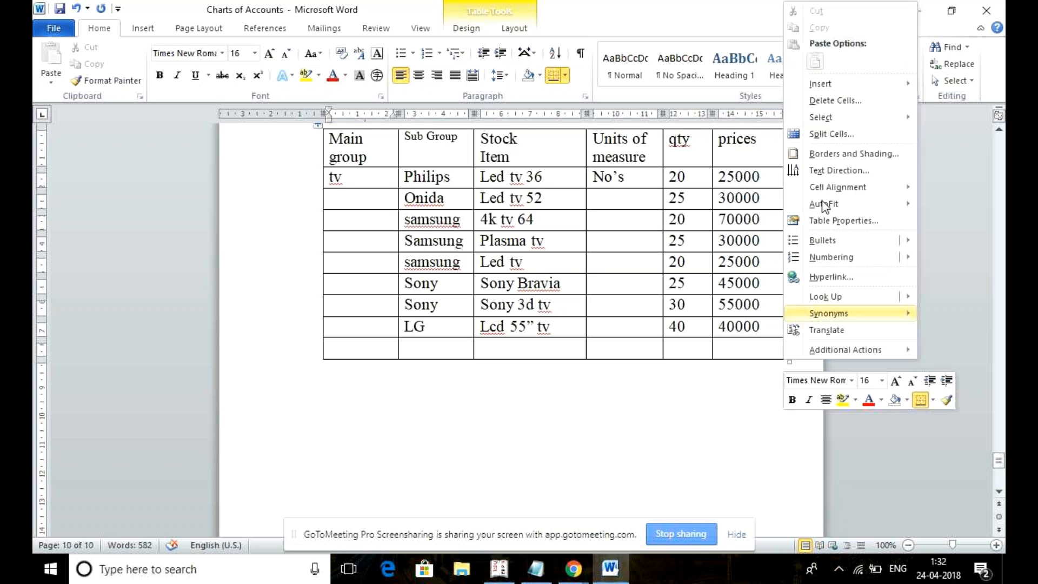
mouse_move(828, 86)
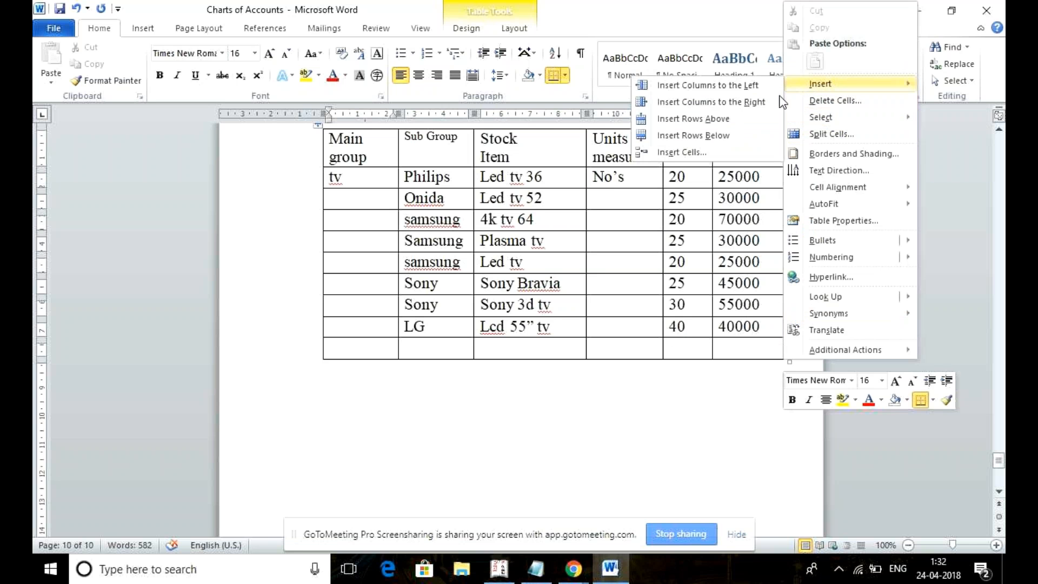
click(720, 136)
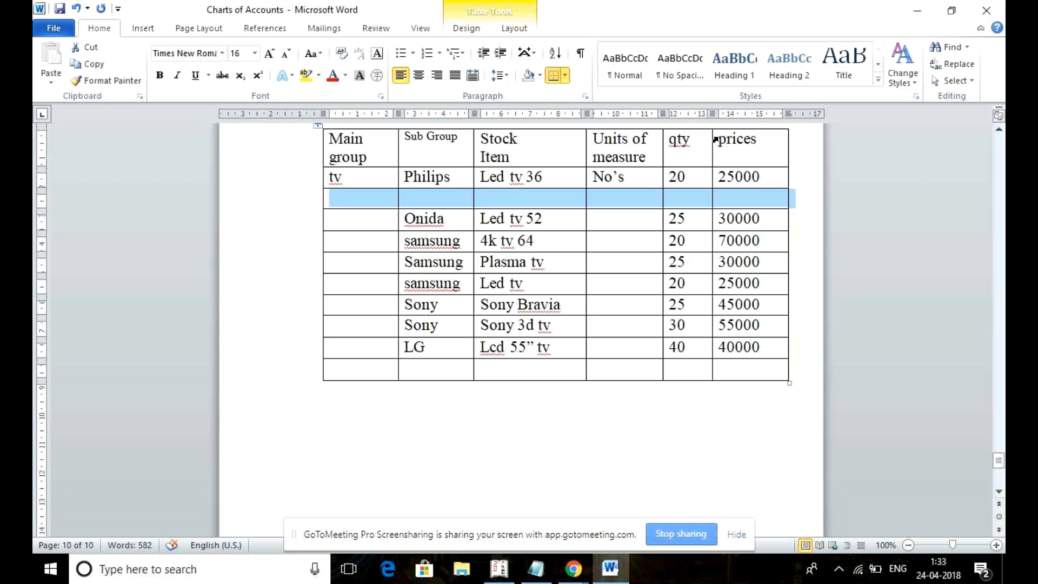
key(ctrl+z)
Step: Insert three more empty rows at the end of the stock table
click(726, 352)
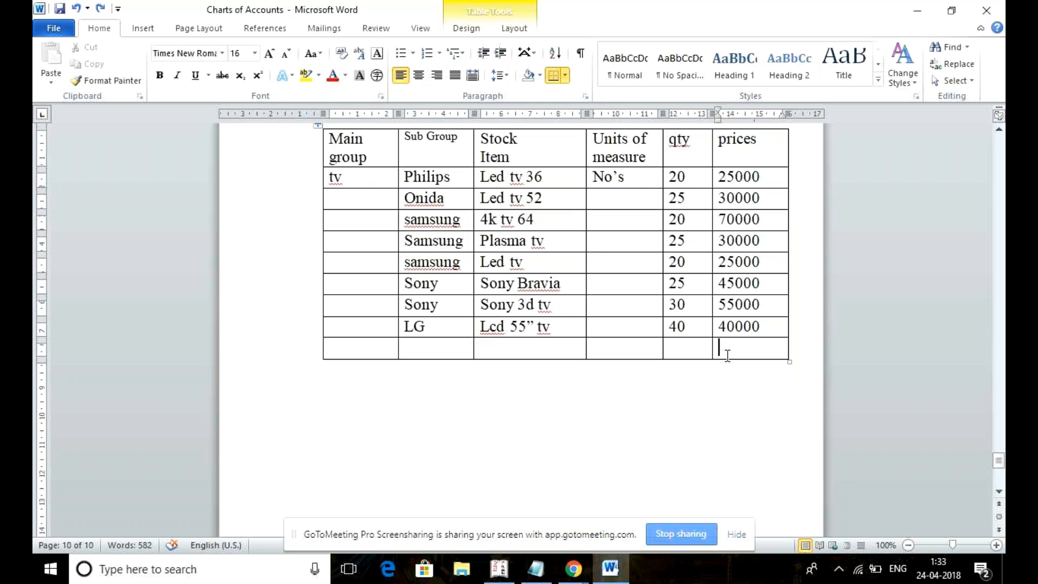
right_click(727, 355)
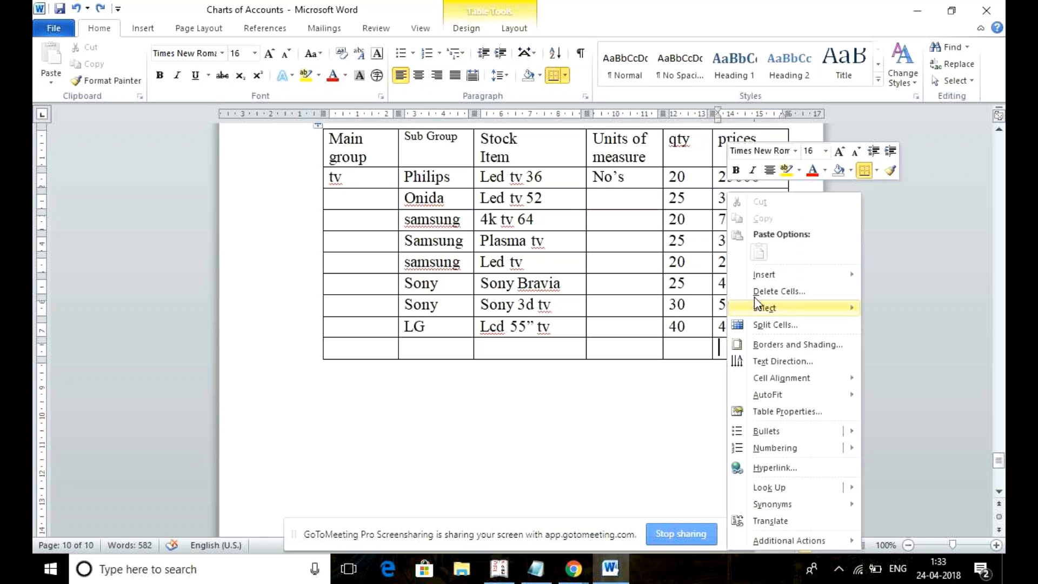
mouse_move(762, 276)
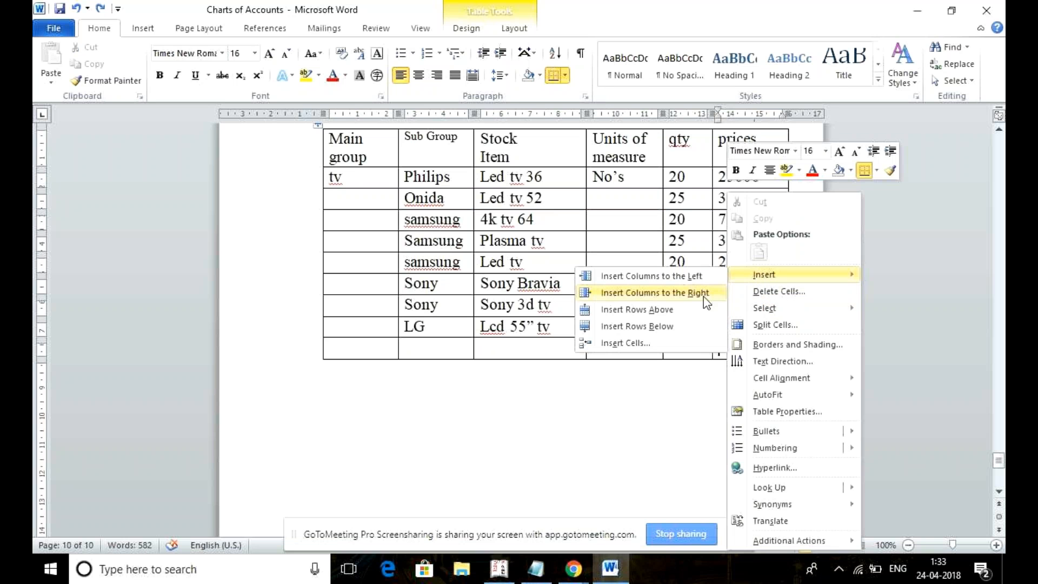
click(635, 326)
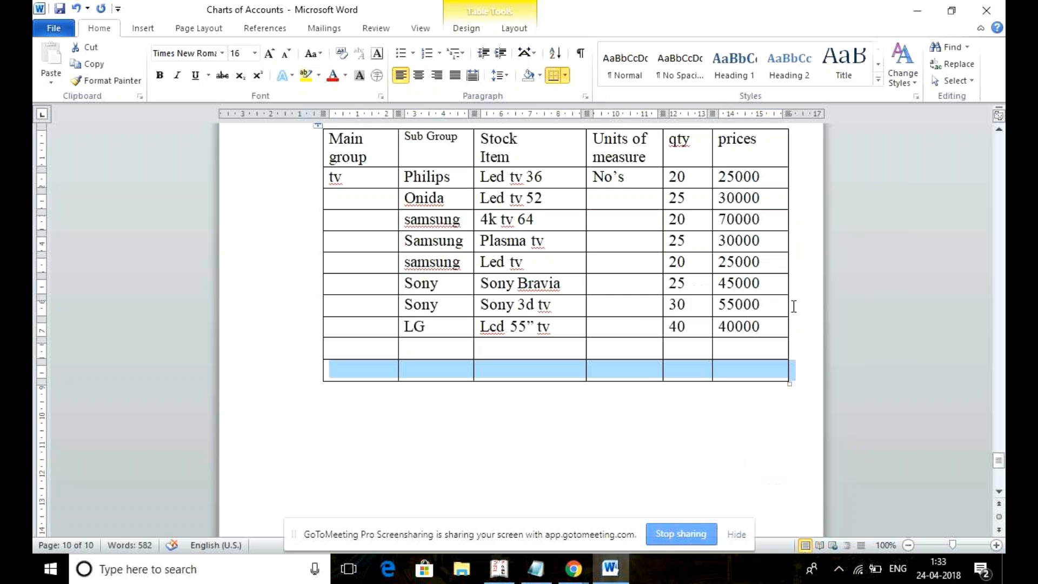
click(706, 377)
right_click(706, 376)
mouse_move(743, 107)
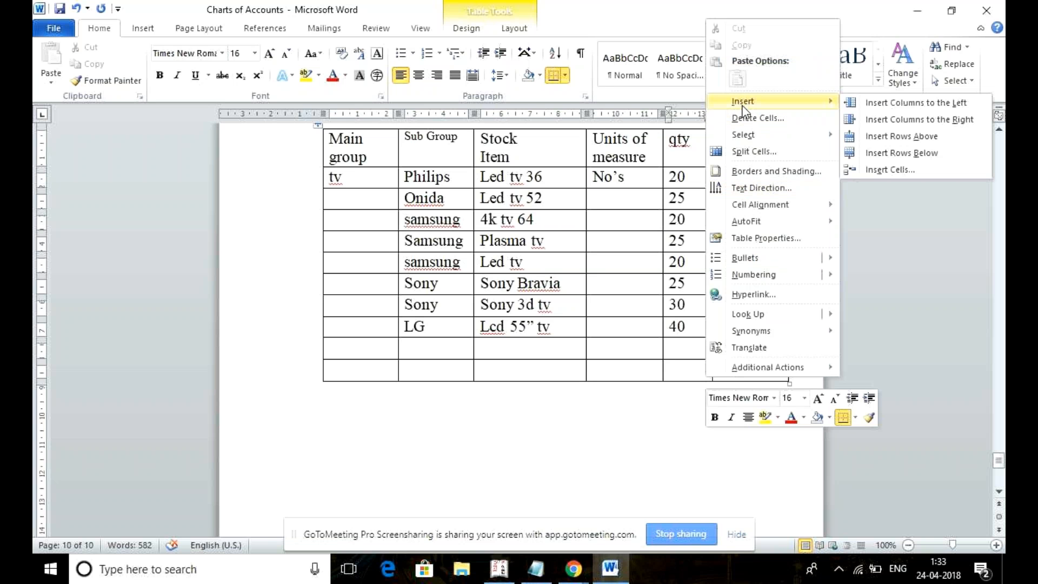
click(879, 155)
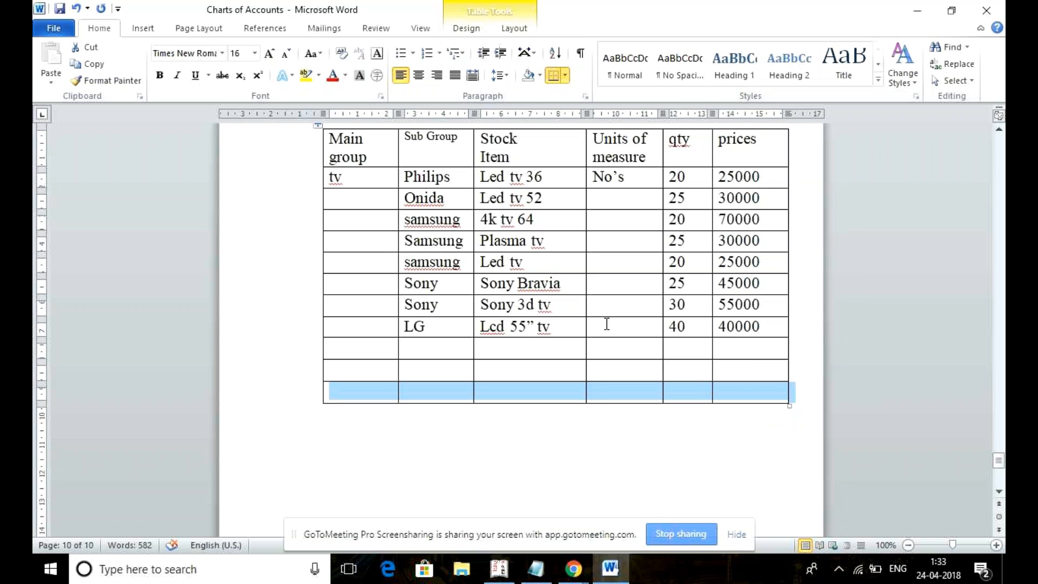
right_click(591, 382)
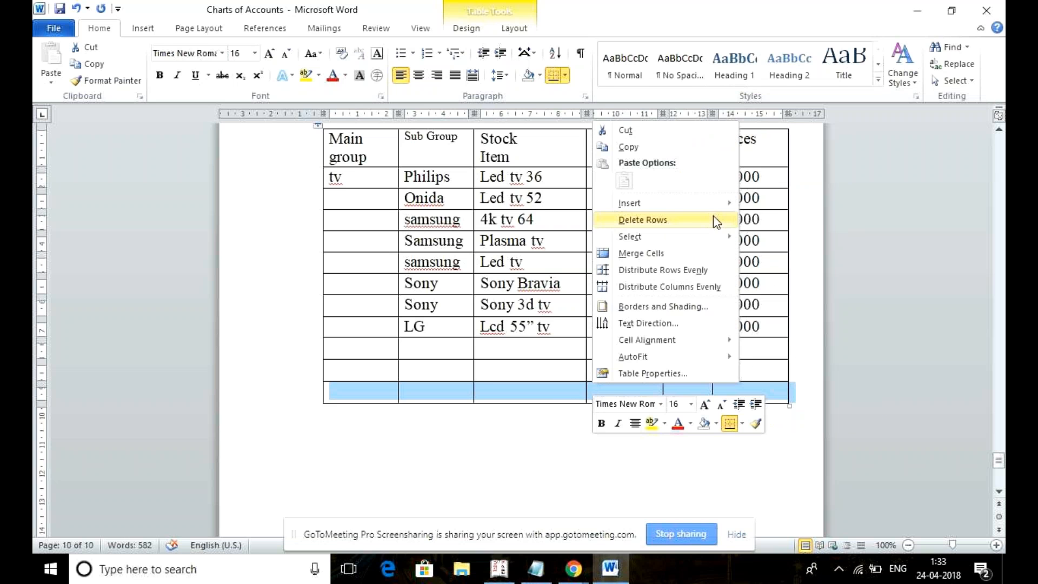
mouse_move(697, 210)
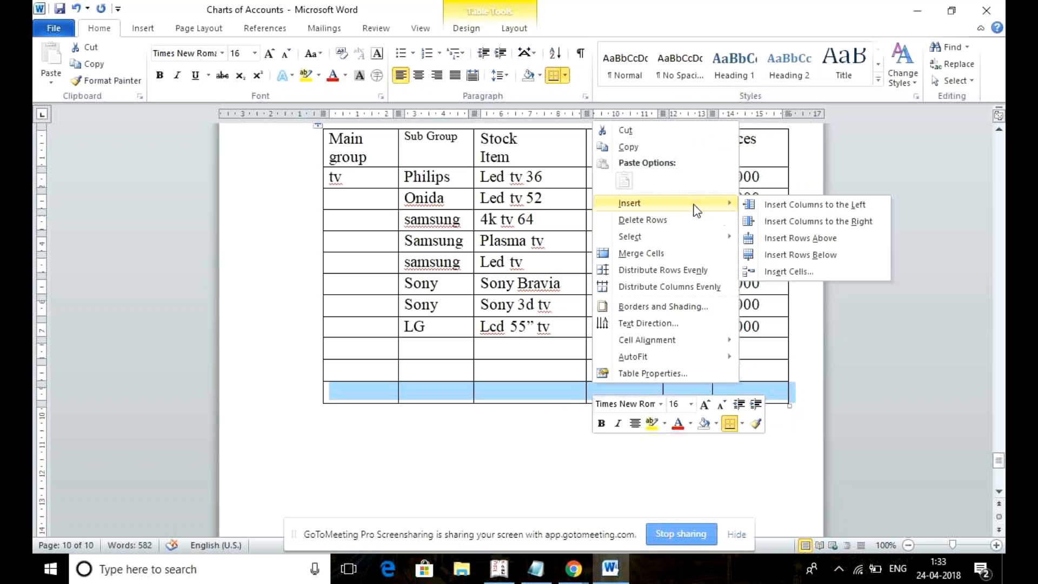
click(803, 255)
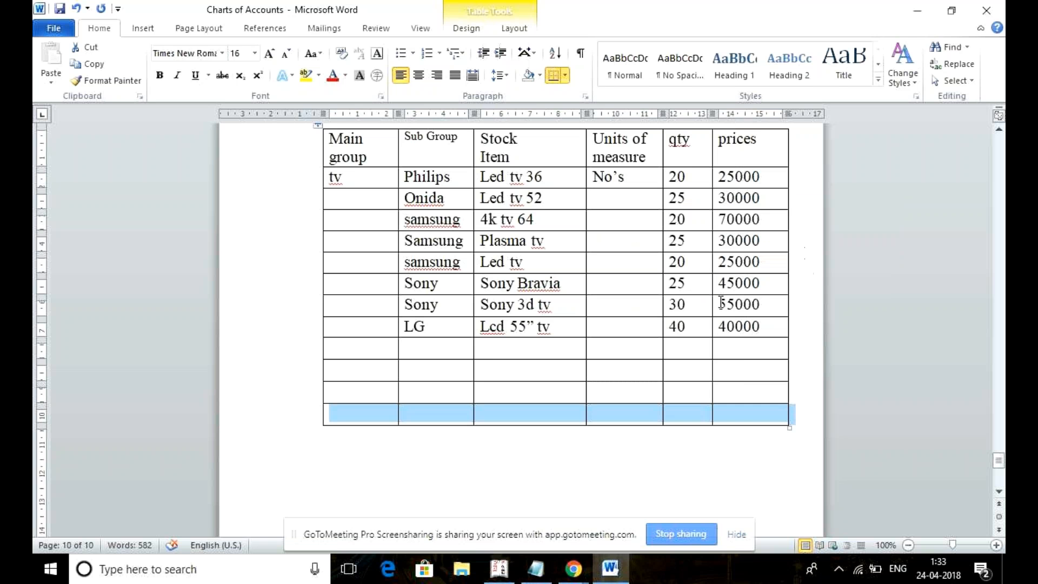
Step: Enter Home theatre as the main group below the tv rows, with philips as its first sub group
click(373, 351)
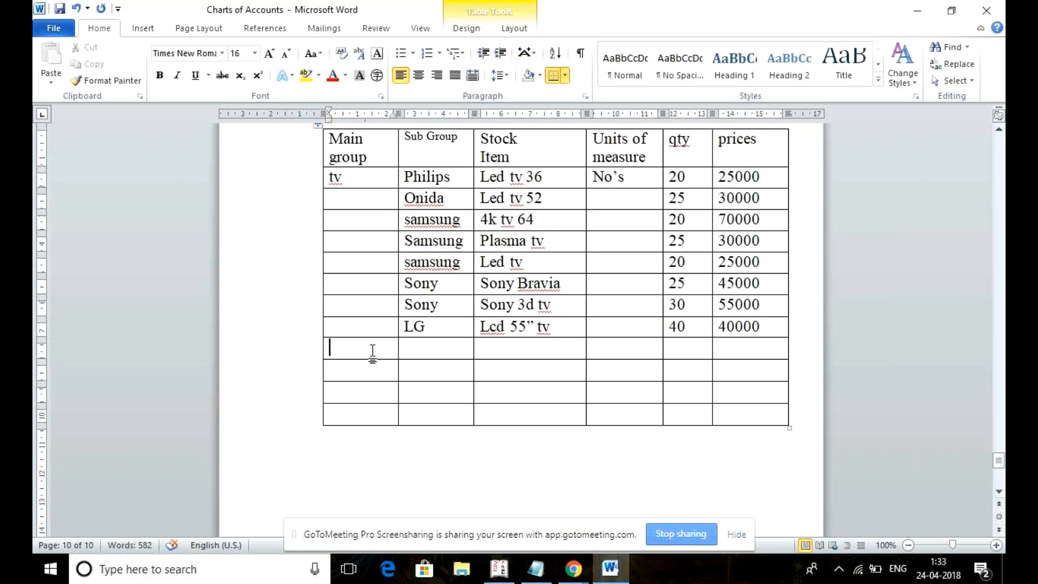
text(home)
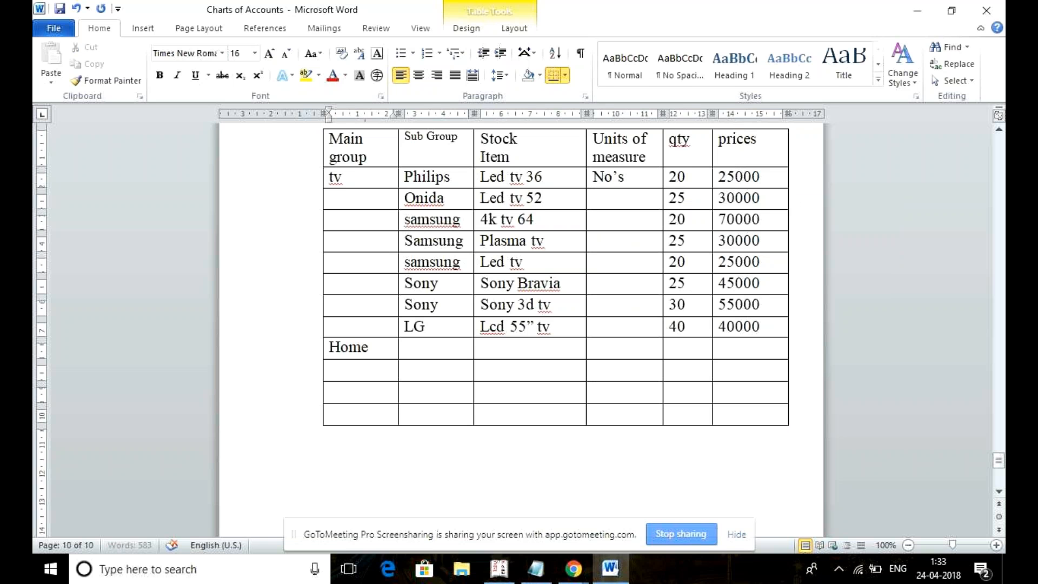
text( theatre)
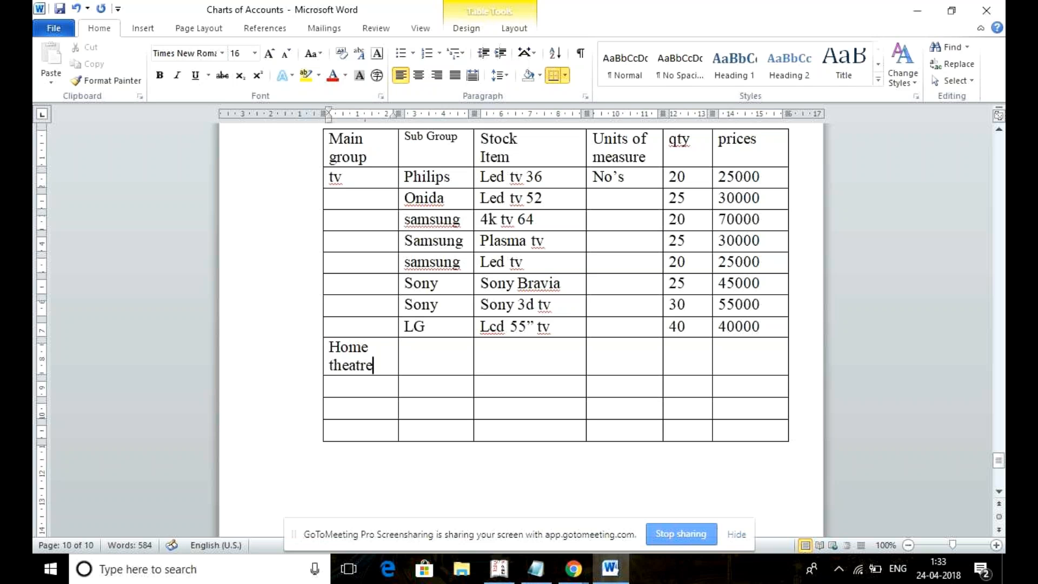
click(450, 361)
text(phio)
key(BackSpace)
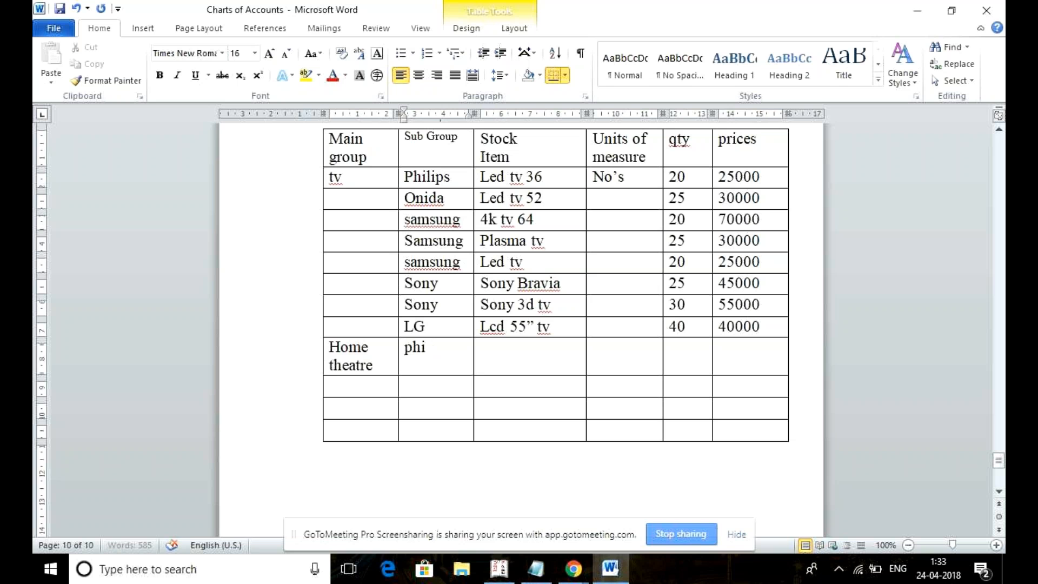
text(lips)
click(428, 395)
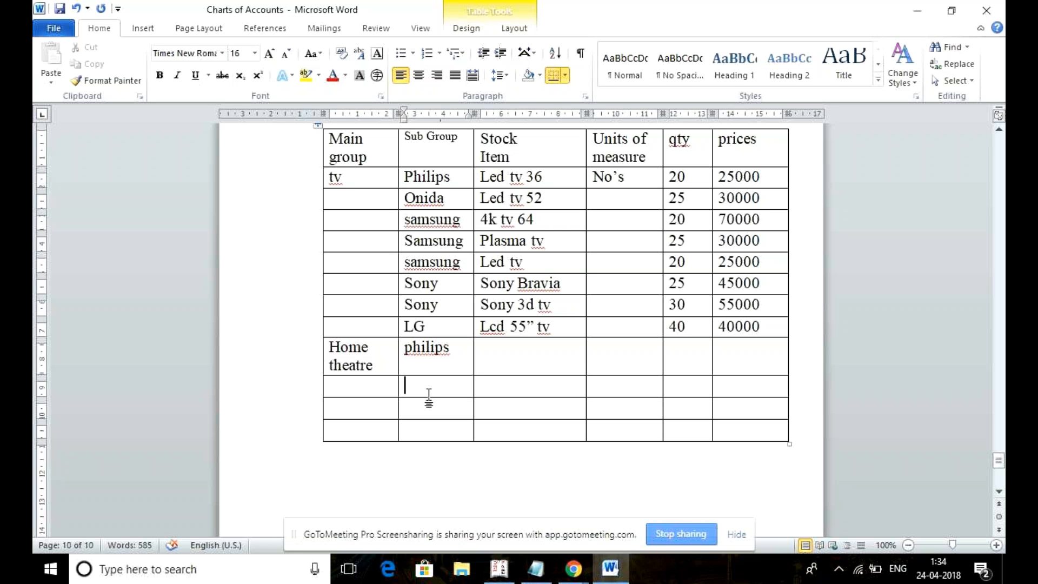
text(sony)
key(Return)
key(BackSpace)
key(BackSpace)
key(BackSpace)
key(BackSpace)
key(BackSpace)
Step: Enter philips and Sony as sub groups in the two rows below the first Home theatre row
text(phip)
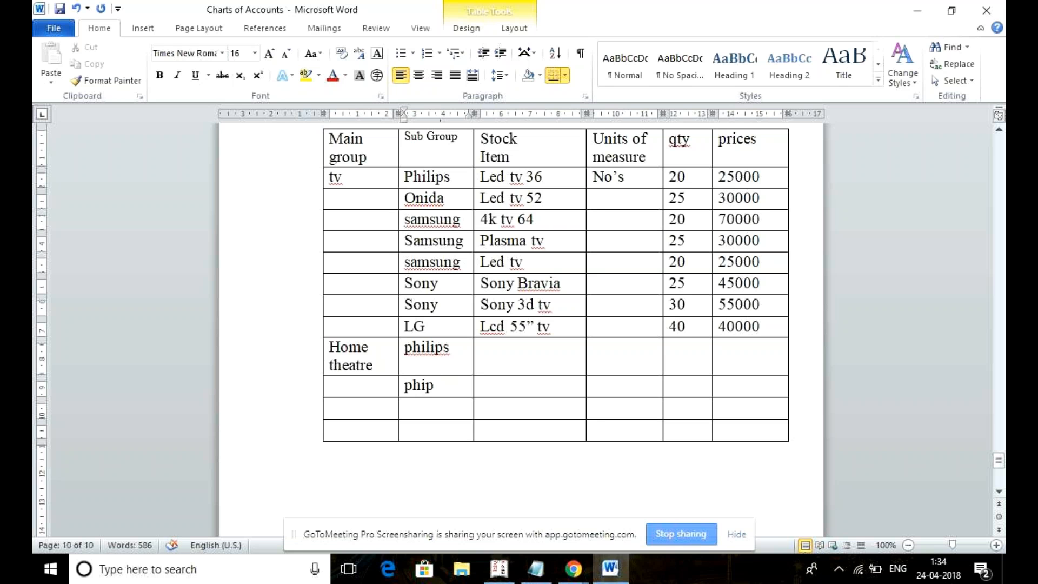
key(BackSpace)
text(lips)
click(436, 411)
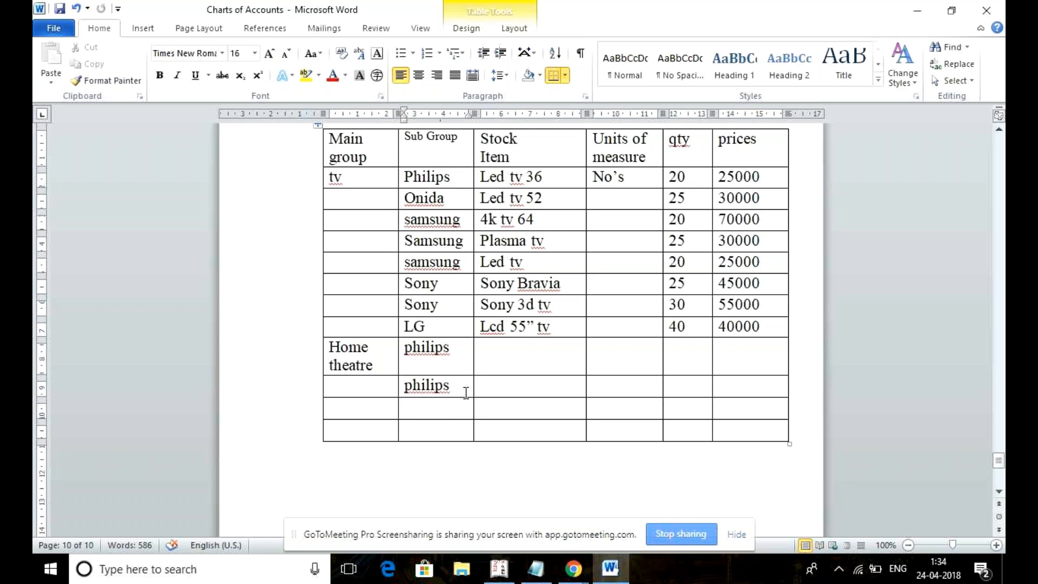
text(sony )
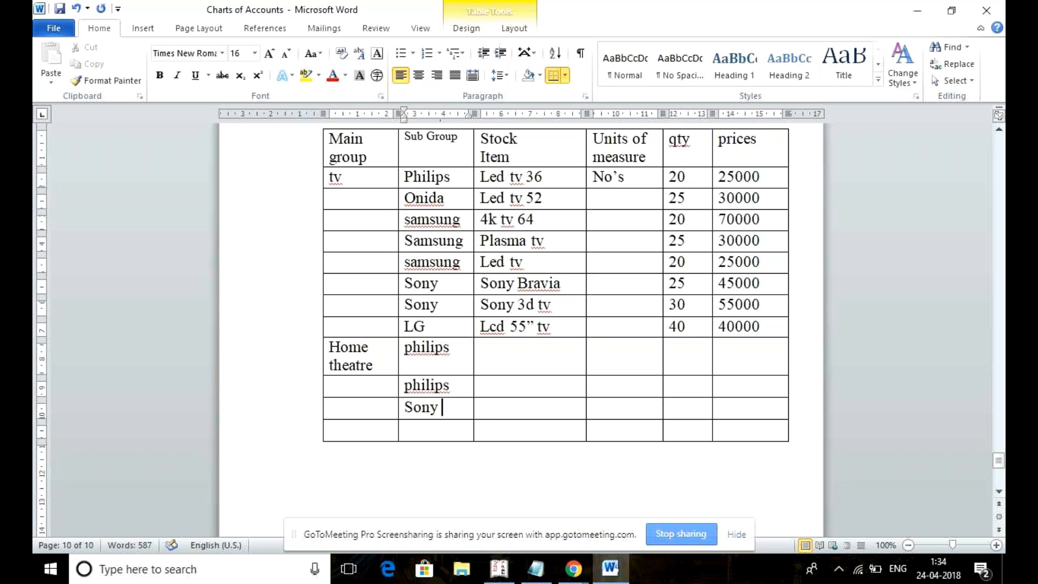
text(home theatre)
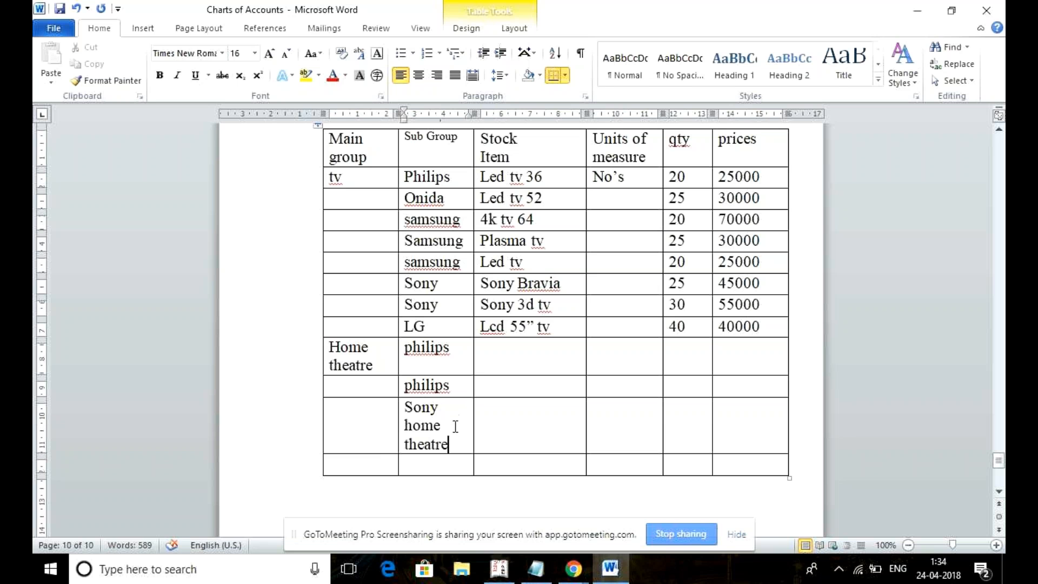
click(455, 426)
key(BackSpace)
key(BackSpace)
key(BackSpace)
key(BackSpace)
key(BackSpace)
key(BackSpace)
key(BackSpace)
key(BackSpace)
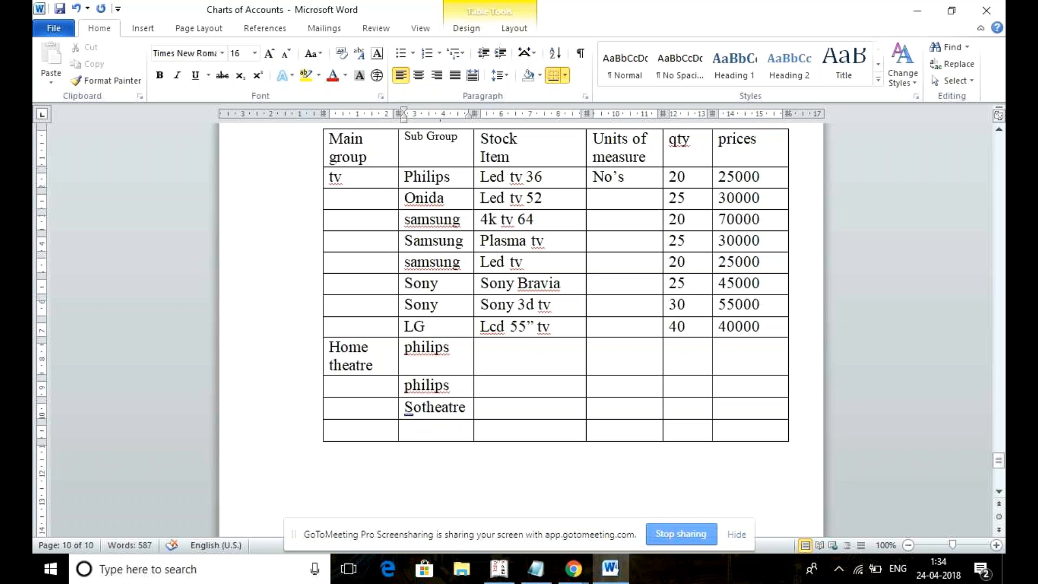
key(Delete)
key(Delete)
key(Delete)
key(Delete)
key(Delete)
key(Delete)
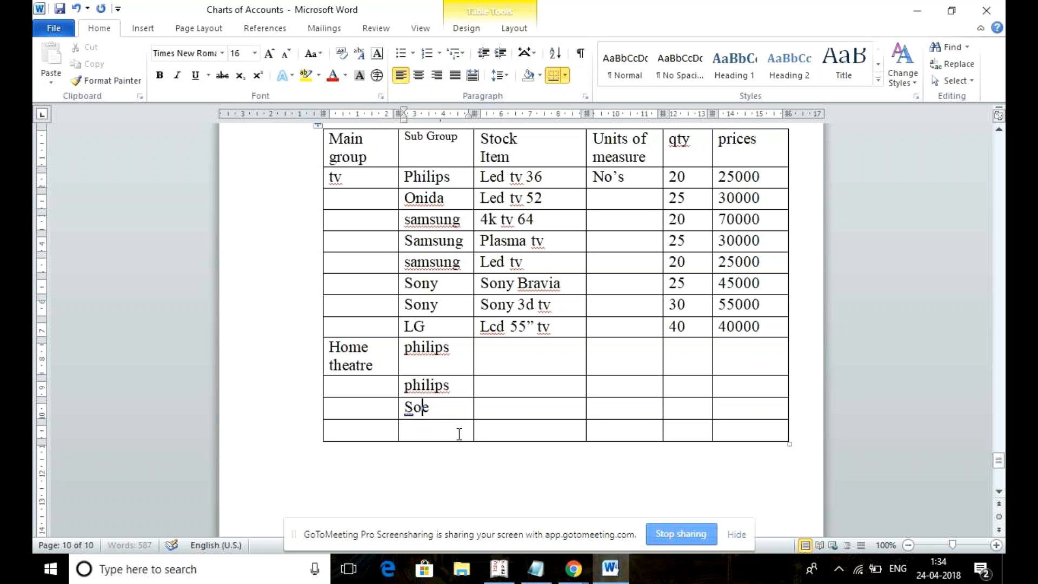
text(ny)
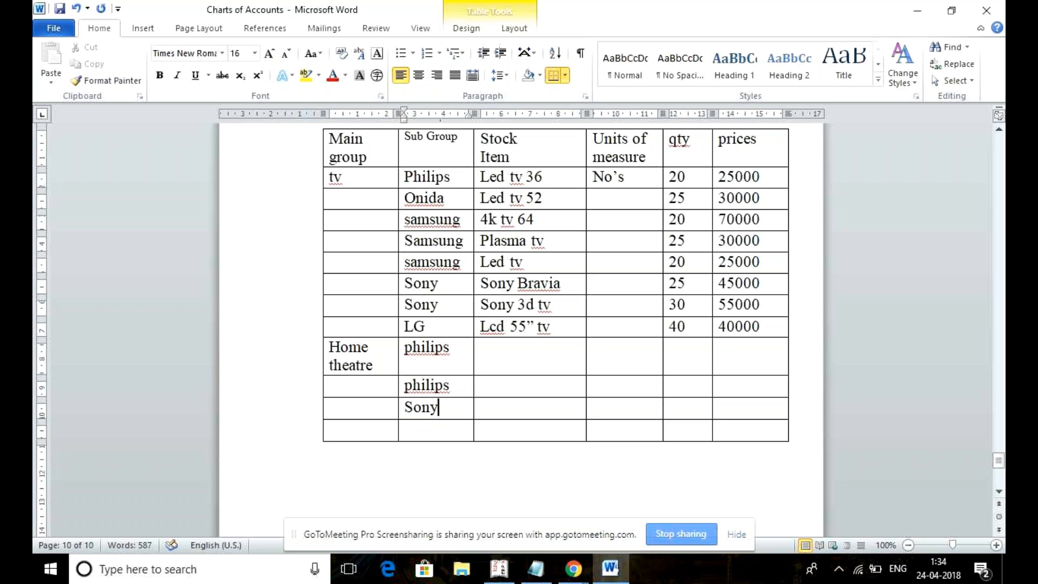
Step: Enter Sony as the sub group in the table's last row
click(438, 432)
text(sony)
key(Return)
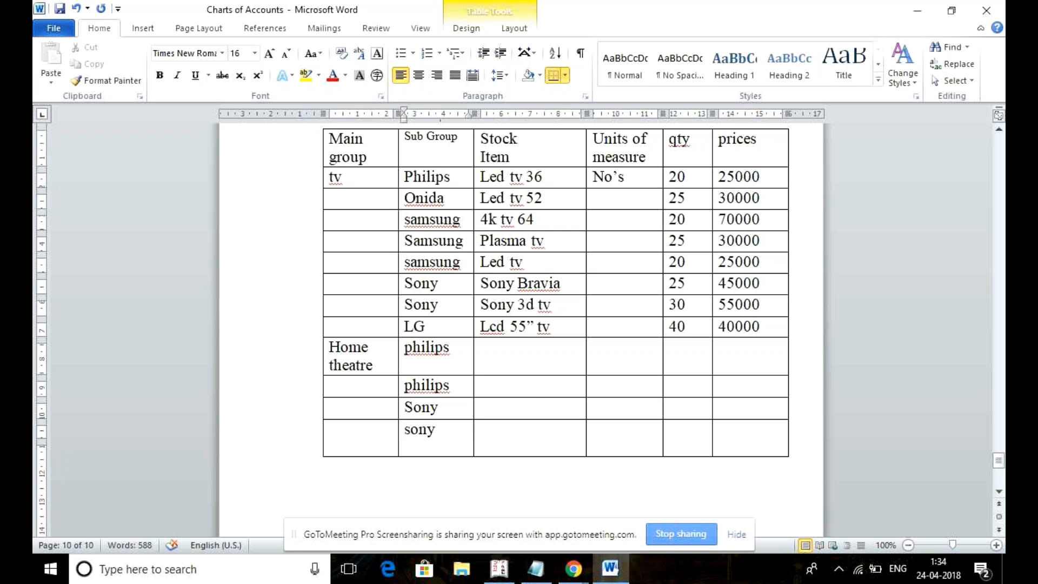
Step: Enter Dobly digital 5.1 as the stock item for the first philips home theatre
click(524, 362)
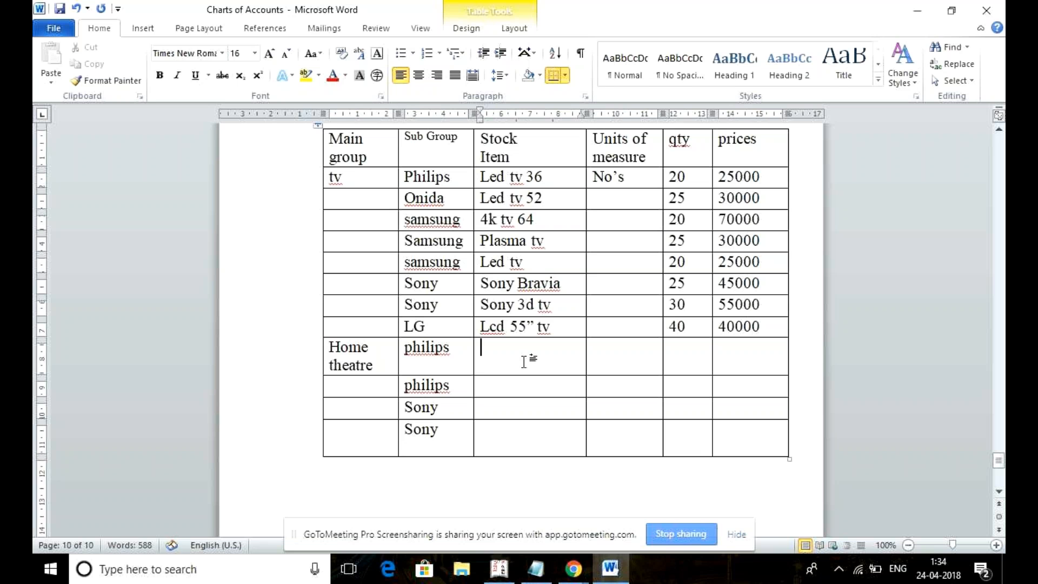
text(dogpi)
key(BackSpace)
key(BackSpace)
key(BackSpace)
key(BackSpace)
text(g)
key(BackSpace)
text(obly)
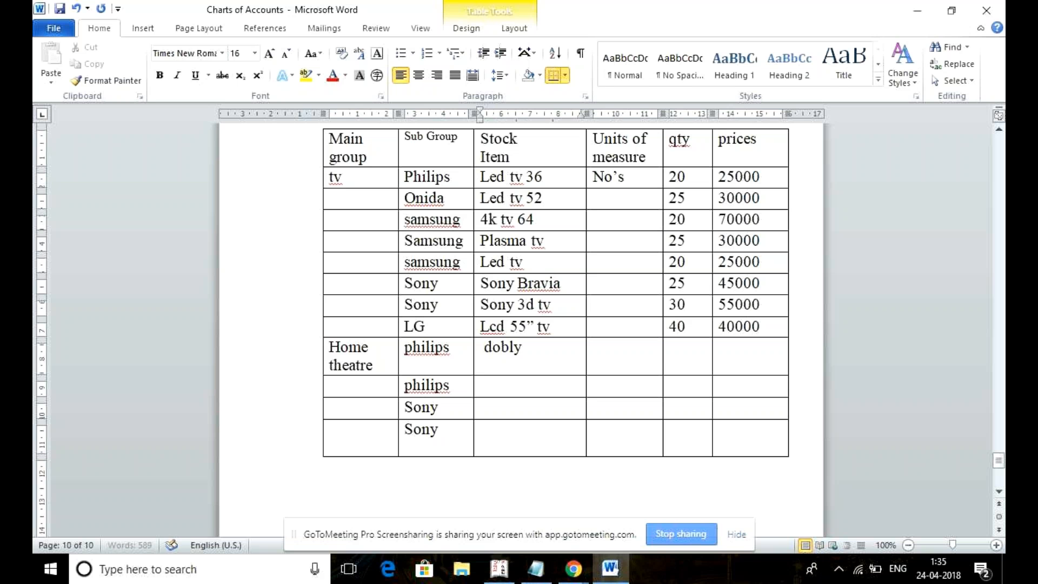
text( digits)
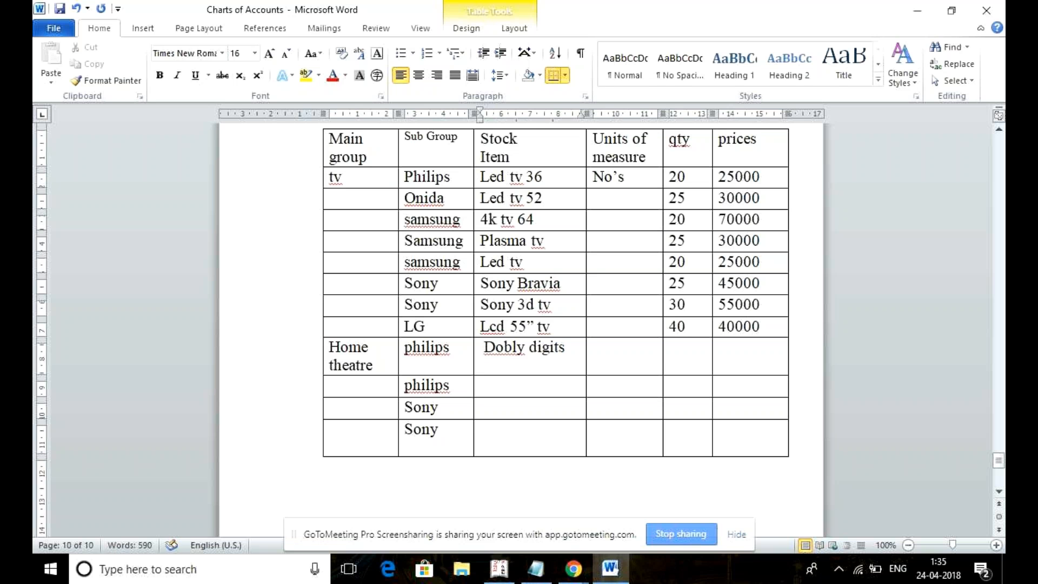
key(BackSpace)
text(al)
click(523, 366)
click(573, 351)
key(Return)
text(5.1)
Step: Enter Digital sound as the stock item for the second philips home theatre
click(517, 386)
text(gital)
key(BackSpace)
key(BackSpace)
key(BackSpace)
key(BackSpace)
key(BackSpace)
key(BackSpace)
text(digital )
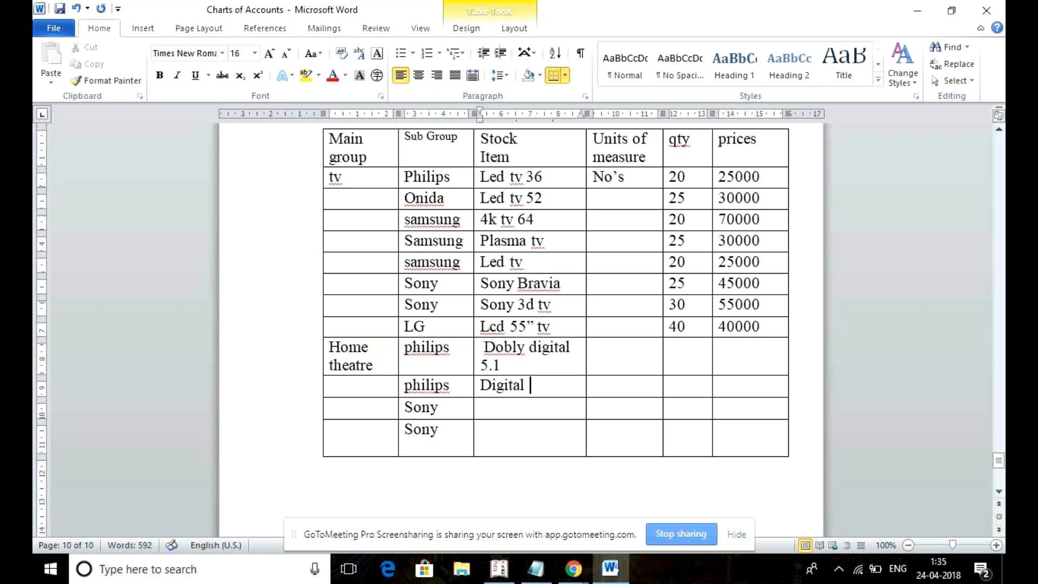
text(sound)
Step: Enter Dobly digital 7 and Digital sony as the stock items for the two Sony home theatre rows
click(507, 415)
text(Dobly d)
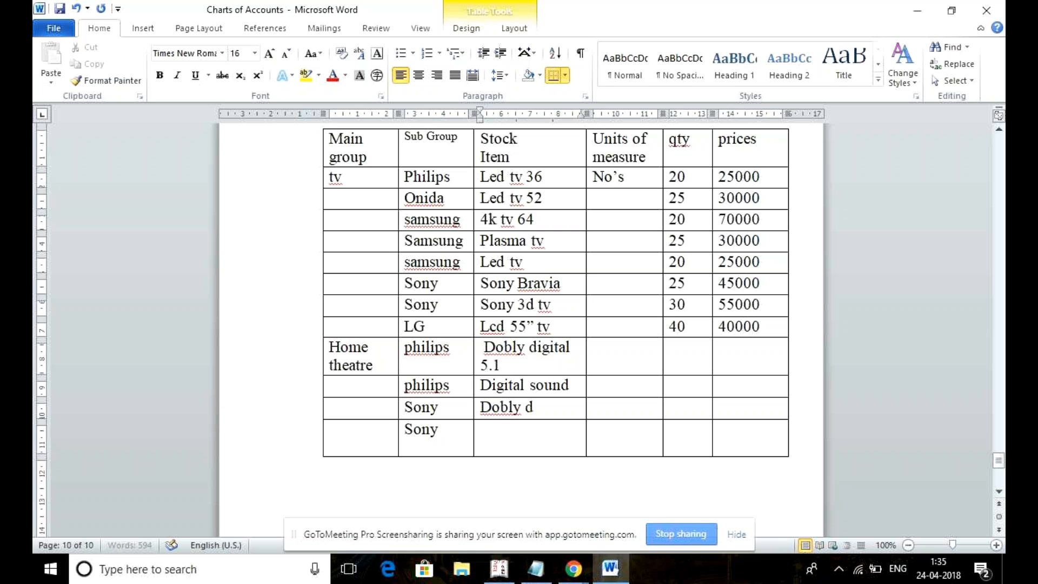
text(igital)
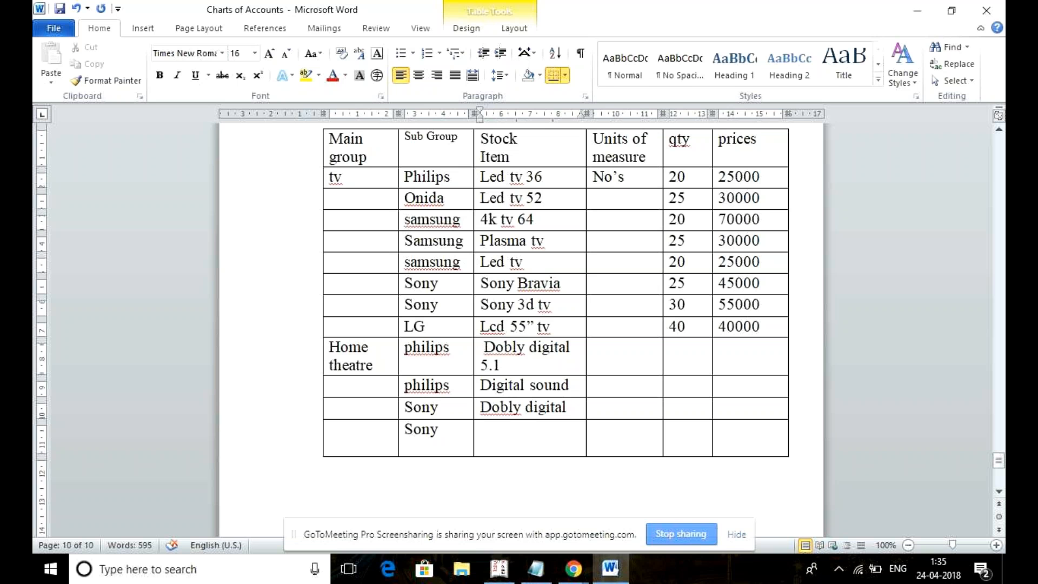
text(7)
click(508, 438)
text(Digital sony)
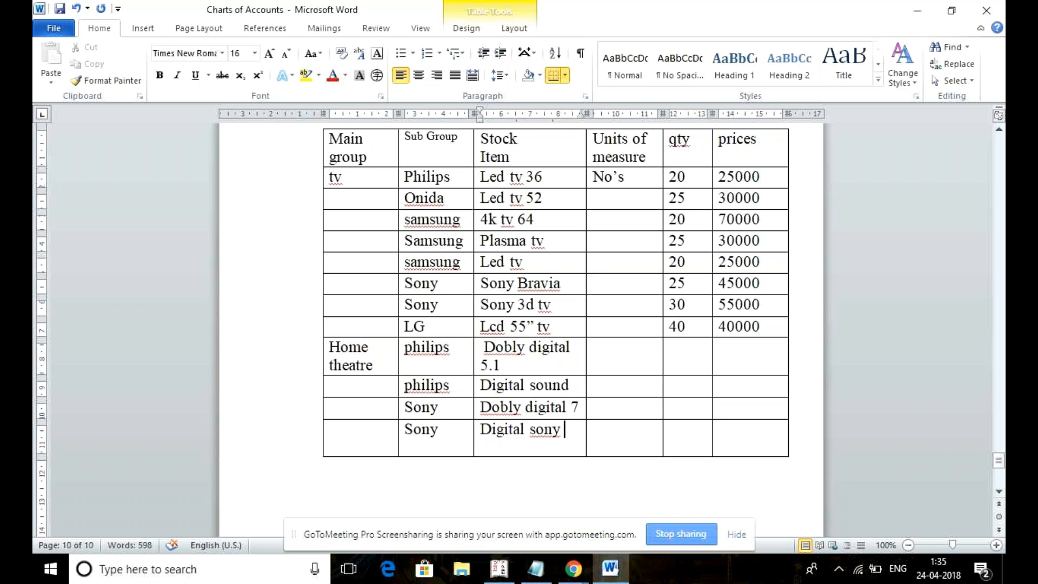
text(7)
Step: Enter a quantity of 10 for each of the four home theatre stock items
click(624, 363)
click(705, 360)
text(10)
click(689, 385)
text(10)
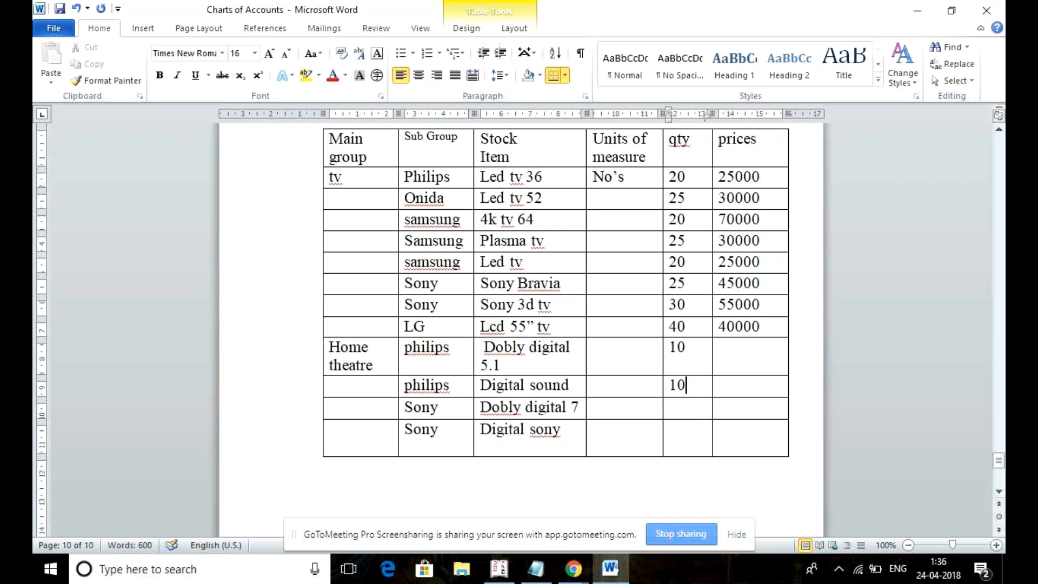
click(688, 408)
text(10)
click(692, 430)
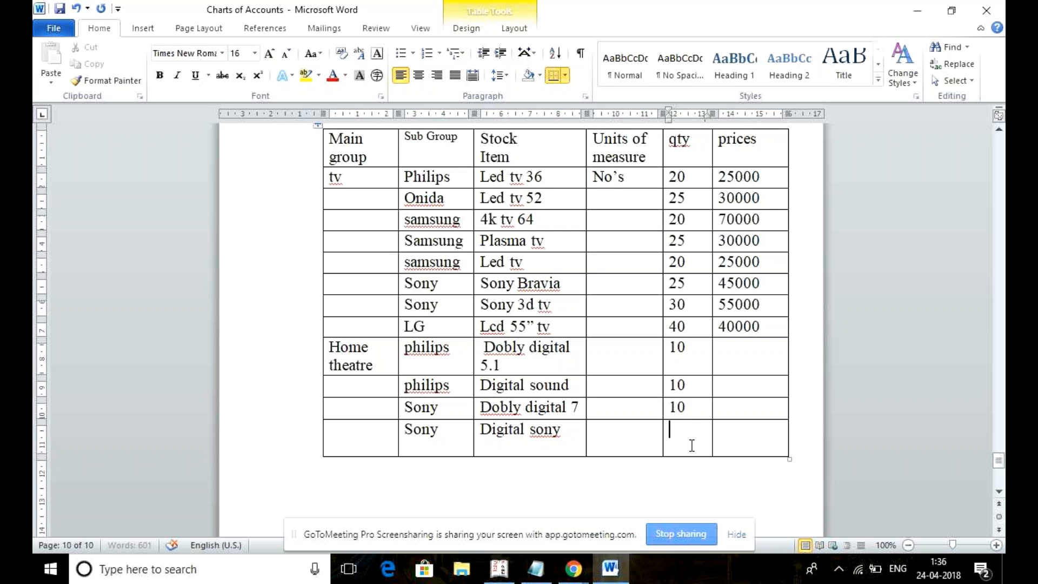
text(10)
Step: Enter prices of 20000 for philips Dobly digital 5.1 and 15000 for philips Digital sound
click(754, 355)
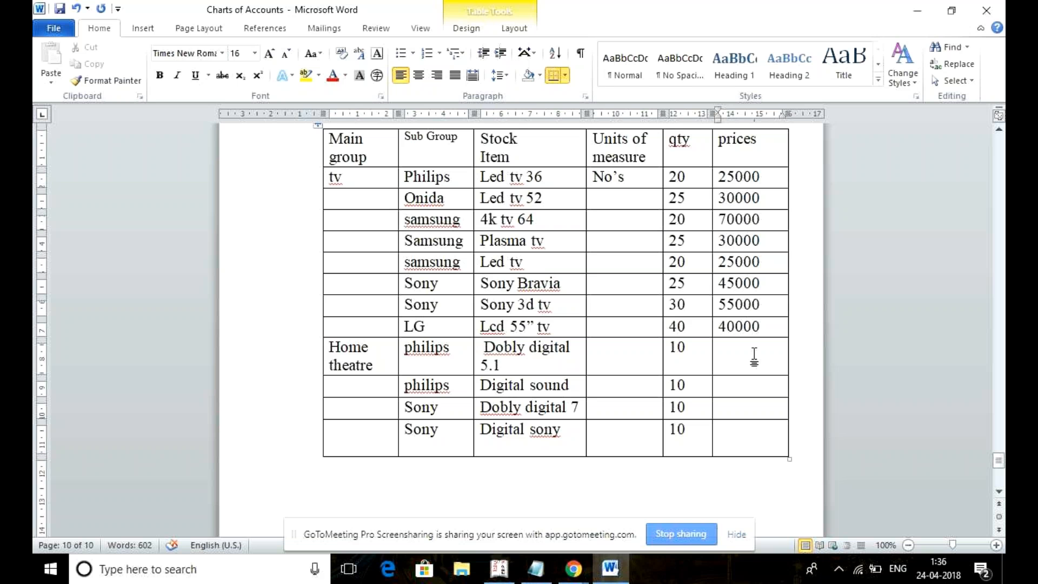
text(20000)
click(748, 385)
text(15000)
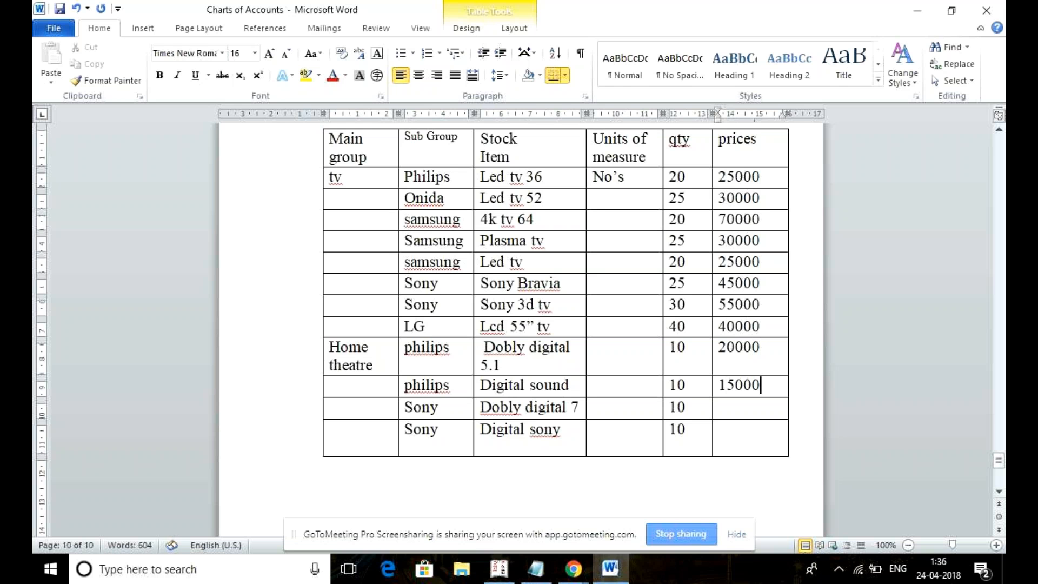
Step: Enter prices of 15000 for Sony Dobly digital 7 and 10000 for Digital sony
click(763, 409)
text(1000)
text(0)
key(BackSpace)
key(BackSpace)
key(BackSpace)
key(BackSpace)
text(5000)
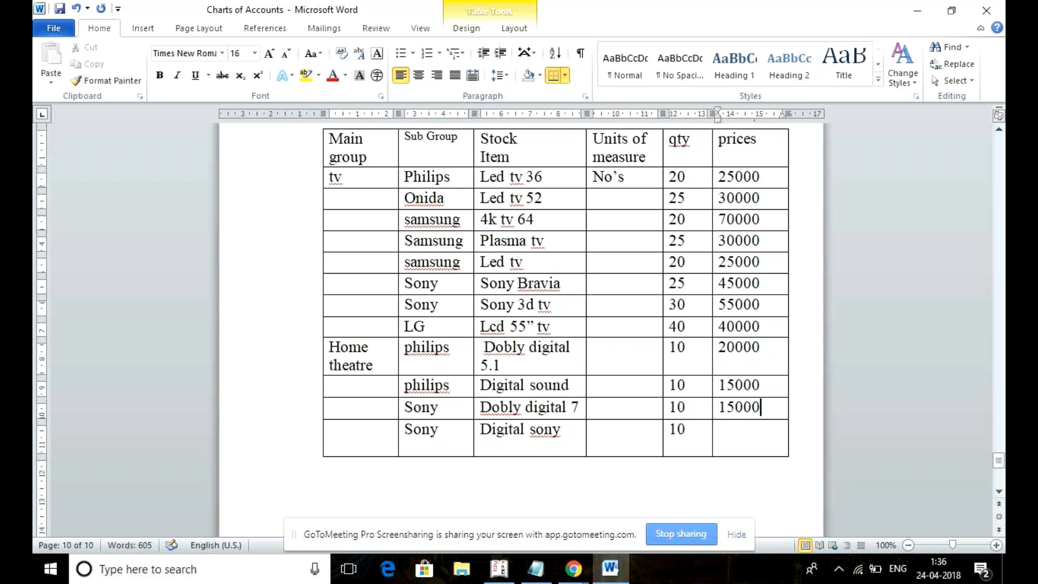
click(744, 454)
text(10000)
Step: Switch to Tally.ERP 9 and reopen the Stock Groups options from Inventory Info
click(501, 571)
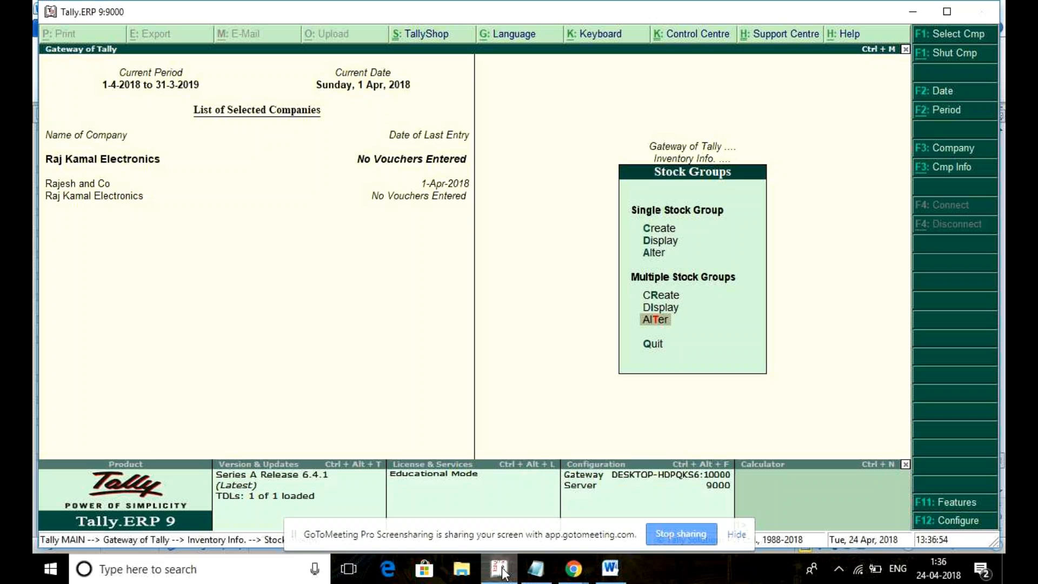
key(Escape)
key(Return)
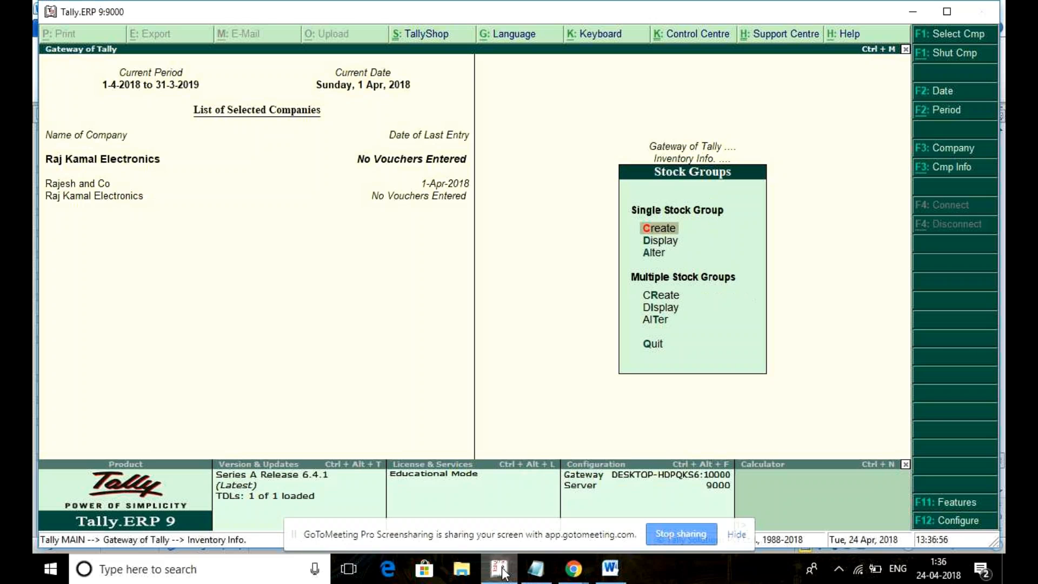
key(Down)
key(Down)
key(Down)
key(Down)
key(Down)
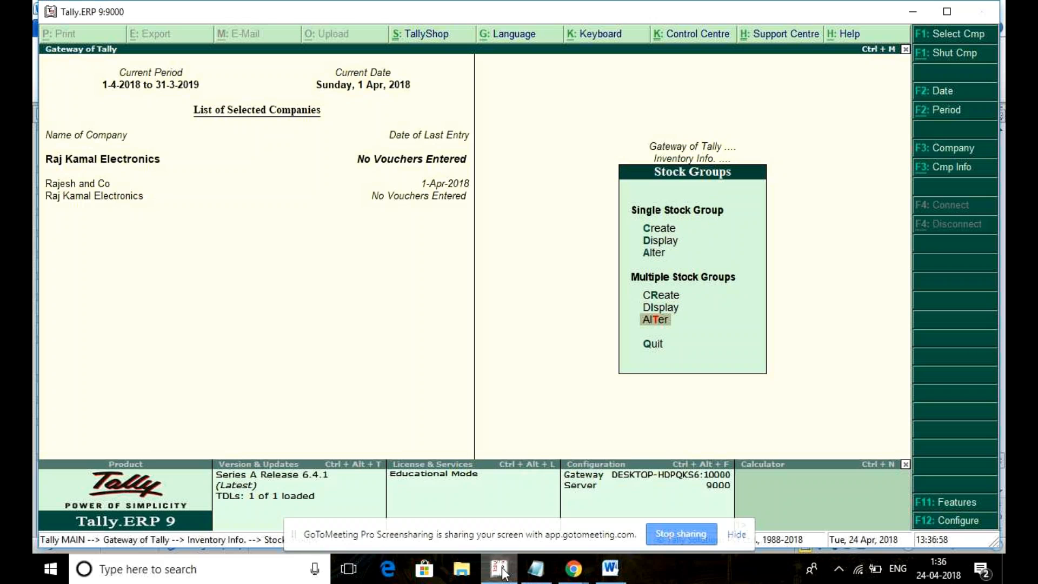
key(Up)
key(Up)
key(Up)
key(Up)
key(Up)
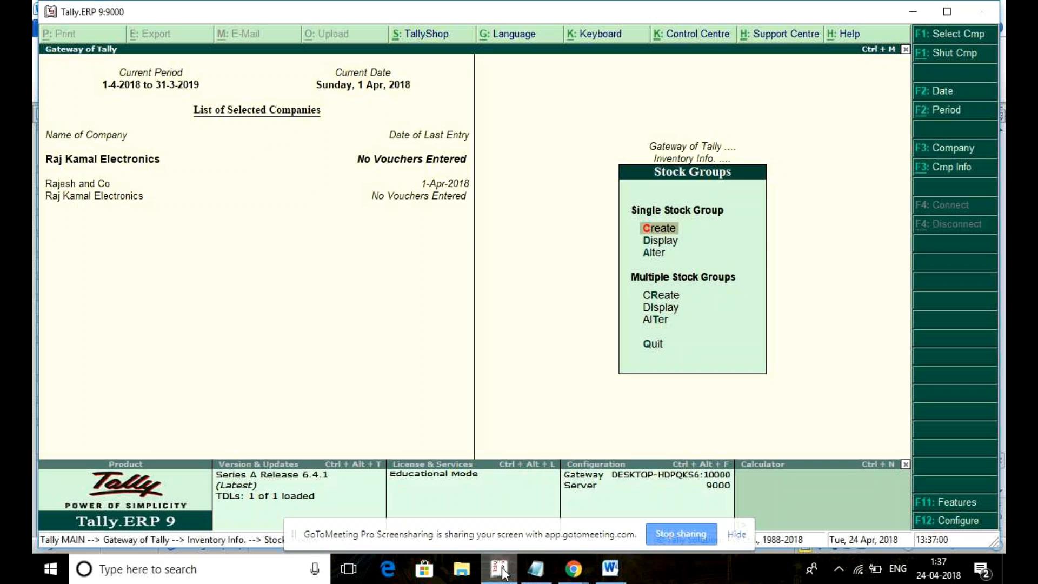
key(Down)
key(Down)
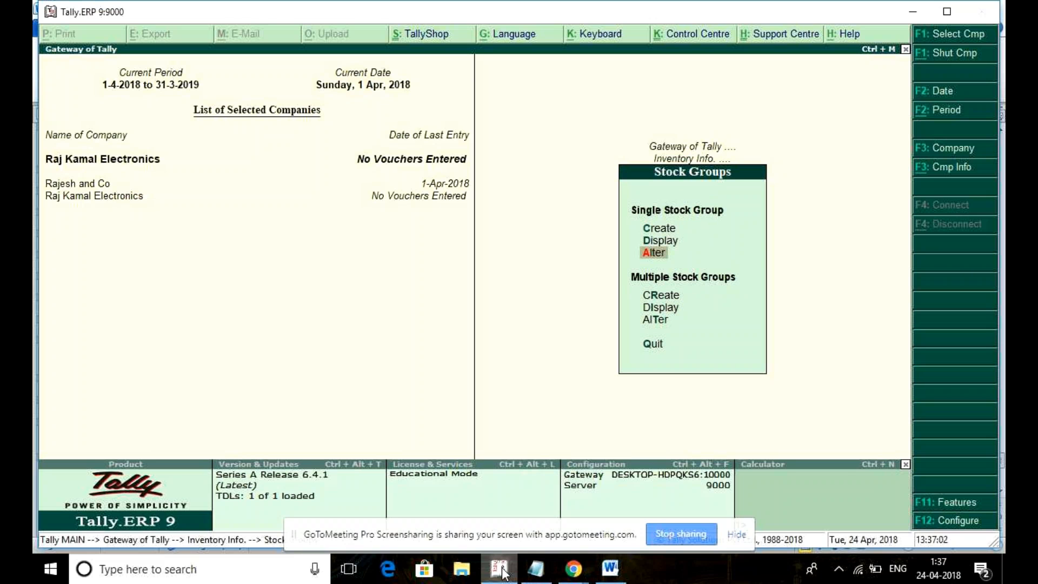
Step: Start creating a single stock group named Home Theatre
key(Up)
key(Up)
key(Return)
text(Home theatre)
key(Return)
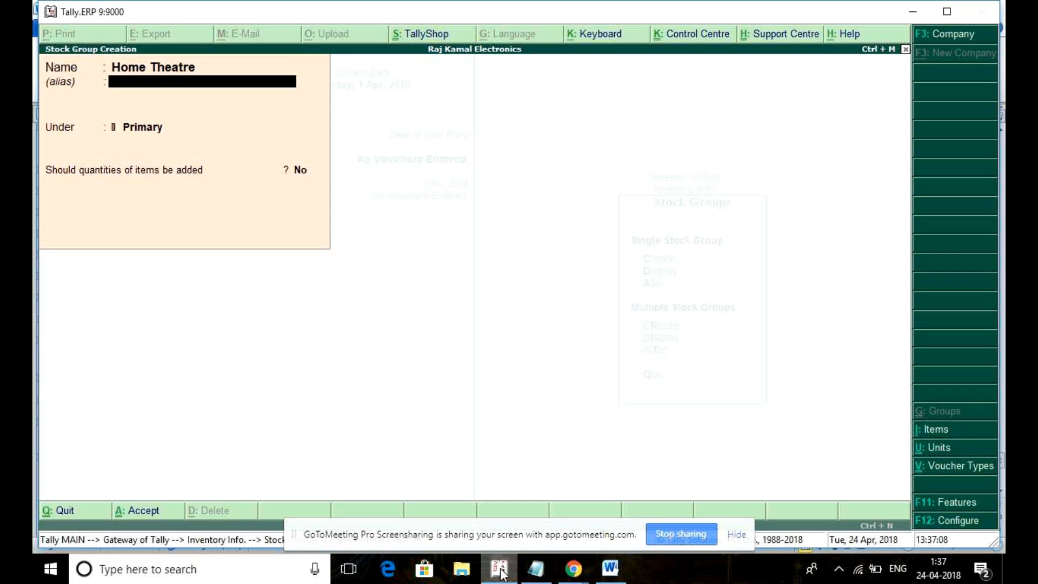
Step: Create the Home Theatre stock group under Primary without adding quantities of items
key(Return)
key(Return)
key(Return)
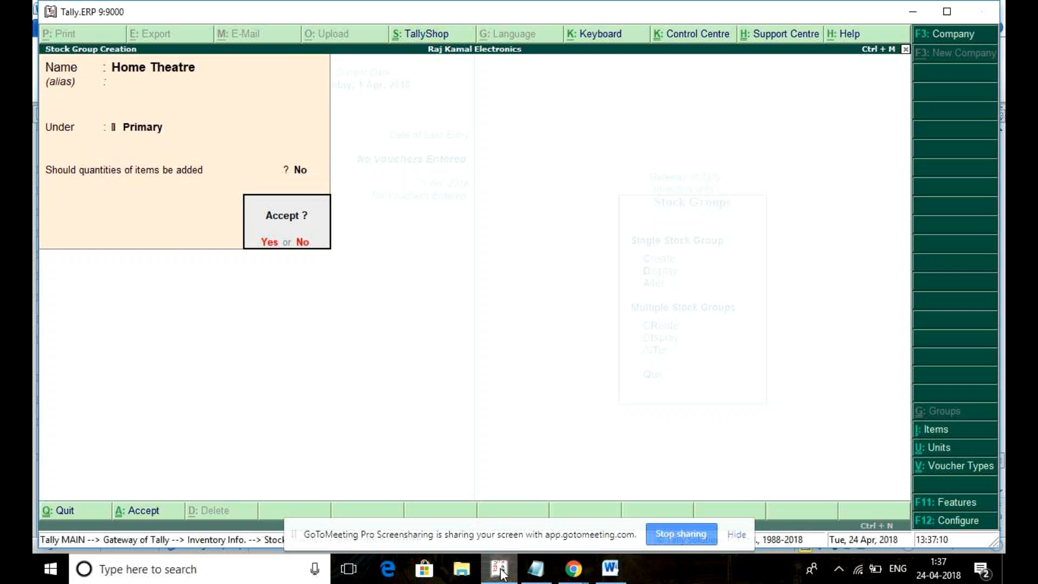
key(Return)
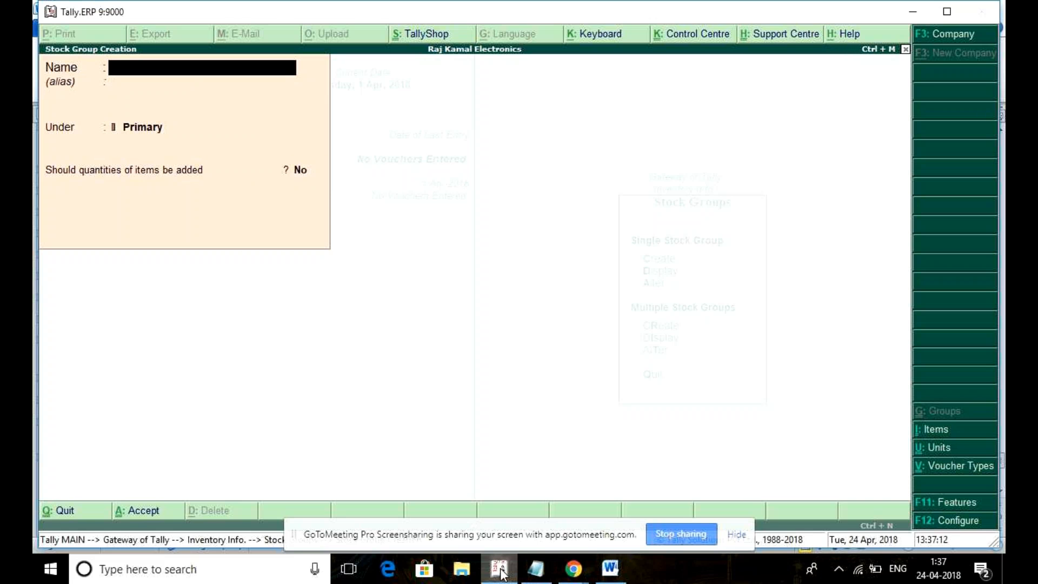
Step: Try to create a single stock group named Sony under Primary
text(Sony)
key(Return)
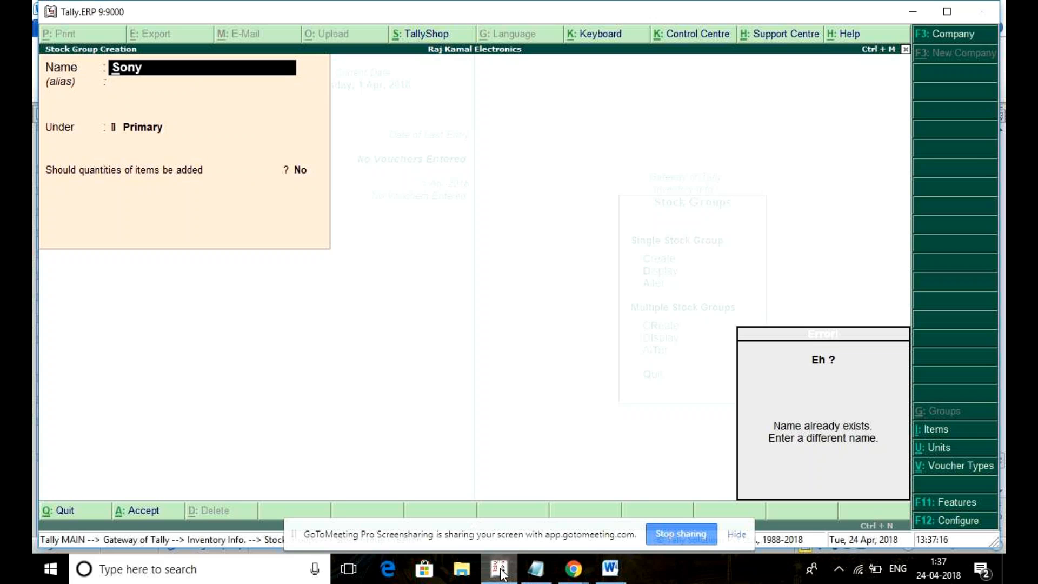
key(Escape)
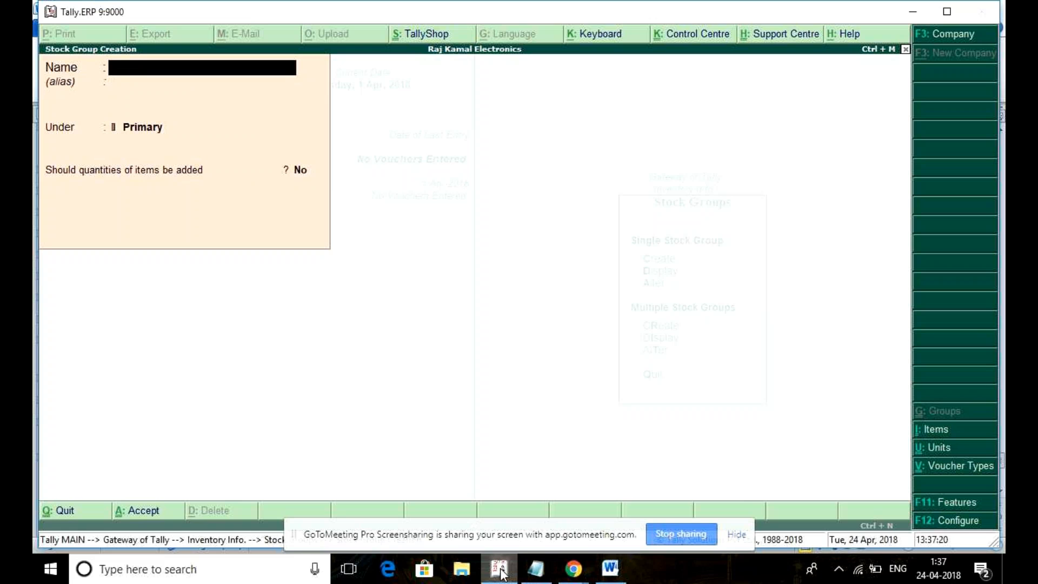
key(Escape)
key(y)
Step: Examine an existing stock group in the multiple stock group alteration and leave it
key(Down)
key(Down)
key(Down)
key(Down)
key(Down)
key(Return)
key(Down)
key(Down)
key(Down)
key(Down)
key(Down)
key(Down)
key(Return)
key(Escape)
key(y)
Step: Try to add a stock group named Sony under Home Theatre in the multiple stock group alteration
key(Up)
key(Up)
key(Up)
key(Up)
key(Up)
key(Return)
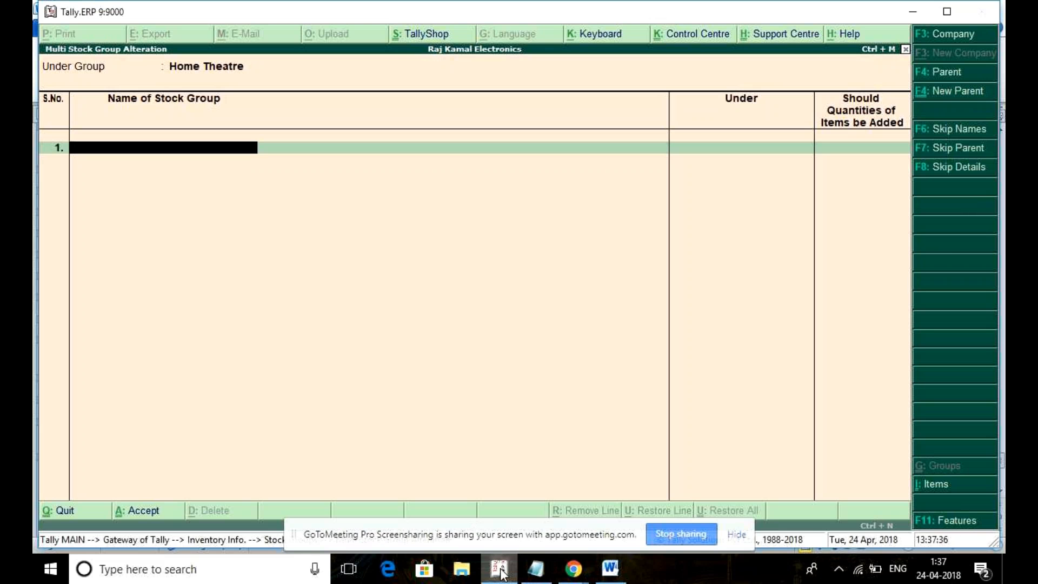
text(Sony)
key(Return)
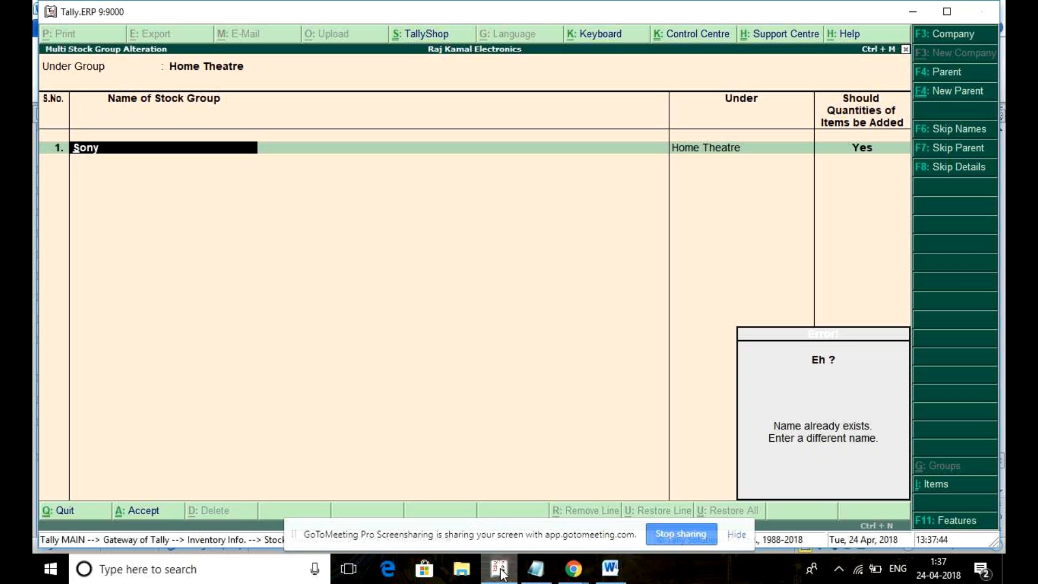
key(BackSpace)
key(Escape)
key(Return)
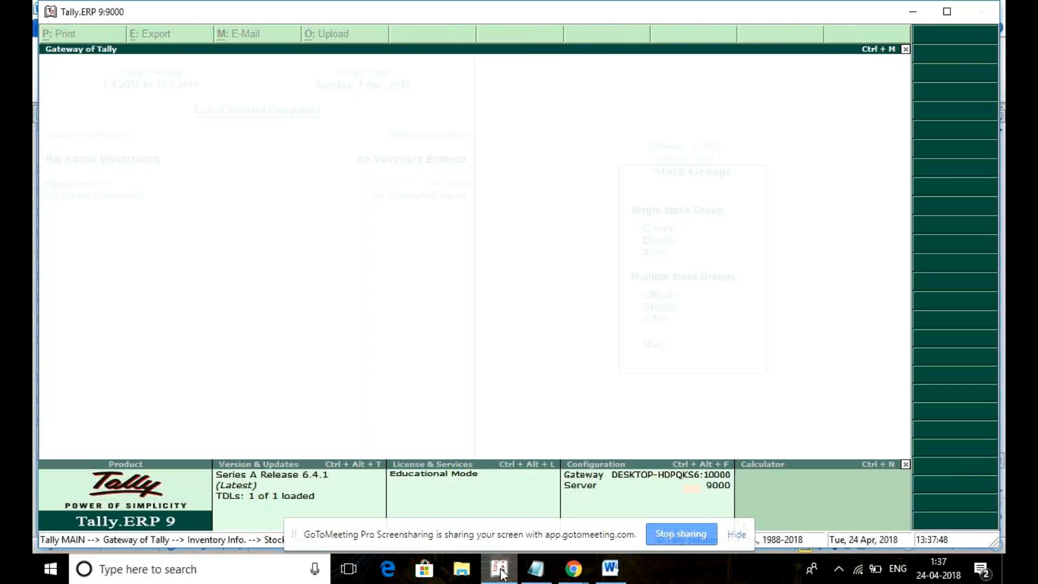
Step: Review the names, parents and quantity settings of all stock groups in the multiple alteration for All Items
key(Up)
key(Return)
key(Down)
key(Up)
key(Down)
key(Up)
key(Down)
key(Up)
key(Up)
key(Down)
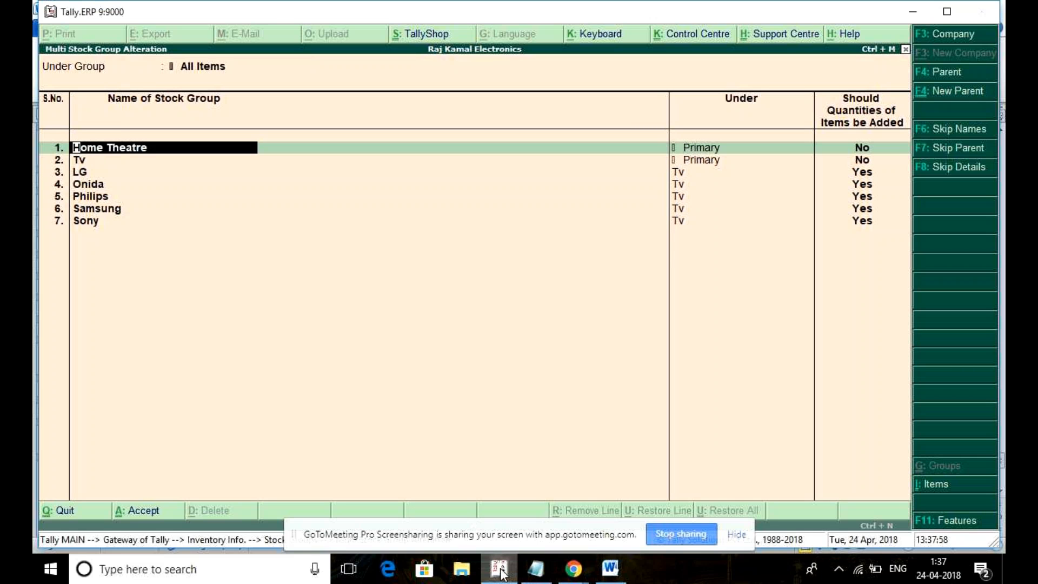
key(Return)
key(Return)
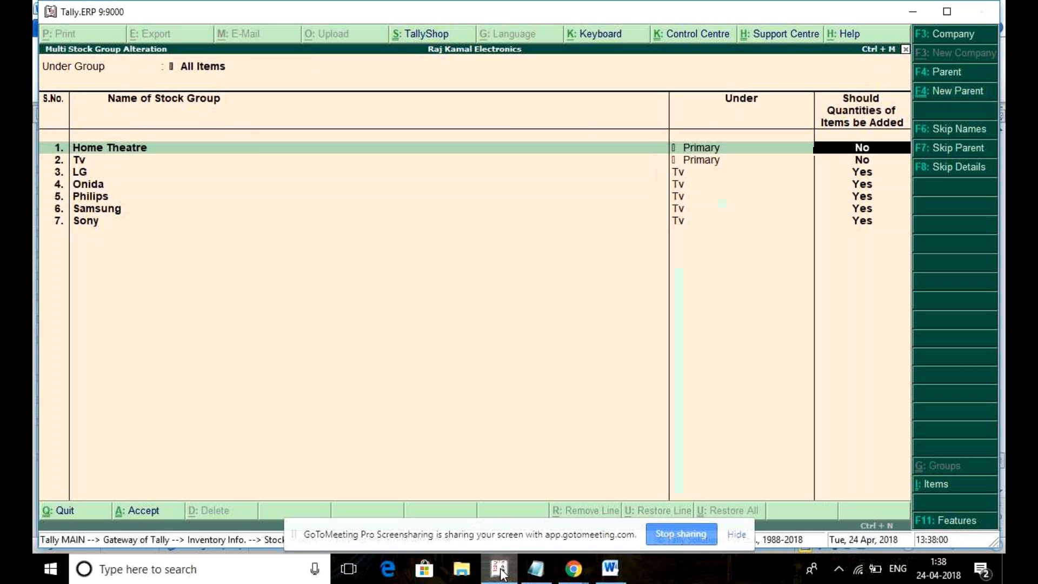
key(Return)
key(Escape)
key(y)
Step: Open the multiple alteration for Home Theatre and check the company's inventory features
key(Down)
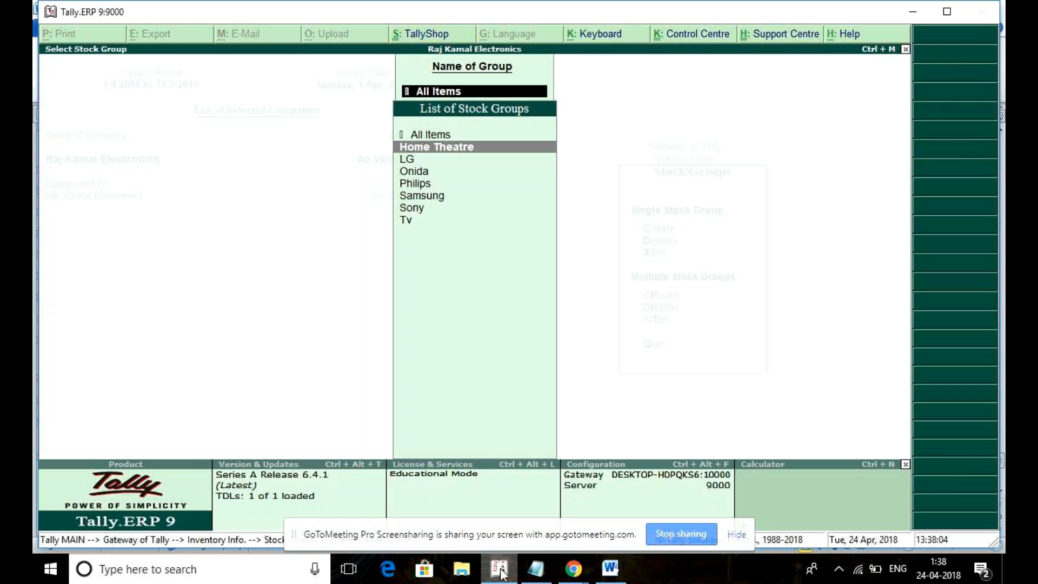
key(Return)
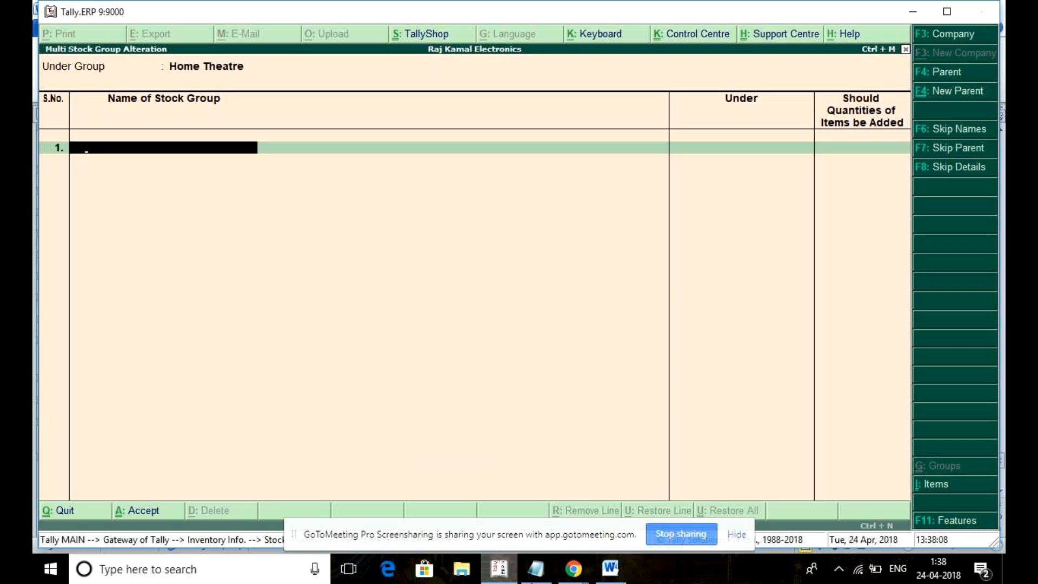
click(976, 522)
key(Escape)
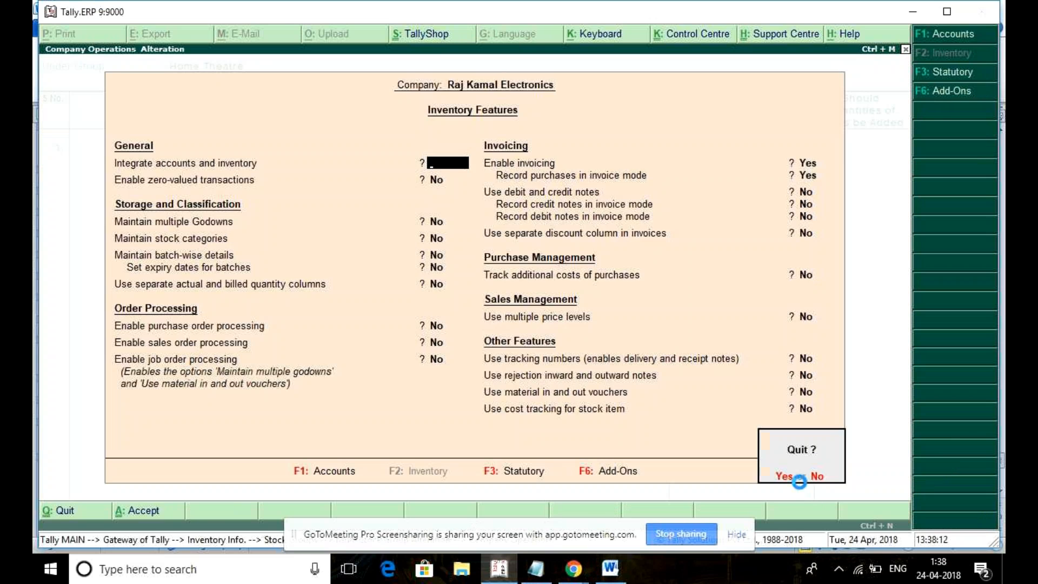
key(Return)
click(944, 488)
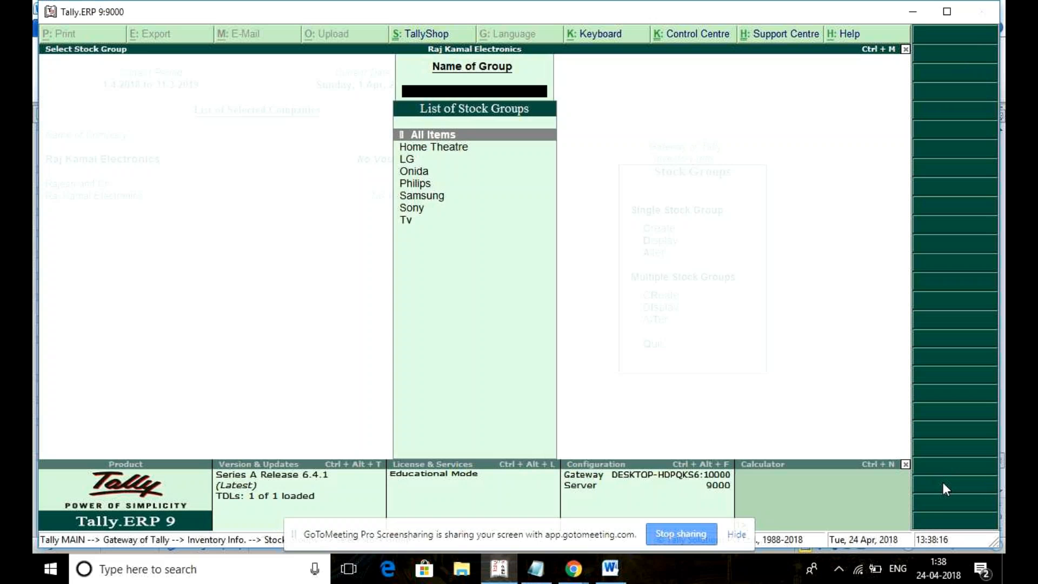
Step: Look up the Home Theatre group and the other existing stock groups through the stock group display
key(Escape)
key(Down)
key(Up)
key(Return)
key(Down)
key(Down)
key(Return)
key(Down)
key(Up)
key(Return)
key(BackSpace)
key(Escape)
key(y)
key(Down)
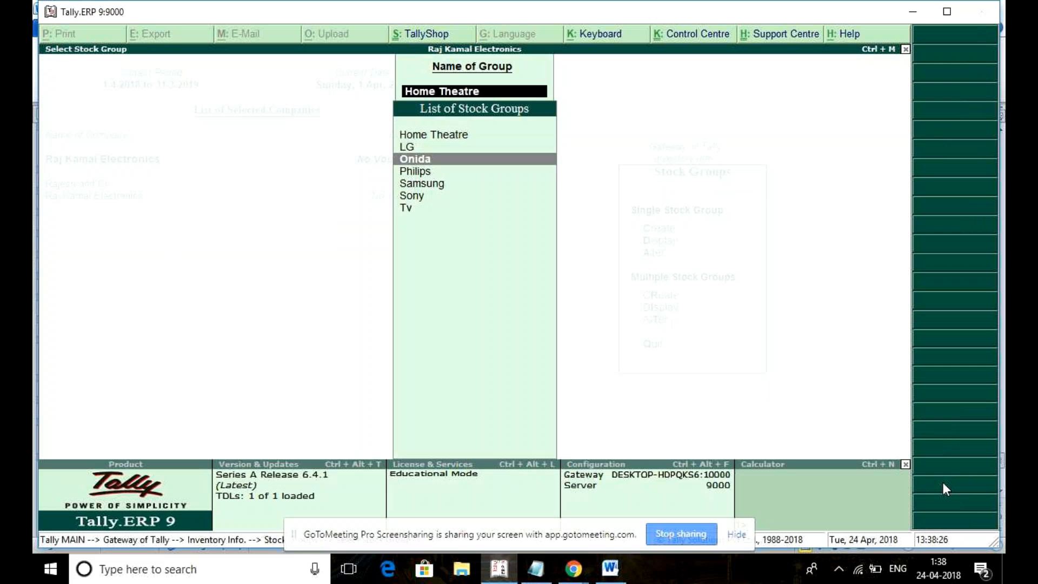
key(Down)
key(Down)
key(Up)
key(Up)
key(Up)
key(Up)
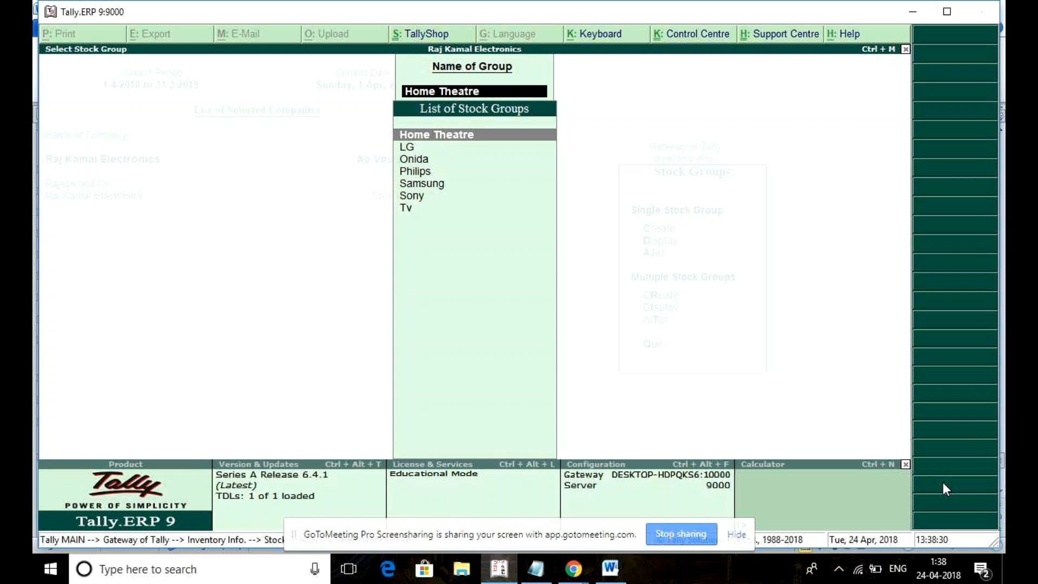
key(Escape)
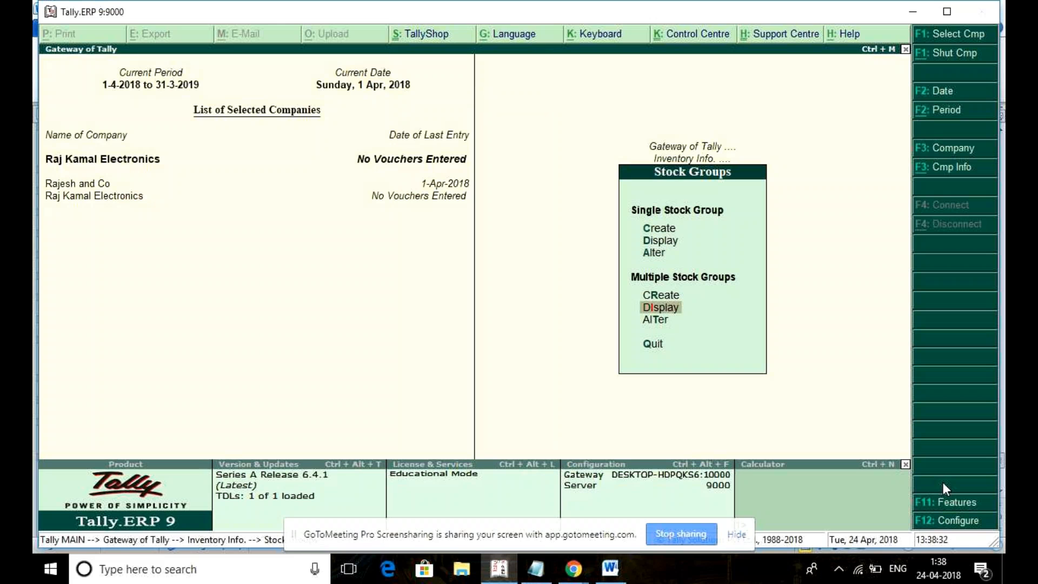
Step: Enter a stock group named Phiilips under Home Theatre in the multiple alteration, with its quantities added
key(Up)
key(Down)
key(Down)
key(Return)
key(Down)
key(Down)
key(Down)
key(Down)
key(Down)
key(Down)
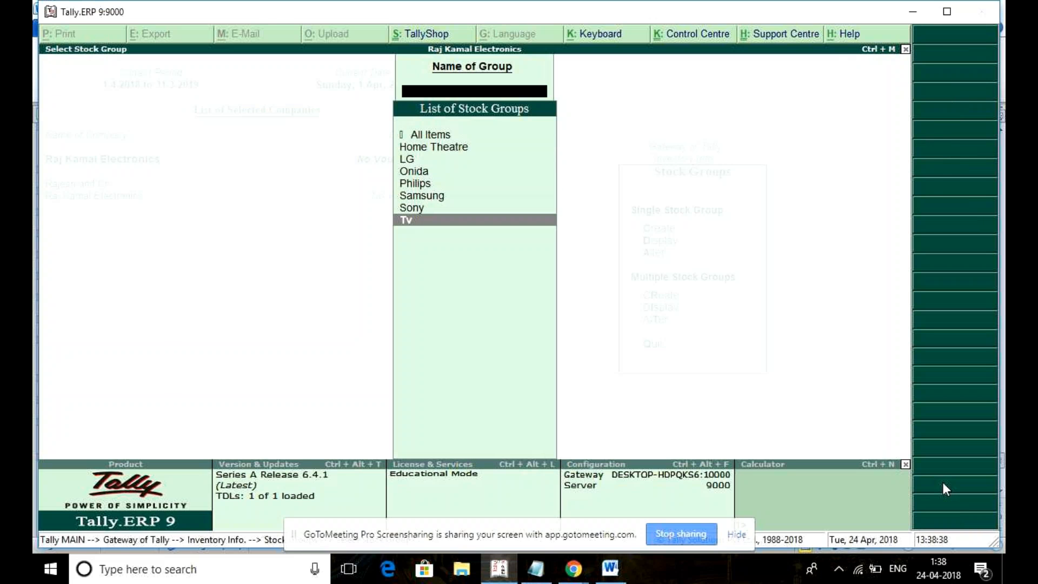
key(Up)
key(Up)
key(Up)
key(Up)
key(Up)
key(Up)
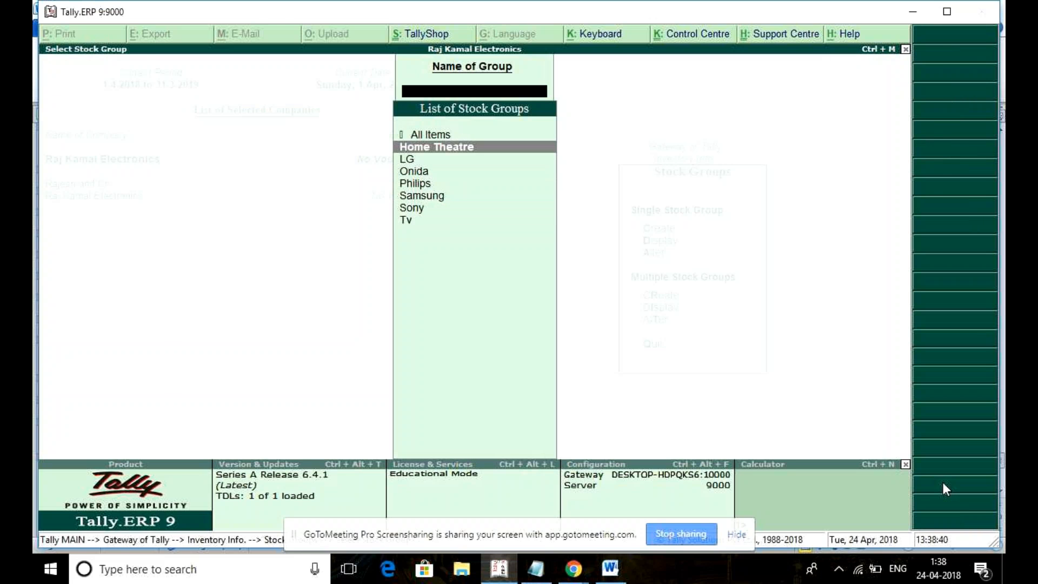
key(Return)
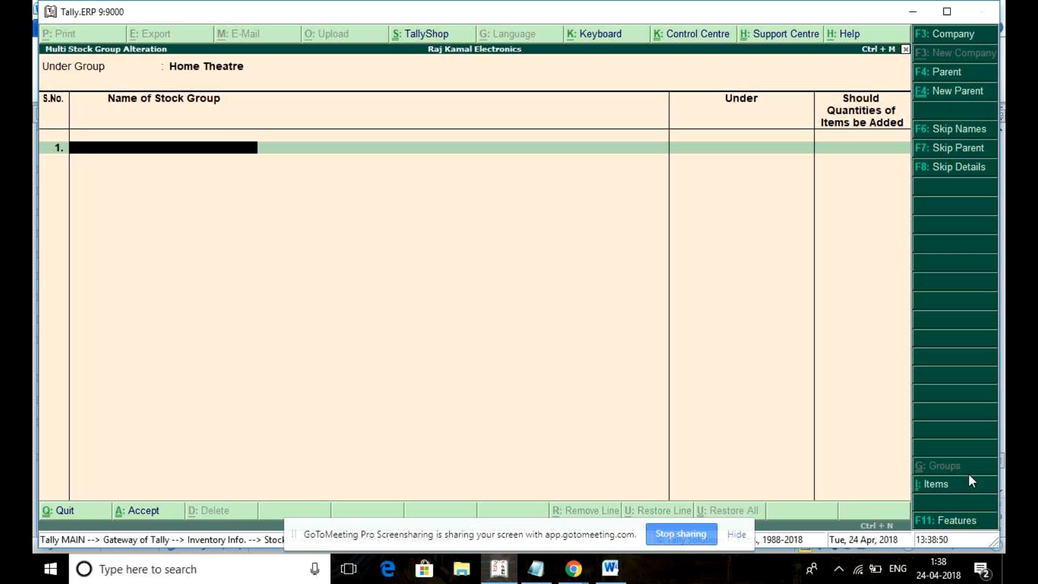
text(Phiilips)
key(Return)
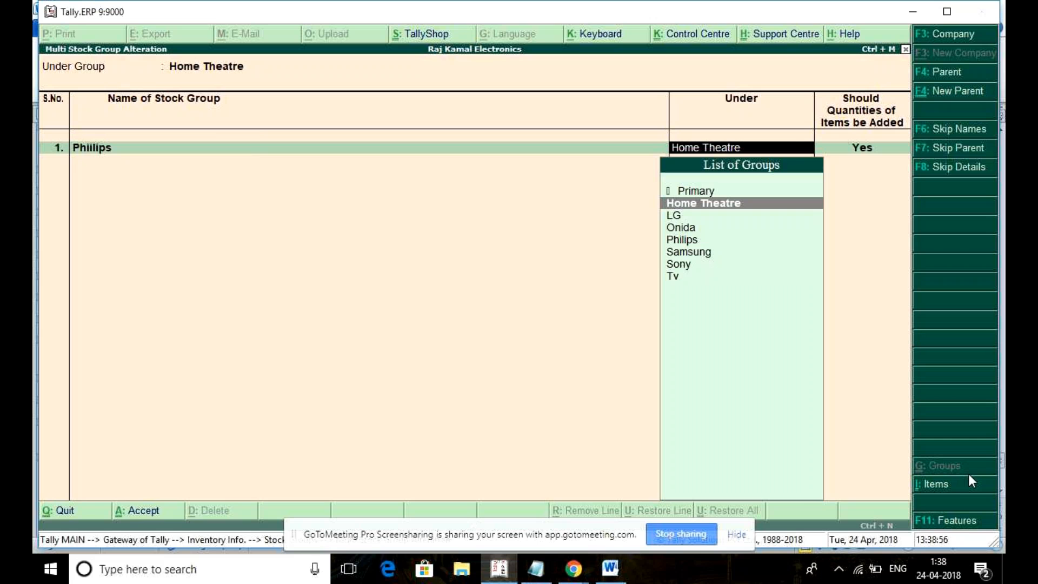
key(Return)
key(Return)
Step: Try Sony and Sonys as the second stock group under Home Theatre, and discard the multiple alteration
text(Sony)
key(Return)
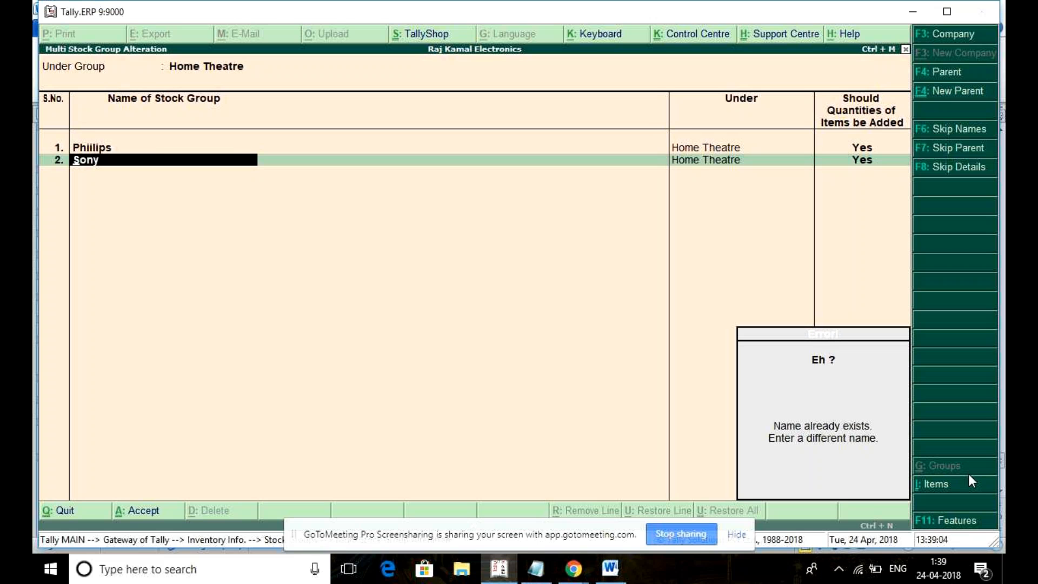
key(Escape)
text(Sonys)
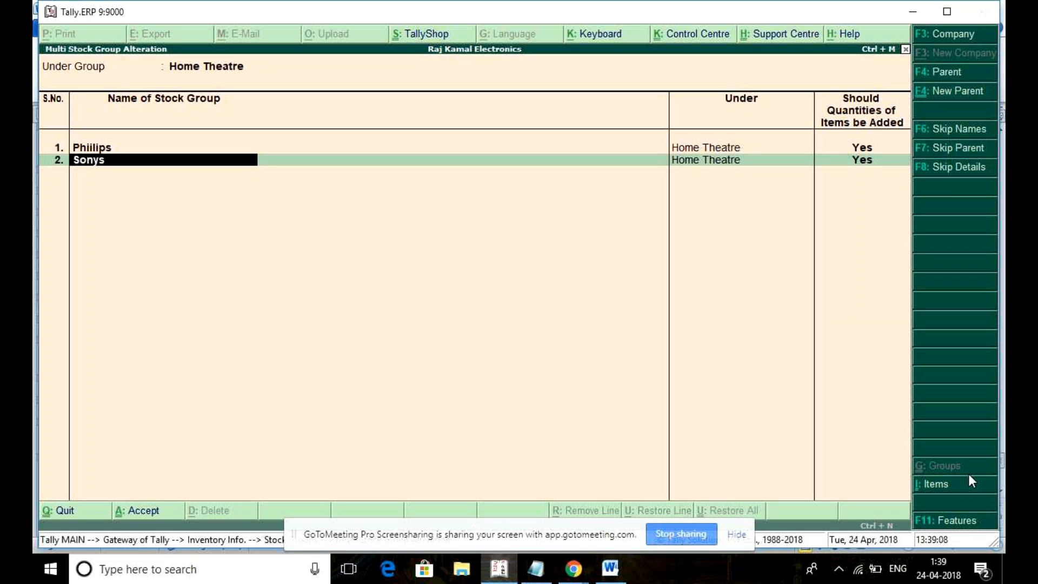
key(Return)
key(BackSpace)
key(Up)
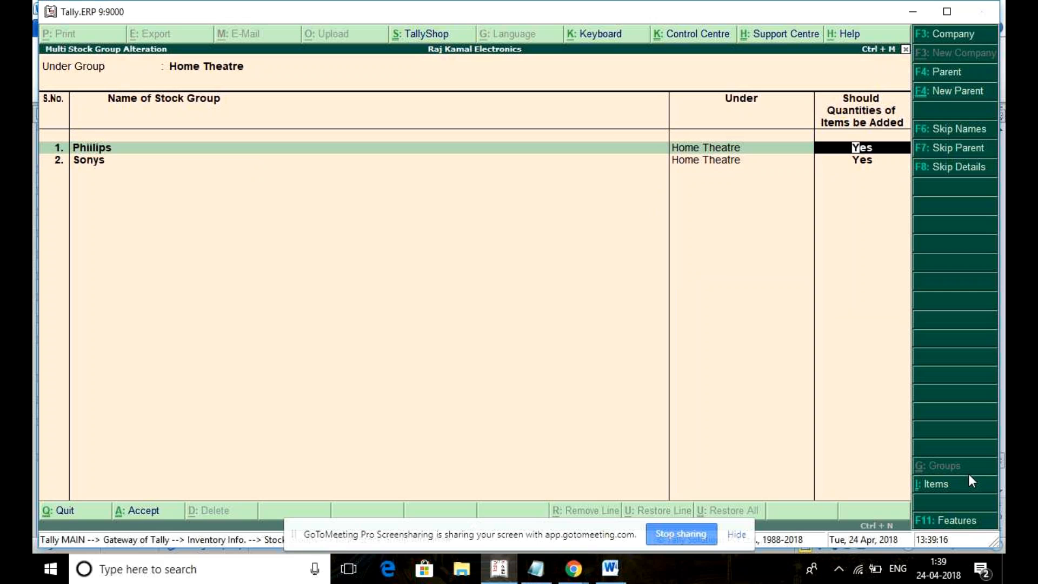
key(Escape)
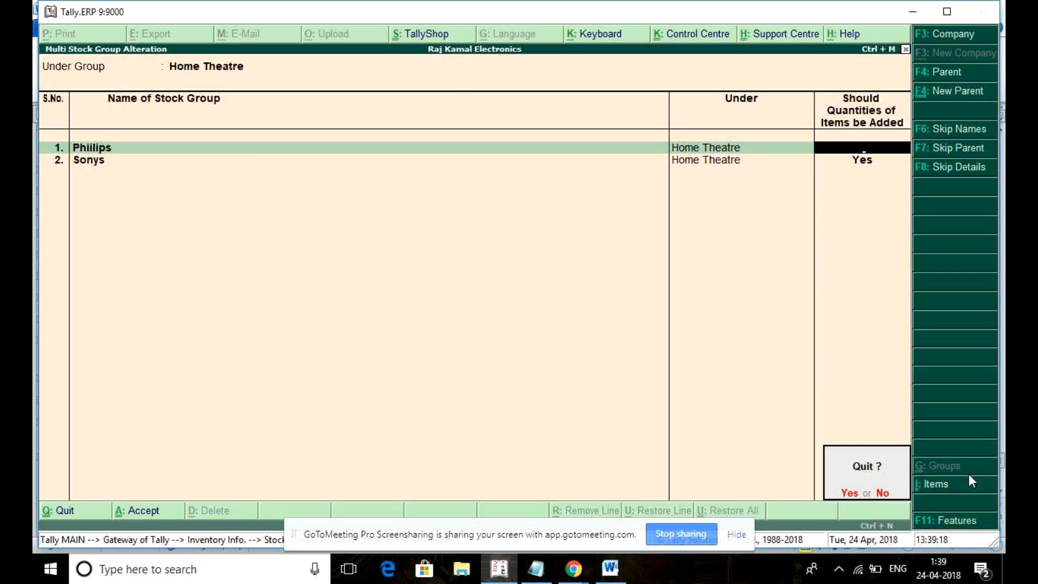
key(y)
key(BackSpace)
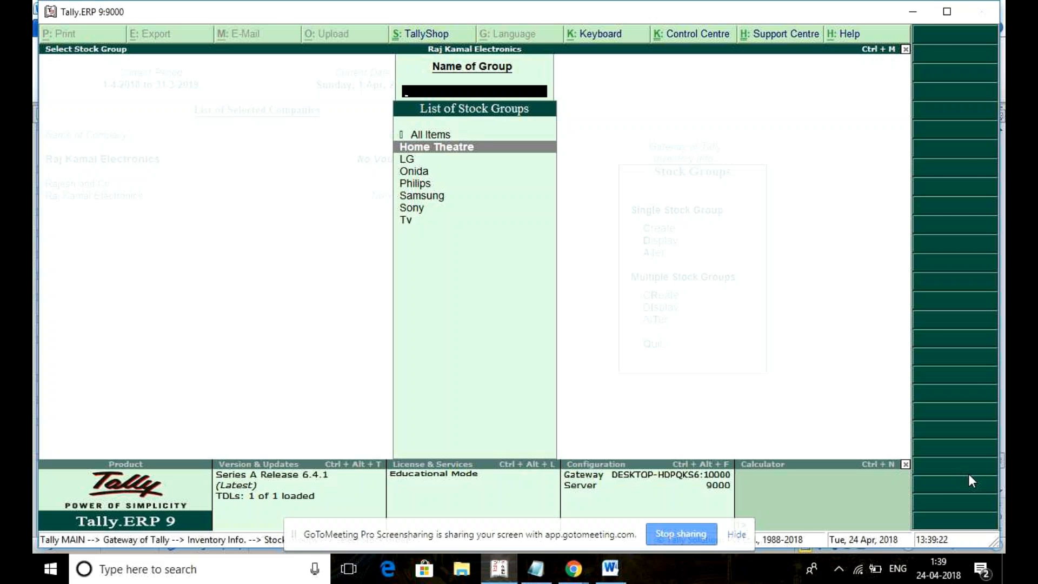
key(Escape)
Step: Switch to Word to check the stock table in Charts of Accounts, and return to Tally.ERP 9
key(Up)
key(Up)
key(Up)
key(Up)
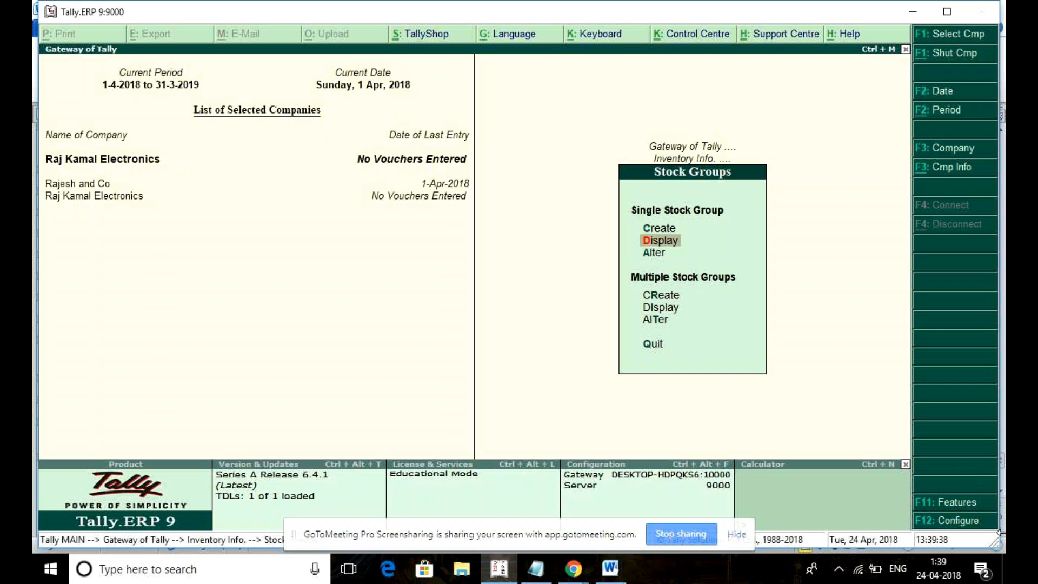
click(616, 568)
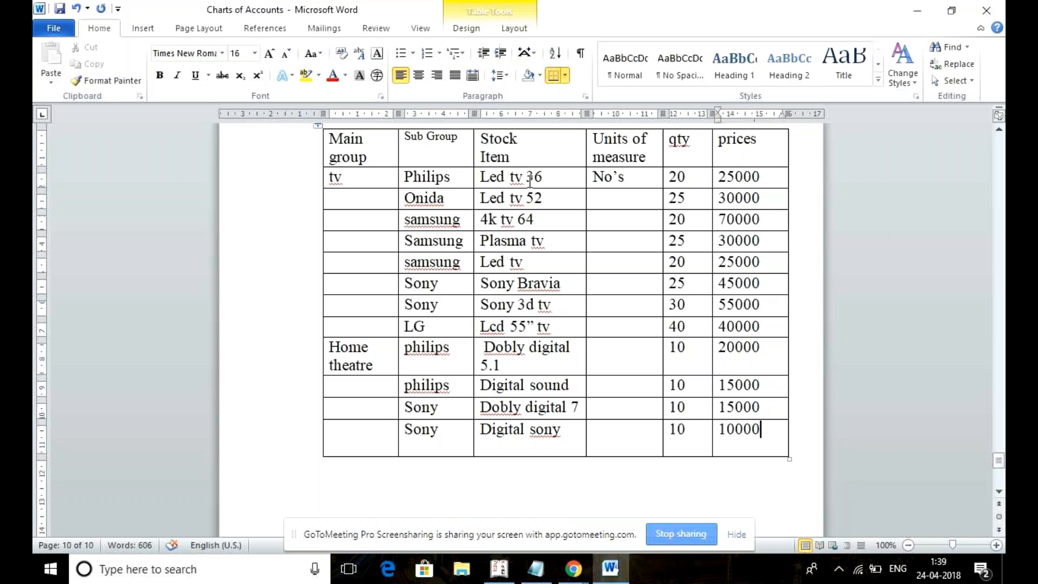
click(507, 568)
Step: Create a simple unit of measure with symbol nos, formal name Numbers and 0 decimal places
key(Escape)
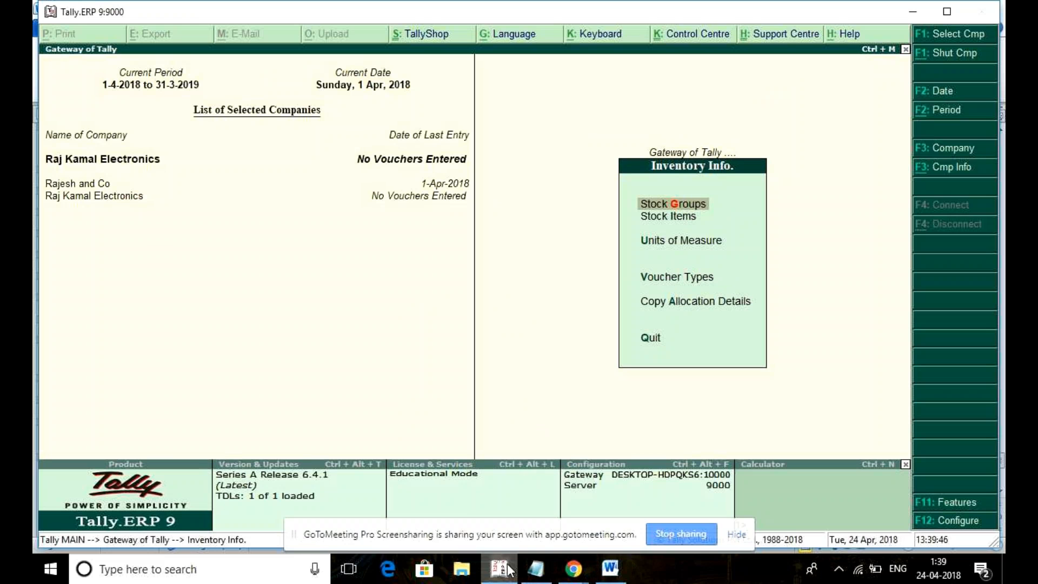
key(Down)
key(Down)
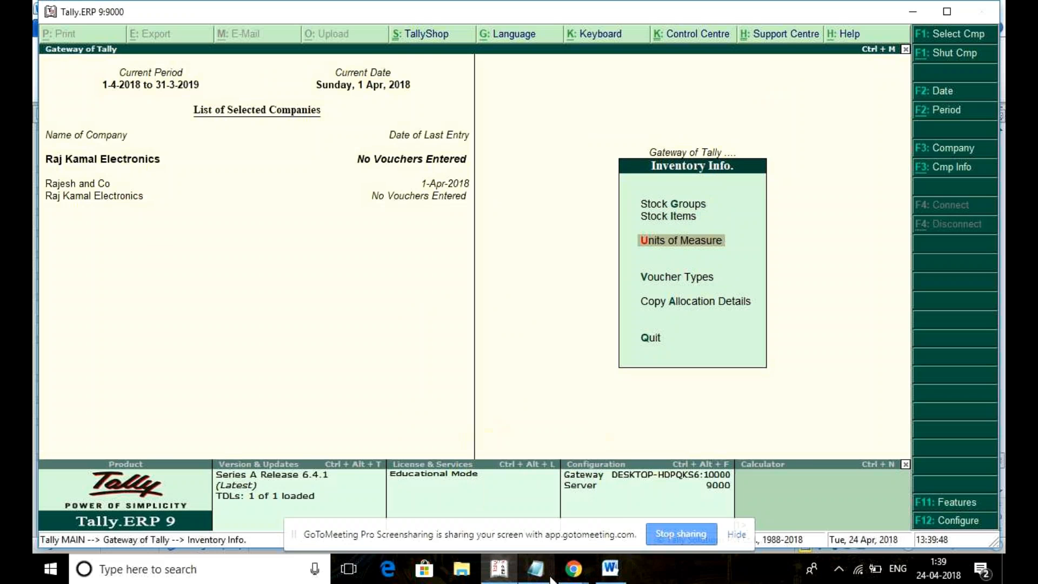
key(Return)
key(Return)
text(nos)
key(Return)
text(Numbers)
key(Return)
key(Return)
key(Return)
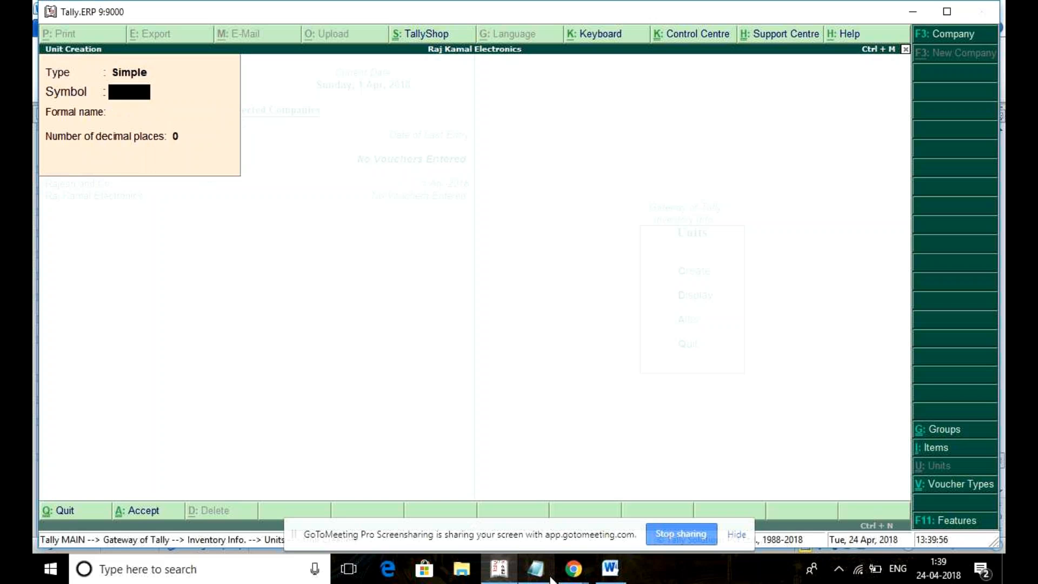
key(Escape)
key(Return)
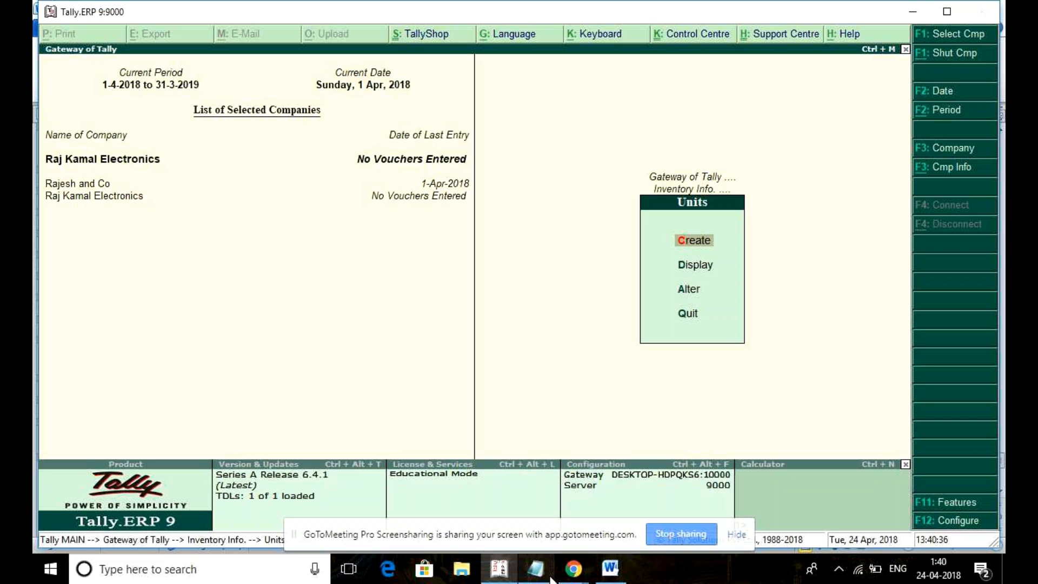
Step: Recheck the groups, stock items and units of measure in the Word stock table
click(613, 579)
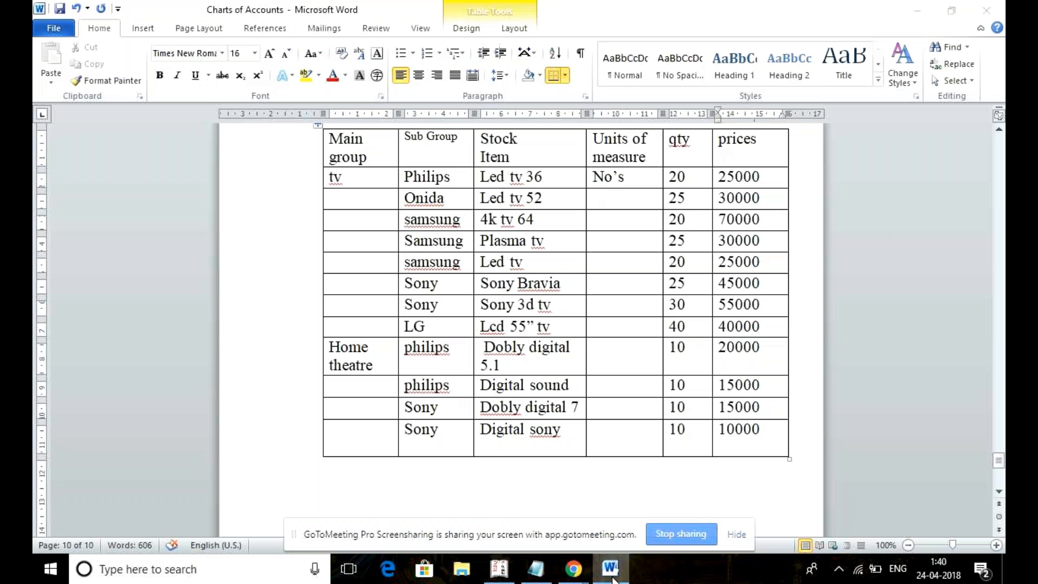
click(613, 580)
key(Escape)
key(Escape)
key(Return)
key(Return)
key(Down)
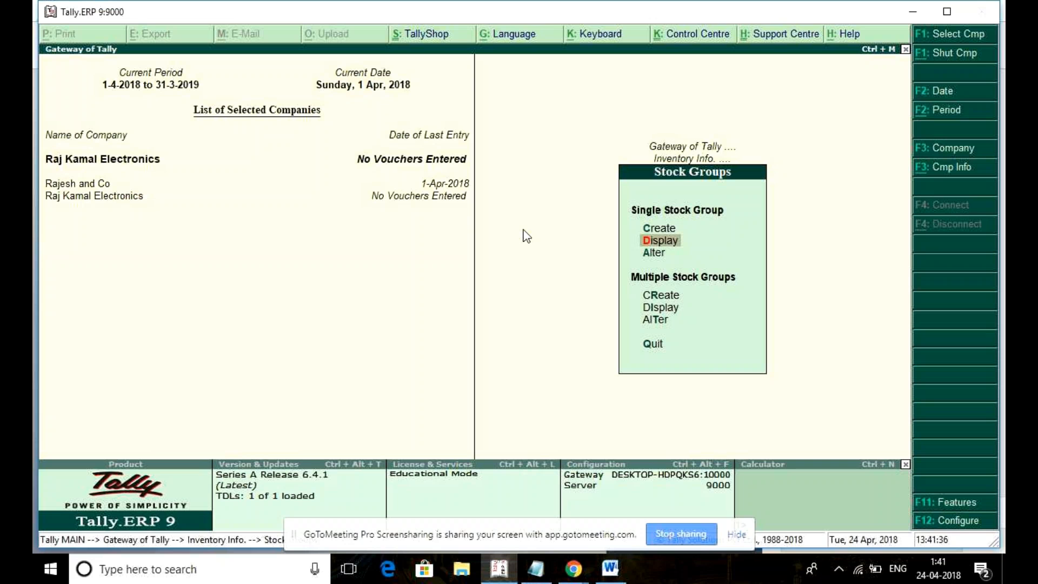
key(Escape)
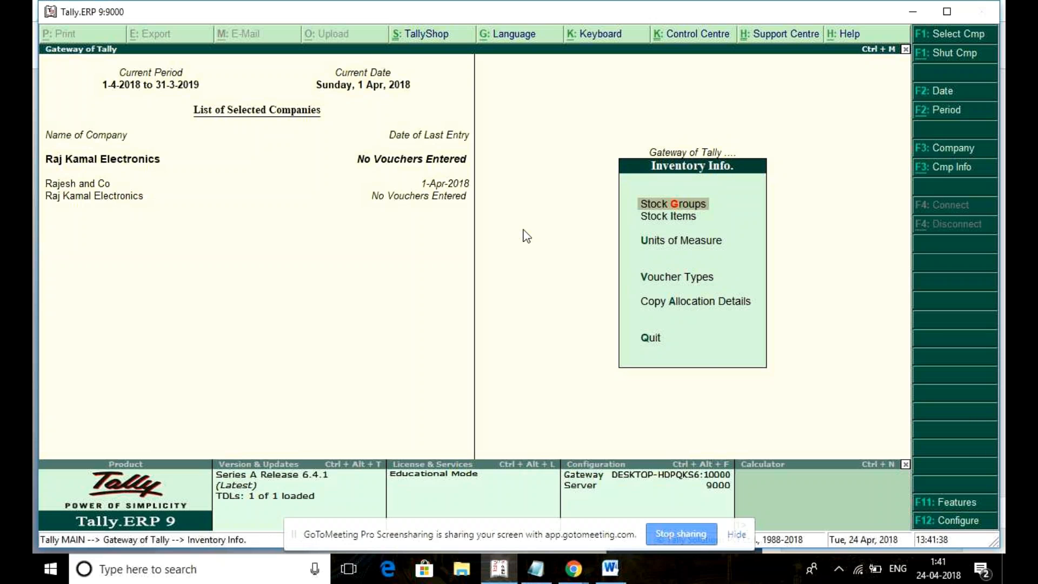
key(Down)
key(Down)
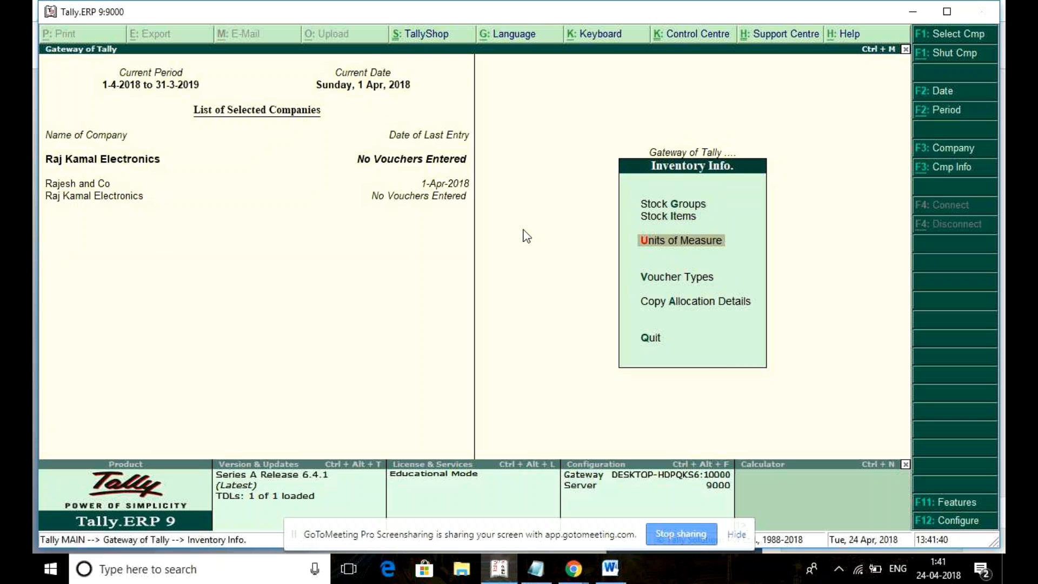
Step: Create a simple unit of measure with symbol pcs, formal name Pieces and 0 decimal places
key(Return)
key(Return)
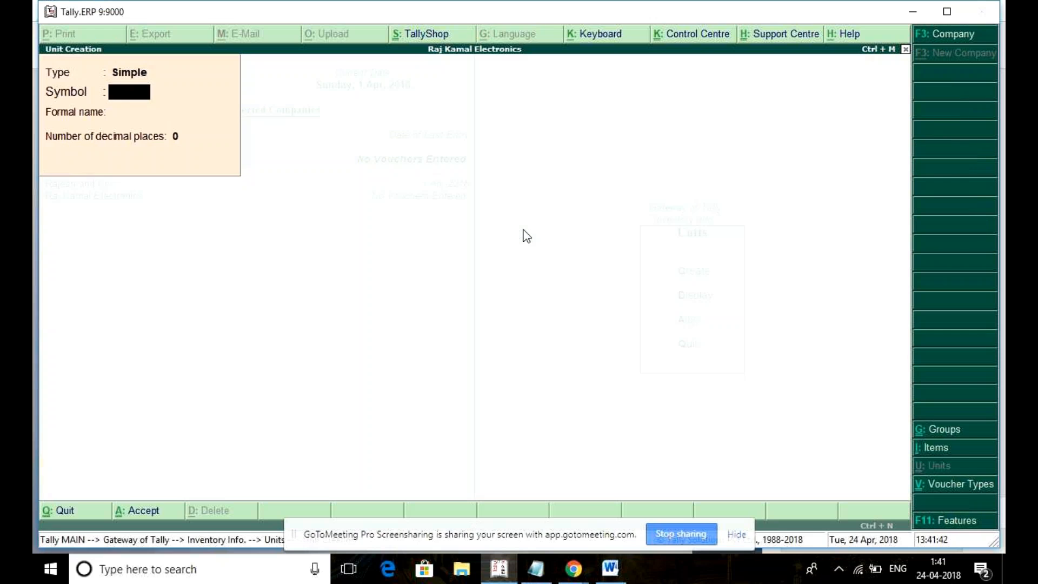
text(pcs)
key(Return)
text(P)
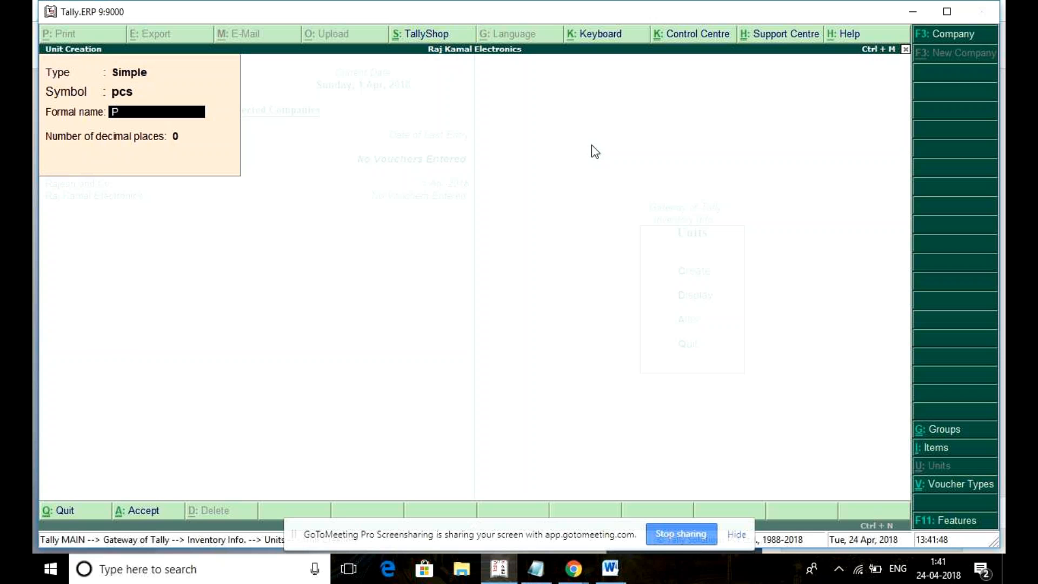
text(iecw)
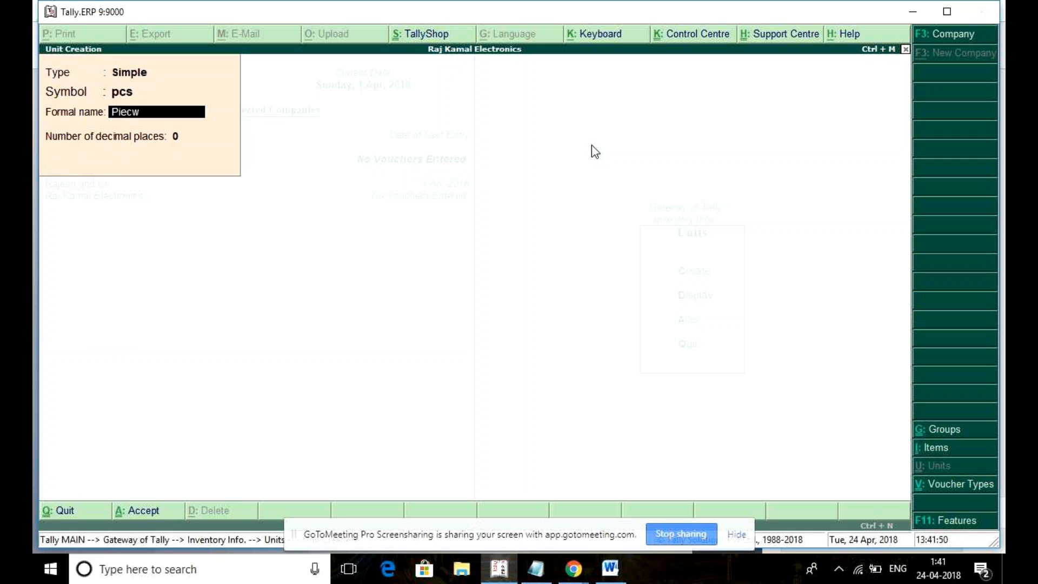
key(BackSpace)
text(es)
key(Return)
key(Return)
key(Return)
key(Escape)
key(Return)
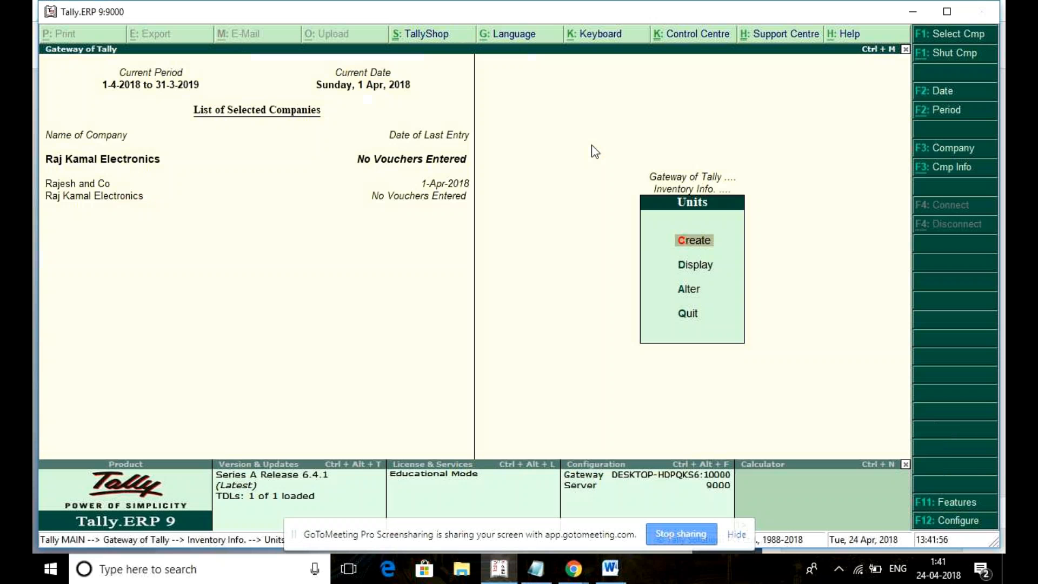
Step: Alter the Numbers unit of measure so its symbol is no, and save it
key(Down)
key(Down)
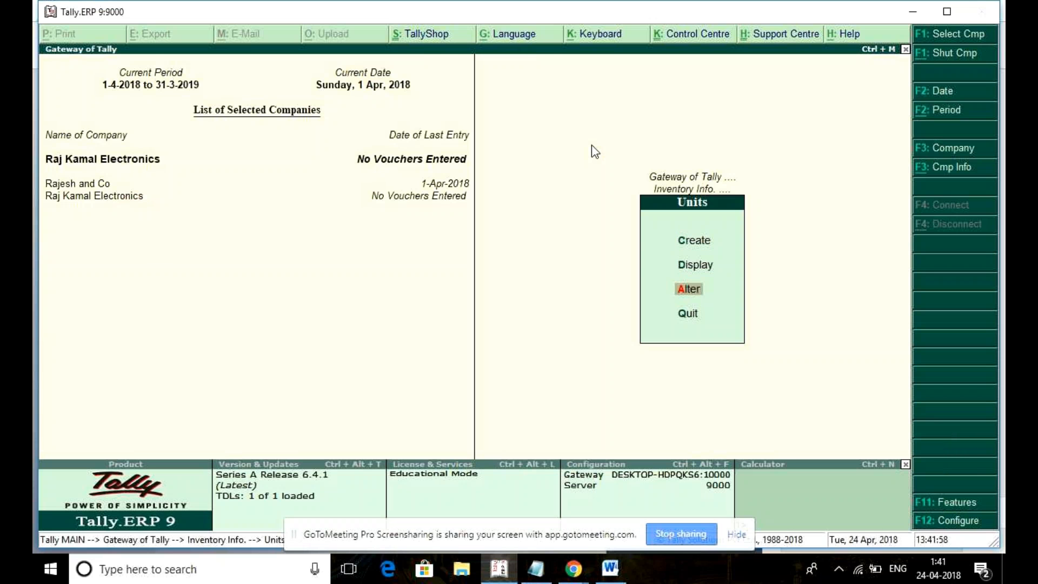
key(Return)
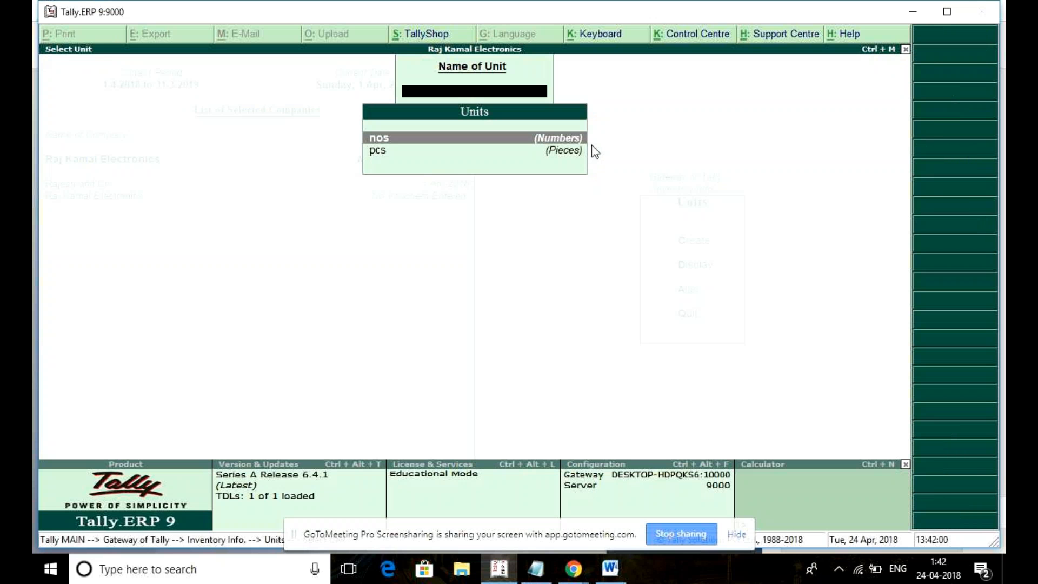
key(Return)
text(no)
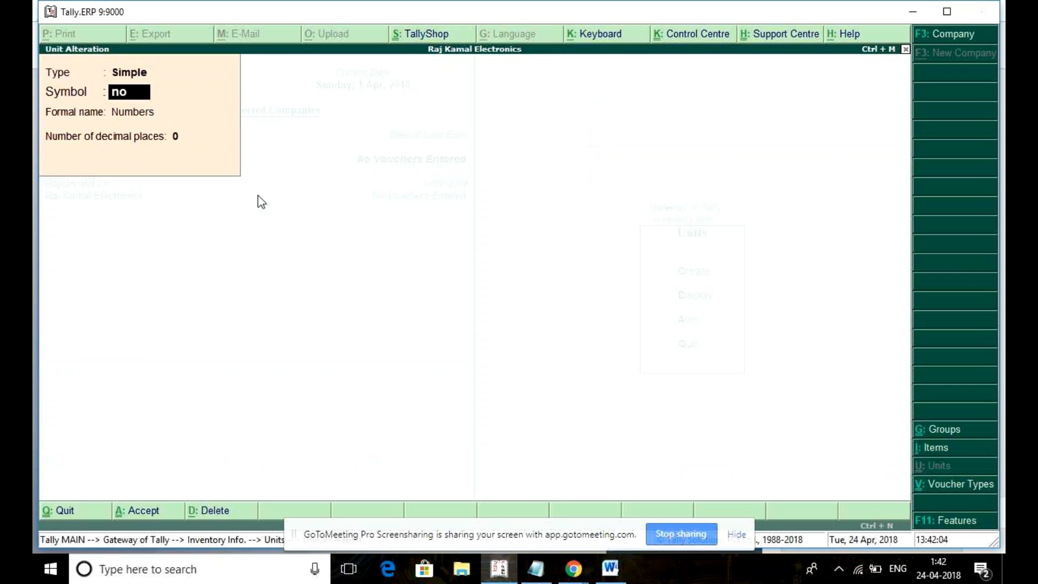
key(Return)
key(Return)
key(Return)
key(Return)
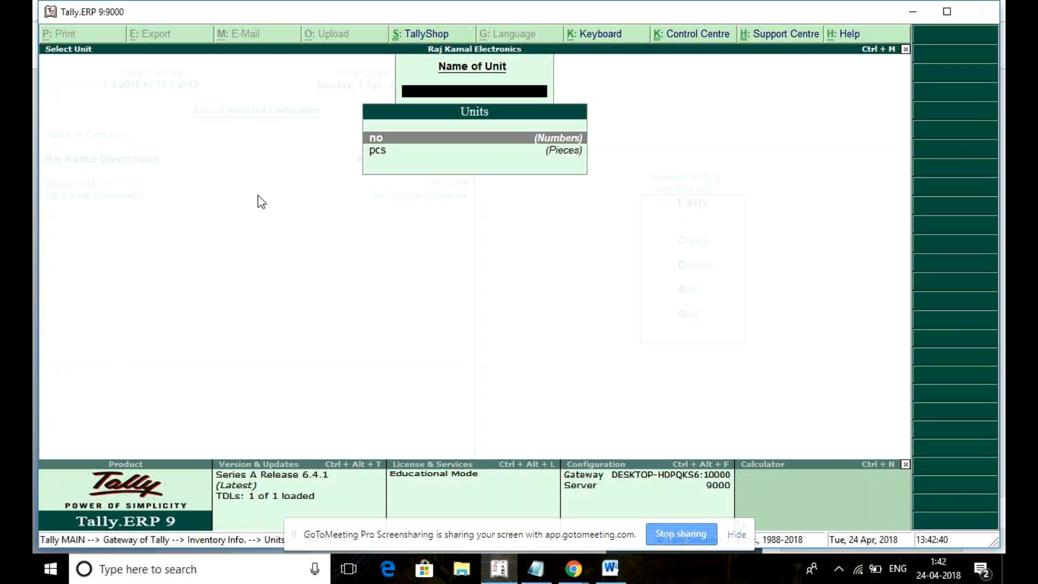
Step: Review the settings of the Numbers unit, leave it unaltered and return to the inventory masters
key(Return)
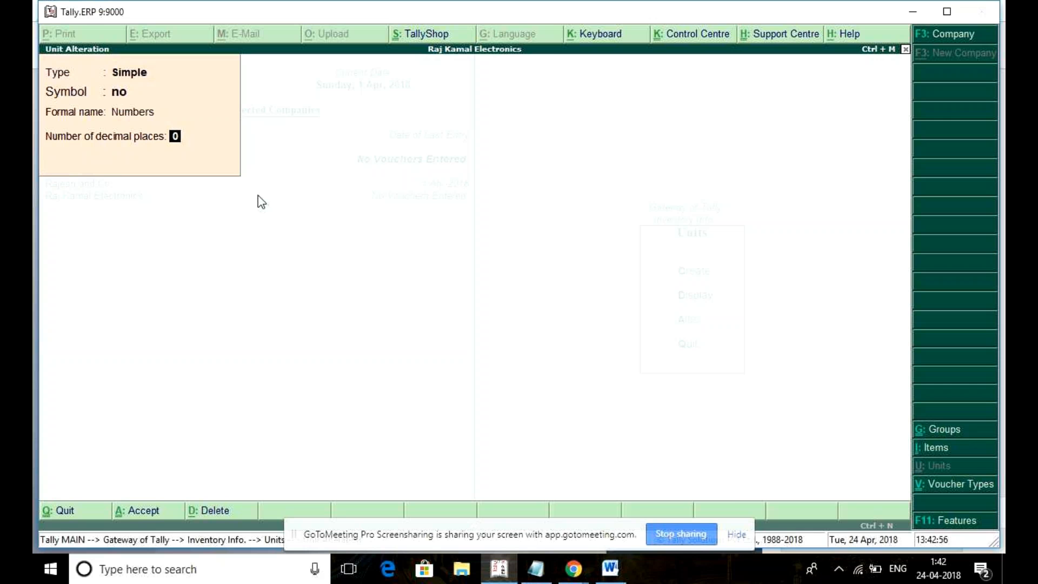
key(Escape)
key(Return)
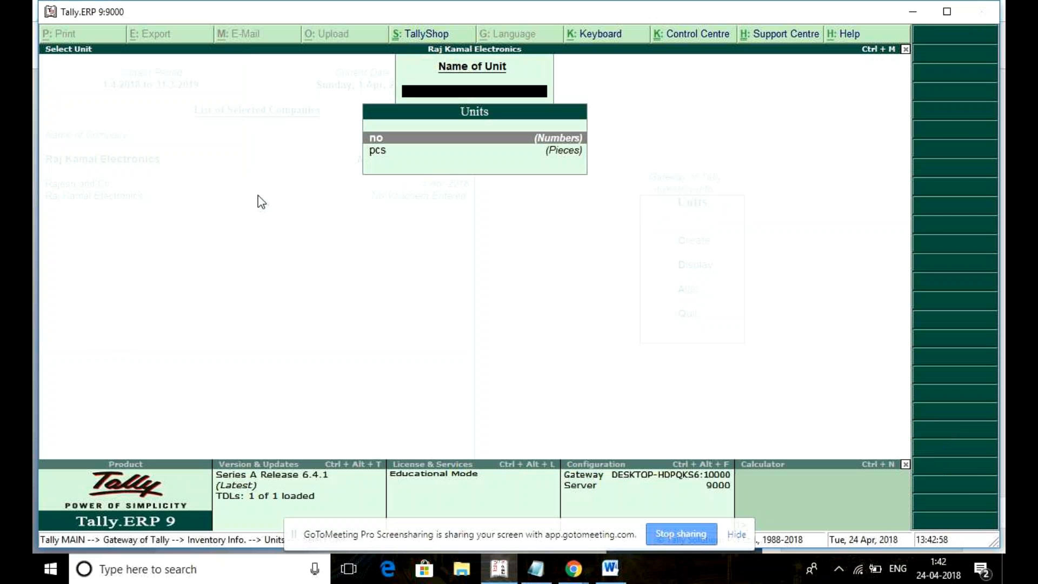
key(Escape)
key(Escape)
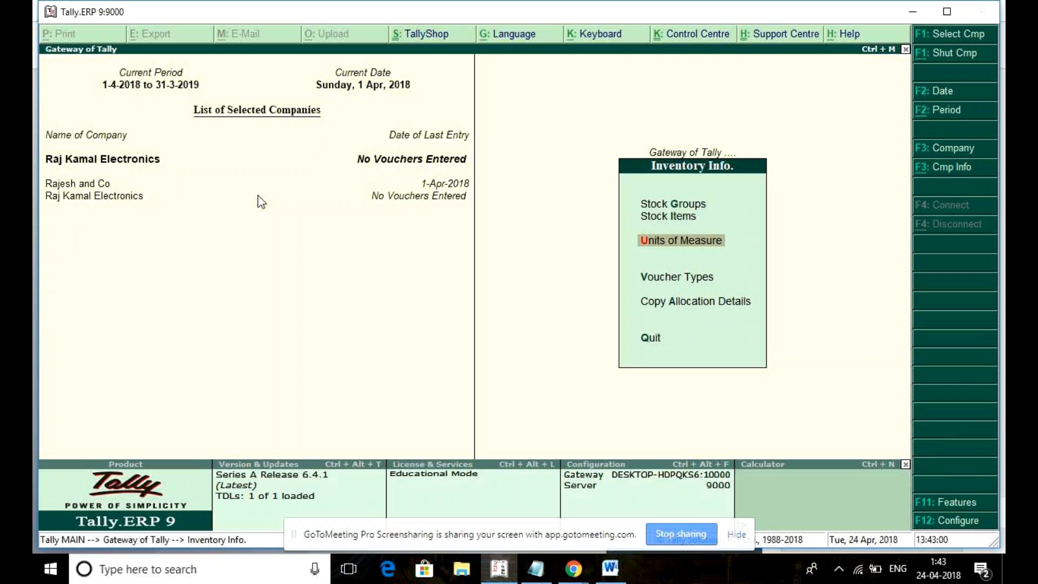
Step: Open creation of a single stock item, and check the first item in the Word stock table
key(Up)
key(Up)
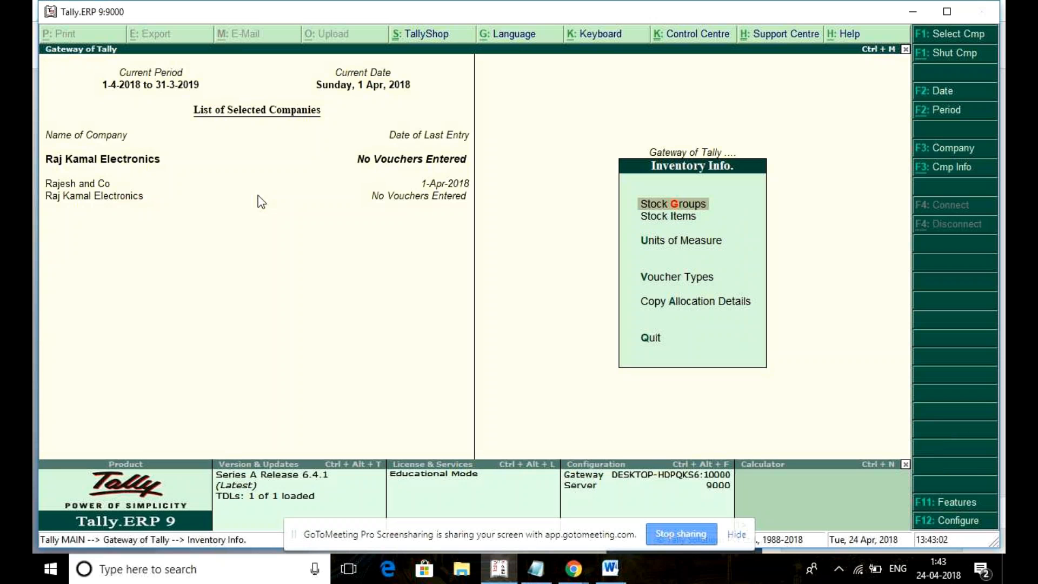
key(Down)
key(Up)
key(Down)
key(Down)
key(Up)
key(Return)
key(Return)
key(alt+Tab)
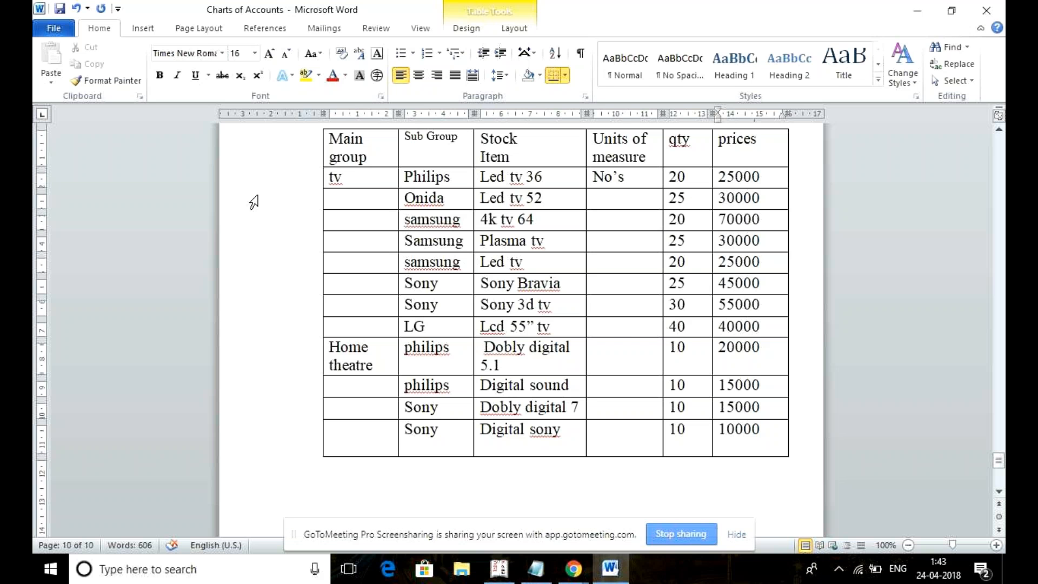
key(alt+Tab)
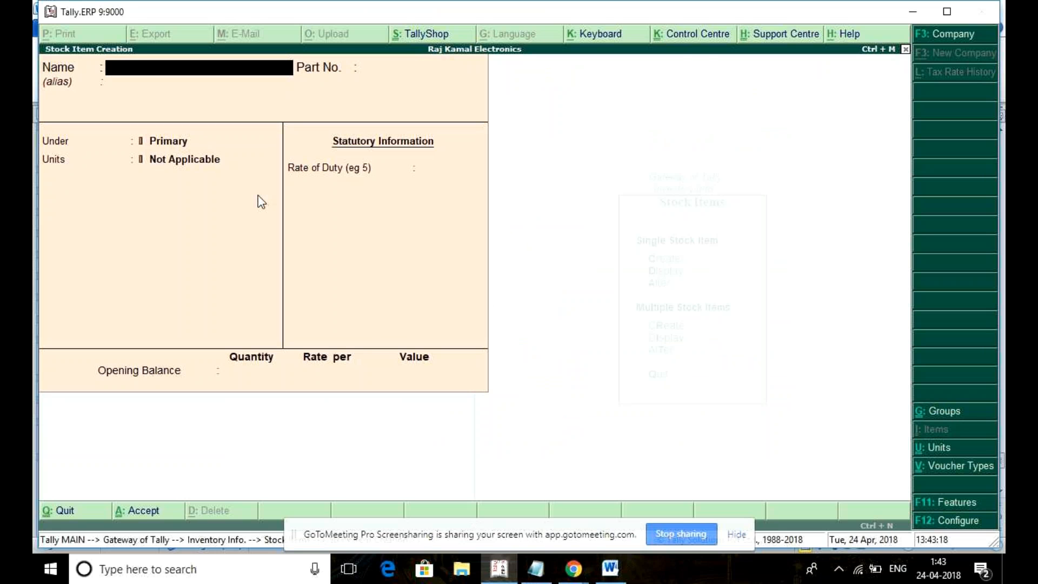
Step: Name the new stock item Led Tv 36 Philips, without an alias or part number
text(Led Tv 36 P)
key(BackSpace)
key(BackSpace)
key(Return)
key(Return)
key(Return)
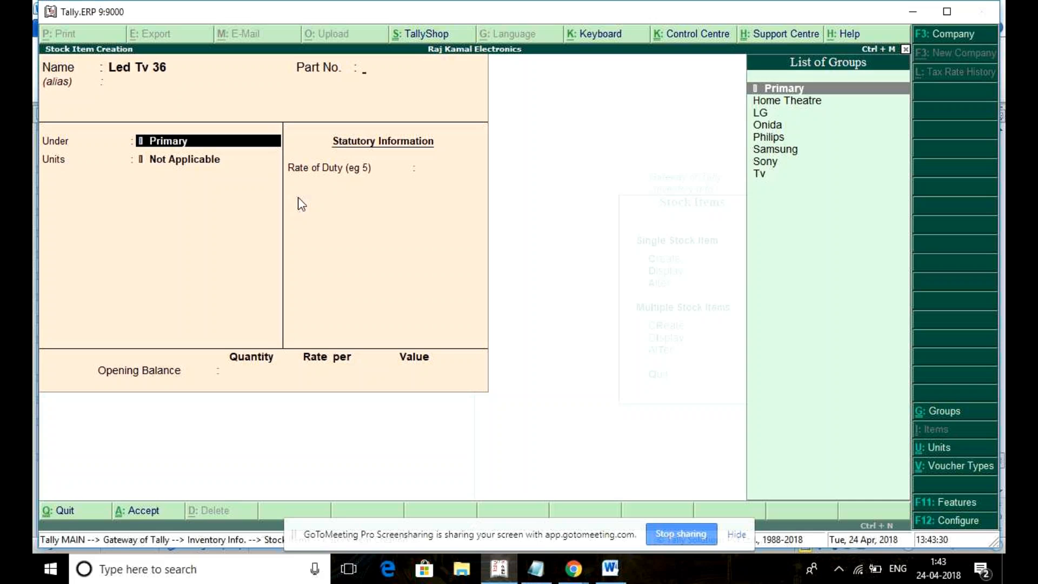
key(BackSpace)
key(BackSpace)
key(BackSpace)
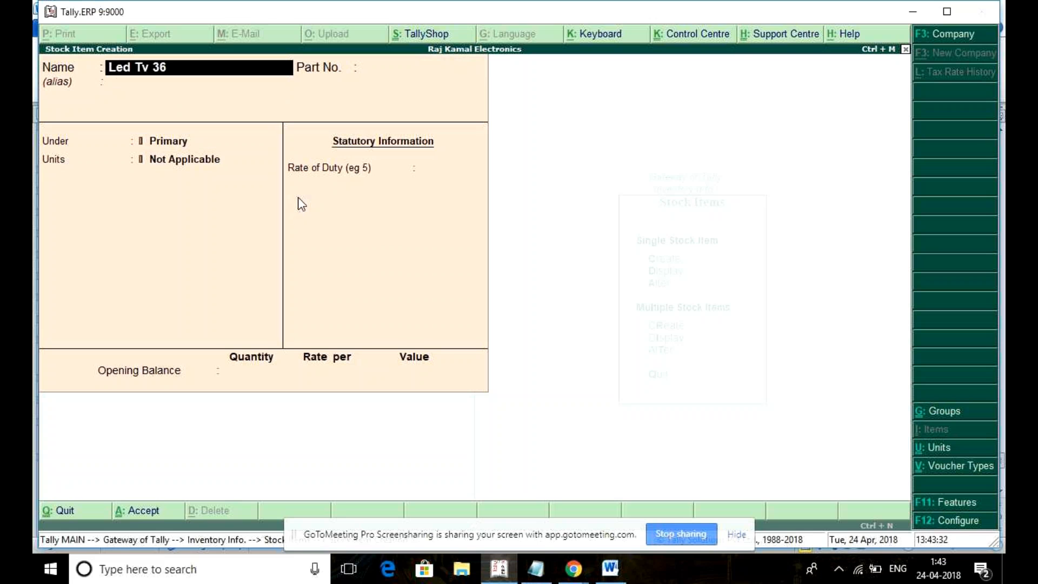
text(Philips)
key(Return)
key(Return)
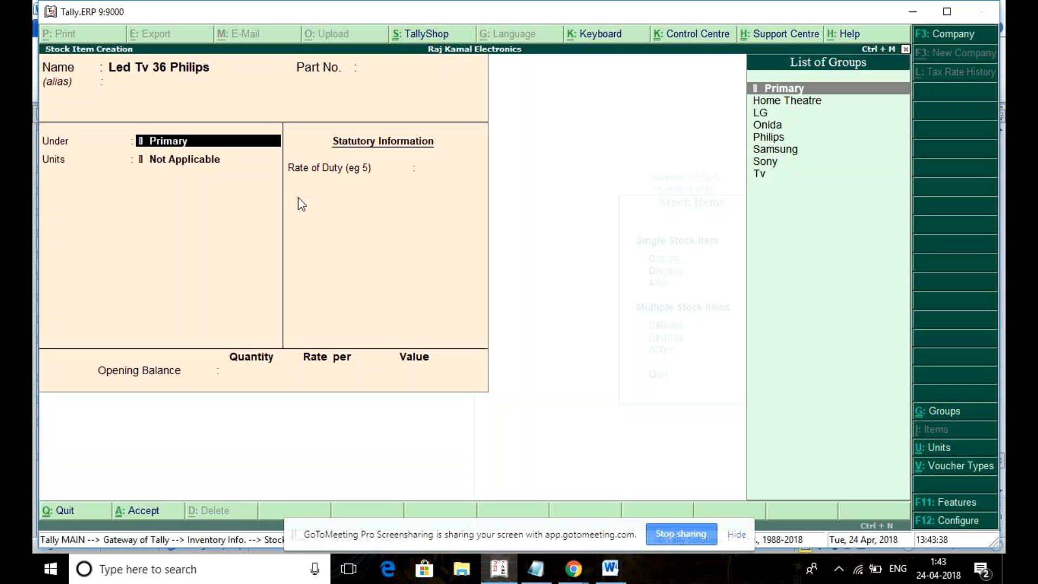
Step: Place Led Tv 36 Philips under the Philips group with unit no and no alternate unit
key(Down)
key(Down)
key(Down)
key(Down)
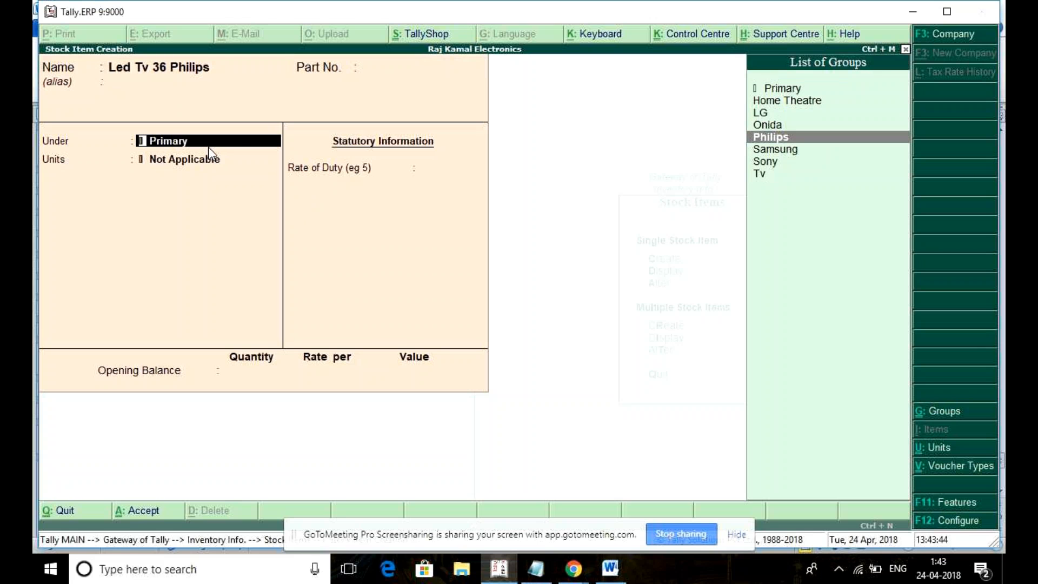
key(Return)
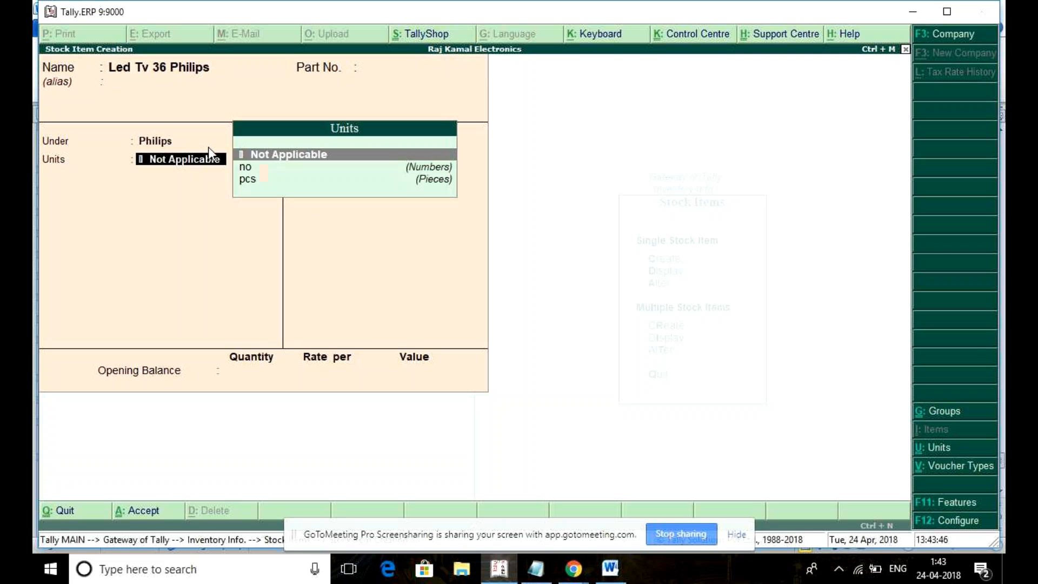
key(Down)
key(Down)
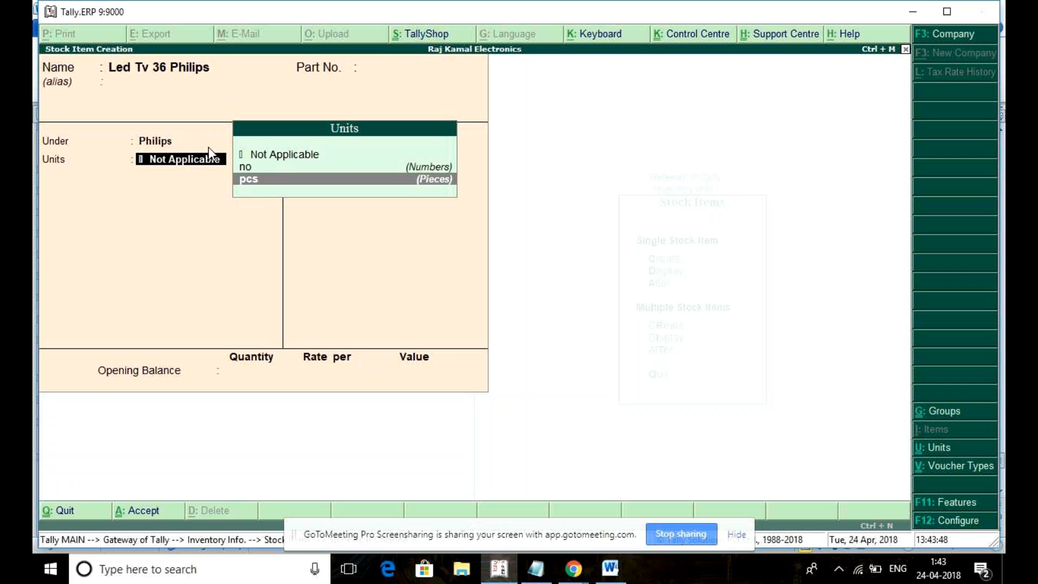
key(Up)
key(Return)
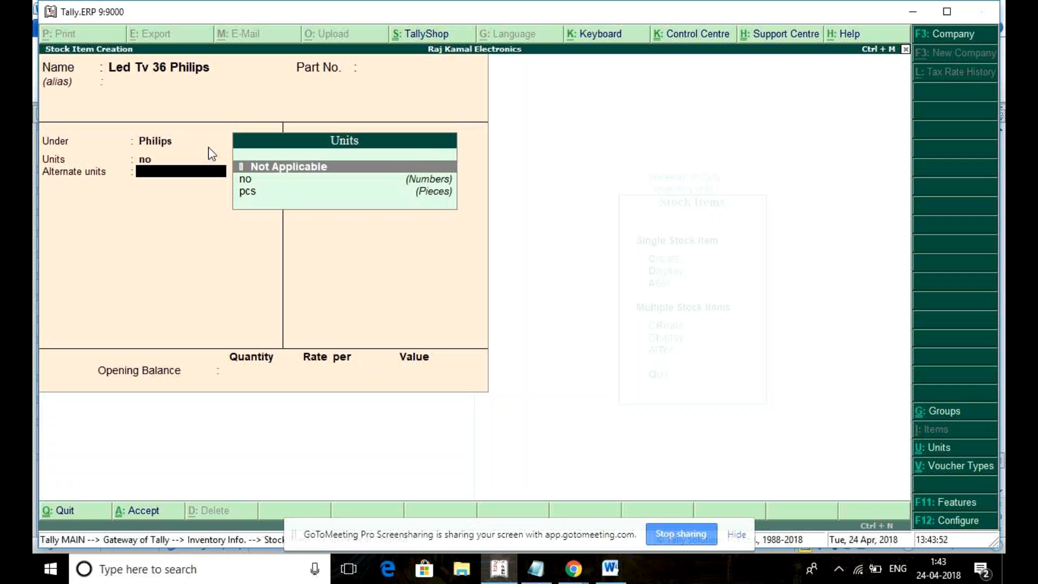
key(Return)
key(Return)
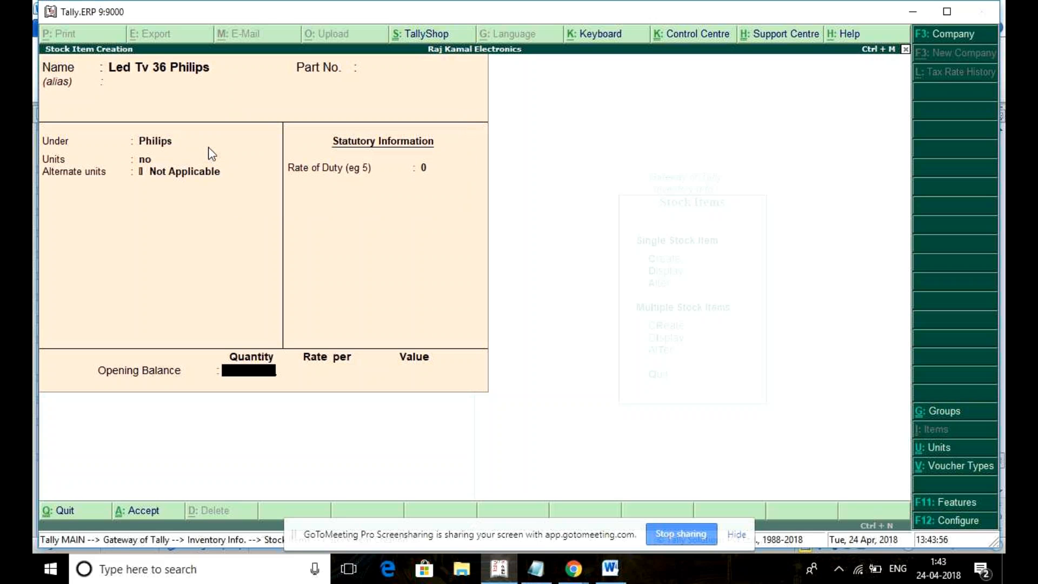
Step: Enter the opening balance from the Word table, quantity 20 at a rate of 25,000 per no, and save the Philips item
key(alt+Tab)
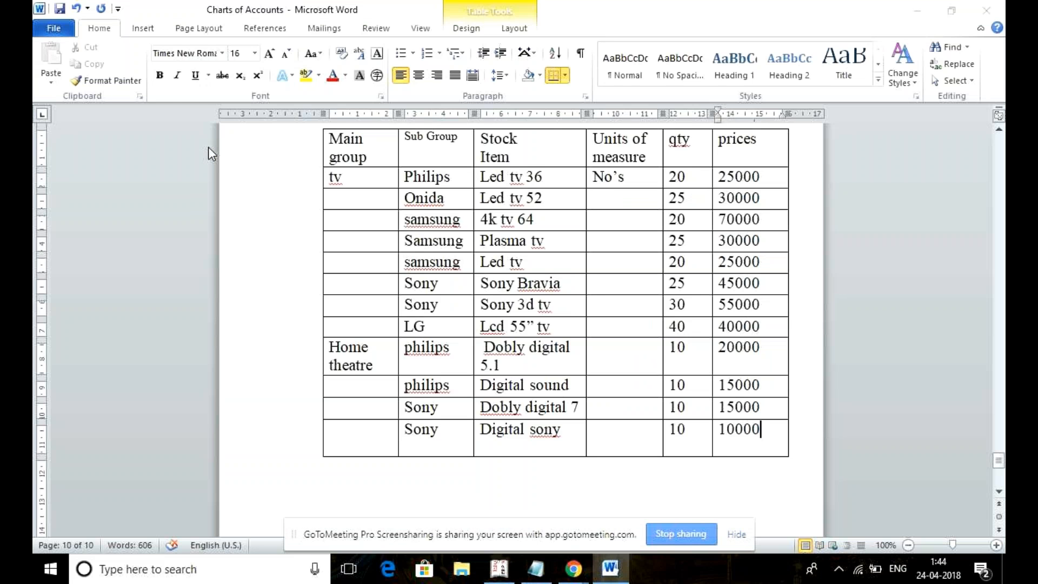
key(alt+Tab)
text(20)
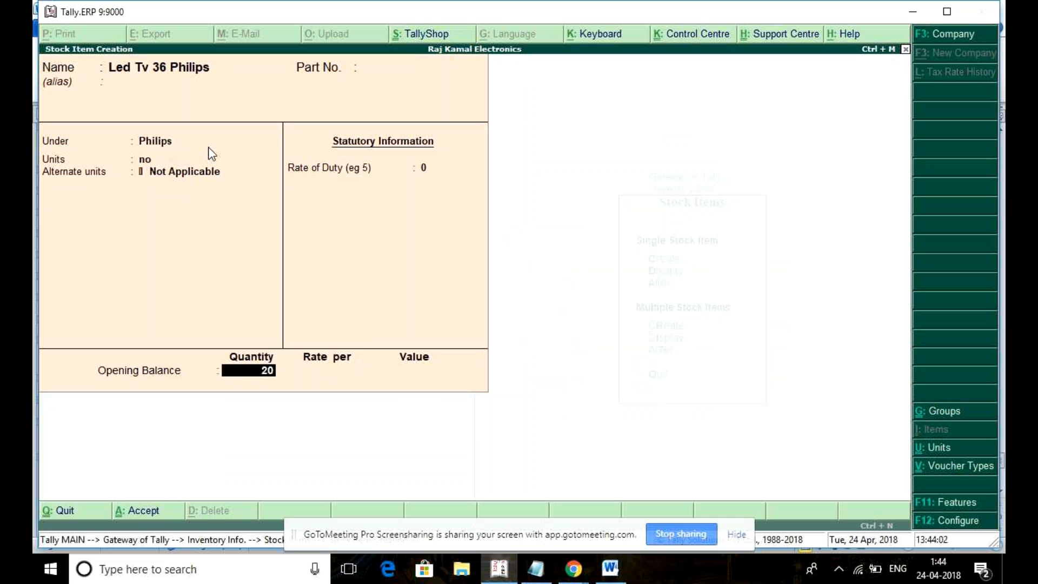
key(Return)
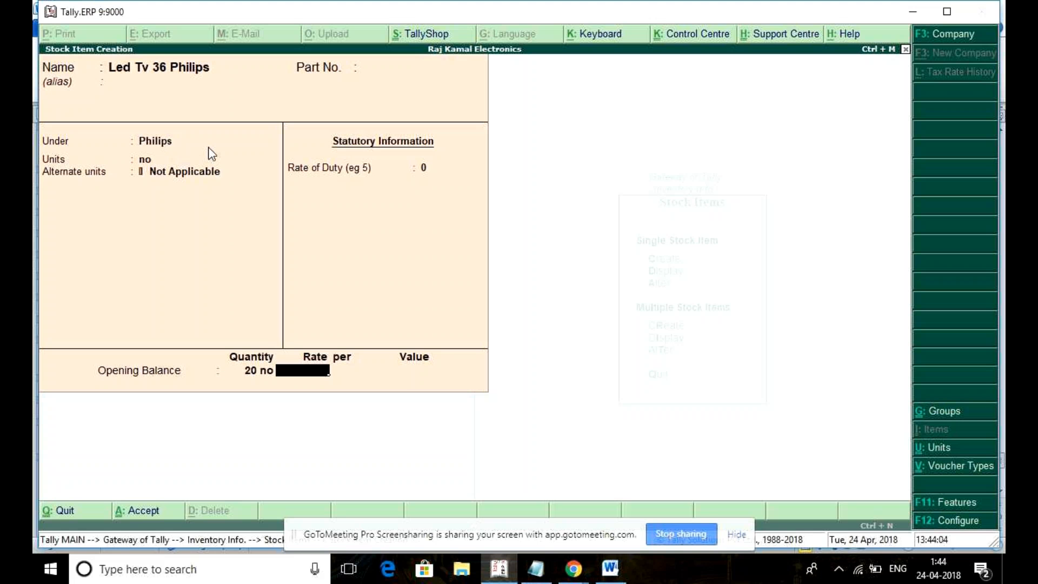
key(alt+Tab)
key(alt+Tab)
text(25,)
text(000)
key(Return)
key(Return)
key(Return)
key(Return)
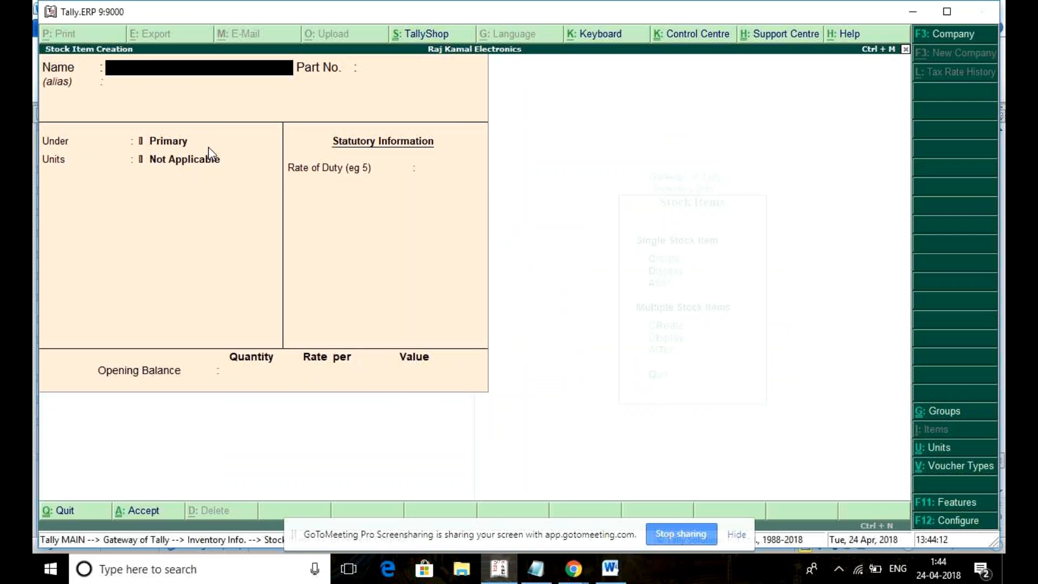
Step: Name the next stock item Onida Tv 52, following the second row of the Word table
key(alt+Tab)
key(alt+Tab)
text(Onida Tv)
key(alt+Tab)
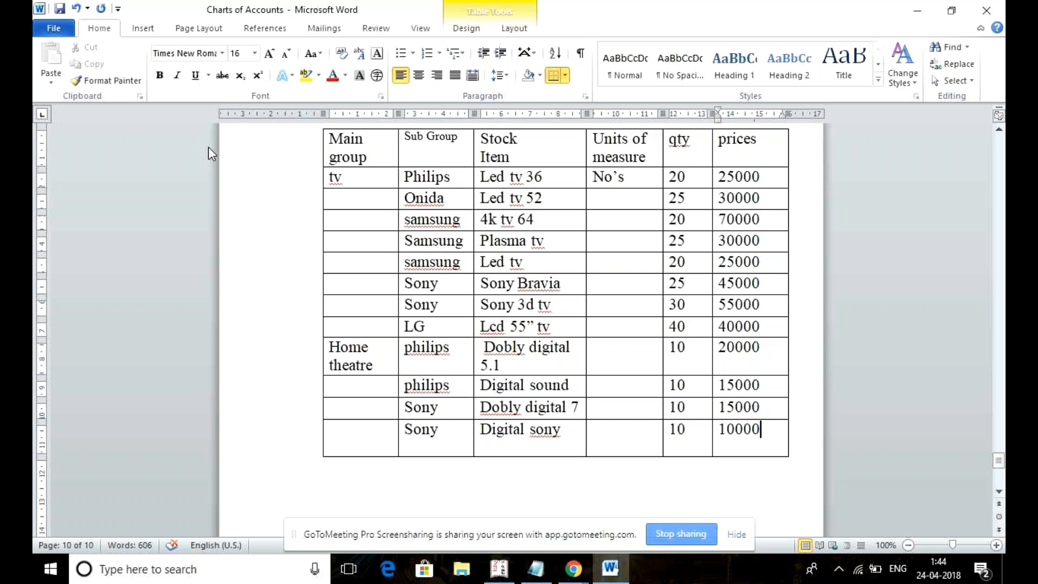
key(alt+Tab)
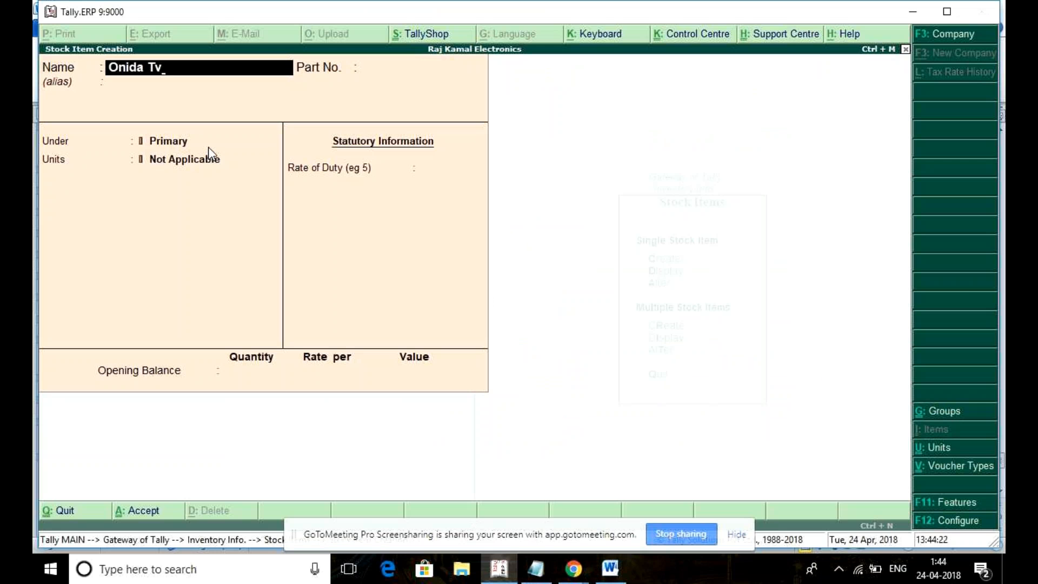
text(53)
key(BackSpace)
text(2)
key(Return)
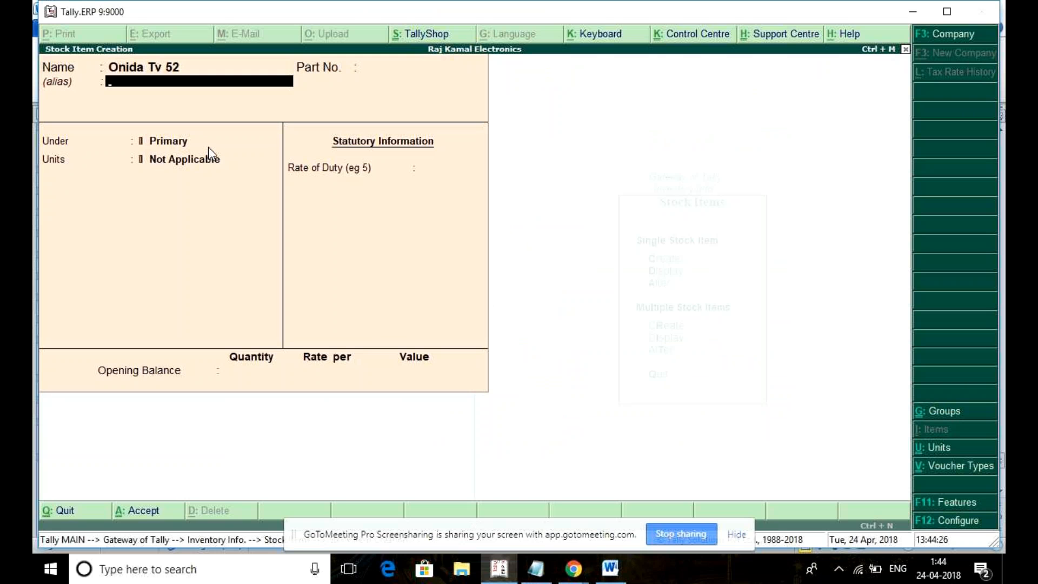
Step: Place Onida Tv 52 under the Onida group with unit no and no alternate unit
key(Return)
key(Return)
key(Down)
key(Down)
key(Down)
key(Return)
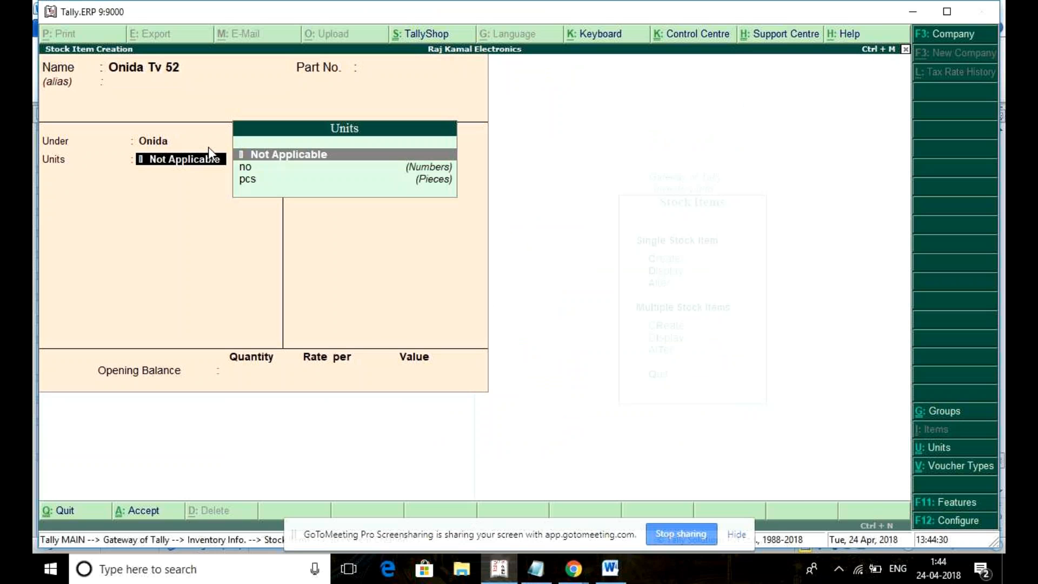
key(Down)
key(Return)
key(Return)
key(Return)
key(Return)
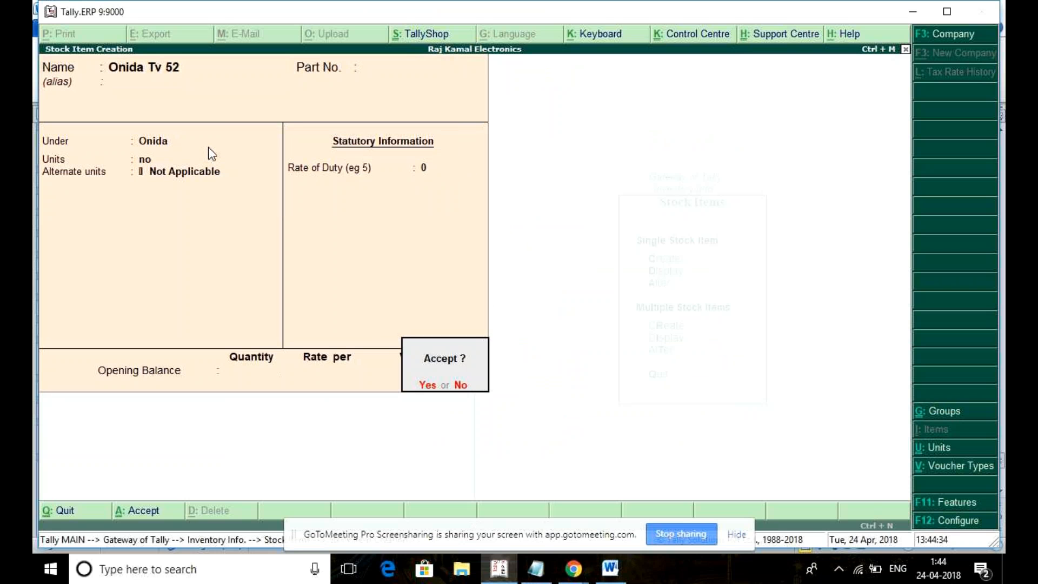
key(Return)
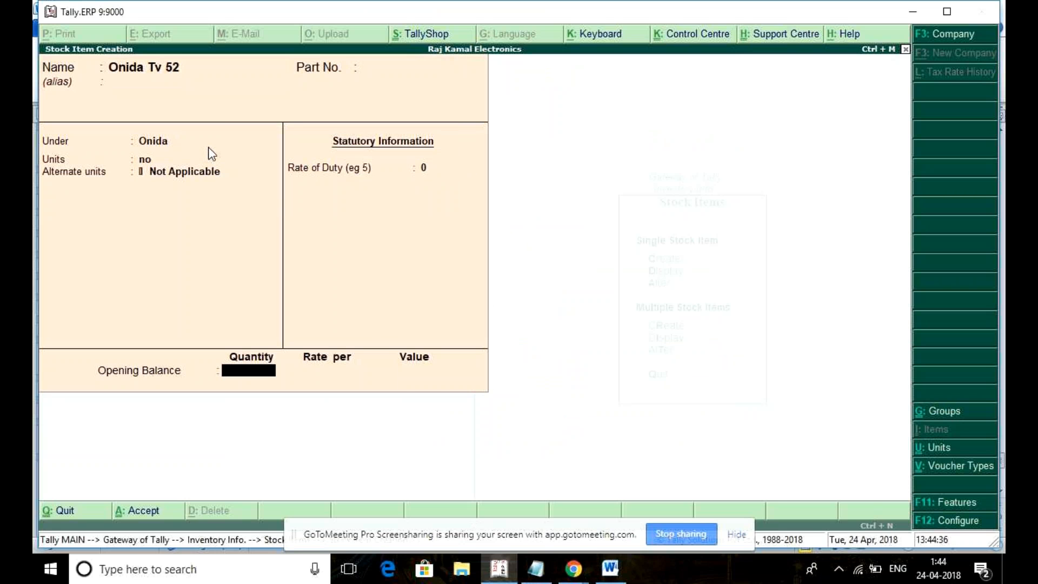
Step: Enter Onida Tv 52's opening balance from the Word table, quantity 25 at a rate of 30,000 per no, and save the item
key(alt+Tab)
key(alt+Tab)
text(25)
key(Return)
text(30000)
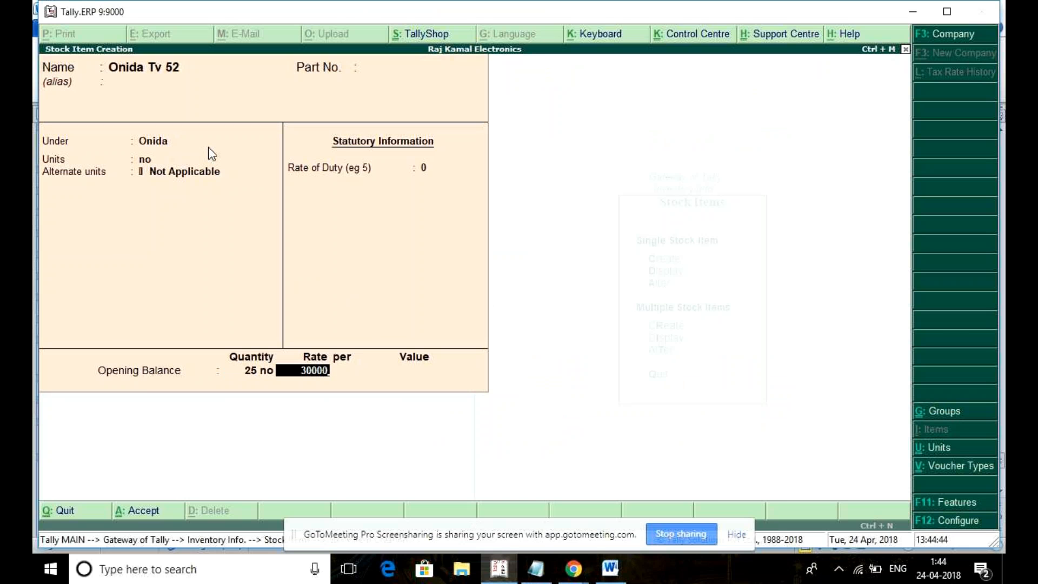
key(Return)
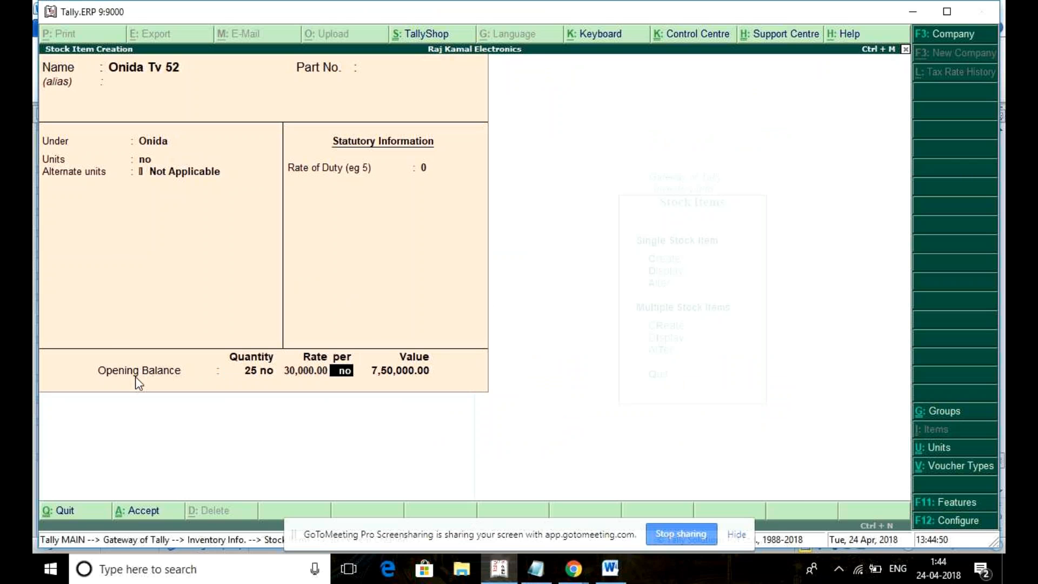
key(Return)
key(Return)
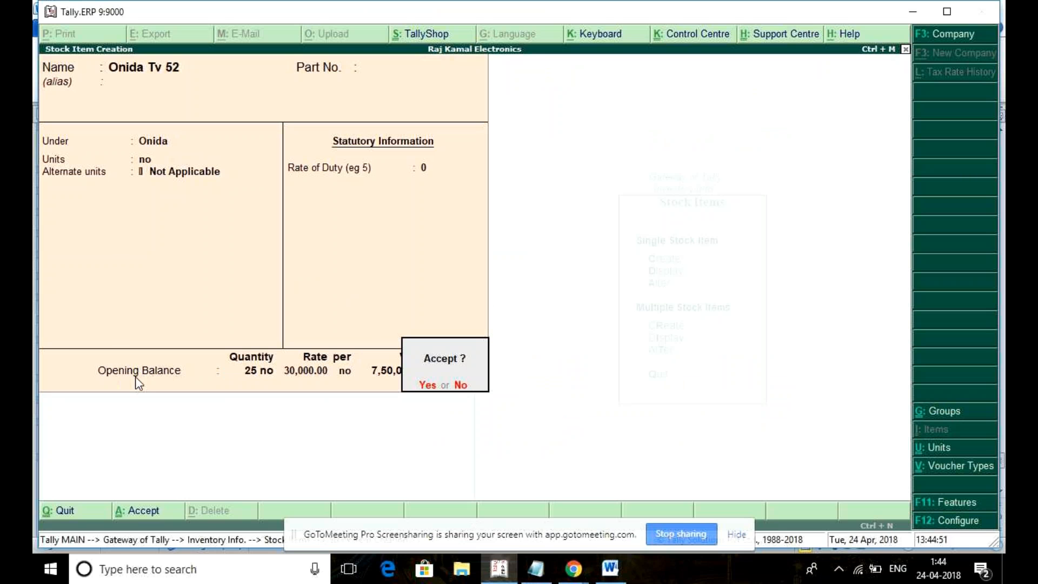
key(Return)
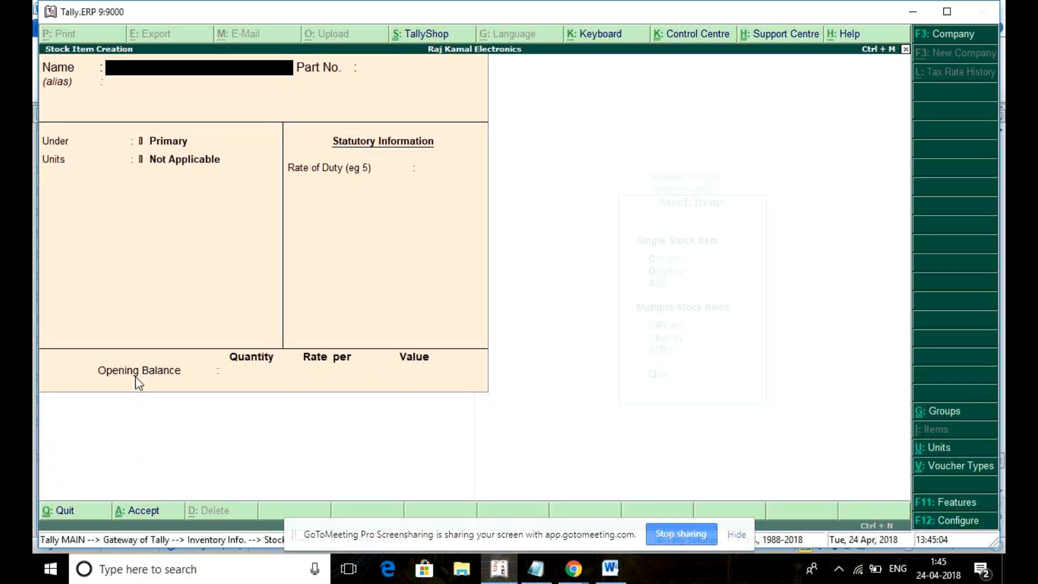
Step: Name the next stock item Samsung 4k Tv 54", consulting the third row of the Word table
key(alt+Tab)
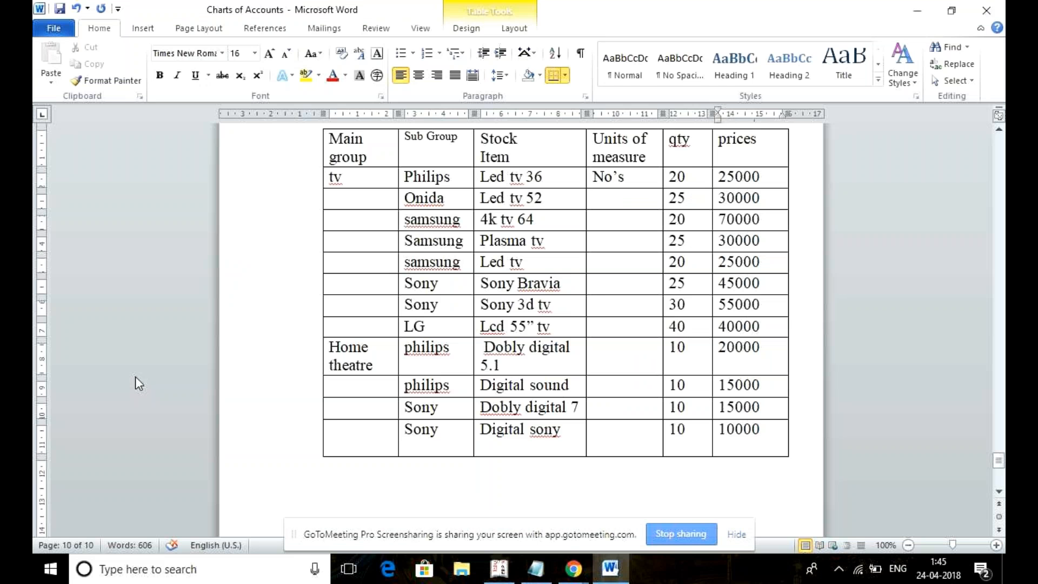
key(alt)
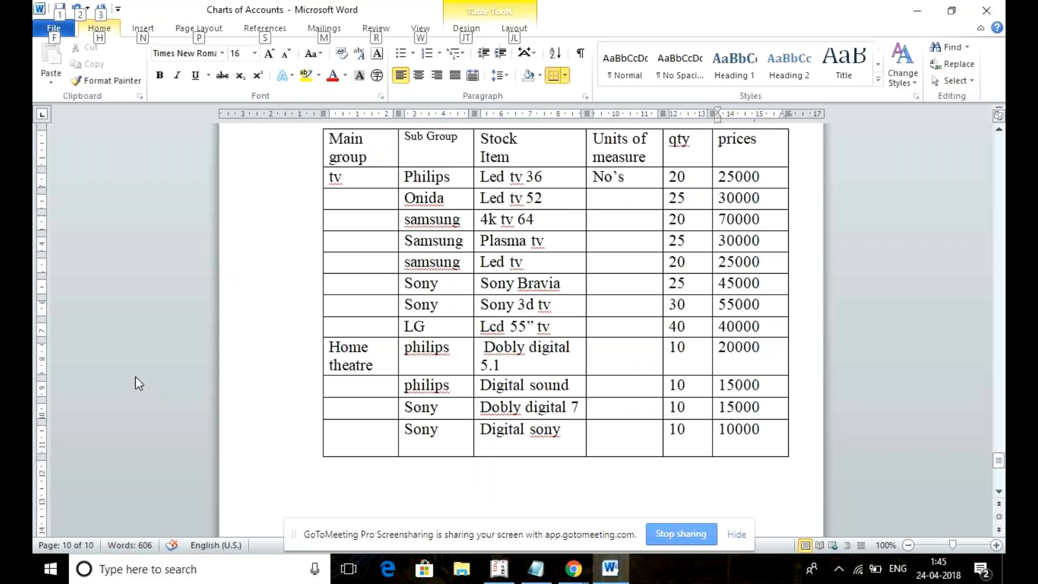
key(alt+Tab)
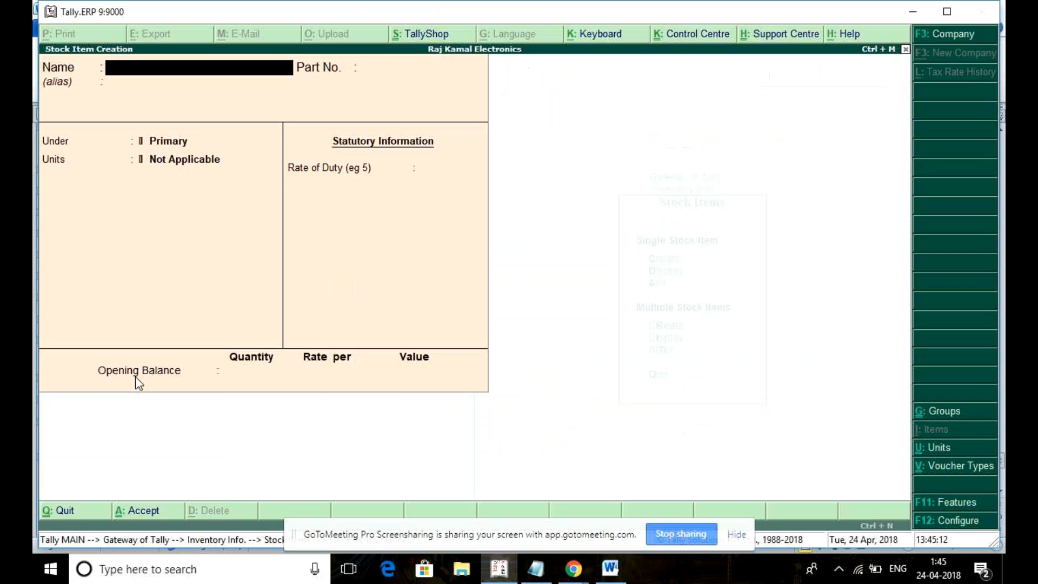
text(Samsung 4k Tv)
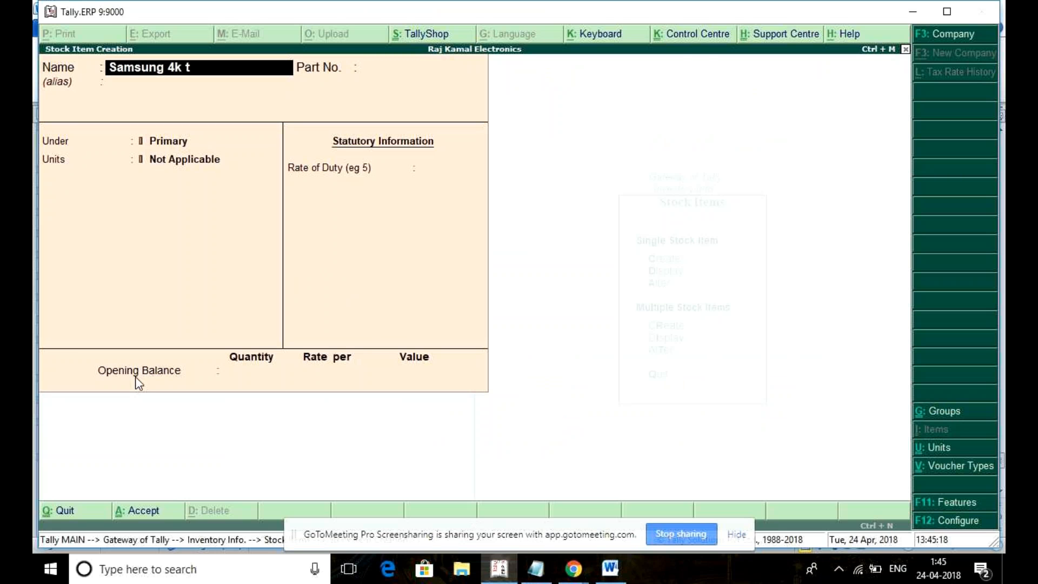
text( 54)
key(Return)
key(Return)
Step: Place Samsung 4k Tv 54" under the Samsung group with unit no and no alternate unit
text(s)
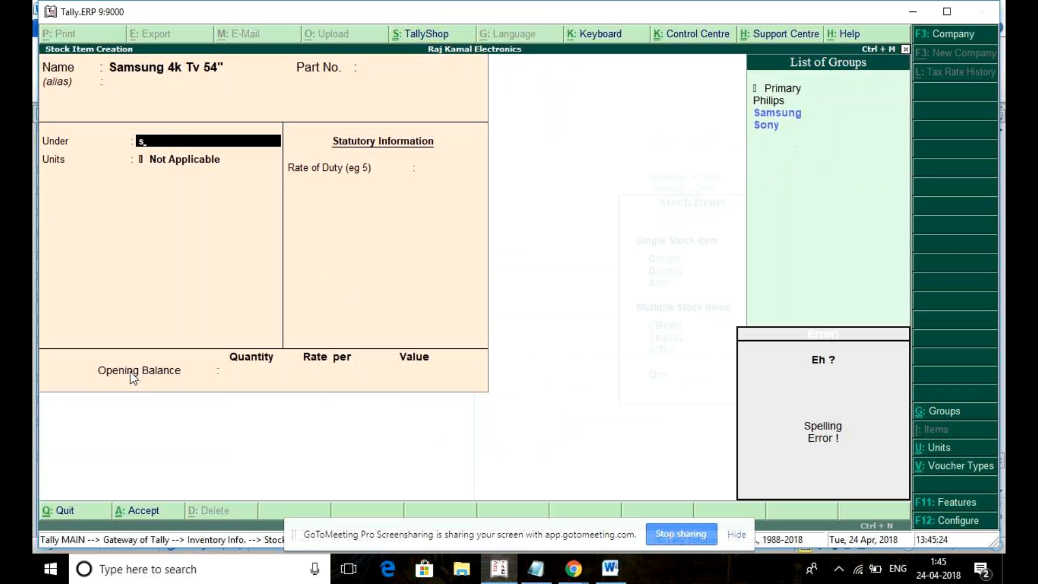
key(Return)
key(Down)
key(Return)
key(Return)
key(Return)
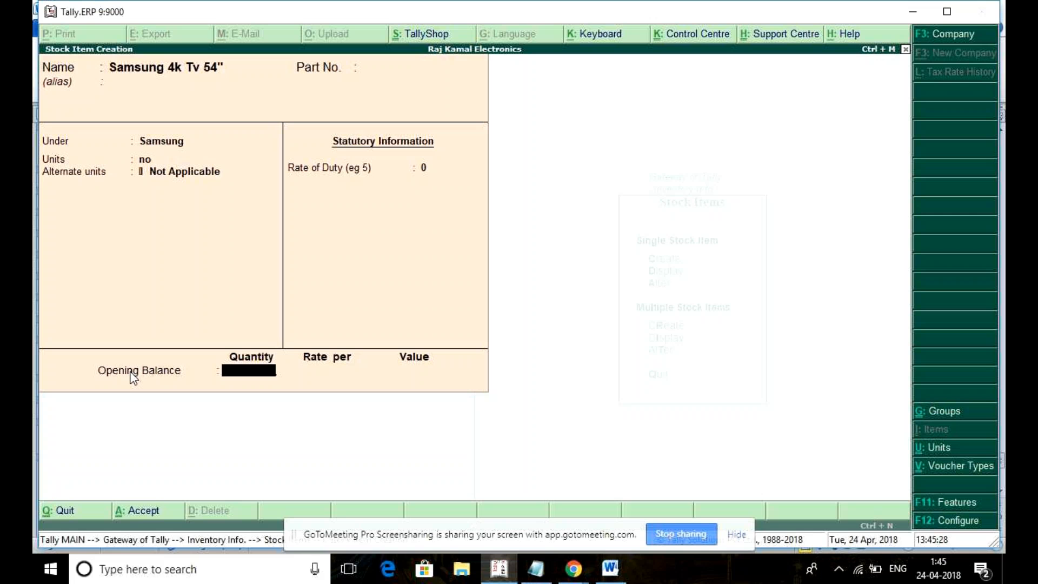
Step: Enter the Samsung 4k item's opening balance, quantity 20 at a rate of 70,000 per no, and save it
text(20)
key(Return)
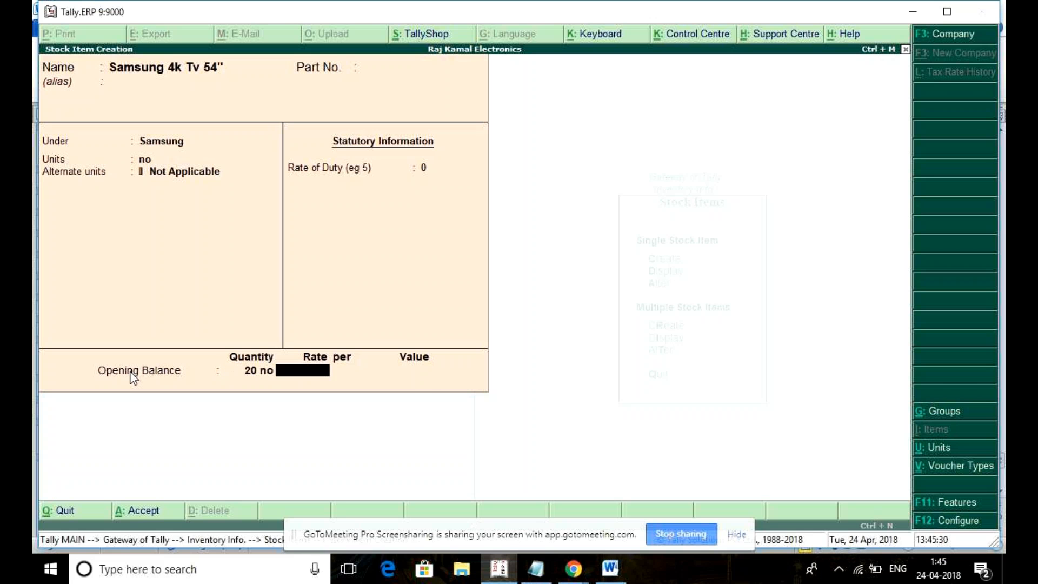
key(alt+Tab)
key(alt+Tab)
text(70000)
key(Return)
key(Return)
key(Return)
Step: Name the next stock item Samsung Plasma Tv, following the fourth row of the Word table
text(Samsung)
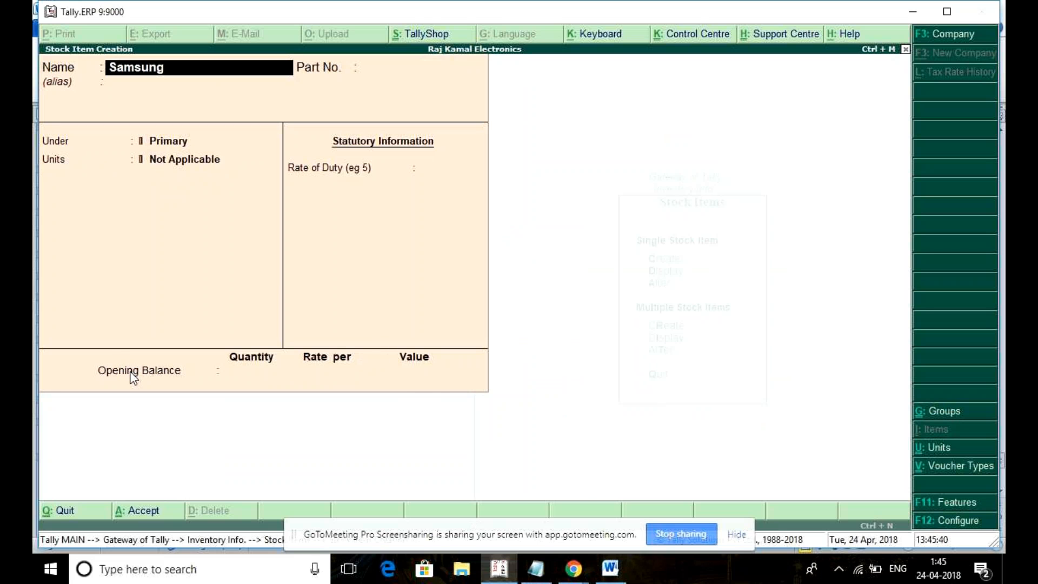
key(alt+Tab)
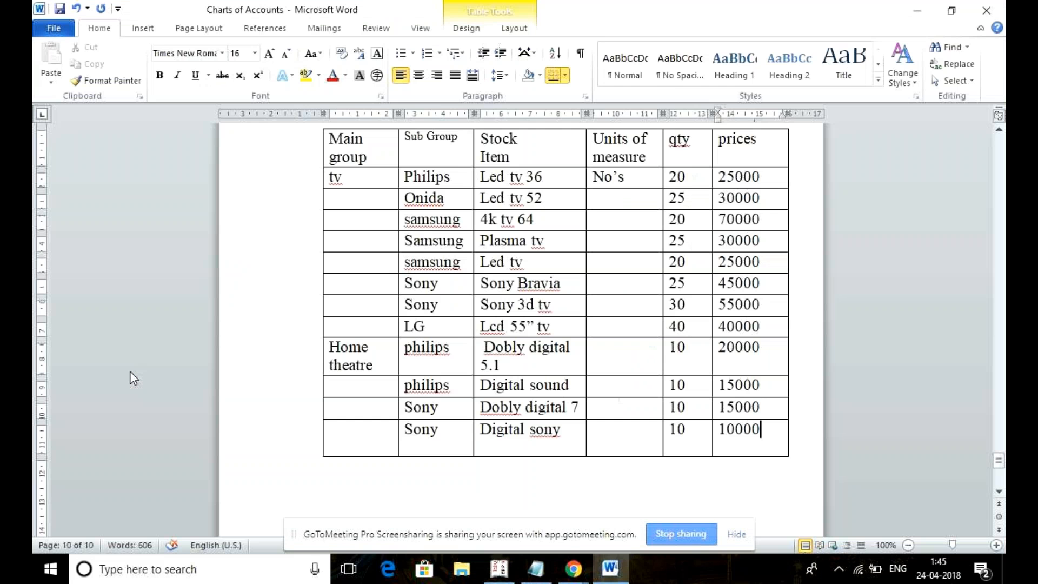
key(alt+Tab)
text(Plasm)
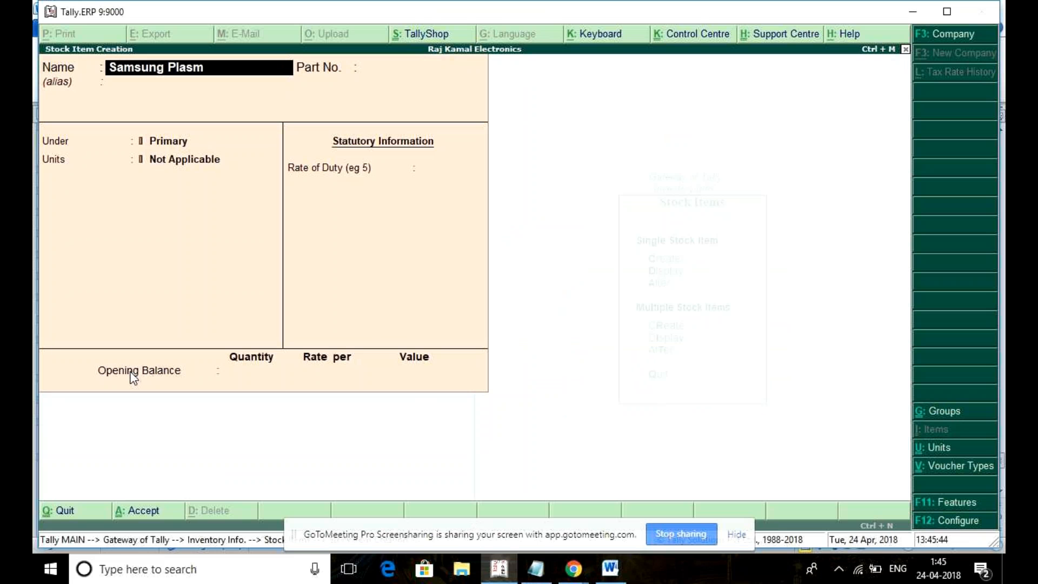
text(a Tv)
key(Return)
key(Return)
key(Return)
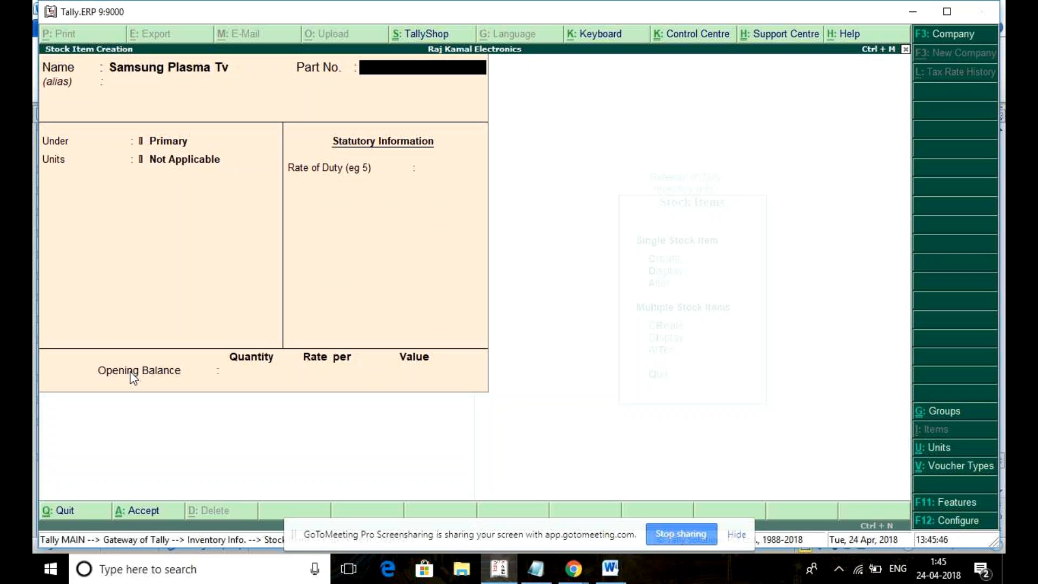
Step: Place Samsung Plasma Tv under the Samsung group with unit no and no alternate unit
key(Down)
key(Down)
key(Down)
key(Down)
key(Down)
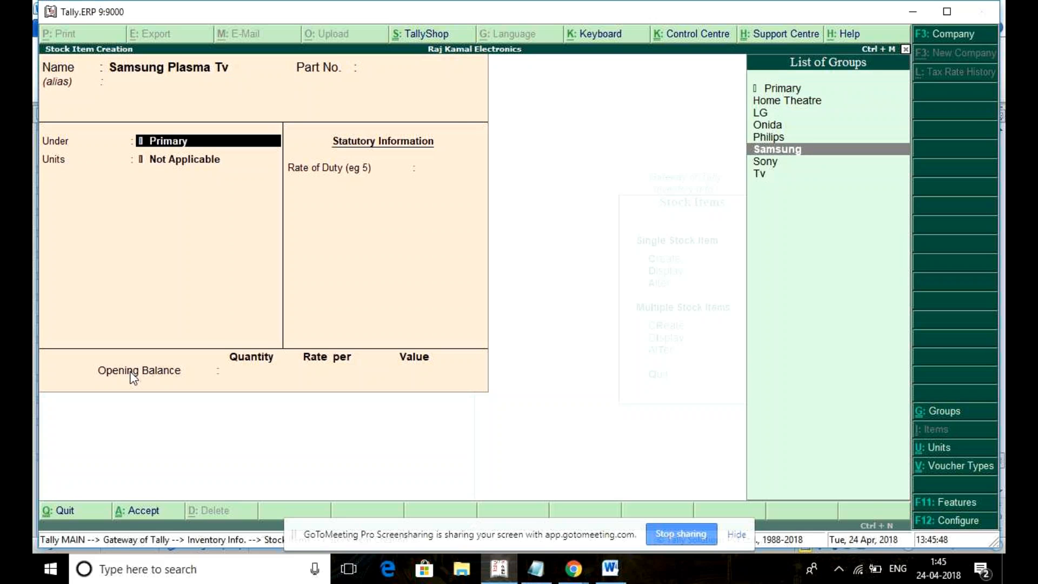
key(Return)
key(Down)
key(Return)
key(Return)
key(Return)
key(Return)
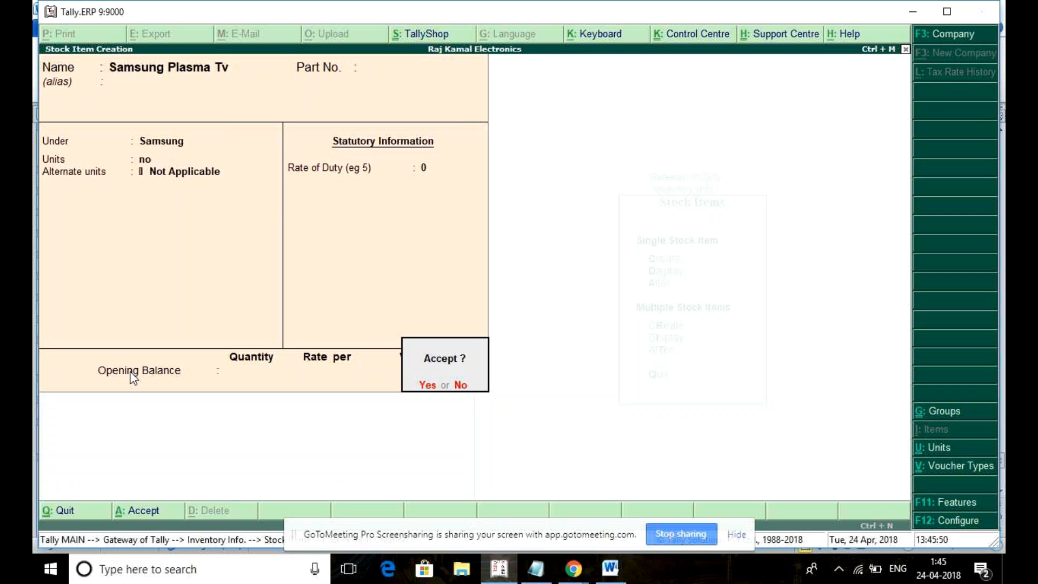
Step: Enter the plasma item's opening balance from the Word table, quantity 25 at a rate of 30,000 per no, and save it
text(n25)
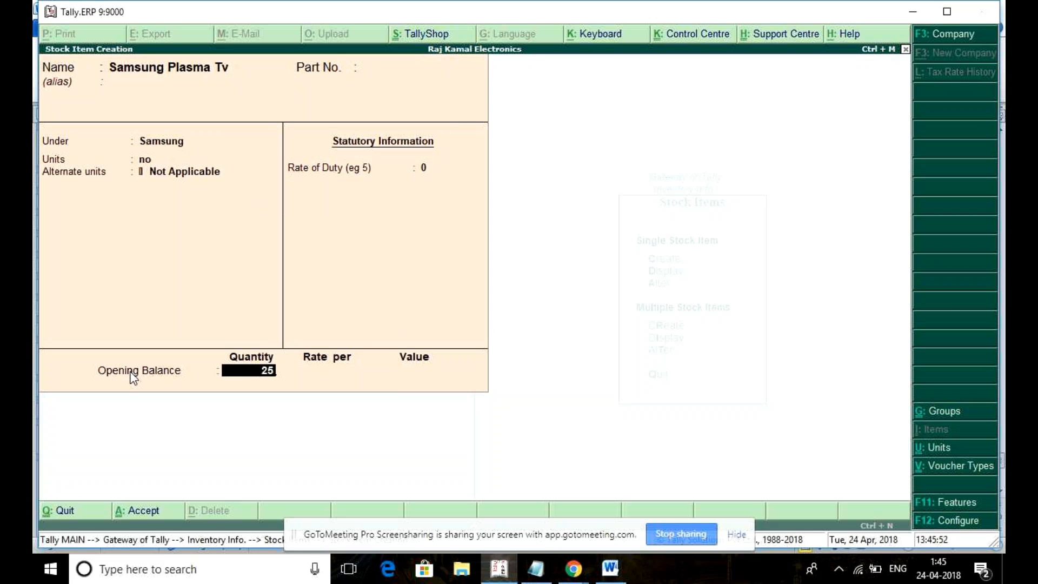
key(Return)
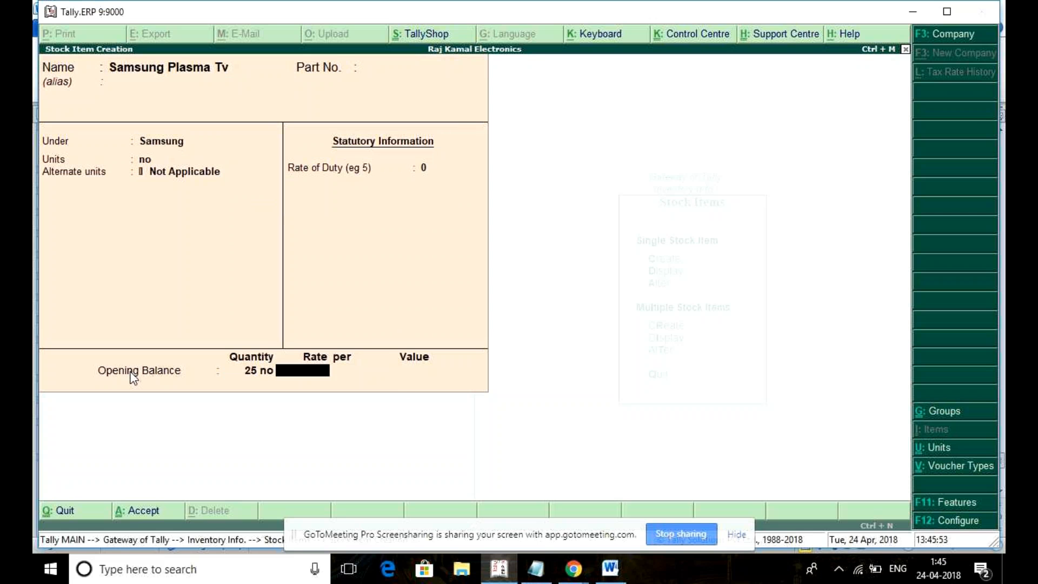
key(alt+Tab)
key(alt+Tab)
text(30,000)
key(Return)
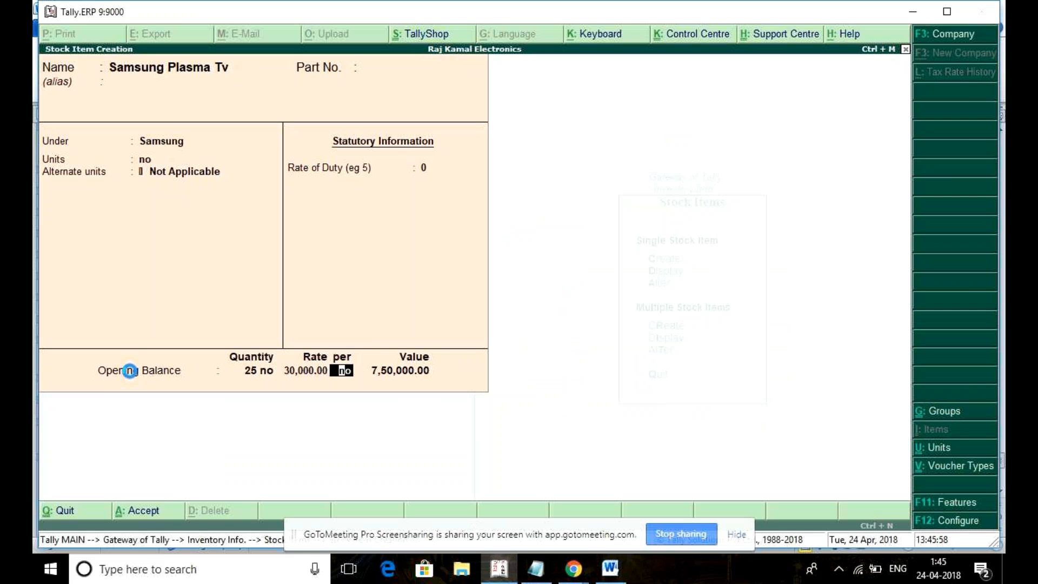
key(ctrl+a)
Step: Name the next stock item Samsung Led Tv, checking the fifth row of the Word table
text(S)
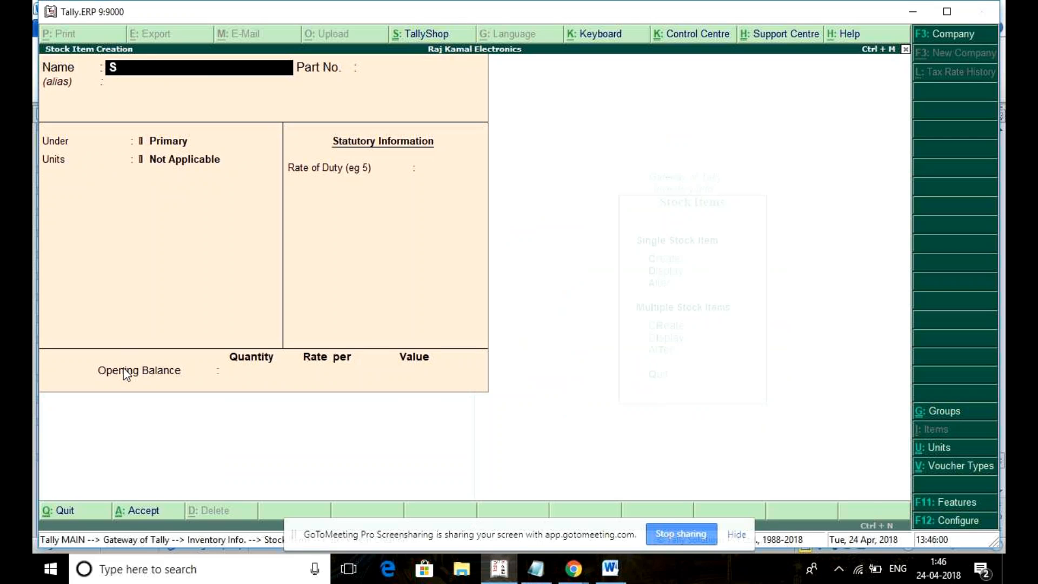
text(amsung Led Tv)
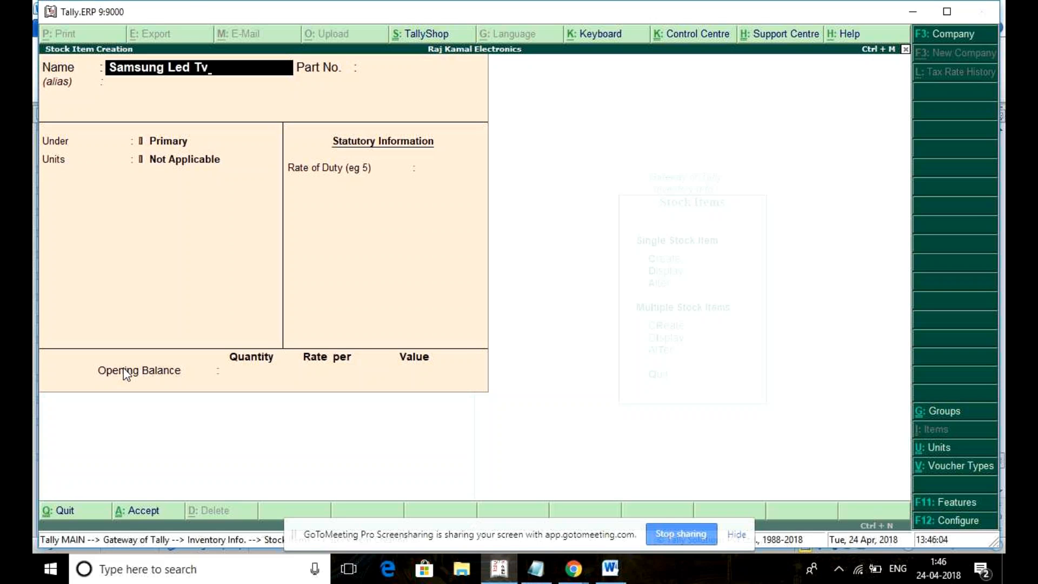
key(alt+Tab)
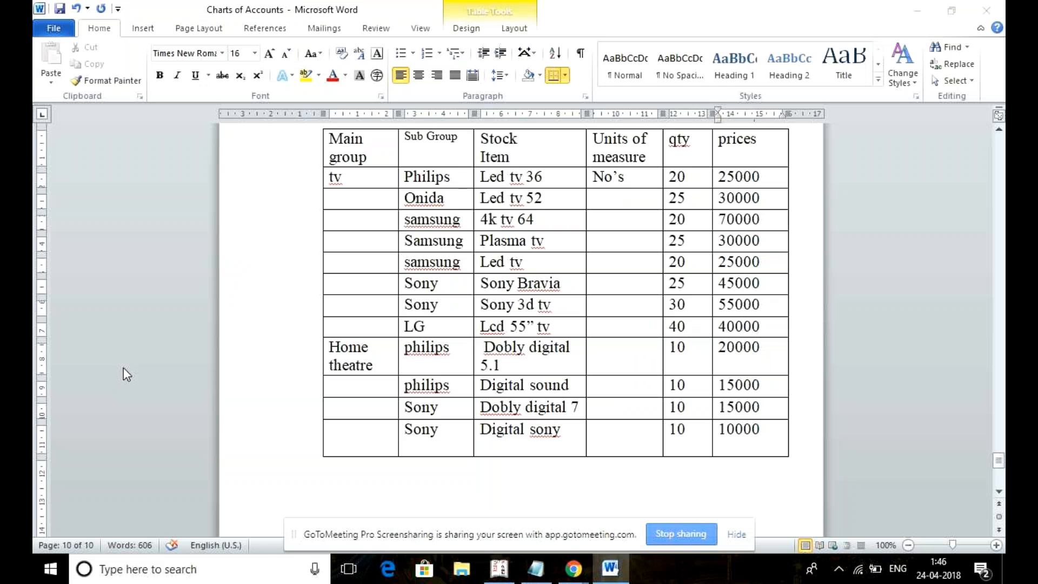
key(alt+Tab)
text(2)
key(BackSpace)
key(Return)
key(Return)
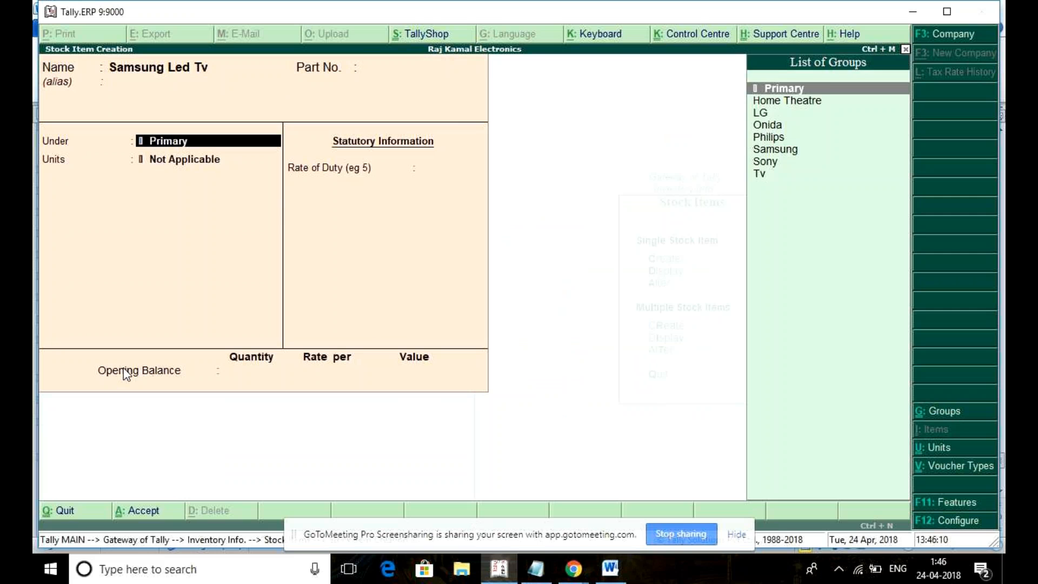
Step: Place Samsung Led Tv under the Samsung group with unit no and no alternate unit
key(Down)
key(Down)
key(Down)
key(Down)
key(Down)
key(Return)
key(Down)
key(Return)
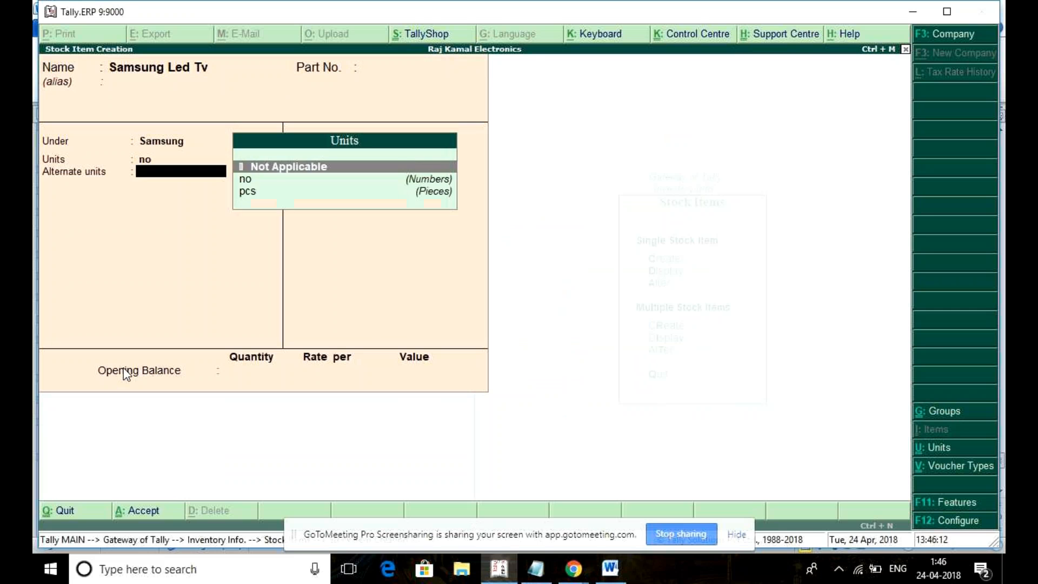
key(Return)
key(Return)
Step: Enter Samsung Led Tv's opening balance, quantity 20 at a rate of 25,000 per no, and save the item
text(20)
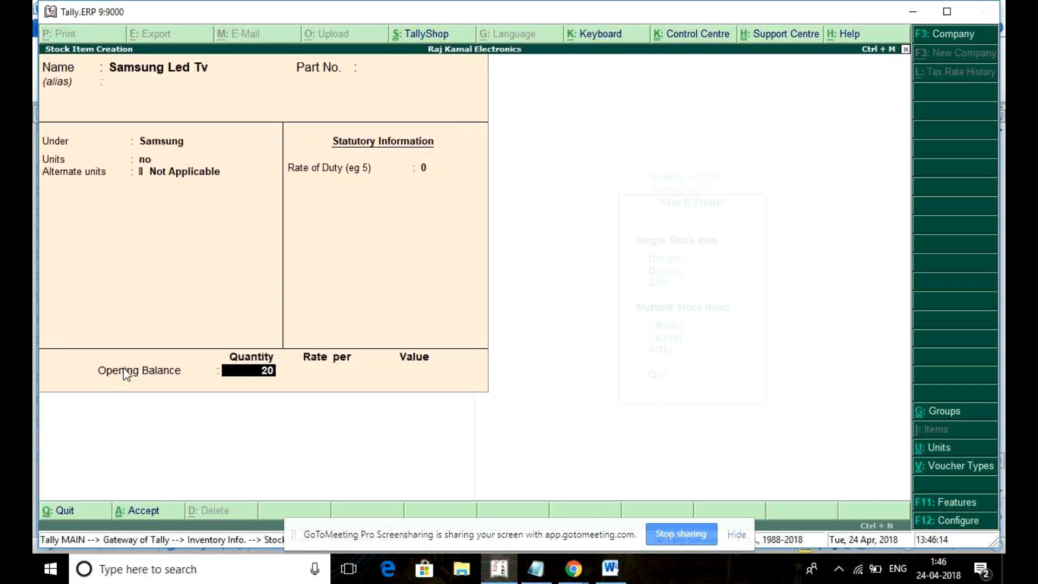
key(Return)
text(250)
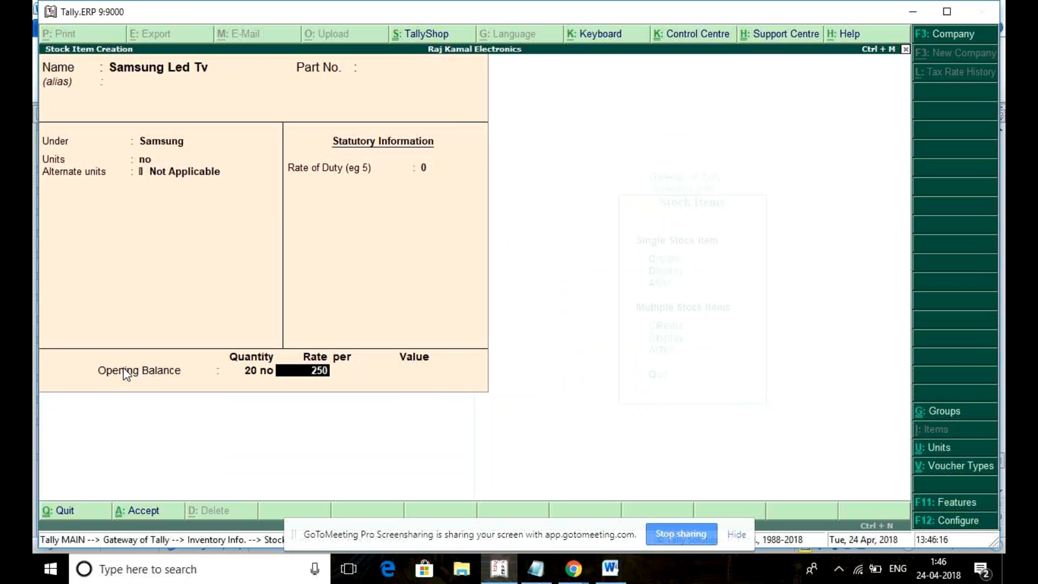
text(00)
key(Return)
key(Return)
key(Return)
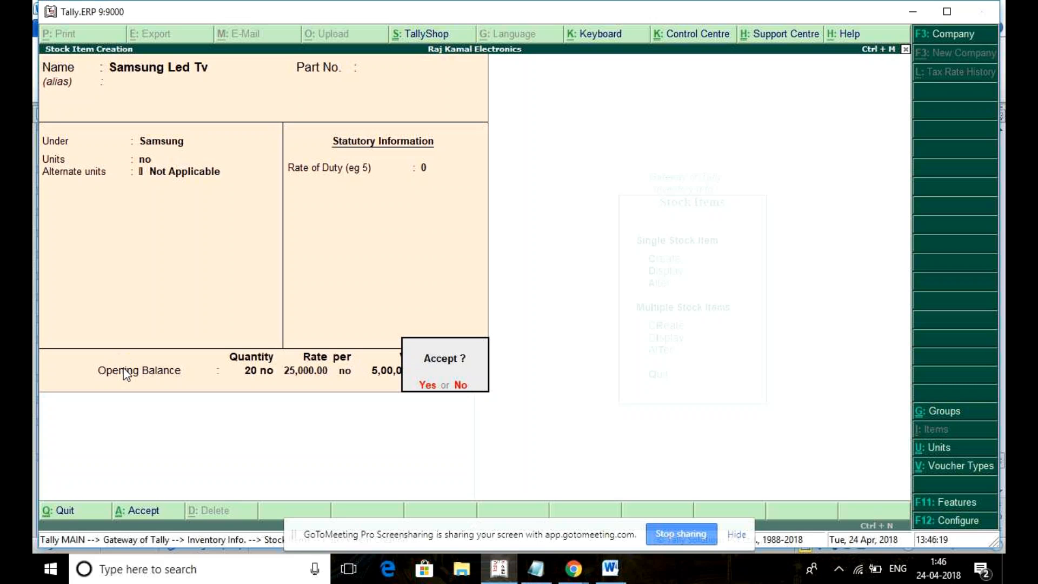
key(y)
Step: Name the next stock item Sony Bravia, following the sixth row of the Word table
key(alt+Tab)
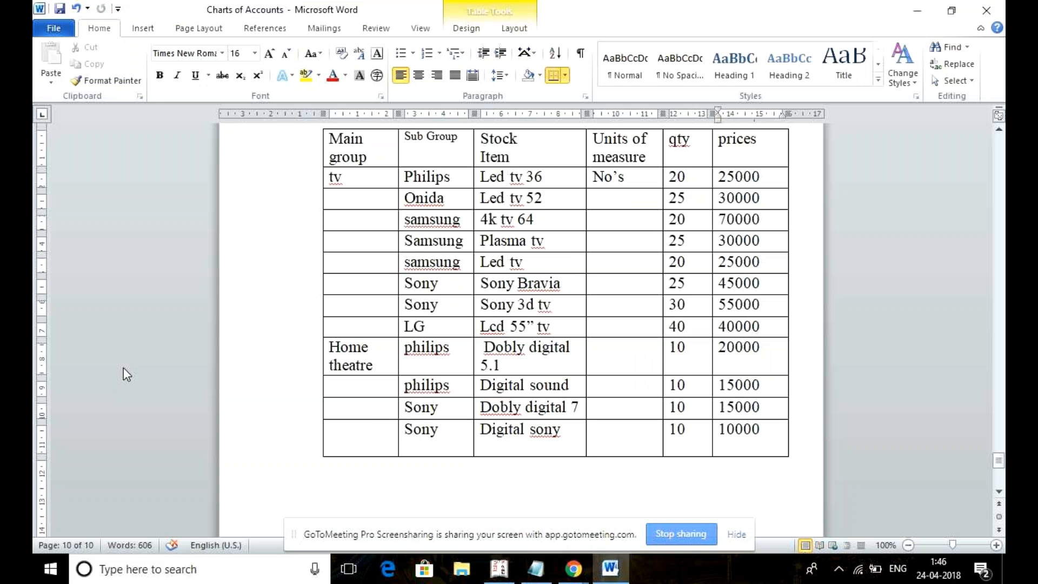
key(alt+Tab)
text(Sony)
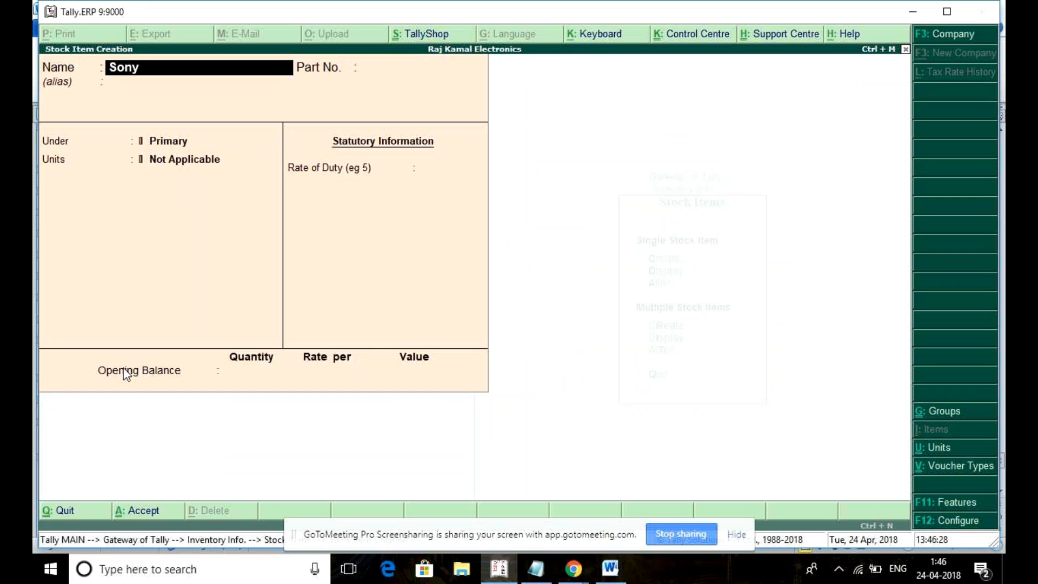
text( Bravia)
key(Return)
key(Return)
key(Return)
key(Return)
key(BackSpace)
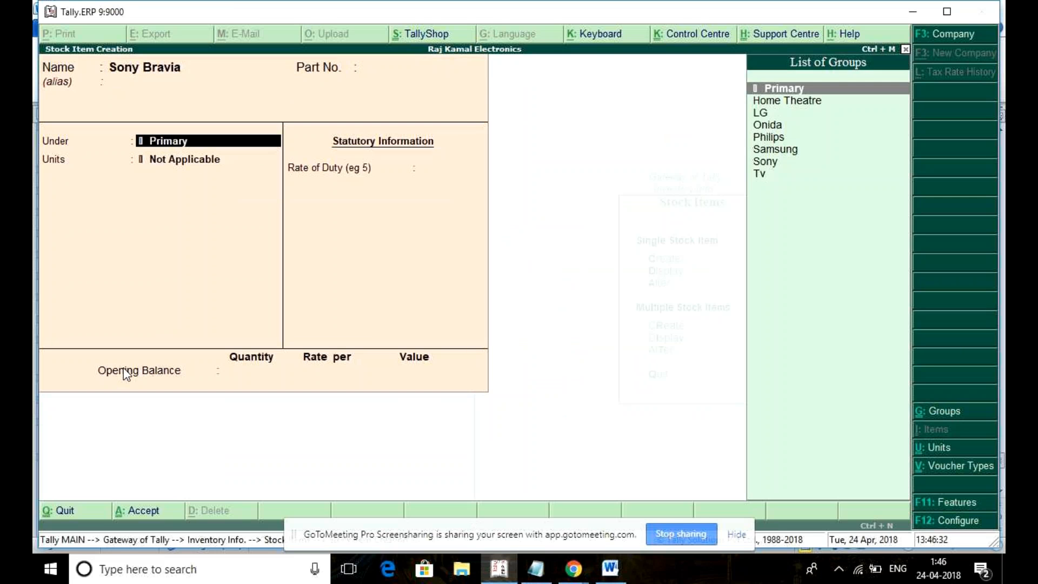
Step: Place Sony Bravia under the Sony group with unit no and no alternate unit
key(Down)
key(Down)
key(Down)
key(Down)
key(Down)
key(Down)
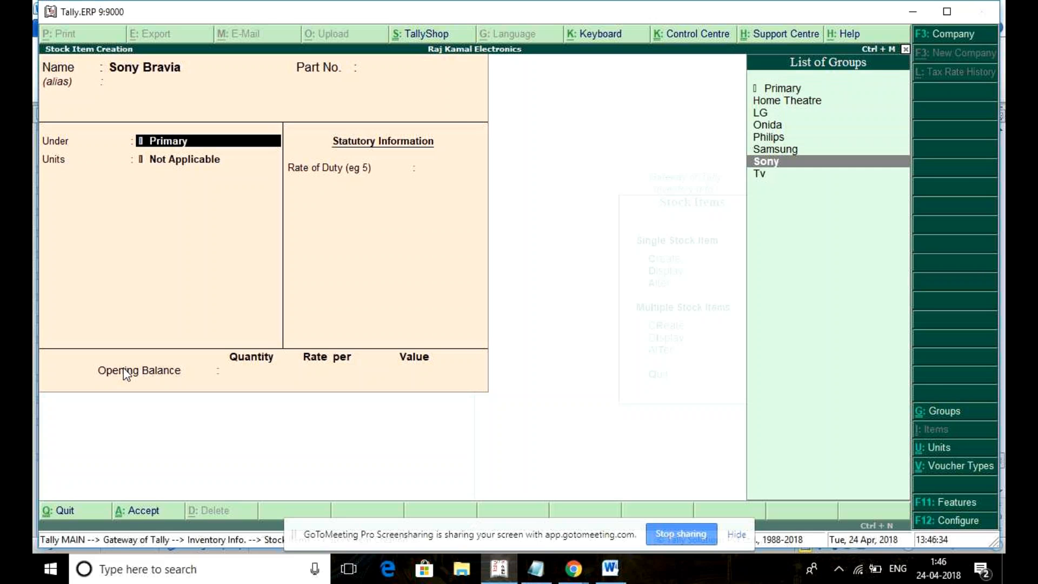
key(Return)
key(Return)
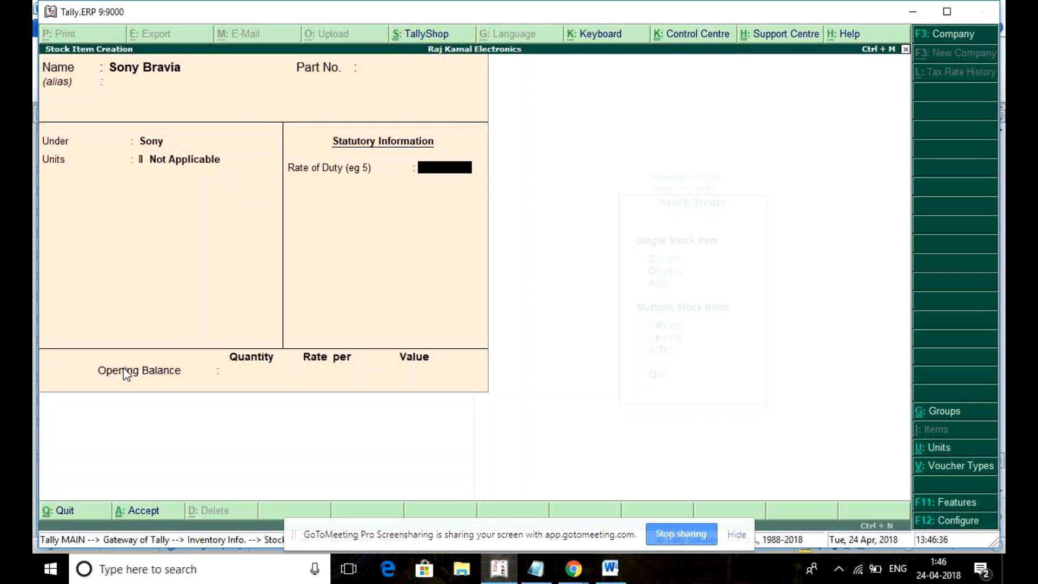
key(BackSpace)
key(Down)
key(Return)
key(Return)
key(Return)
Step: Set Sony Bravia's opening quantity to 25, as given in the Word table
text(20)
key(Return)
key(alt+Tab)
key(alt+Tab)
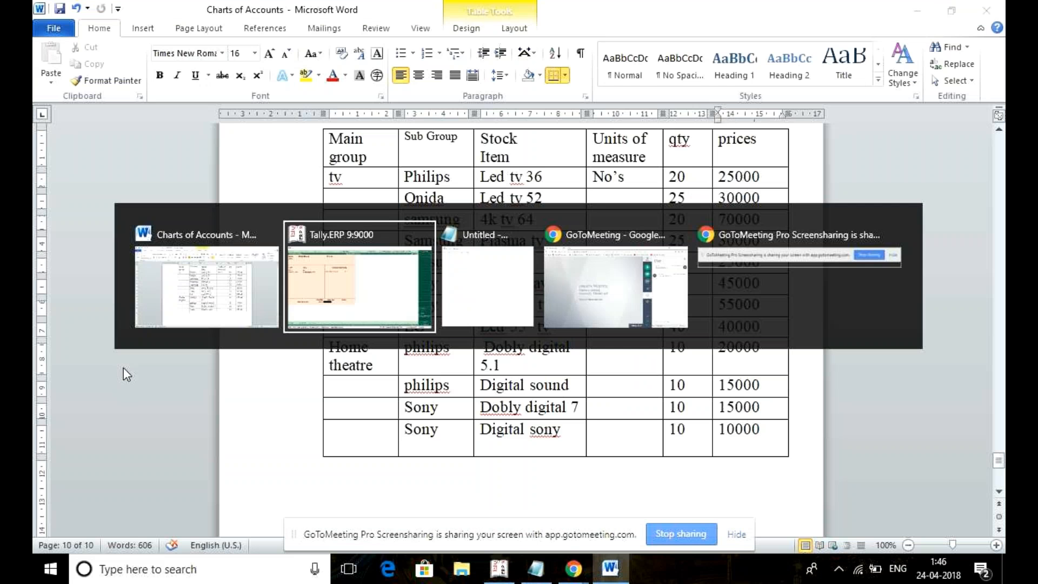
key(BackSpace)
text(25)
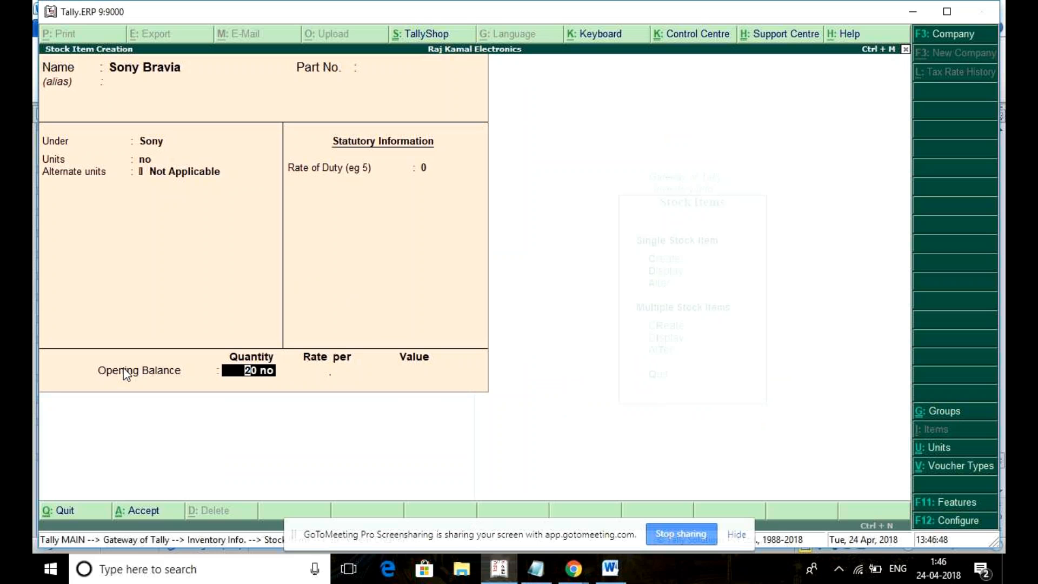
Step: Set Sony Bravia's opening rate to 45,000 per no and save the stock item
key(Return)
text(4)
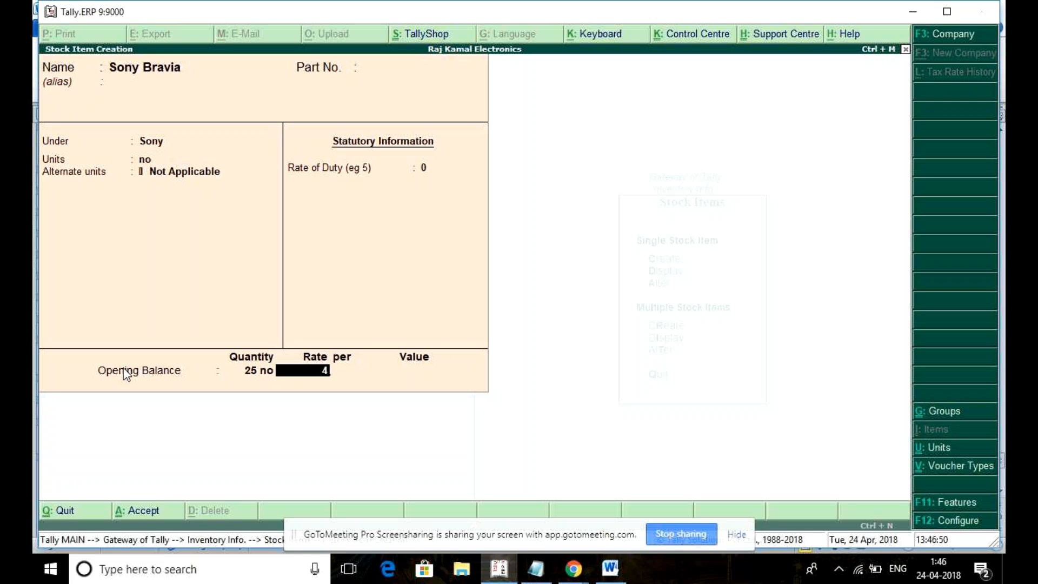
text(5)
text(00)
key(Return)
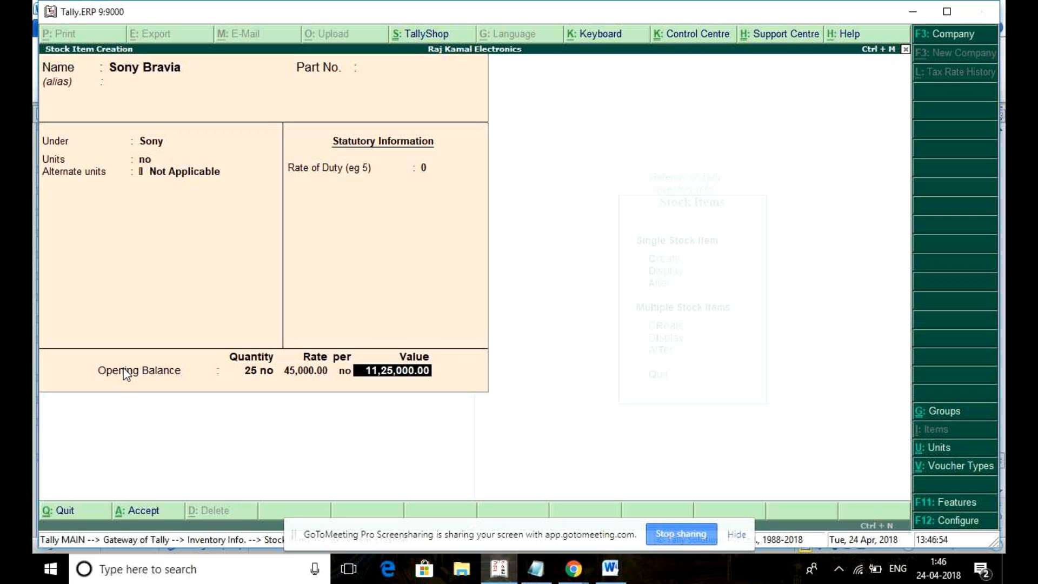
key(Return)
key(y)
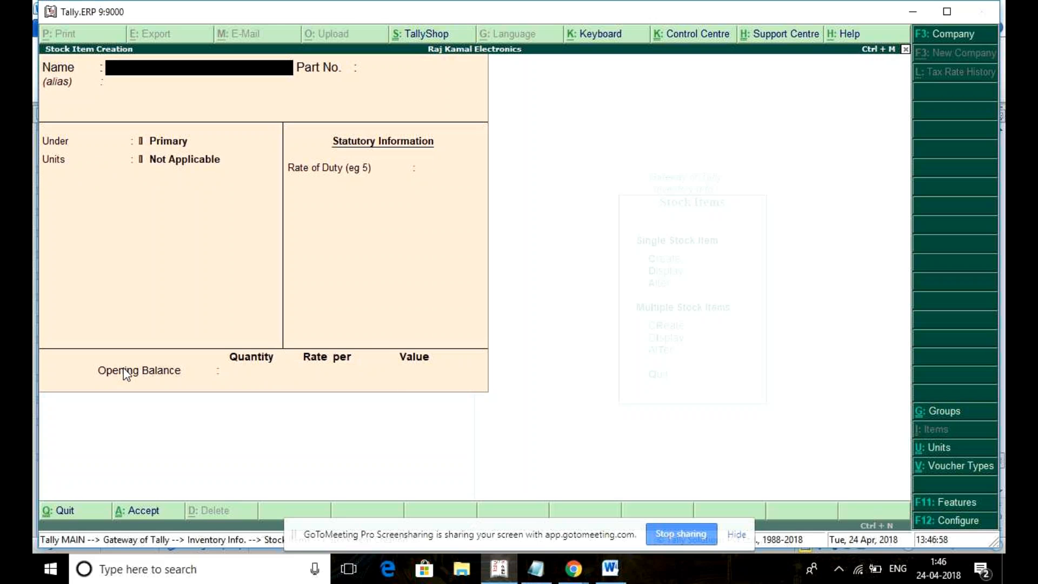
Step: Leave single stock item creation and start altering multiple stock items
key(alt+Tab)
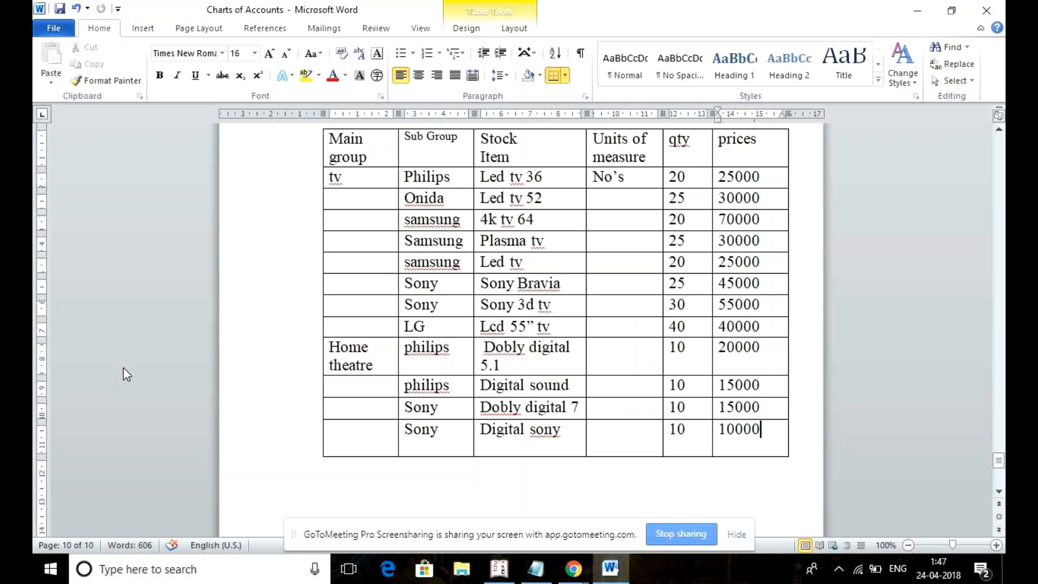
key(alt+Tab)
key(Escape)
key(y)
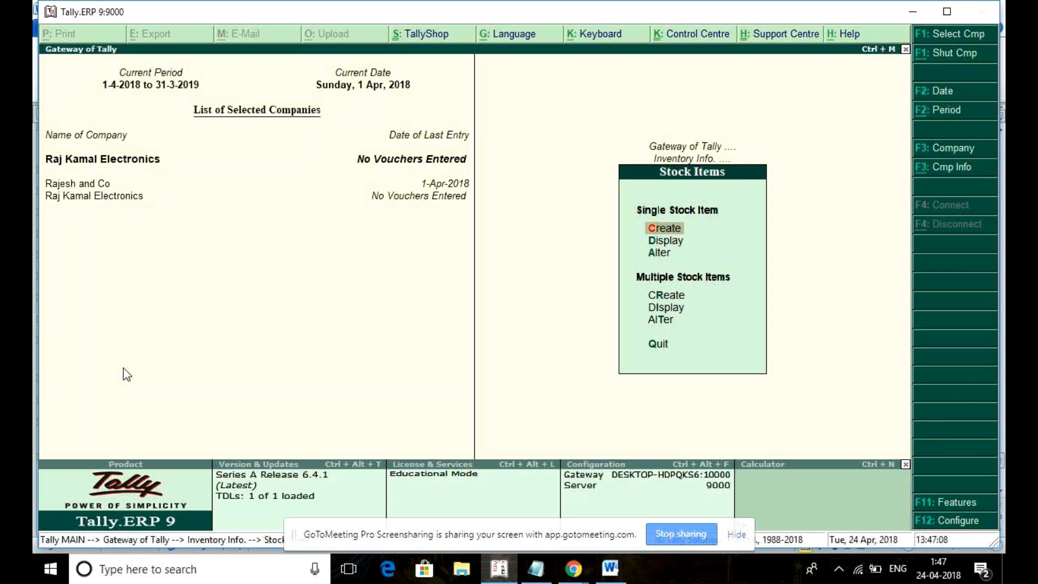
key(Down)
key(Down)
key(Down)
key(Down)
key(Down)
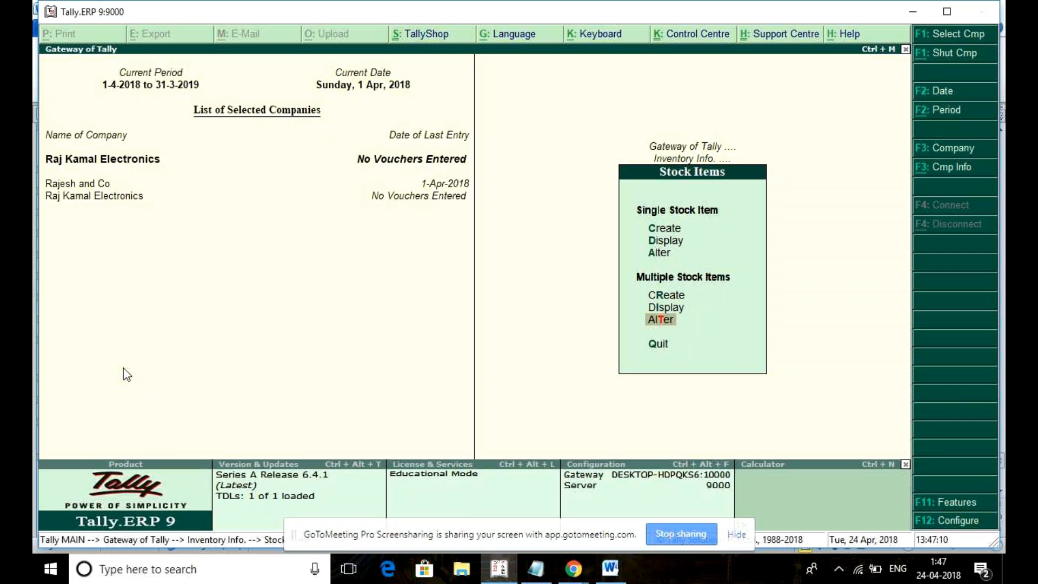
key(Return)
Step: Choose Sony as the stock group for the multi stock item alteration
key(Down)
key(Down)
key(Down)
key(Down)
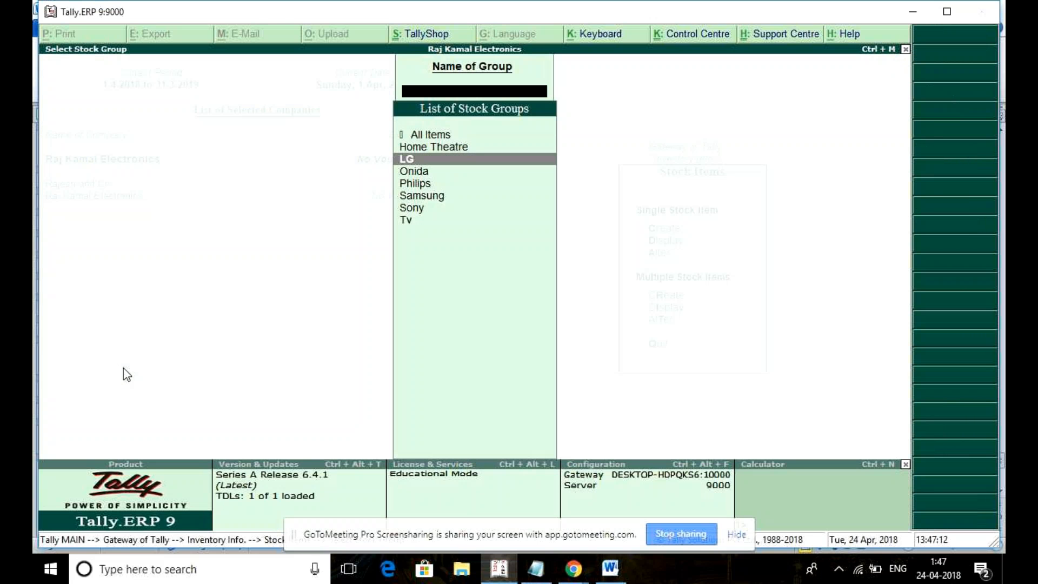
key(Down)
key(Down)
key(Return)
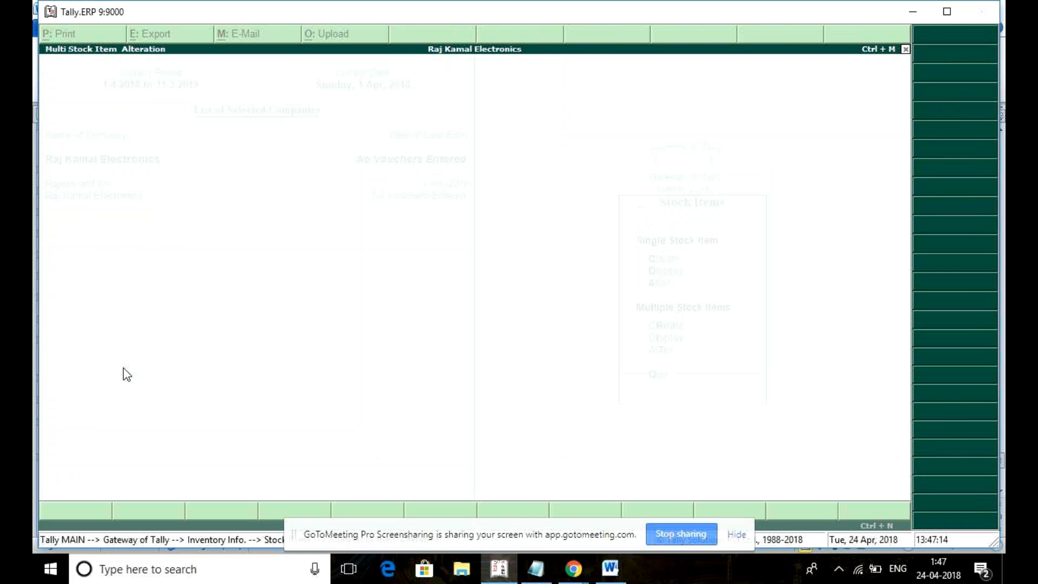
Step: Accept Sony Bravia's existing entries and go on to the blank second line
key(Return)
key(Return)
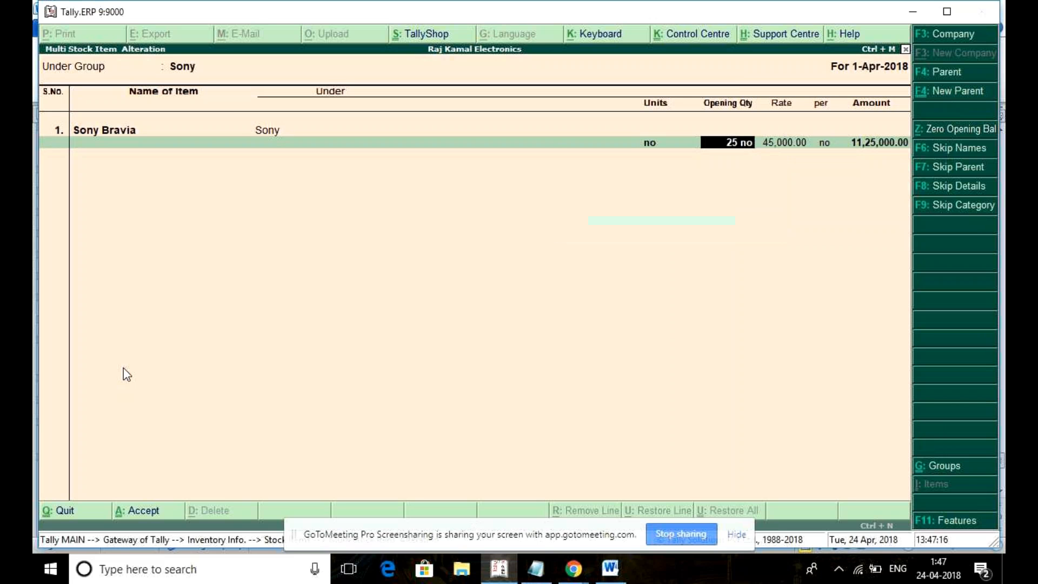
key(BackSpace)
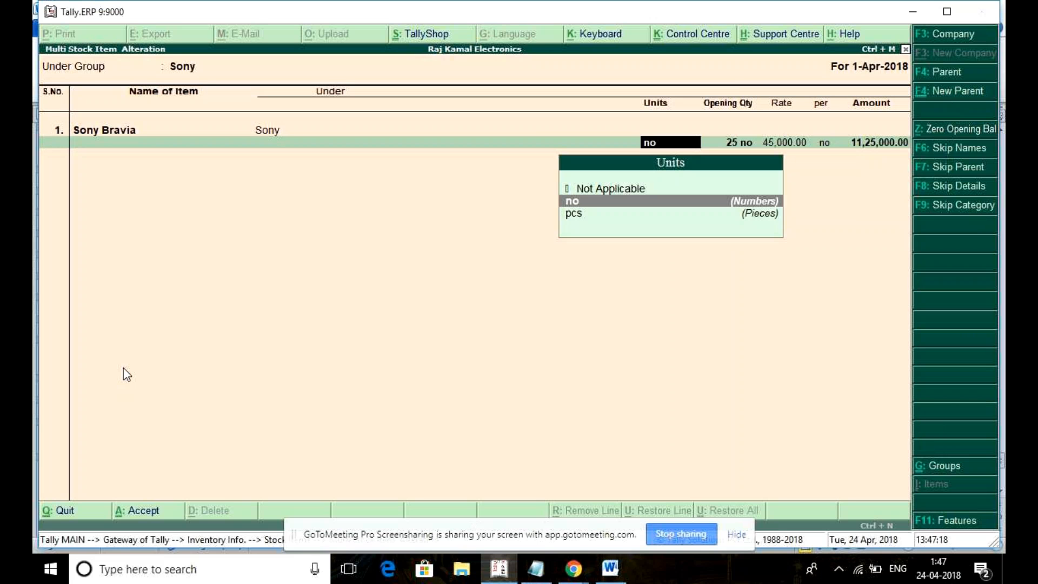
key(Return)
key(Return)
key(Return)
key(Return)
key(Return)
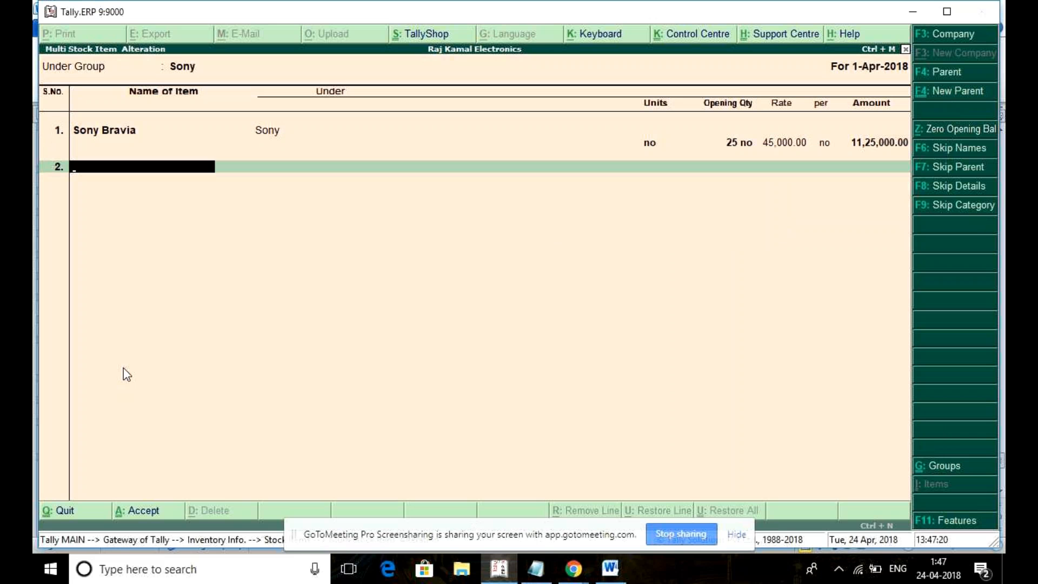
Step: Name the second item Sony 3D Tv, following the Word table, and place it under Sony with unit no
text(Sony)
key(alt+Tab)
key(alt+Tab)
text(3D)
text(Tv)
key(Return)
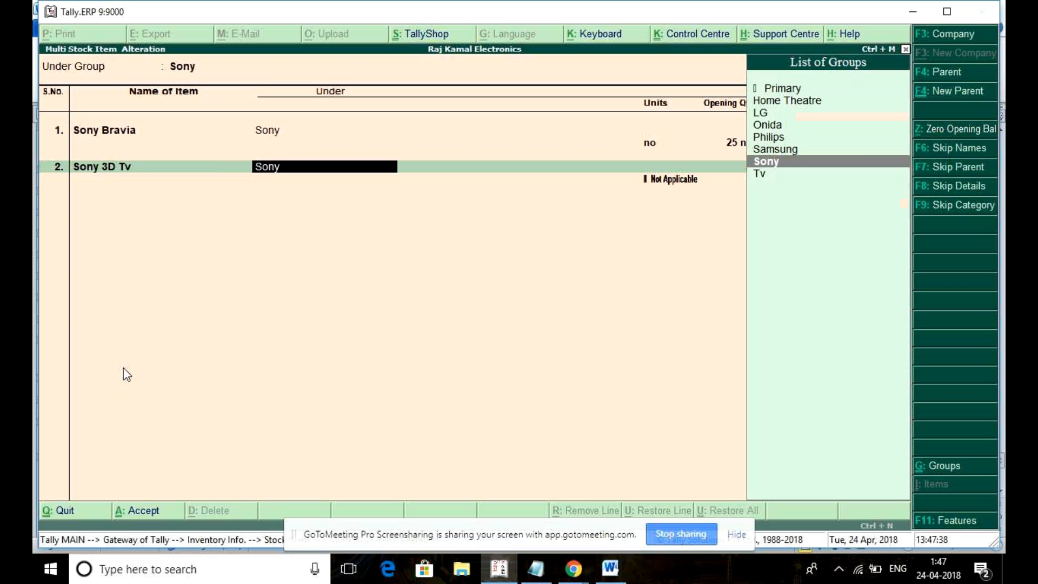
key(Return)
key(Down)
key(Return)
Step: Enter Sony 3D Tv's opening balance, quantity 30 at a rate of 55,000 per no
text(30)
key(alt+Tab)
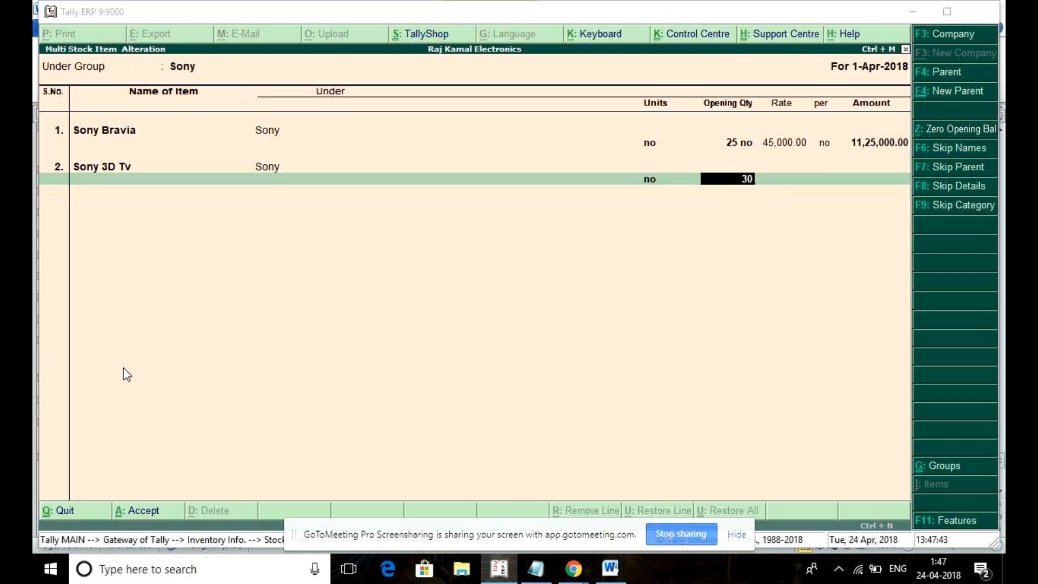
key(alt+Tab)
key(Return)
text(55000)
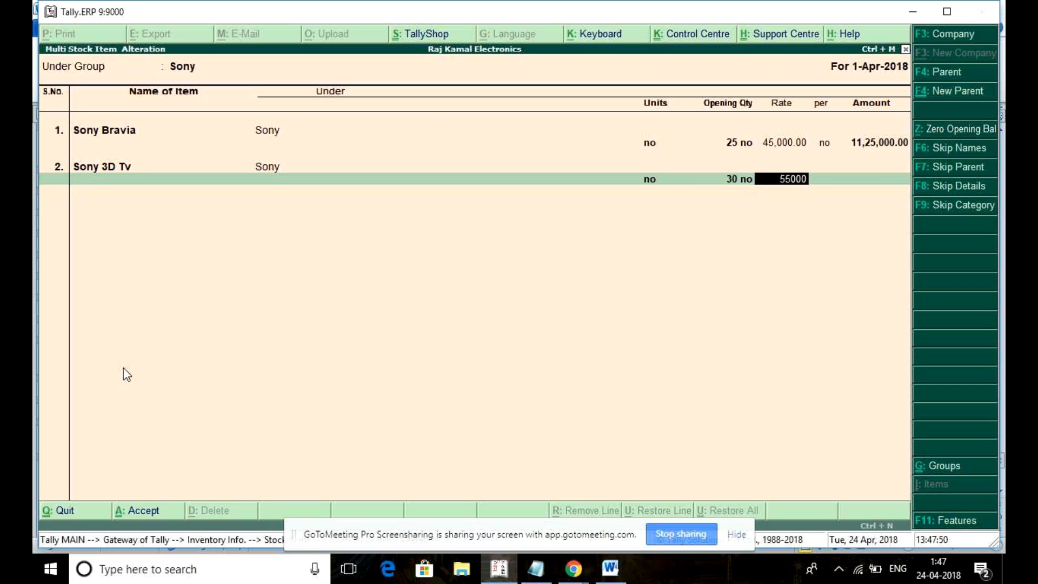
key(Return)
key(Return)
key(Return)
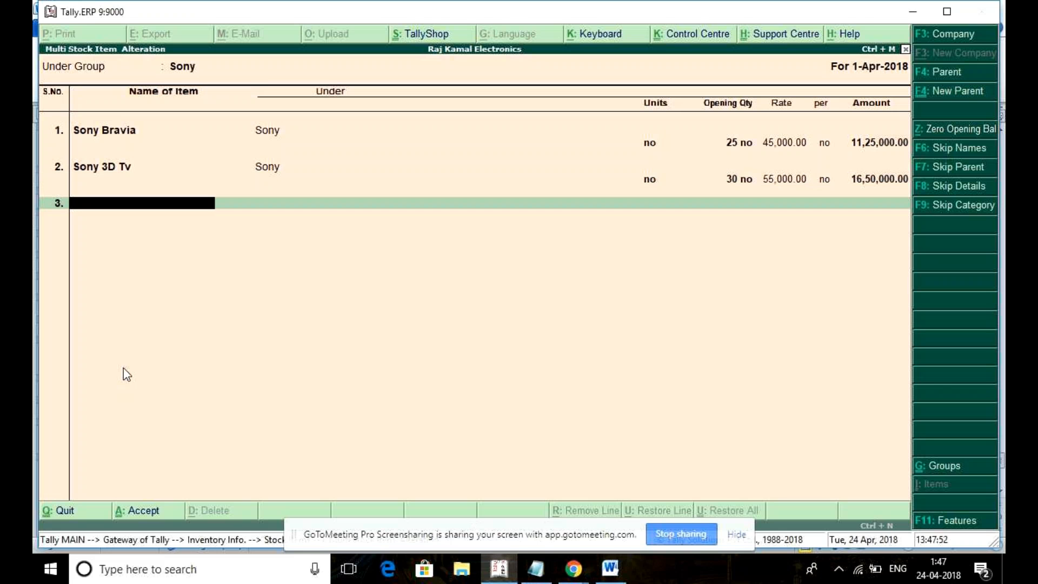
Step: Save the Sony group's items and open the LG group for multi stock item alteration
key(ctrl+a)
key(Up)
key(Up)
key(Up)
key(Up)
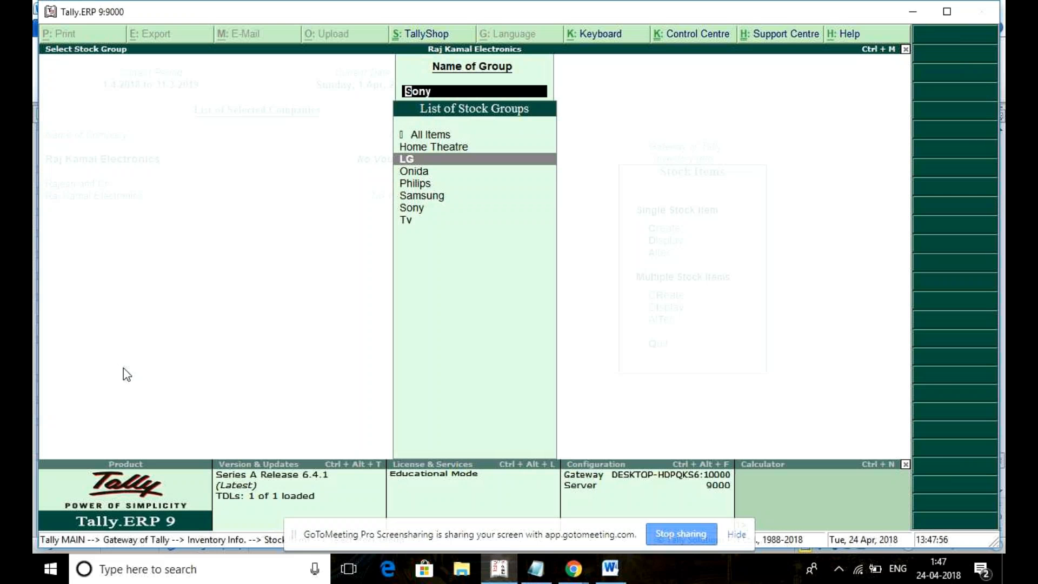
key(Return)
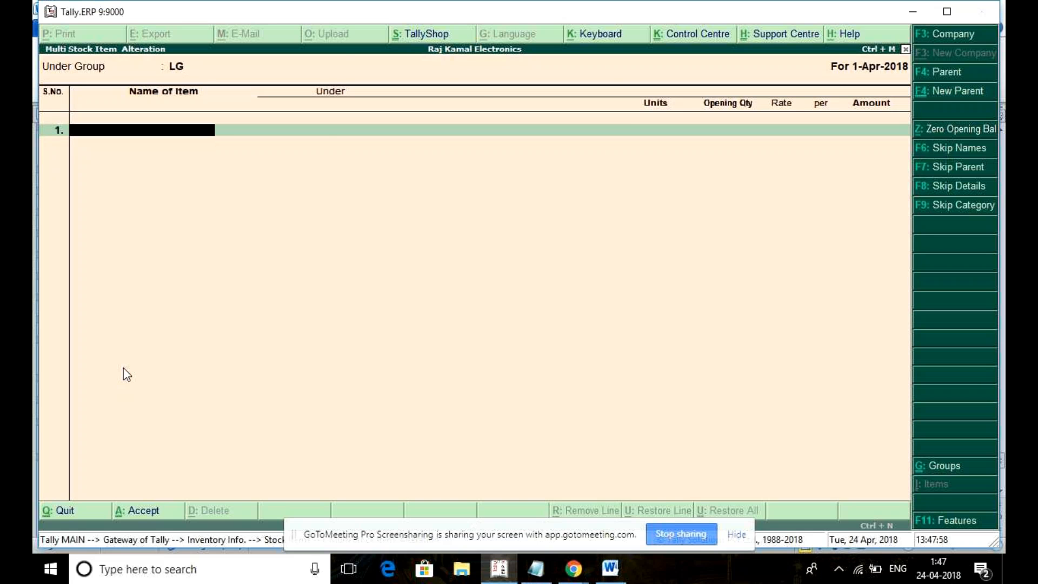
Step: Add an item named Lcd 55 " Tv under LG with unit no, following the Word table
key(alt+Tab)
key(alt+Tab)
text(L)
key(alt+Tab)
key(alt+Tab)
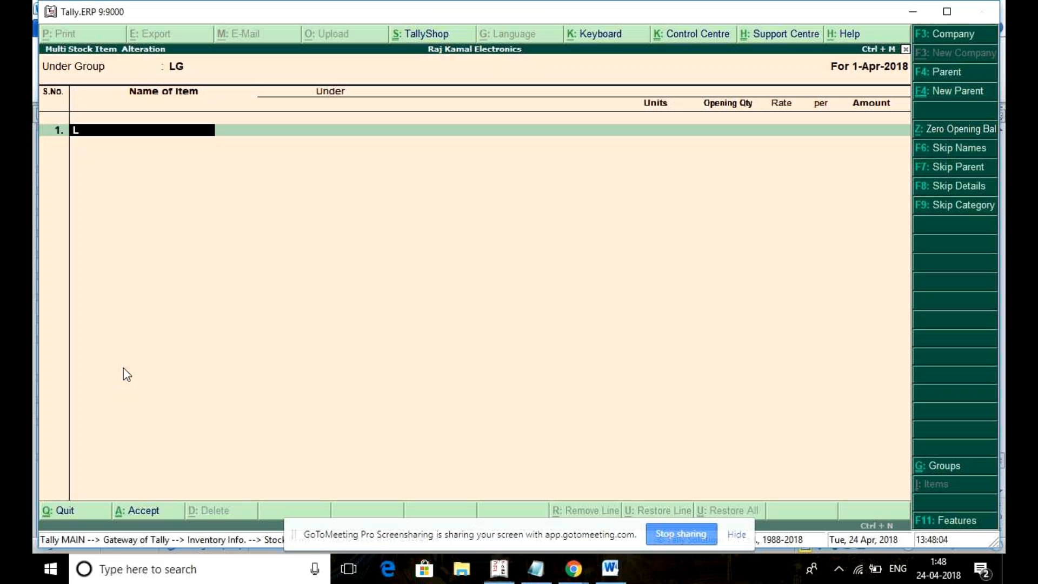
text(cd 55)
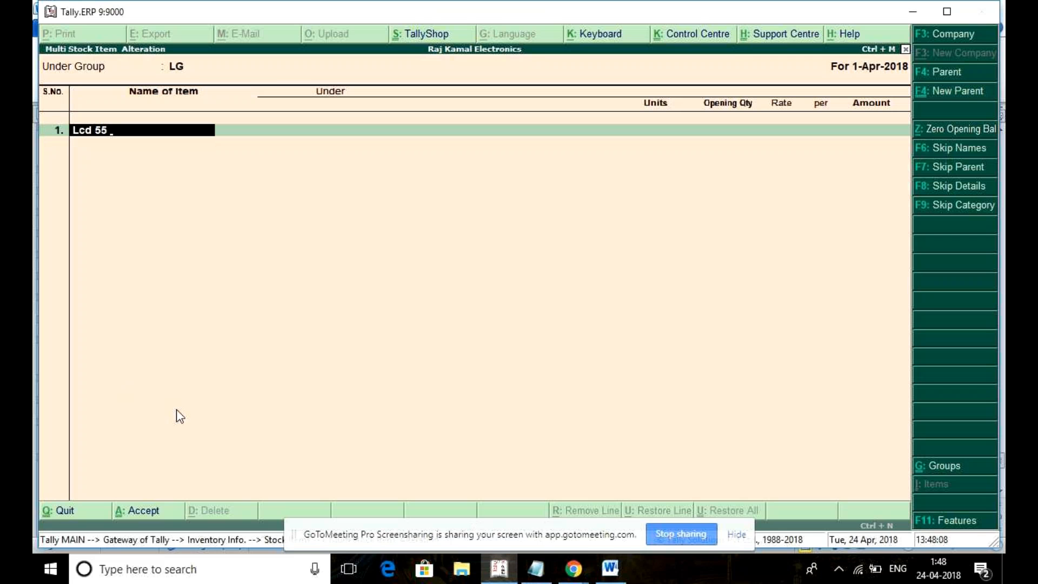
text( " Tv)
key(Return)
key(Return)
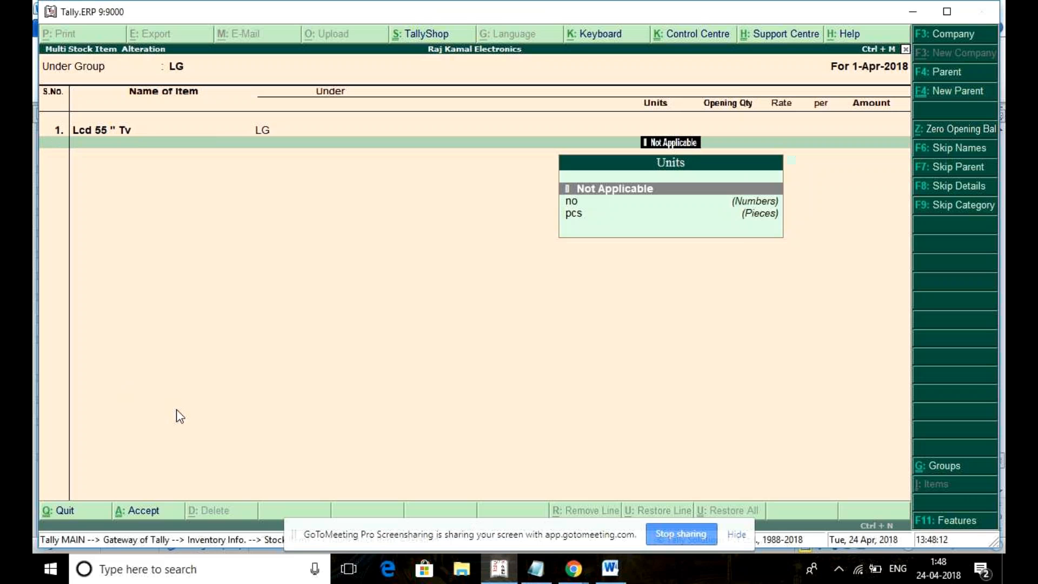
key(Down)
key(Return)
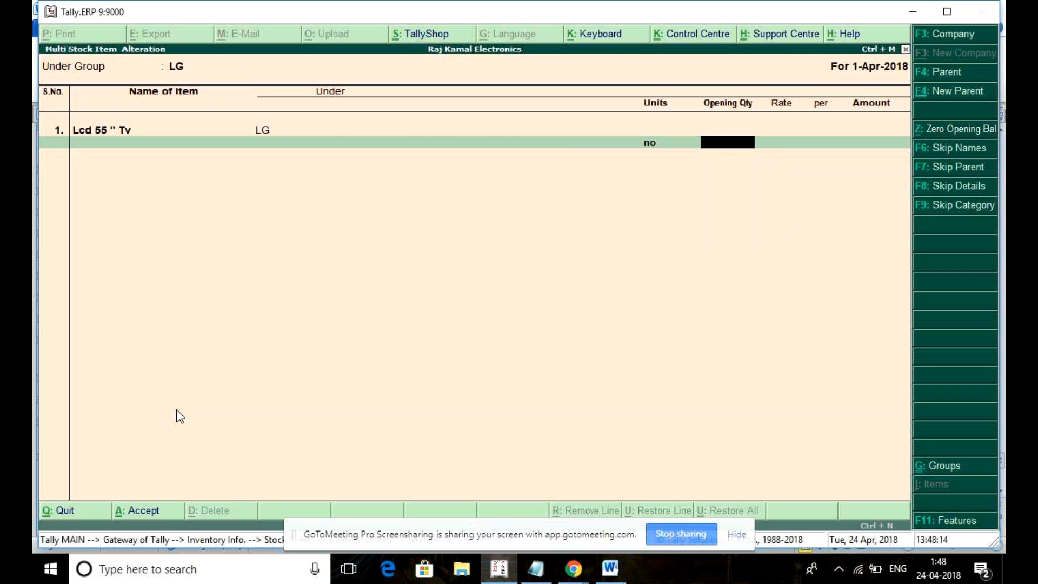
Step: Enter the LG item's opening balance, quantity 40 at a rate of 40,000 per no, and save the list
key(alt+Tab)
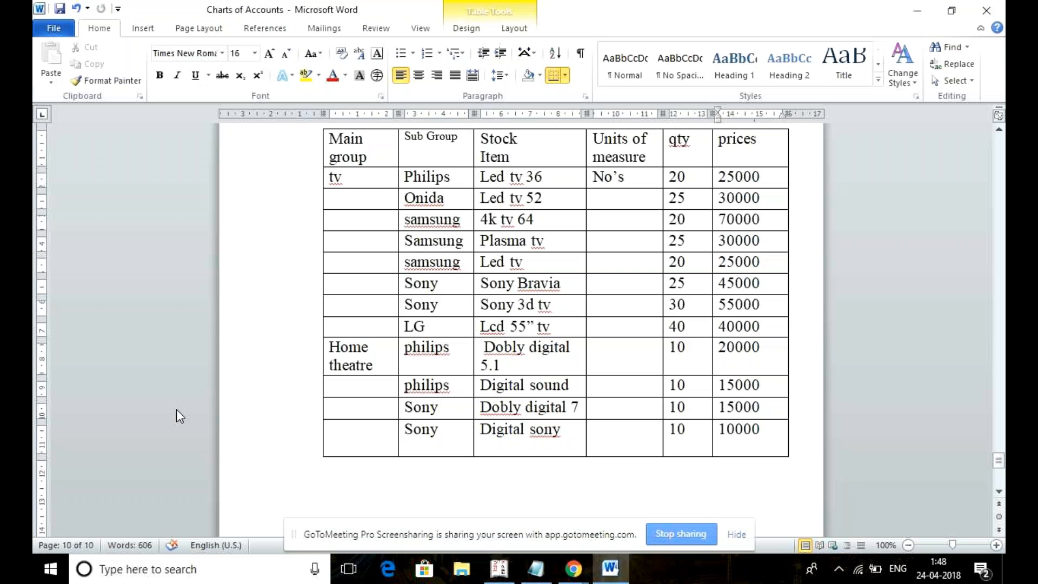
key(alt+Tab)
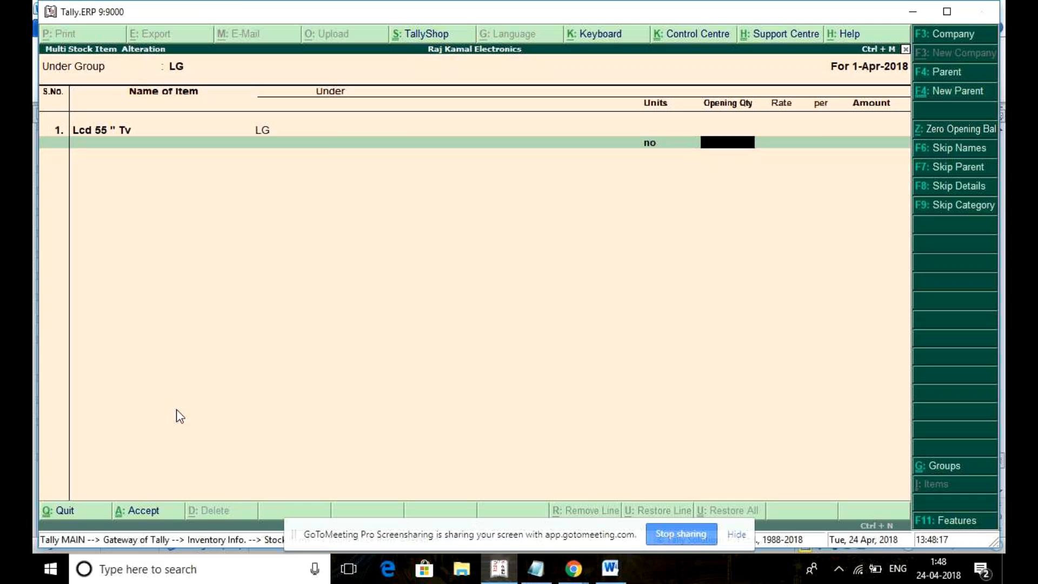
key(alt+Tab)
key(alt+Tab)
text(40)
key(Return)
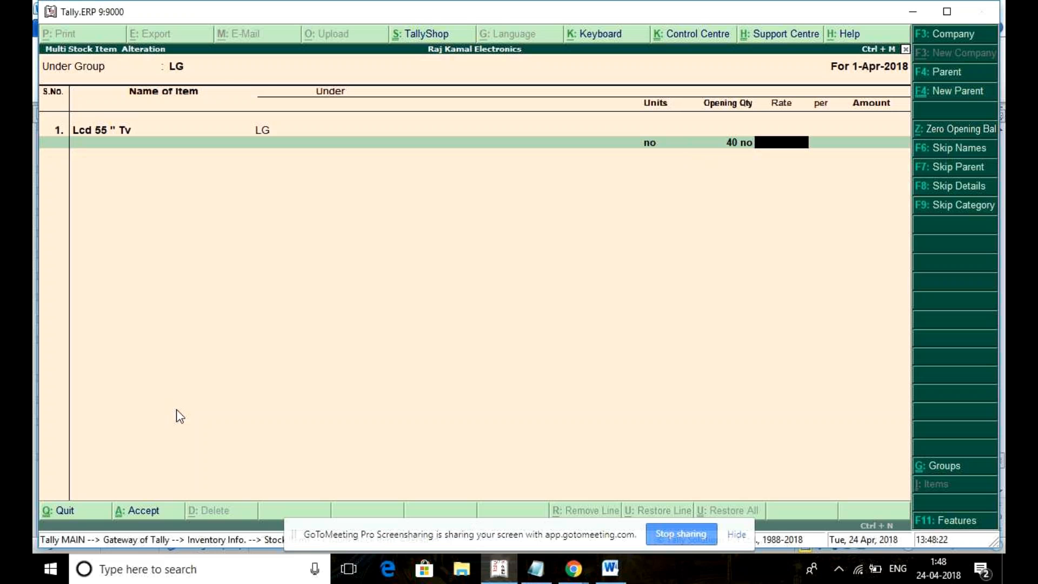
text(40000)
key(Return)
key(Return)
key(Return)
key(Return)
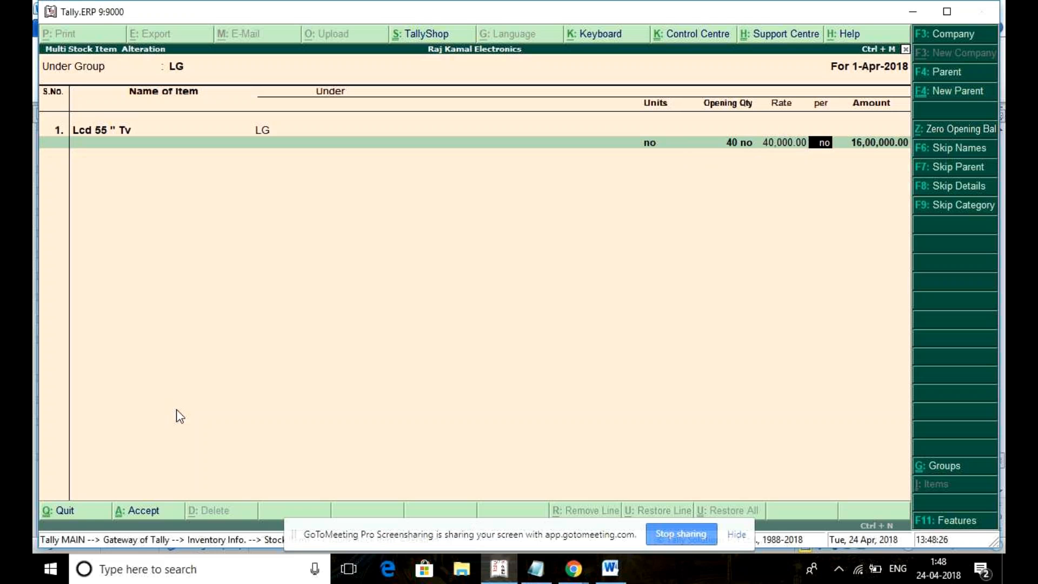
key(Return)
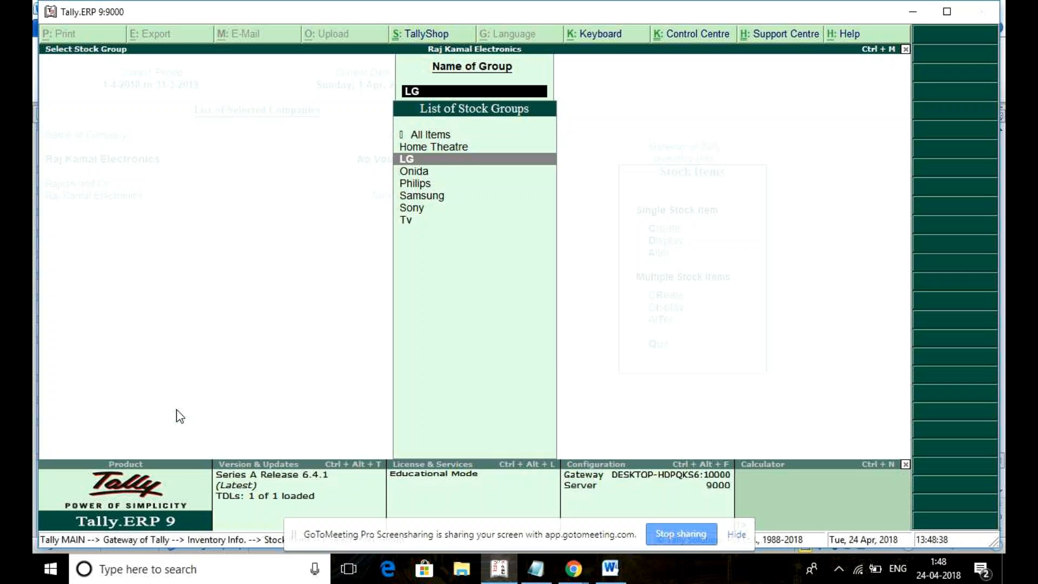
Step: Return to the Gateway of Tally and open the Stock Summary report
key(Escape)
key(Escape)
key(Escape)
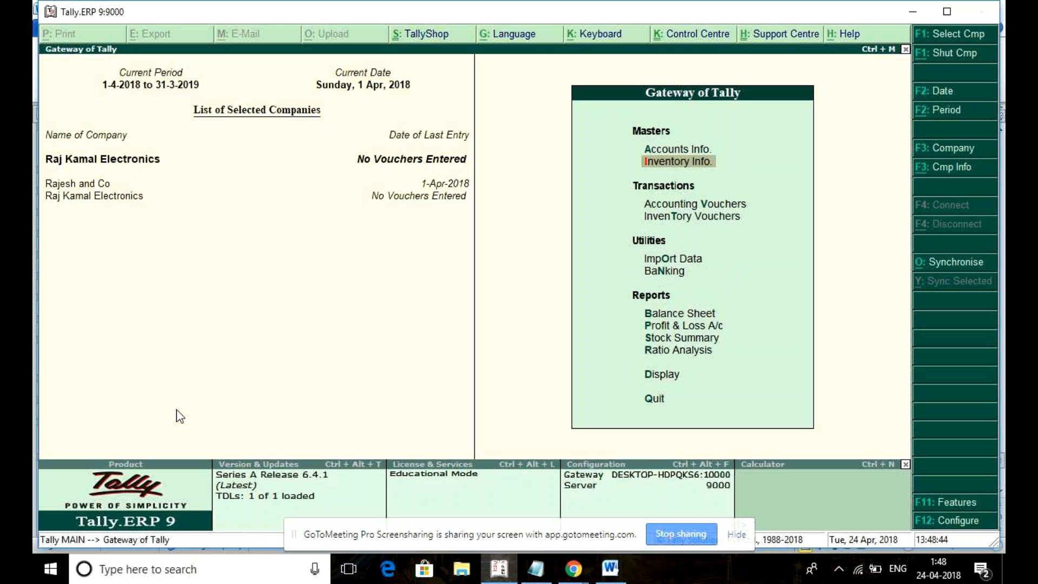
key(Down)
key(Down)
key(Down)
key(Down)
key(Down)
key(Down)
key(Down)
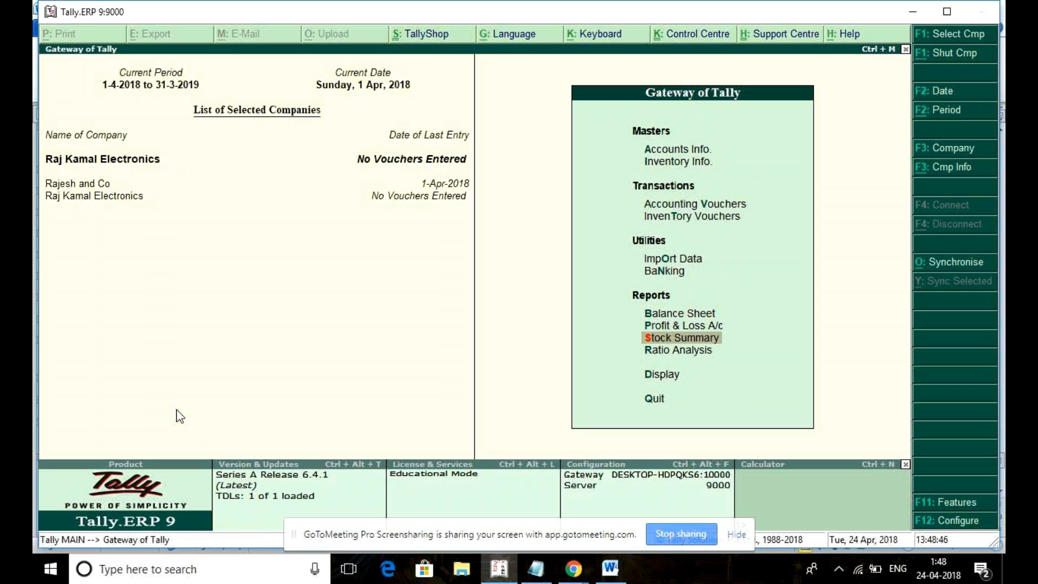
key(Return)
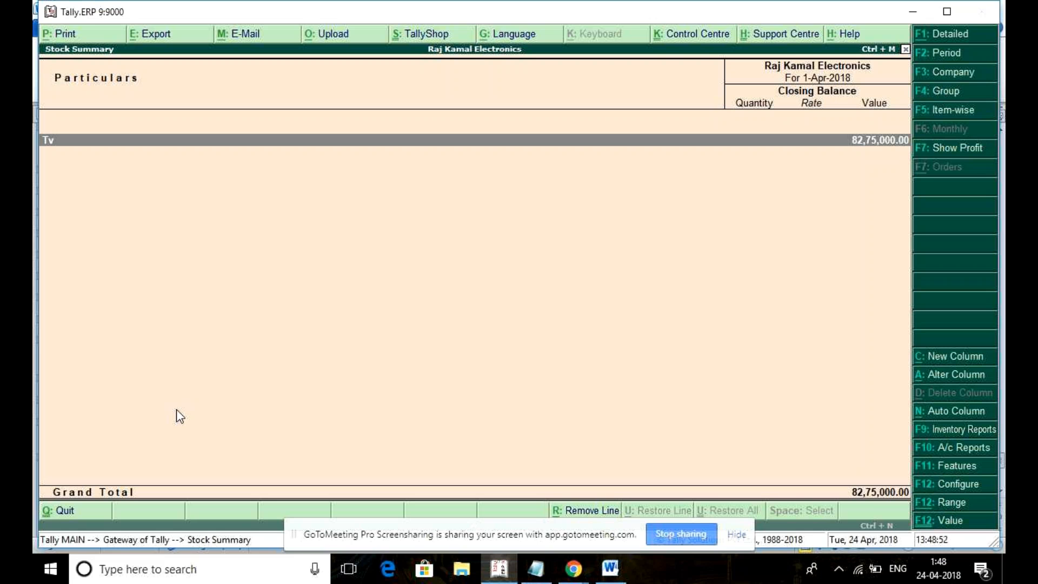
Step: Examine the stock summary by subgroup and item-wise, and reopen it in its condensed view
key(alt+F1)
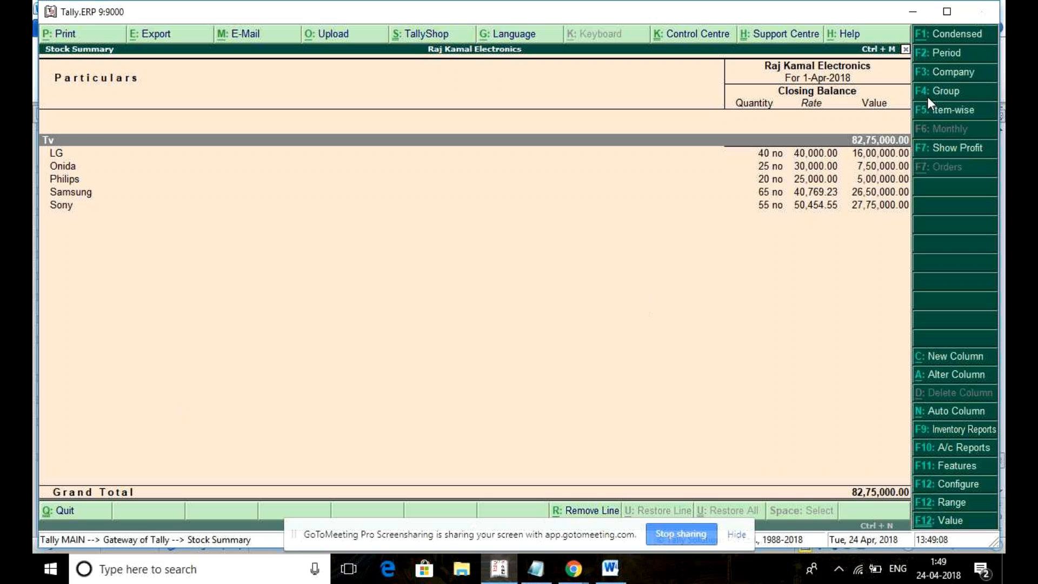
click(963, 110)
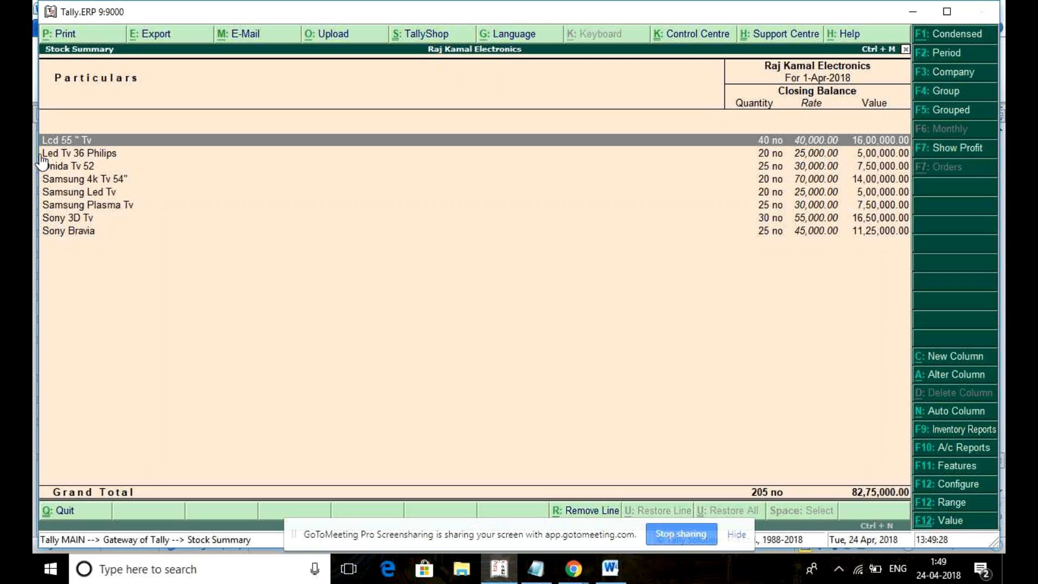
key(Escape)
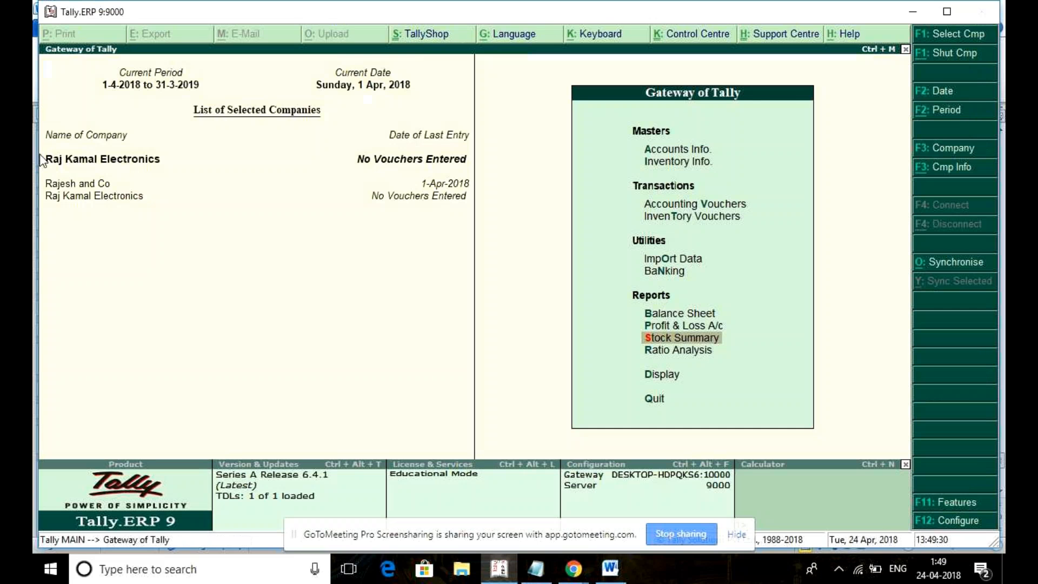
key(Return)
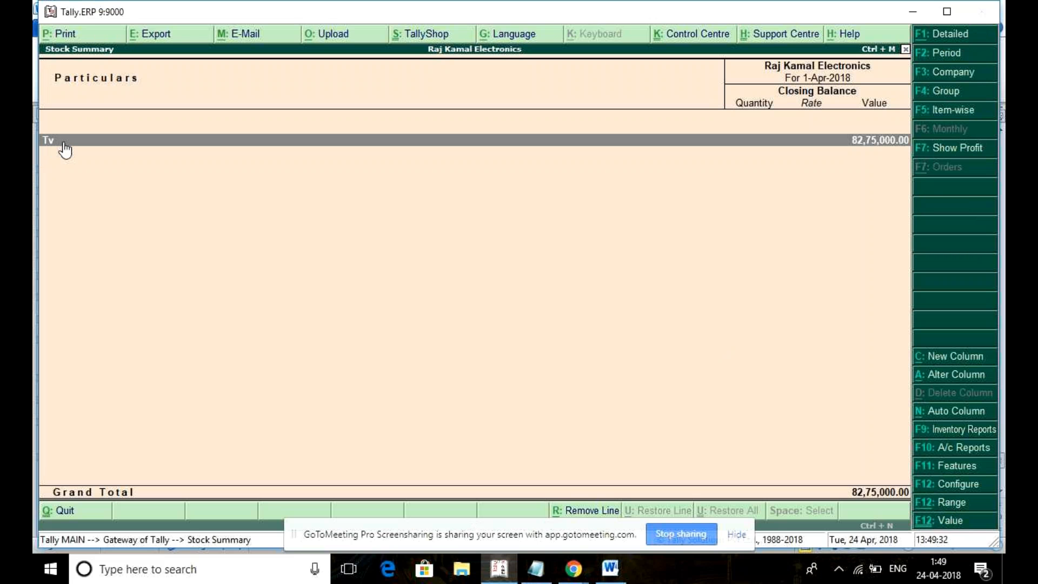
Step: Examine the closing balances of the items in each Tv subgroup: LG, Onida, Philips, Samsung and Sony
click(65, 147)
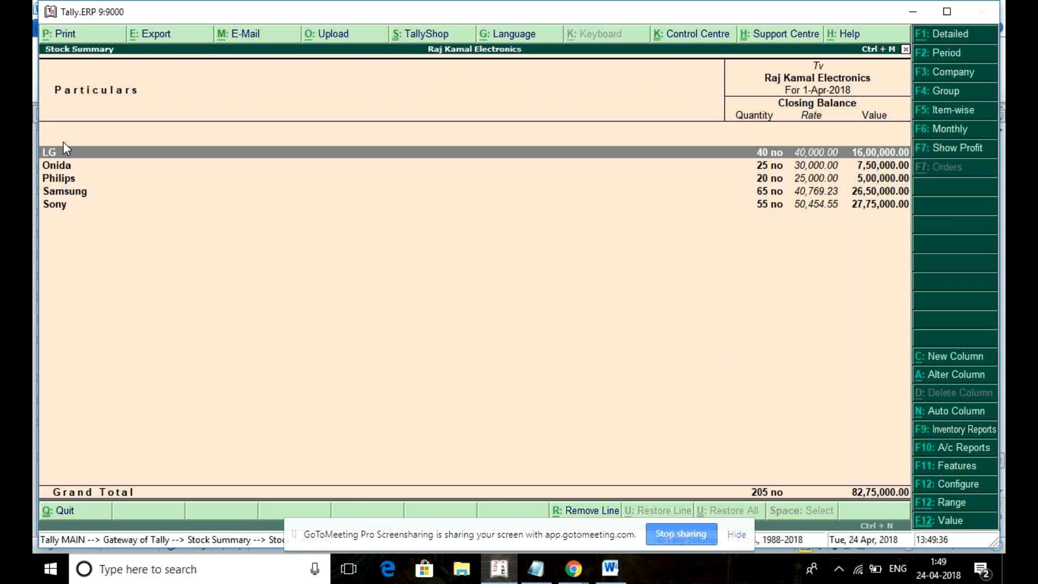
click(64, 142)
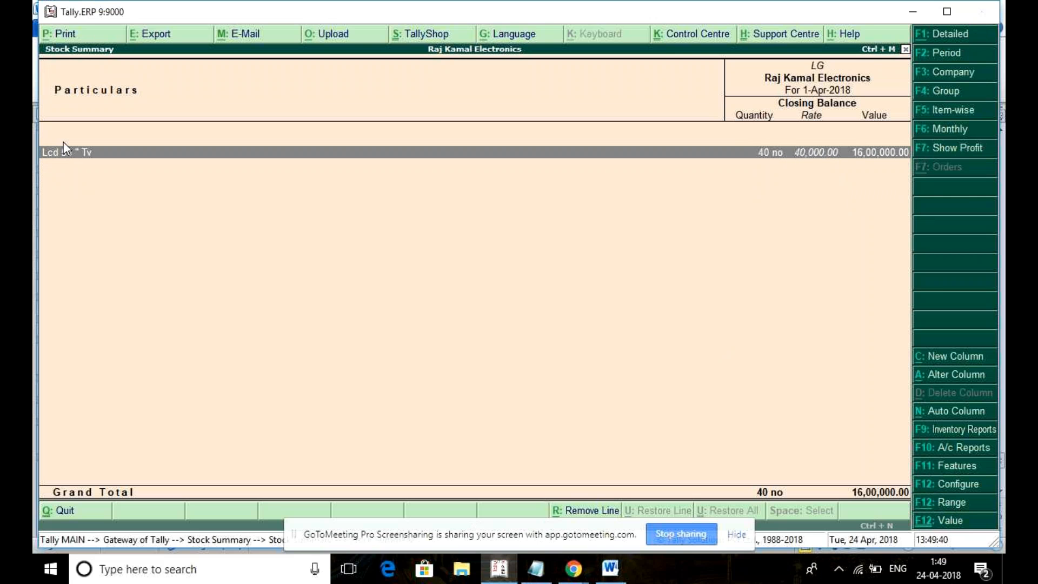
key(Escape)
key(Down)
key(Return)
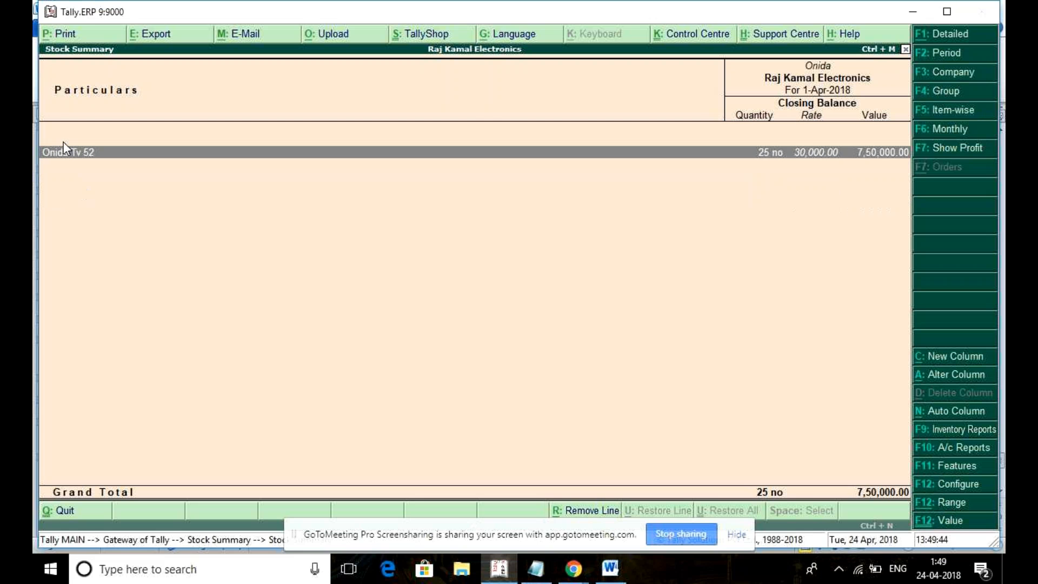
key(Escape)
key(Down)
key(Return)
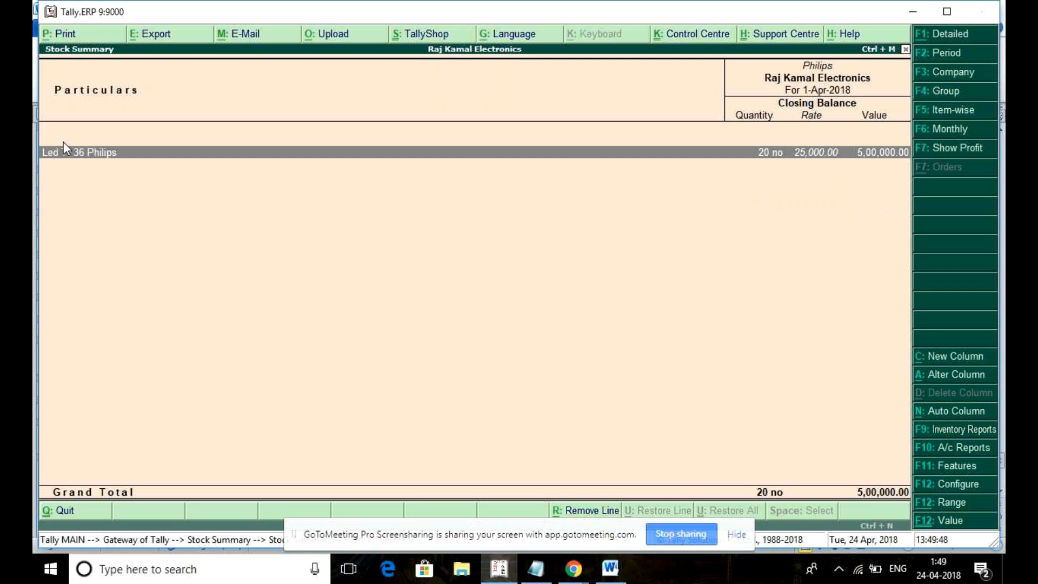
key(Escape)
key(Down)
key(Return)
key(Escape)
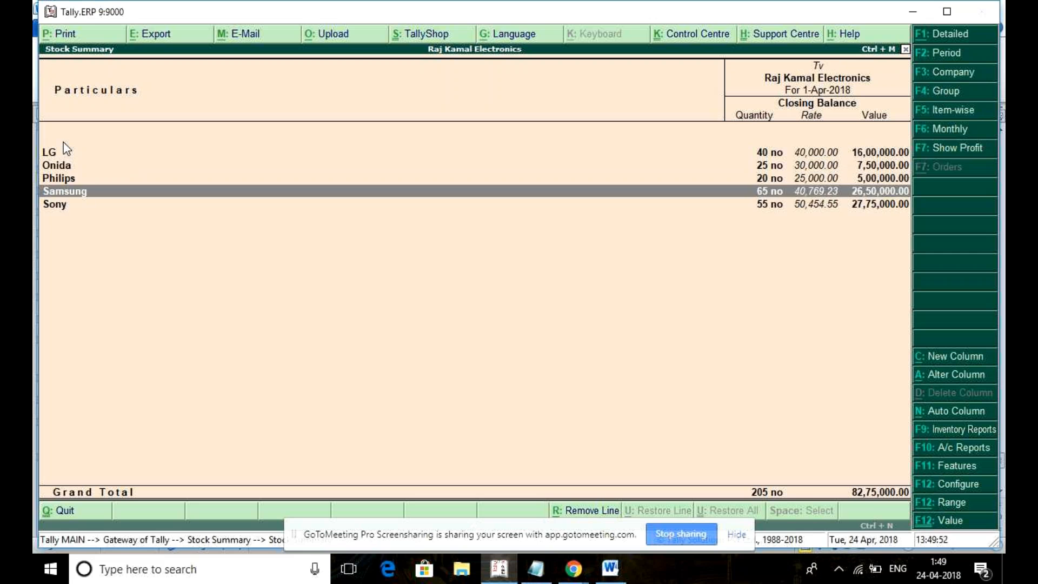
key(Down)
key(Return)
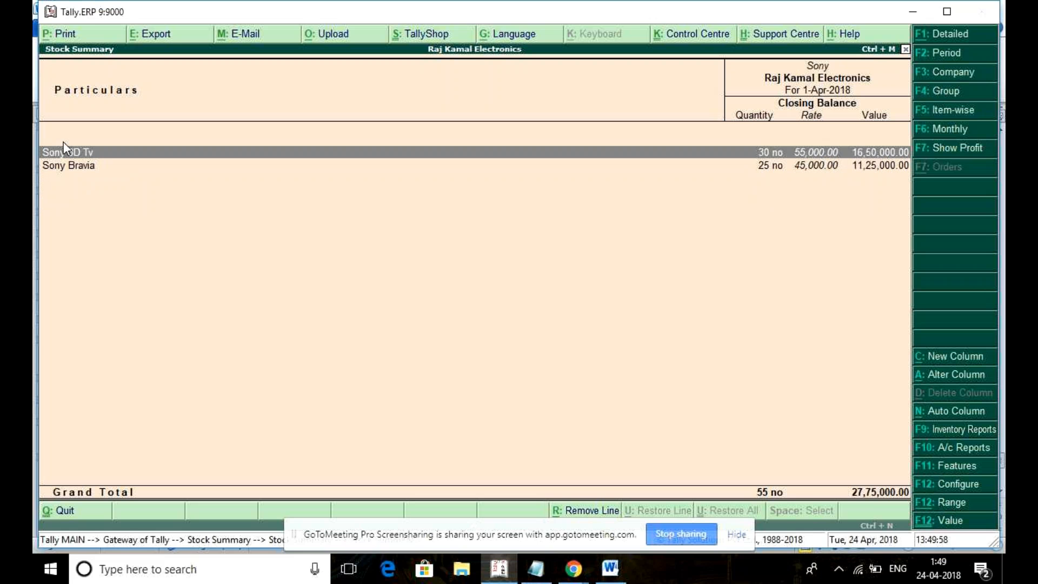
key(Escape)
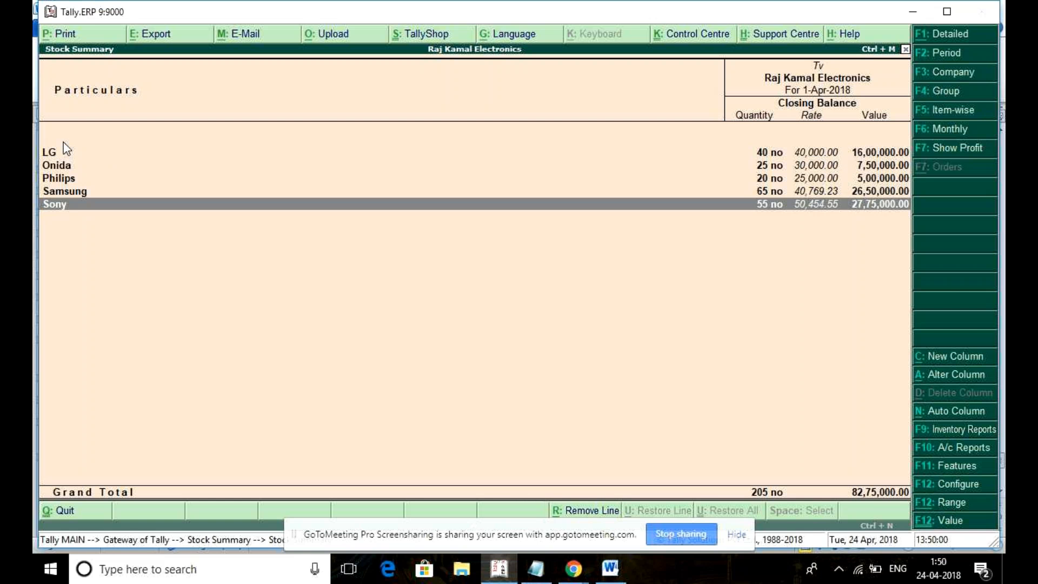
key(Escape)
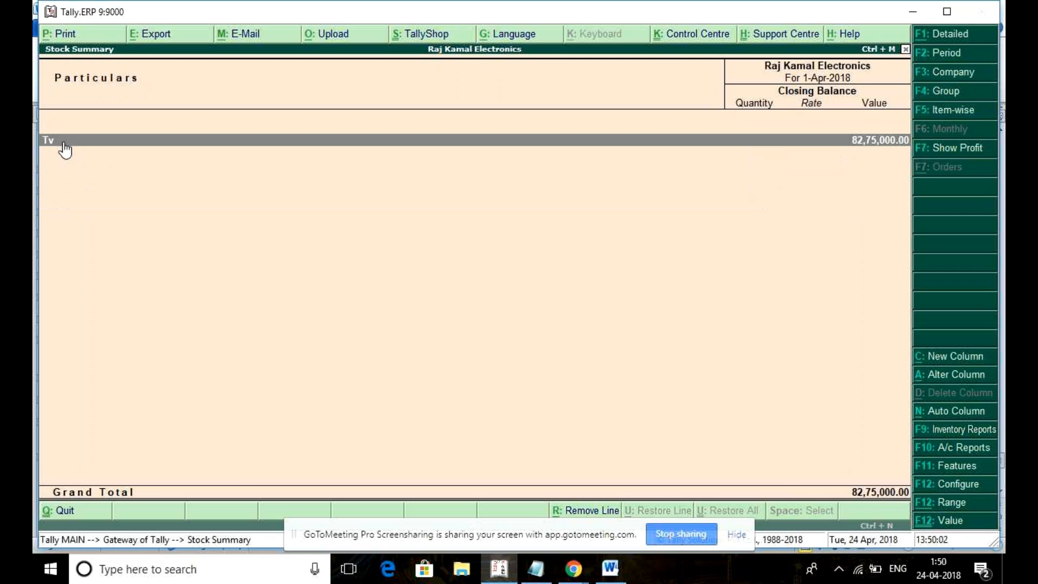
Step: Reopen the Stock Summary and configure it to show the opening balance, goods inwards and goods outwards
key(Escape)
key(Return)
click(945, 487)
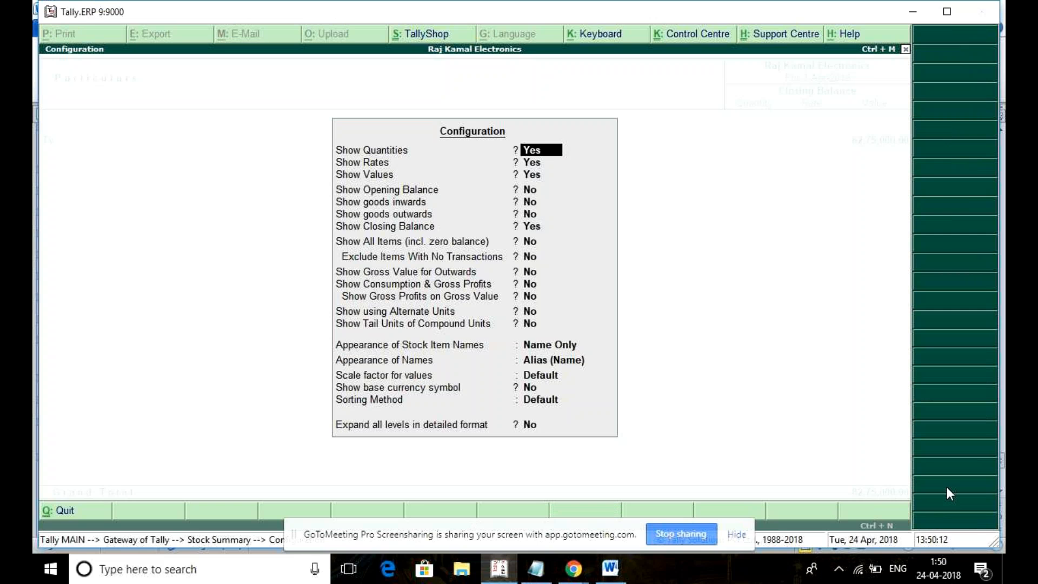
key(Down)
key(Down)
key(Down)
text(y)
key(Return)
text(y)
key(Return)
text(y)
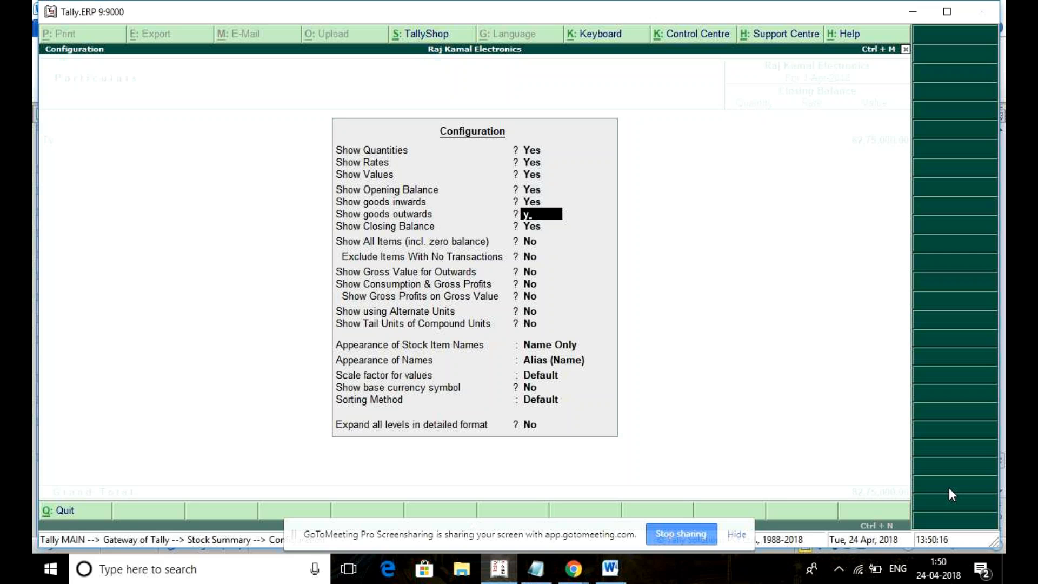
key(Return)
Step: Enable showing alternate units in the Stock Summary and apply the configuration
key(Return)
key(Return)
key(Return)
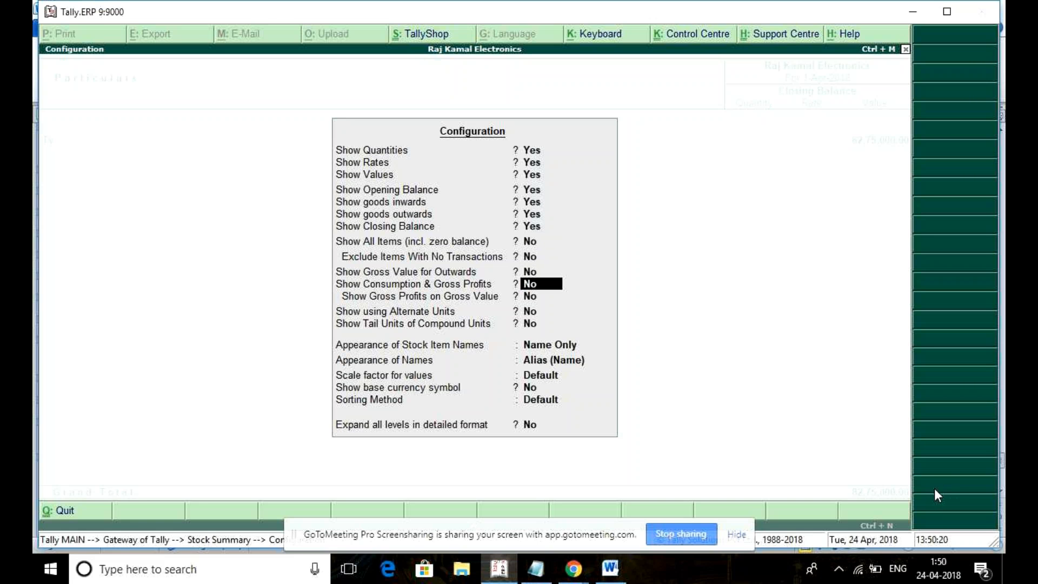
key(Return)
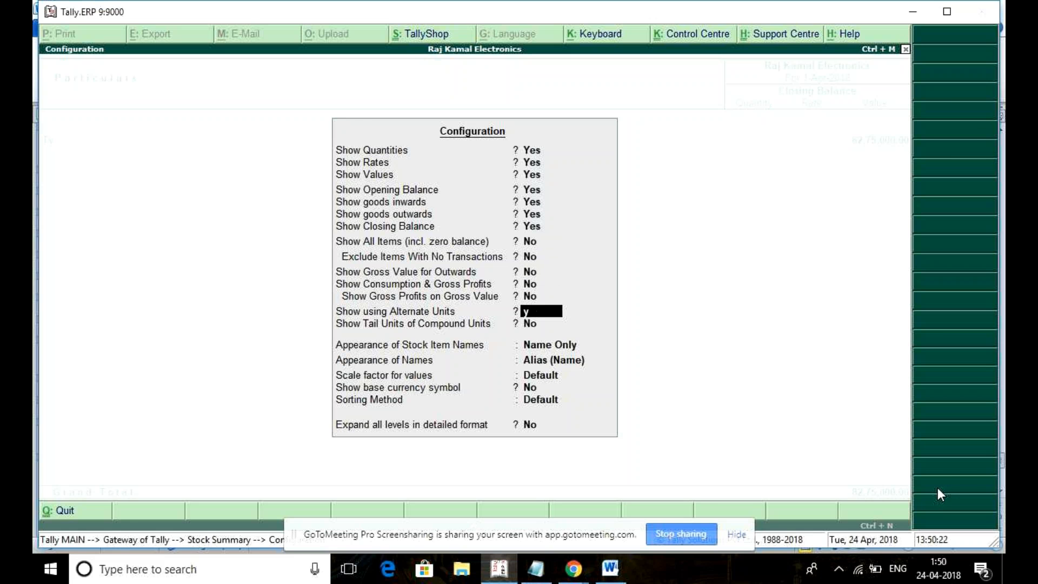
key(y)
key(ctrl+a)
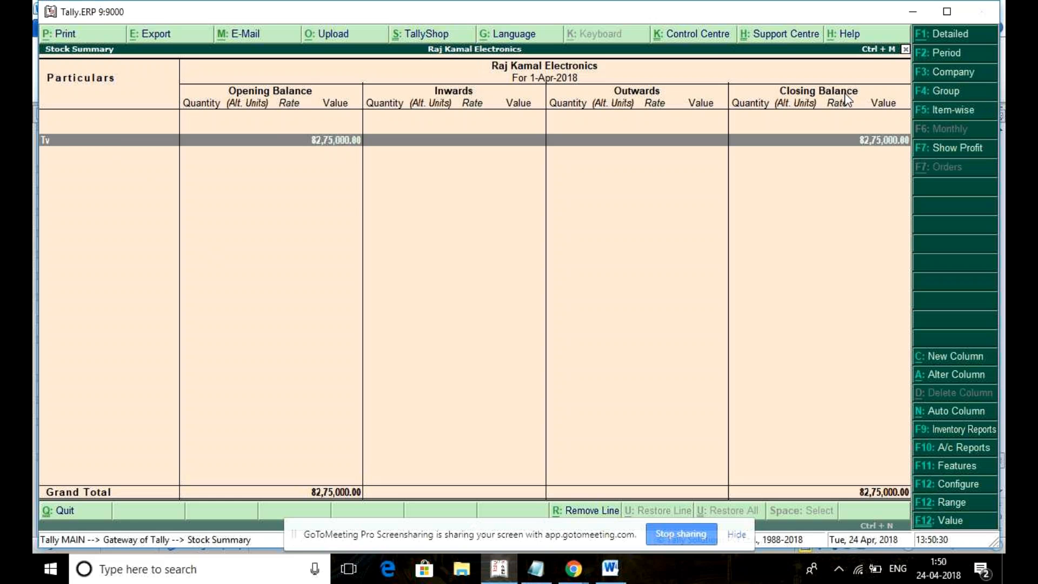
Step: Examine the stock summary in detailed and item-wise form, and return to the Gateway of Tally
key(alt+F1)
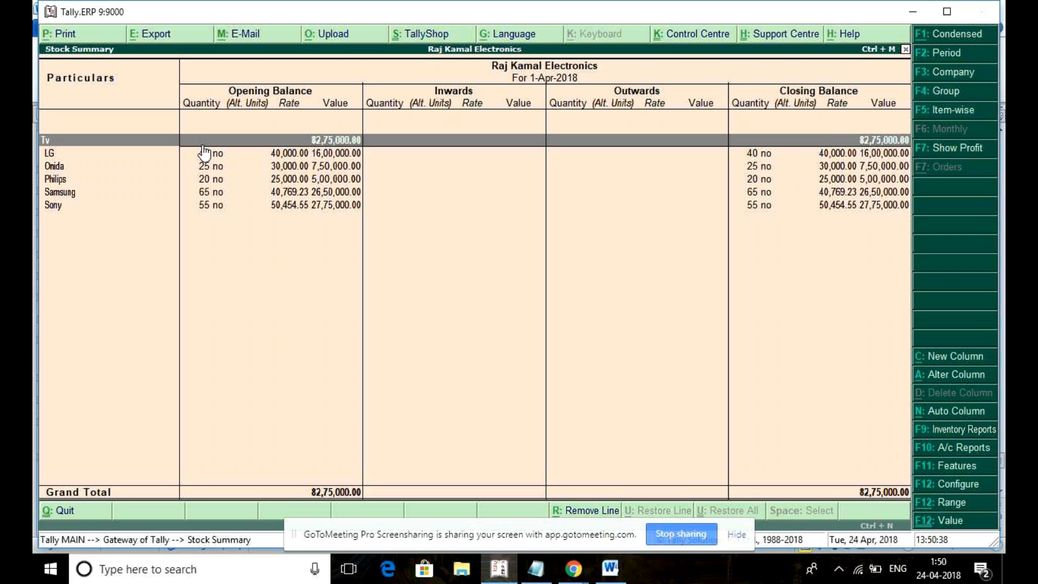
click(949, 116)
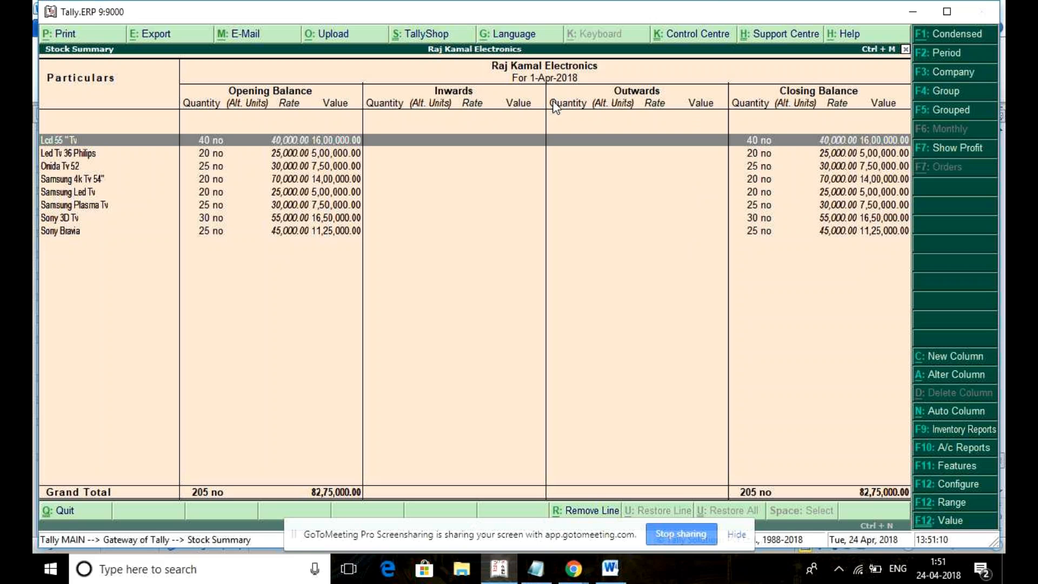
key(Escape)
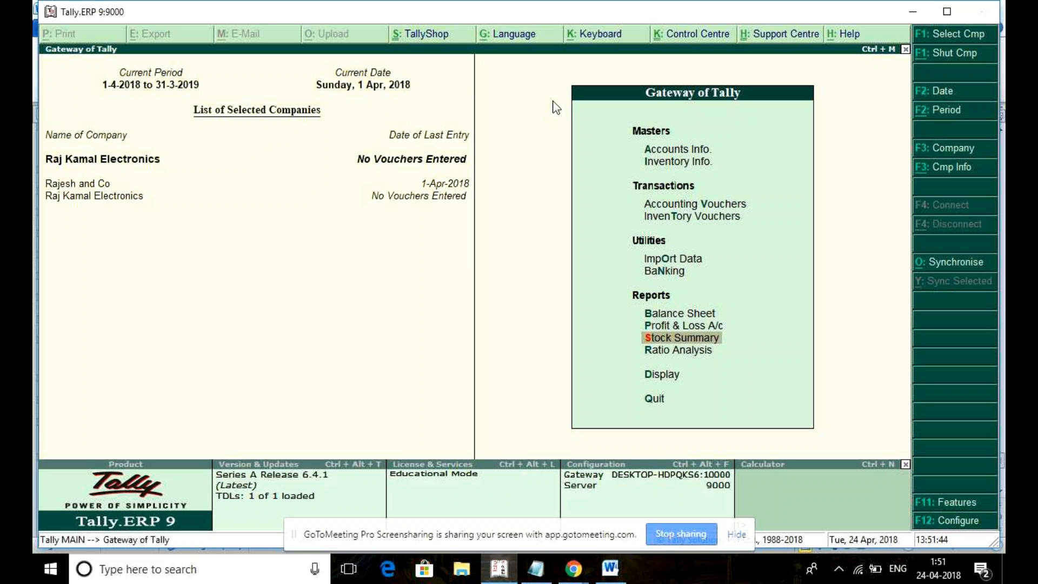
key(Escape)
key(n)
Step: Open Inventory Info and review the options offered for stock groups and for single and multiple stock items
key(Down)
key(Return)
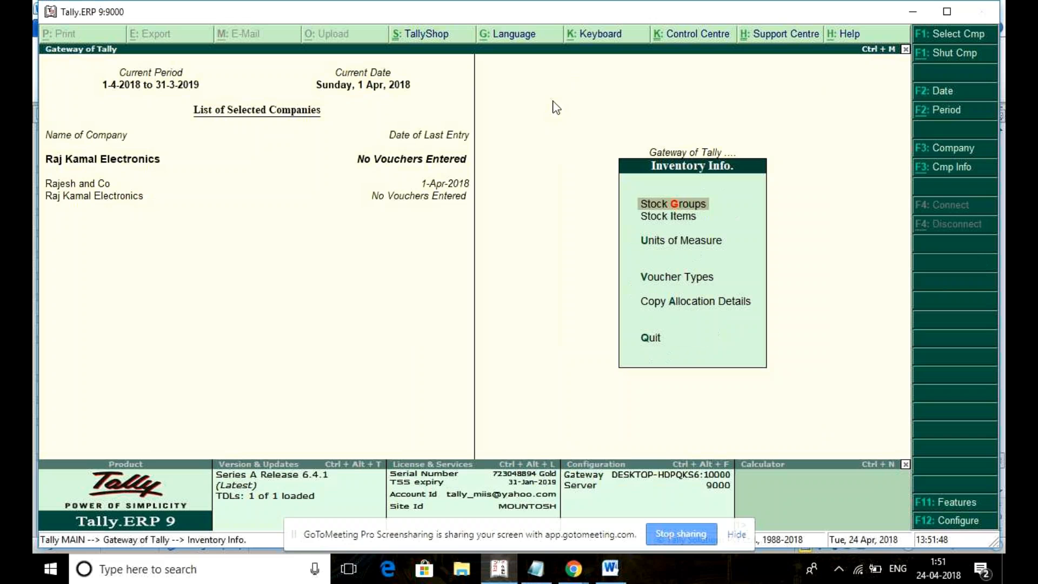
key(Down)
key(Up)
key(Return)
key(Down)
key(Down)
key(Down)
key(Down)
key(Down)
key(Escape)
key(Down)
key(Return)
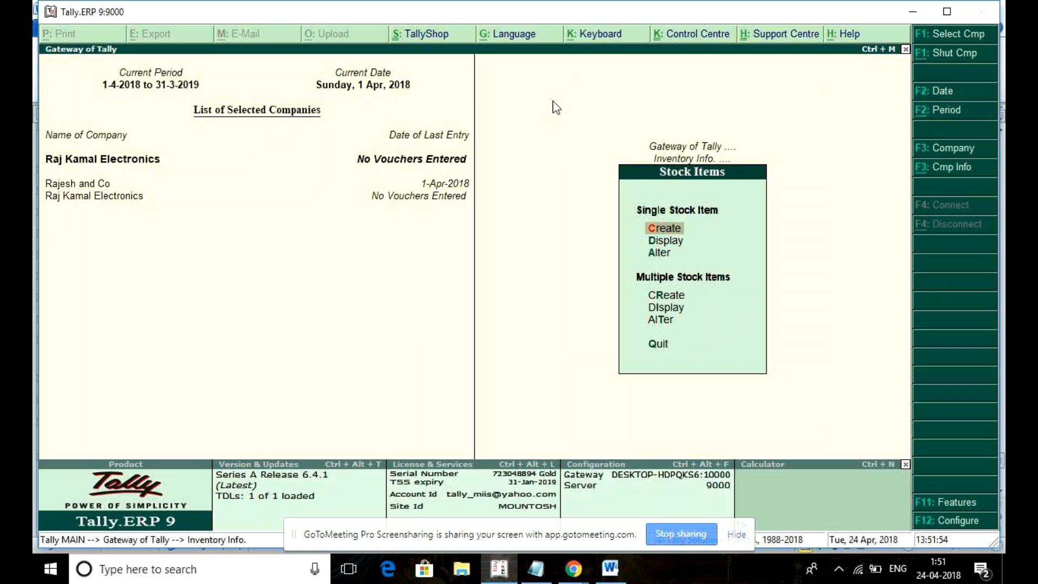
key(Down)
key(Down)
key(Down)
key(Down)
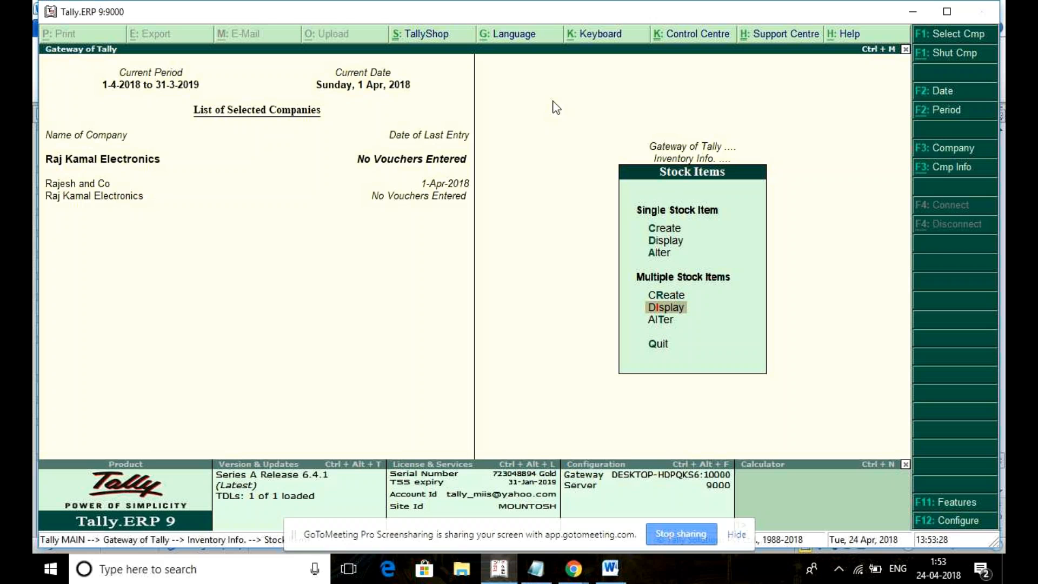
Step: Inspect the existing unit no (Numbers) under Units of Measure and leave it without altering it
key(Escape)
key(Down)
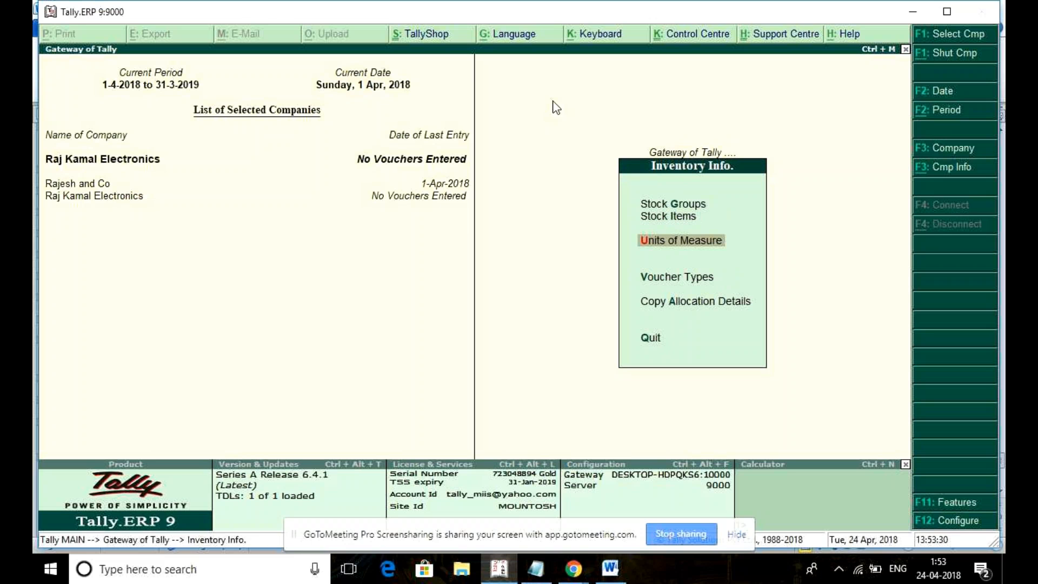
key(Return)
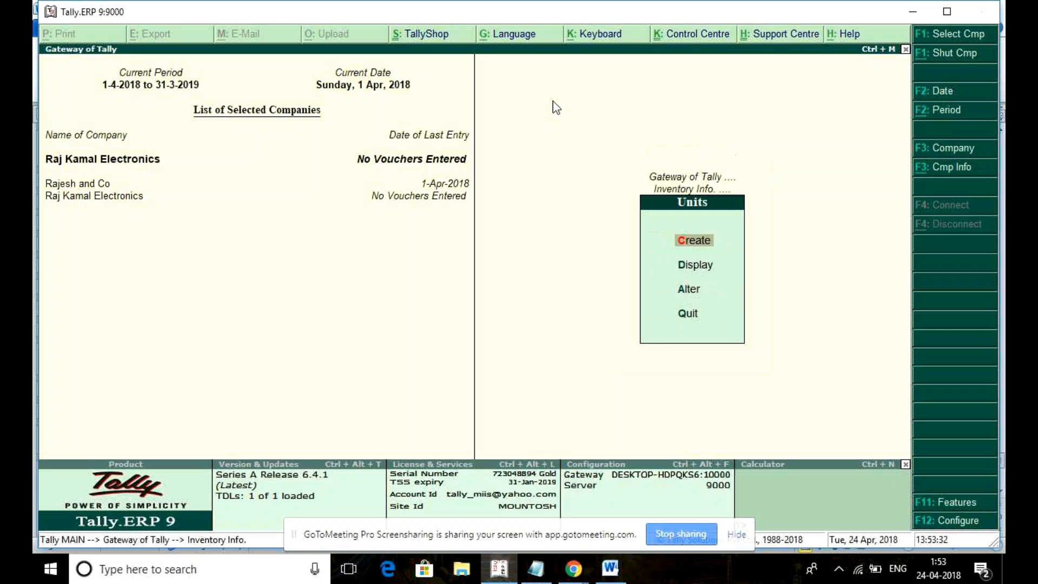
key(Down)
key(Down)
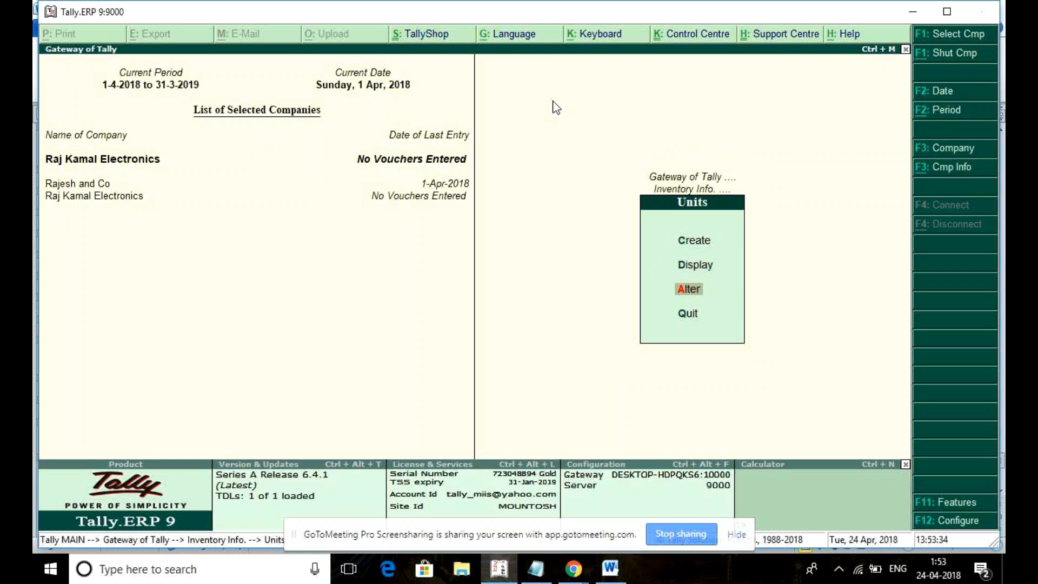
key(Return)
key(Return)
key(Return)
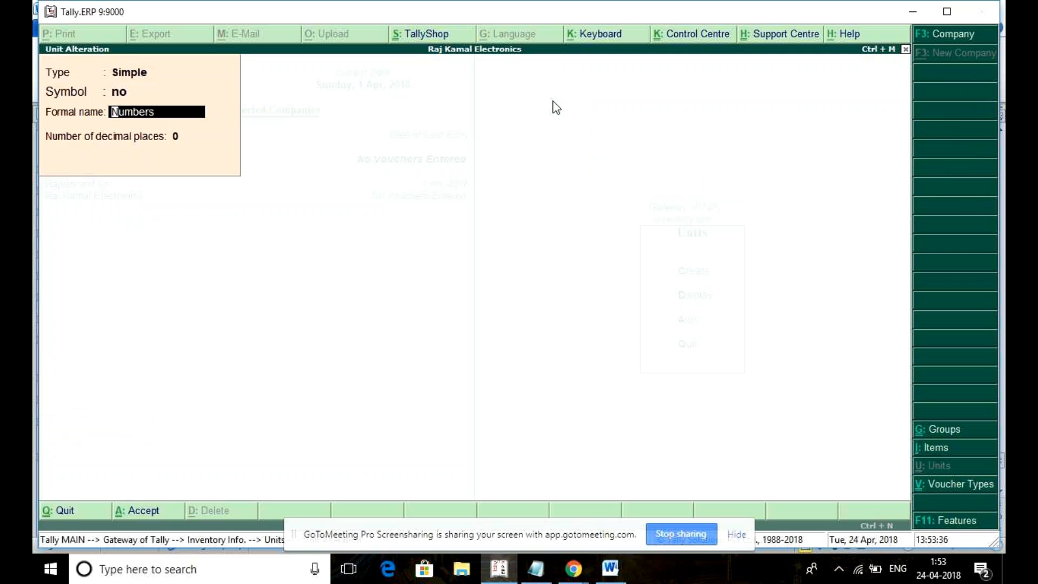
key(Escape)
key(Escape)
key(y)
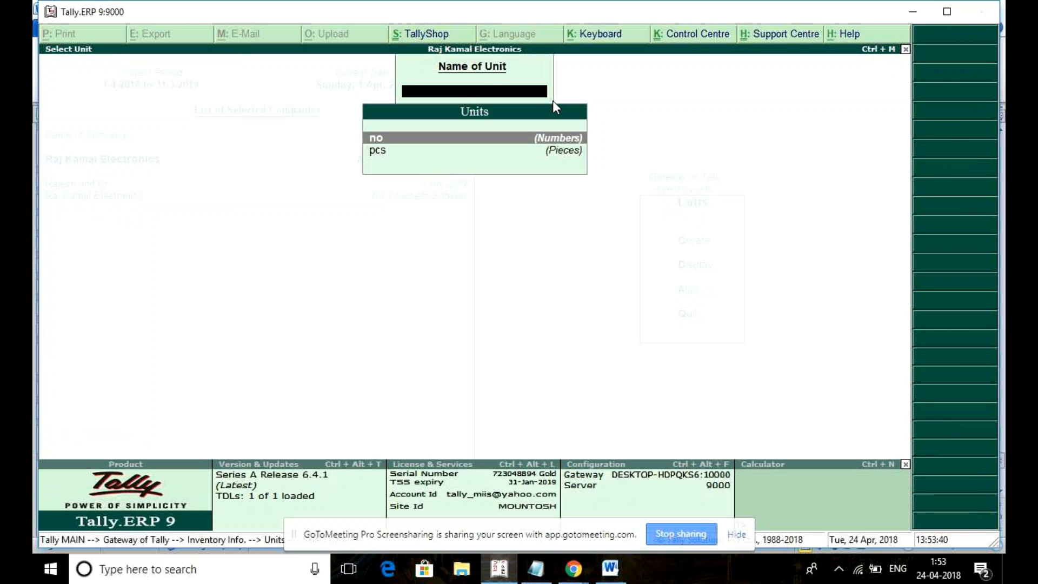
key(Escape)
Step: Create a simple unit with symbol doz, formal name Dozens and 0 decimal places, and return to Inventory Info
key(Up)
key(Up)
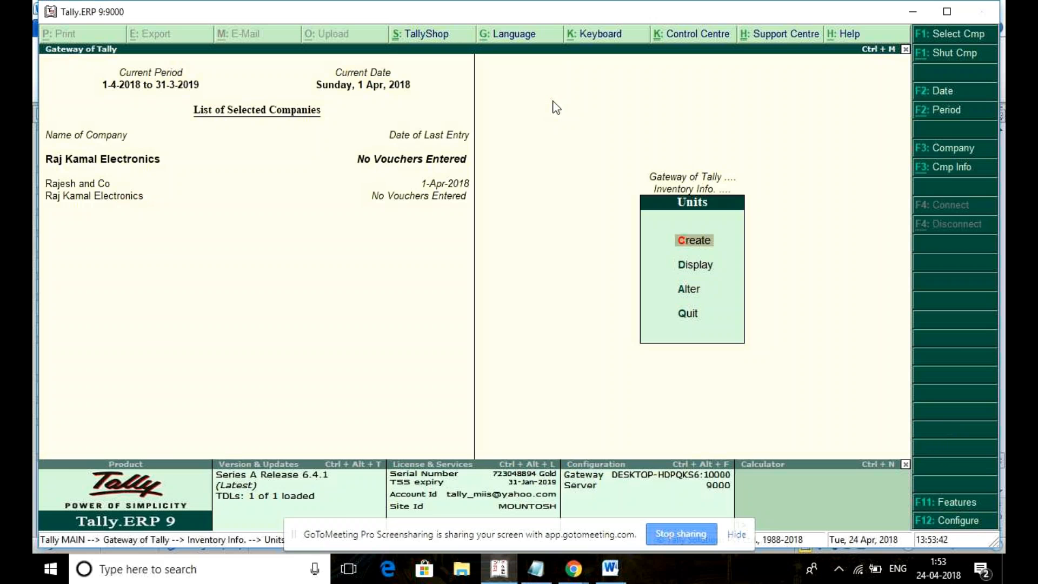
key(Return)
text(dozens)
key(Return)
key(BackSpace)
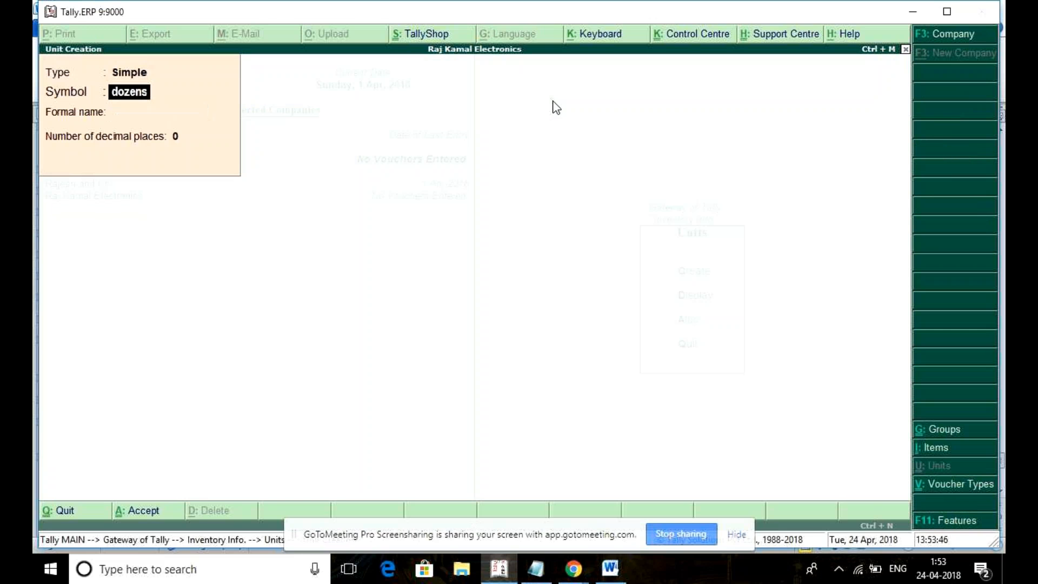
text(doz)
key(Return)
text(Dozens)
key(Return)
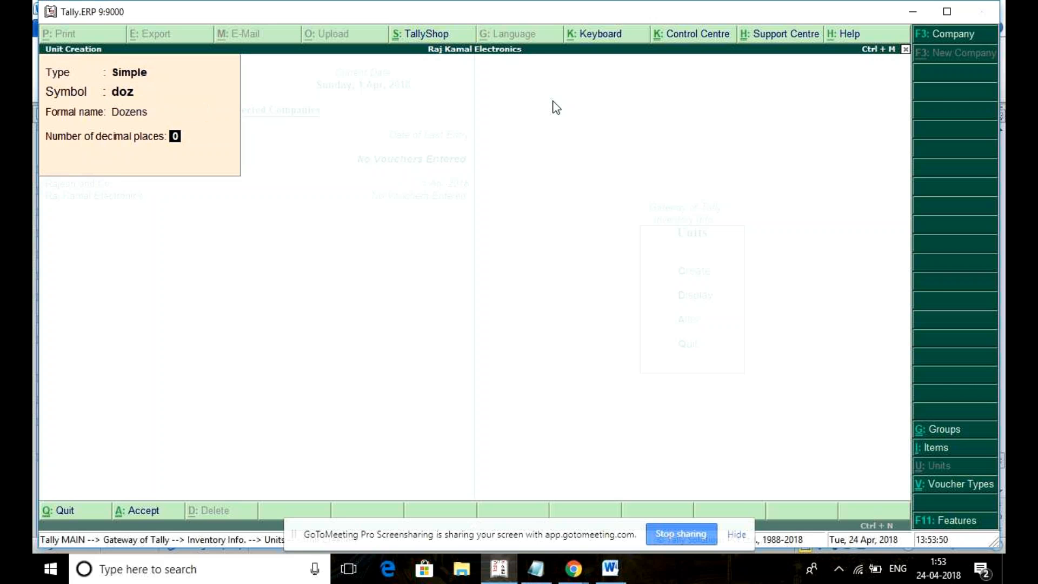
key(Return)
key(Return)
key(Escape)
key(Return)
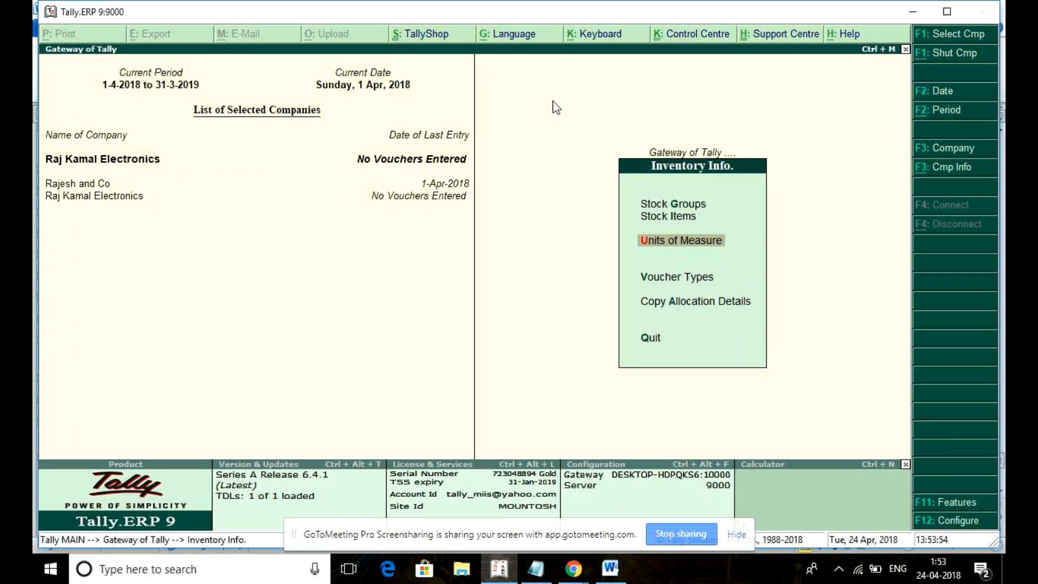
Step: Start creating a new unit of measure with the type Compound
key(Return)
key(Down)
key(Down)
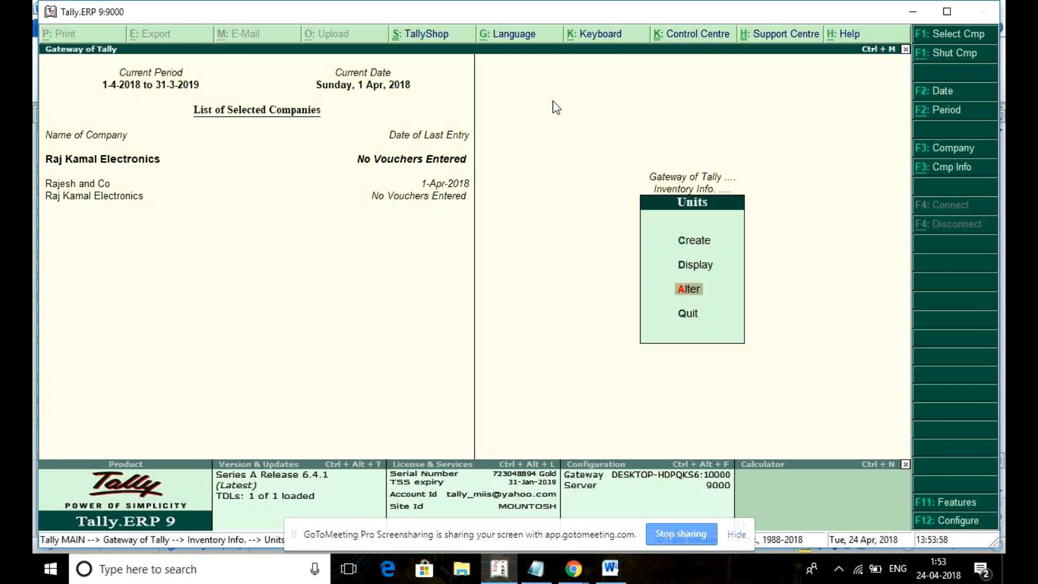
key(Up)
key(Down)
key(Up)
key(Up)
key(Return)
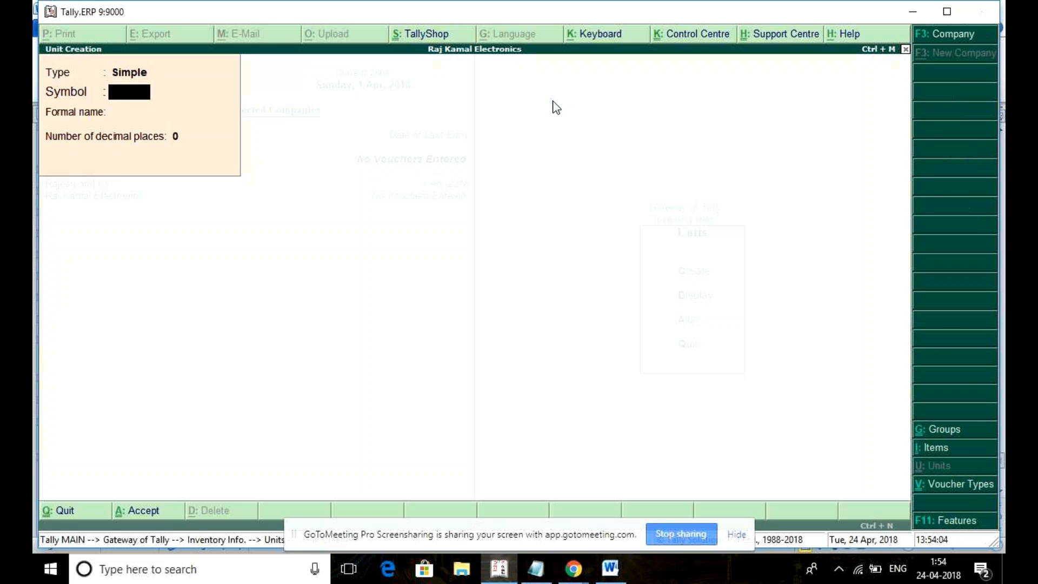
key(BackSpace)
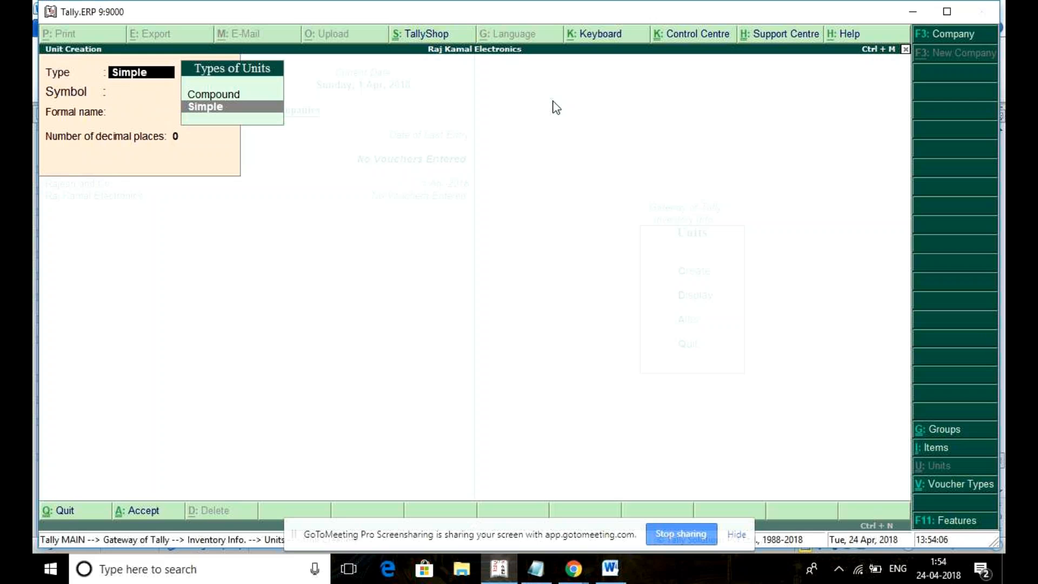
key(Up)
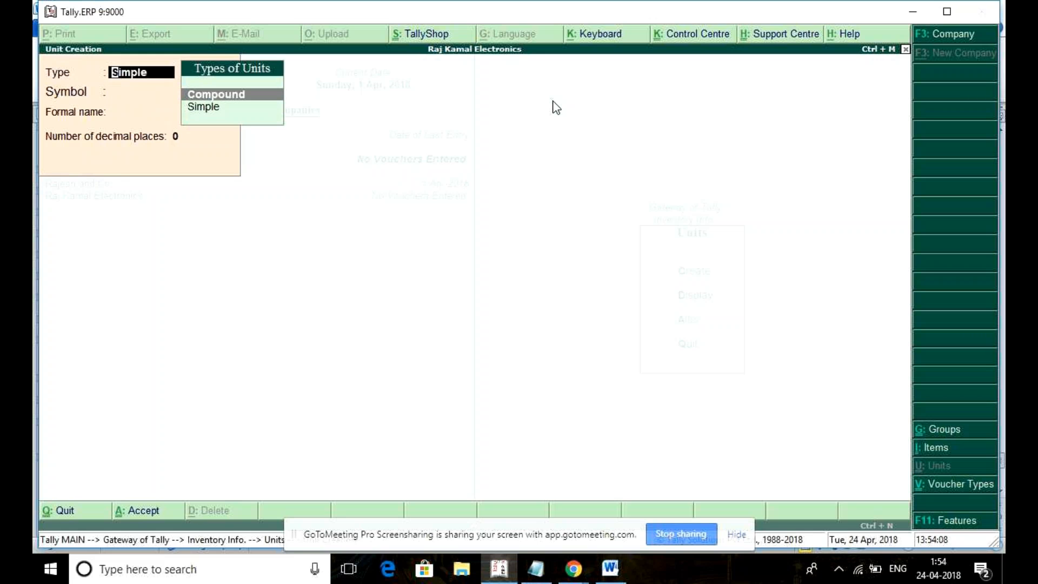
key(Return)
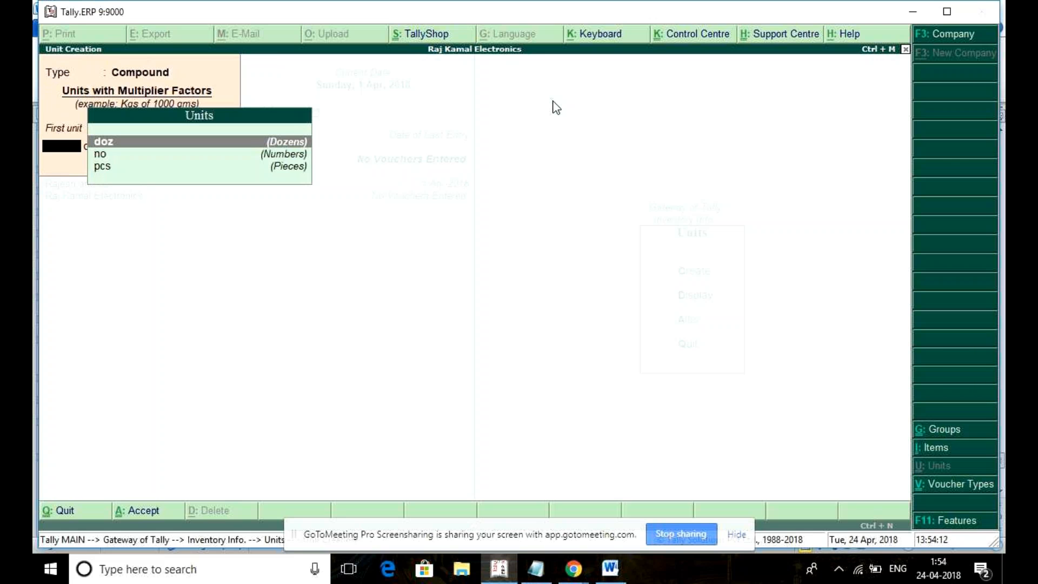
Step: Try doz and no as the first unit of the compound unit, entering no as the conversion
key(Return)
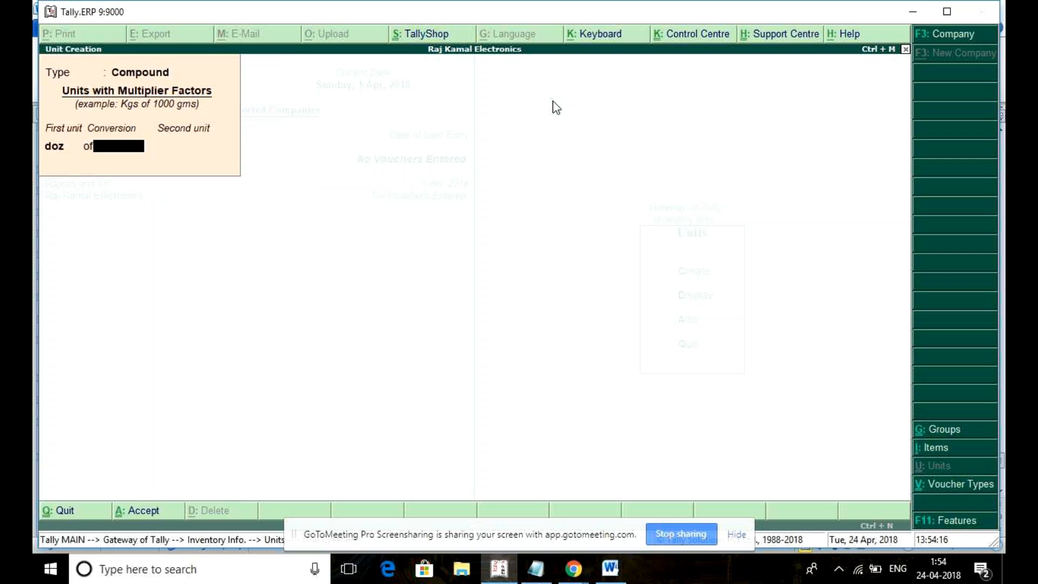
key(BackSpace)
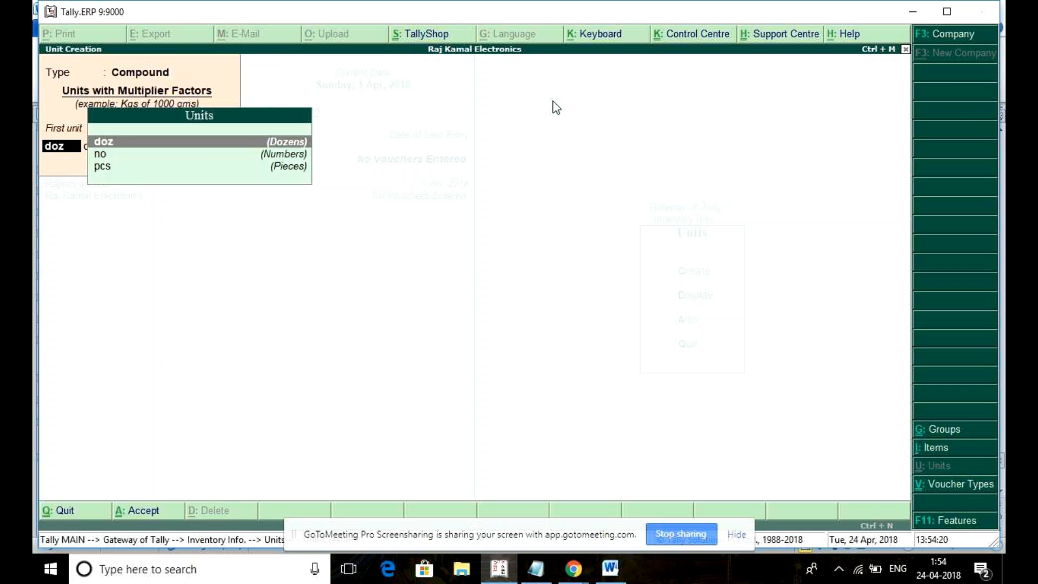
key(Down)
key(Return)
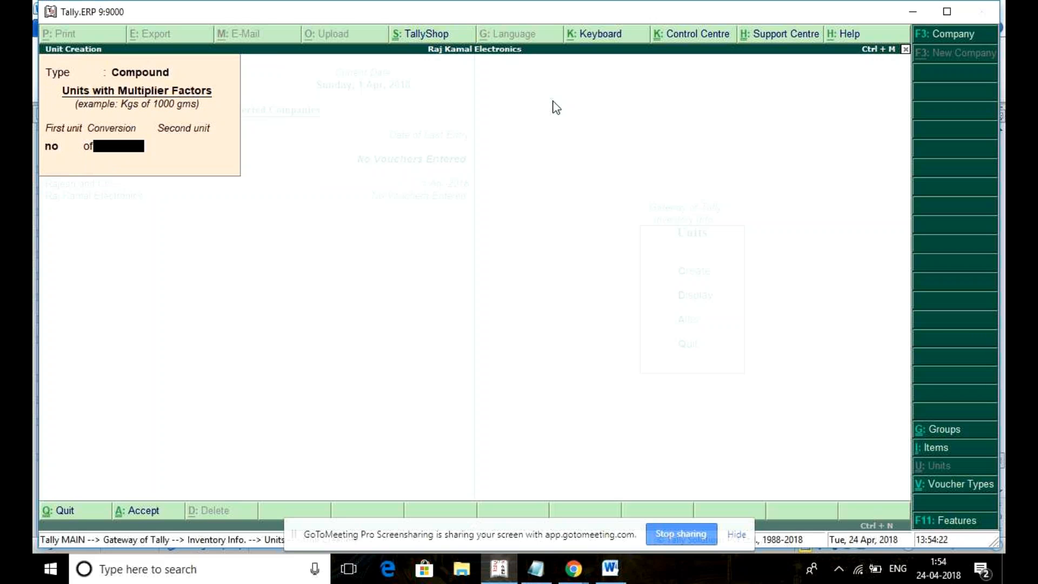
key(BackSpace)
key(Up)
key(Return)
text(no)
key(BackSpace)
key(BackSpace)
text(1)
key(BackSpace)
key(BackSpace)
text(no)
key(Return)
key(BackSpace)
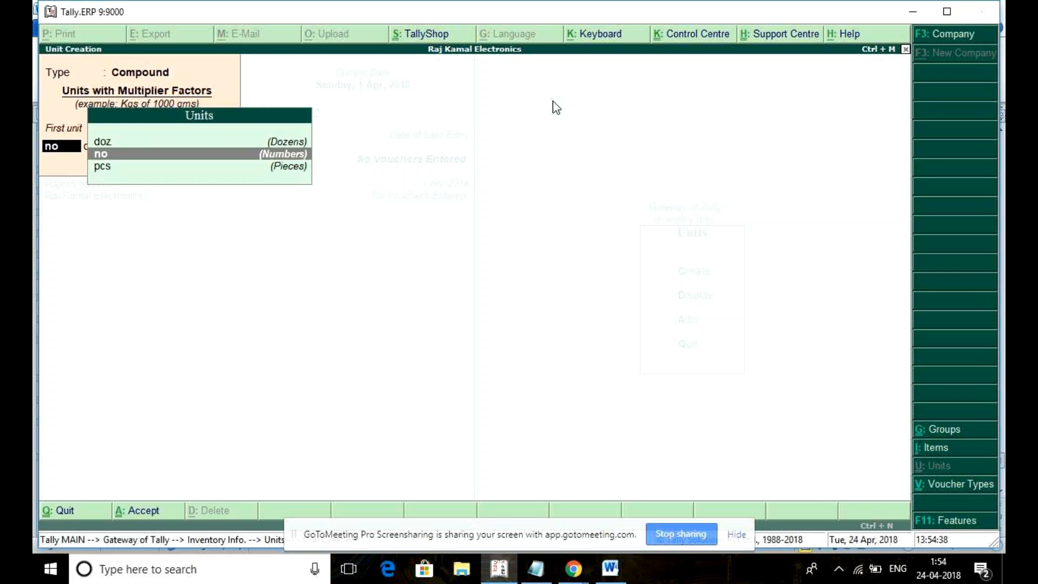
Step: Try the compound unit with doz as first unit and pcs as conversion, then discard it and return to Inventory Info
key(Up)
key(Return)
key(BackSpace)
text(pcs)
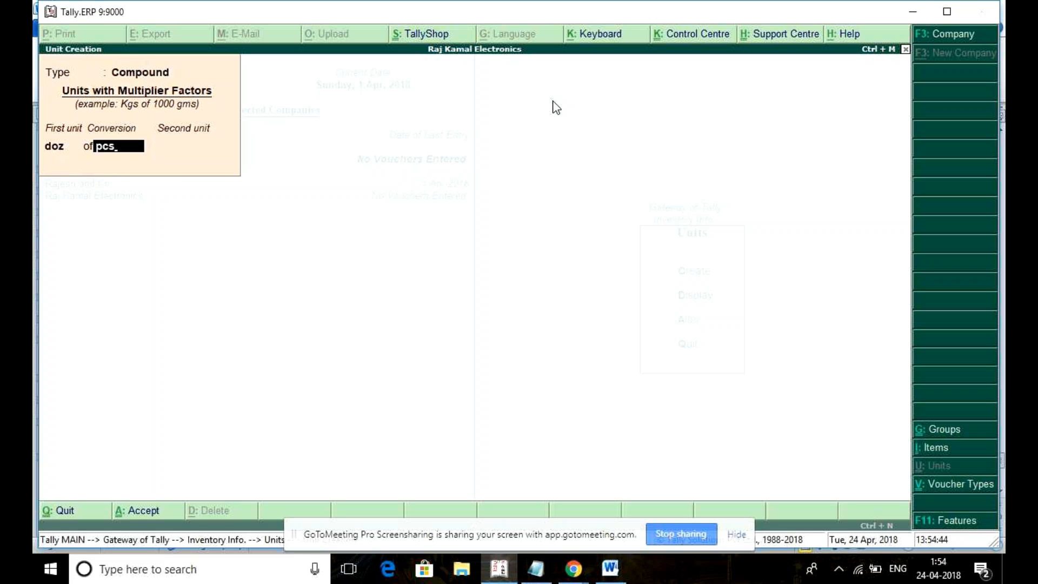
key(BackSpace)
key(BackSpace)
key(BackSpace)
text(ncs)
key(BackSpace)
key(BackSpace)
key(BackSpace)
key(Escape)
key(y)
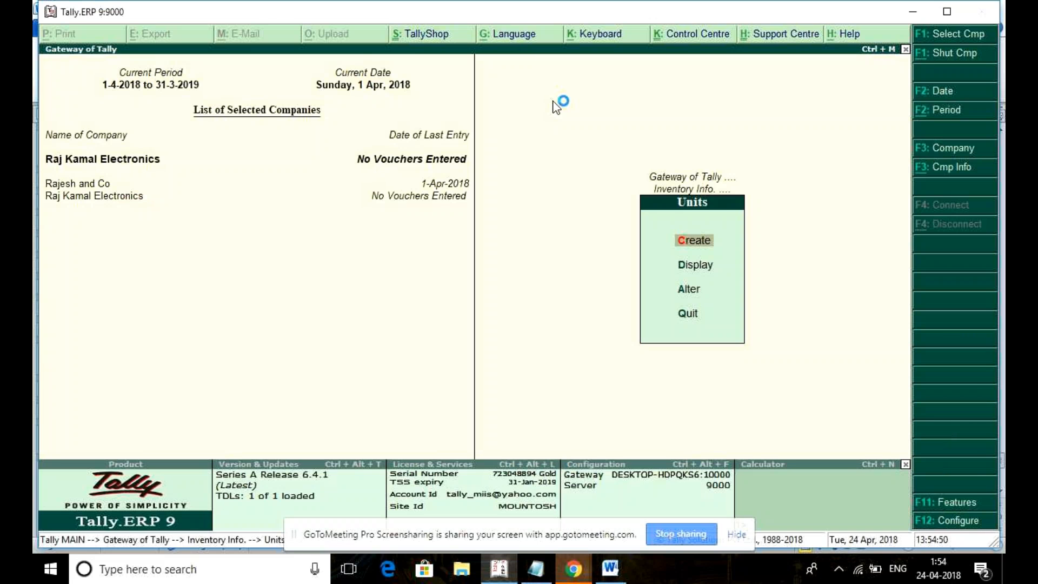
key(Return)
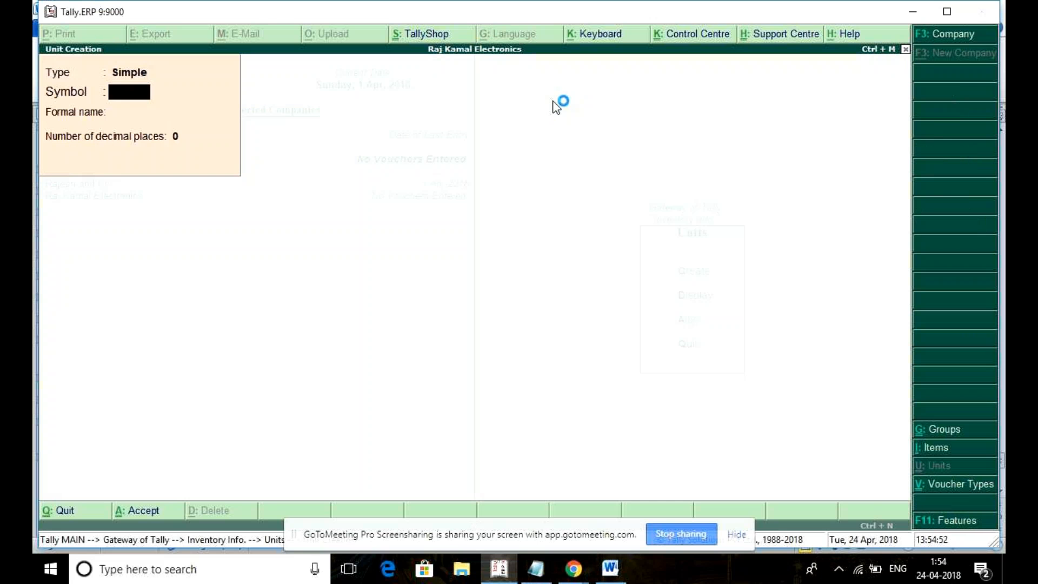
key(Escape)
key(Escape)
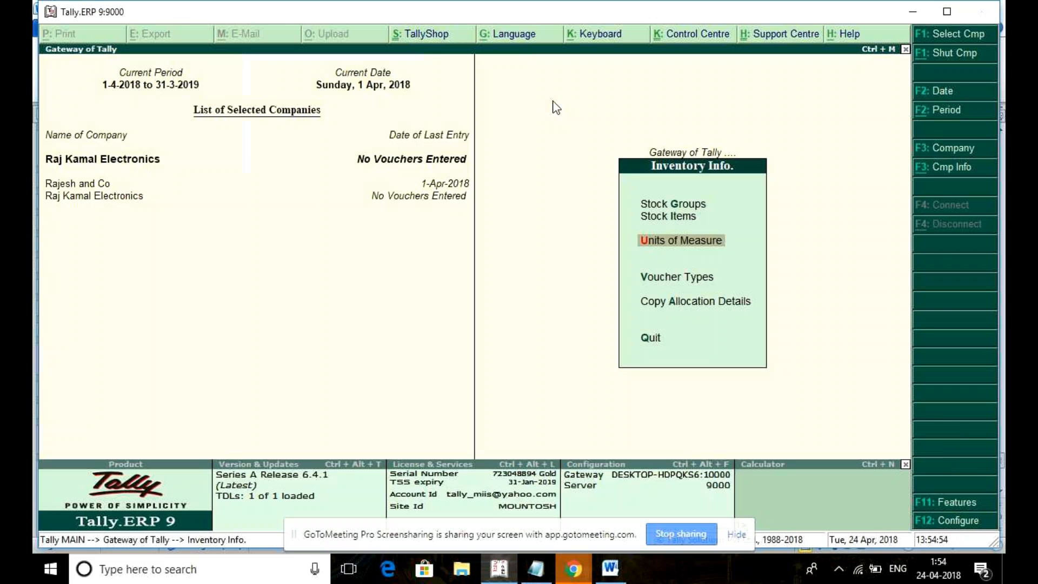
Step: Open the stock item Sony Bravia for alteration
key(Escape)
key(Return)
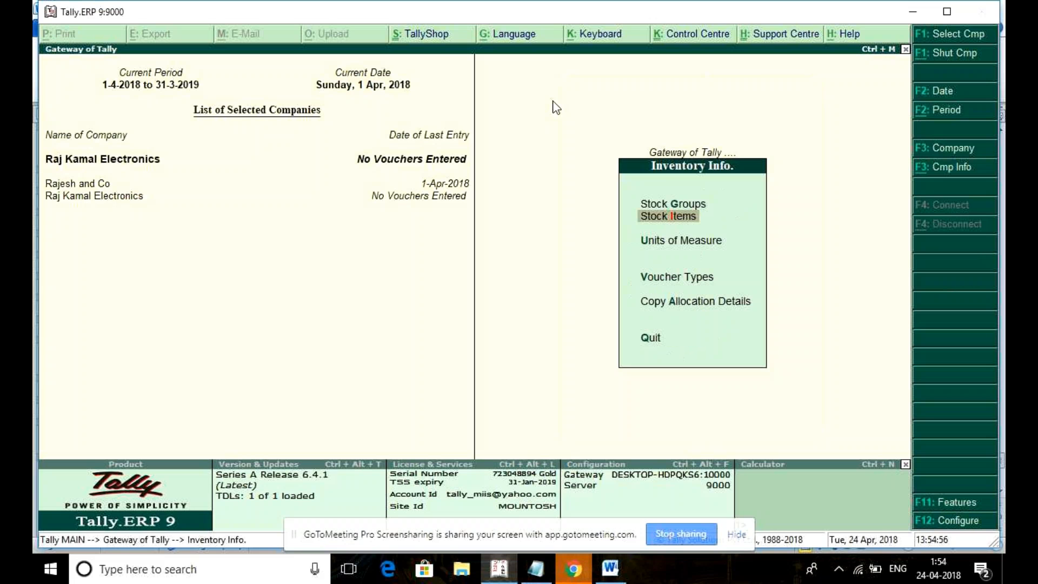
key(Return)
key(Return)
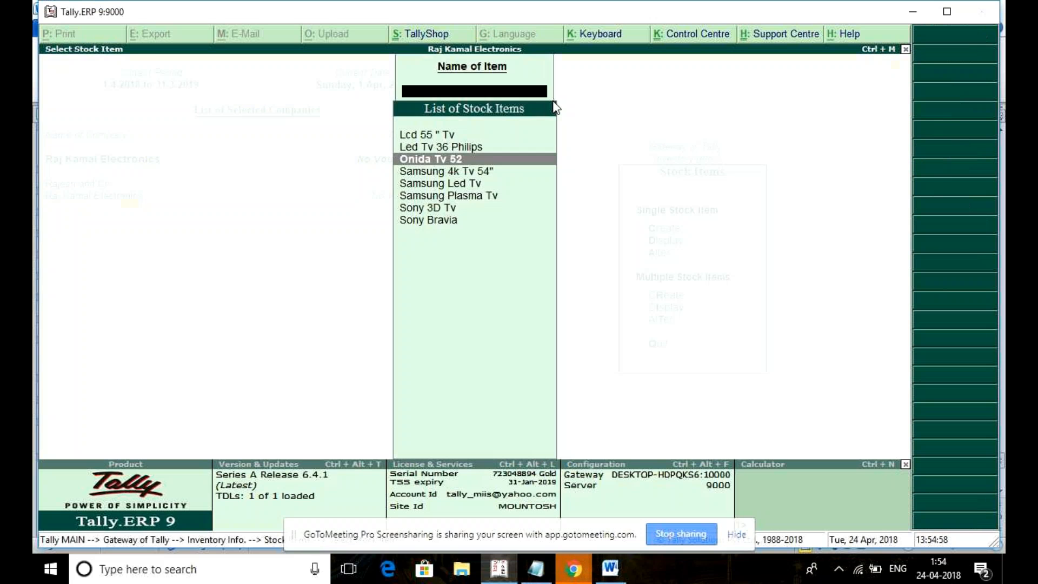
key(Down)
key(Down)
key(Down)
key(Down)
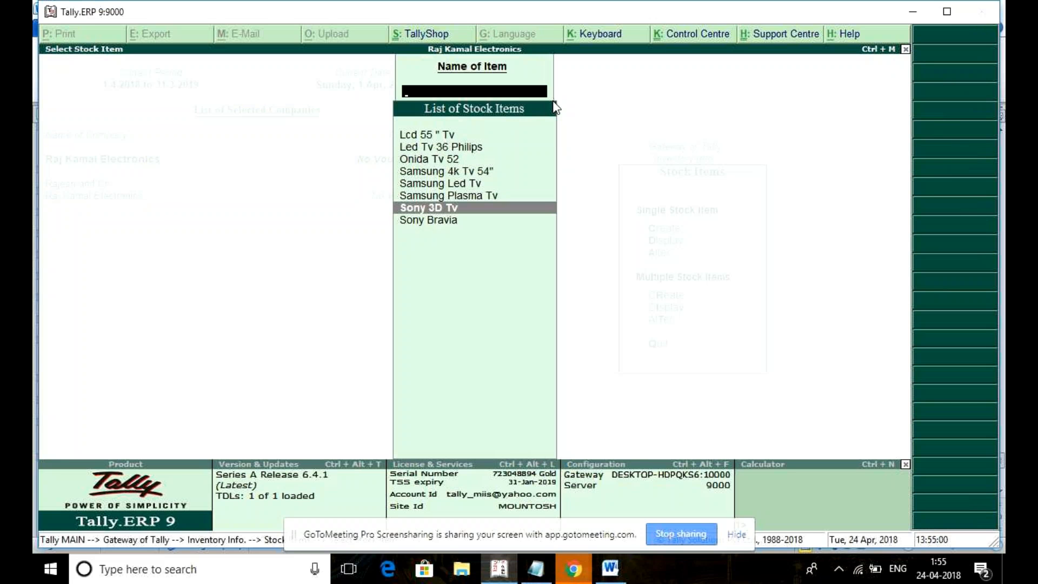
key(Down)
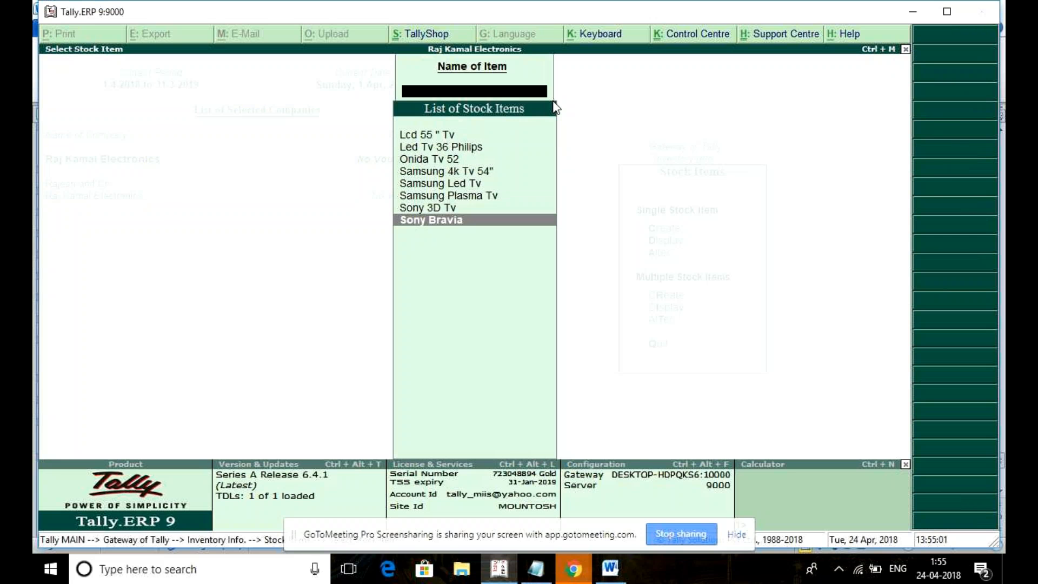
key(Return)
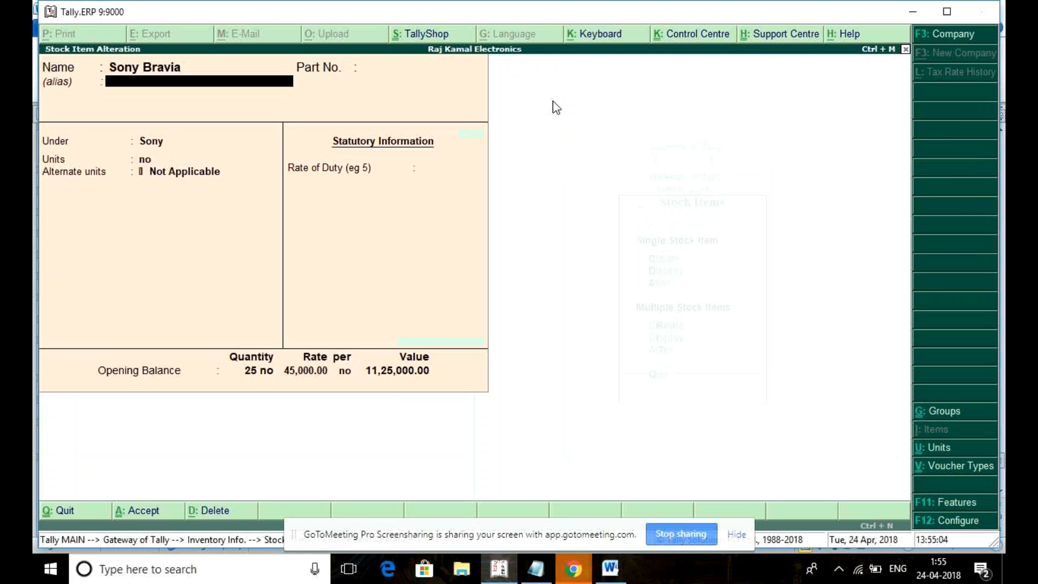
Step: Give Sony Bravia the alternate unit doz, where 1 doz equals 12 no
key(Return)
key(Return)
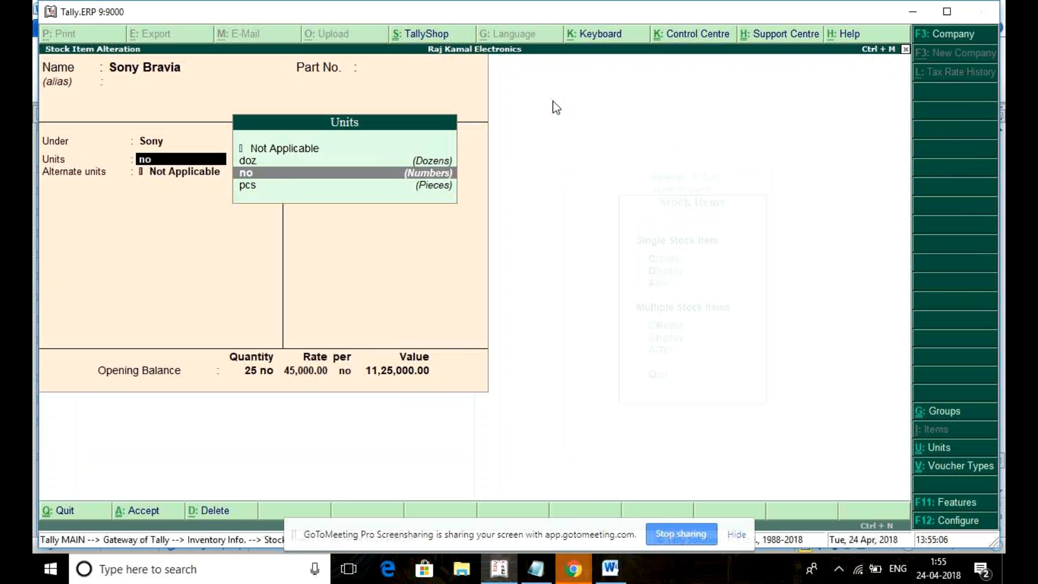
key(Return)
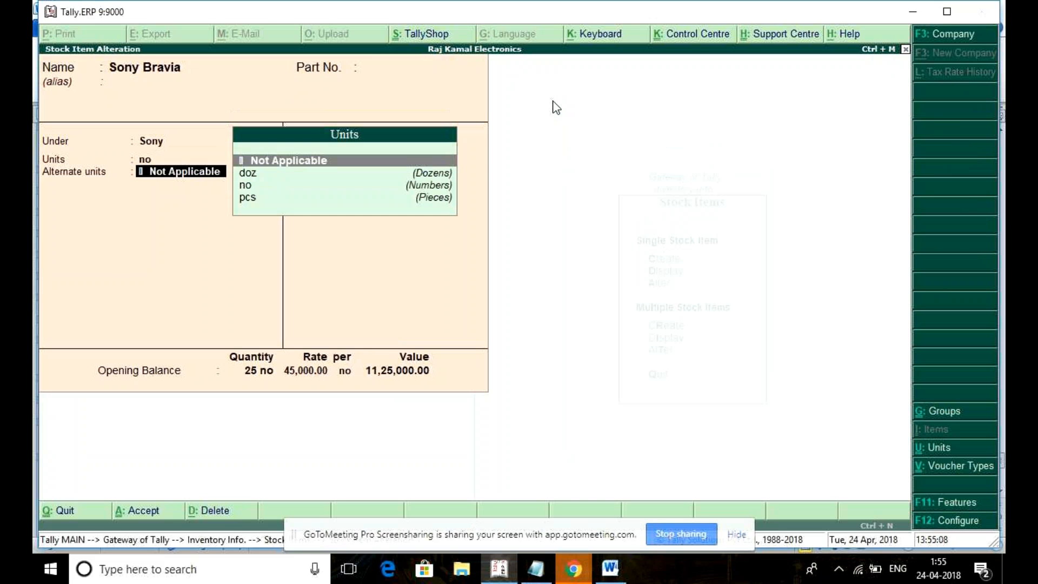
key(Down)
key(Return)
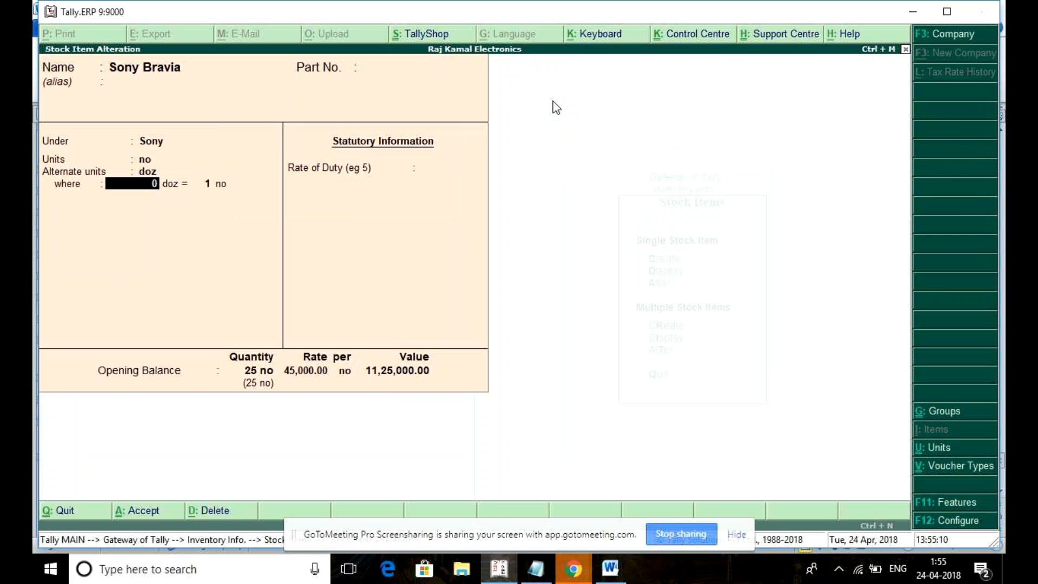
text(1)
key(Return)
text(12)
key(Return)
Step: Try to save Sony Bravia with its existing opening balance, and go through its fields again
key(Return)
key(Return)
key(Return)
key(Return)
key(Return)
key(Return)
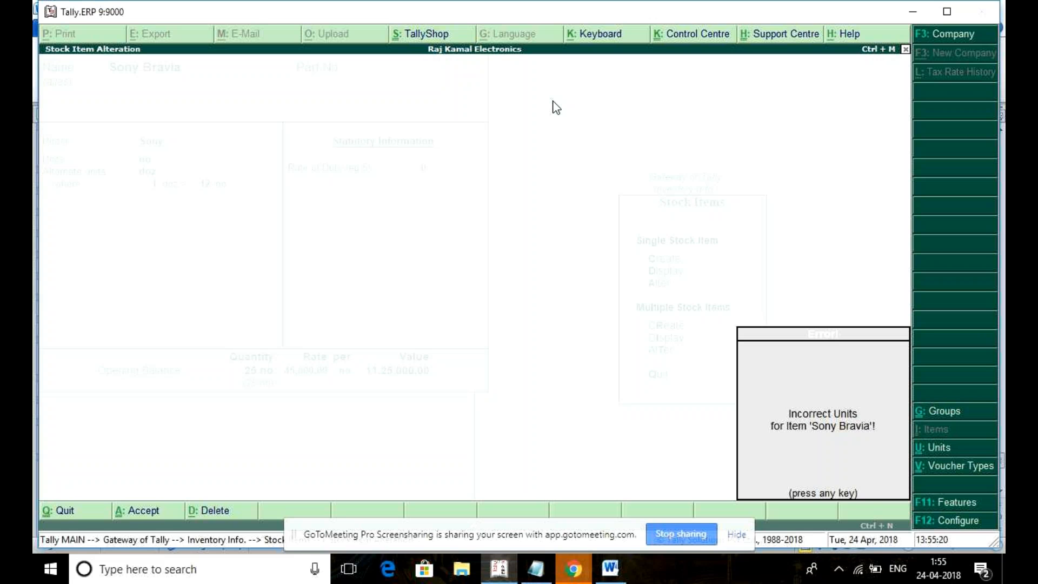
key(Return)
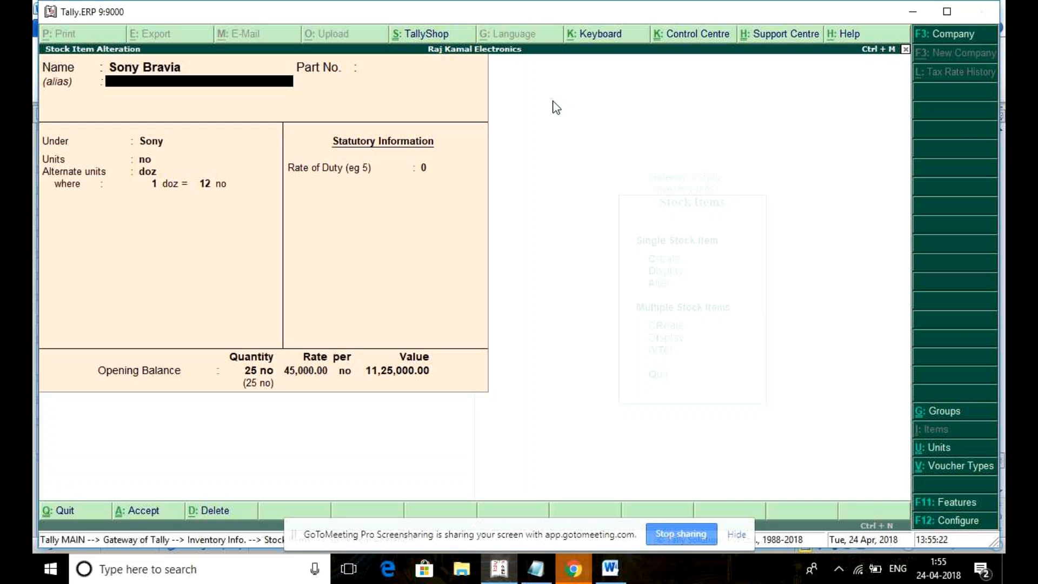
key(Return)
key(Return)
key(Return)
key(Return)
key(Return)
key(Return)
key(Return)
key(Return)
key(Return)
key(Return)
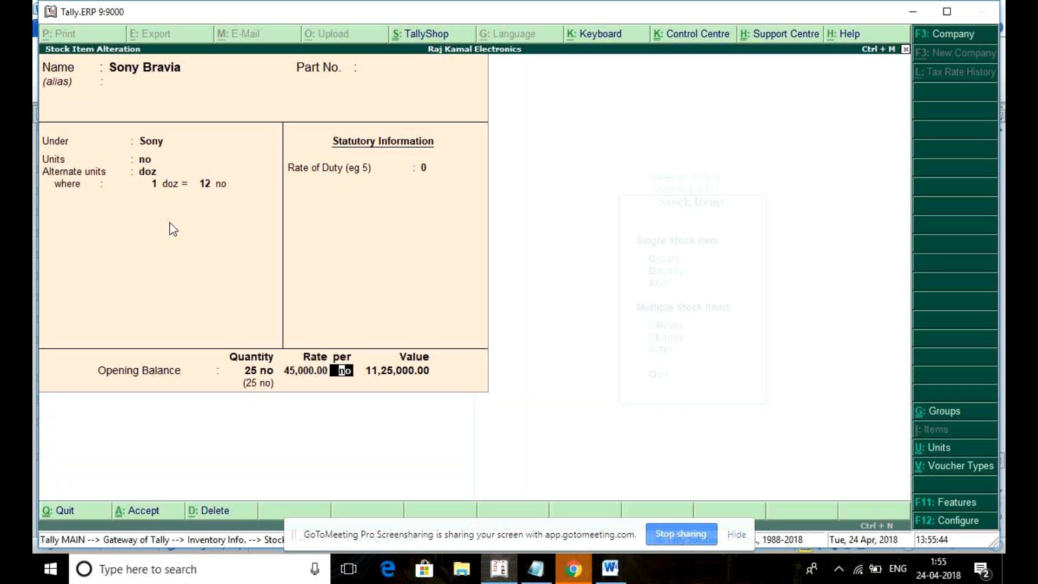
Step: Alter the doz unit from Sony Bravia's alternate unit, setting its number of decimal places to 2
click(156, 185)
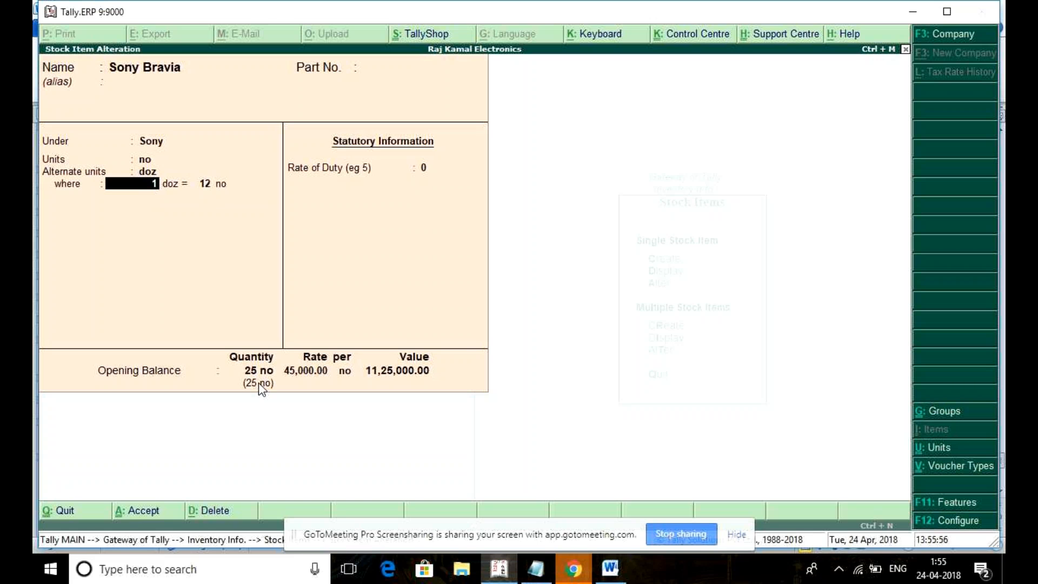
click(151, 174)
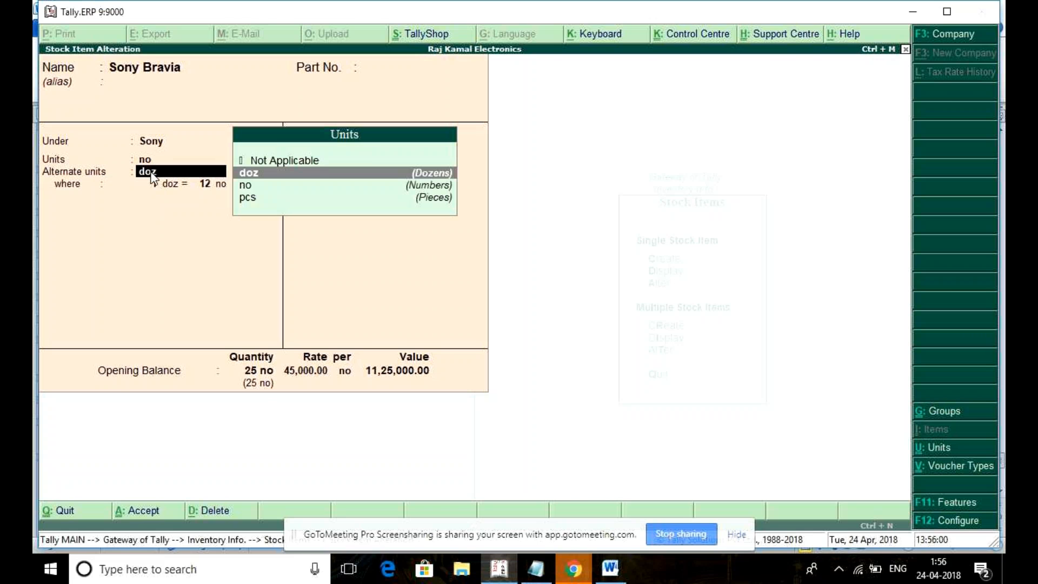
key(ctrl+Return)
key(Return)
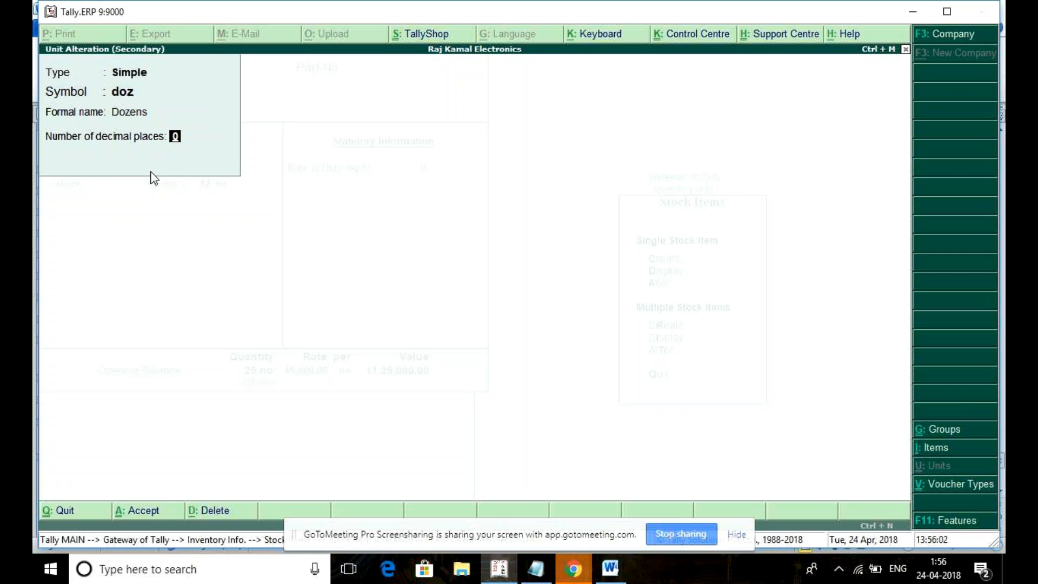
key(Return)
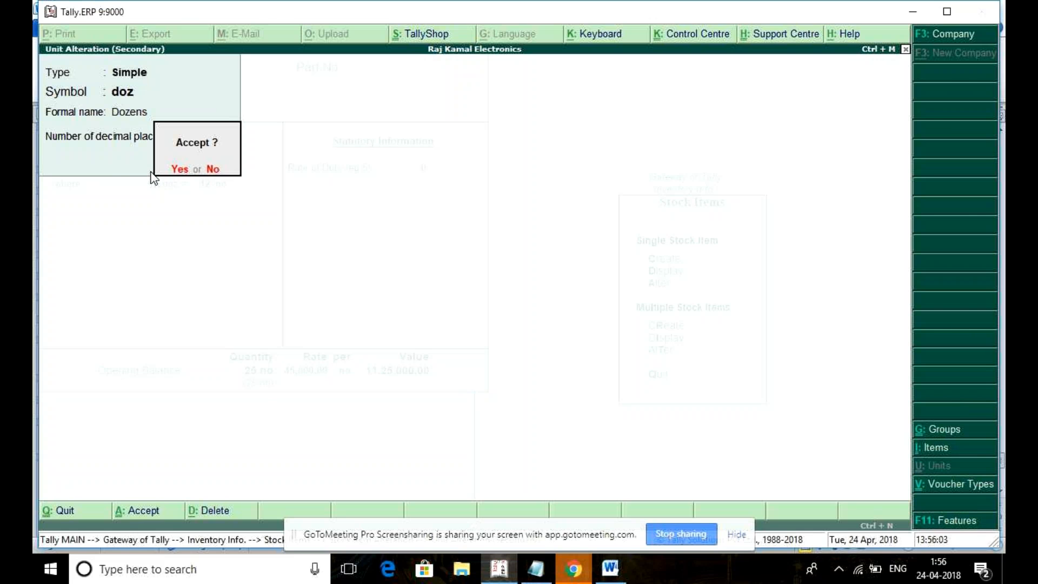
key(Return)
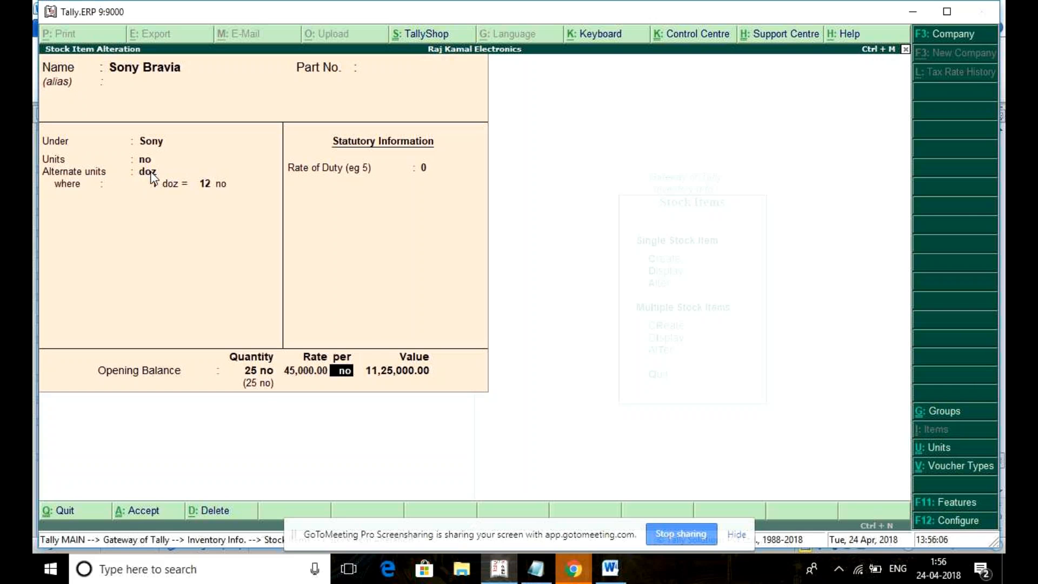
Step: Set Sony Bravia's opening balance quantity to 24 no, keep the rate of 45,000.00 per no, and save the item
key(Return)
key(Return)
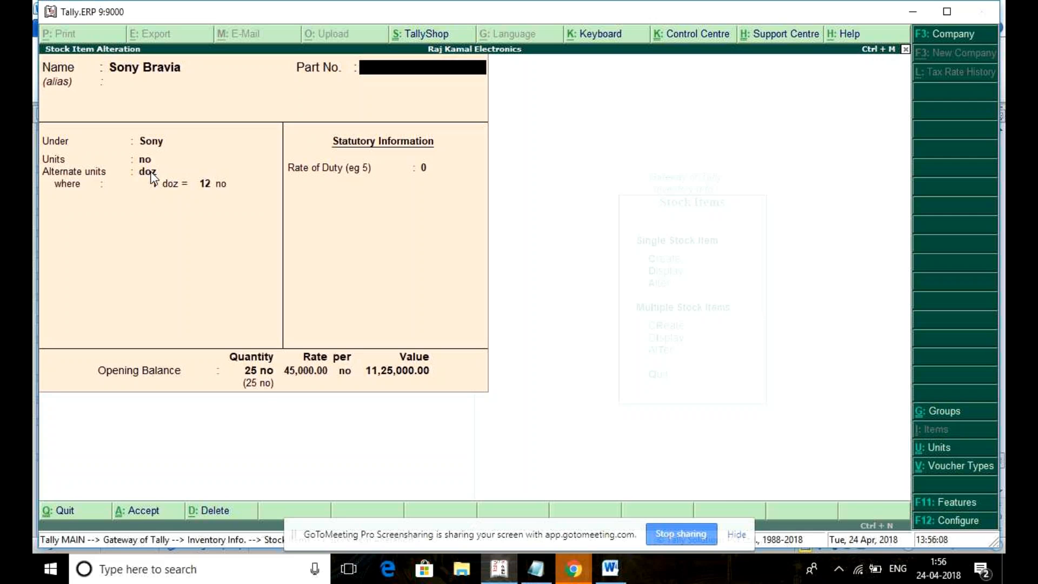
key(Return)
key(Return)
key(Return)
key(Return)
key(Return)
key(Return)
key(Return)
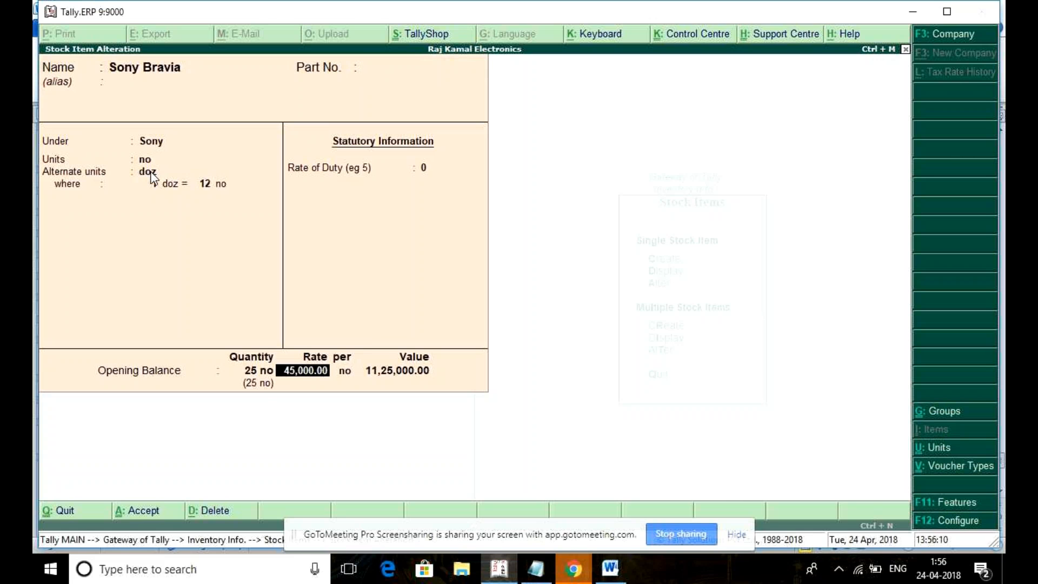
key(BackSpace)
text(24)
key(Return)
key(Return)
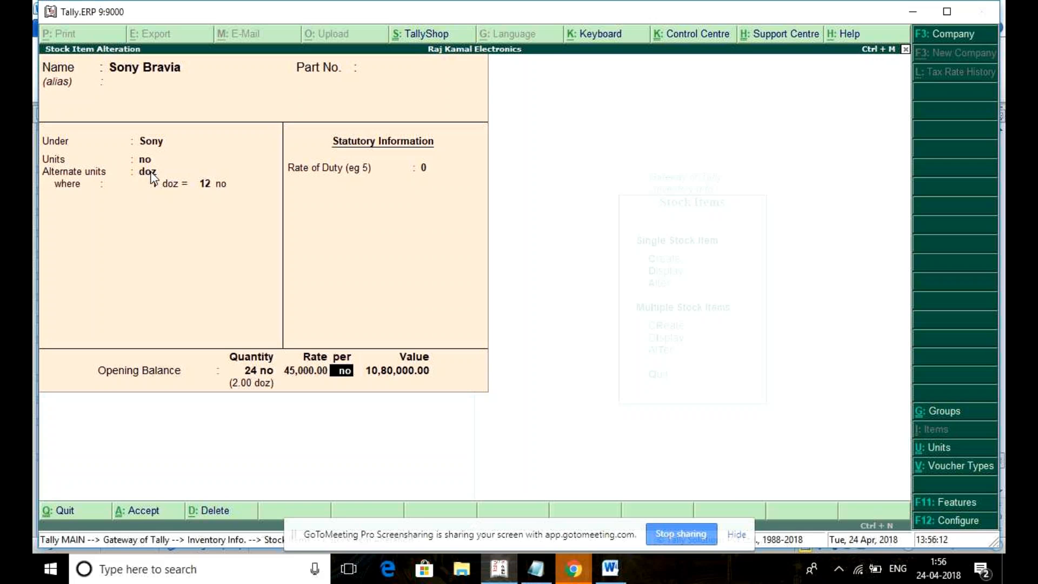
key(Return)
key(Return)
key(Return)
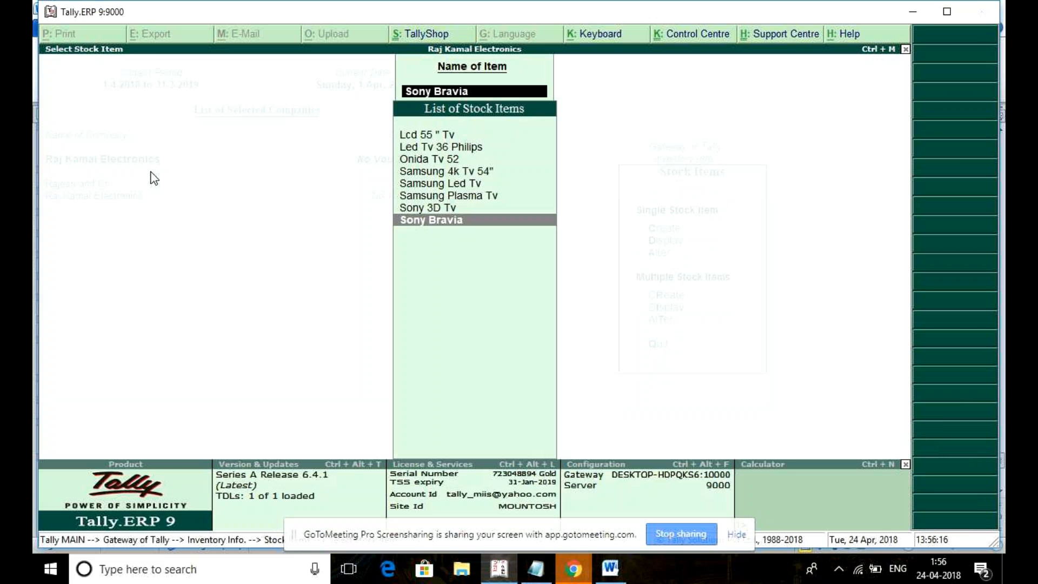
Step: Reopen the Sony Bravia stock item to review its alternate unit and opening balance, and accept it without edits
key(Return)
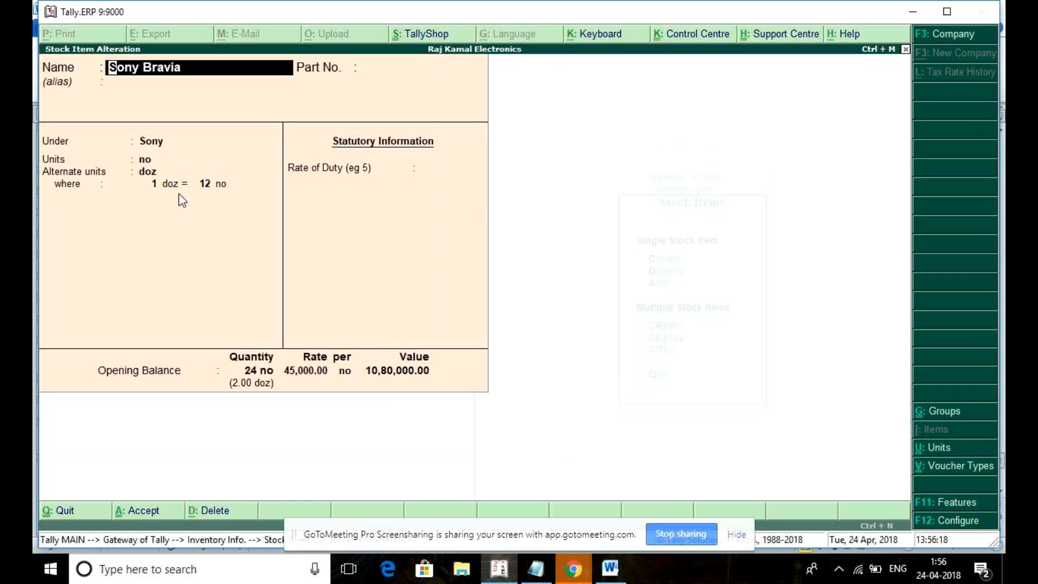
key(Return)
key(Return)
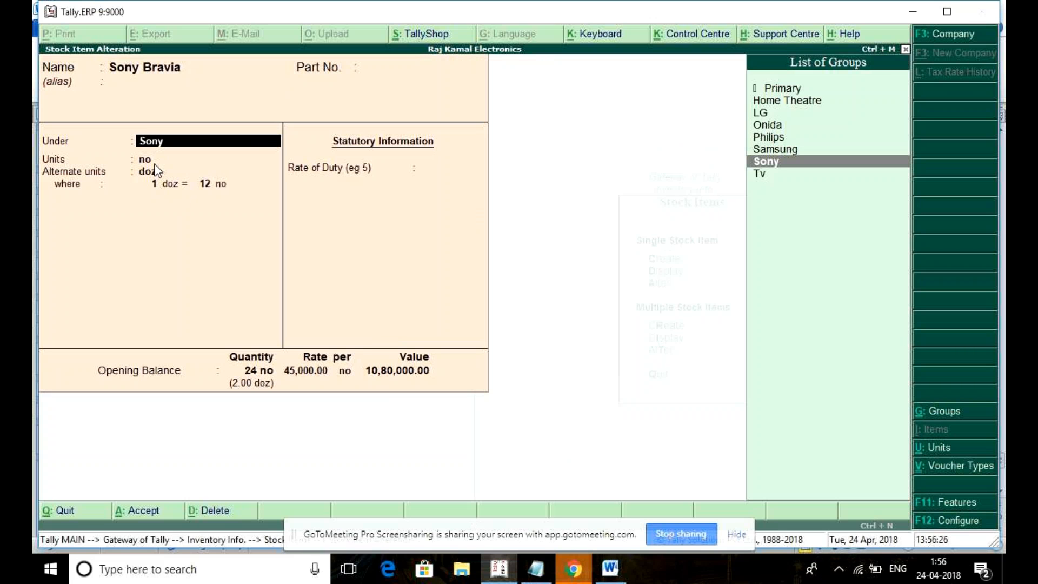
key(ctrl+a)
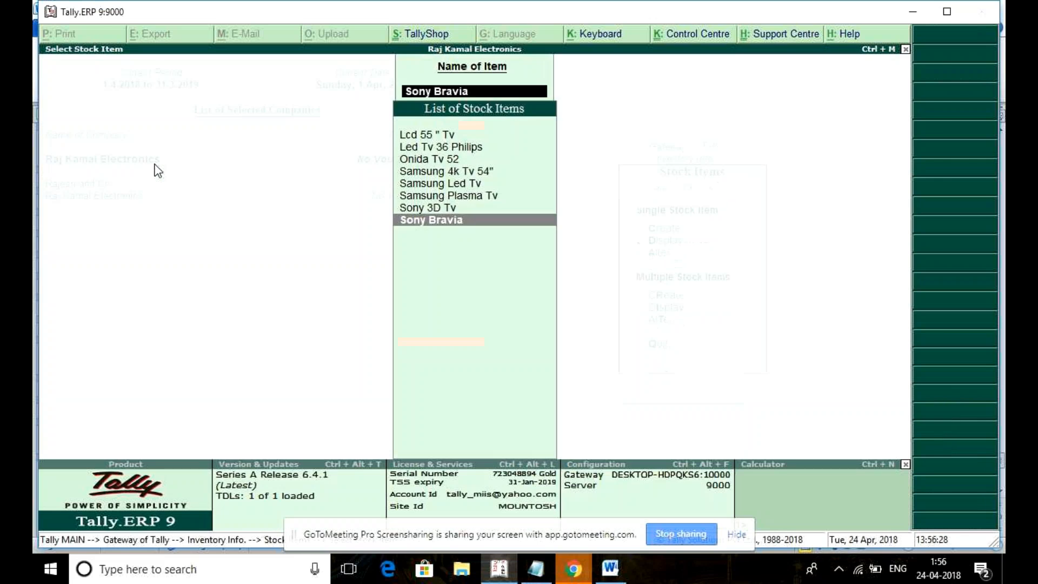
Step: Leave the inventory masters and start a new purchase voucher for Raj Kamal Electronics
key(Escape)
key(Escape)
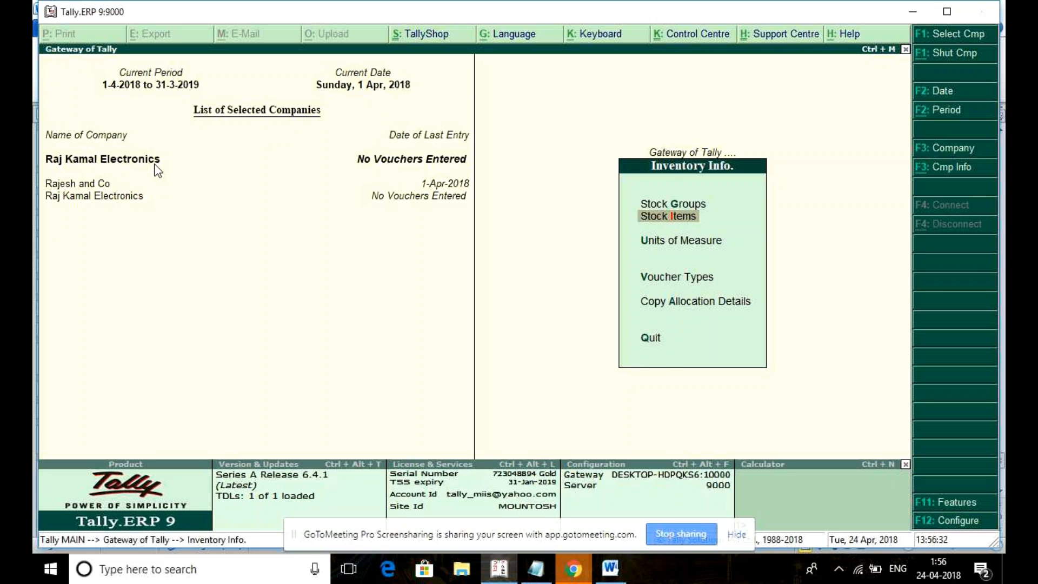
key(Escape)
key(Down)
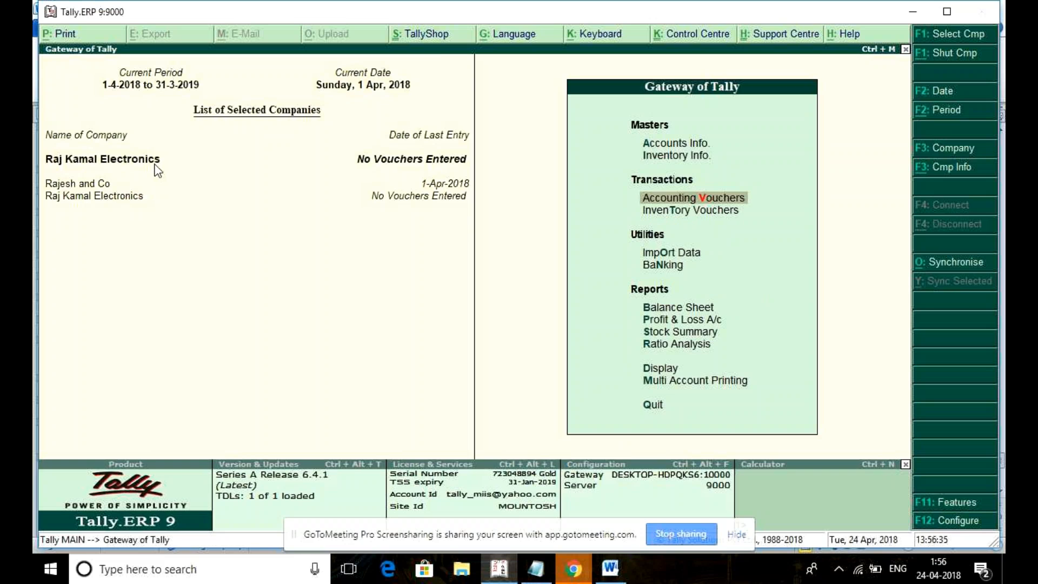
key(Return)
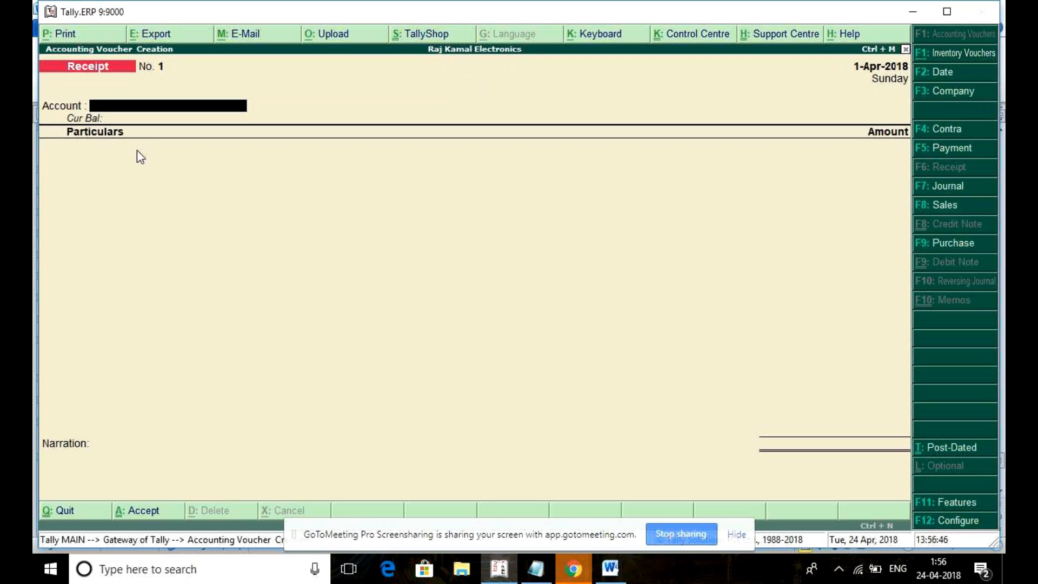
click(952, 245)
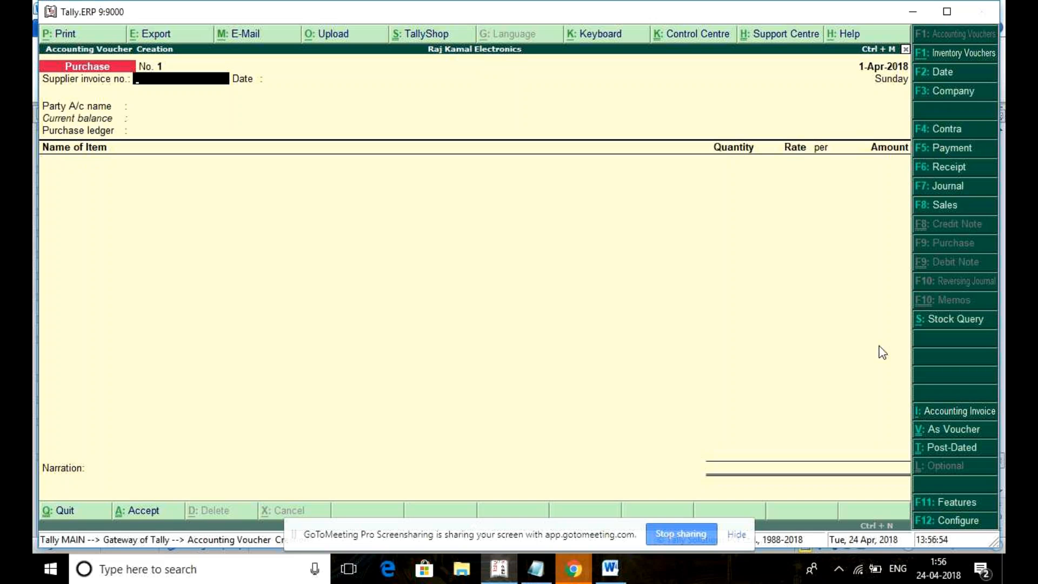
Step: Switch the purchase voucher to accounting invoice mode, and set Maintain accounts only to Yes and Integrate accounts and inventory to No
click(951, 412)
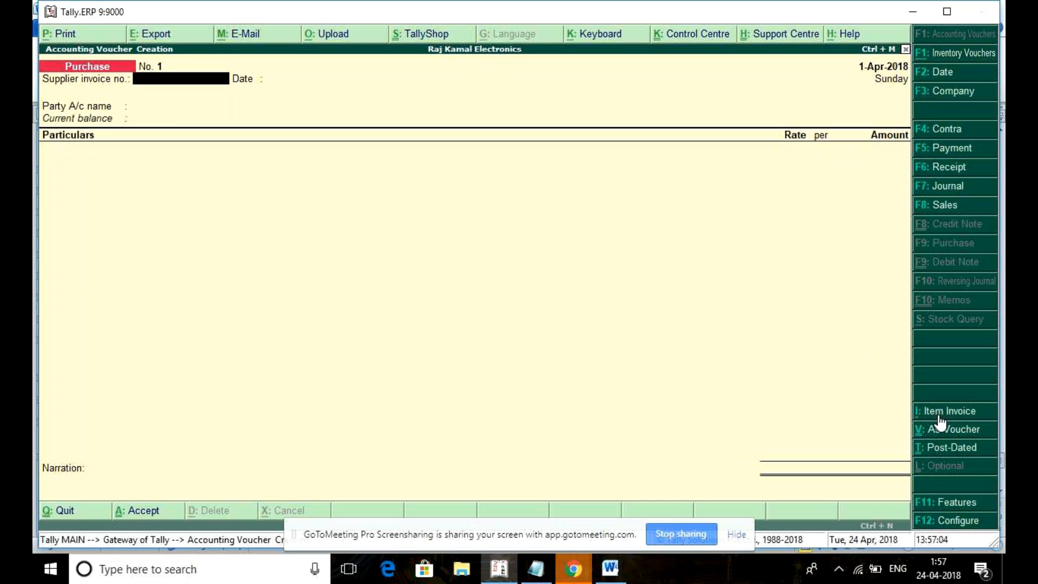
click(963, 508)
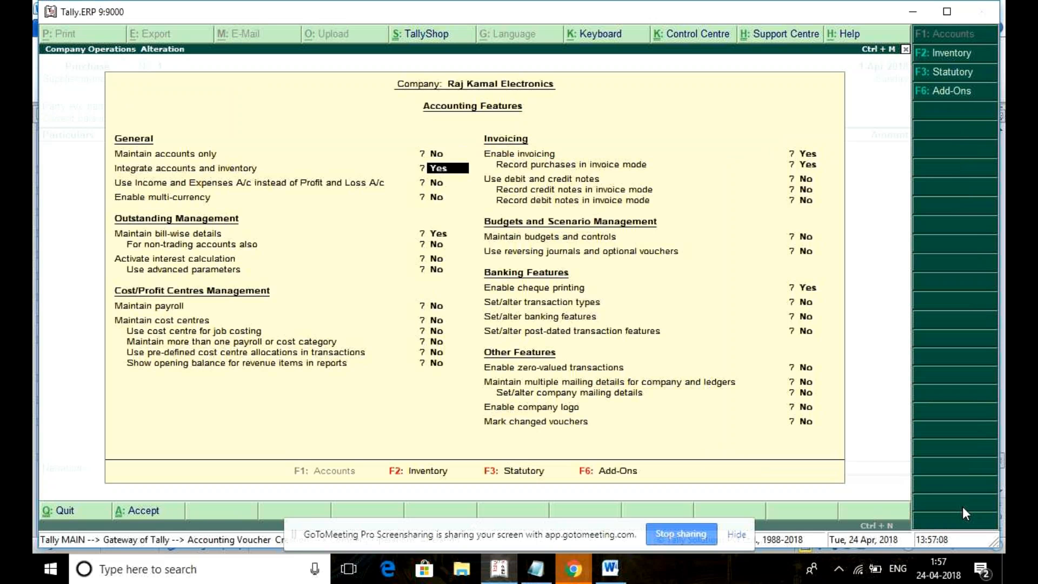
text(n)
key(Up)
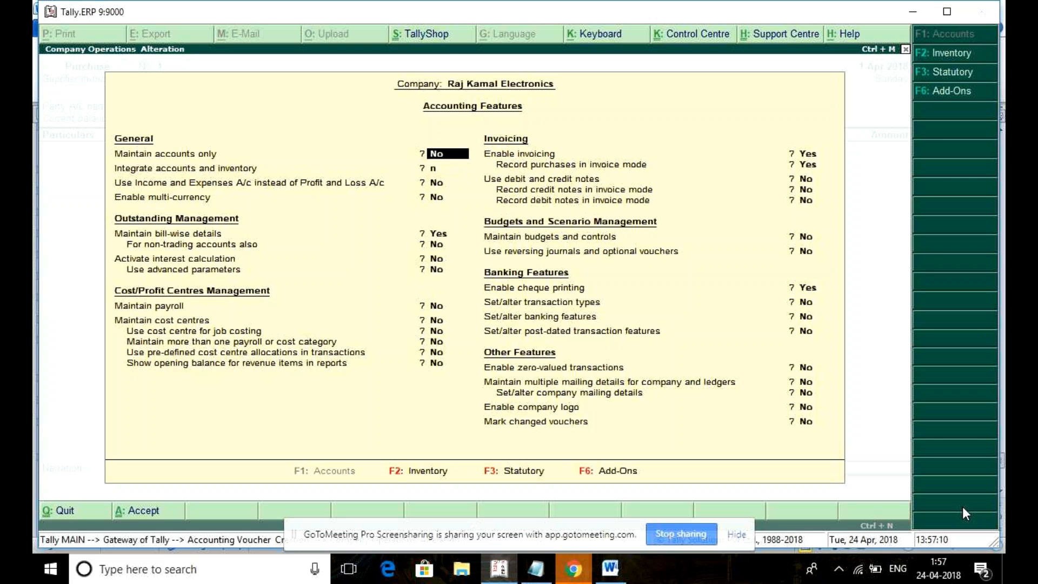
text(y)
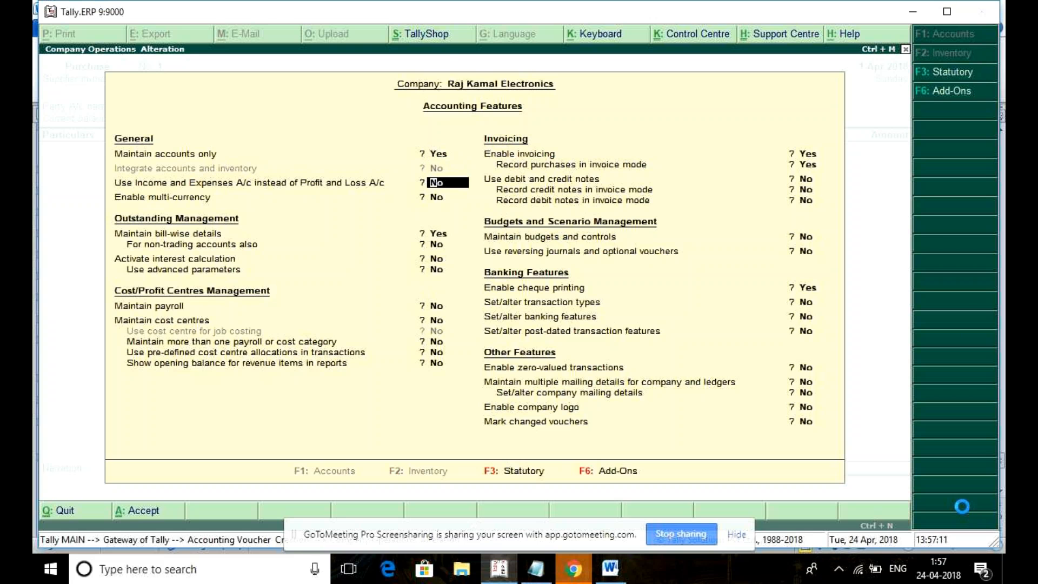
key(ctrl+a)
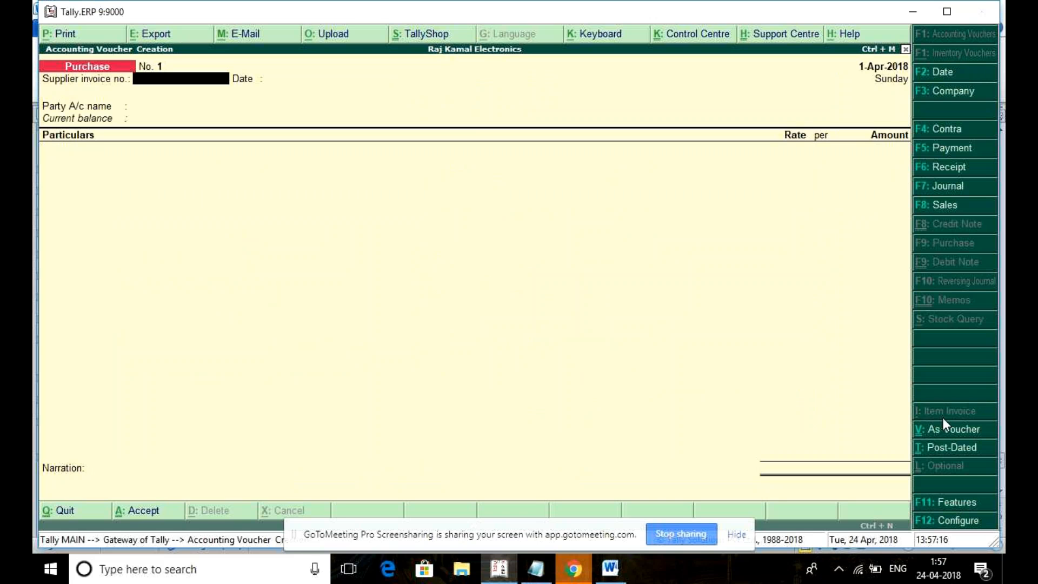
Step: Set Maintain accounts only back to No in the accounting features, and return the purchase voucher to item invoice mode
click(941, 504)
key(Return)
key(Up)
text(n)
key(Return)
key(Return)
key(ctrl+a)
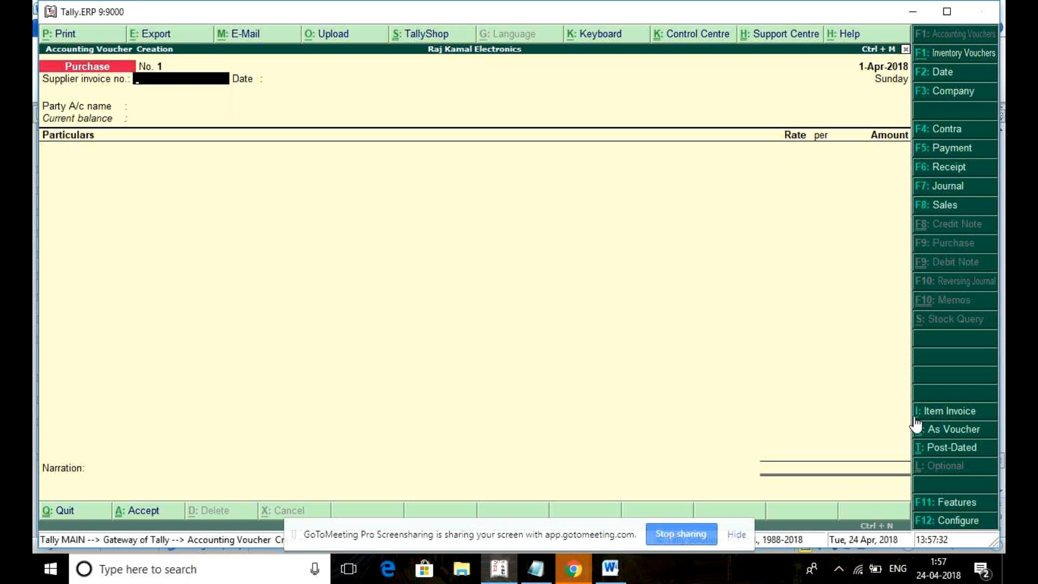
click(945, 412)
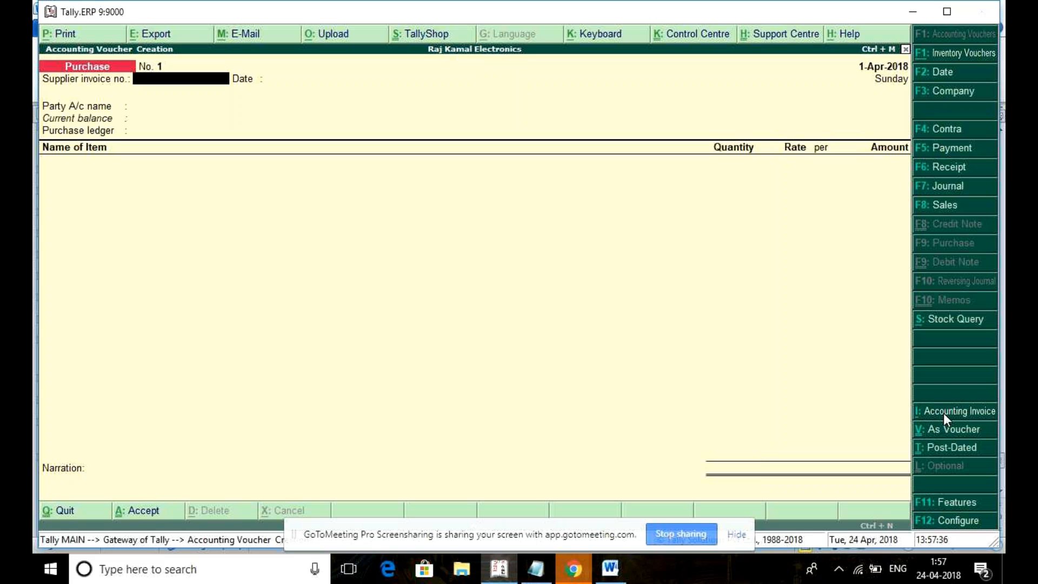
Step: Enter supplier invoice number 1 on the purchase voucher and accept the date 1-Apr-2018
text(1)
key(Return)
key(Return)
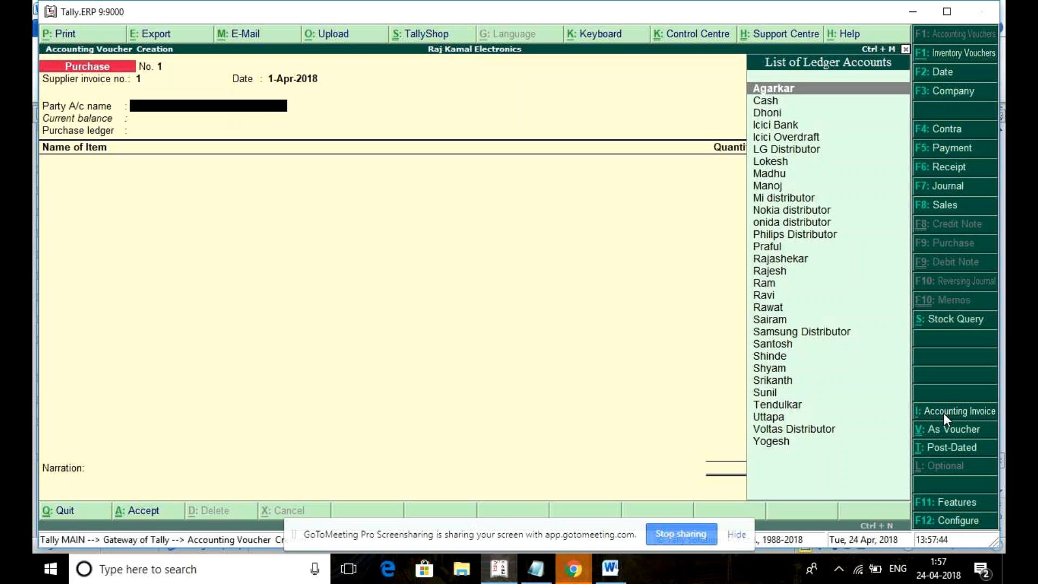
Step: Start a new party ledger from the purchase voucher and name it Sony Distributor
key(alt+c)
text(Sondy)
key(BackSpace)
key(BackSpace)
key(BackSpace)
text(ny Distributor)
key(Return)
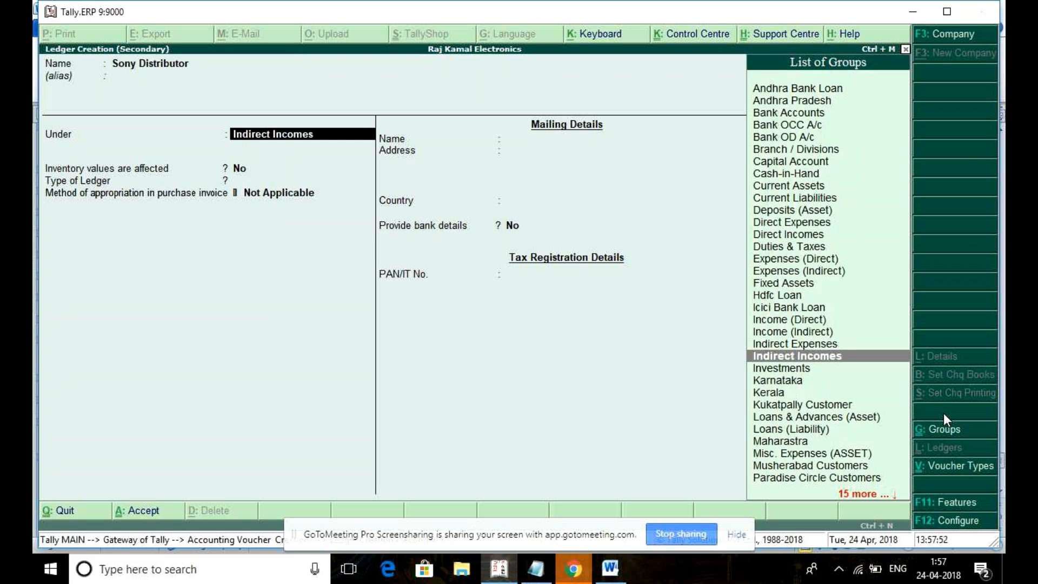
Step: Place the Sony Distributor ledger under Sundry Creditors, keep its remaining defaults, and save it
text(Cre)
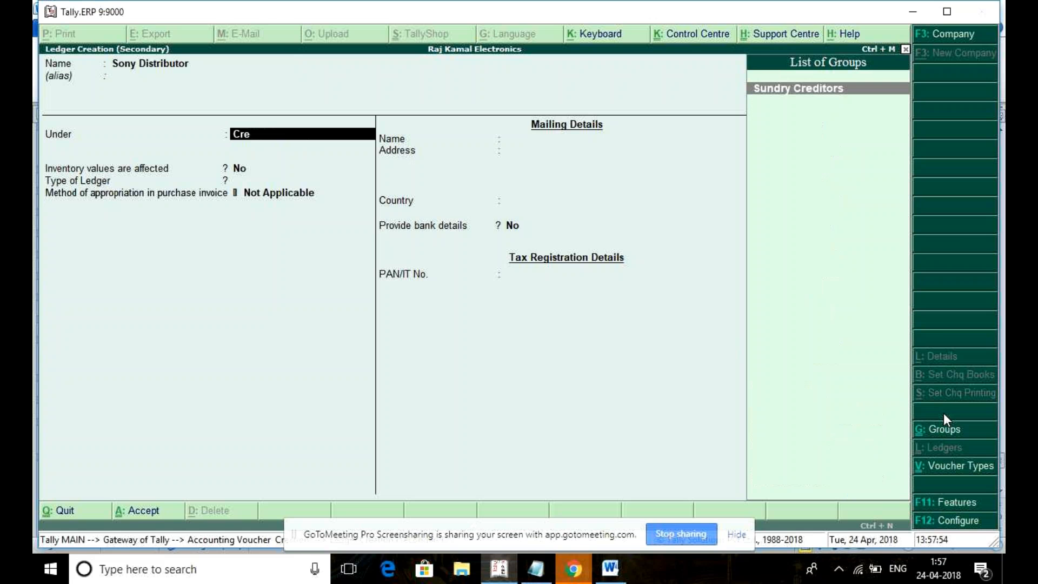
key(Return)
key(Return)
key(Return)
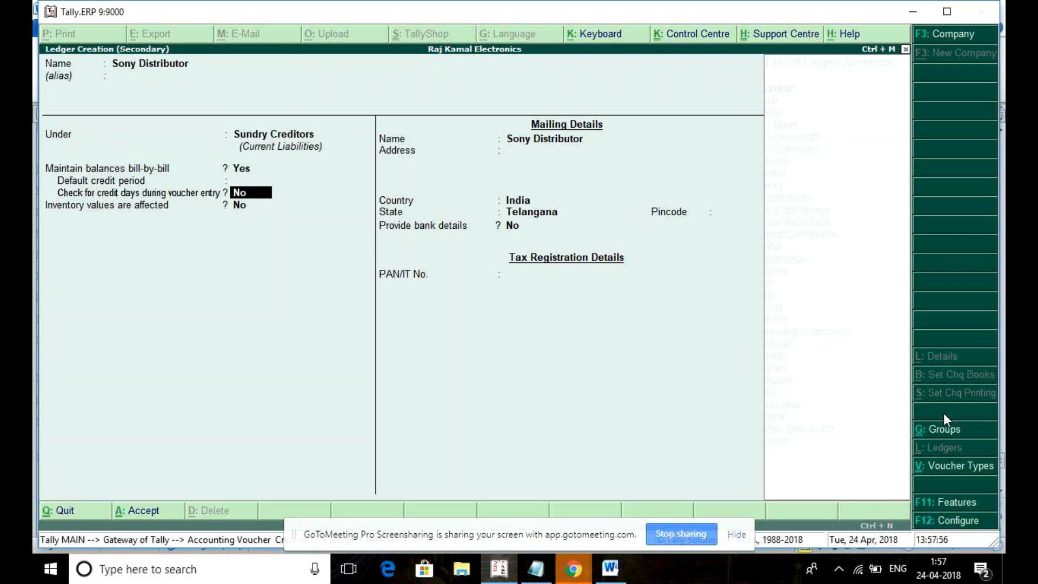
key(Return)
key(Return)
key(Return)
key(Return)
key(Return)
key(ctrl+a)
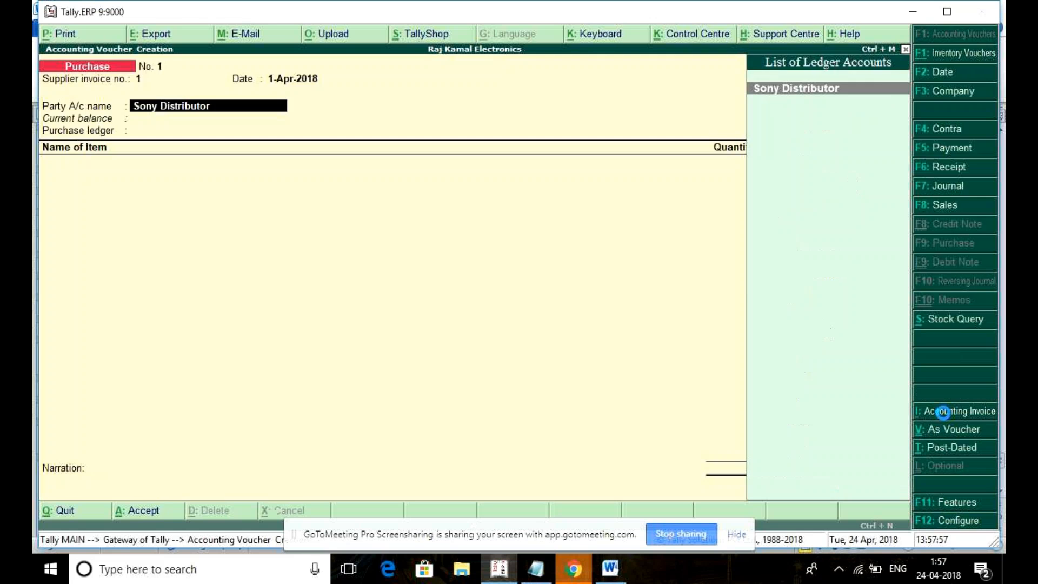
Step: Alter the Sony Distributor ledger so Maintain balances bill-by-bill is No, save it, and accept it as the voucher's party account
key(Return)
key(Escape)
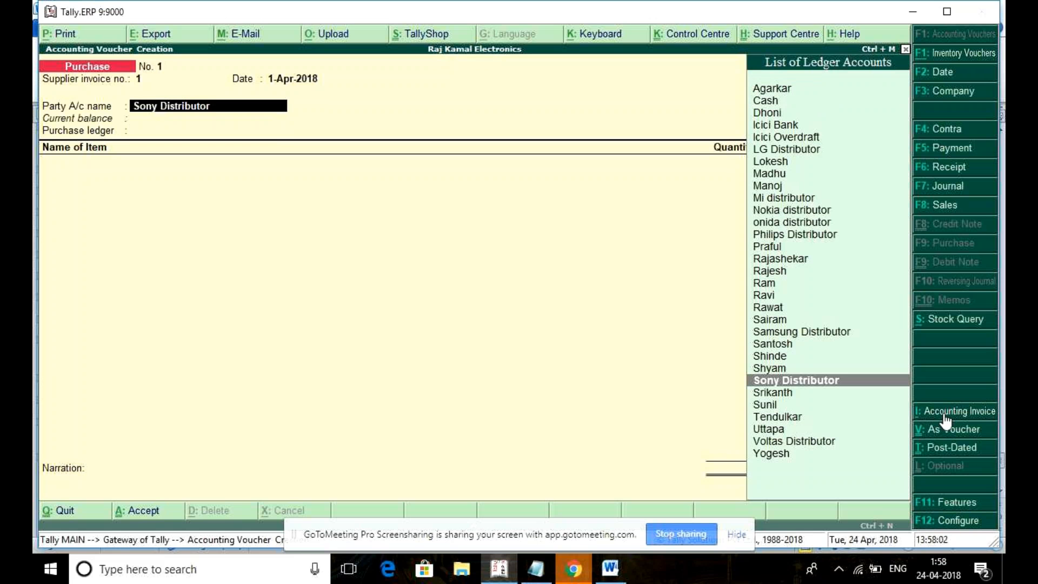
key(ctrl+Return)
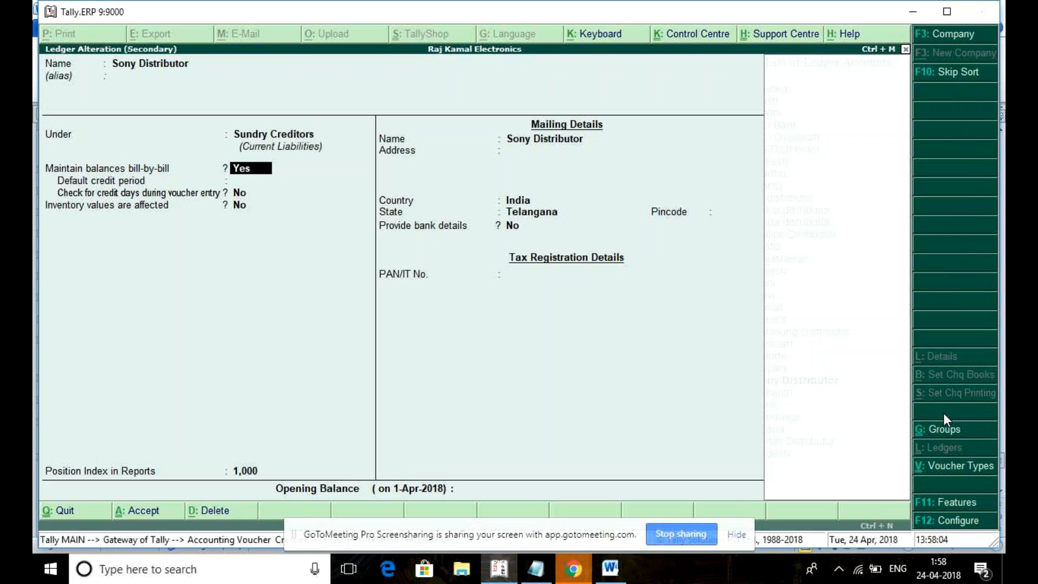
key(n)
key(Escape)
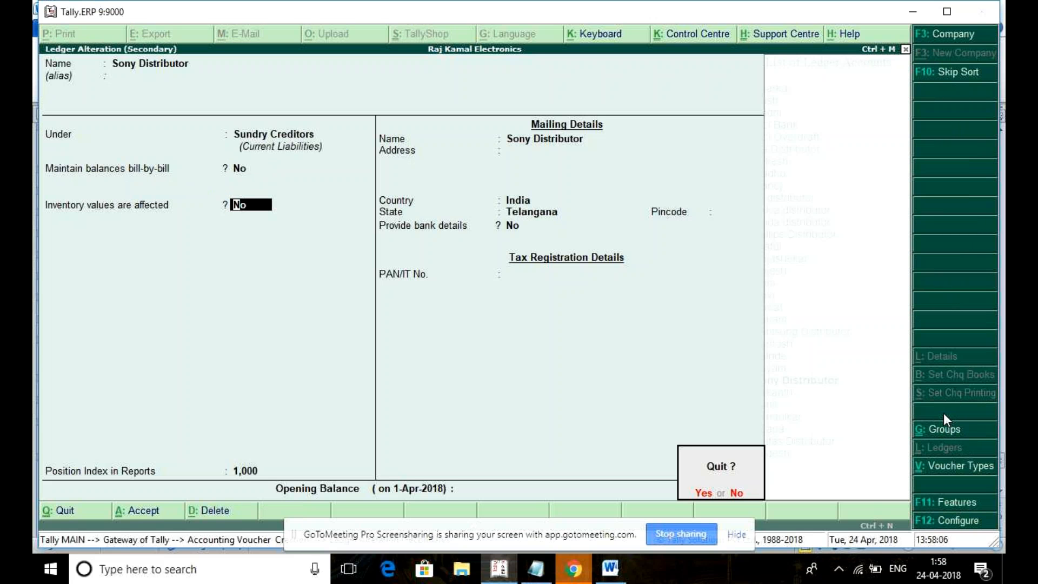
key(n)
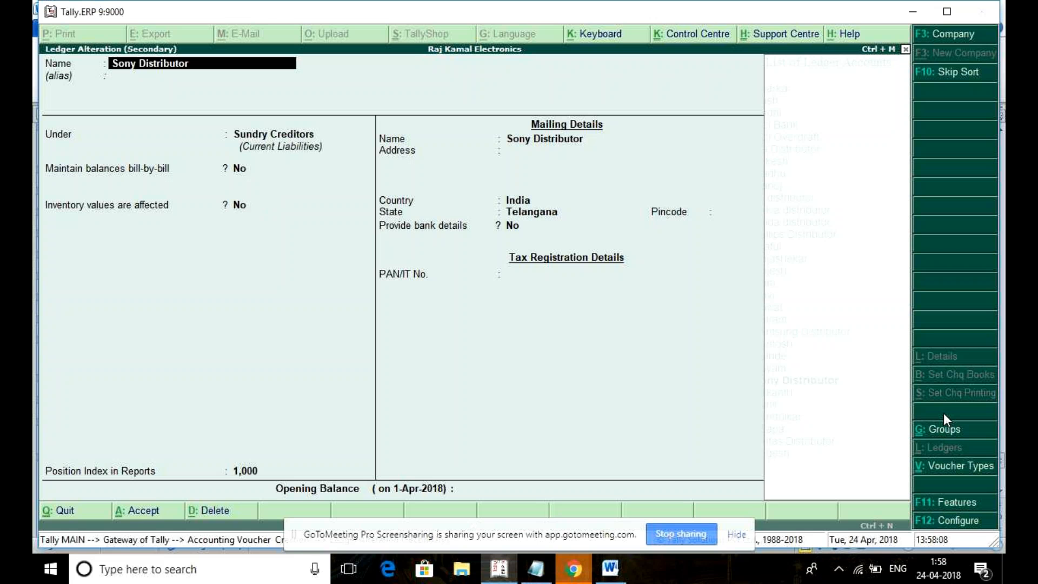
key(Return)
key(Return)
key(Return)
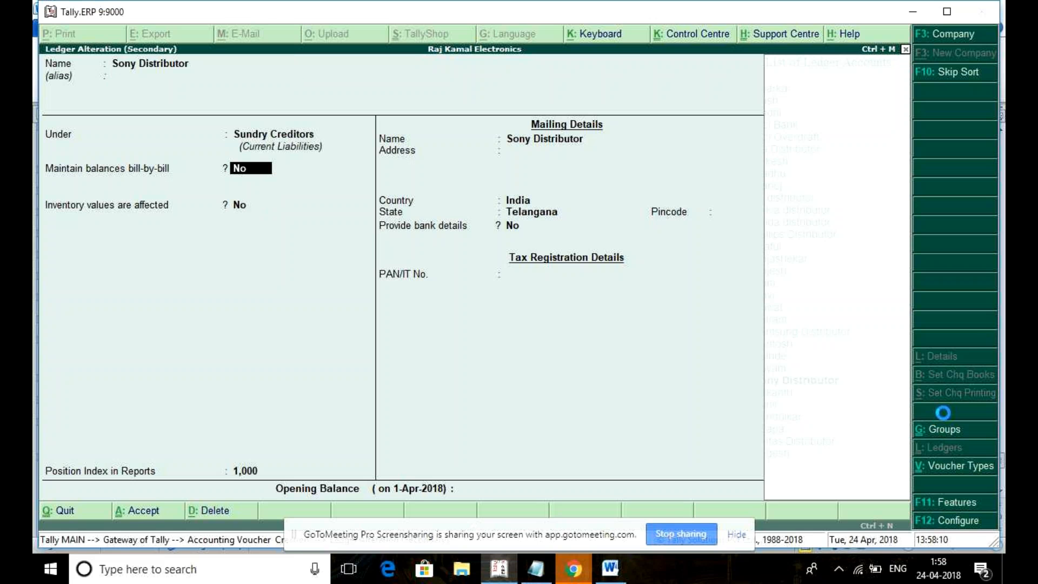
key(ctrl+a)
key(ctrl+a)
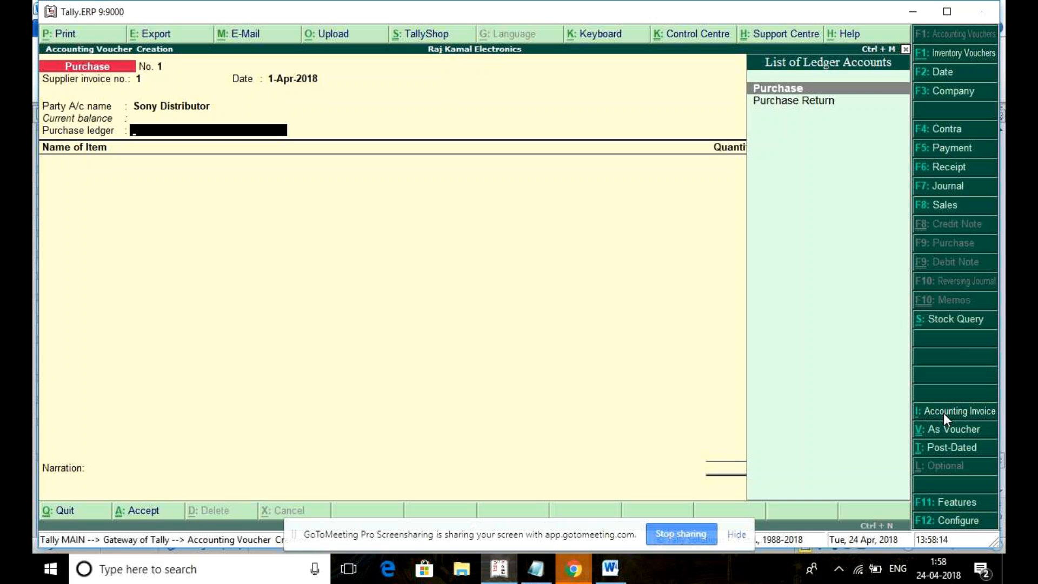
Step: Choose Purchase as the purchase ledger and add Sony 3D Tv as the first item
key(Return)
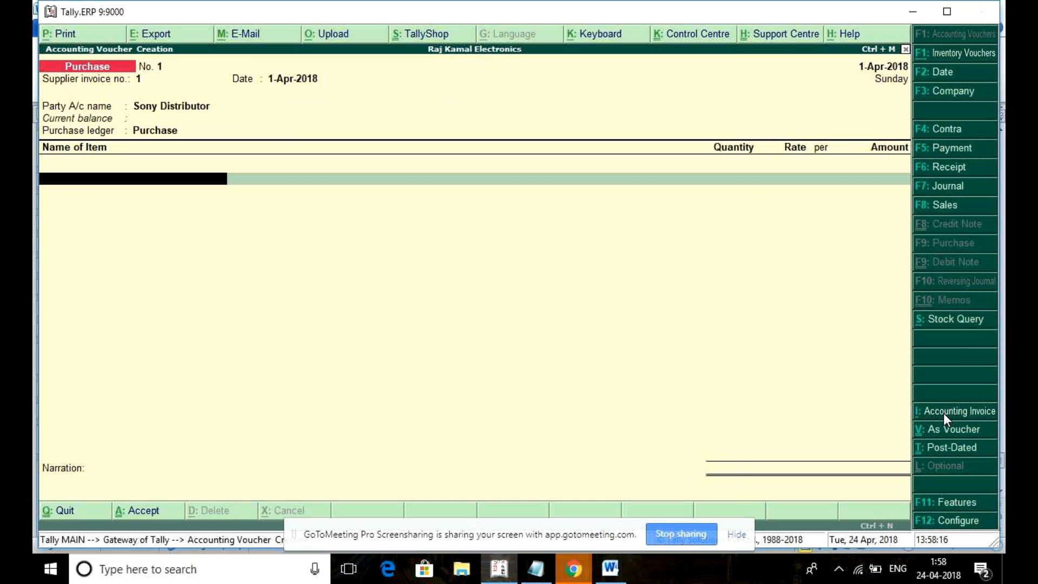
key(Down)
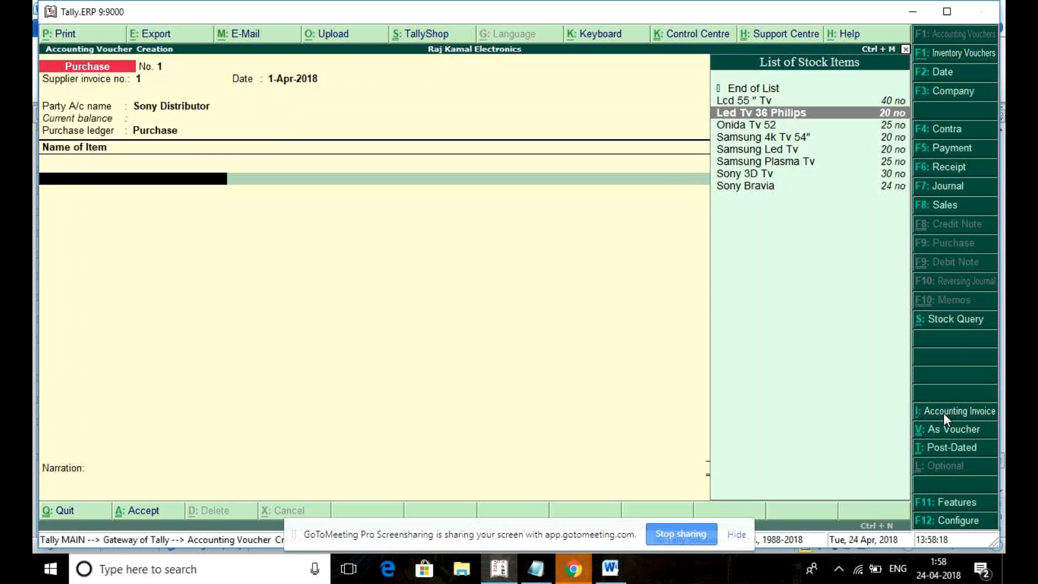
key(Down)
key(Down)
key(Down)
key(Down)
key(Down)
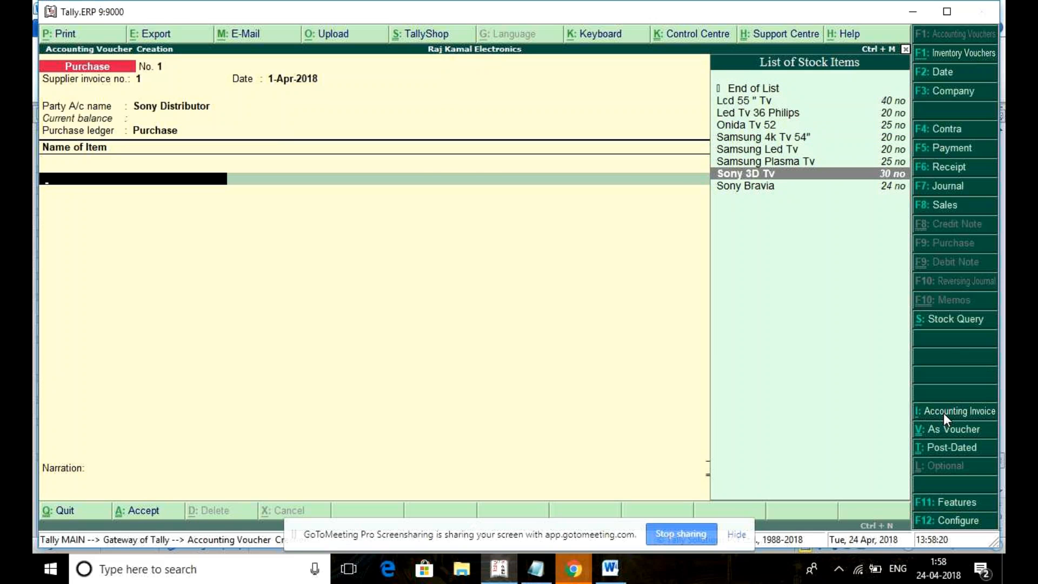
key(Return)
key(Return)
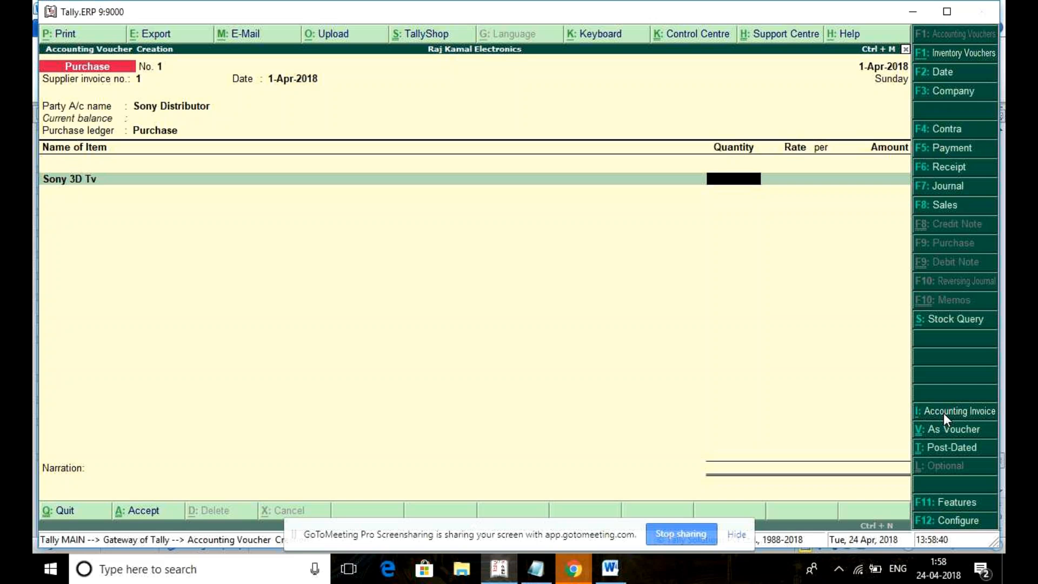
Step: Check the Sony 3D TV price in the Word stock table, and set its purchase quantity to 10 no in Tally
text(2)
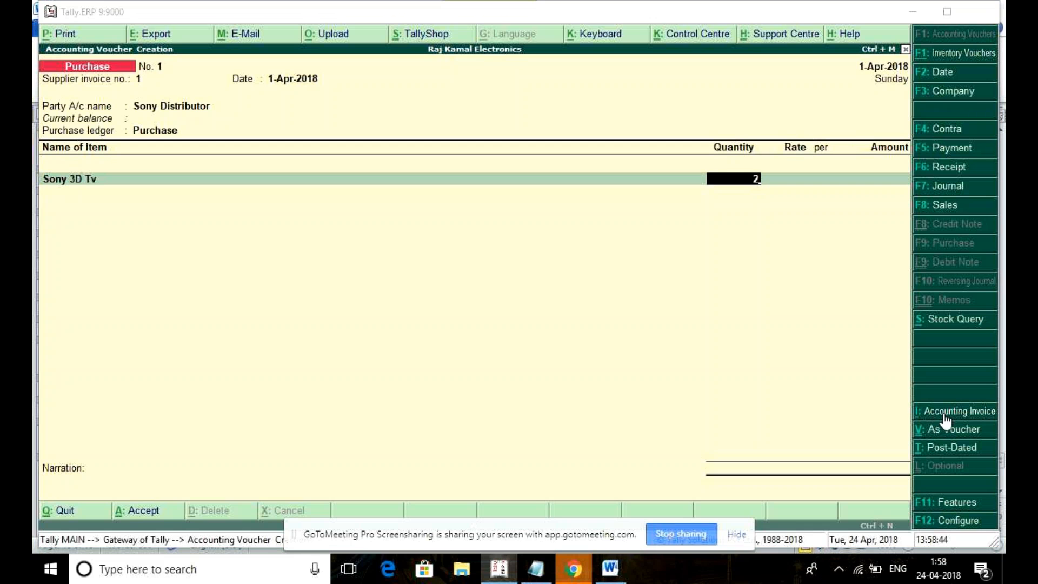
key(alt+Tab)
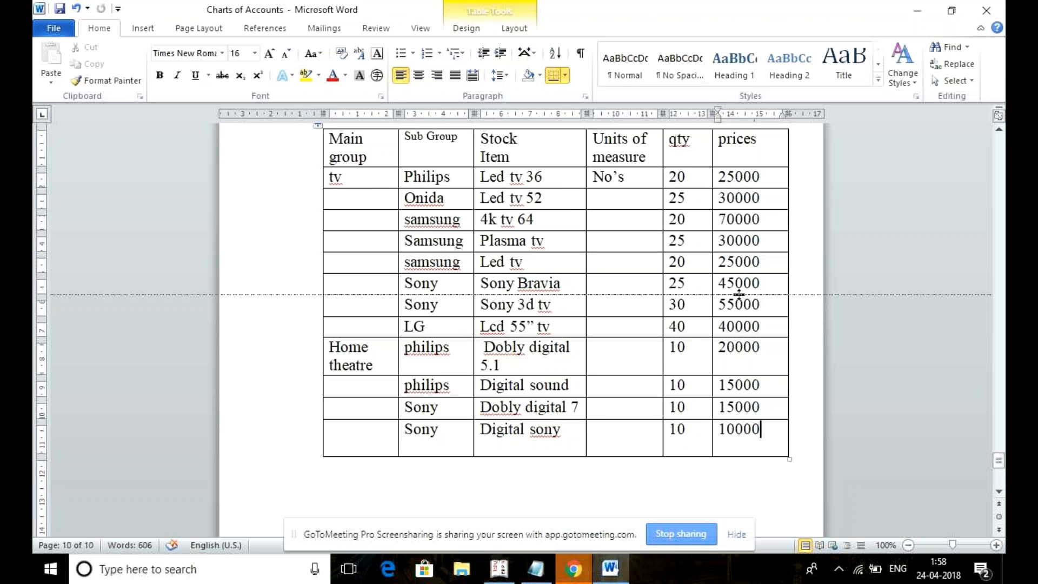
key(alt+Tab)
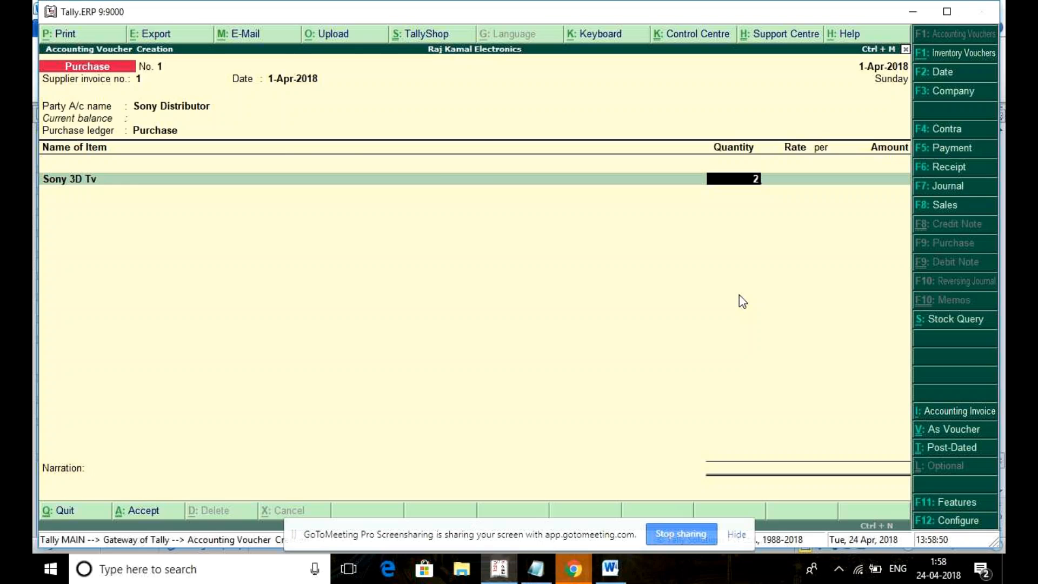
key(alt+Tab)
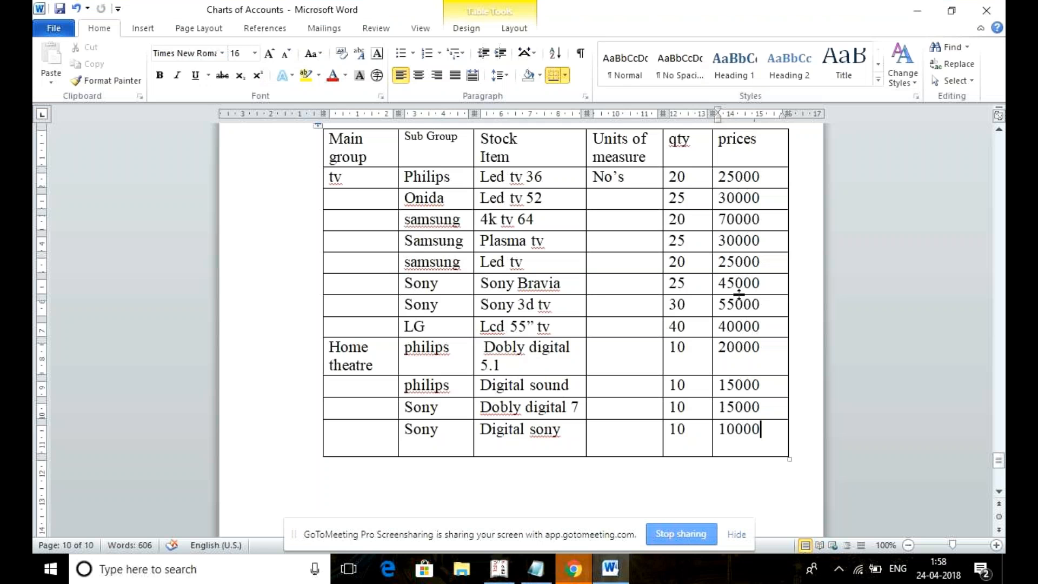
key(alt+Tab)
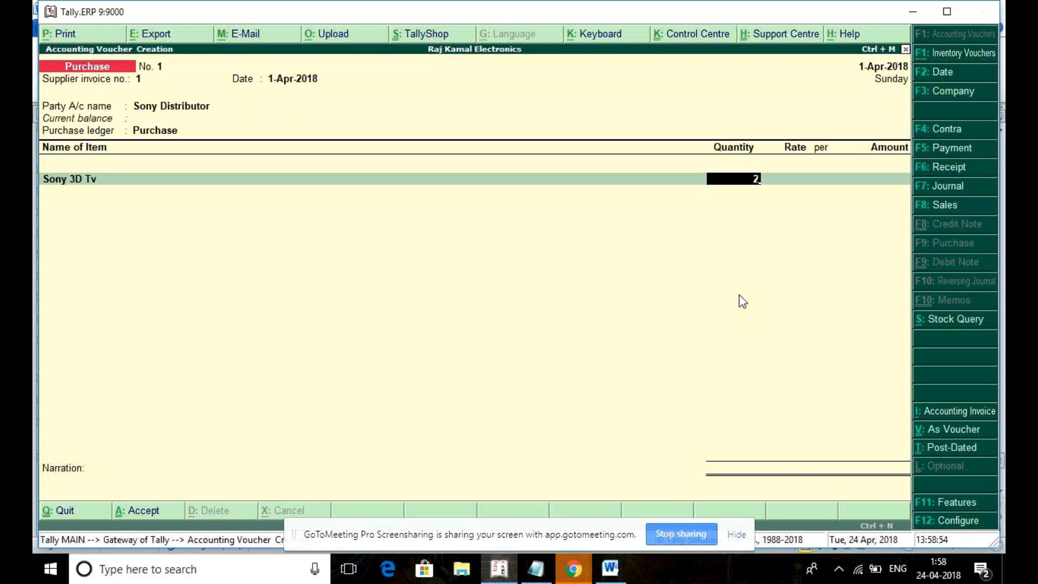
text(10)
key(Return)
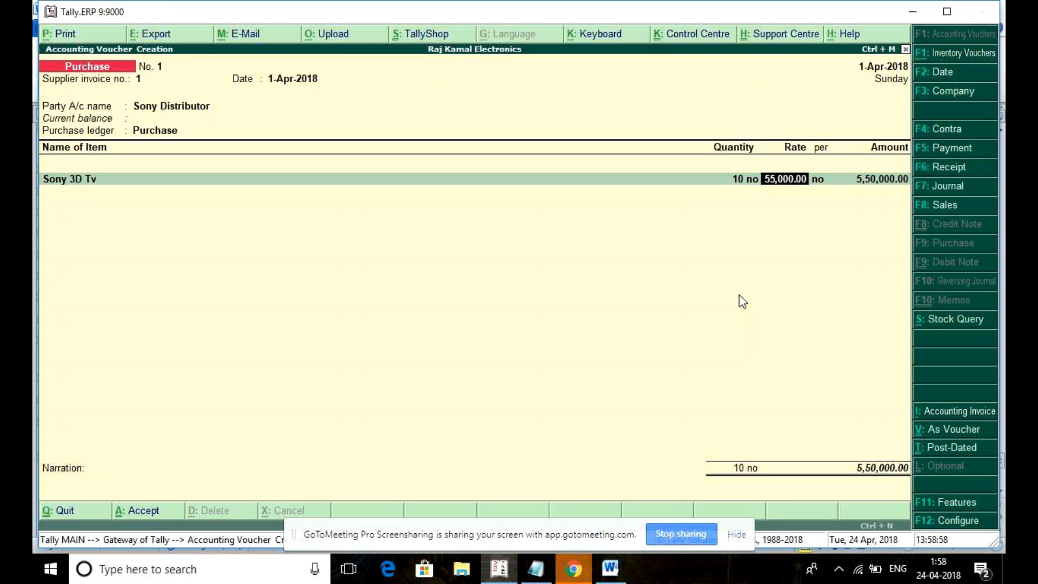
Step: Set the Sony 3D Tv rate to 55,000 per no, end the item list, and save the purchase voucher without narration
text(5555)
key(BackSpace)
key(BackSpace)
text(000)
key(Return)
key(Return)
key(Return)
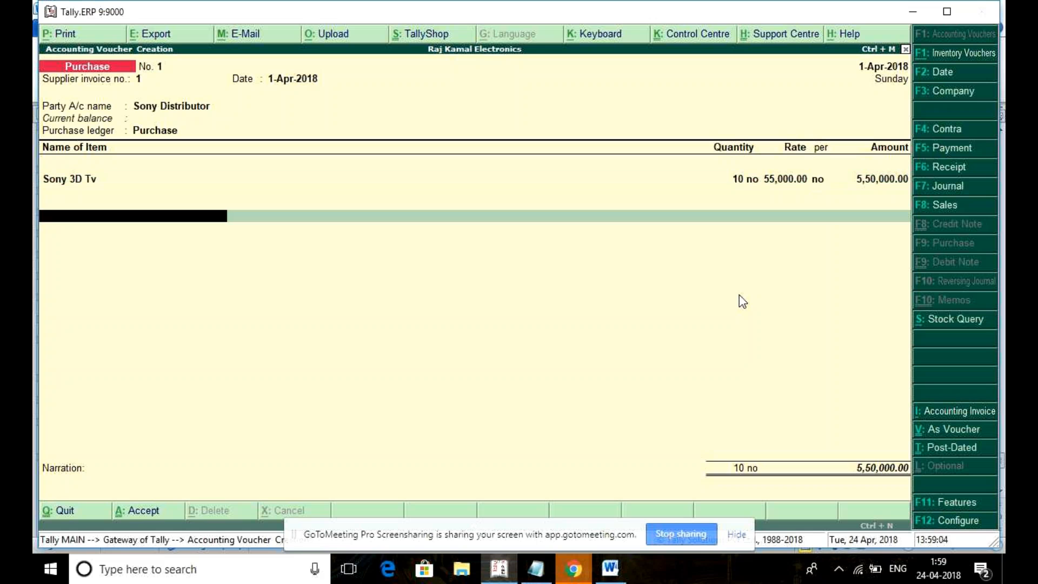
key(Return)
key(Return)
key(Return)
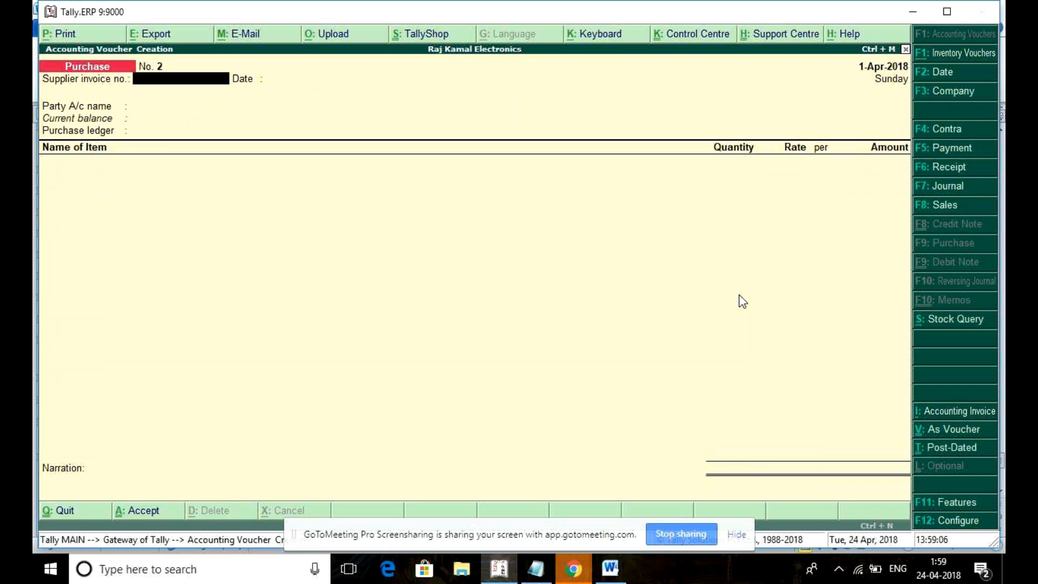
Step: Start a second purchase voucher with supplier invoice no. 2 dated 1-Apr-2018, party Sony Distributor, and the Purchase ledger
text(2)
key(Return)
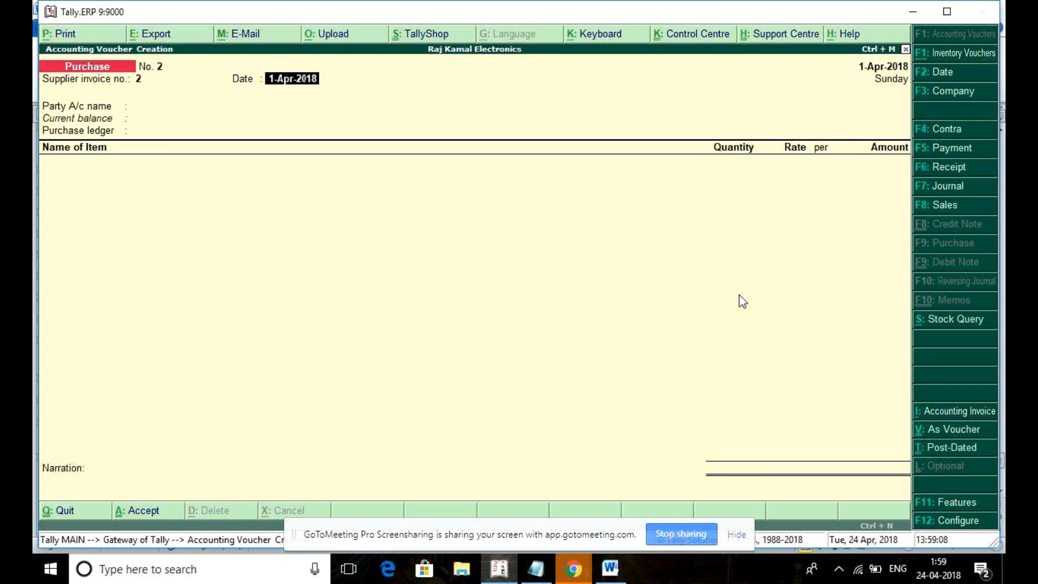
key(Return)
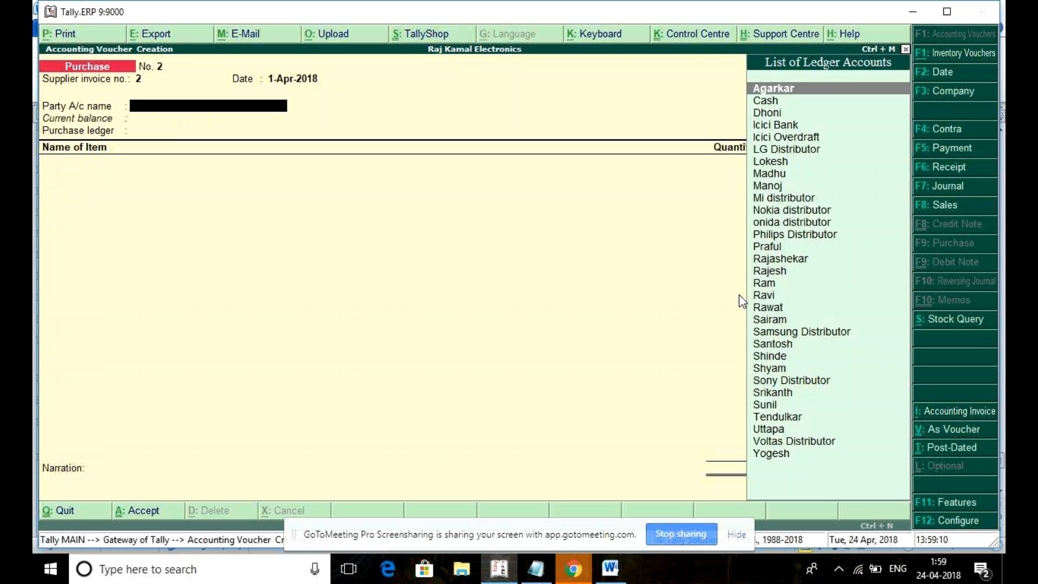
text(Son)
key(Return)
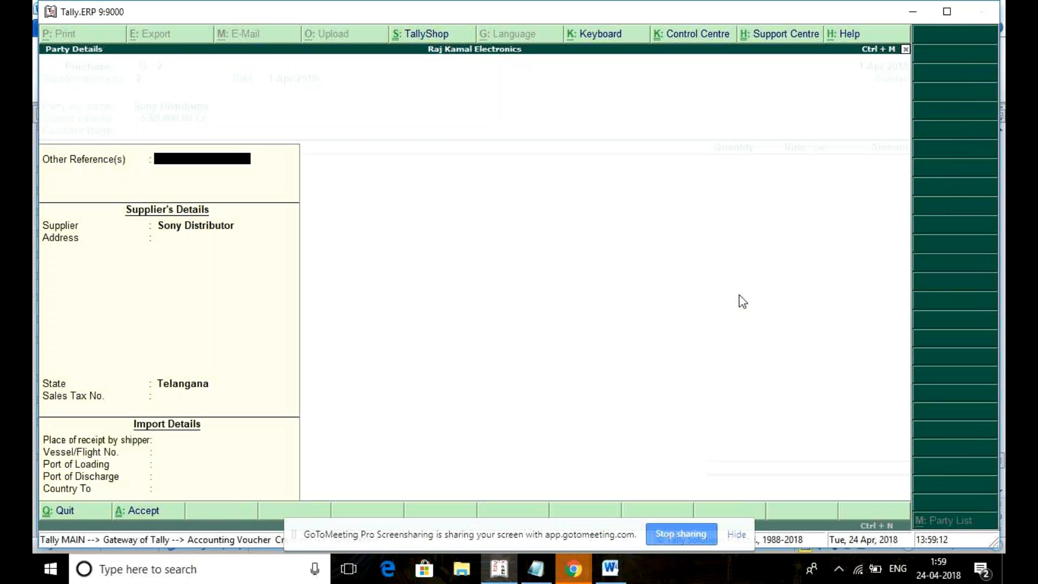
key(ctrl+a)
key(Return)
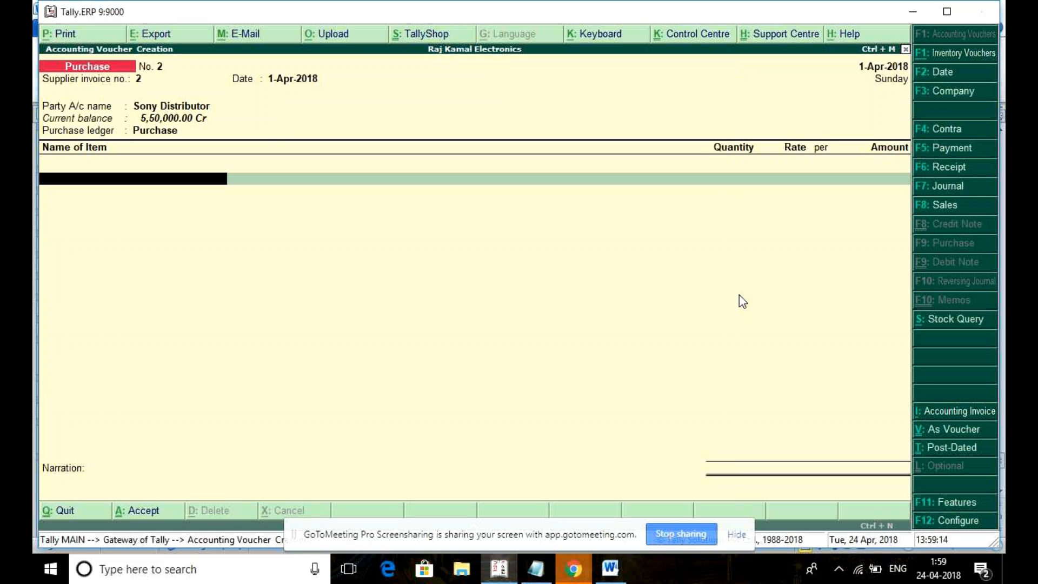
Step: Add Sony 3D Tv as the first item with quantity 5 no at a rate of 55,000 per no
key(Down)
key(Down)
key(Down)
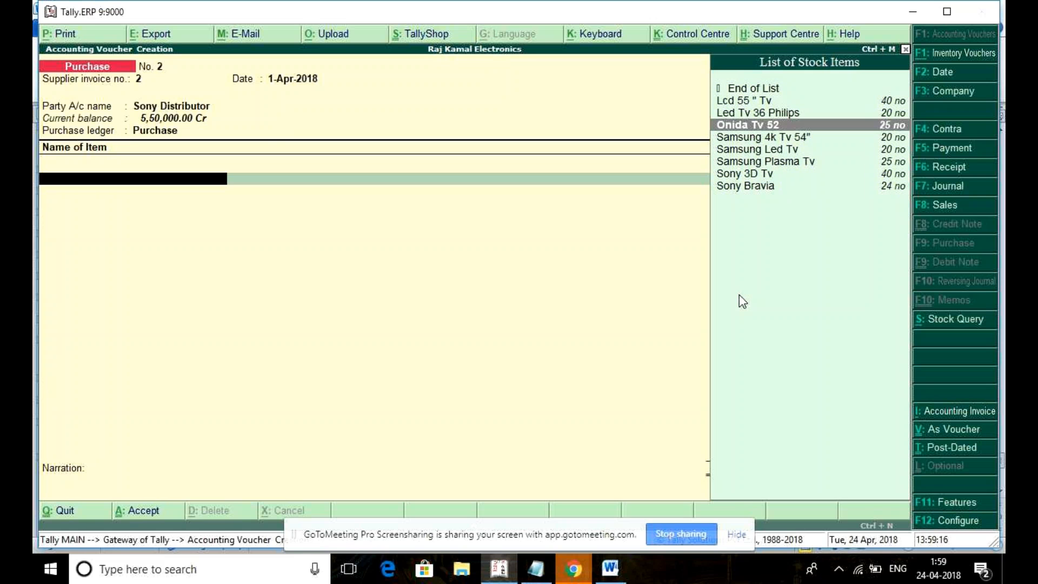
key(Down)
key(Down)
key(Down)
key(Down)
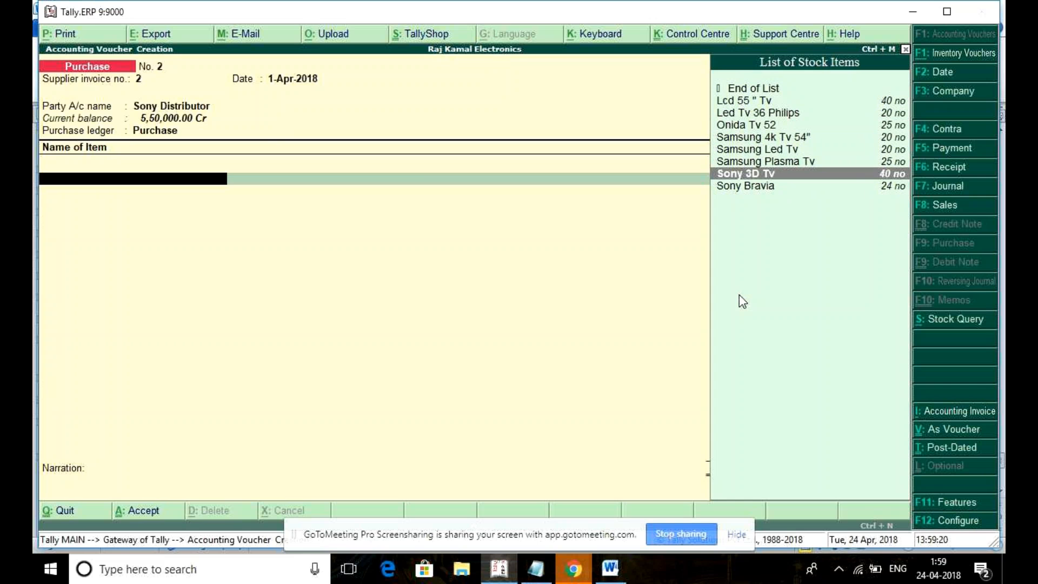
key(Return)
key(Return)
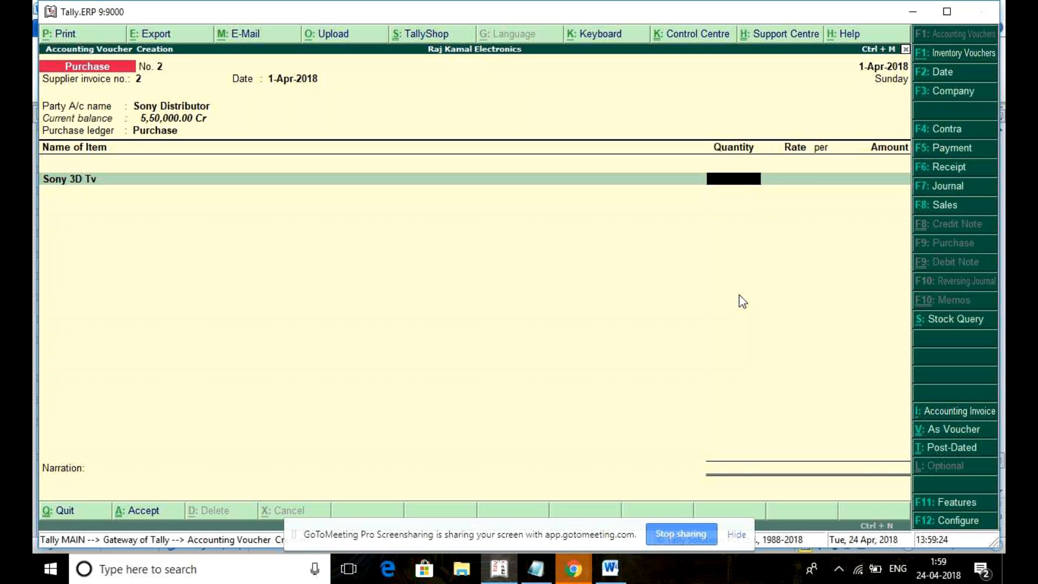
text(5)
key(Return)
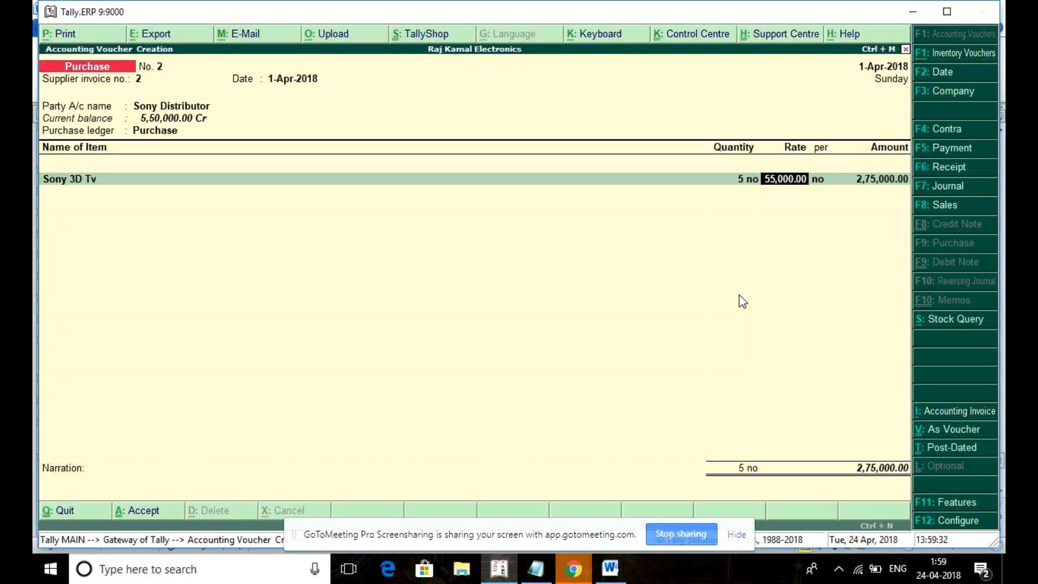
key(Return)
key(Return)
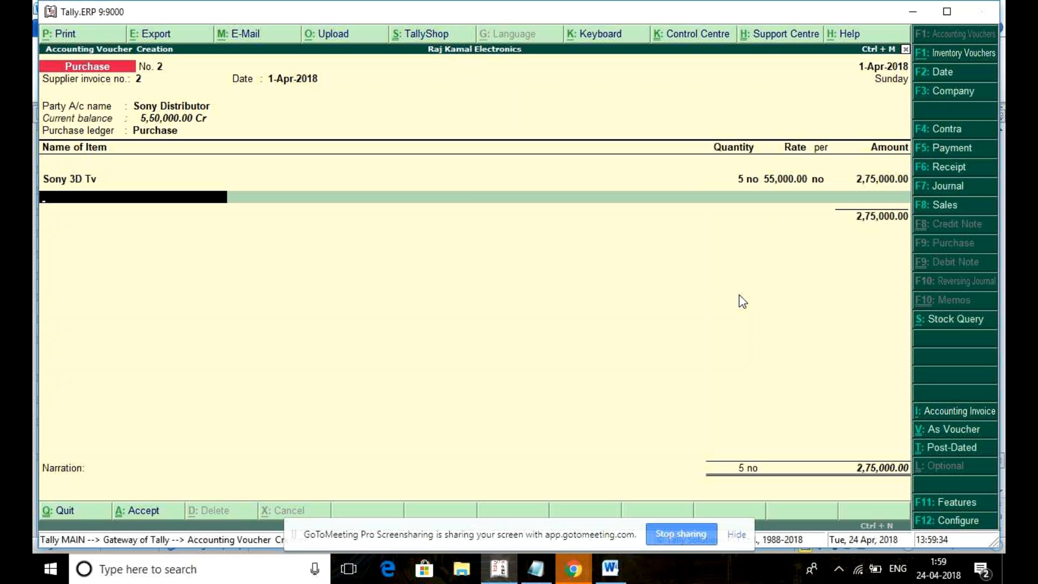
Step: Add Sony Bravia as the second item and leave its description blank
text(S)
key(Down)
key(Down)
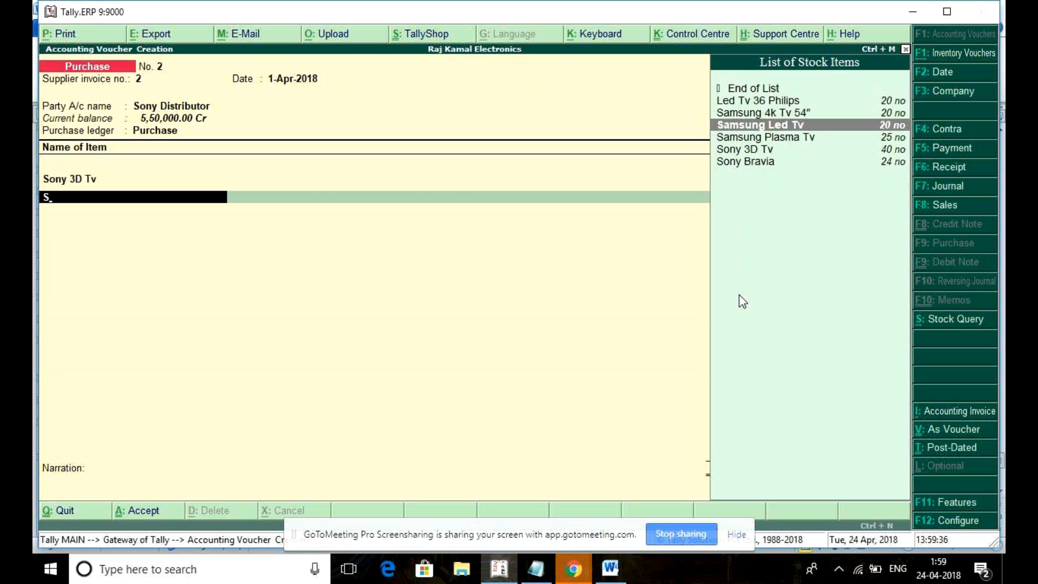
key(Down)
key(Down)
key(Down)
key(Return)
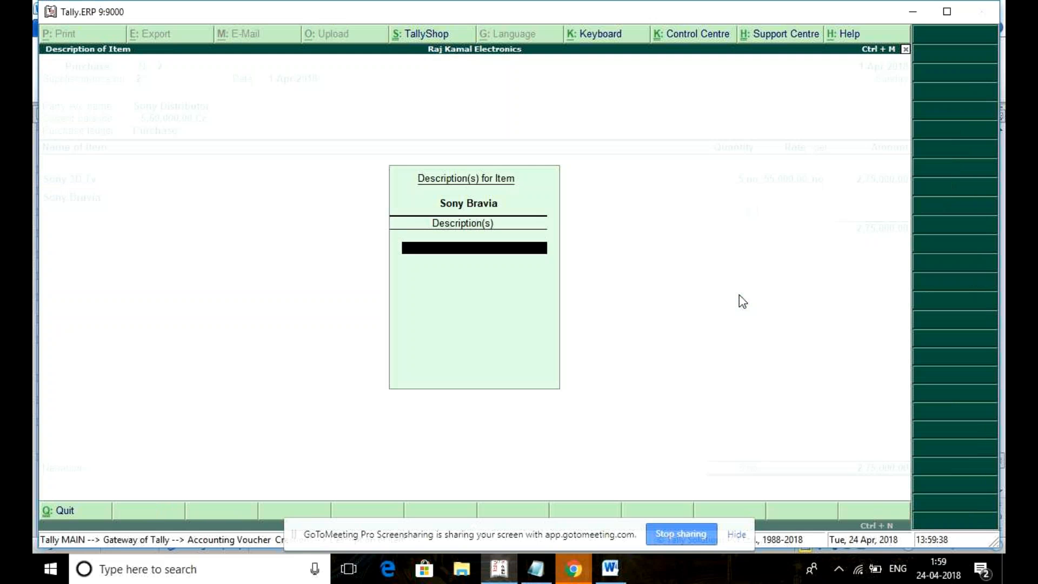
key(Return)
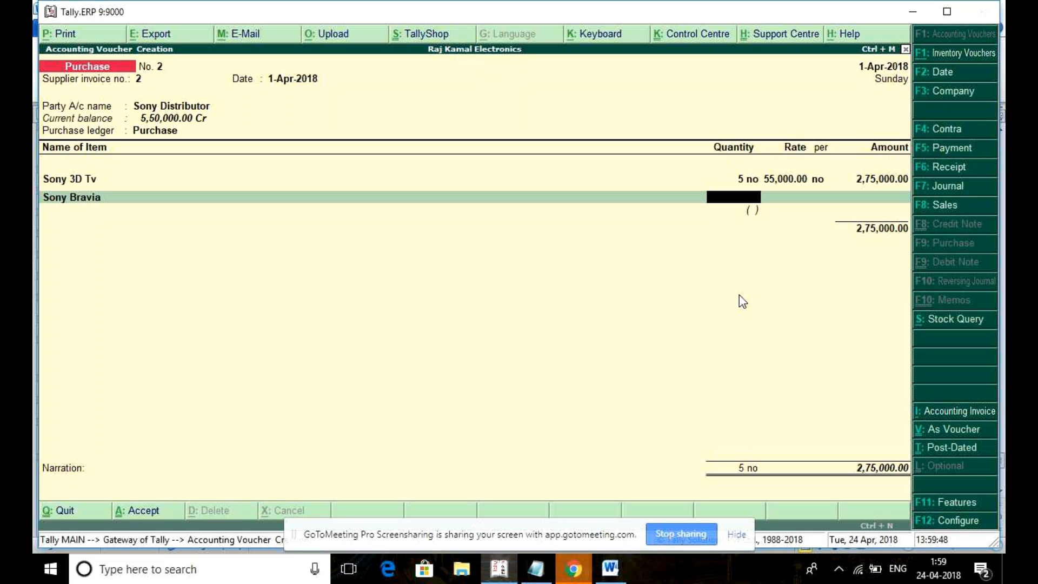
Step: Set the Sony Bravia quantity to 12 no and accept the rate of 45,000 per no
text(1)
key(Return)
key(BackSpace)
text(1)
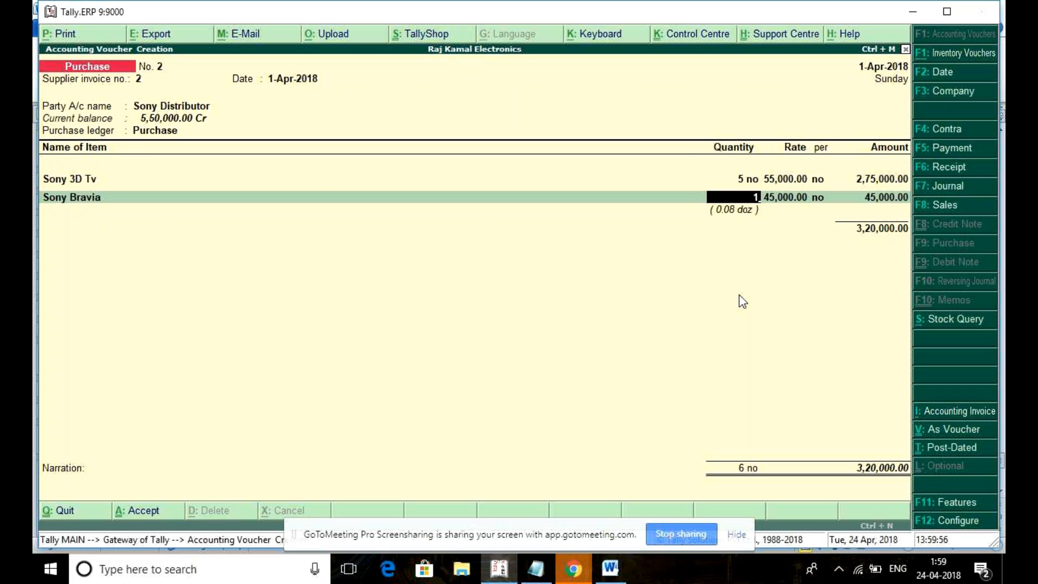
text(2)
key(Return)
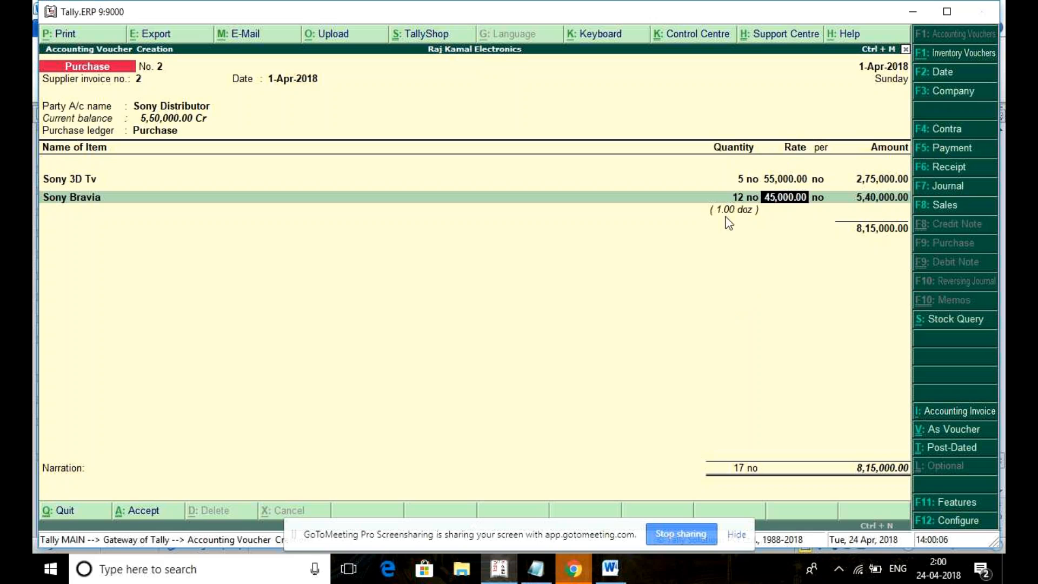
click(752, 198)
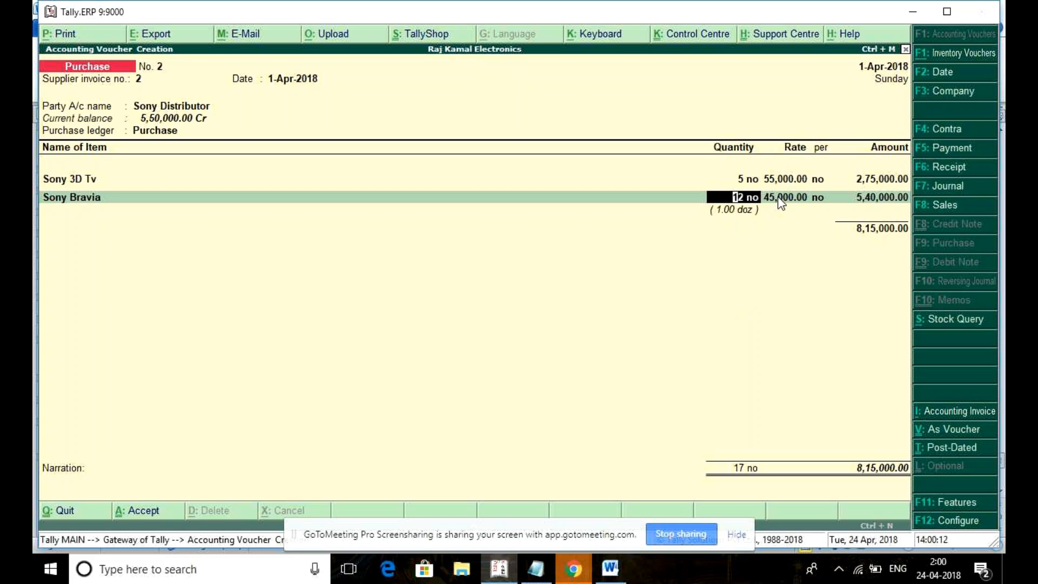
key(Return)
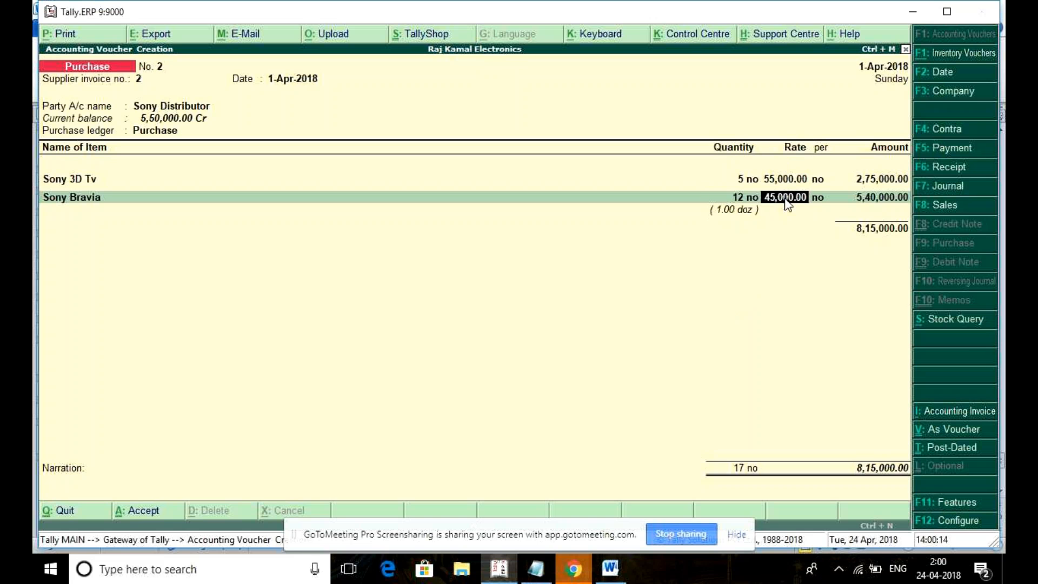
key(Return)
key(Return)
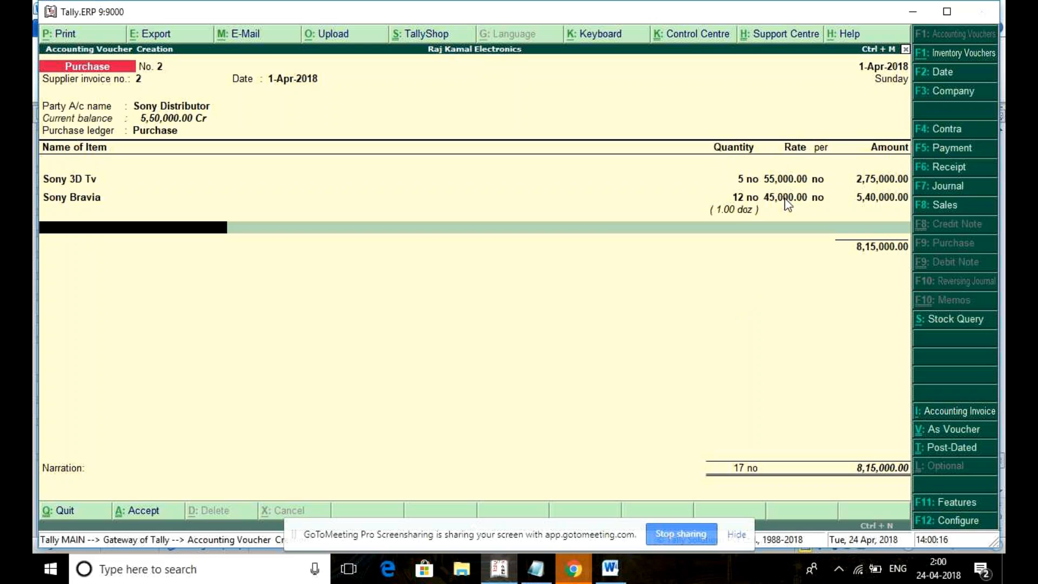
Step: End the item list, leave the narration blank, and save the second purchase voucher
key(Return)
key(Return)
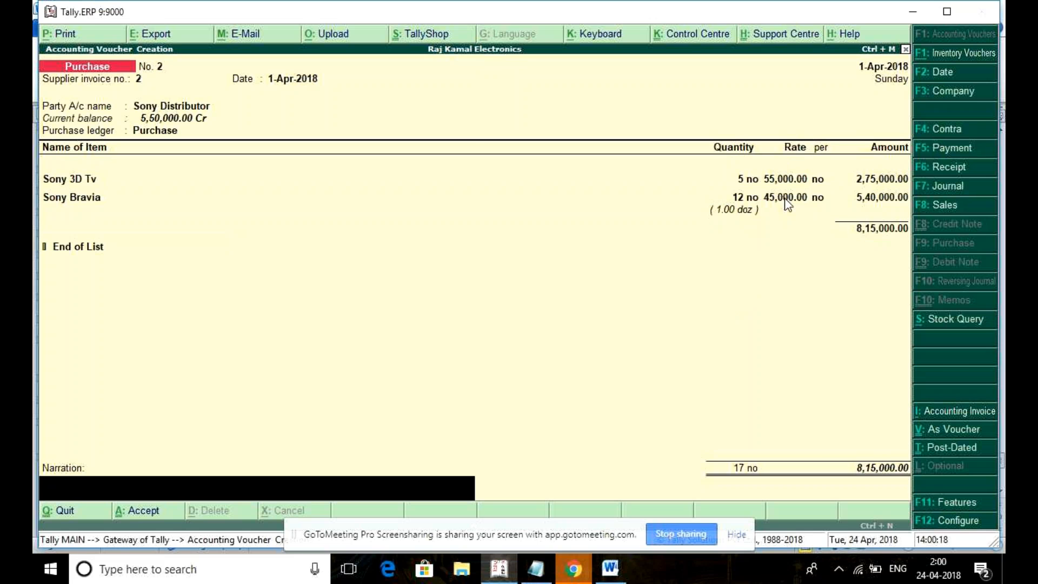
key(Return)
key(Return)
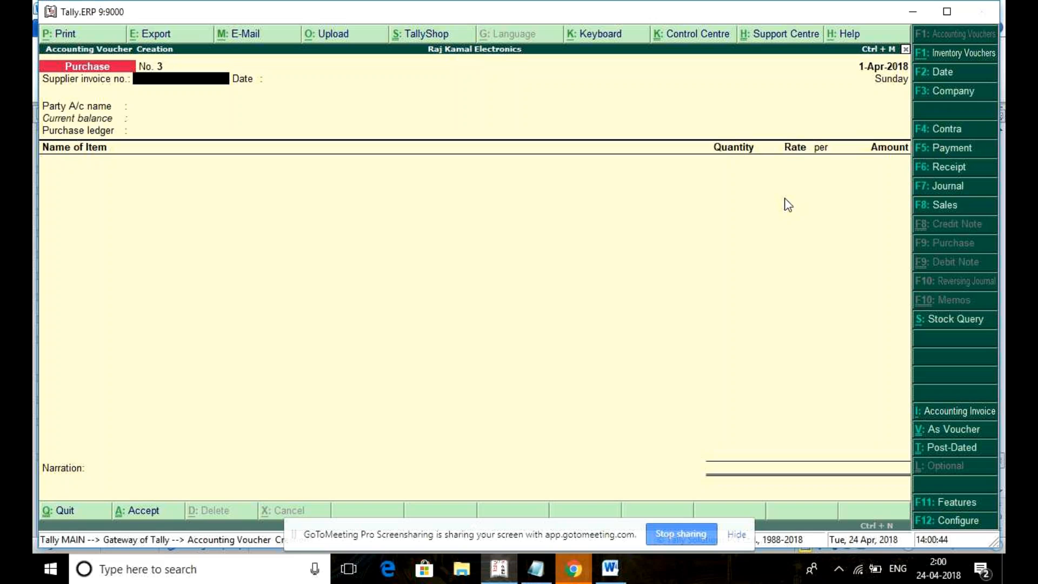
Step: Leave voucher entry and drill down the Stock Summary through the Tv group to the Samsung items
key(Escape)
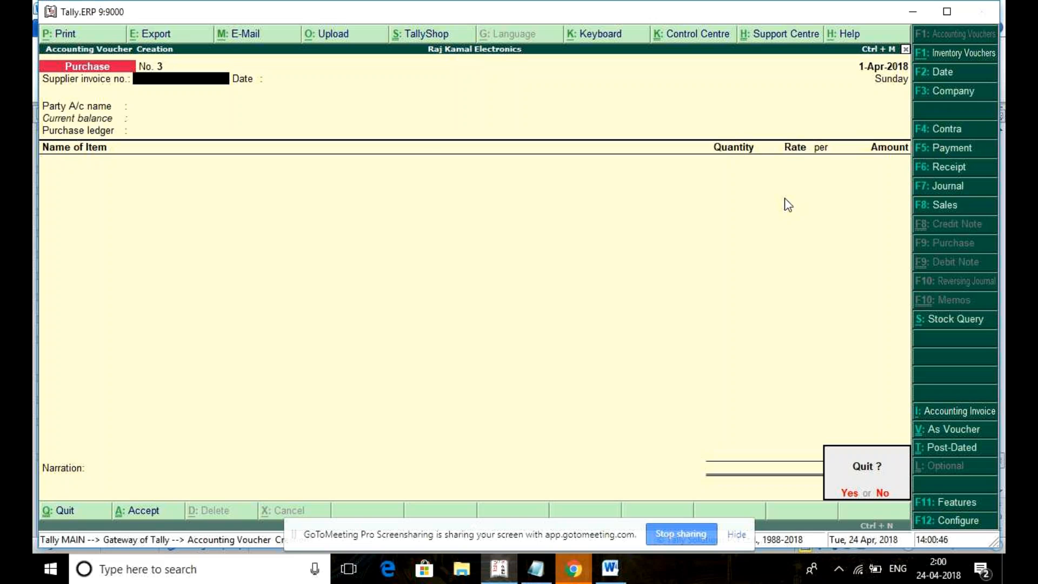
key(y)
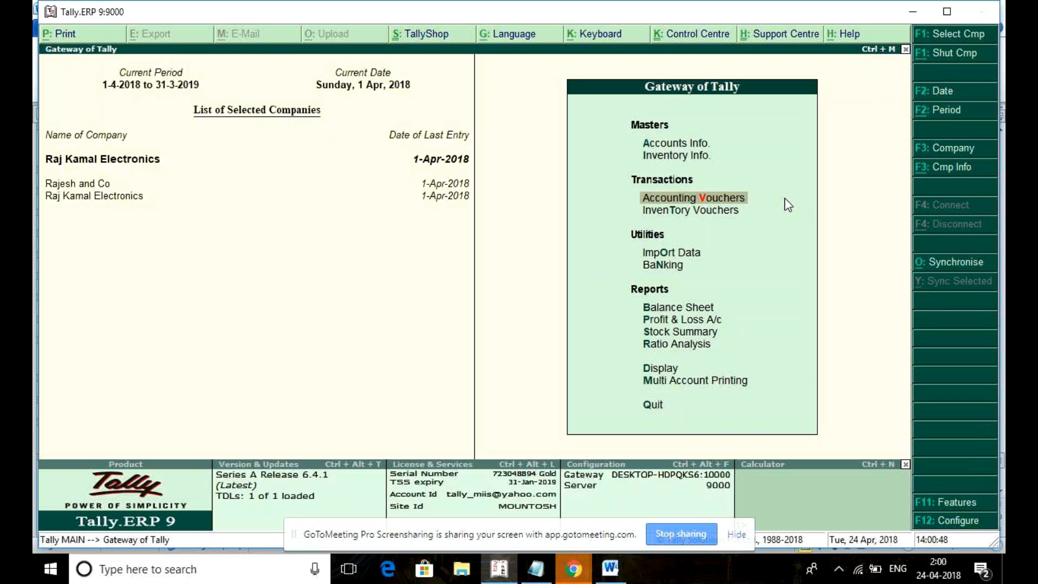
key(s)
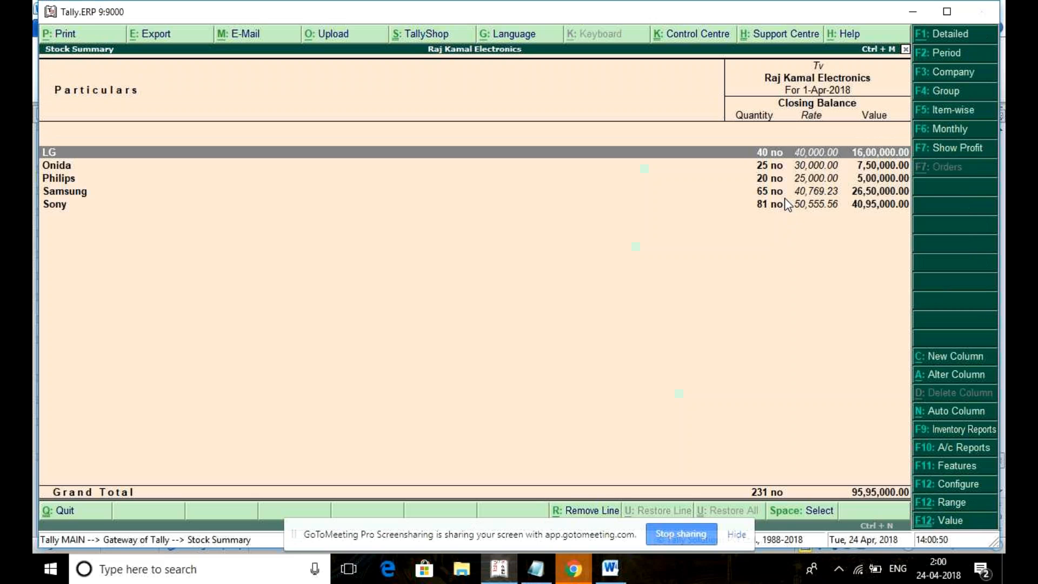
key(Return)
key(Down)
key(Down)
key(Down)
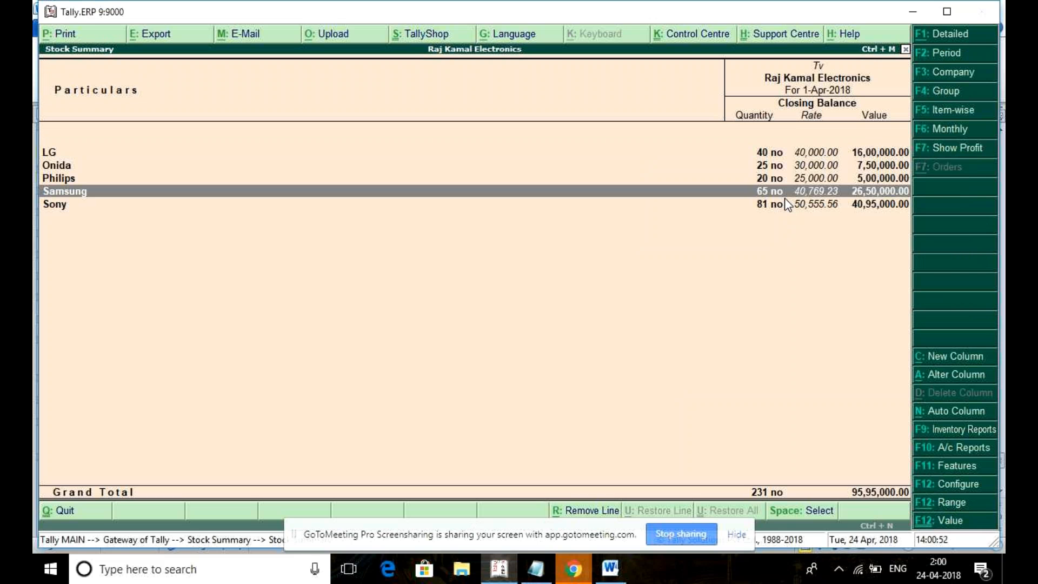
key(Return)
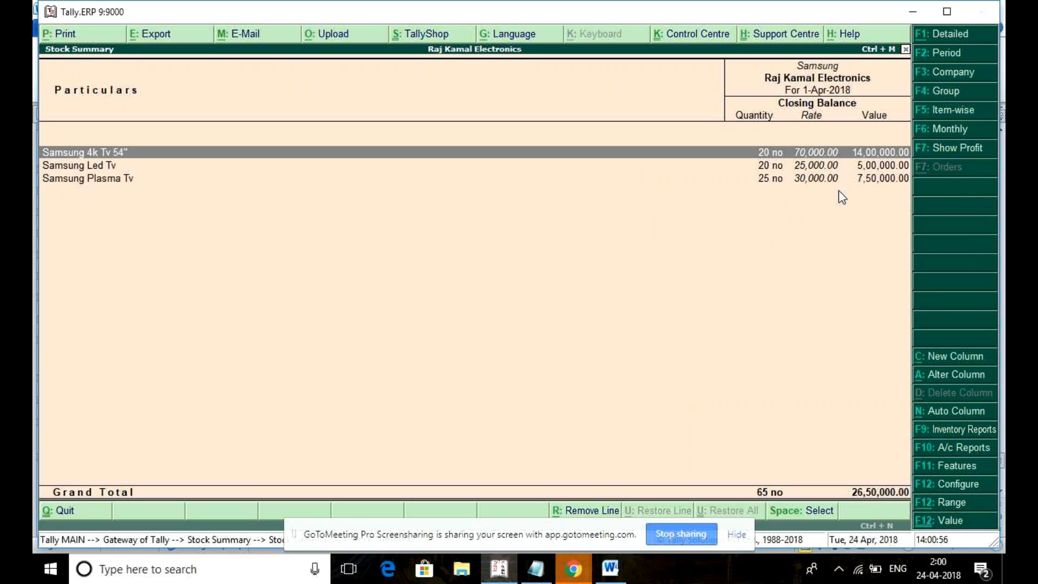
Step: Configure the Samsung stock summary to show opening balance, goods inwards and goods outwards, and return to the Gateway of Tally
click(965, 488)
key(Return)
key(Return)
key(Return)
text(yyy)
key(Return)
key(ctrl+a)
key(Escape)
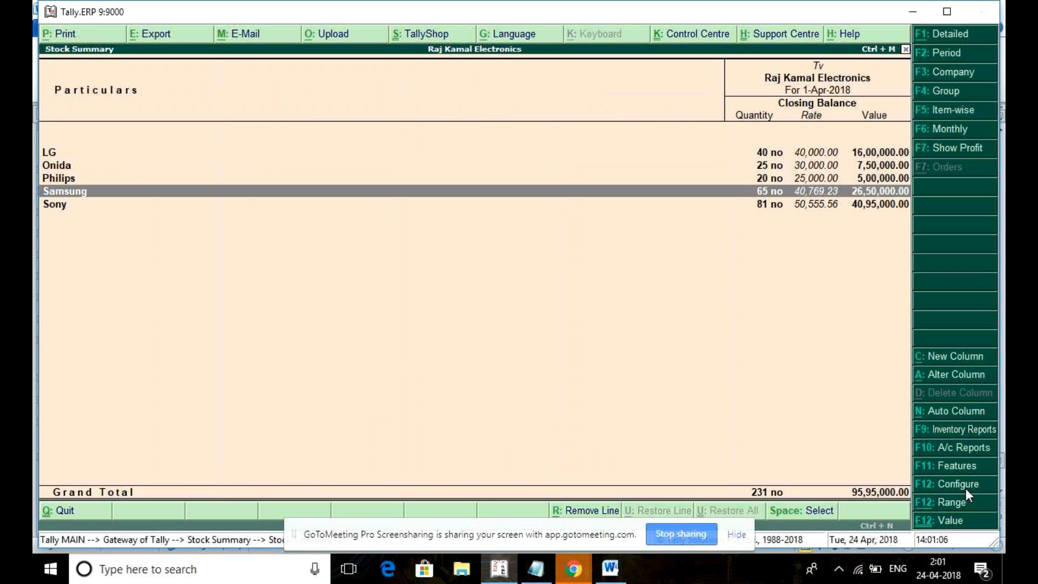
key(Escape)
key(Escape)
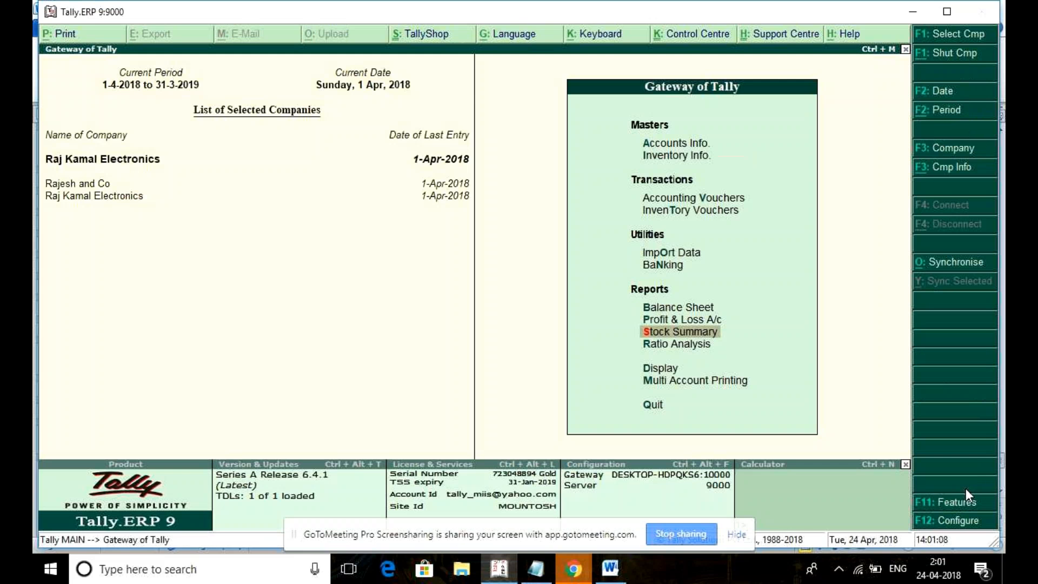
Step: Reopen the Stock Summary, drill down into the Tv group, and select Sony
key(Down)
key(Up)
key(Return)
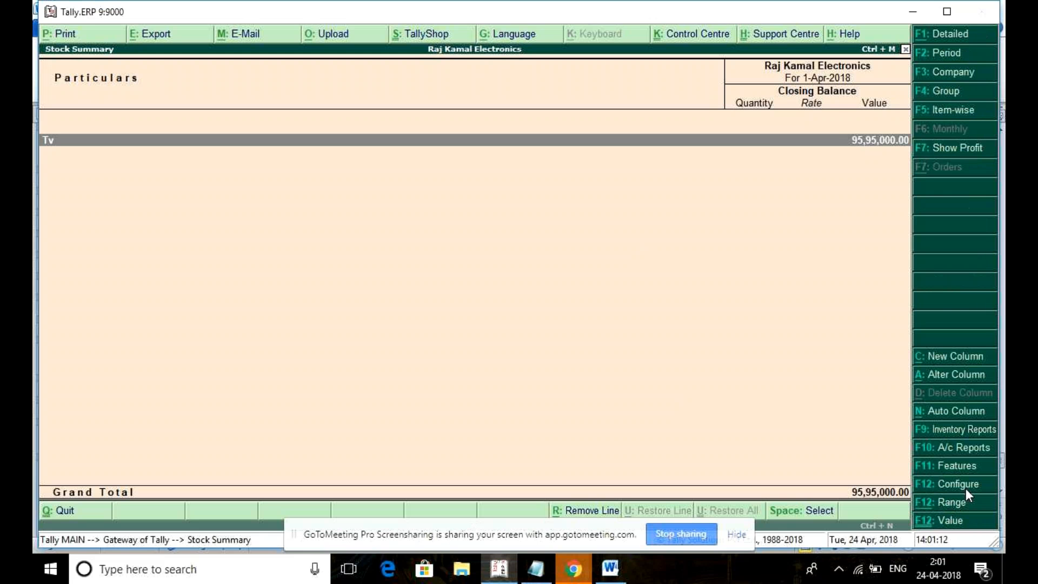
key(Return)
key(End)
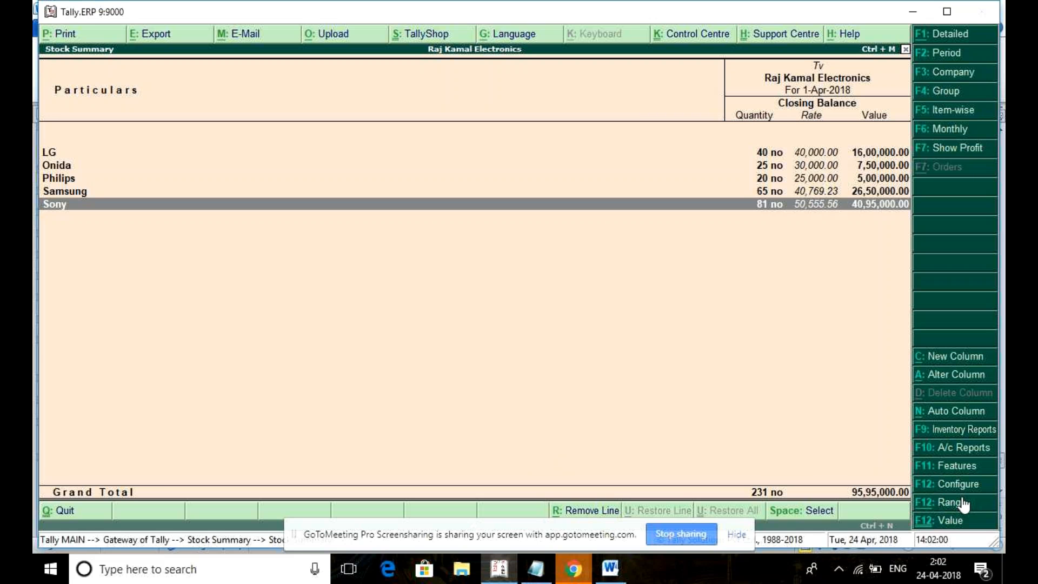
Step: Configure the Tv stock summary with Show Opening Balance, Show goods inwards and Show goods outwards set to Yes
click(947, 484)
key(Down)
key(Down)
key(Down)
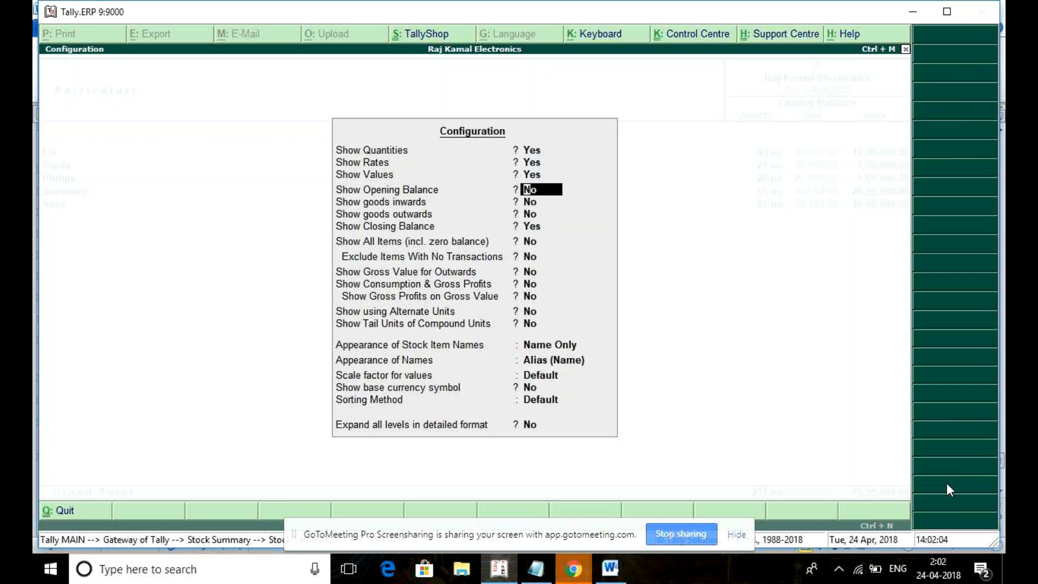
key(y)
key(y)
key(y)
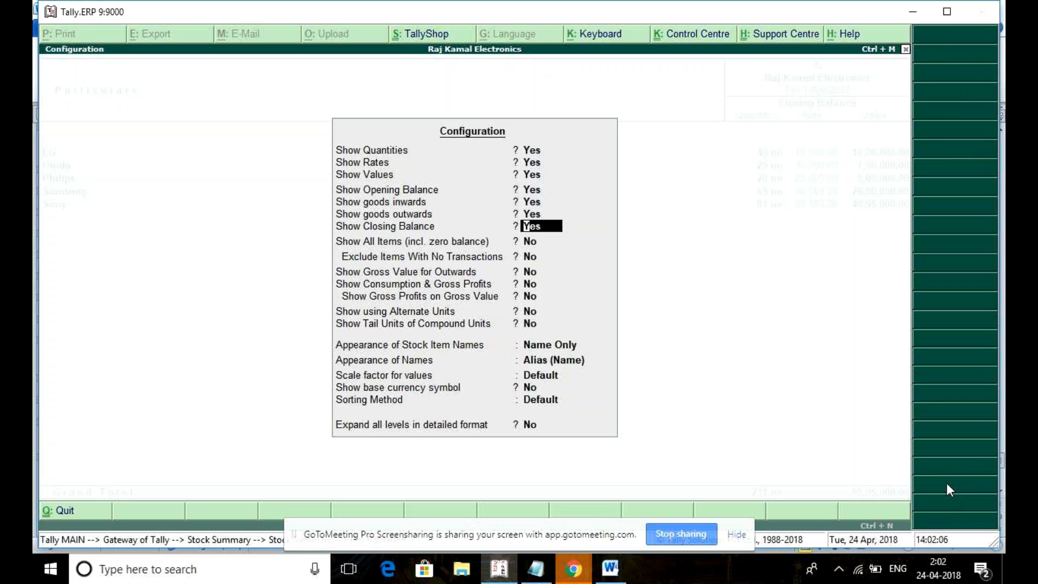
key(ctrl+a)
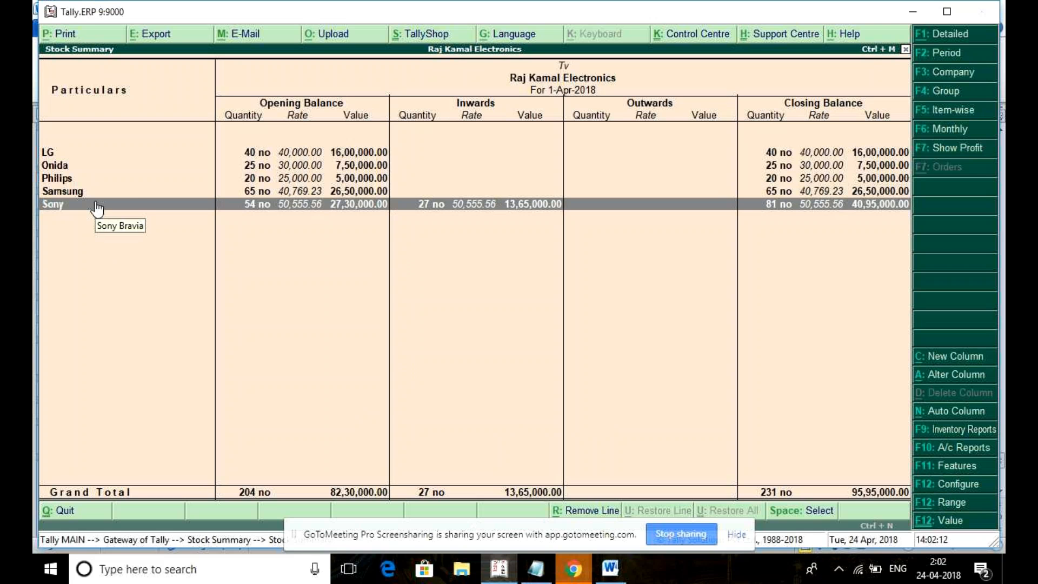
Step: Drill down into the Sony group and set Show Consumption & Gross Profits to Yes in its stock summary configuration
double_click(426, 211)
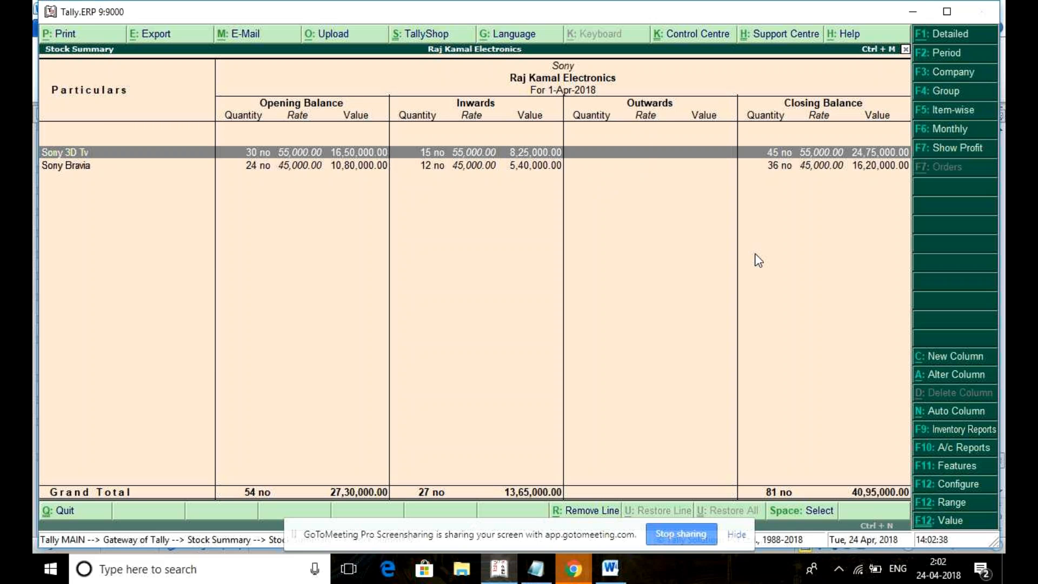
click(961, 491)
key(Down)
key(Down)
key(Down)
key(Down)
key(Down)
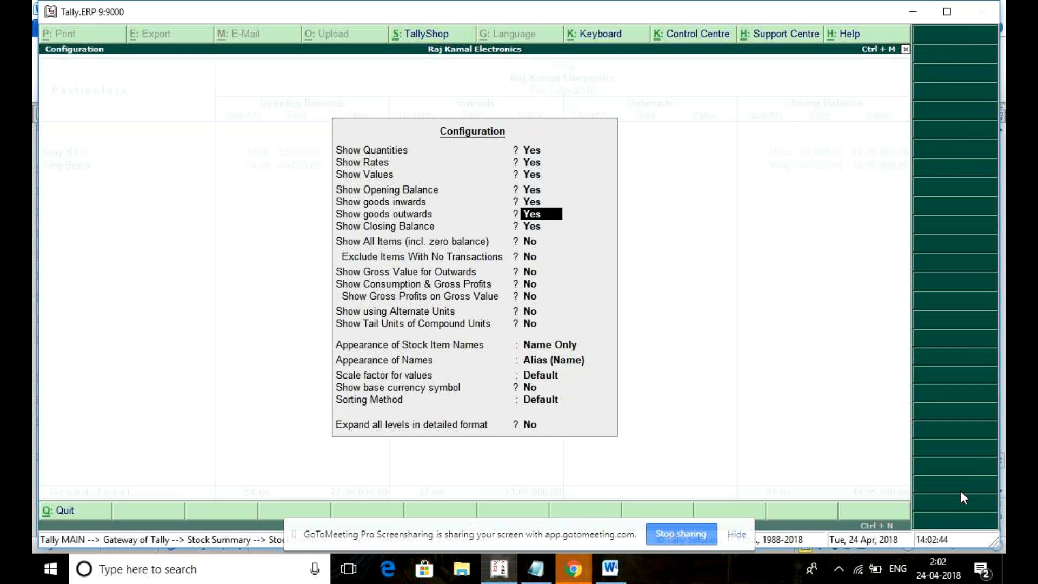
key(Down)
key(Down)
key(Down)
key(Down)
key(Down)
text(y)
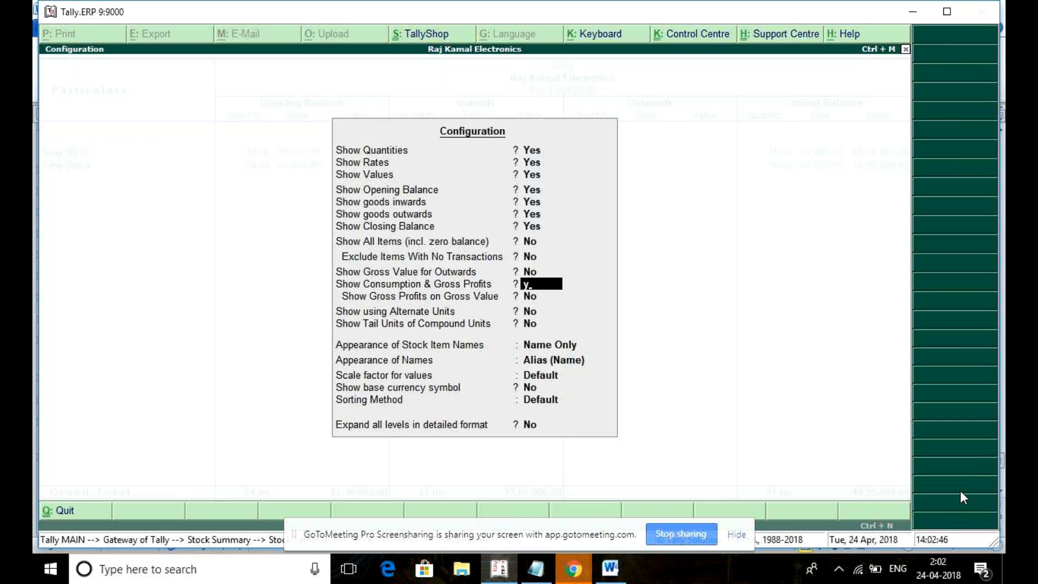
key(Return)
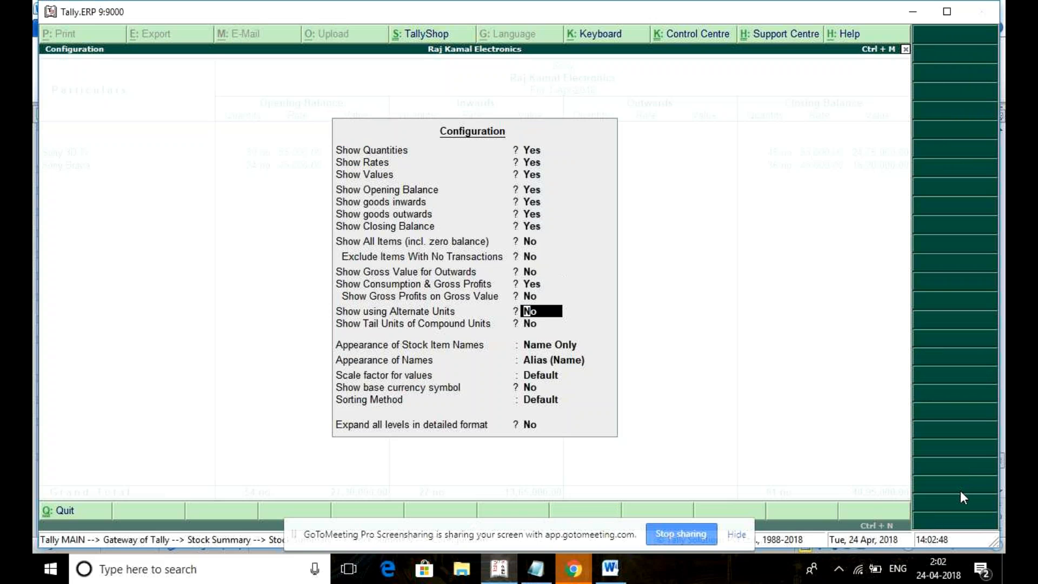
key(ctrl+a)
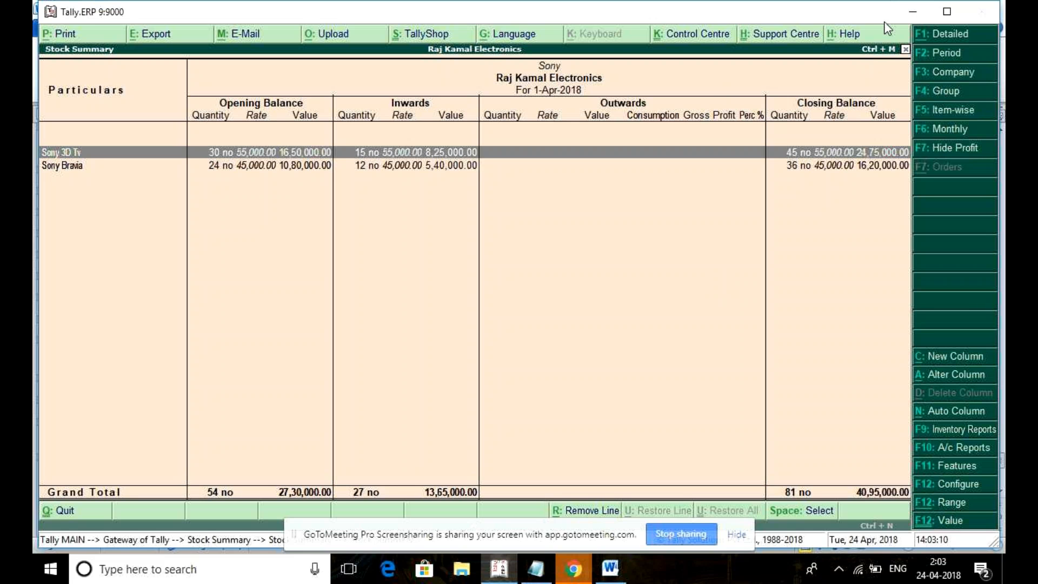
Step: Switch to the GoToMeeting page in Chrome and send everyone the chat message "closing the class for today."
click(573, 570)
click(489, 500)
click(90, 11)
click(823, 513)
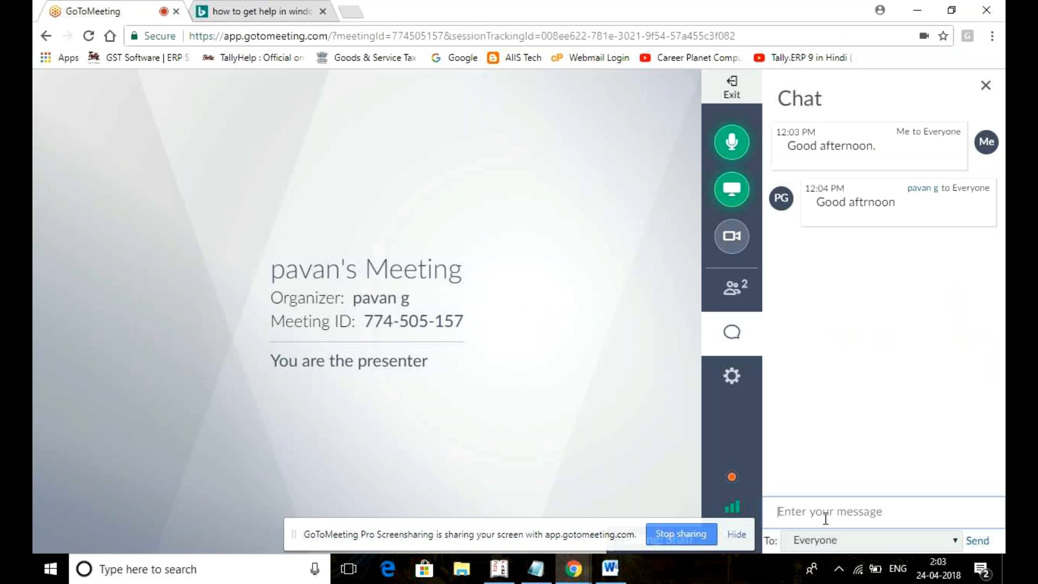
text(clsin)
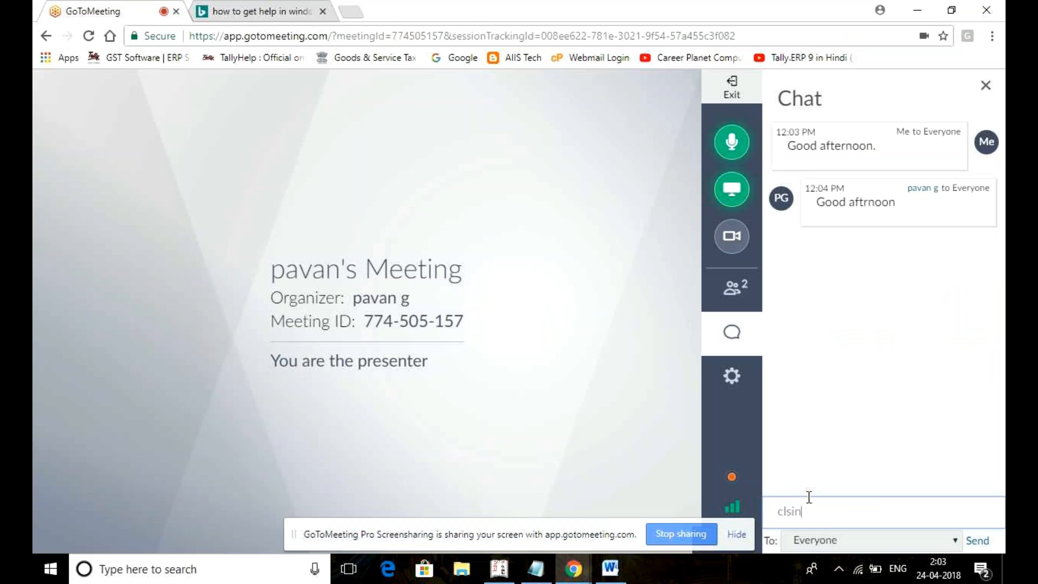
text(osing the call)
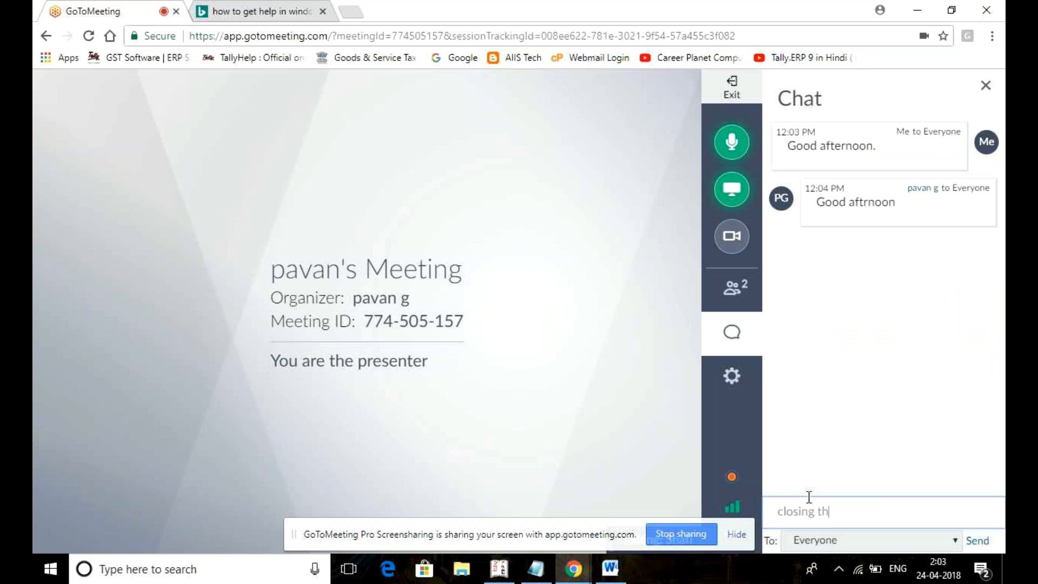
key(BackSpace)
key(BackSpace)
key(BackSpace)
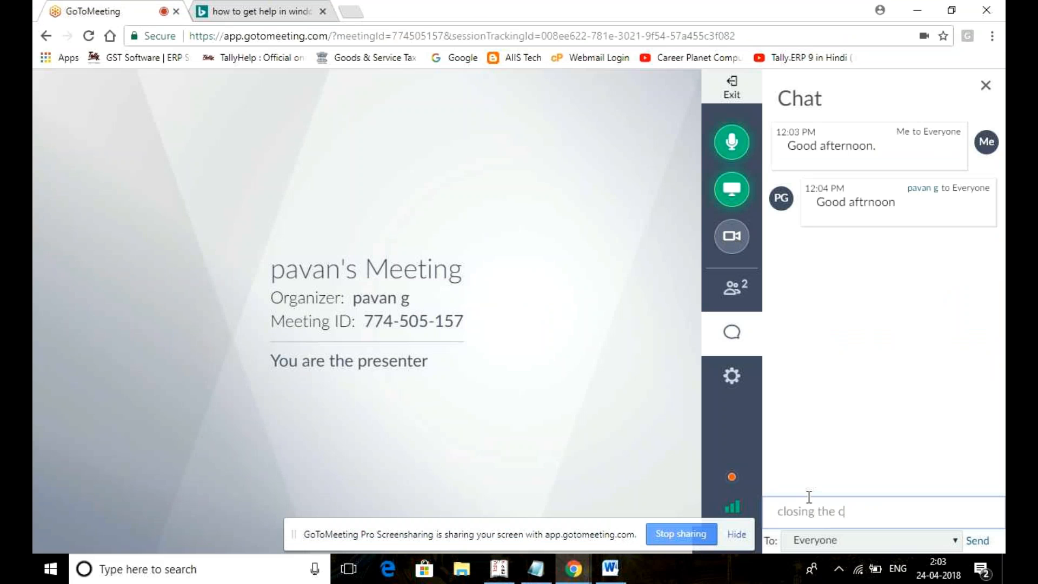
text(lass for tdo)
key(BackSpace)
key(BackSpace)
text(oday.)
key(Return)
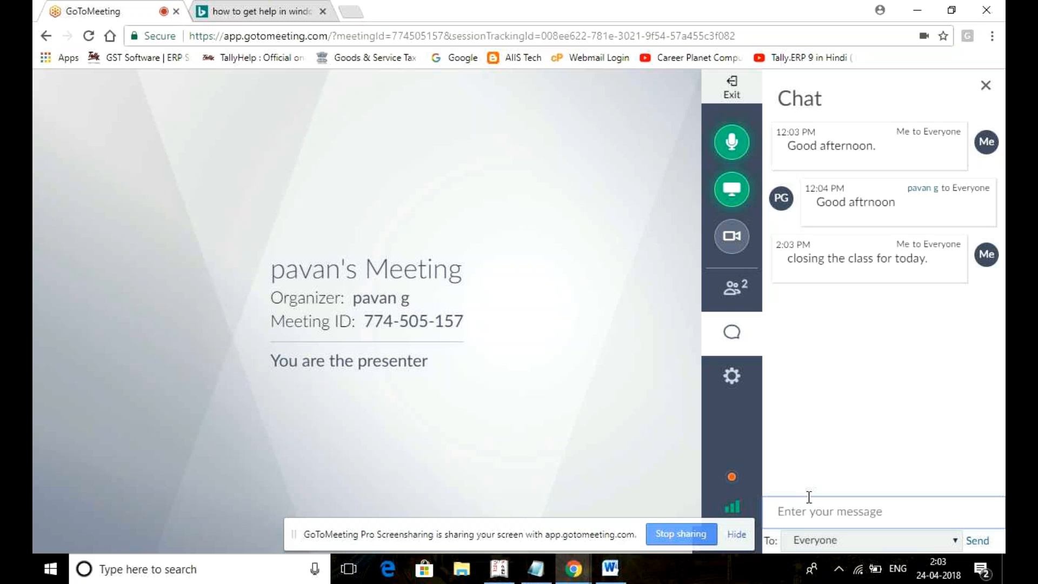
Step: Send everyone the chat message "topics for today is accounting voucher and stock item, stock group creation."
text(to)
text(cs )
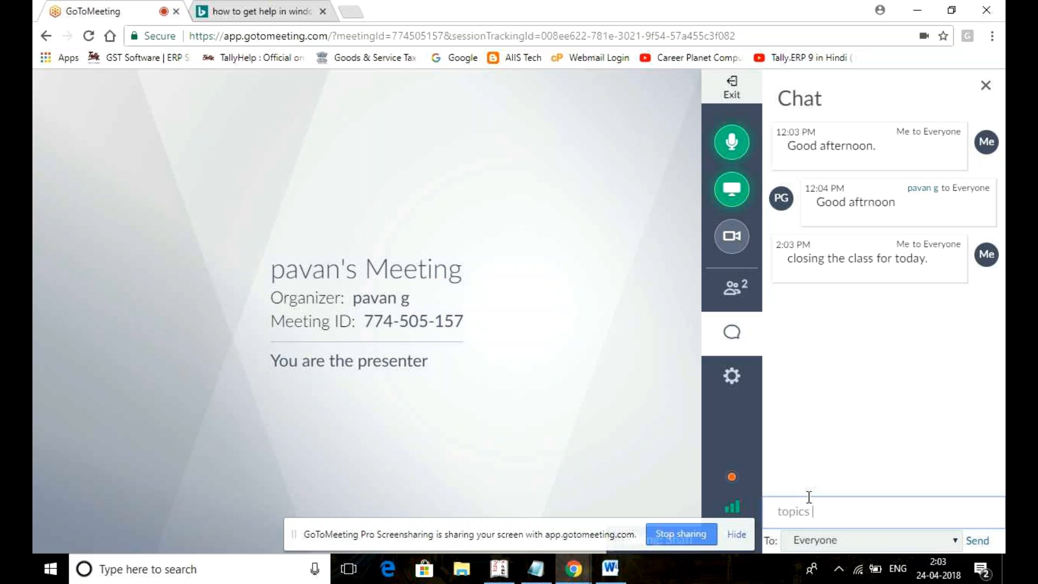
text(for today i)
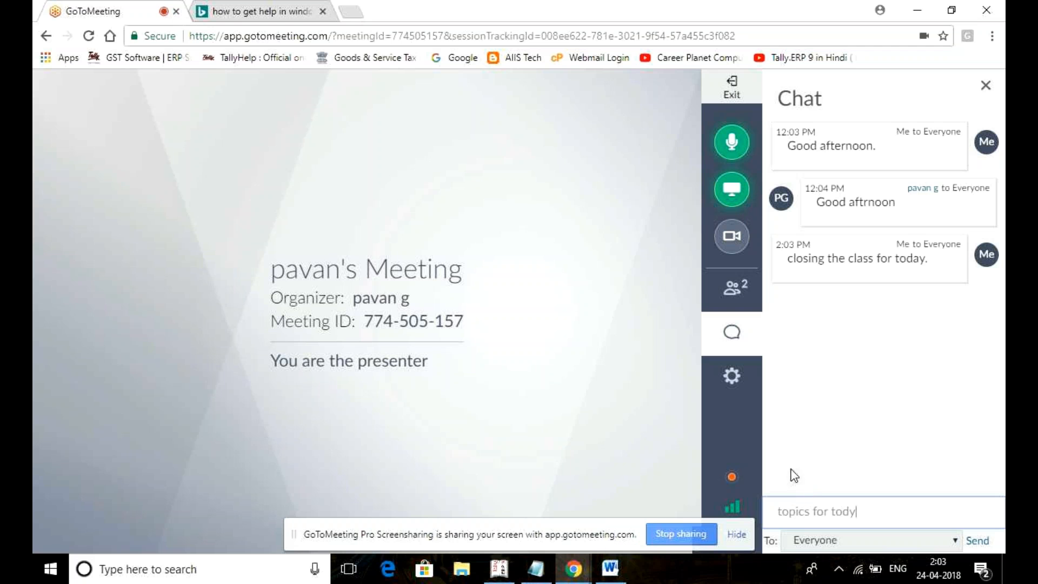
text(s acco)
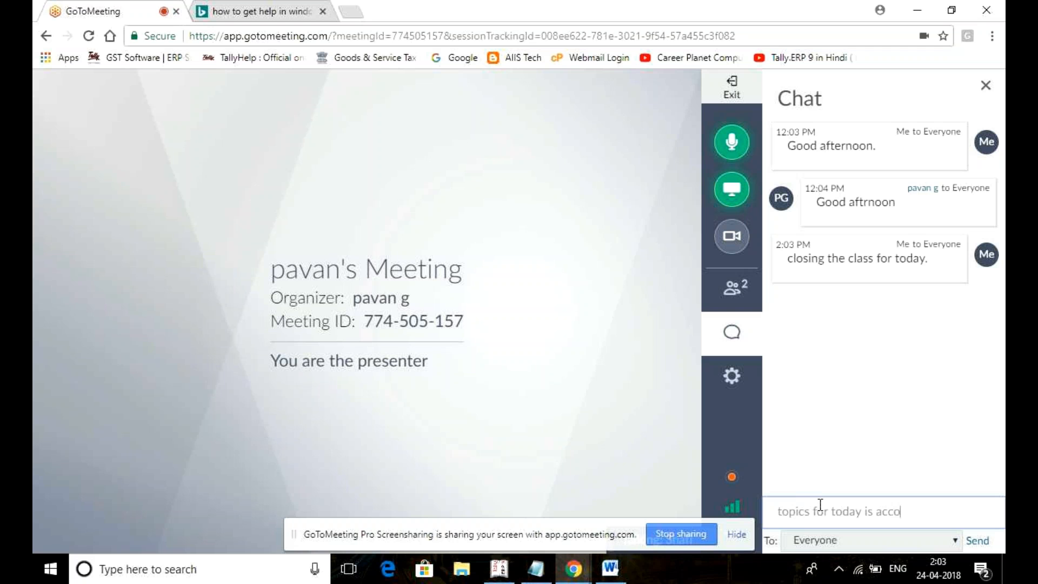
text(uting v)
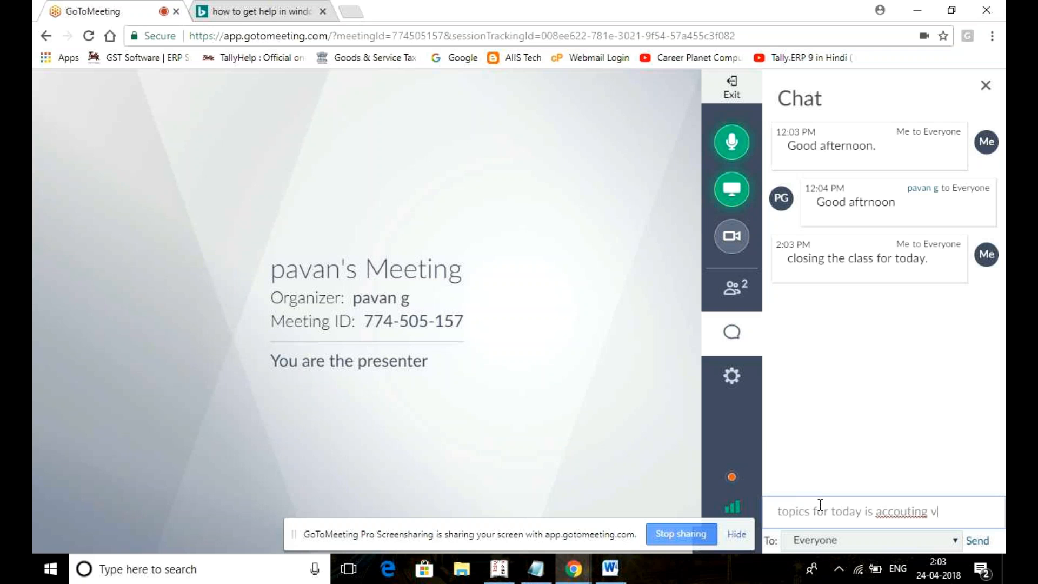
key(BackSpace)
key(BackSpace)
key(BackSpace)
key(BackSpace)
key(BackSpace)
key(BackSpace)
text(nting voucher and j)
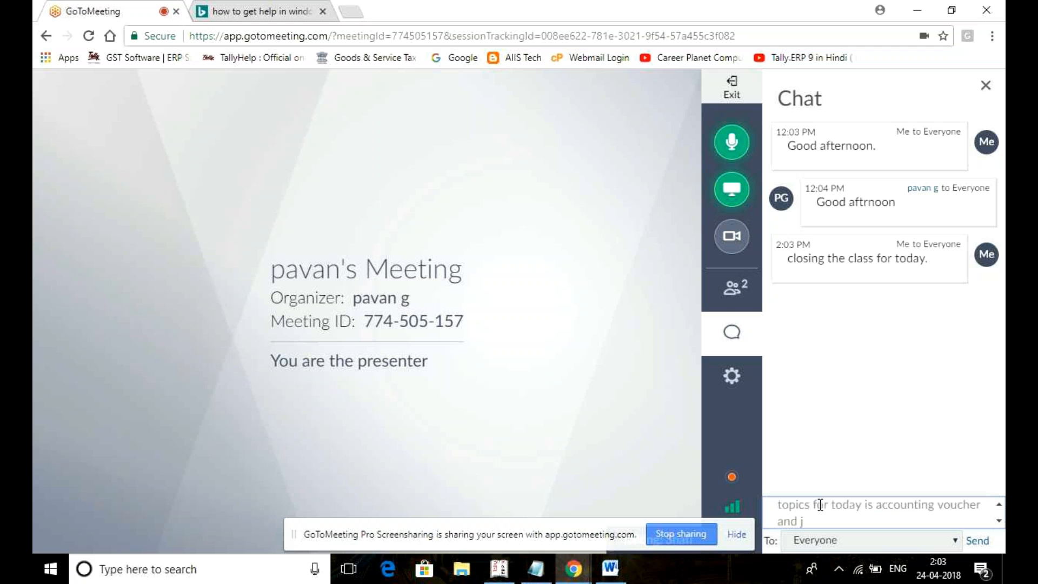
key(BackSpace)
text(stoc)
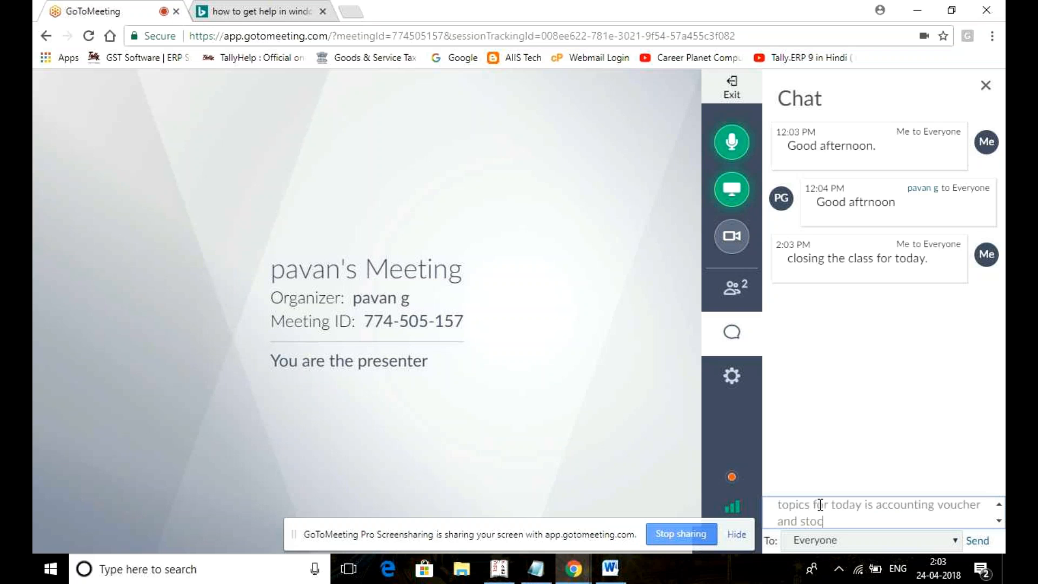
text(k item )
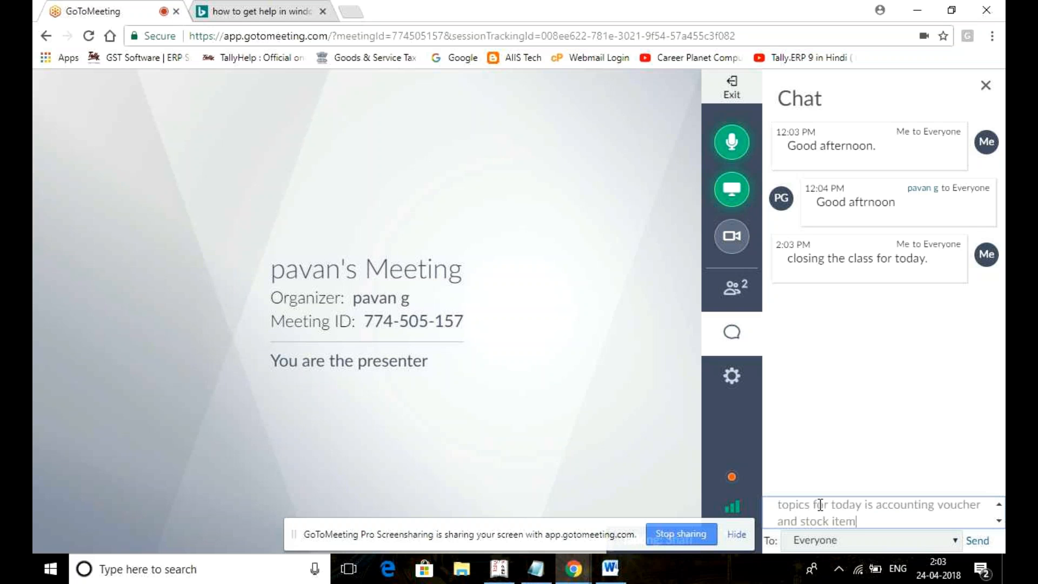
text(creation.)
key(BackSpace)
key(BackSpace)
key(BackSpace)
key(BackSpace)
key(BackSpace)
key(BackSpace)
key(BackSpace)
key(BackSpace)
text(, stock gr)
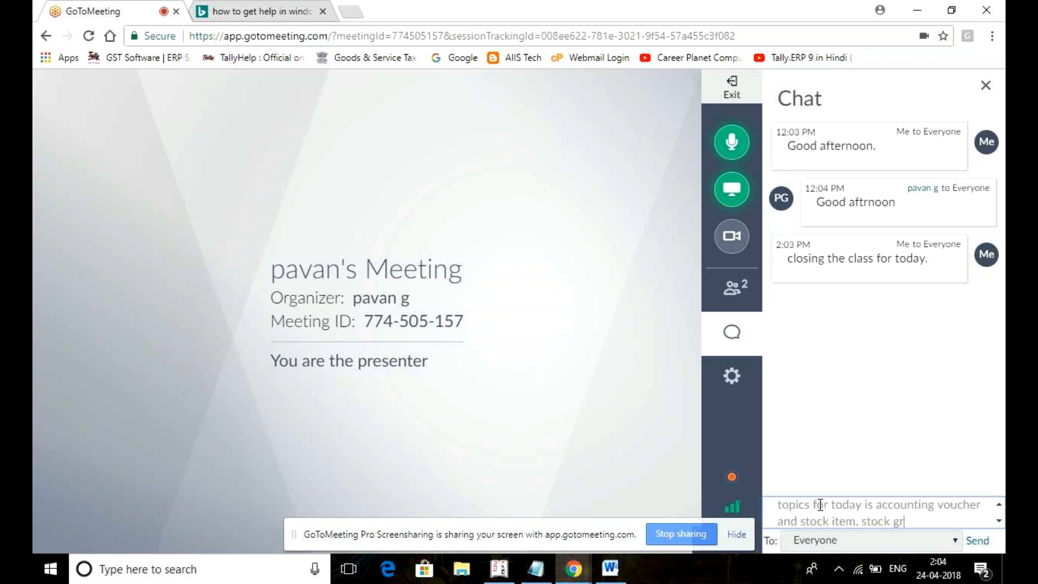
text(oup creation.)
key(Return)
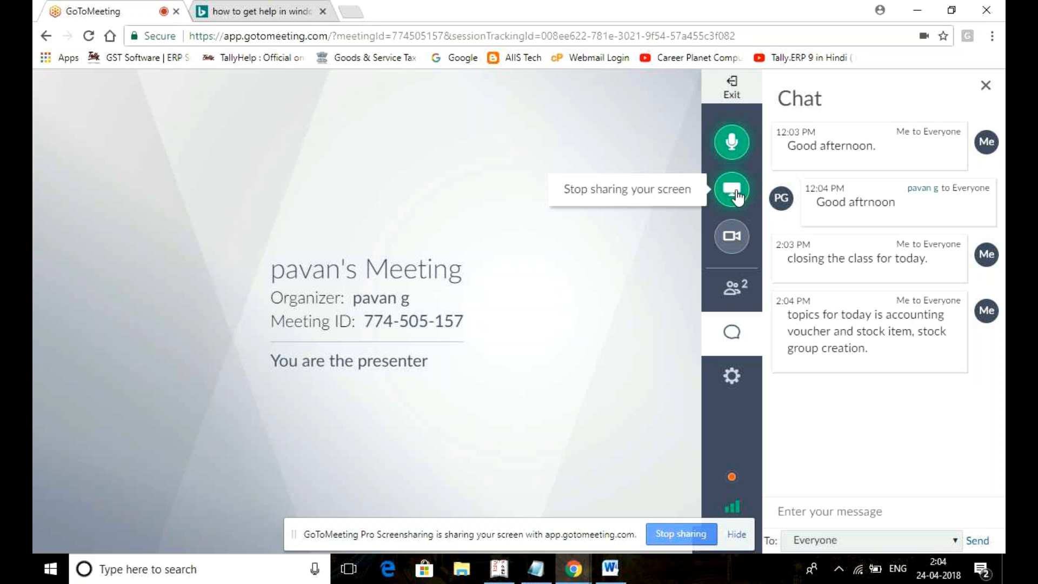
Step: Send everyone the chat message "Thank you."
click(887, 520)
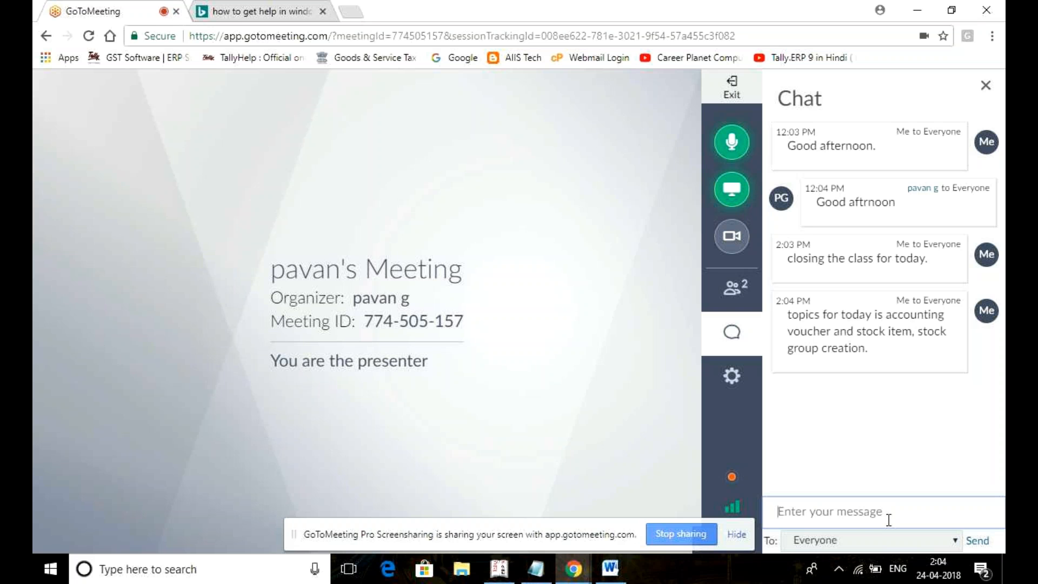
text(Ta)
key(BackSpace)
text(hank you.)
key(Return)
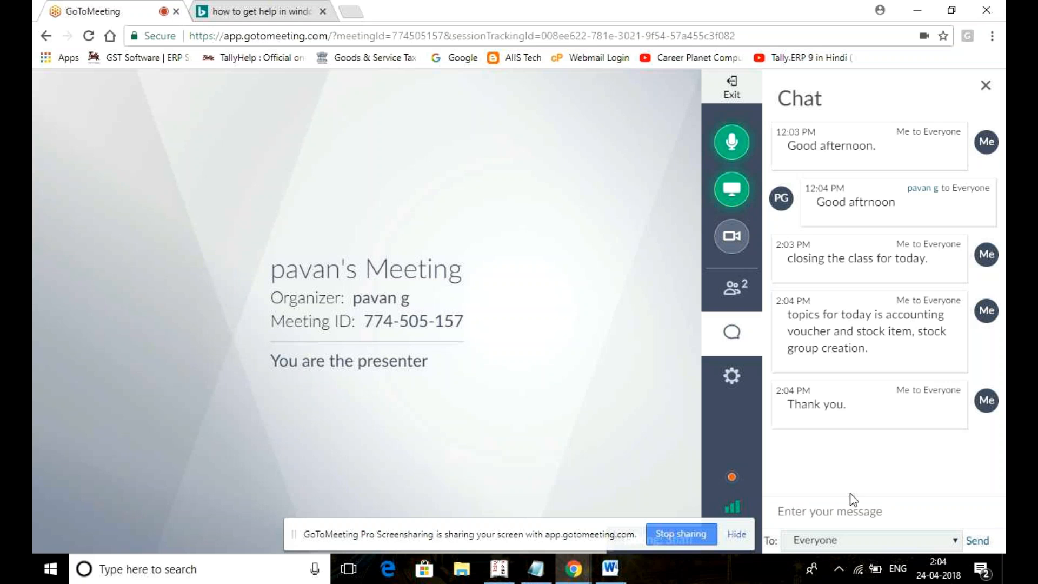
Step: Ask everyone in the meeting chat to leave with the message "plz log out from your end."
text(plz log out from )
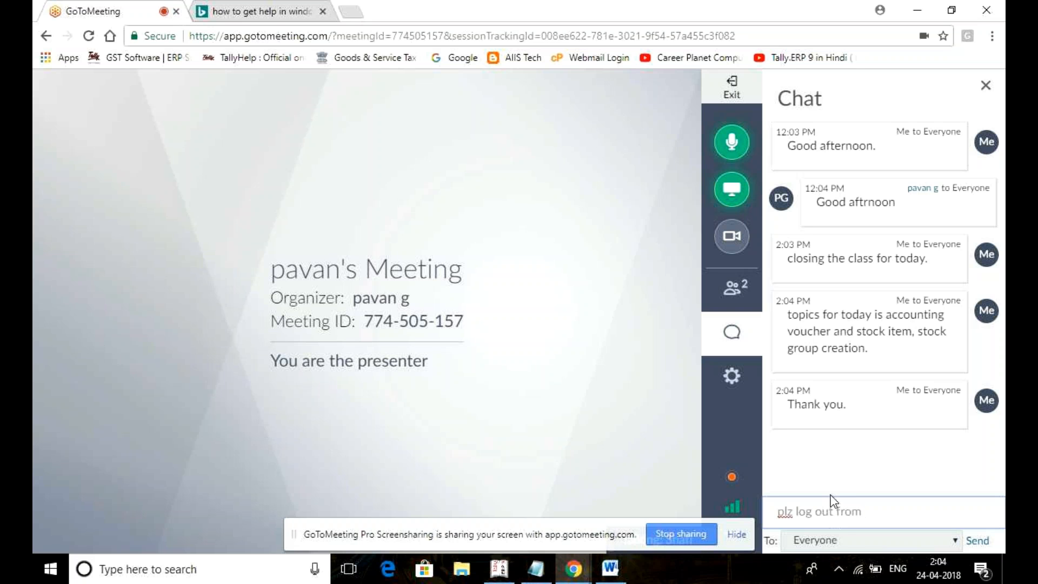
text(your end.)
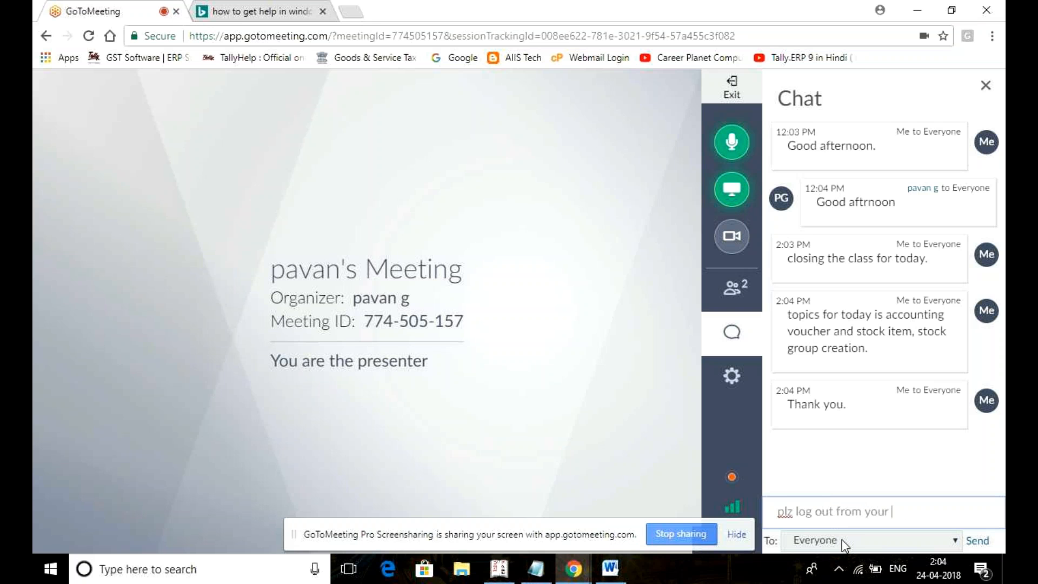
key(Return)
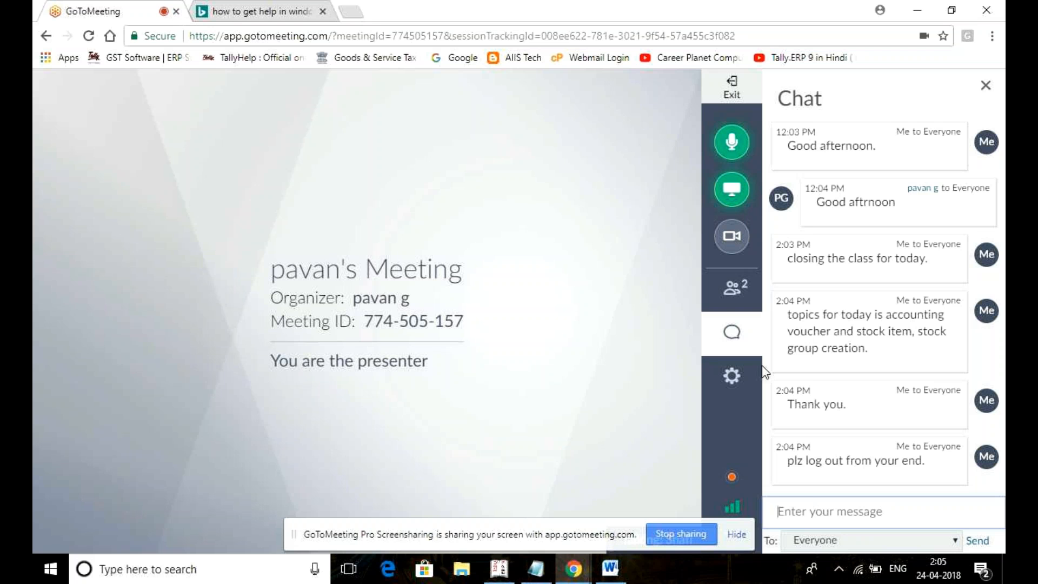
Step: Mute the meeting microphone and the computer's SMART TV (Intel(R) Display Audio) speaker output
click(730, 144)
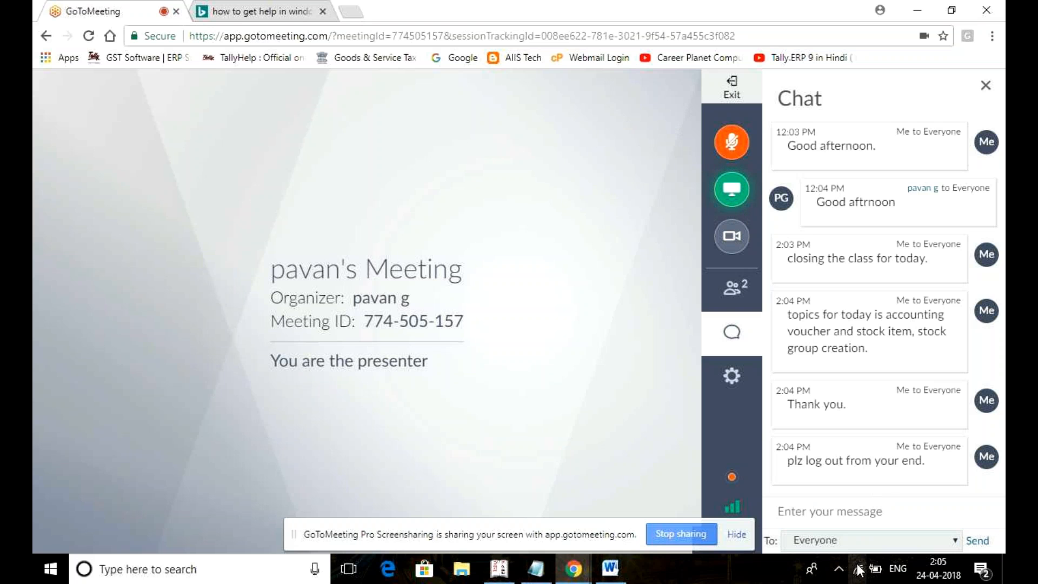
click(839, 567)
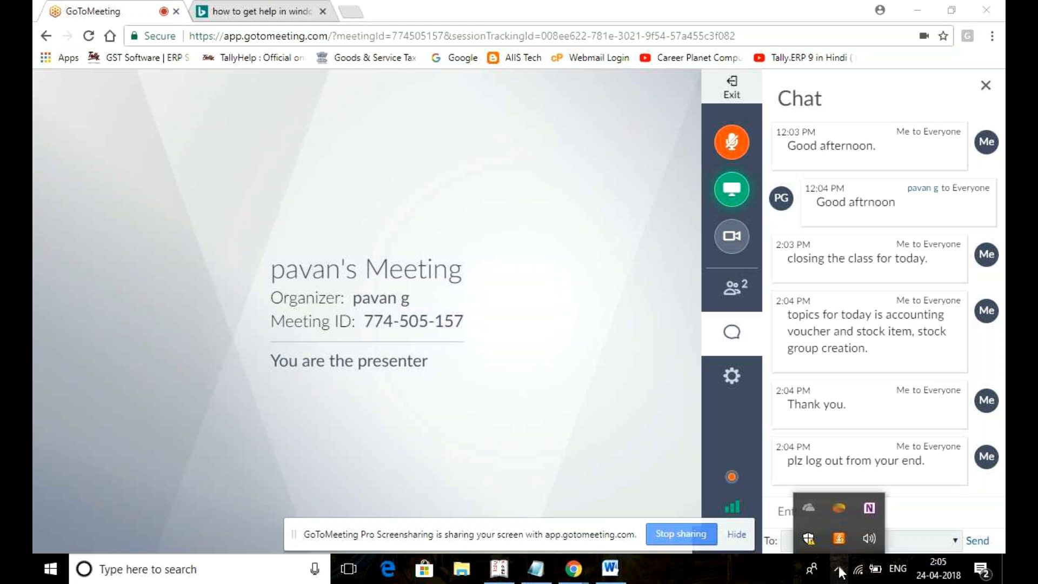
click(863, 540)
click(757, 533)
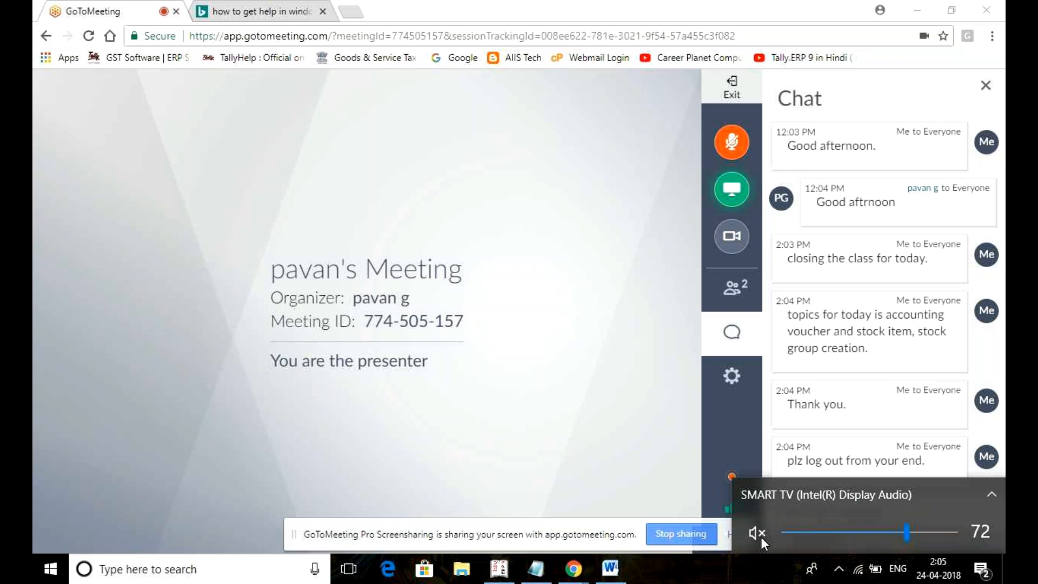